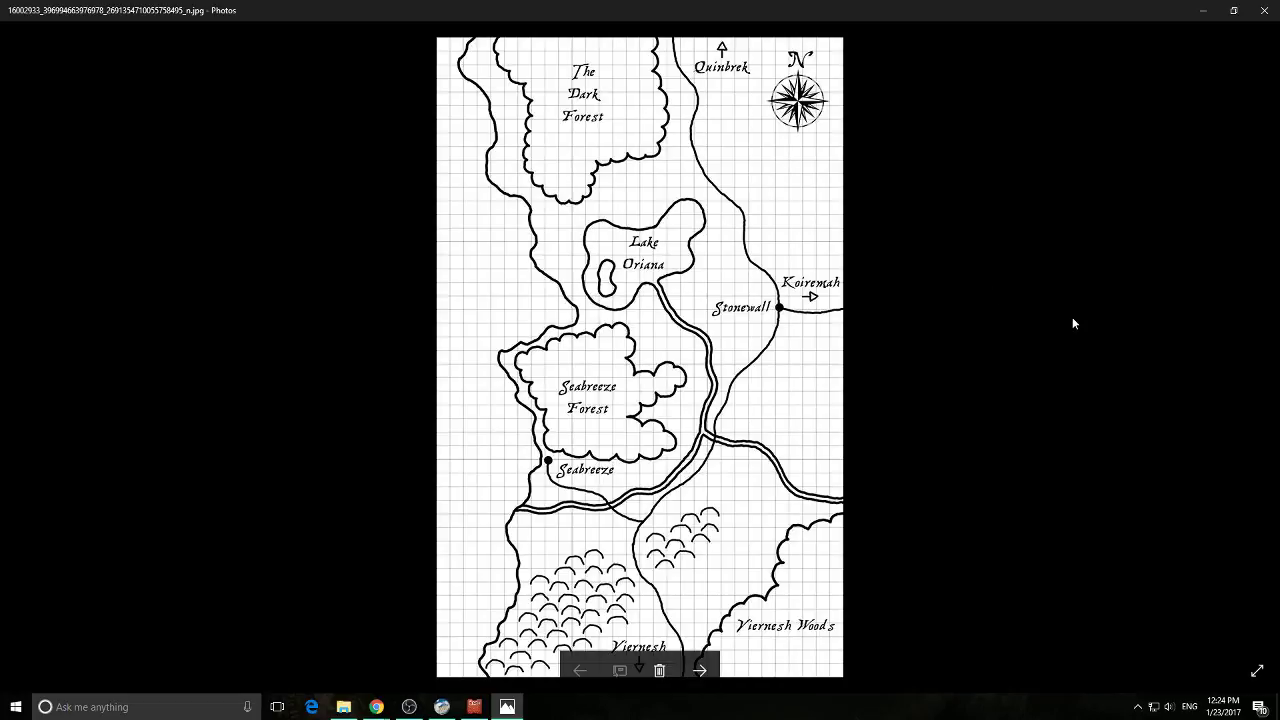
# Switch to Campaign Cartographer 3+ and choose the CC3 Mike Schley Overland style for a new overland map with self-decided settings
pyautogui.click(474, 706)
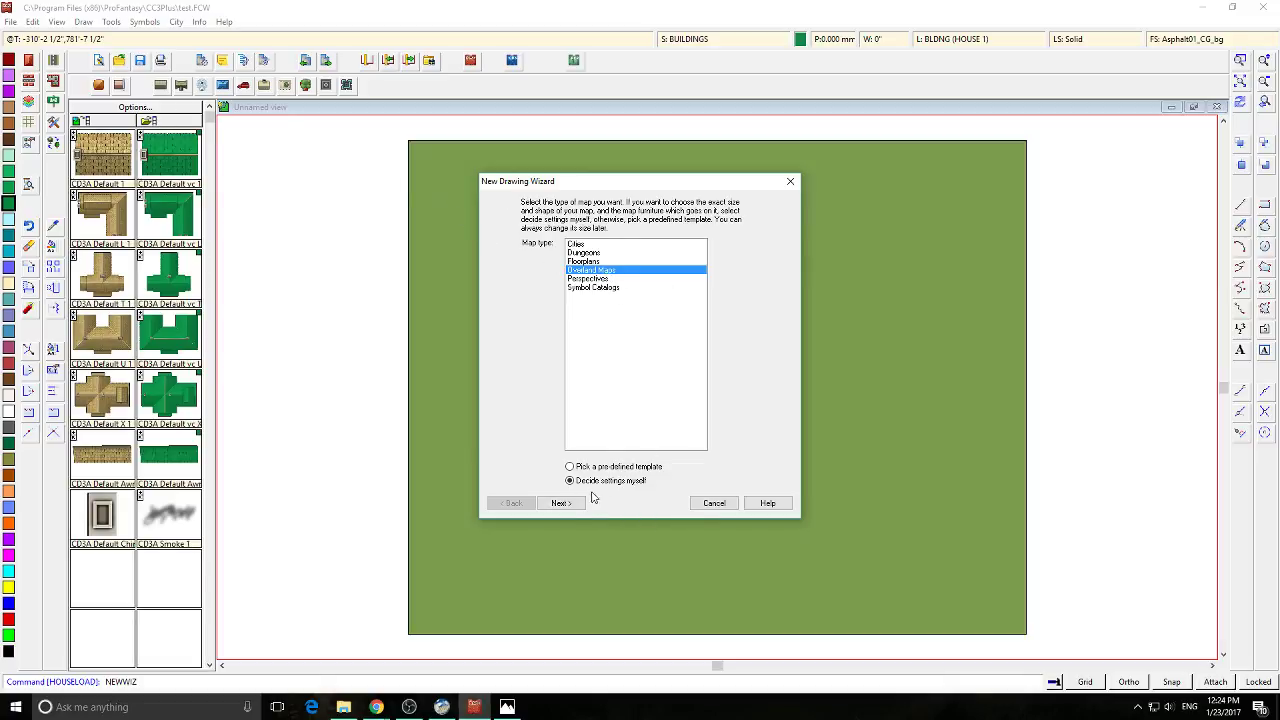
pyautogui.click(561, 503)
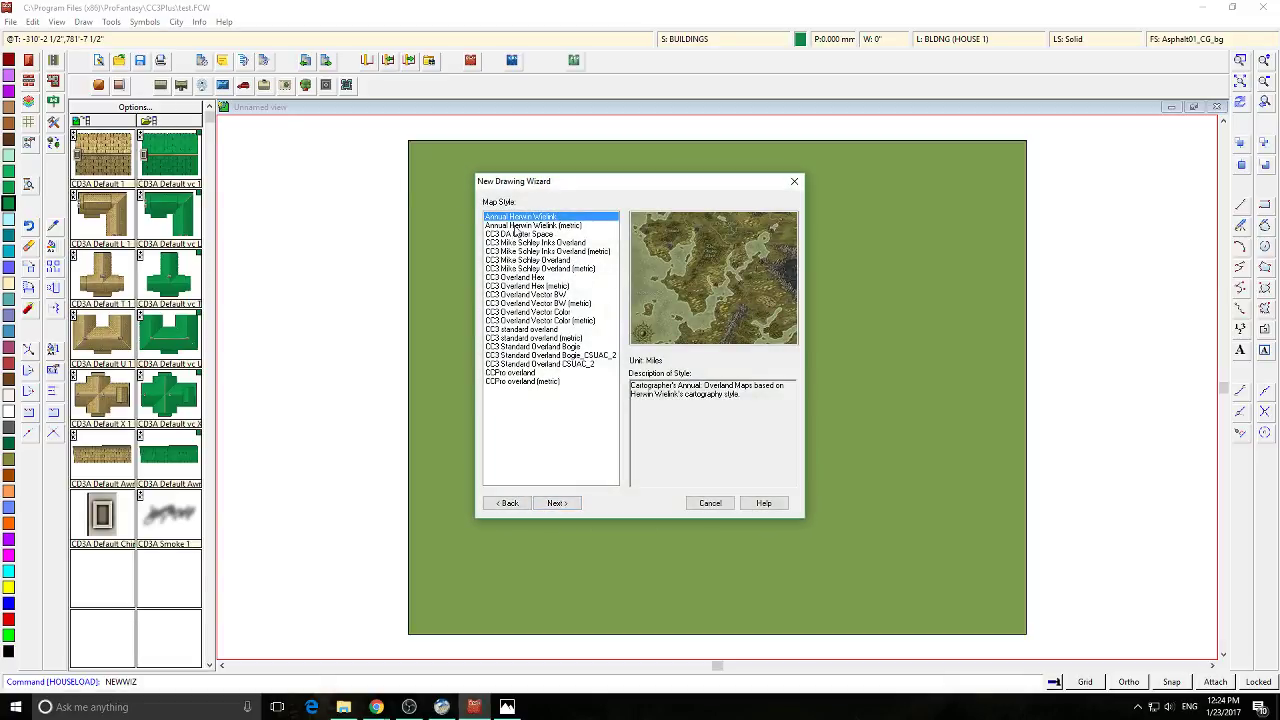
pyautogui.click(514, 228)
pyautogui.click(518, 246)
pyautogui.click(521, 261)
pyautogui.click(520, 287)
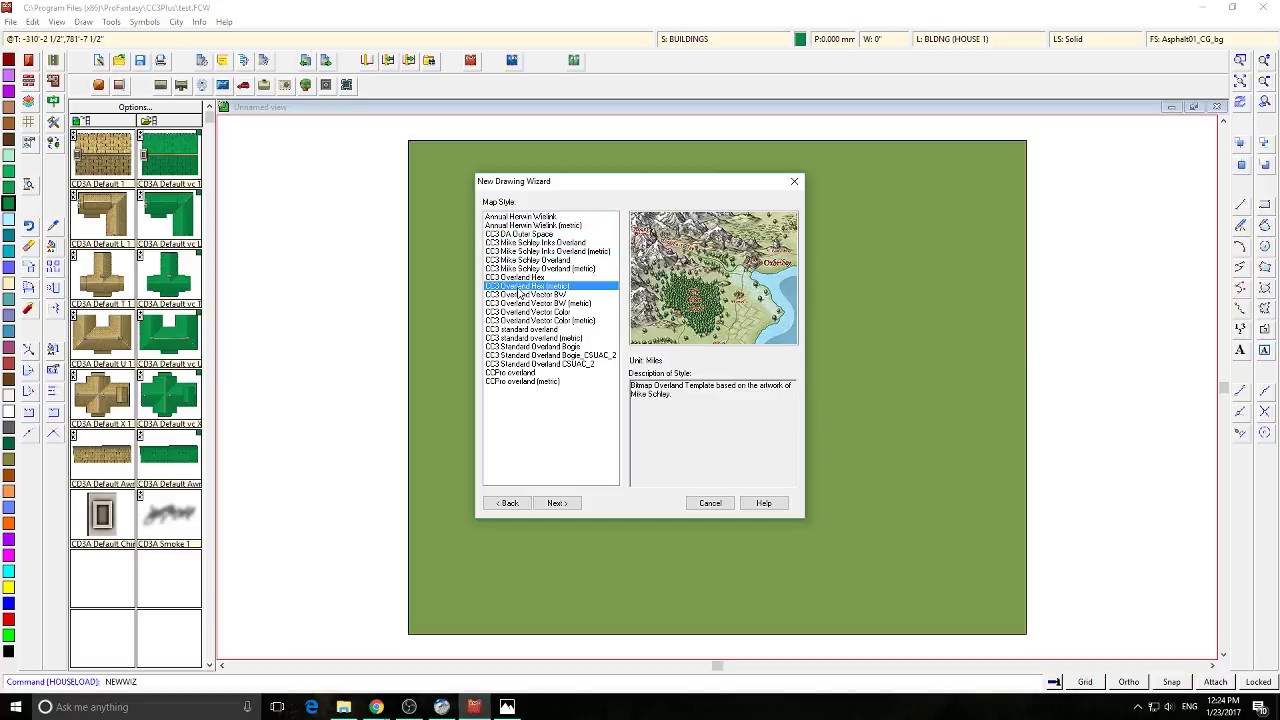
pyautogui.click(518, 320)
pyautogui.click(514, 364)
pyautogui.click(509, 373)
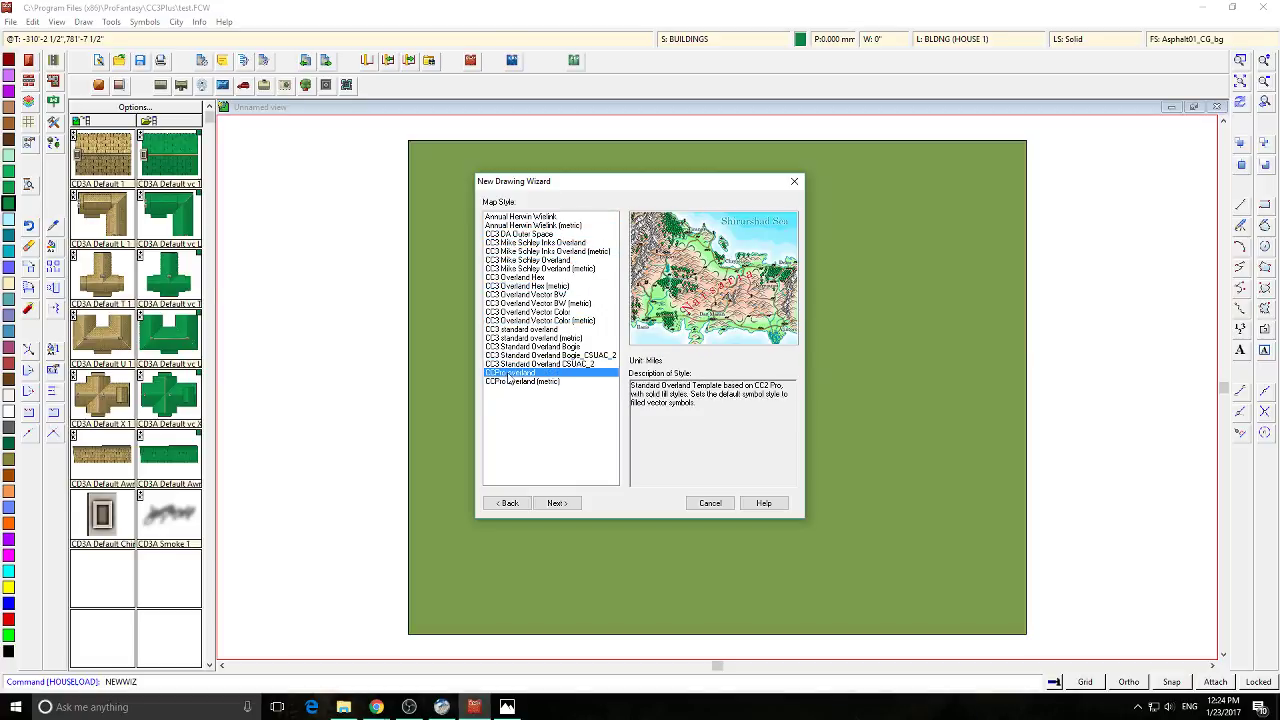
pyautogui.click(535, 260)
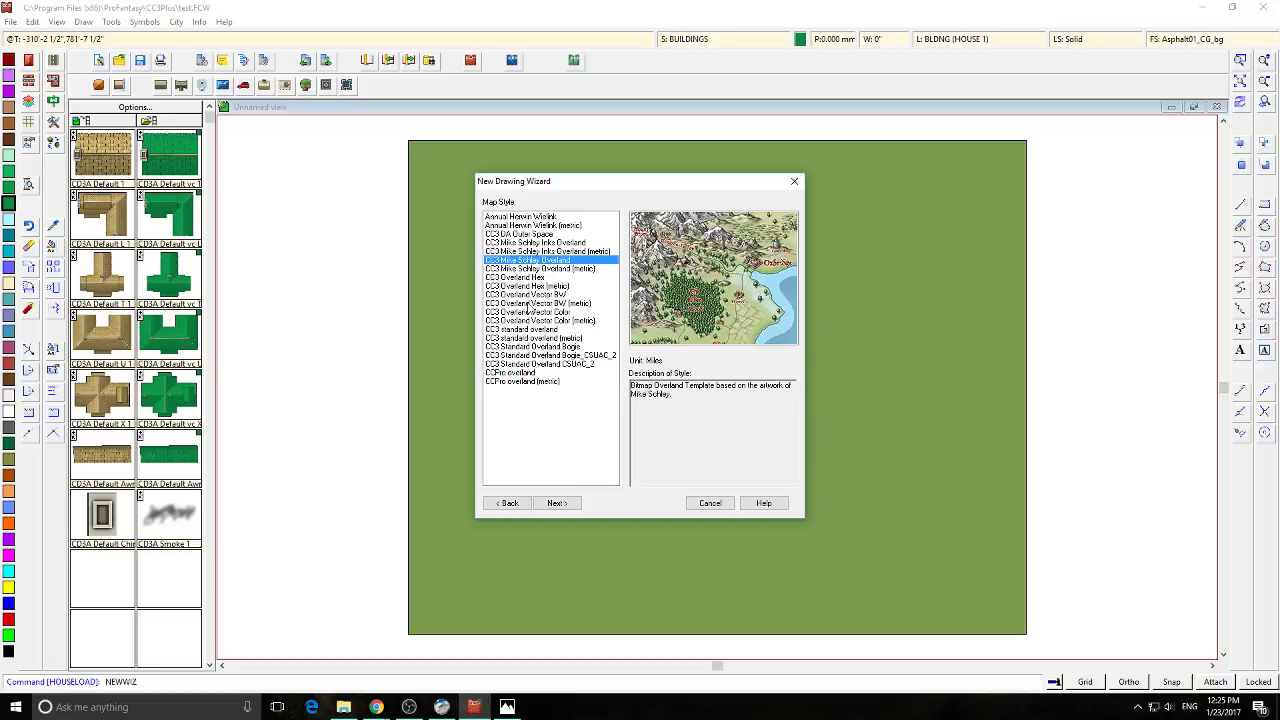
pyautogui.click(556, 503)
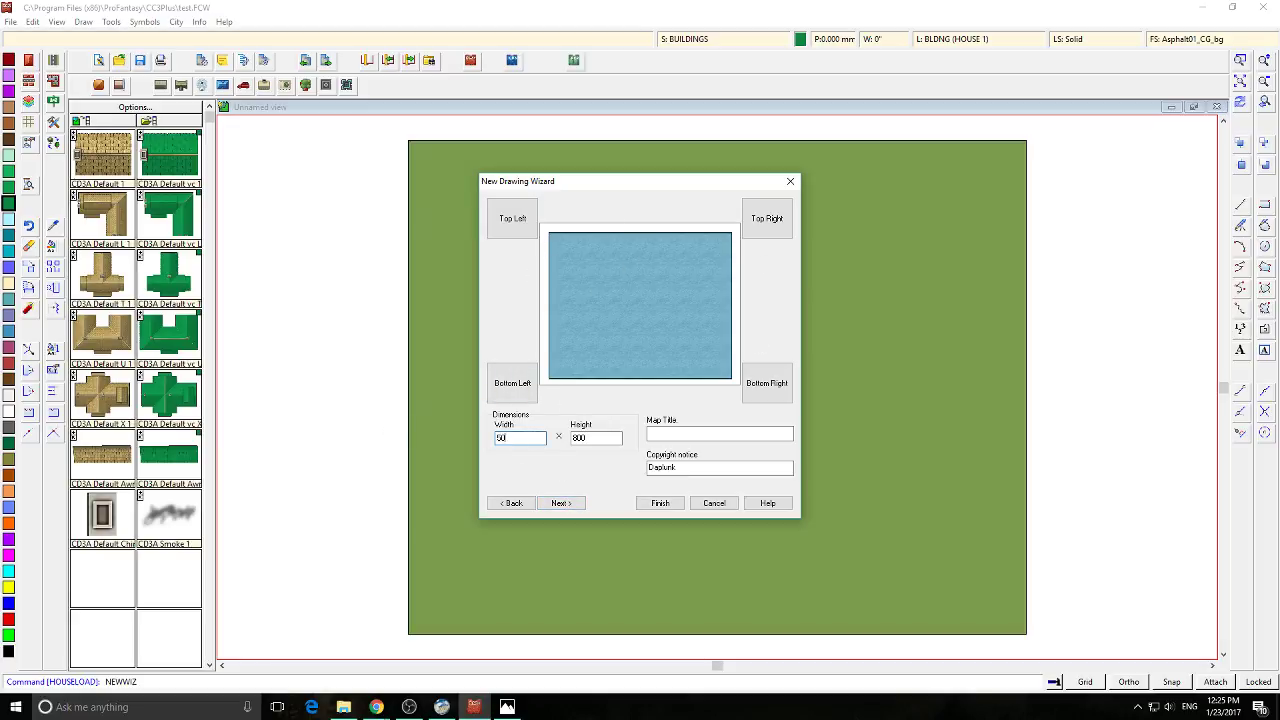
# Finish the new portrait map with the Ocean_MS background and no grid overlay, and save it as Example
pyautogui.click(562, 504)
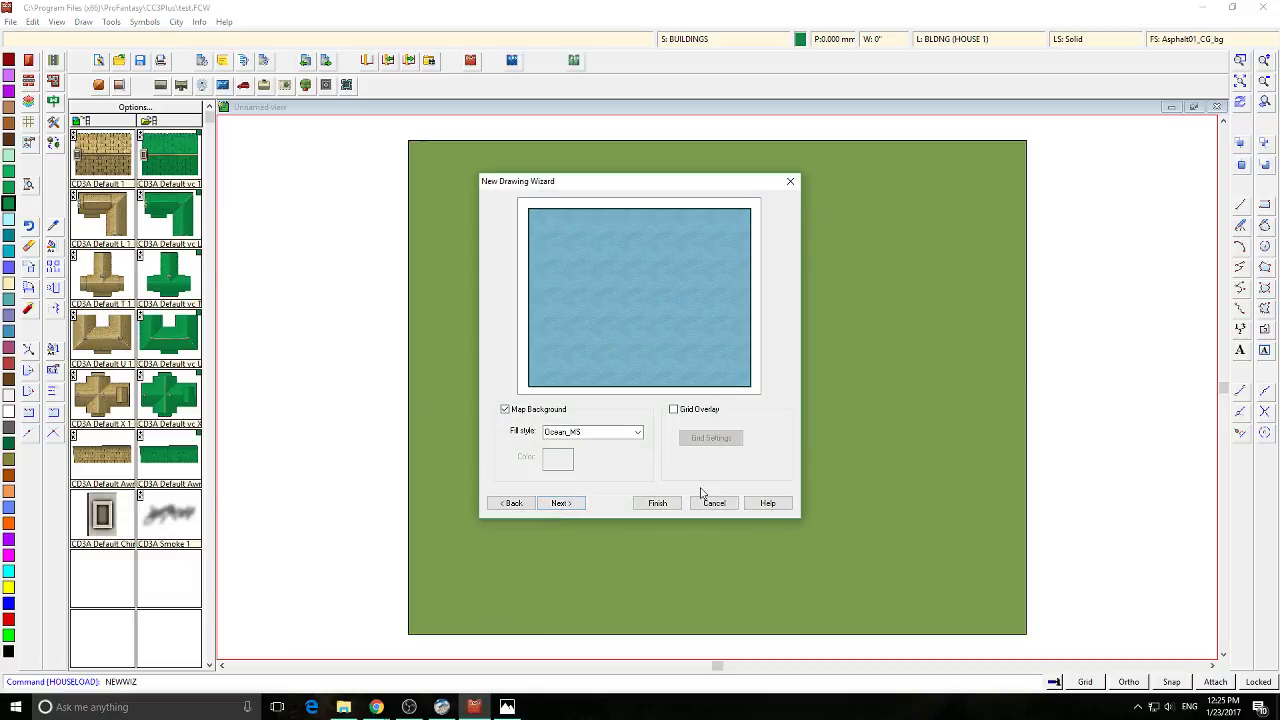
pyautogui.click(557, 503)
pyautogui.click(652, 503)
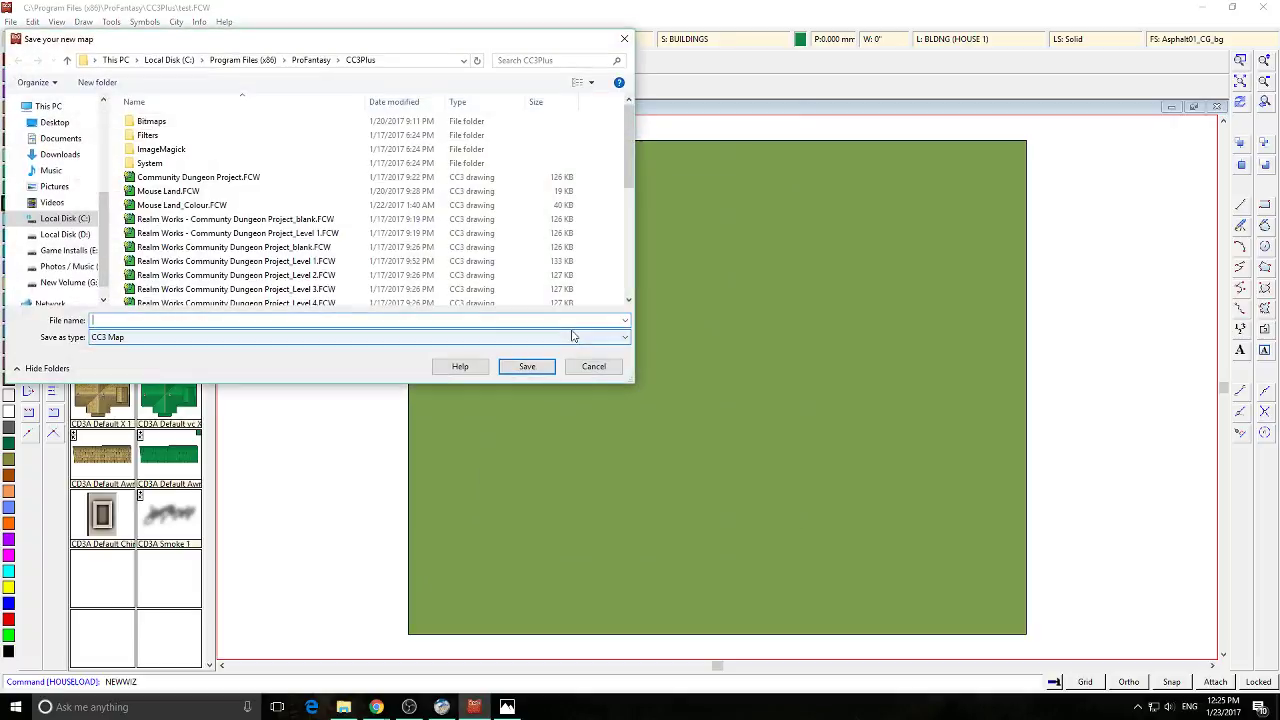
pyautogui.scroll(-6, 348, 286)
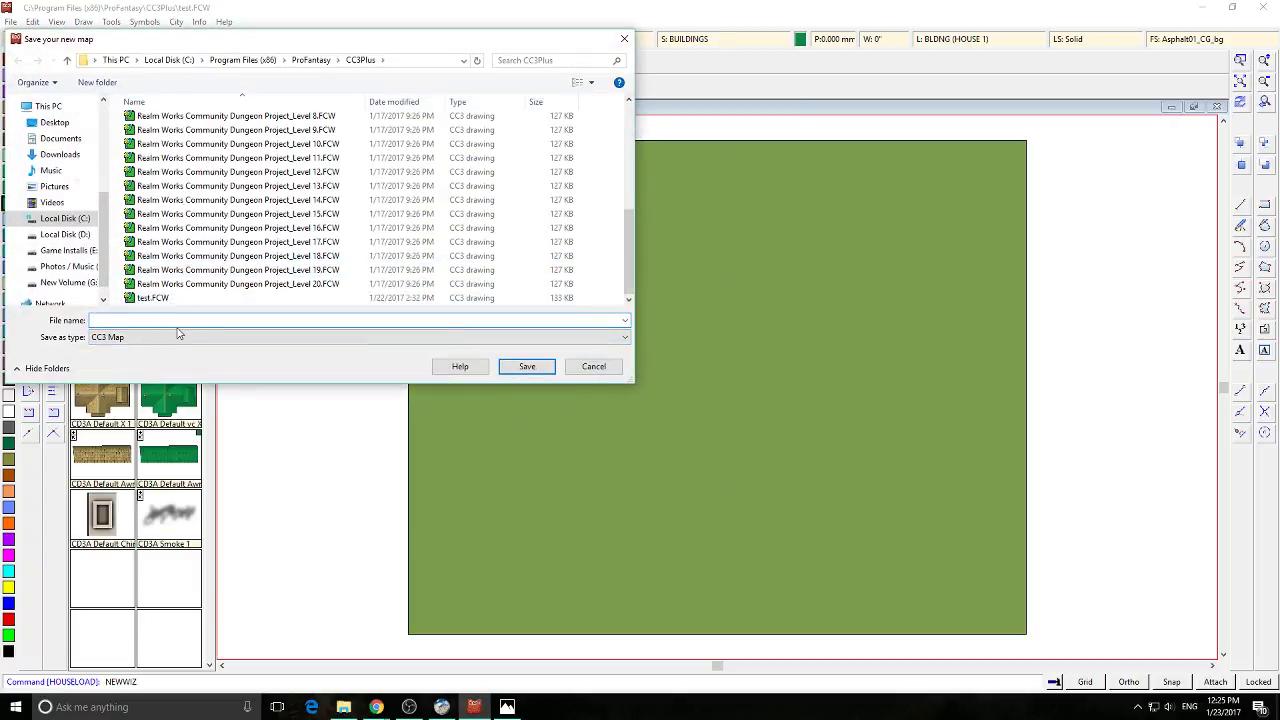
pyautogui.click(169, 319)
pyautogui.write('Example')
pyautogui.press('Return')
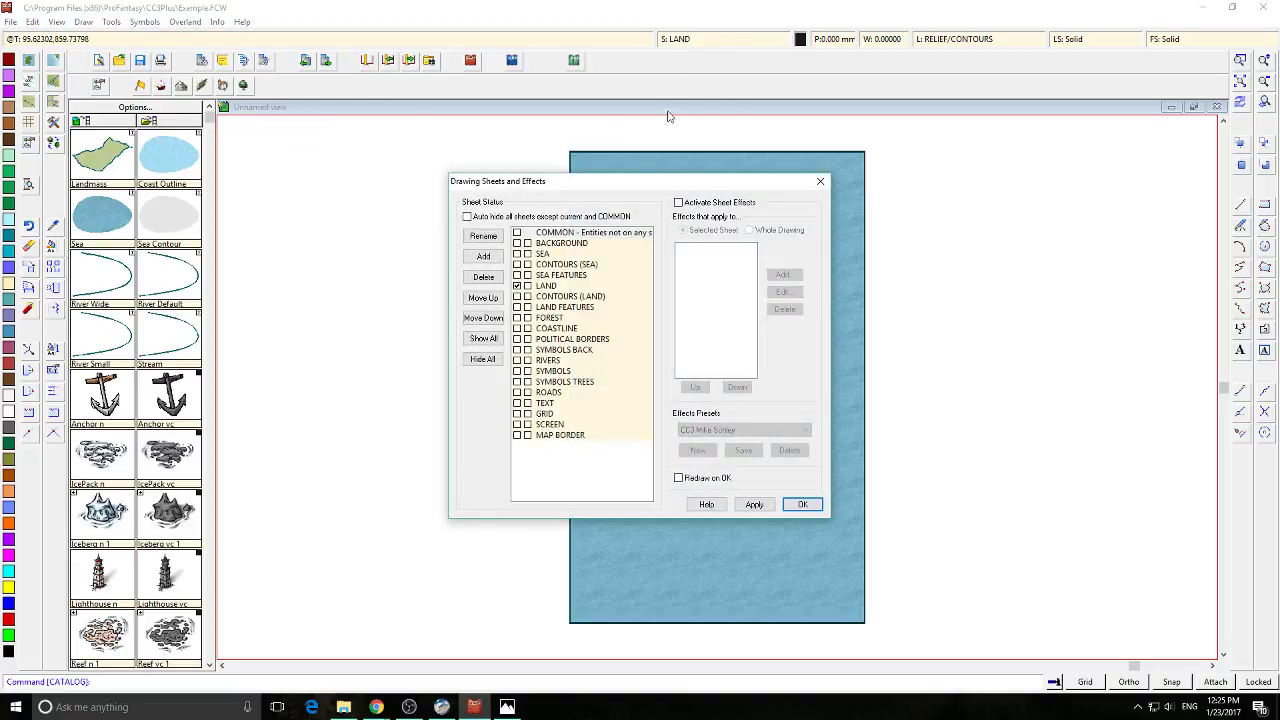
# Add a new sheet named TRACE and make it the current sheet
pyautogui.click(484, 257)
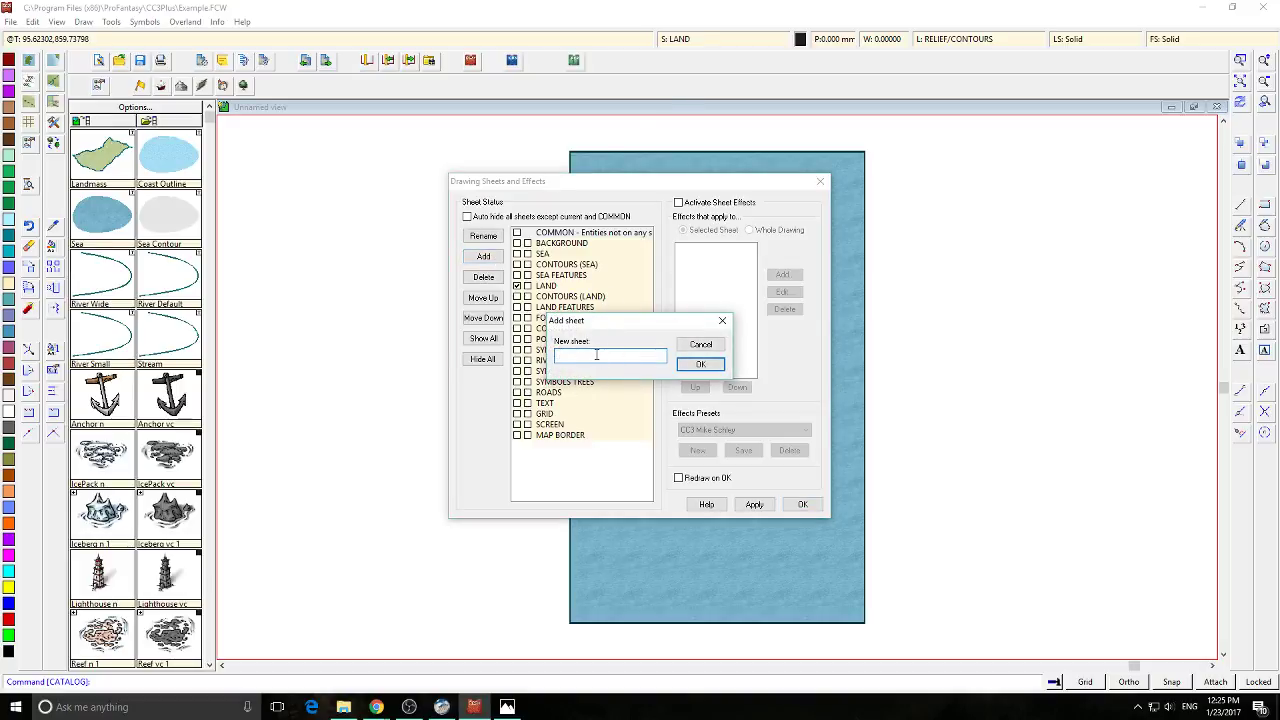
pyautogui.press('Return')
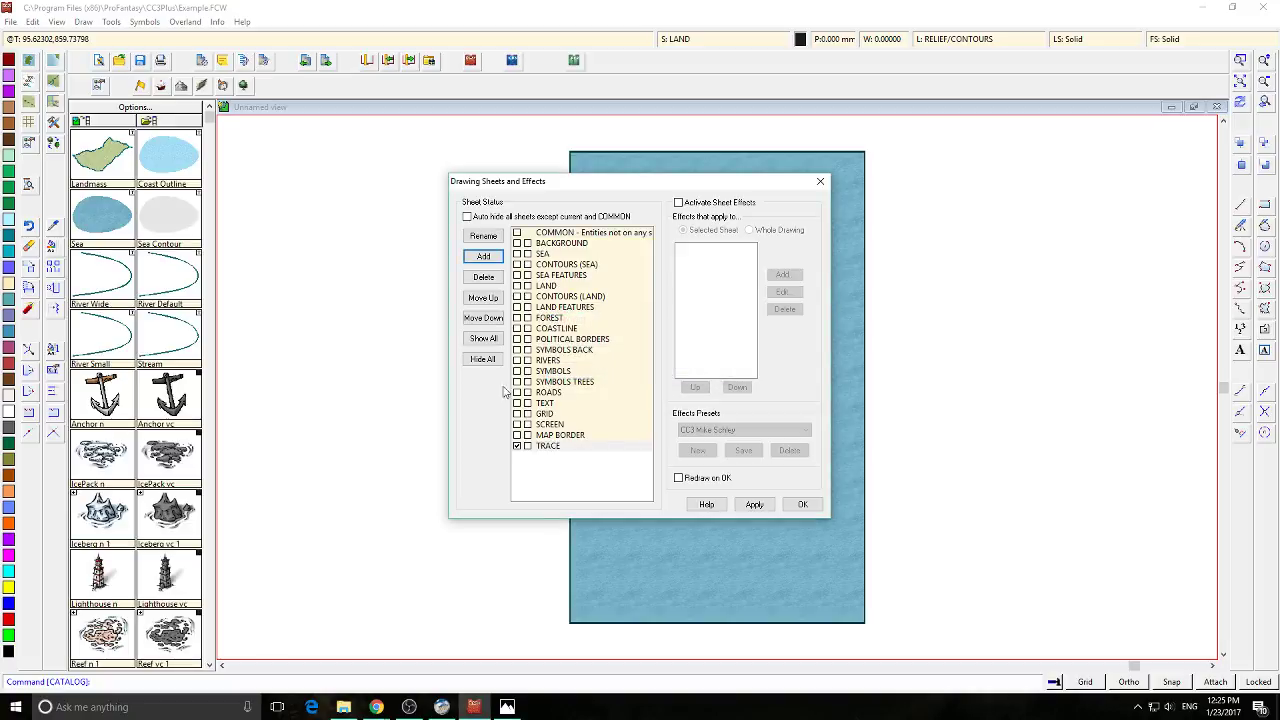
pyautogui.click(805, 505)
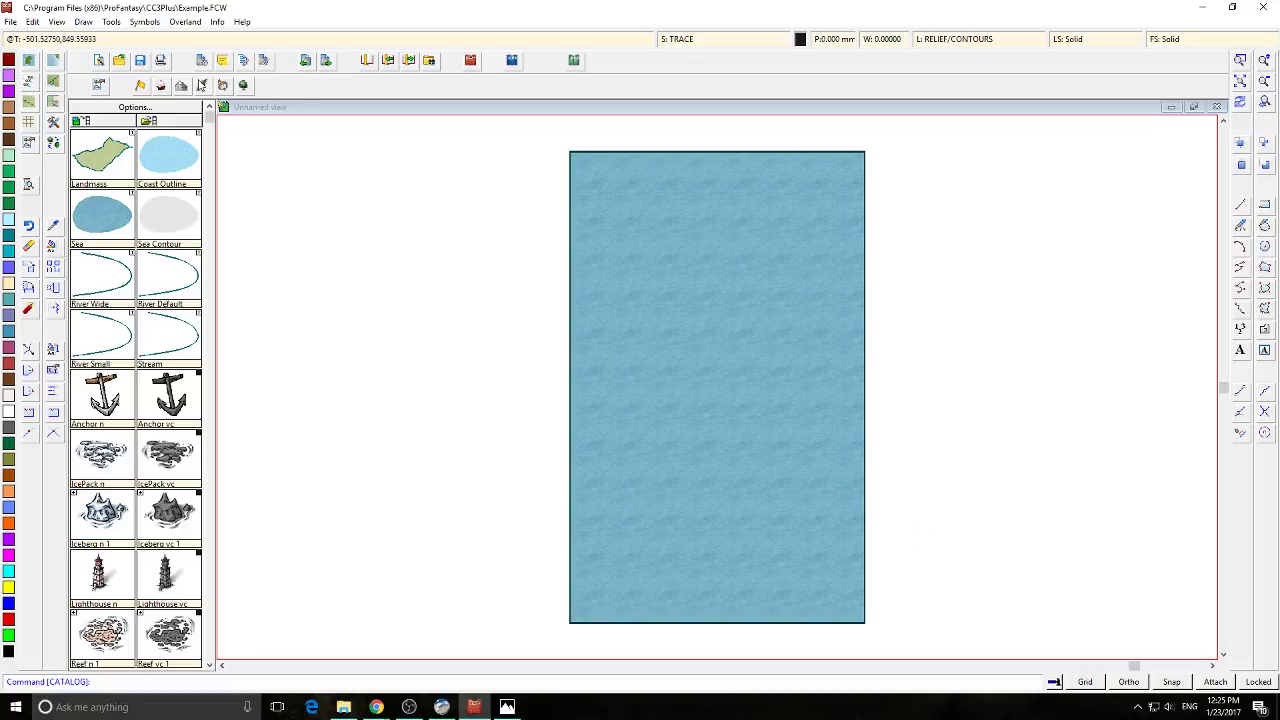
pyautogui.click(82, 22)
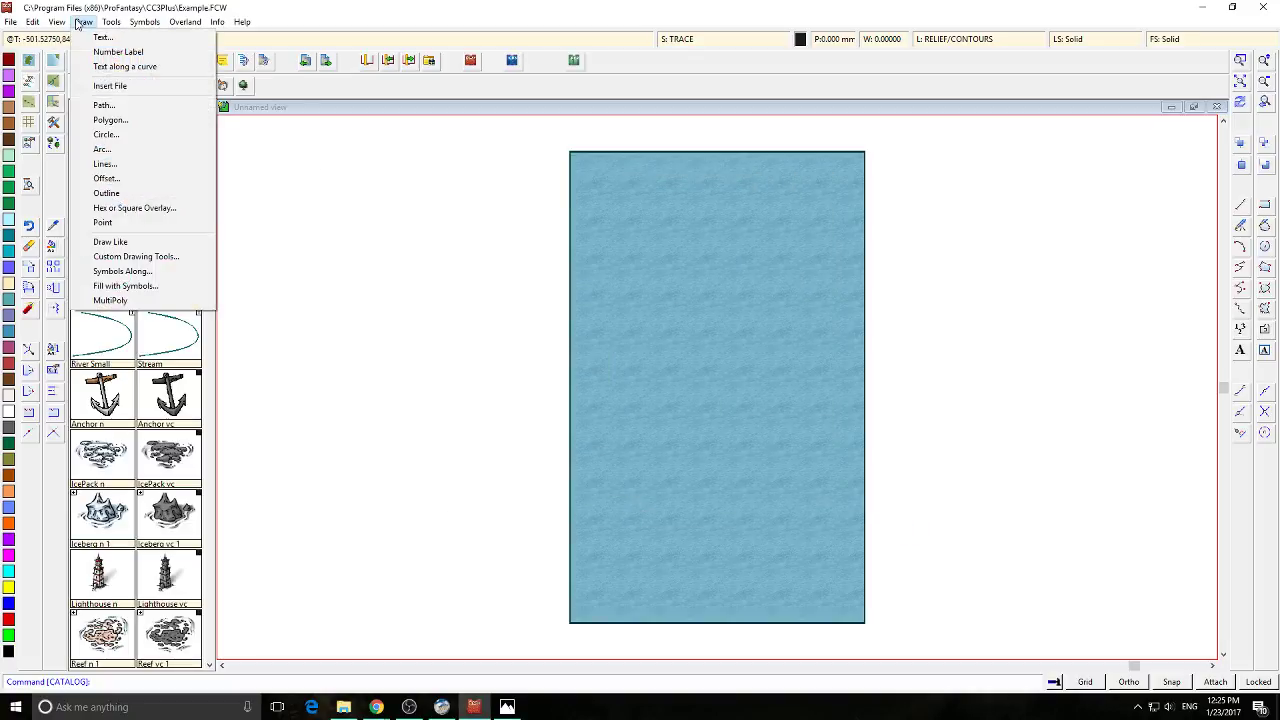
pyautogui.click(110, 87)
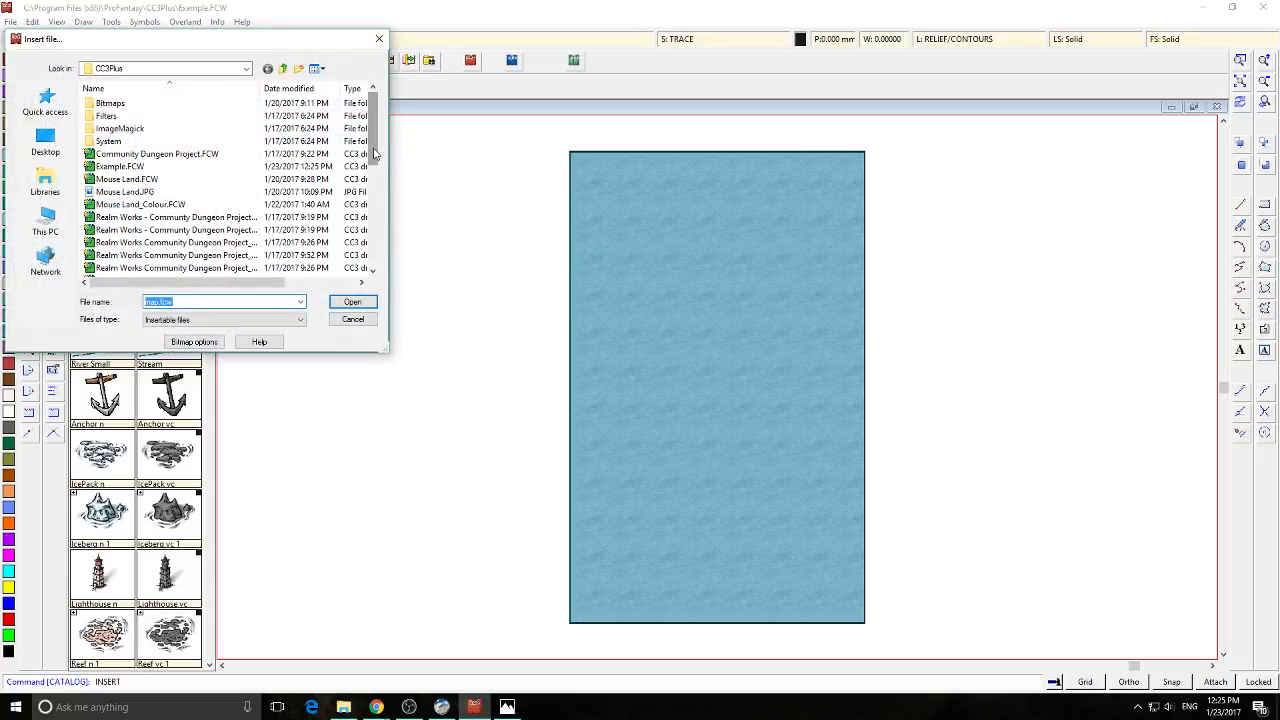
pyautogui.moveTo(375, 153); pyautogui.dragTo(386, 273)
pyautogui.scroll(6, 215, 253)
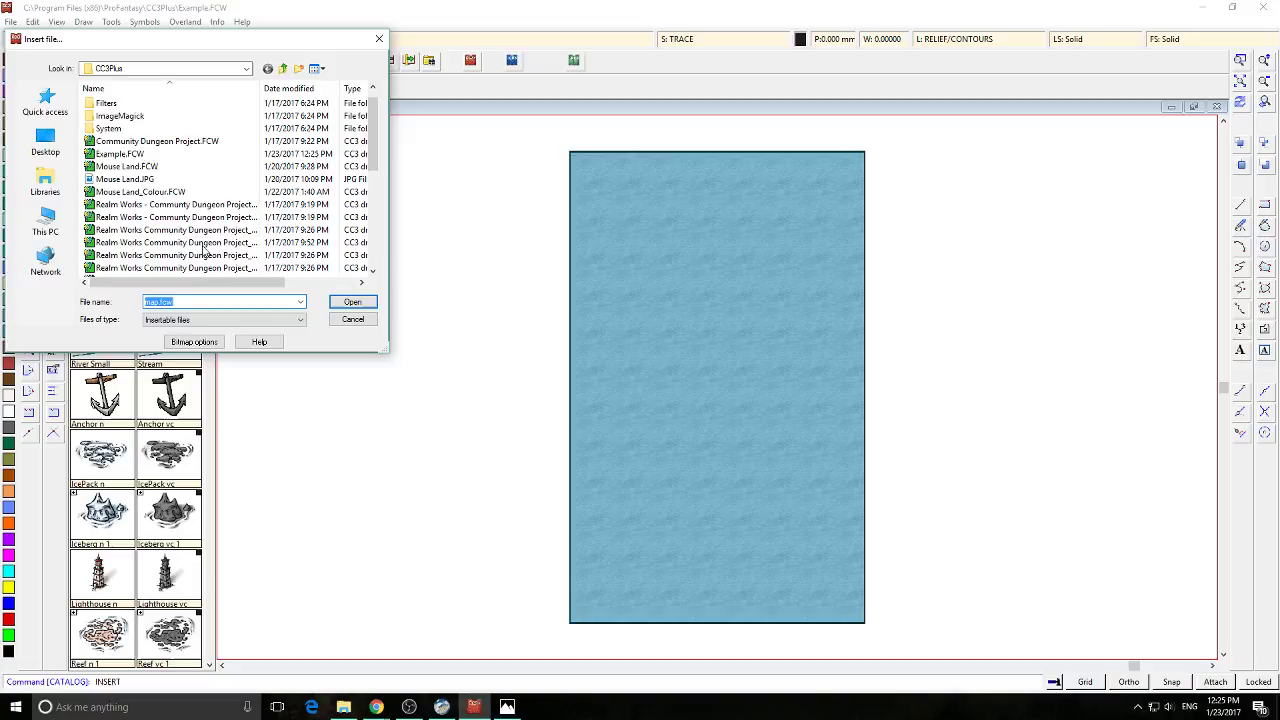
pyautogui.doubleClick(115, 162)
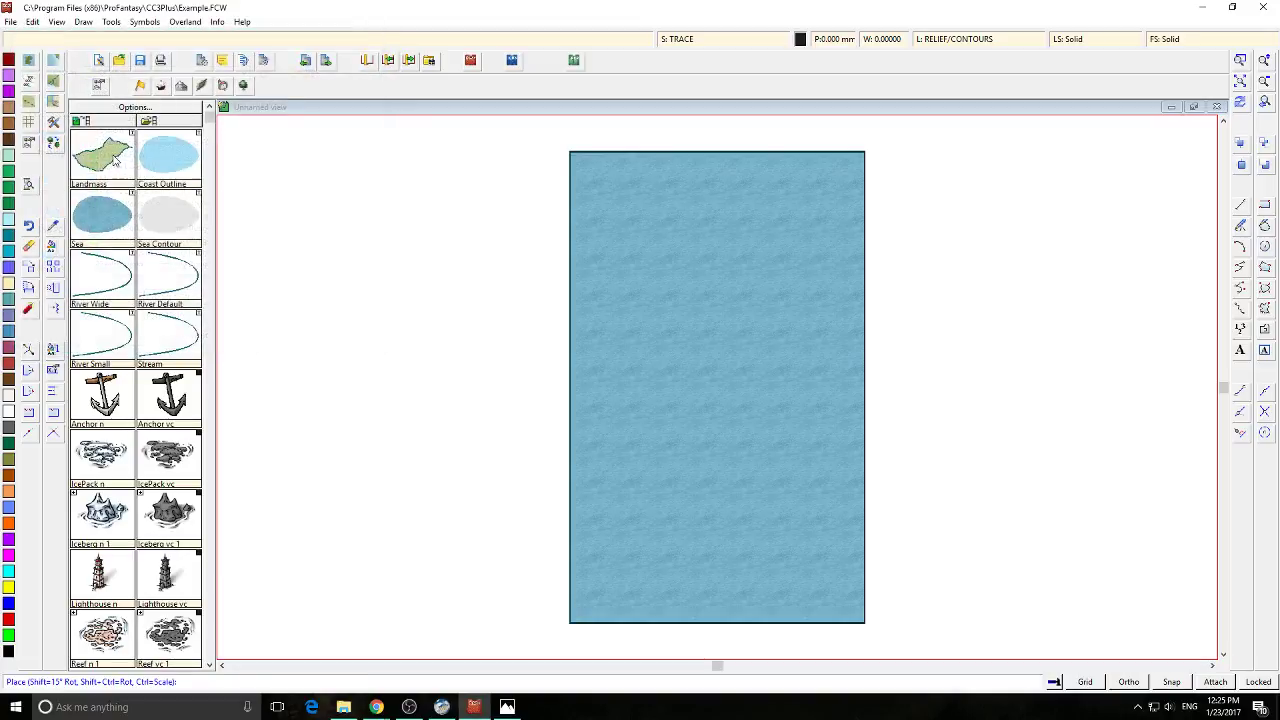
# Insert the hand-drawn map image from the Pictures folder using its absolute path, sized to cover the map from its upper-left corner
pyautogui.click(83, 21)
pyautogui.click(110, 87)
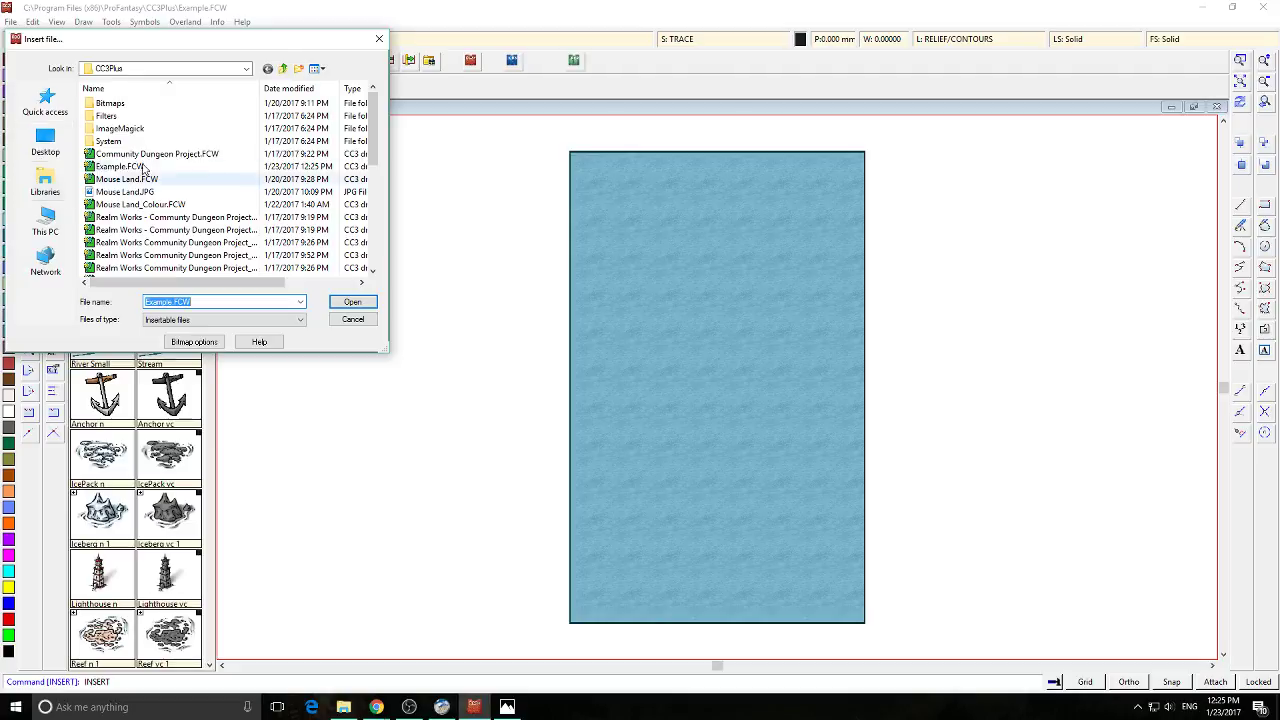
pyautogui.click(45, 143)
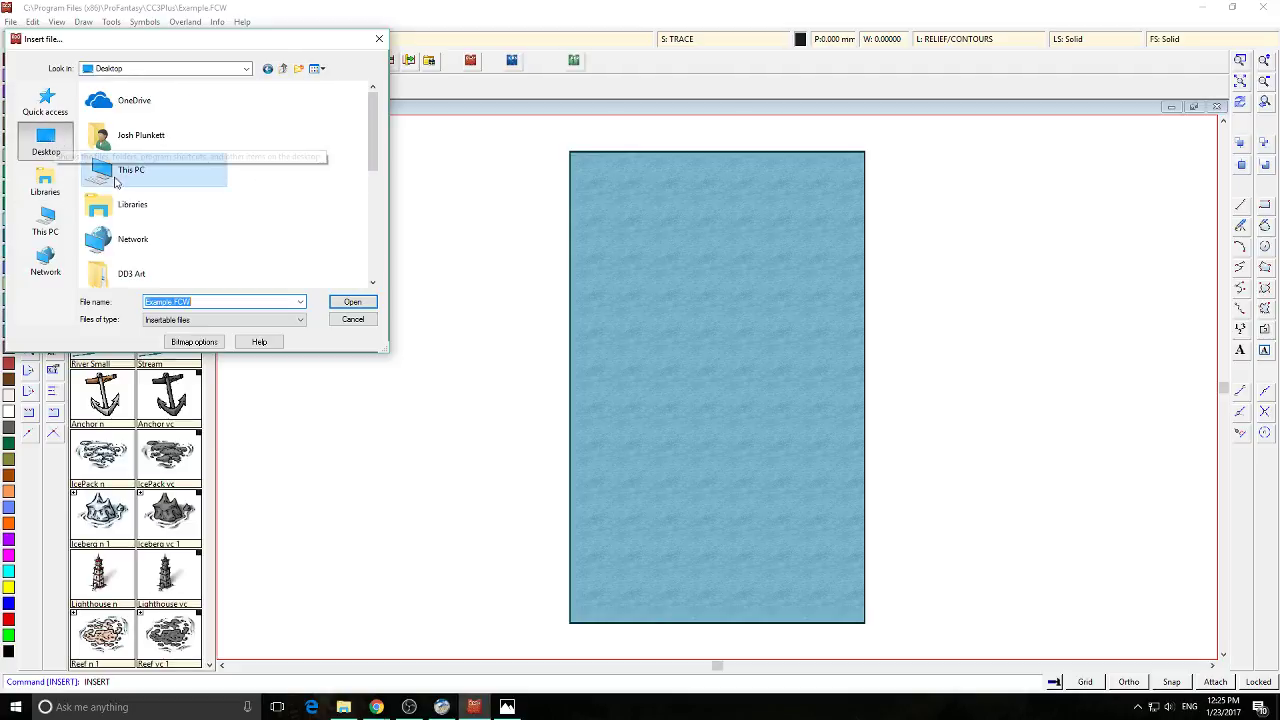
pyautogui.click(45, 101)
pyautogui.doubleClick(171, 210)
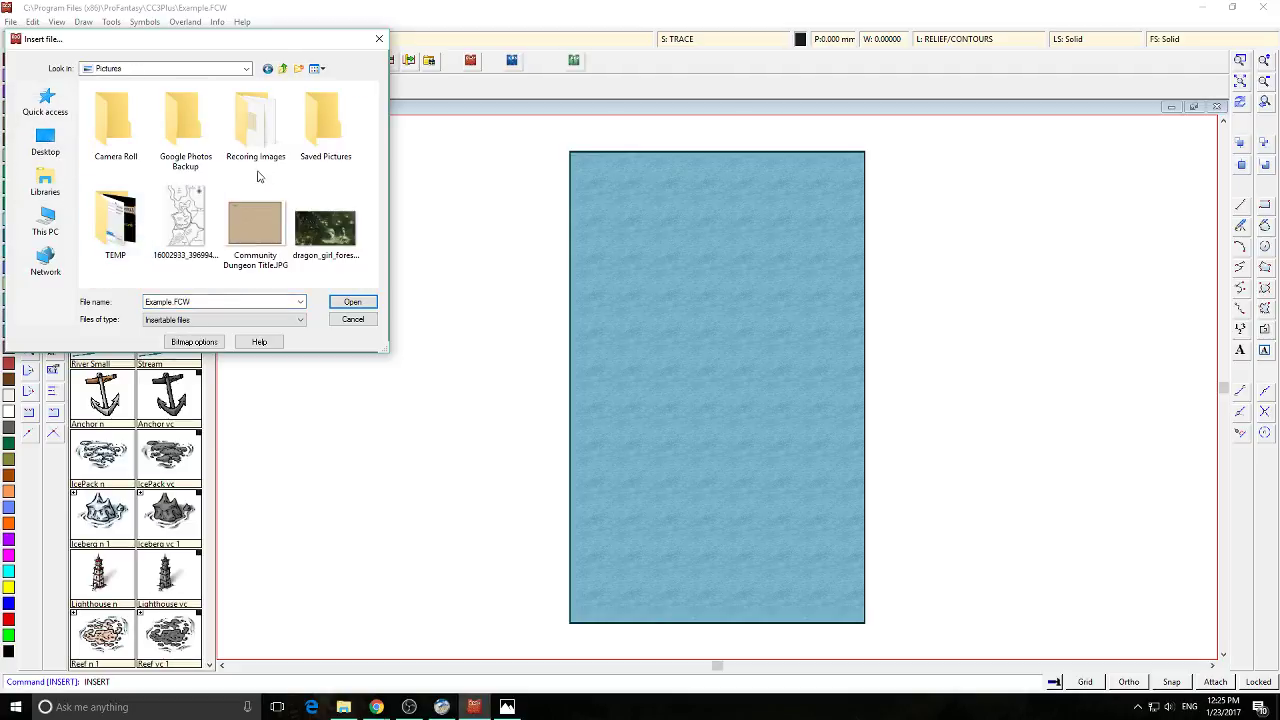
pyautogui.click(184, 218)
pyautogui.doubleClick(184, 218)
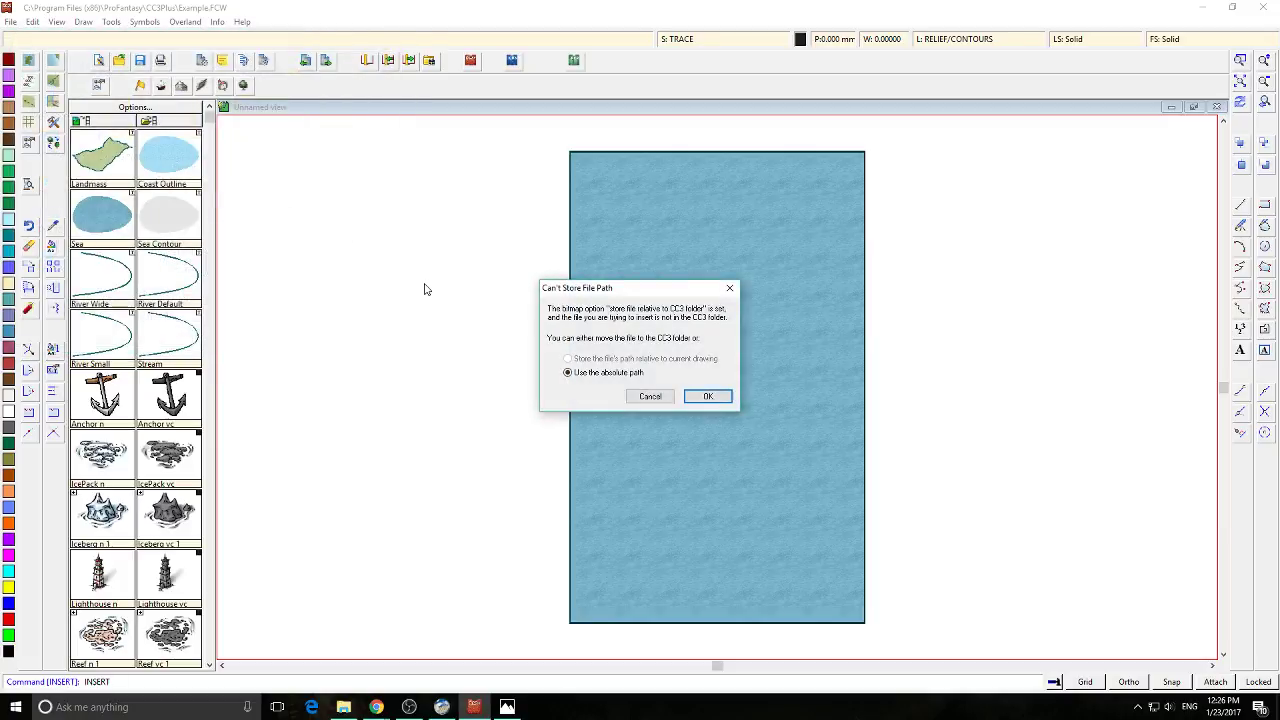
pyautogui.click(717, 397)
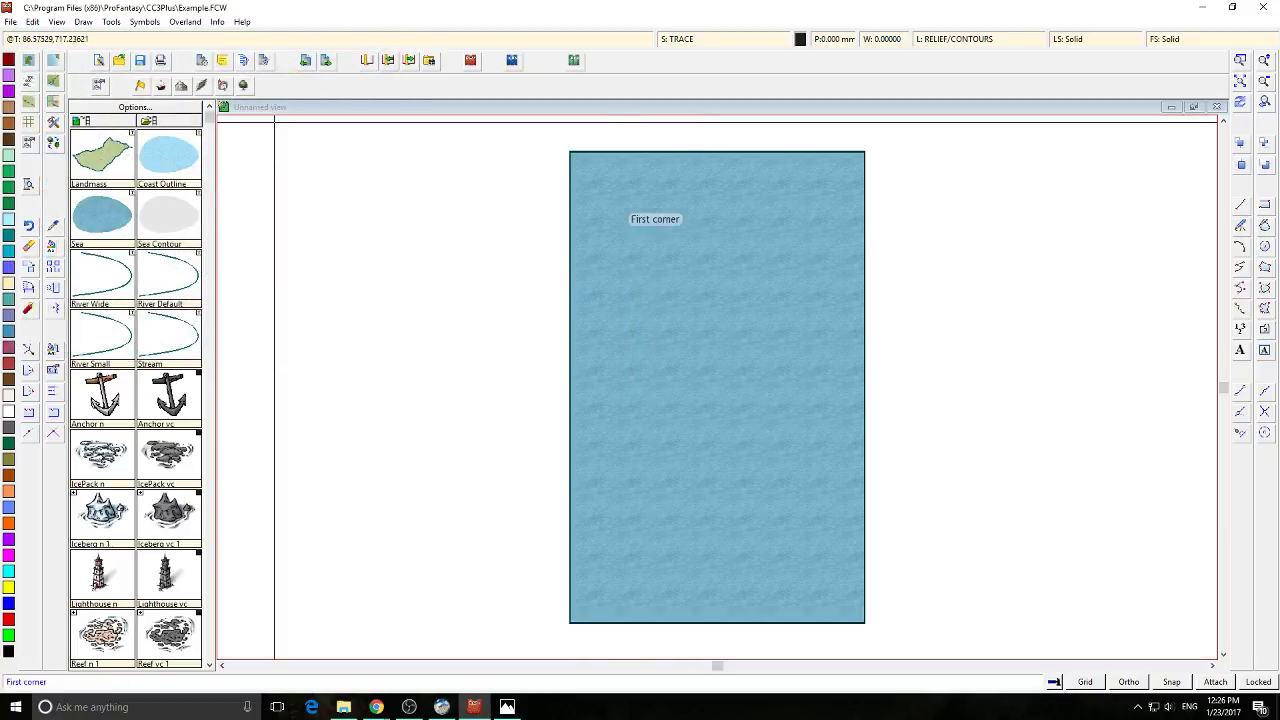
pyautogui.click(572, 154)
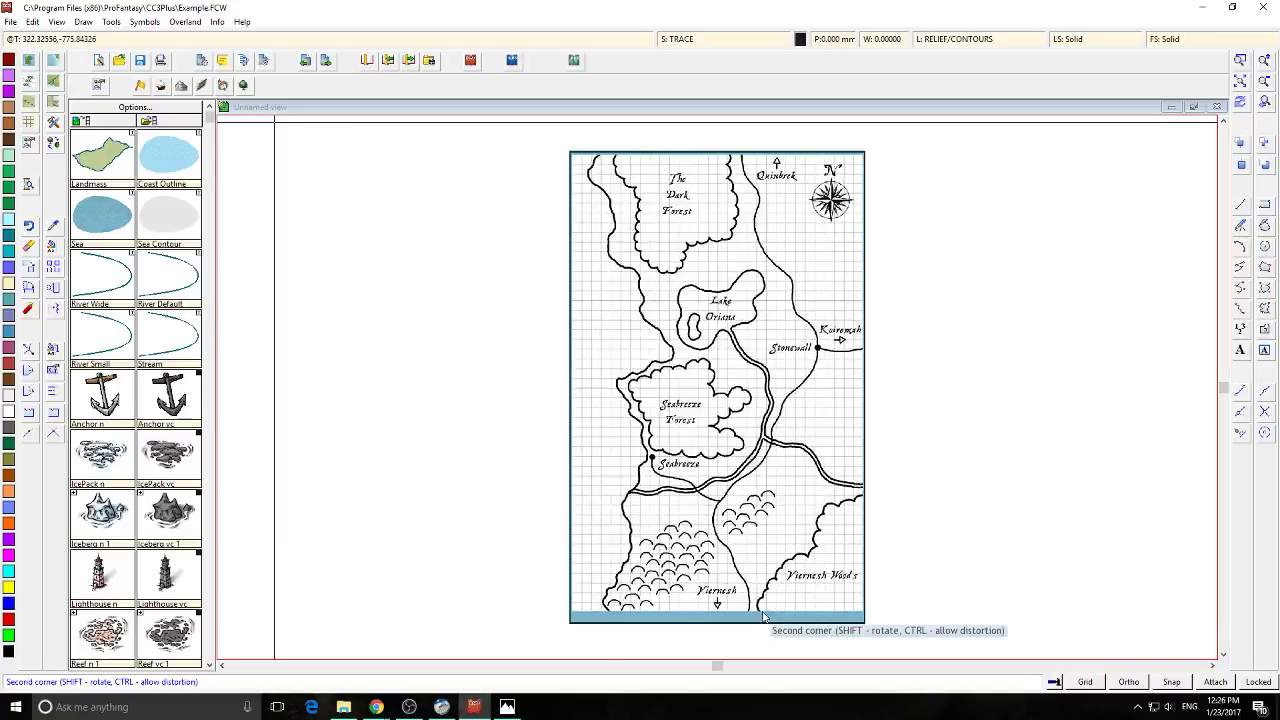
pyautogui.click(764, 616)
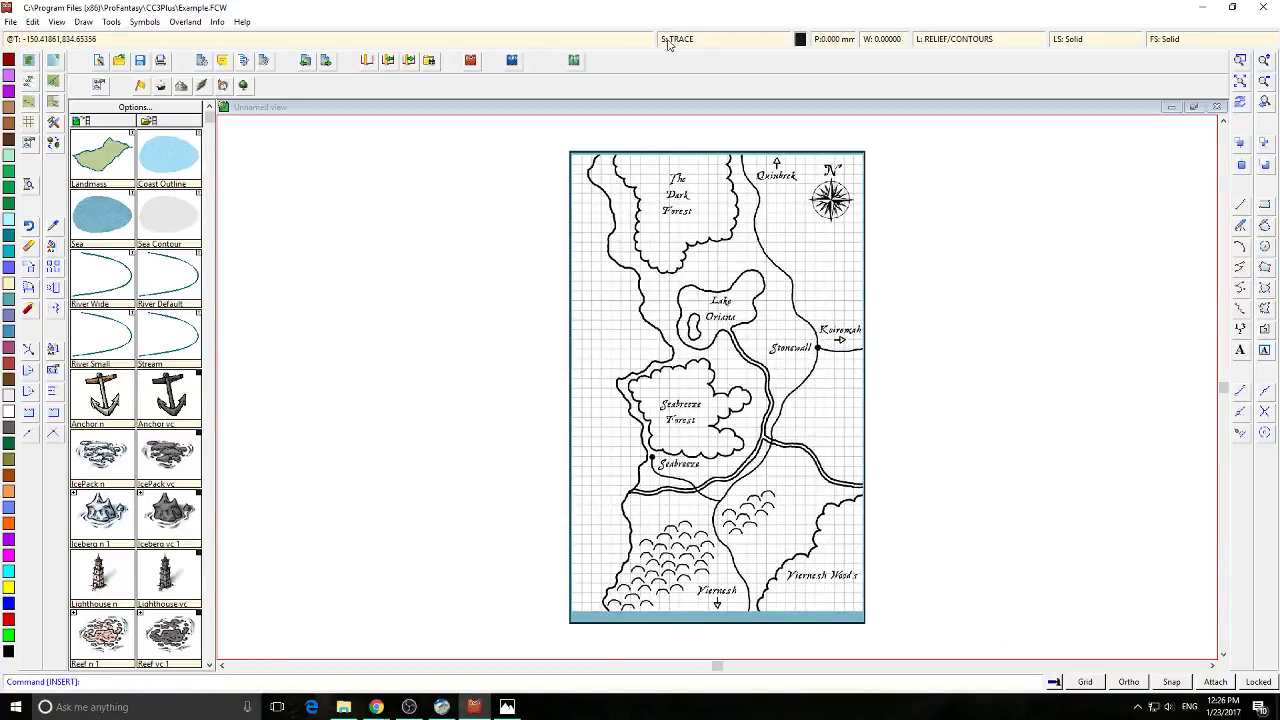
# Hide the TRACE sheet with MAP BORDER as the current sheet, and show all sheets again
pyautogui.click(702, 46)
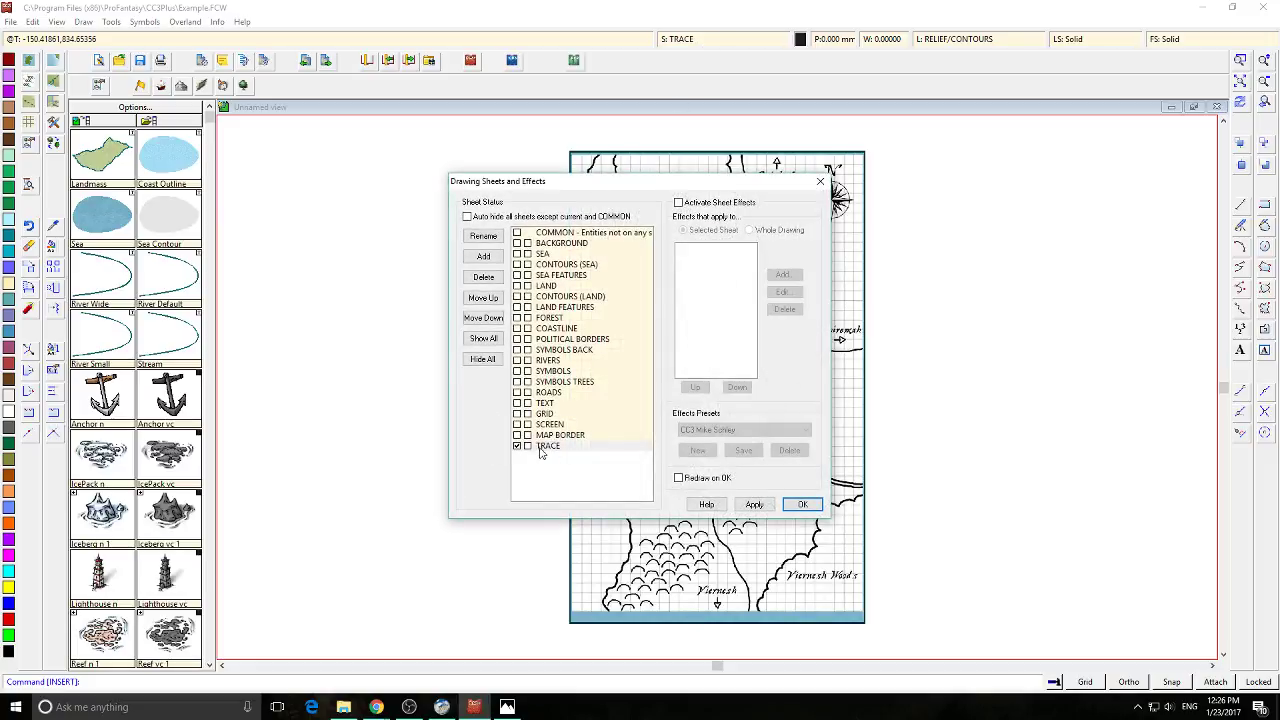
pyautogui.click(755, 505)
pyautogui.click(802, 504)
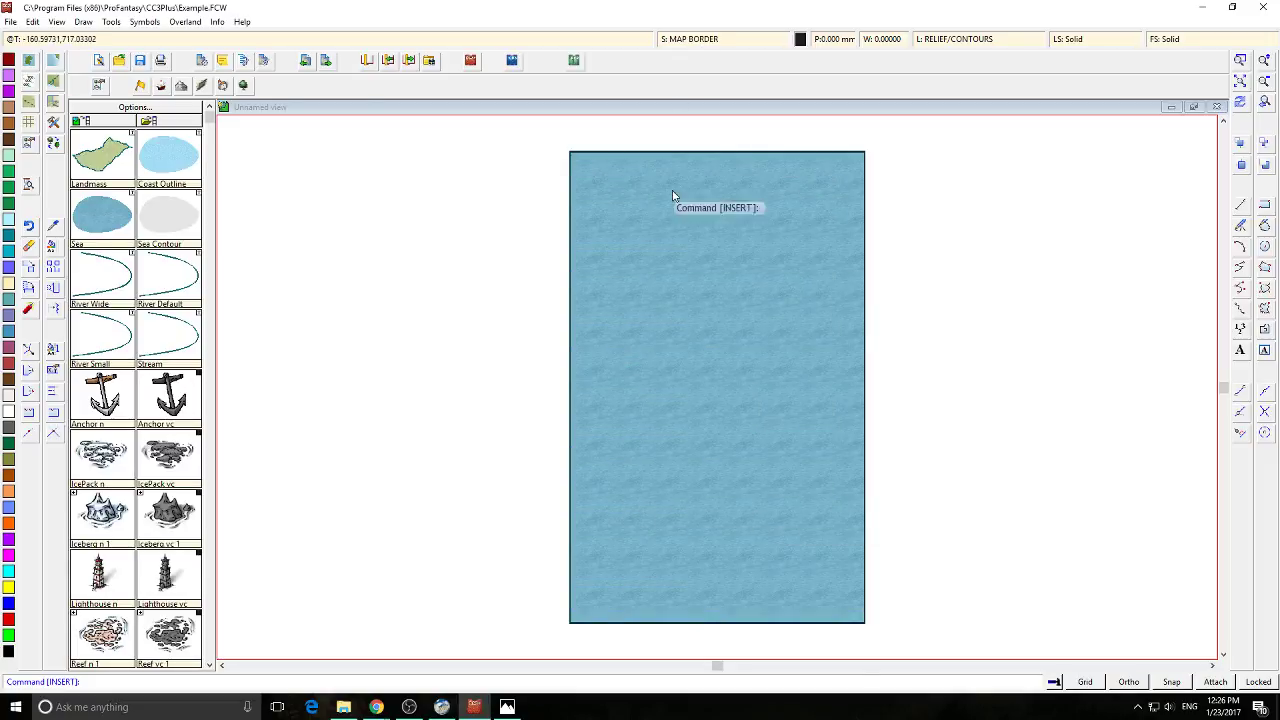
pyautogui.click(700, 42)
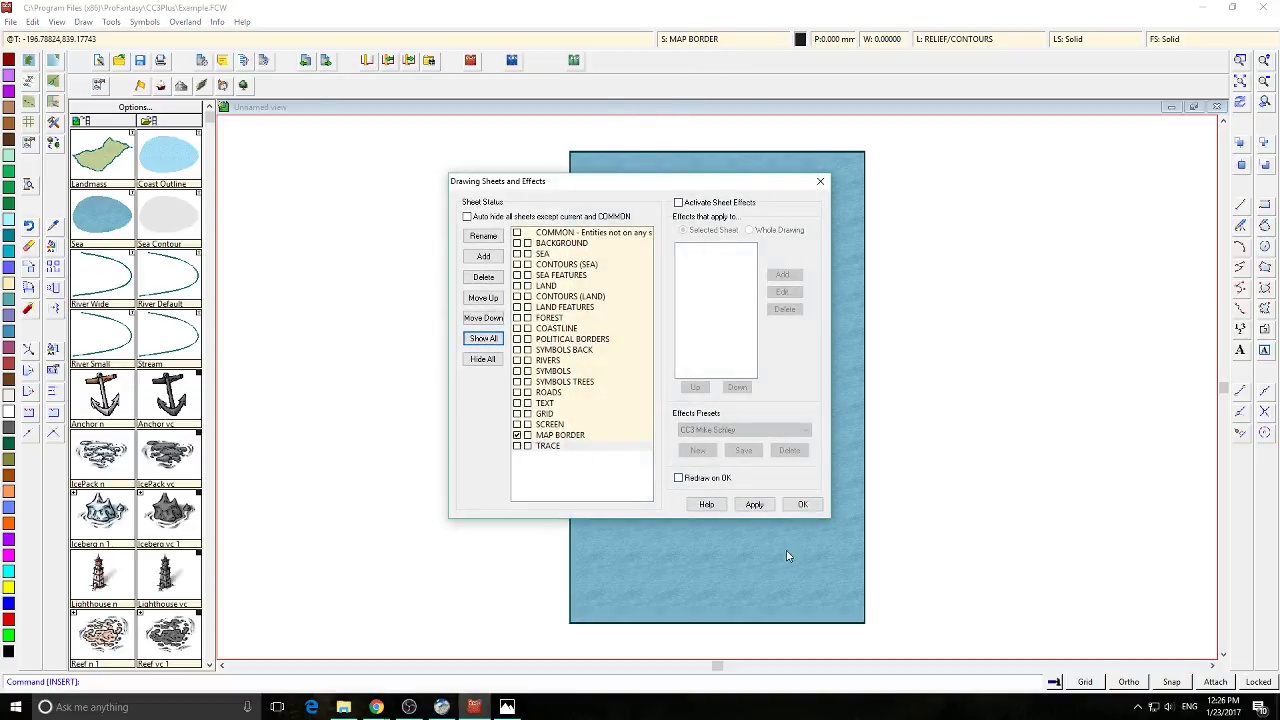
pyautogui.click(802, 505)
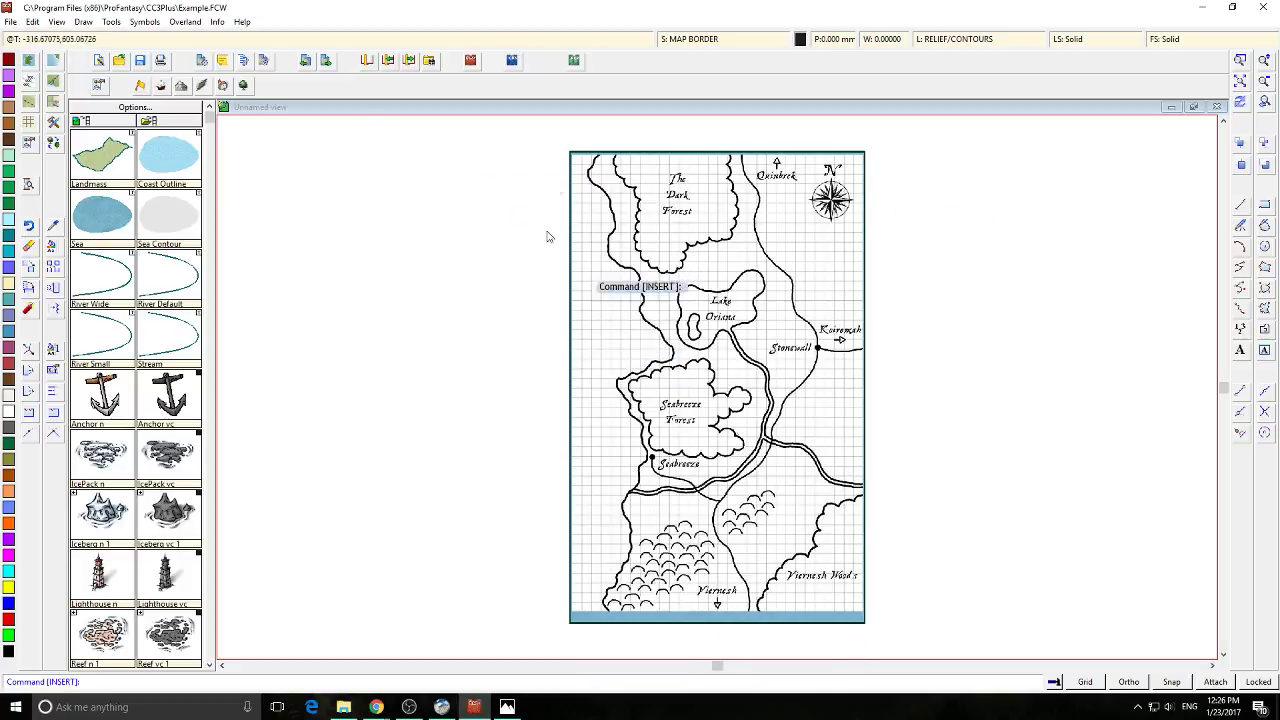
pyautogui.click(97, 160)
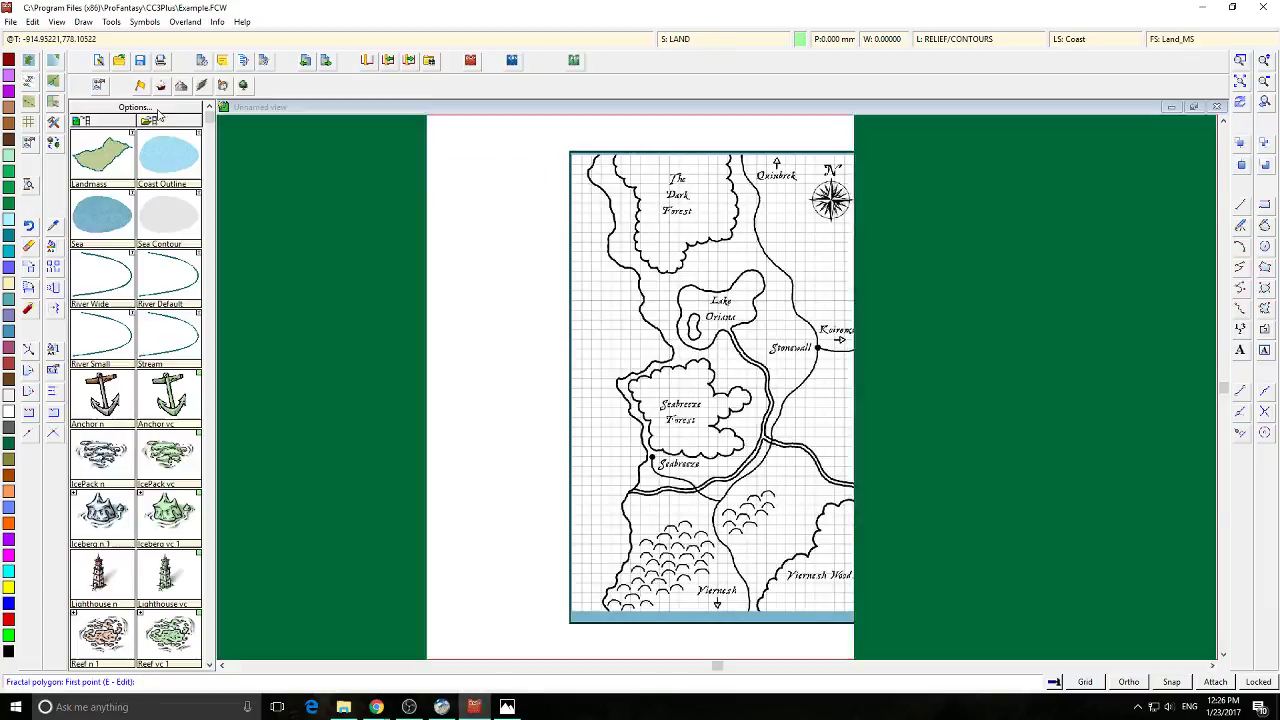
pyautogui.scroll(1, 610, 213)
pyautogui.scroll(2, 600, 190)
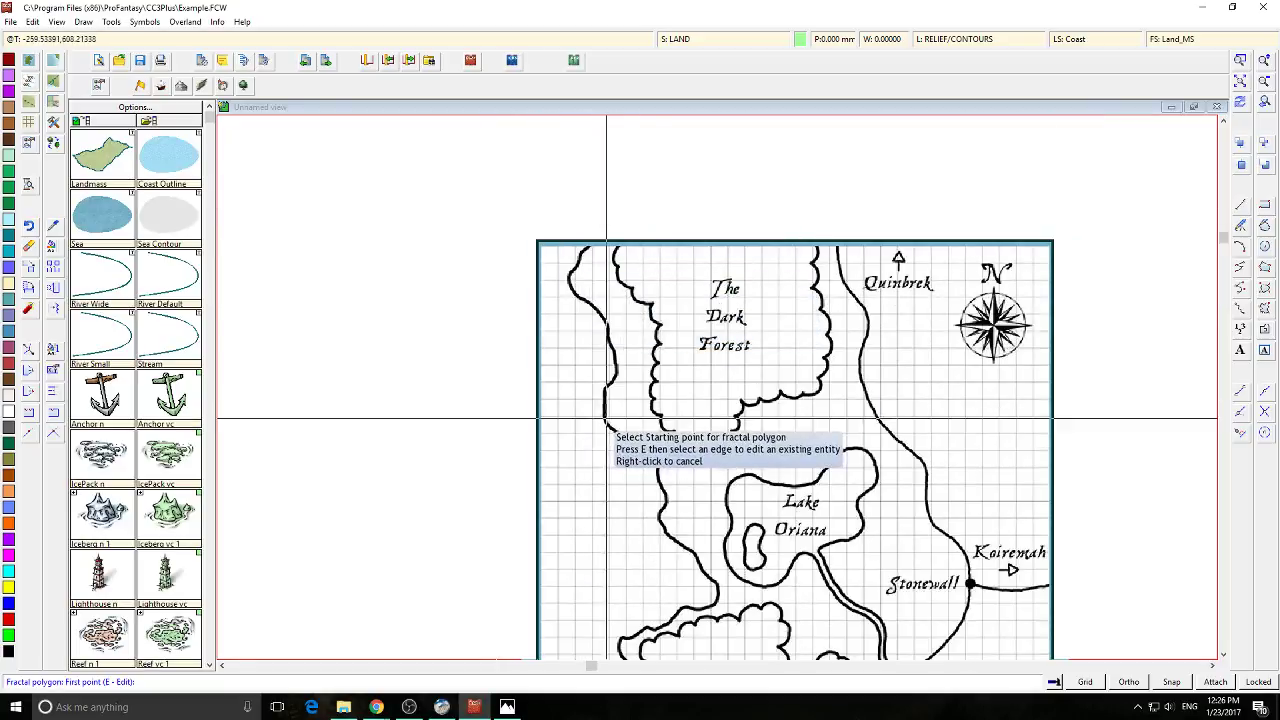
pyautogui.scroll(-1, 604, 410)
pyautogui.scroll(-1, 727, 408)
pyautogui.scroll(1, 660, 460)
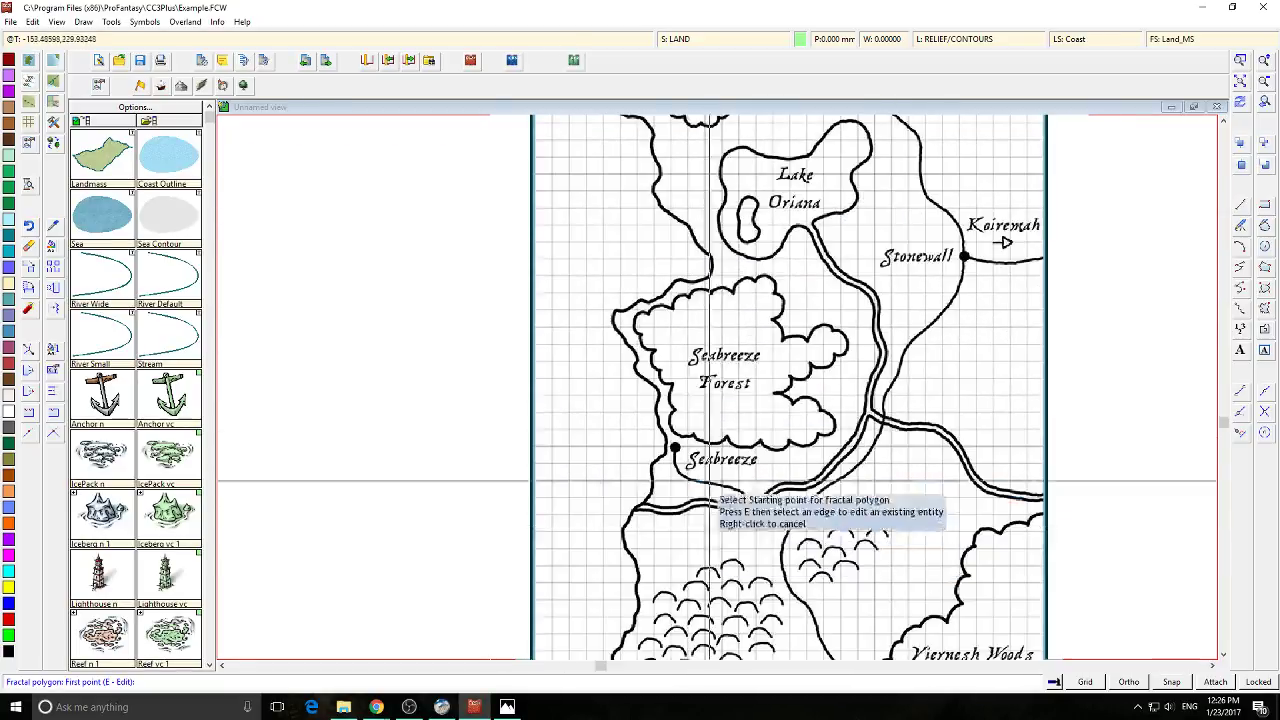
pyautogui.scroll(-1, 663, 275)
pyautogui.scroll(2, 645, 445)
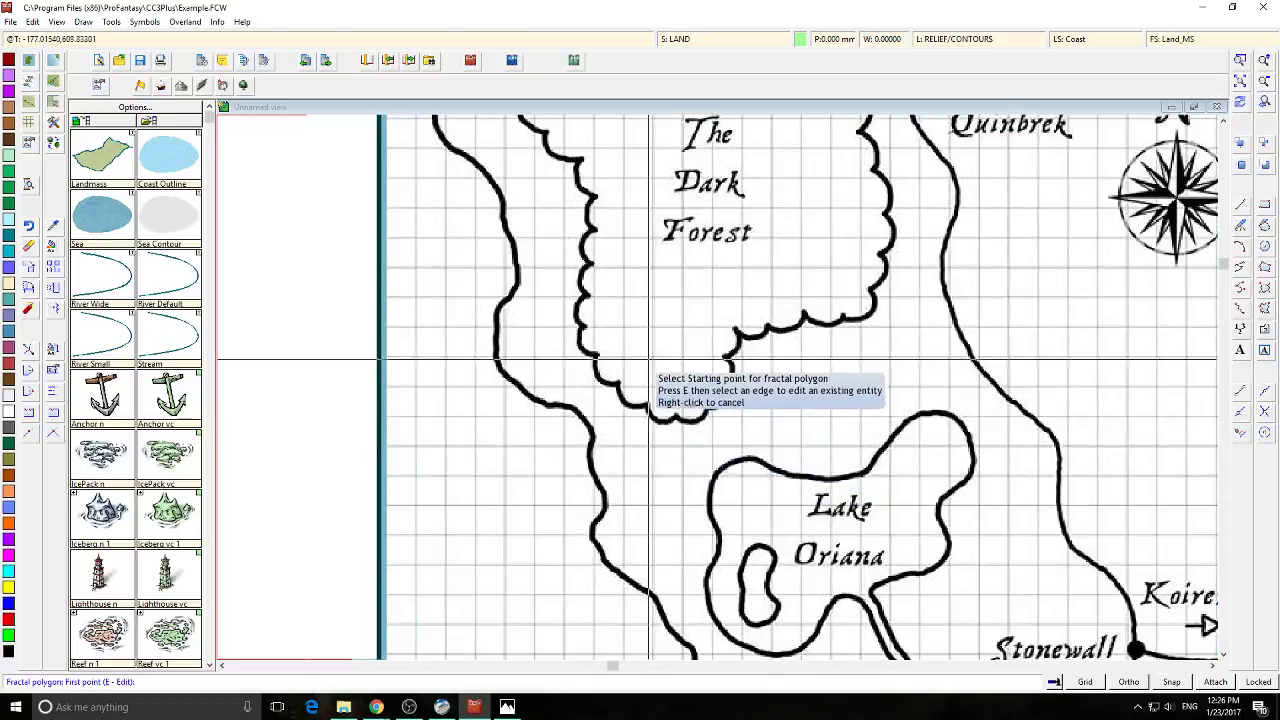
pyautogui.scroll(-1, 569, 365)
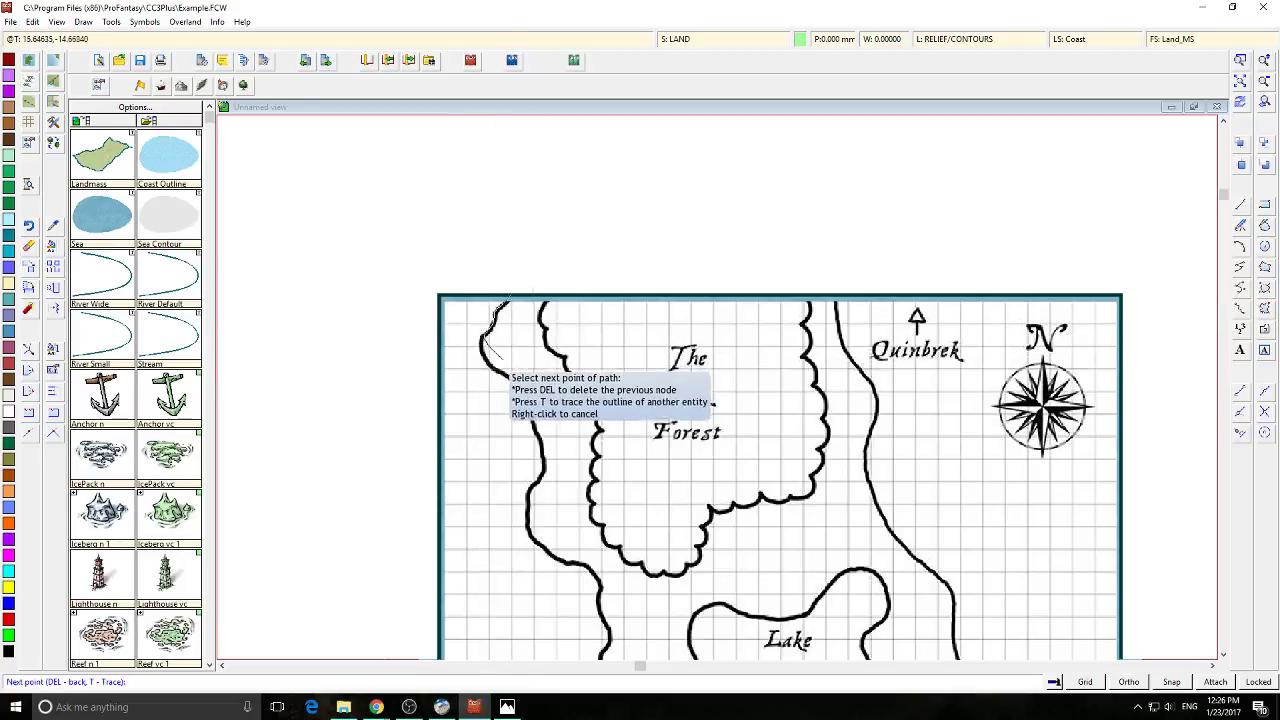
pyautogui.rightClick(460, 378)
# Try the fractal Landmass tool beside the northwest coast, re-randomizing the trial edge and removing its point
pyautogui.click(88, 170)
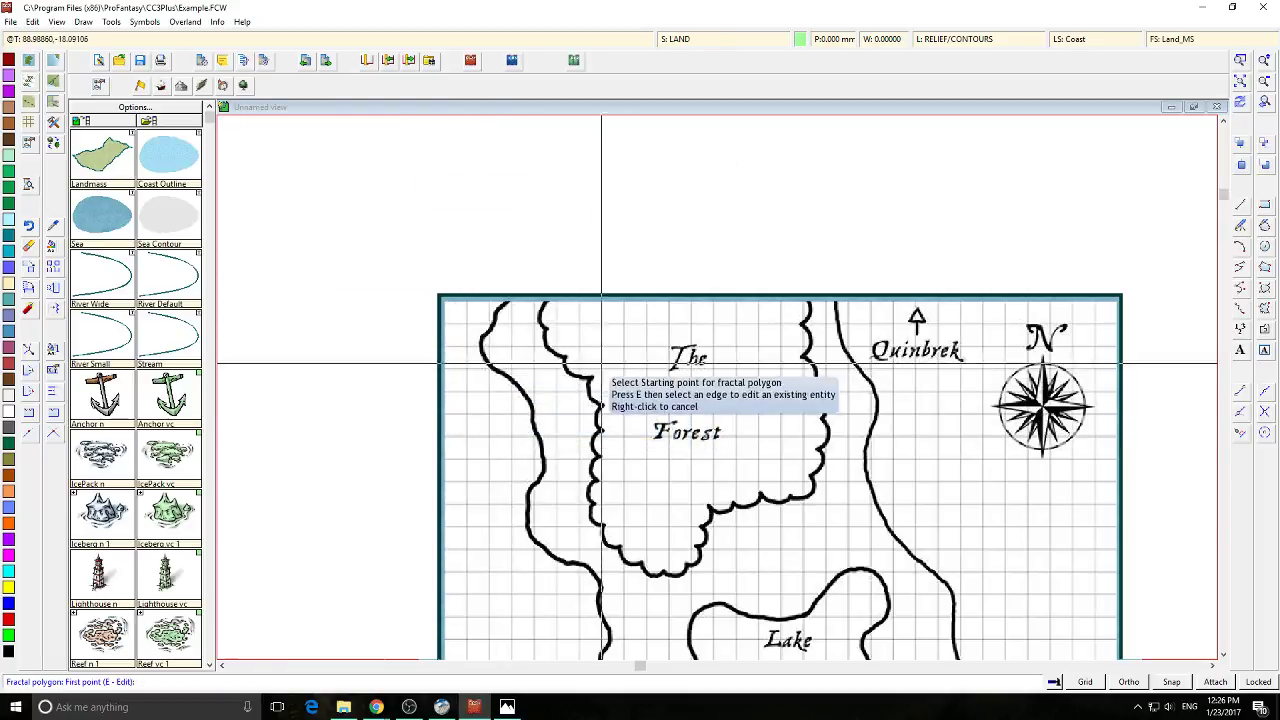
pyautogui.click(512, 350)
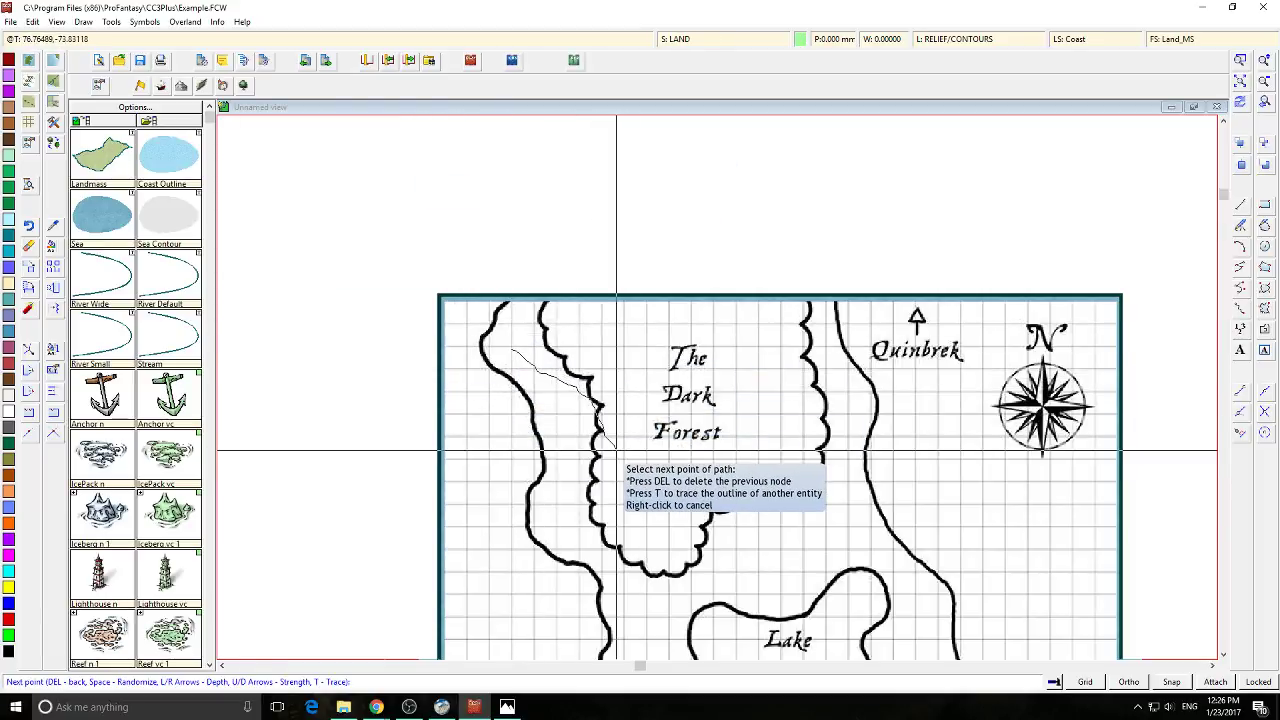
pyautogui.rightClick(612, 450)
pyautogui.click(100, 158)
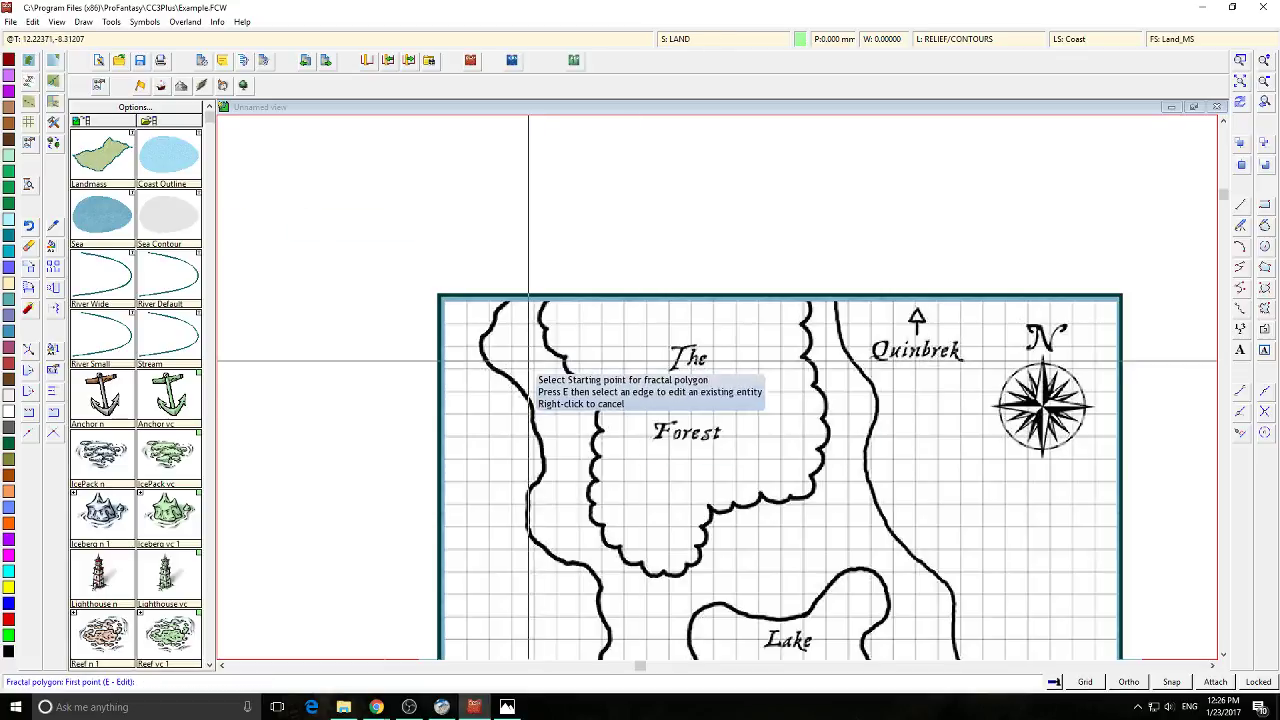
pyautogui.click(530, 360)
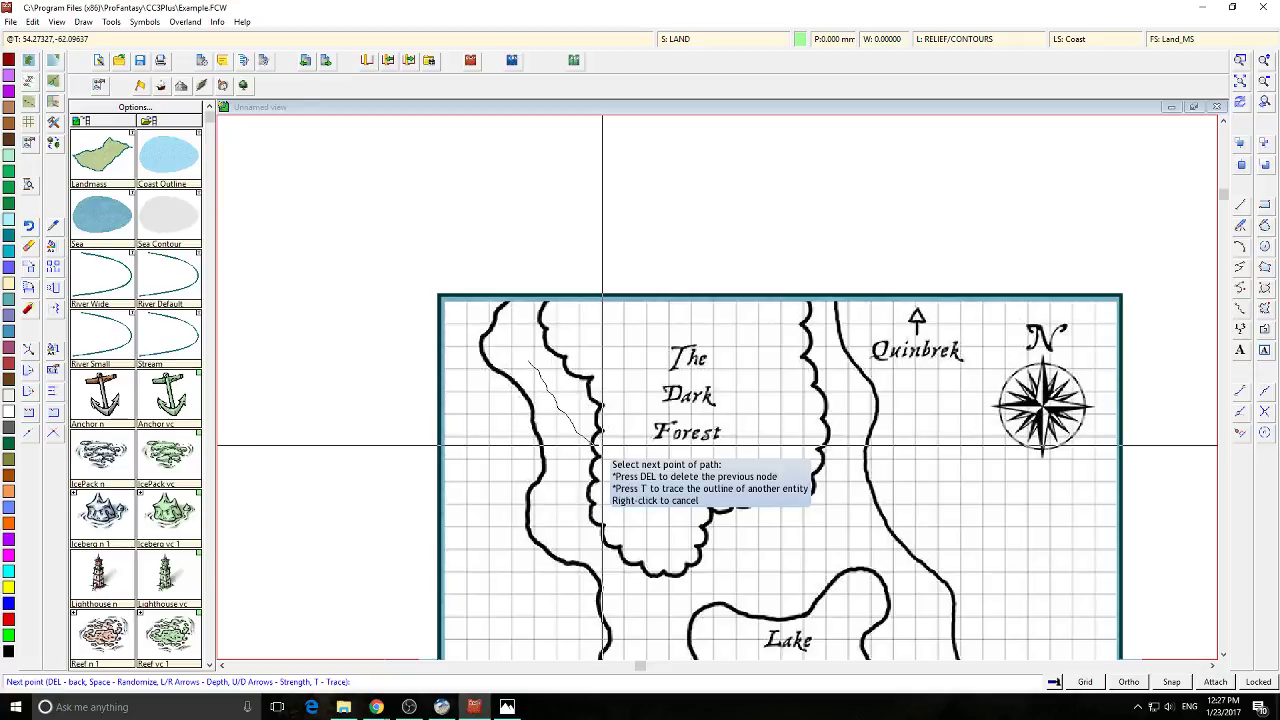
pyautogui.press('space')
pyautogui.press('space')
pyautogui.press('Delete')
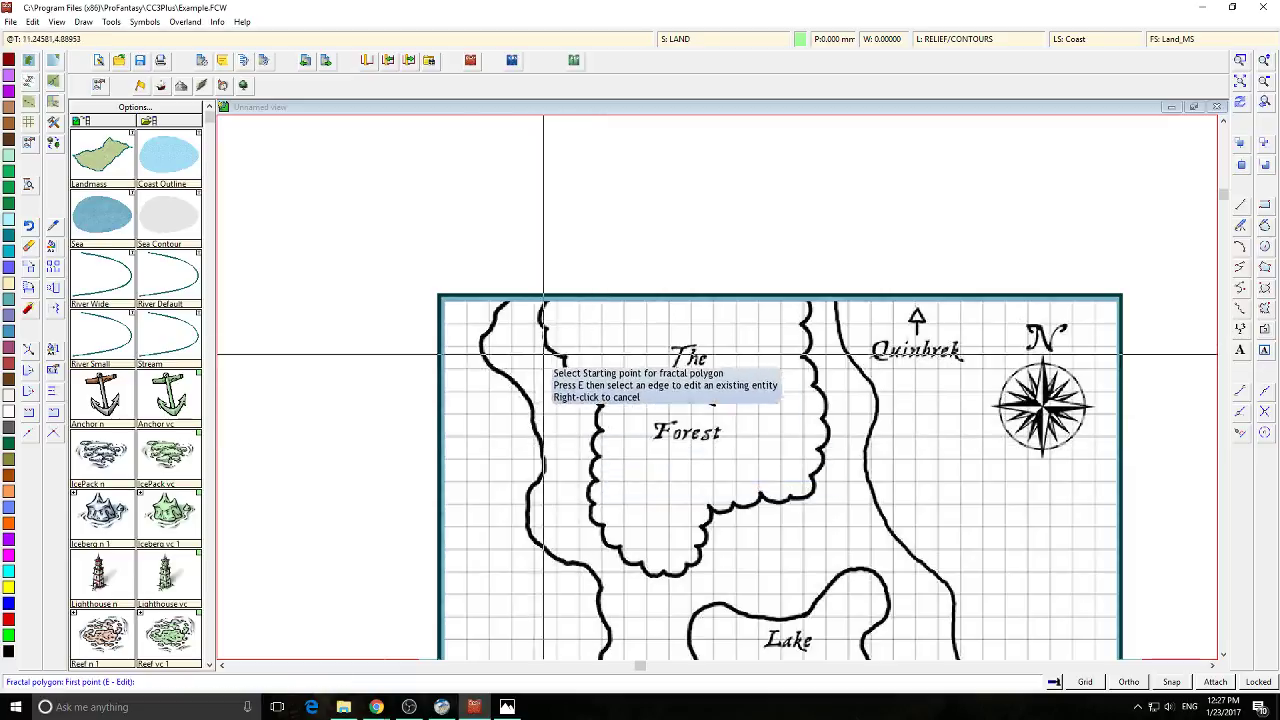
# Start the fractal landmass at the map's top edge and trace the west coast past The Dark Forest to beside Lake Oriana
pyautogui.click(506, 301)
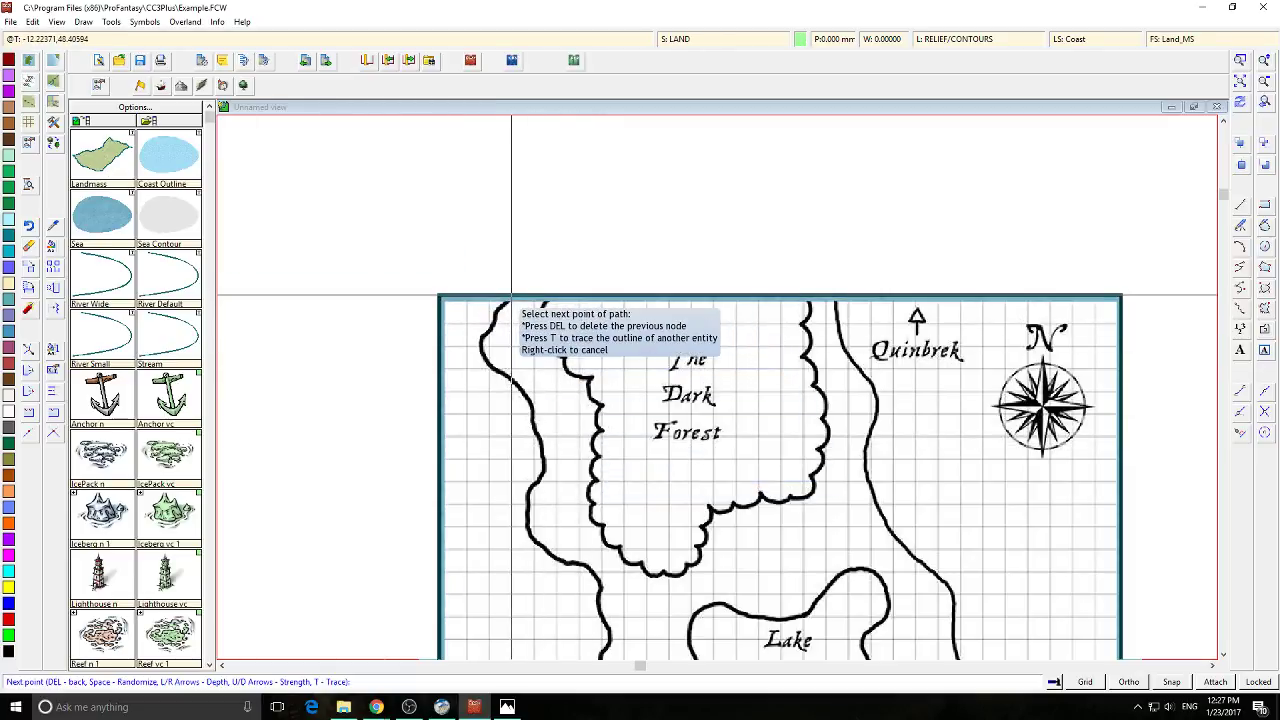
pyautogui.click(480, 350)
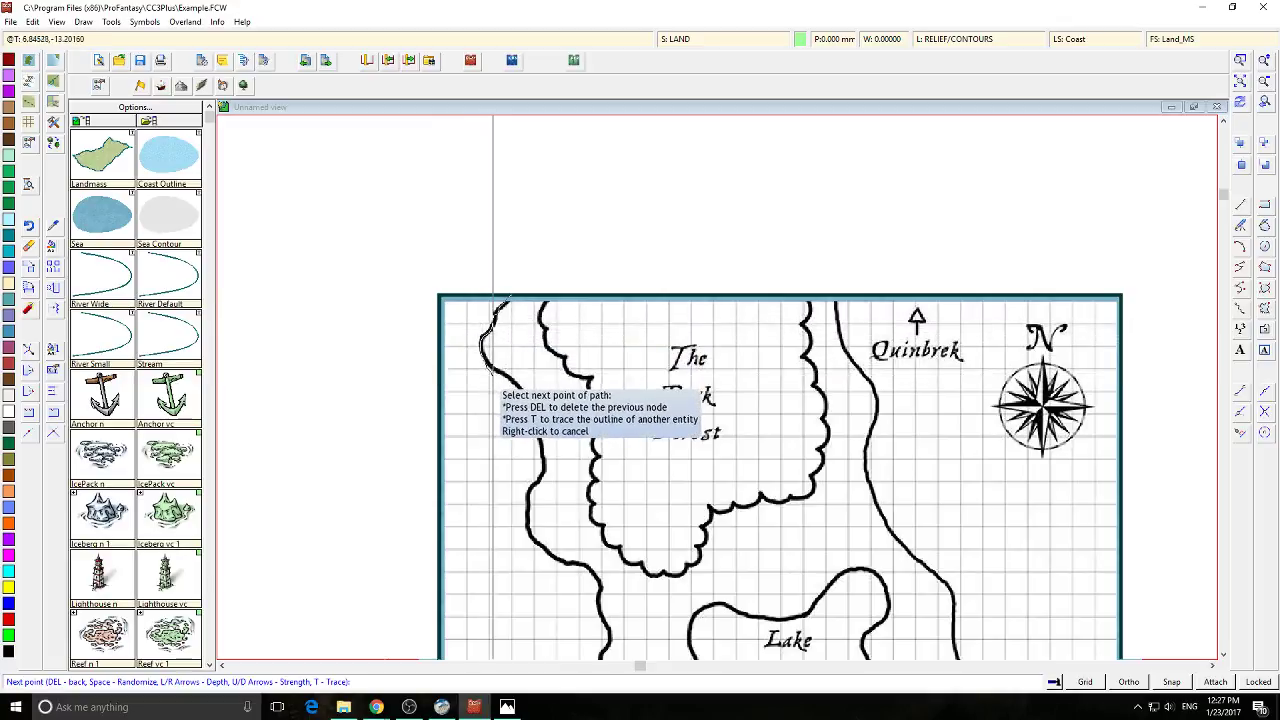
pyautogui.click(523, 391)
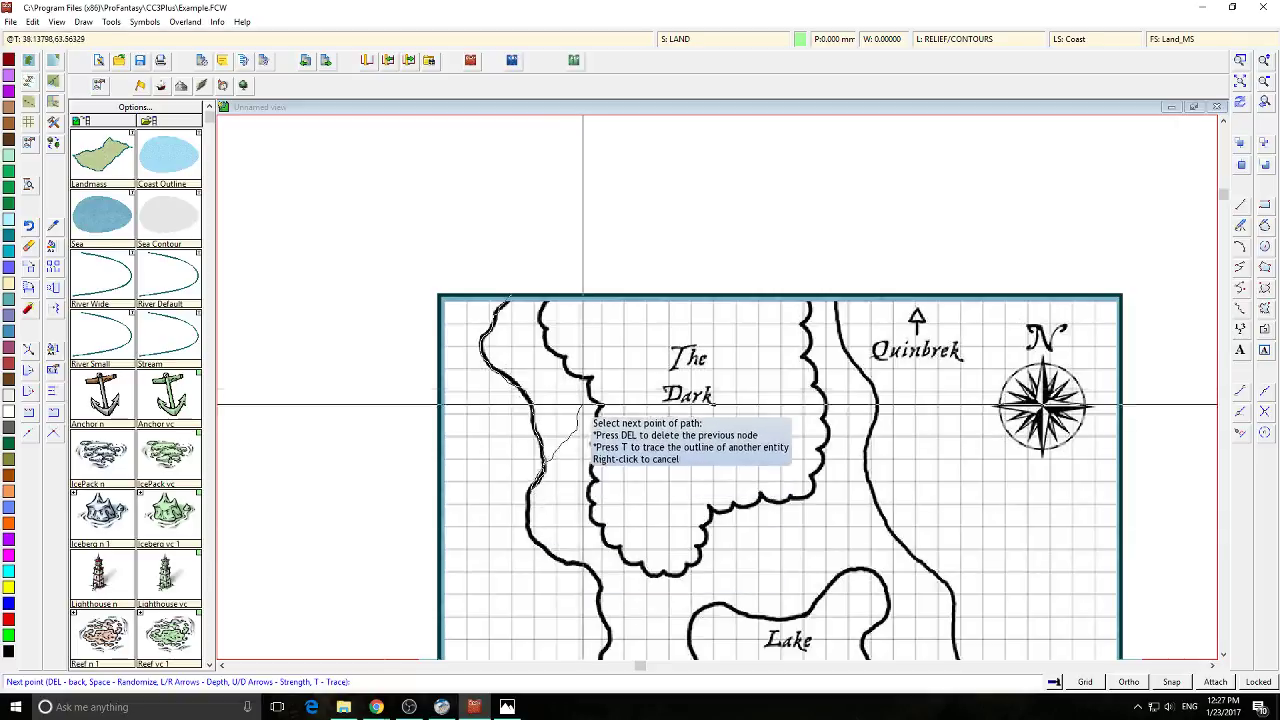
pyautogui.scroll(-3, 505, 405)
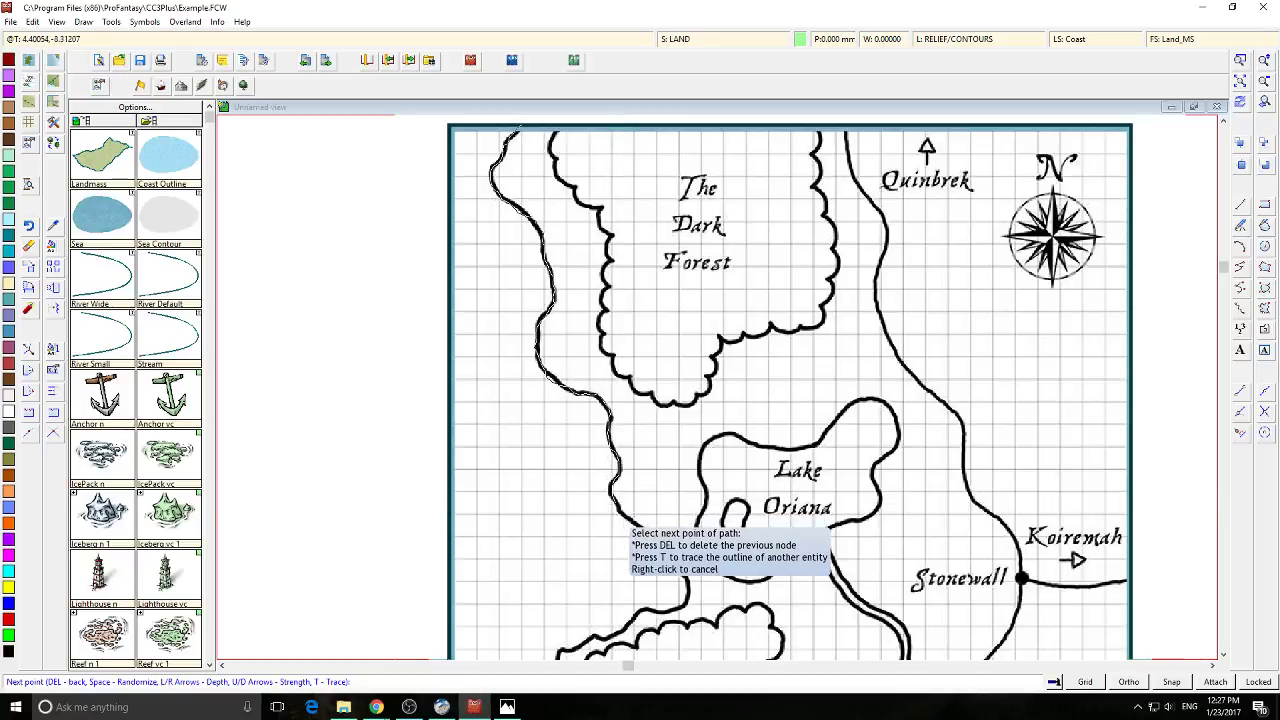
# Continue tracing the landmass along the west coast past Seabreeze Forest and Seabreeze down to the map's bottom border
pyautogui.scroll(-3, 690, 320)
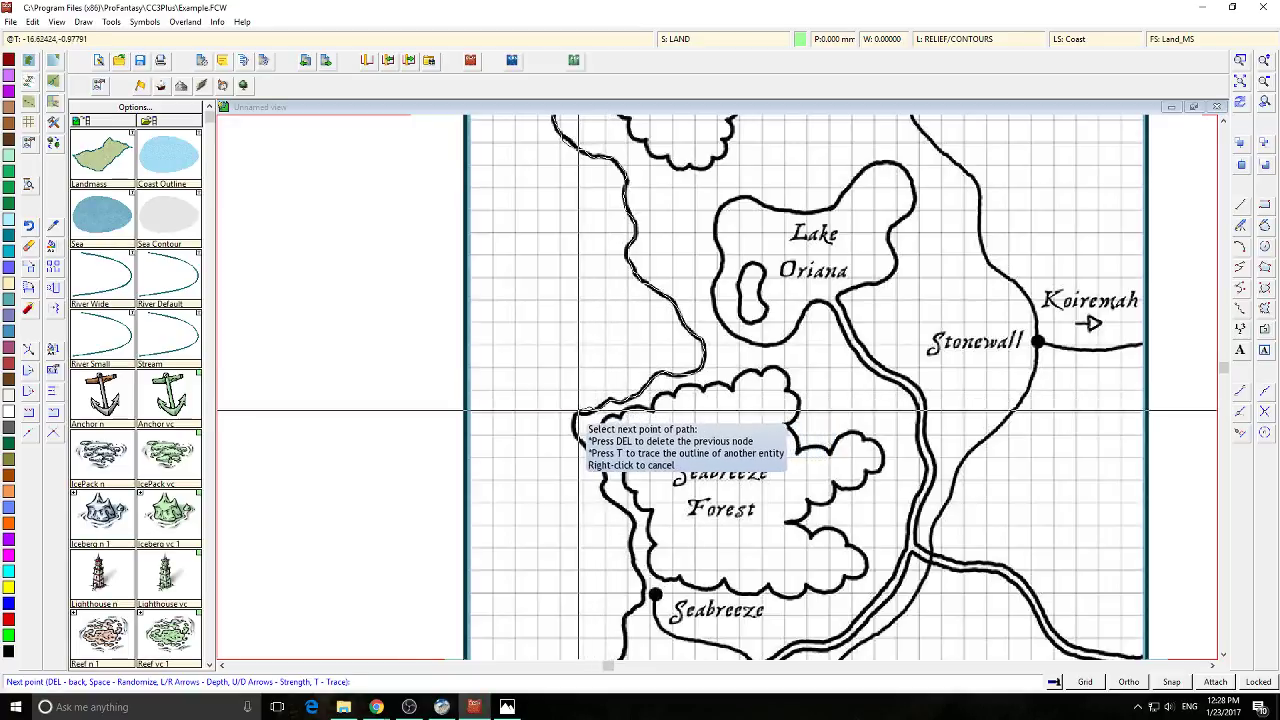
pyautogui.scroll(-2, 578, 413)
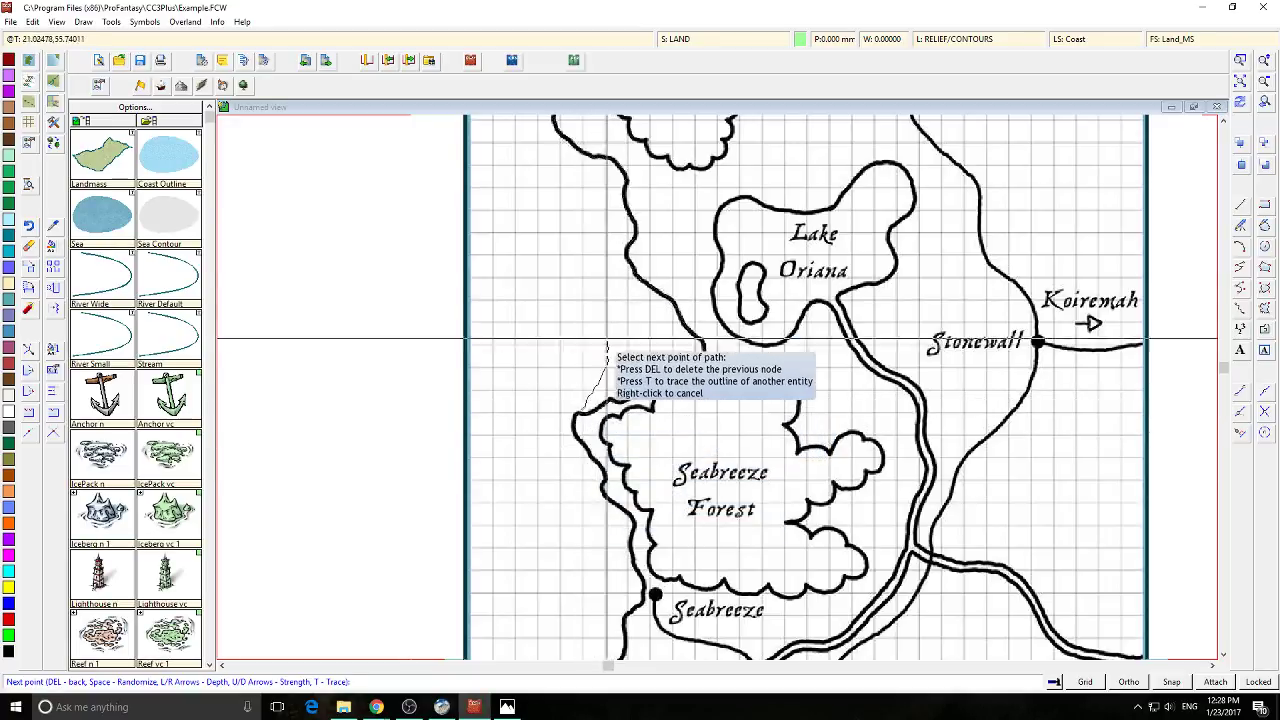
pyautogui.scroll(2, 623, 271)
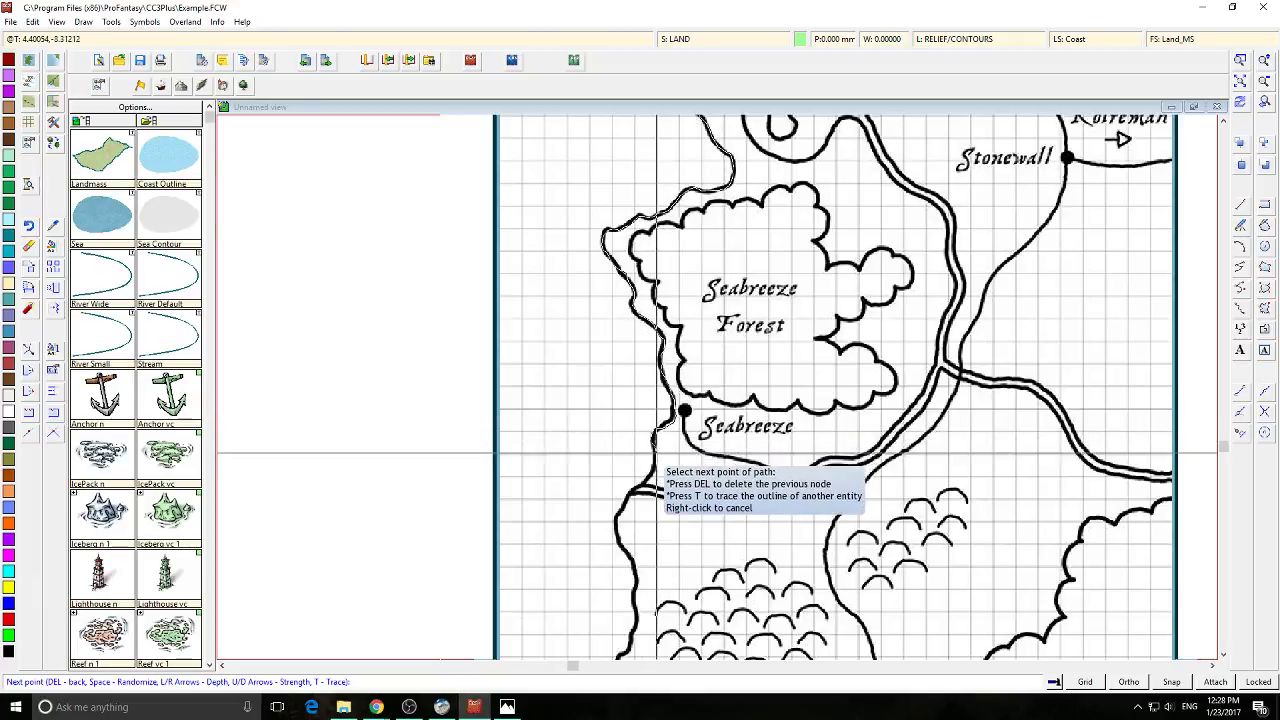
pyautogui.scroll(-3, 703, 534)
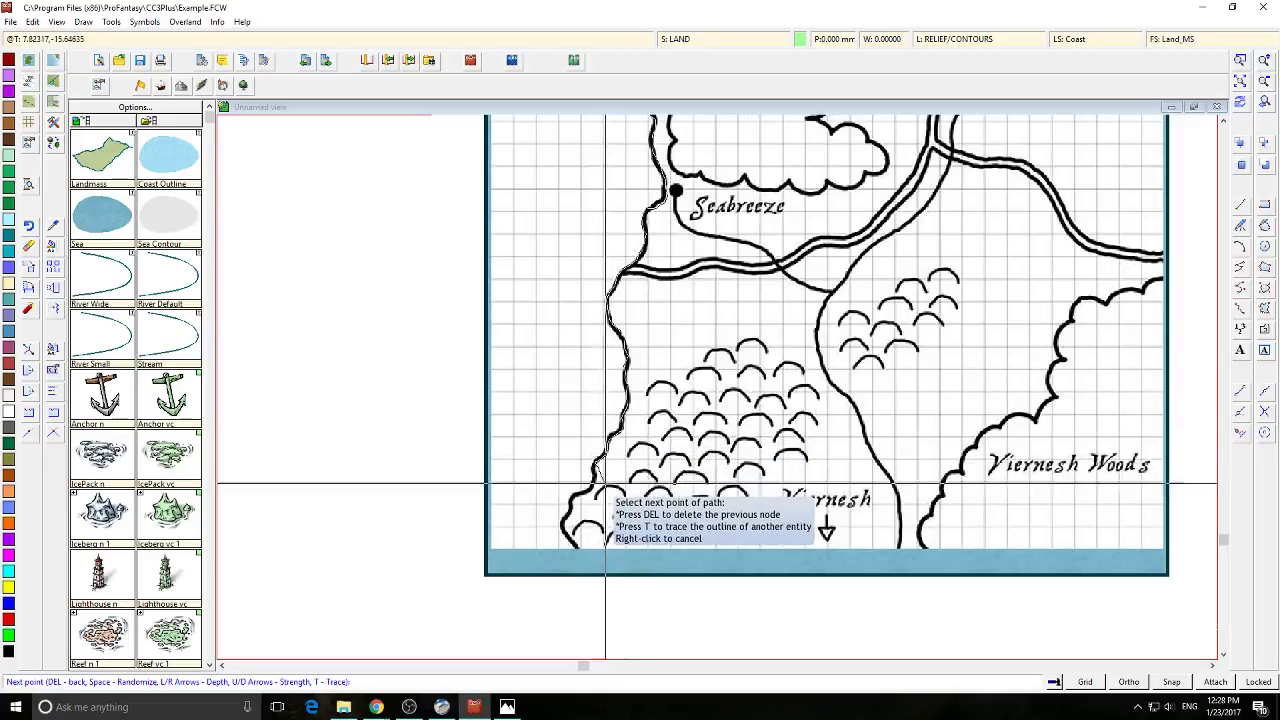
pyautogui.moveTo(595, 546); pyautogui.dragTo(630, 358)
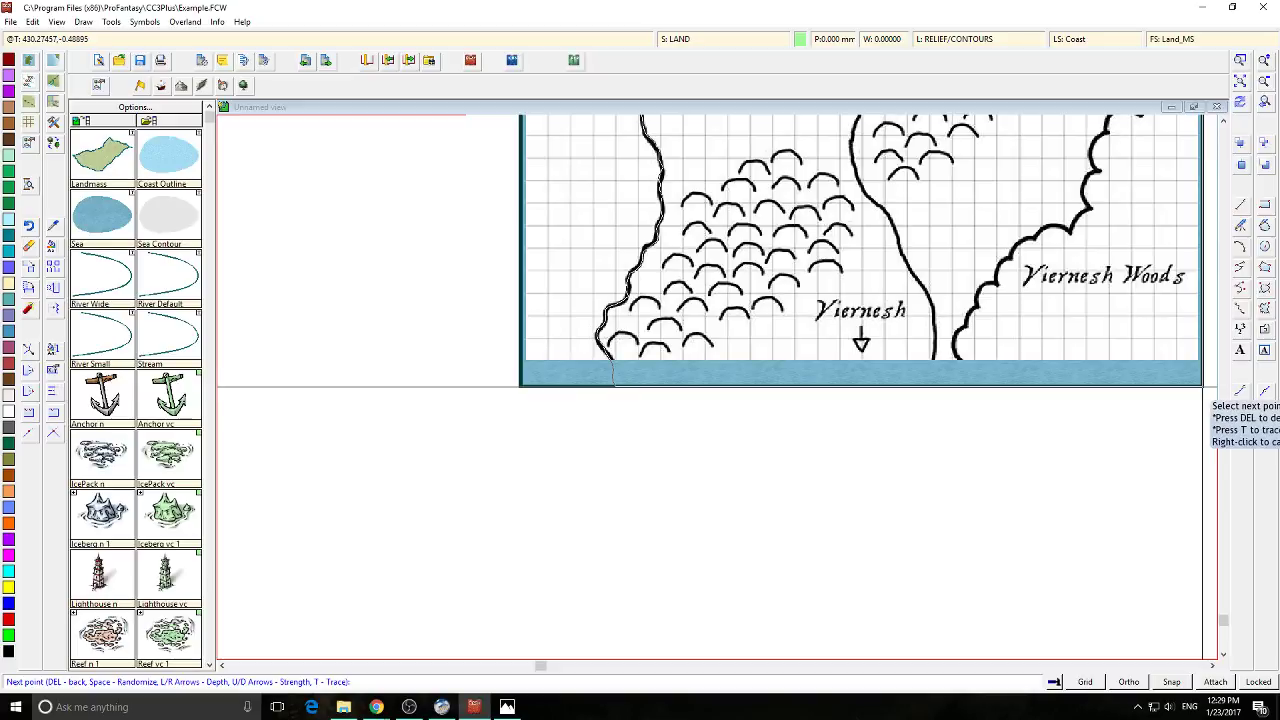
# Complete the landmass polygon through the map's southeast and northeast corners, closing it at the coast's starting point on the top border
pyautogui.click(1203, 387)
pyautogui.moveTo(1098, 215); pyautogui.dragTo(978, 655)
pyautogui.moveTo(966, 186); pyautogui.dragTo(959, 423)
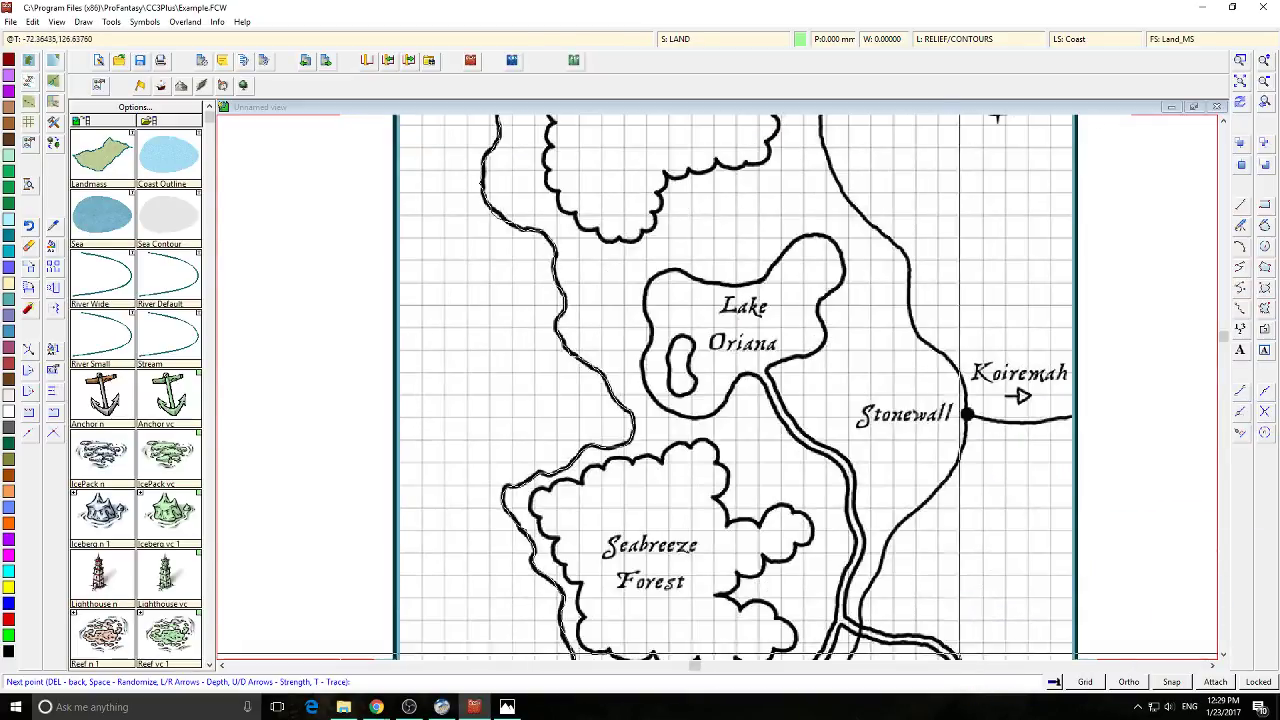
pyautogui.scroll(5, 990, 392)
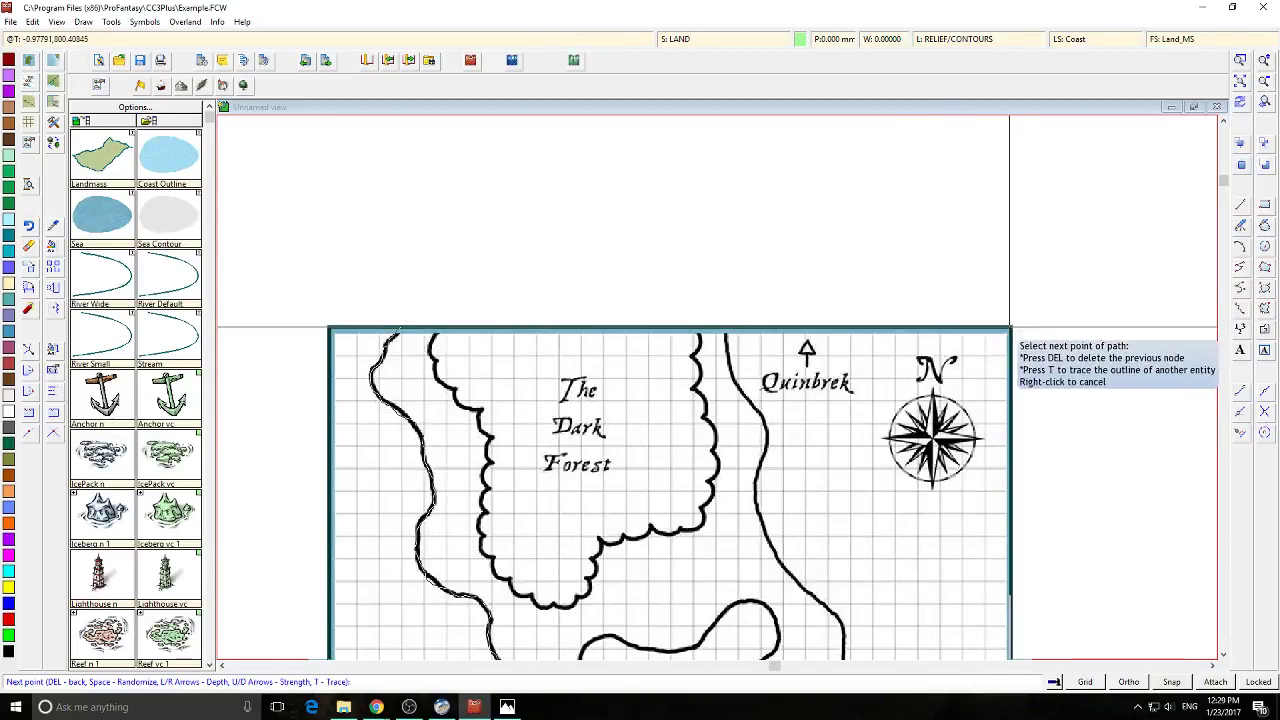
pyautogui.hscroll(-1, 800, 410)
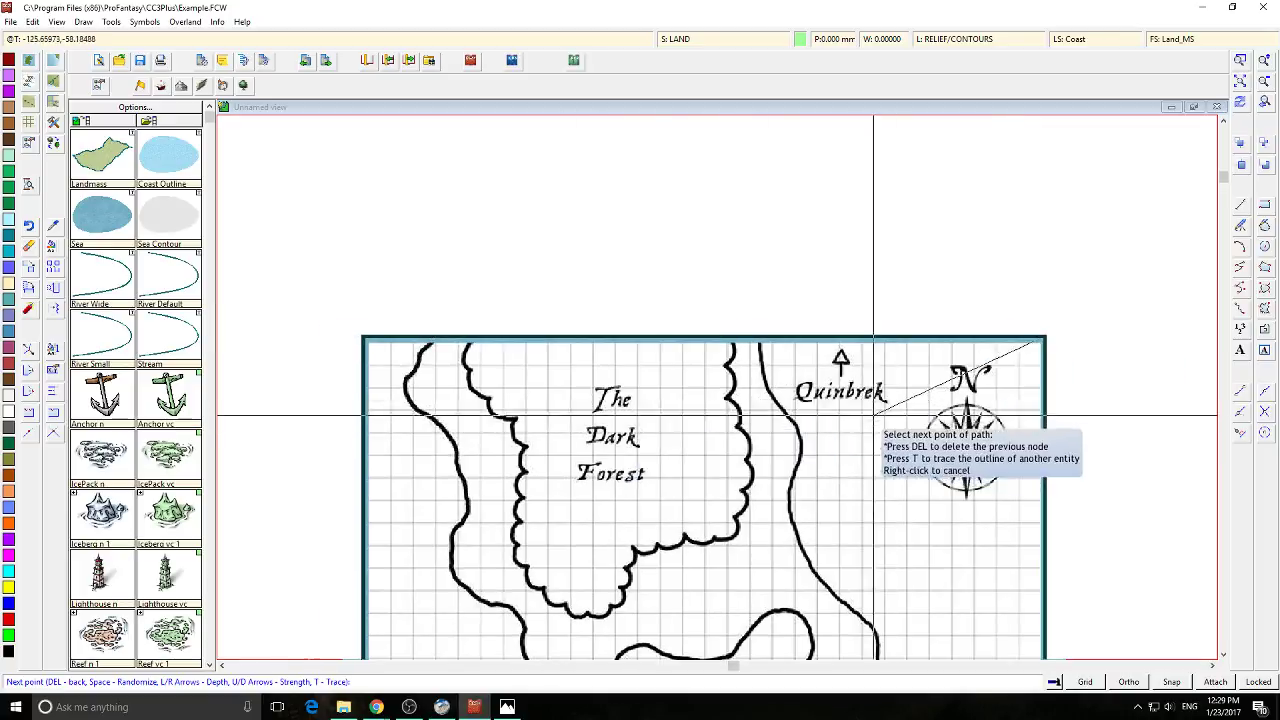
pyautogui.hscroll(-5, 421, 325)
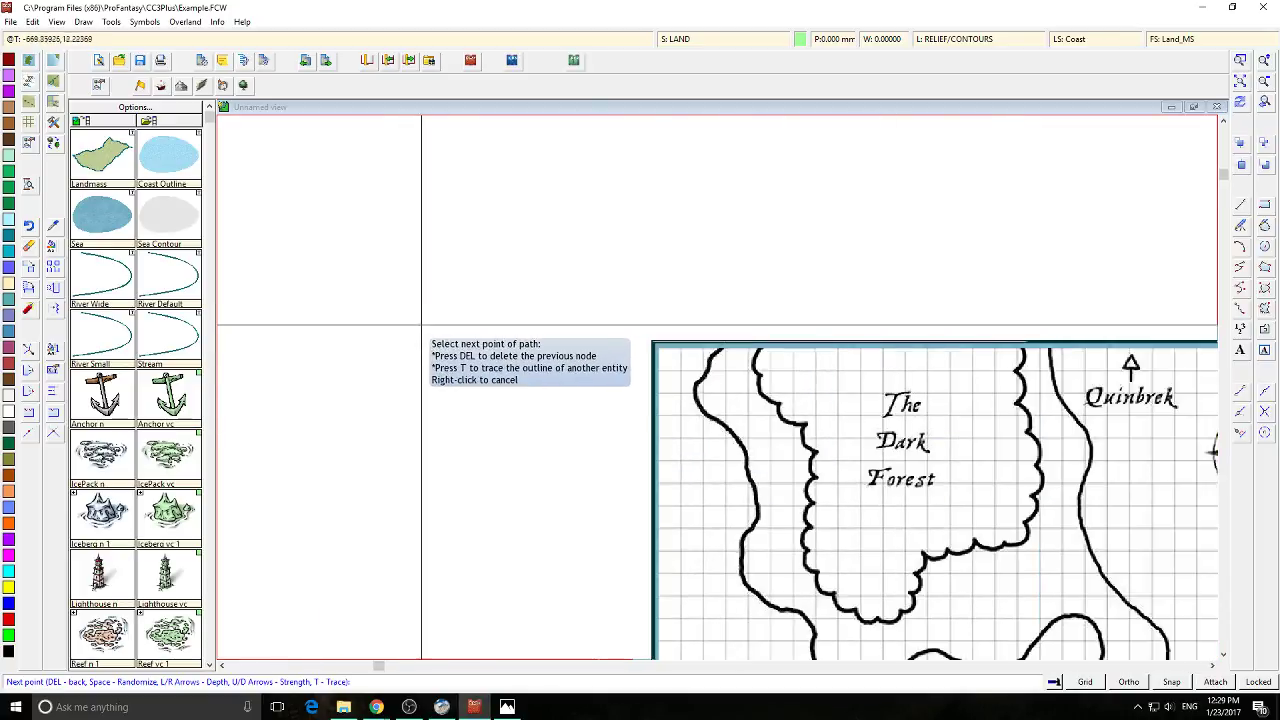
pyautogui.click(725, 341)
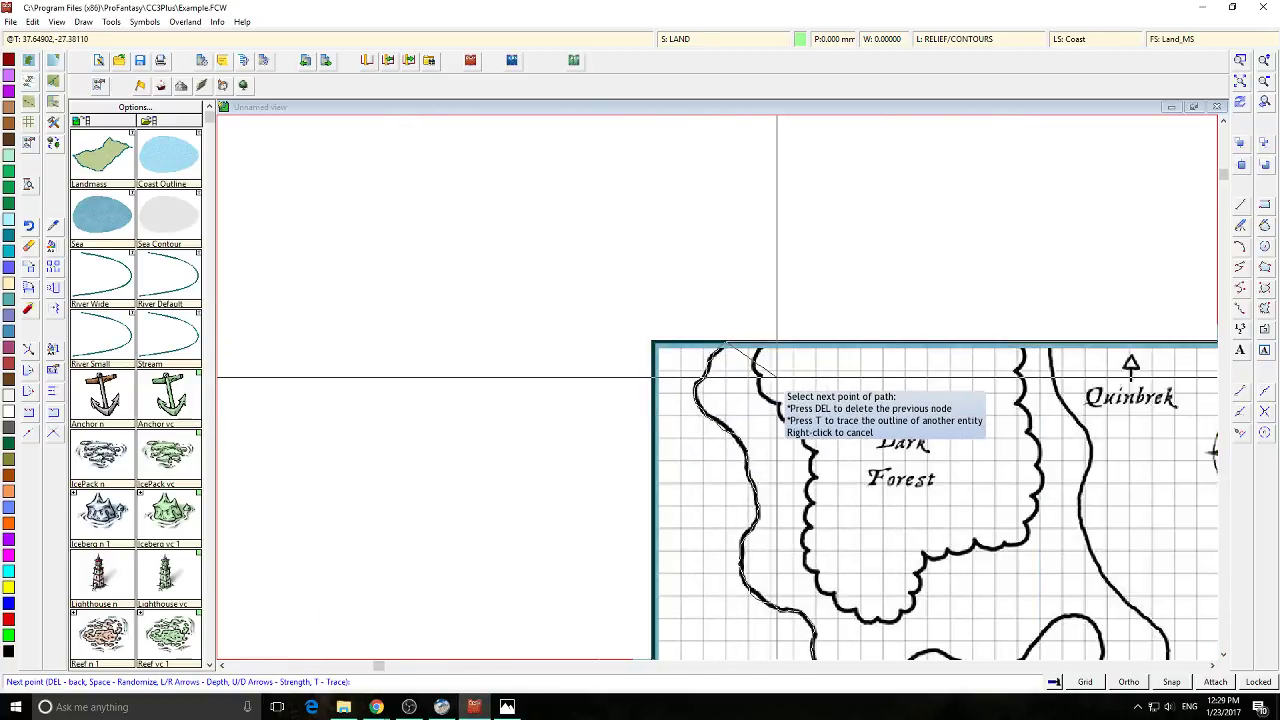
pyautogui.rightClick(805, 441)
# Hide the TRACE sheet to check the finished landmass, and show the sheet again
pyautogui.scroll(-2, 853, 485)
pyautogui.scroll(-1, 853, 485)
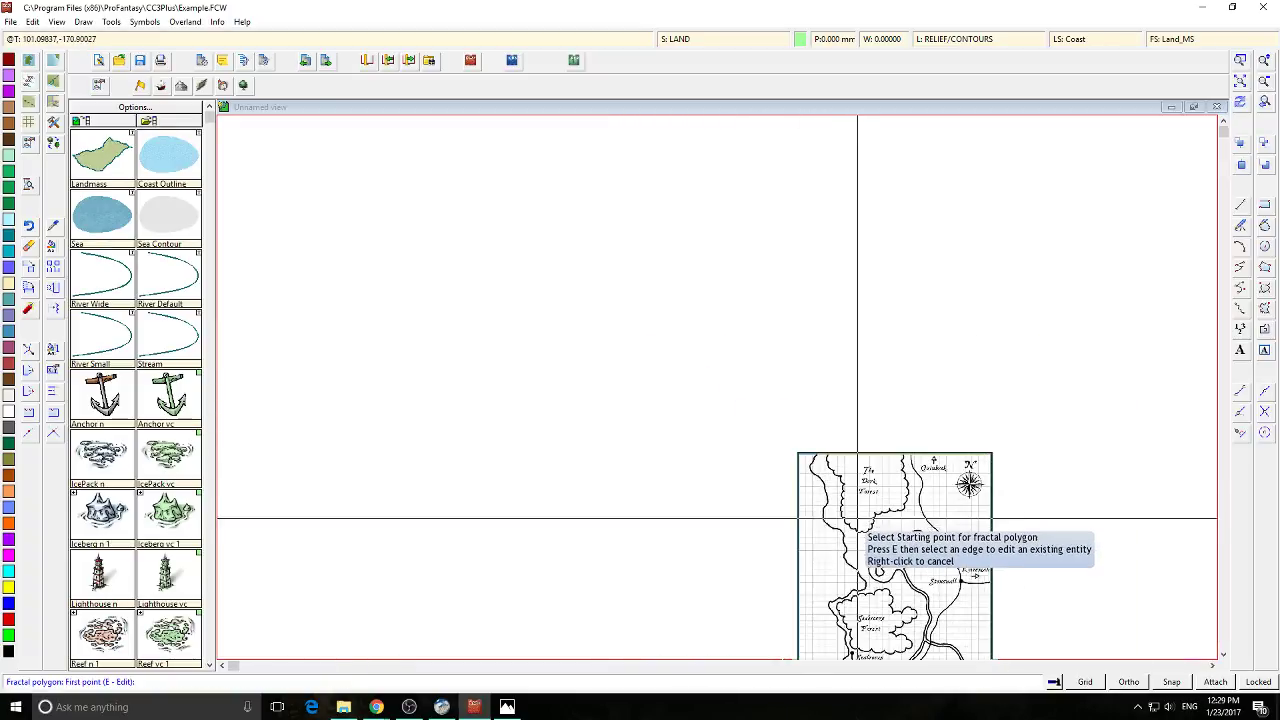
pyautogui.scroll(-2, 620, 380)
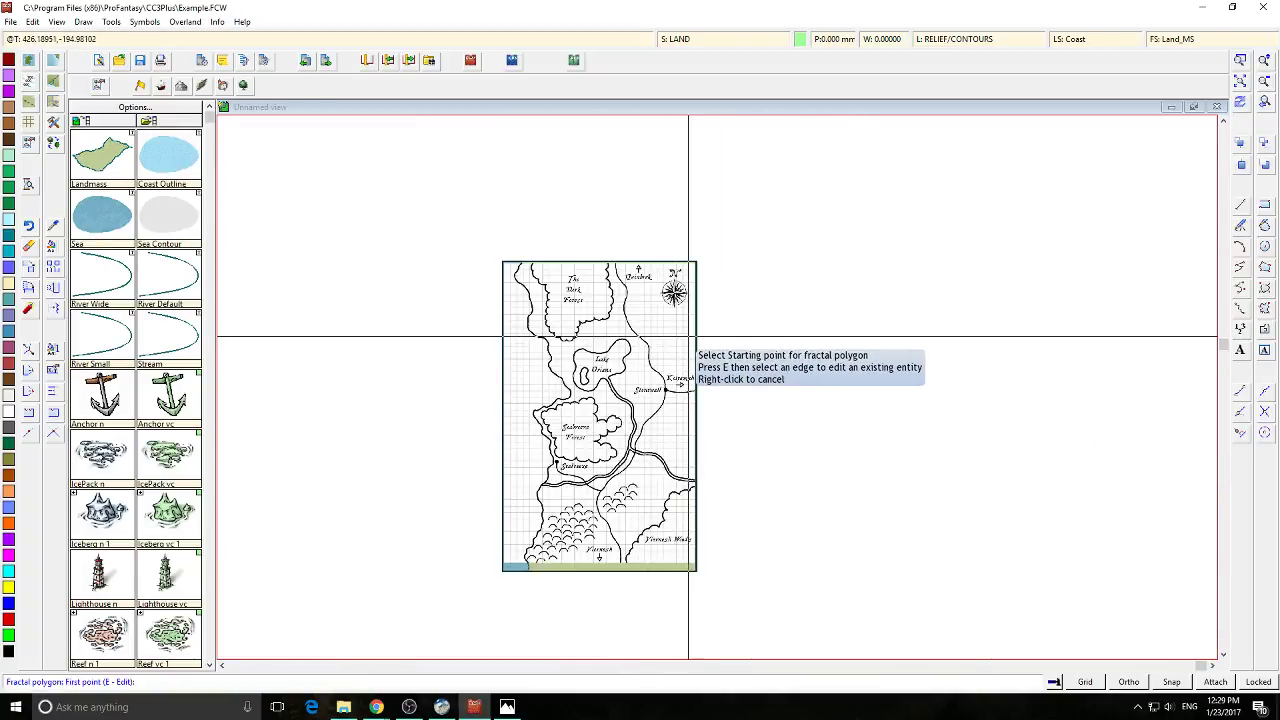
pyautogui.click(701, 42)
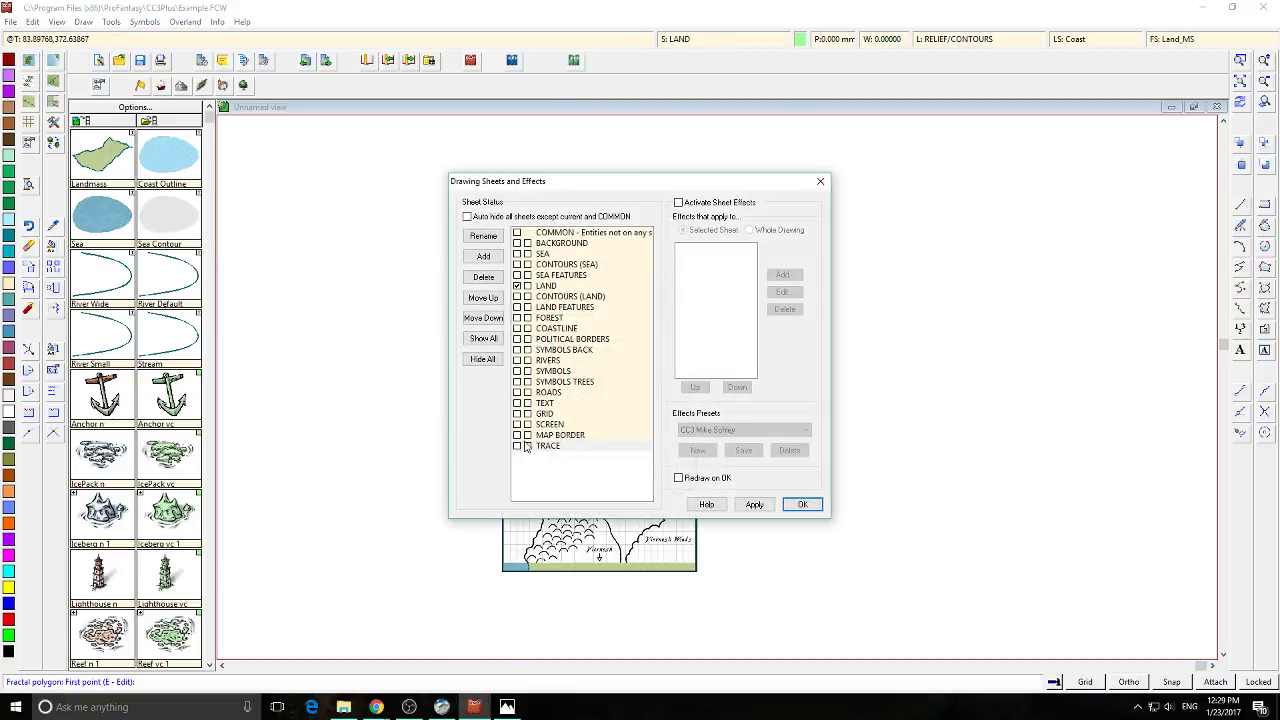
pyautogui.click(751, 505)
pyautogui.click(802, 504)
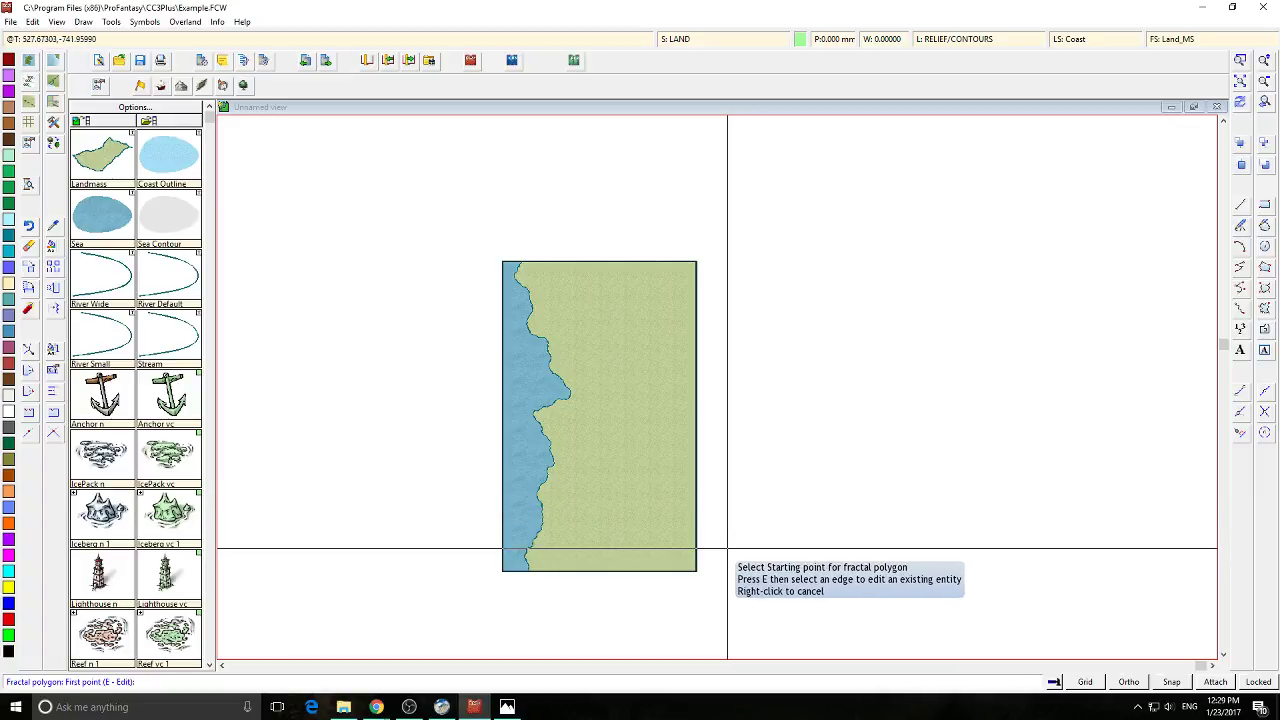
pyautogui.click(689, 40)
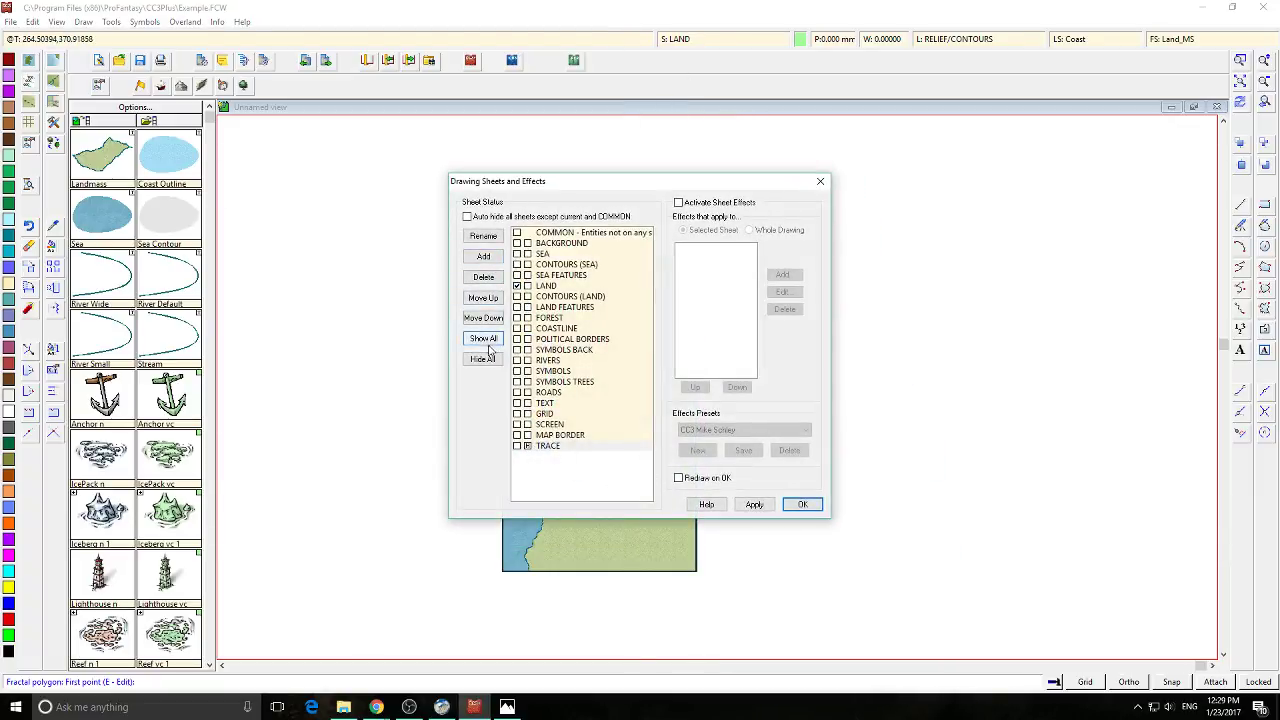
pyautogui.click(754, 504)
pyautogui.click(802, 504)
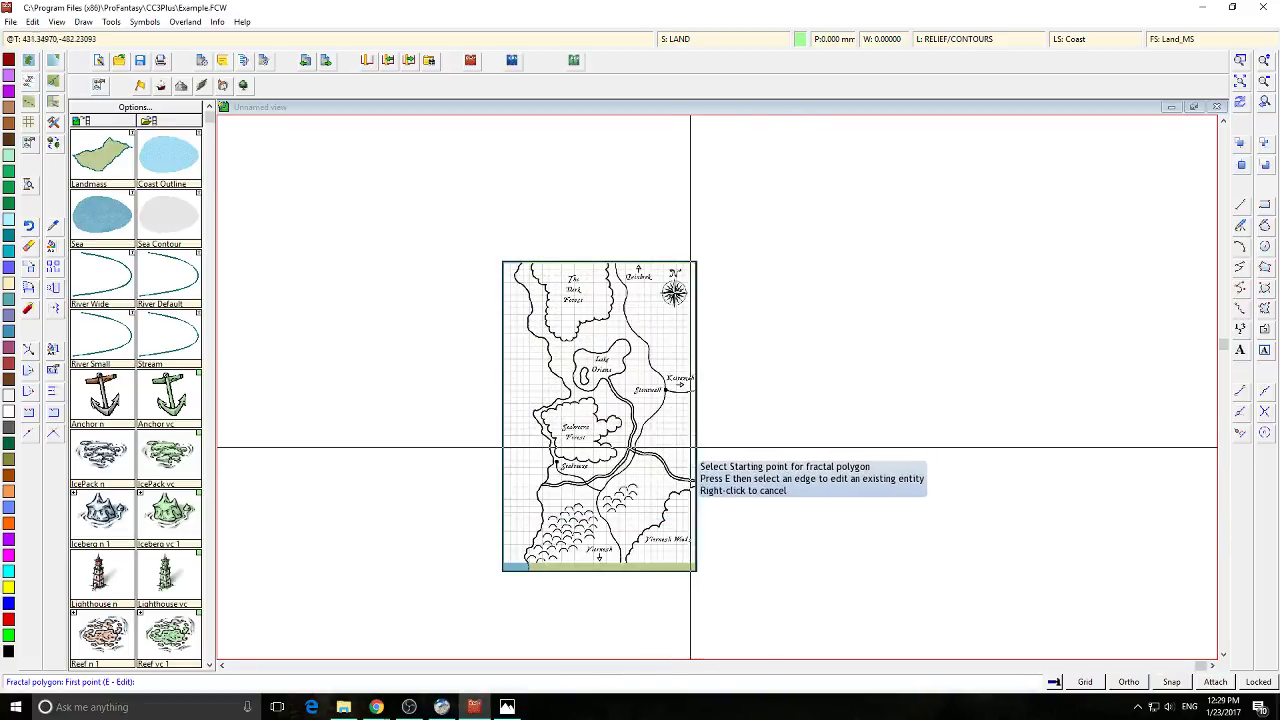
# Load the vegetation symbols and start the Mixed Forest Tool
pyautogui.moveTo(685, 222); pyautogui.dragTo(602, 358)
pyautogui.scroll(3, 494, 342)
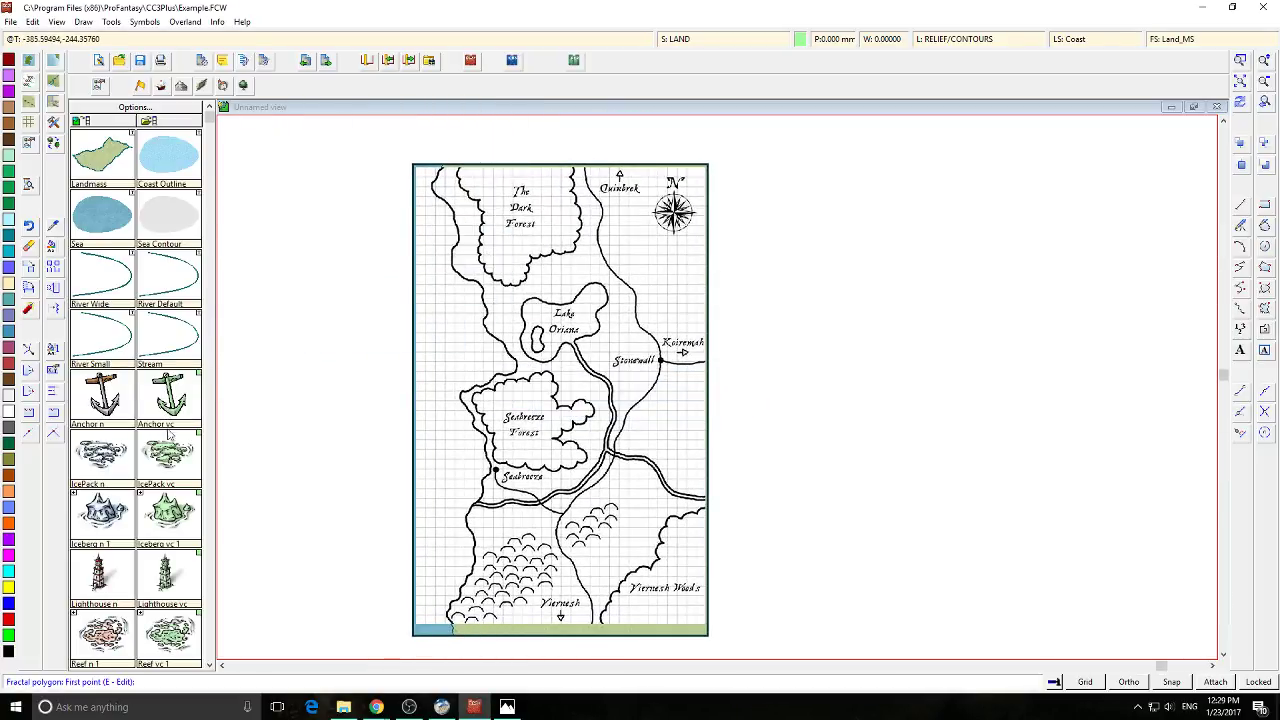
pyautogui.click(243, 85)
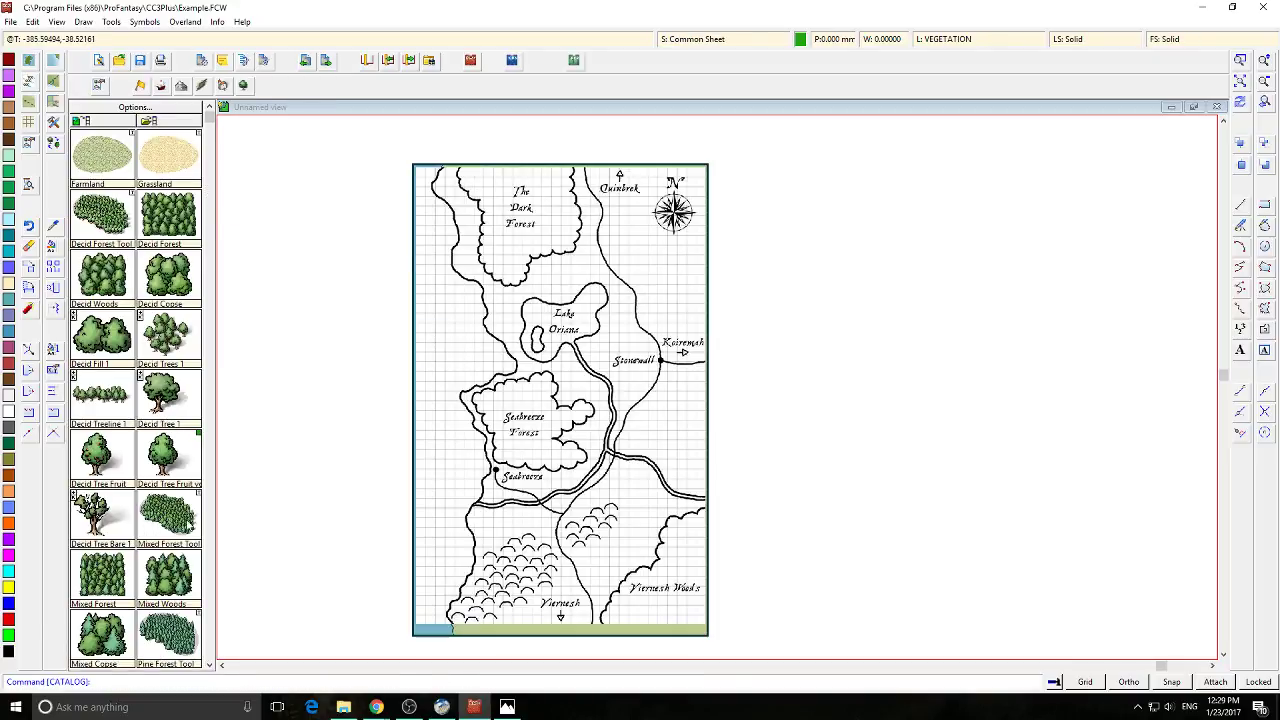
pyautogui.click(170, 520)
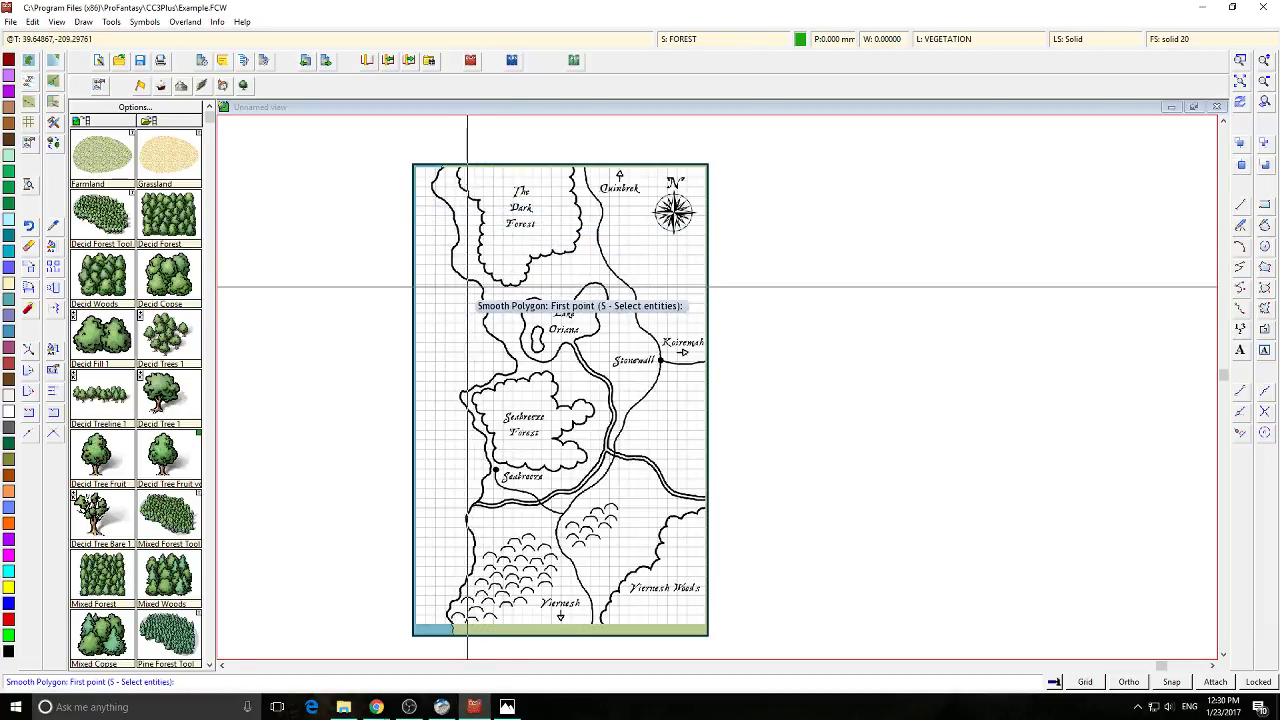
pyautogui.rightClick(154, 524)
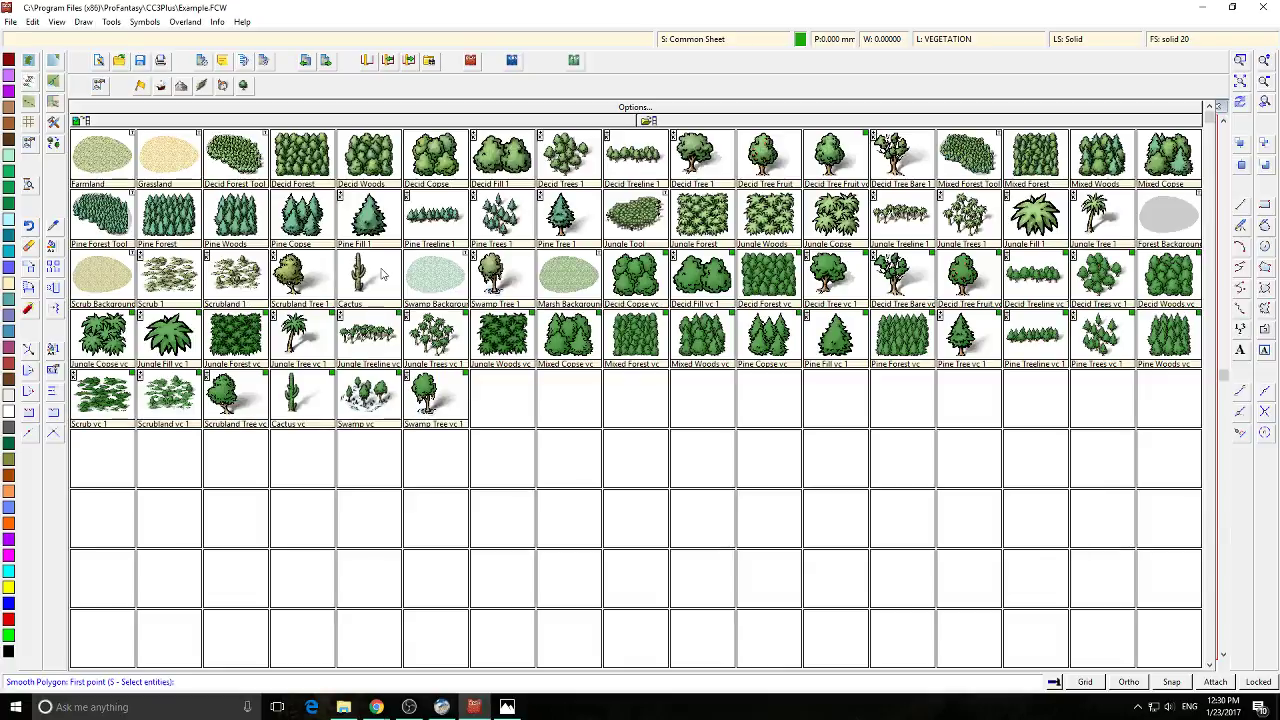
pyautogui.rightClick(972, 156)
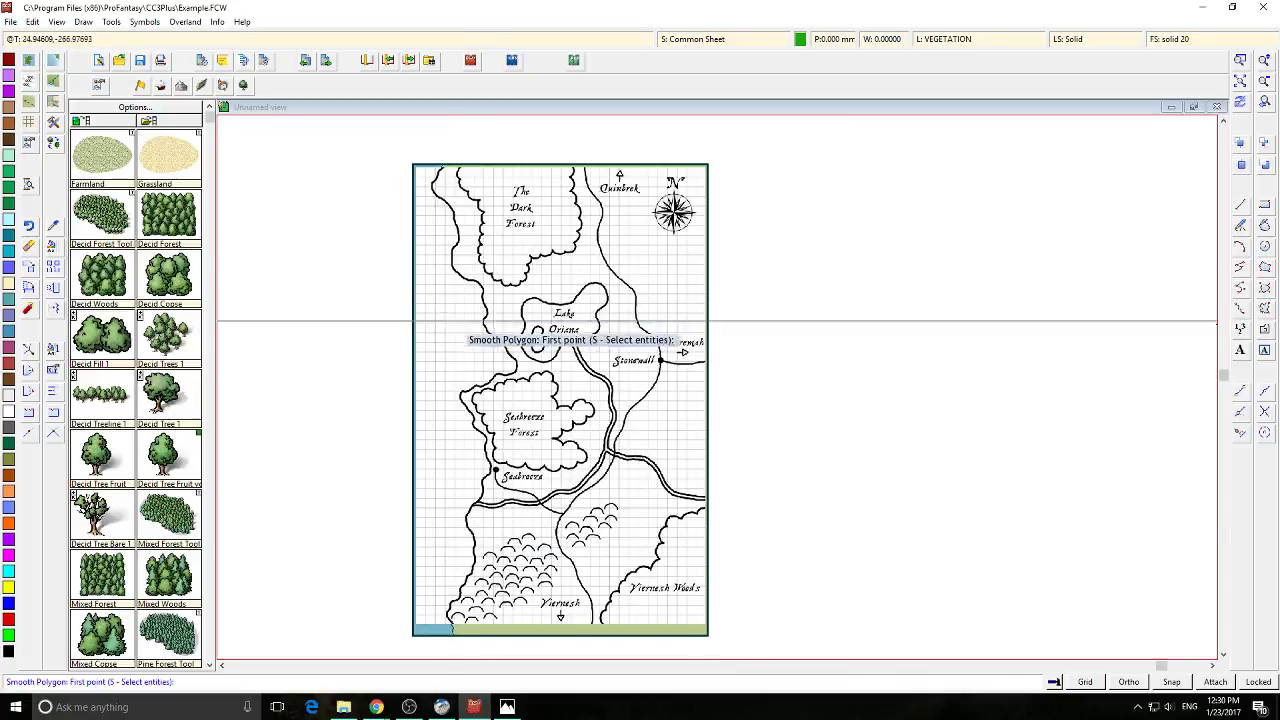
# Try a rough mixed forest polygon over The Dark Forest, and undo it
pyautogui.scroll(3, 519, 270)
pyautogui.scroll(1, 519, 270)
pyautogui.moveTo(506, 232); pyautogui.dragTo(531, 349)
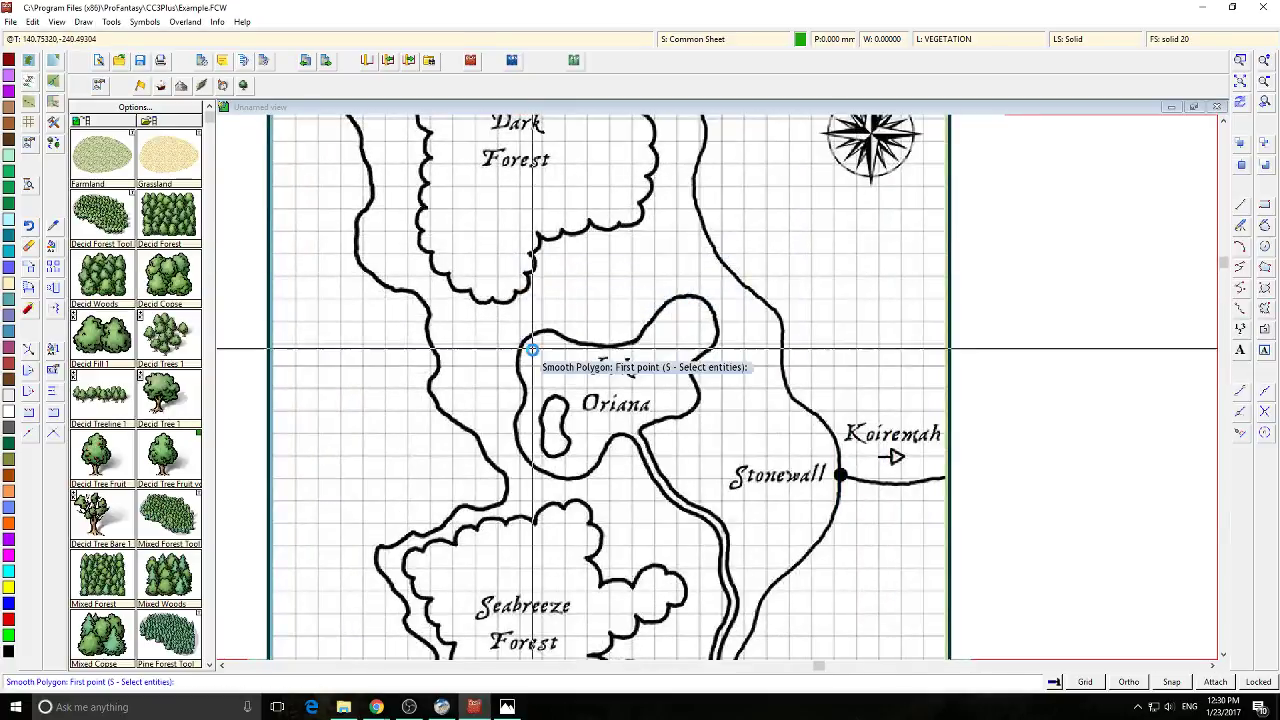
pyautogui.click(408, 264)
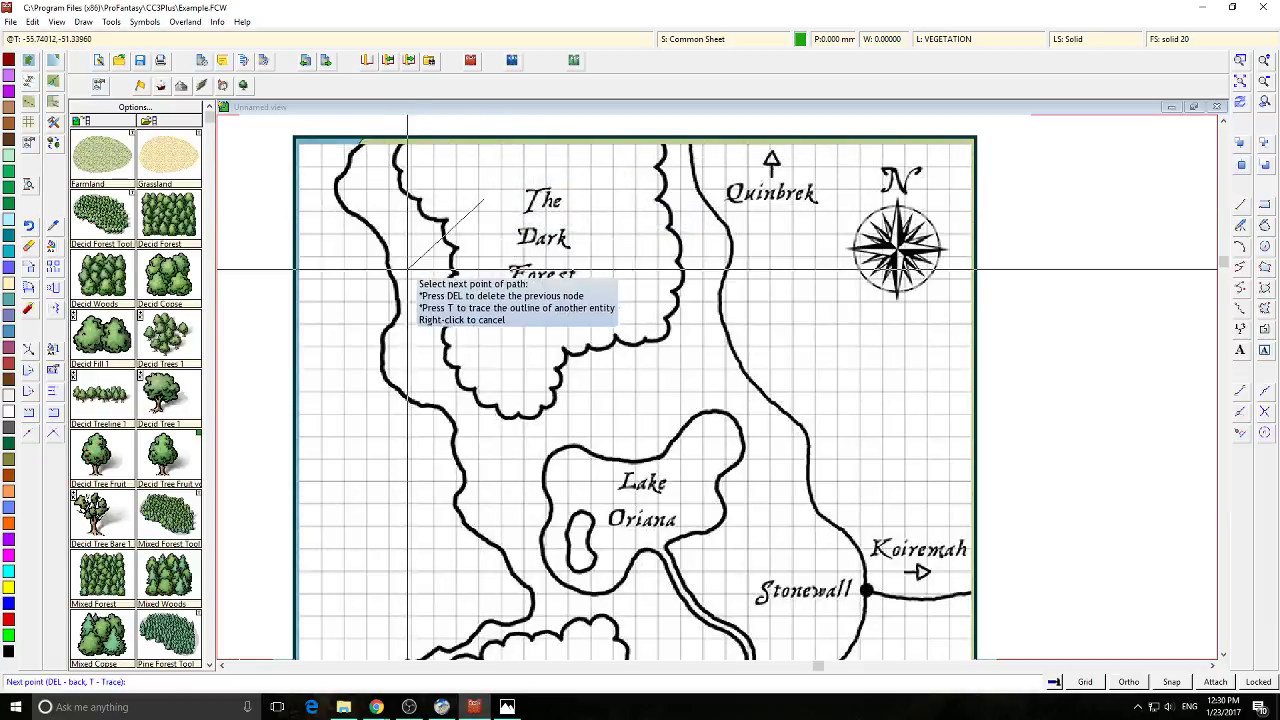
pyautogui.click(637, 219)
pyautogui.click(471, 212)
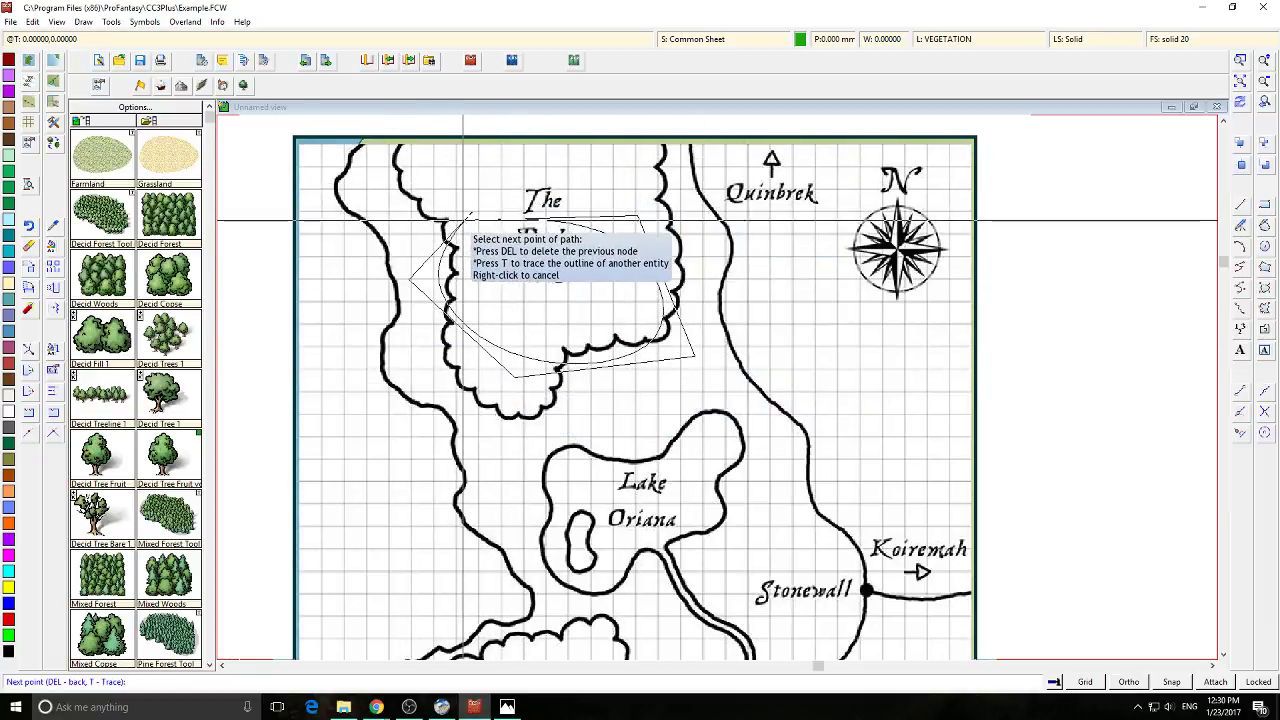
pyautogui.rightClick(456, 220)
pyautogui.hotkey('ctrl', 'z')
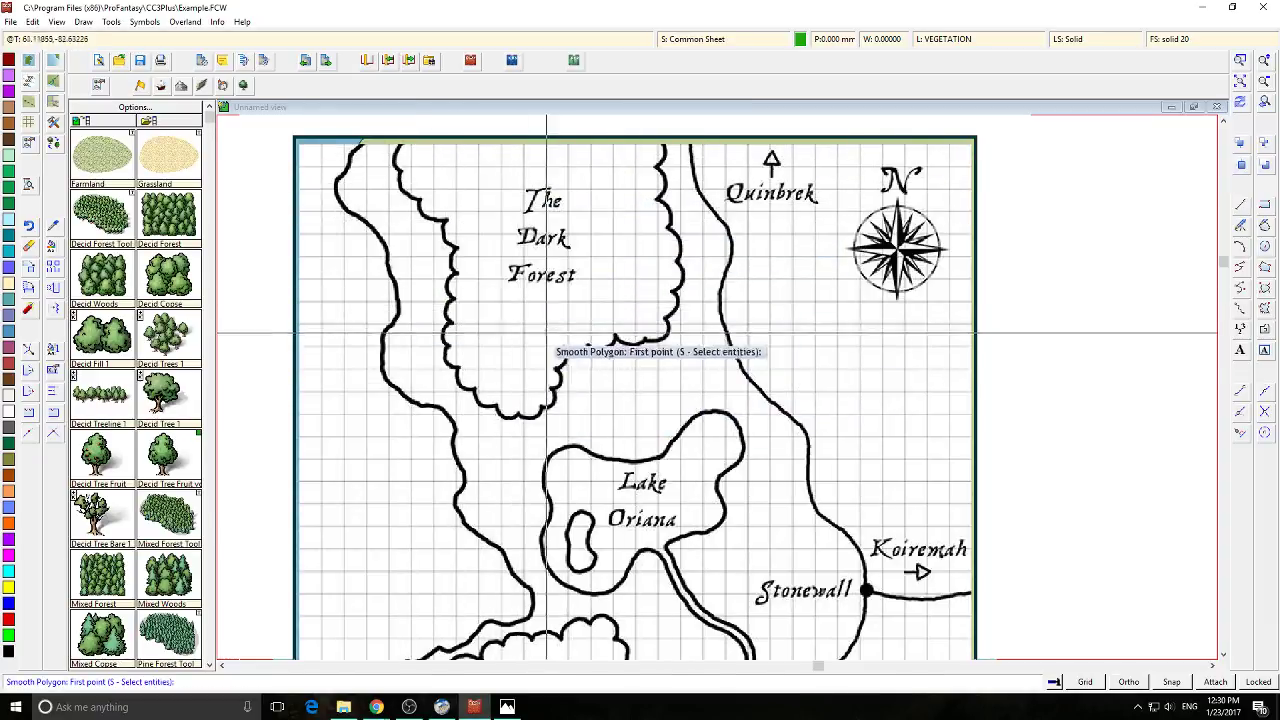
# Hide the TRACE sheet to check the map underneath for leftover forest, and show the sheet again
pyautogui.click(728, 37)
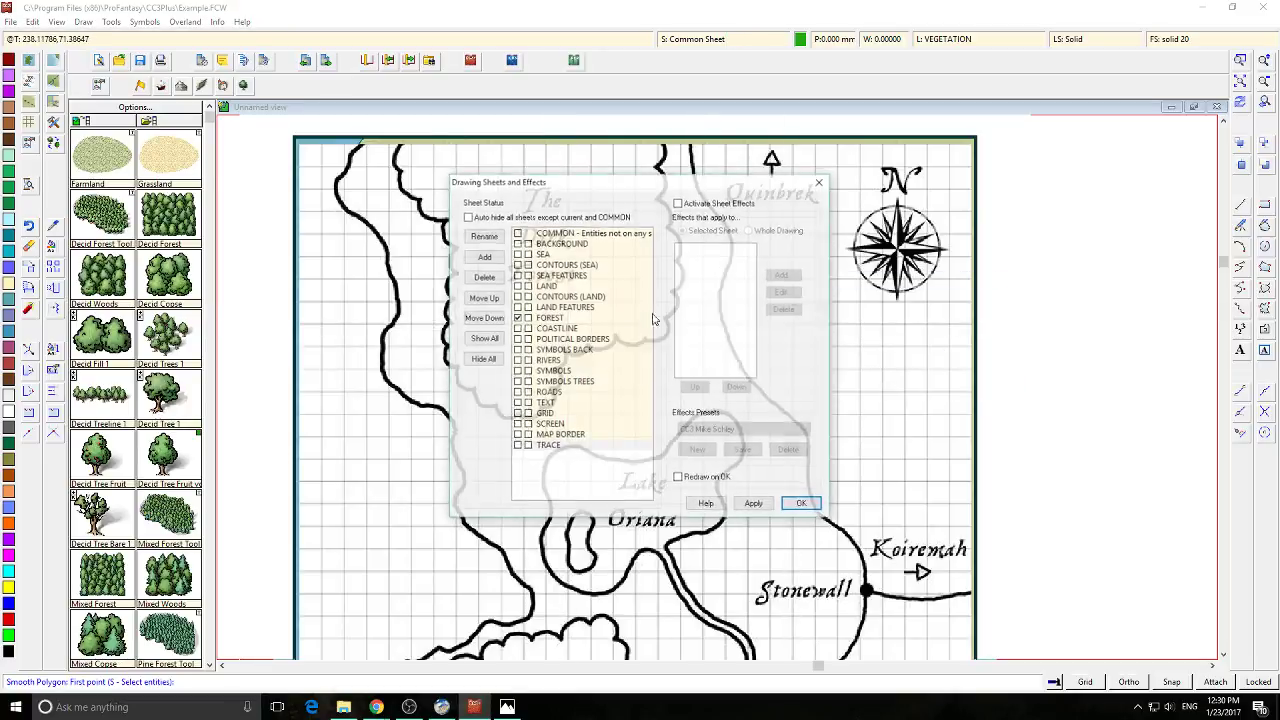
pyautogui.click(754, 504)
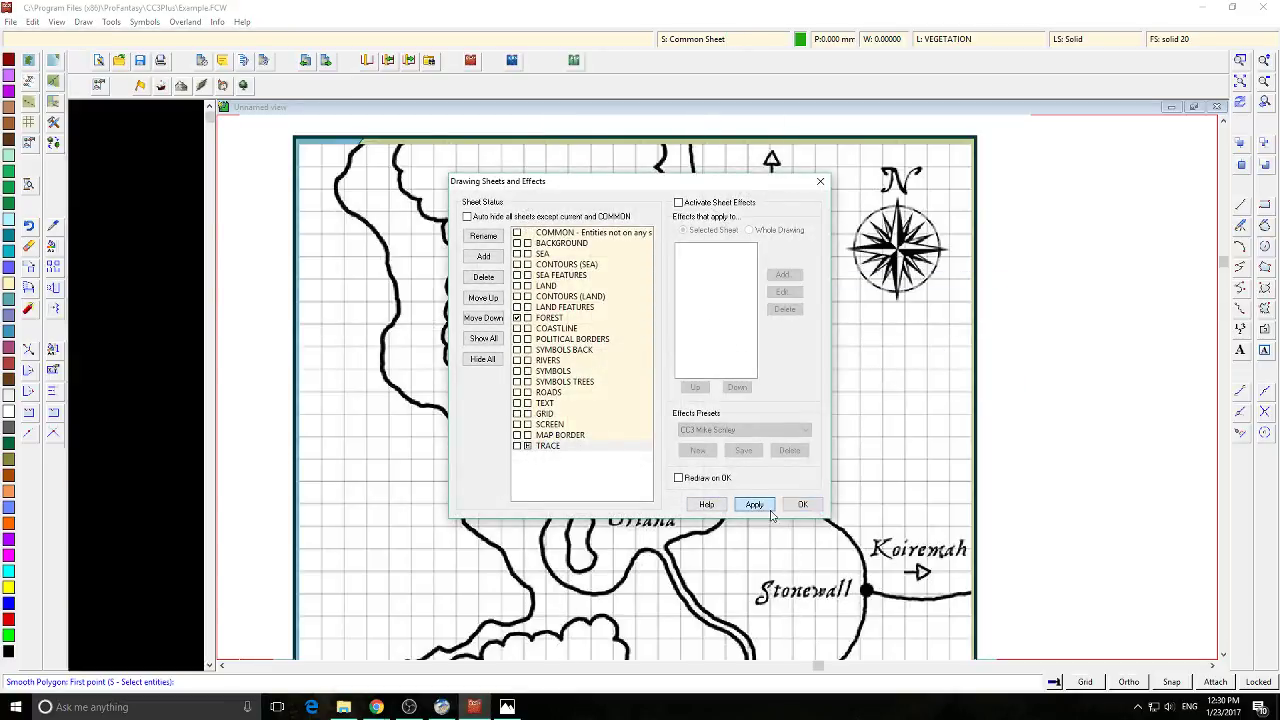
pyautogui.click(802, 504)
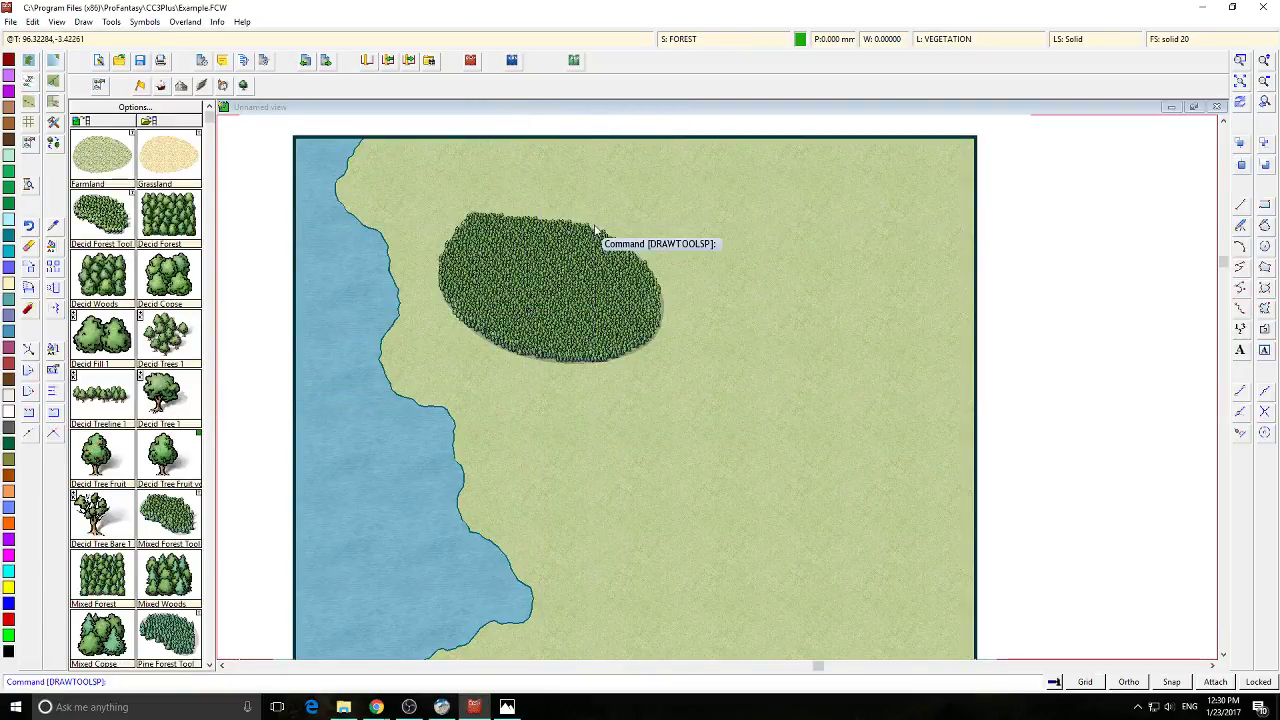
pyautogui.click(703, 40)
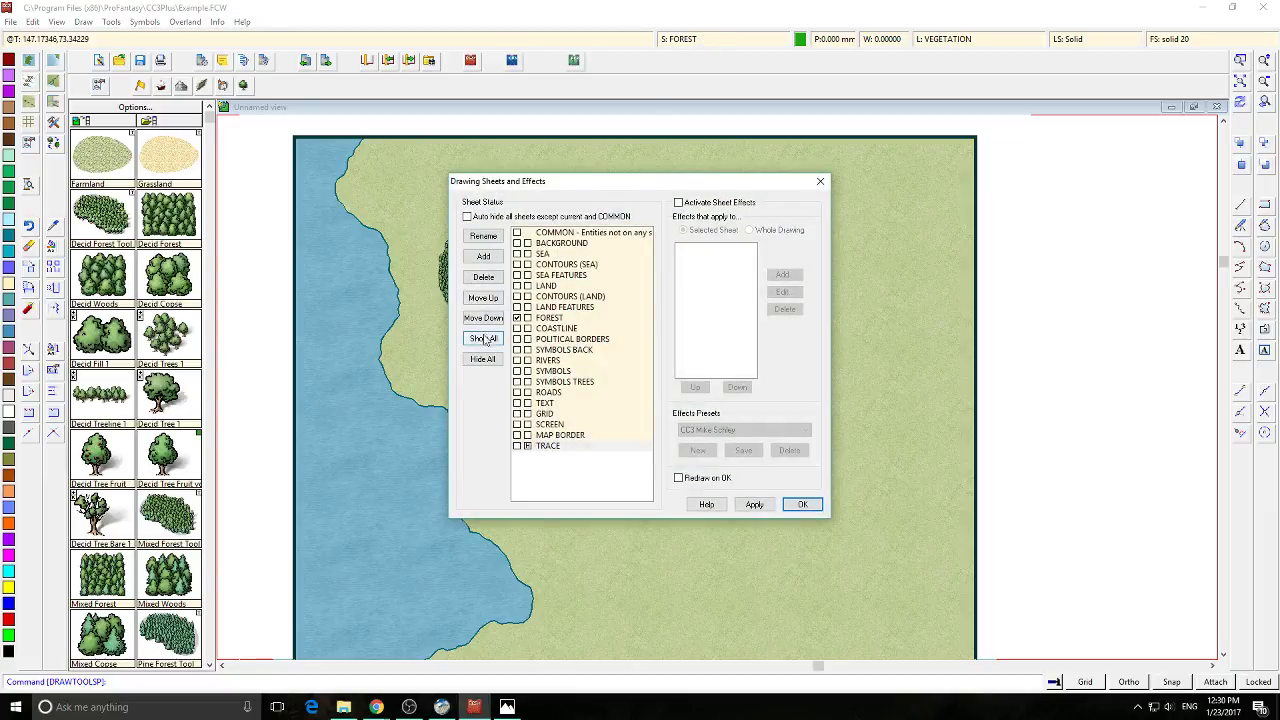
pyautogui.click(801, 505)
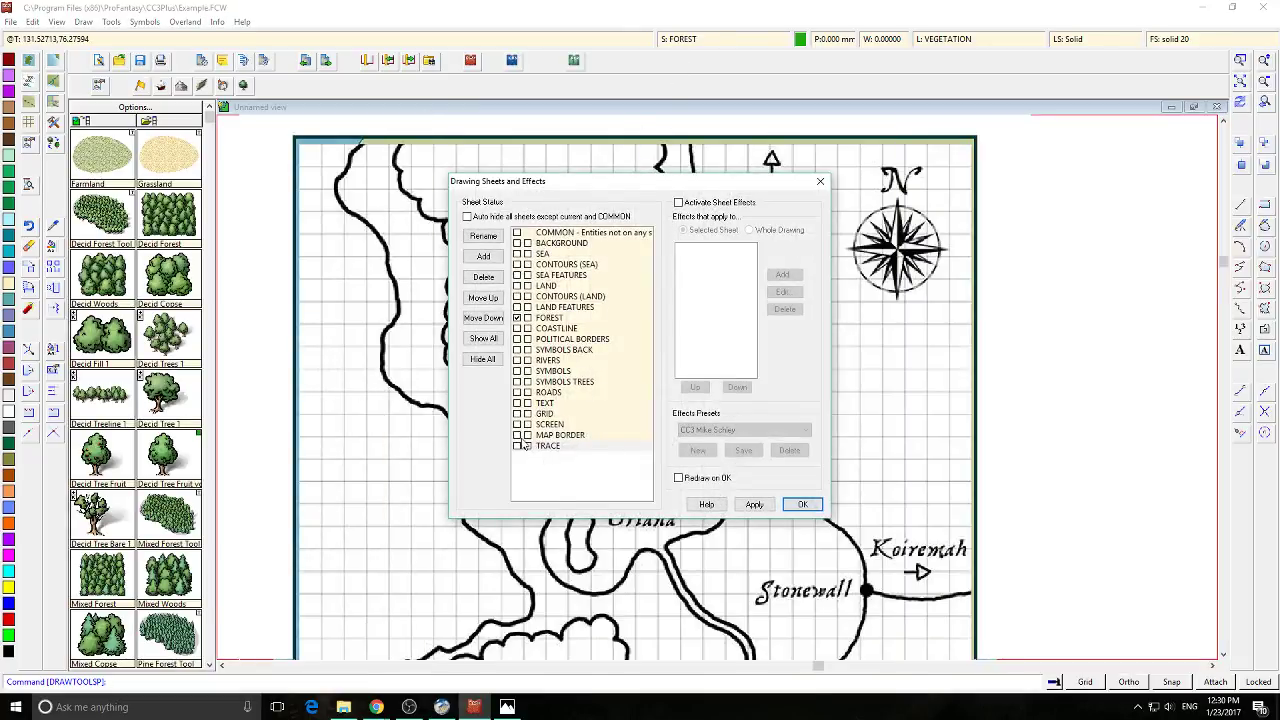
# Hide the TRACE sheet and erase the leftover test forest in the north of the landmass with a selection window
pyautogui.click(754, 504)
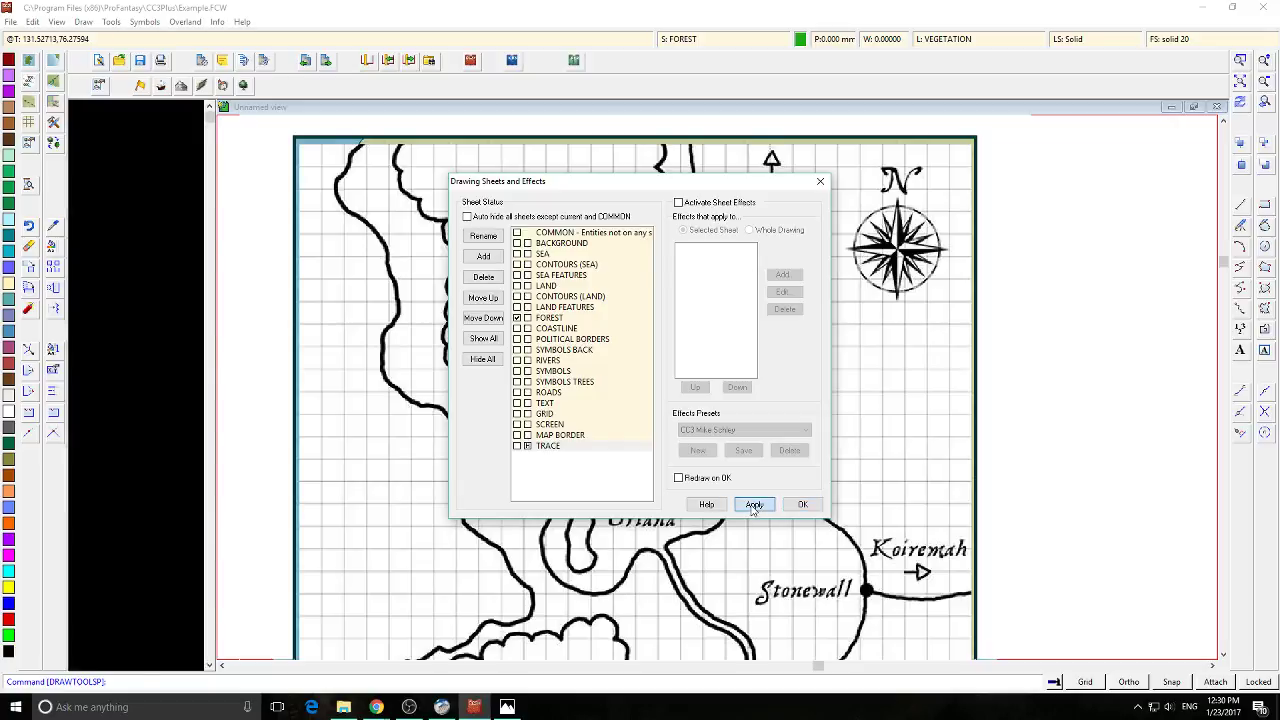
pyautogui.click(802, 504)
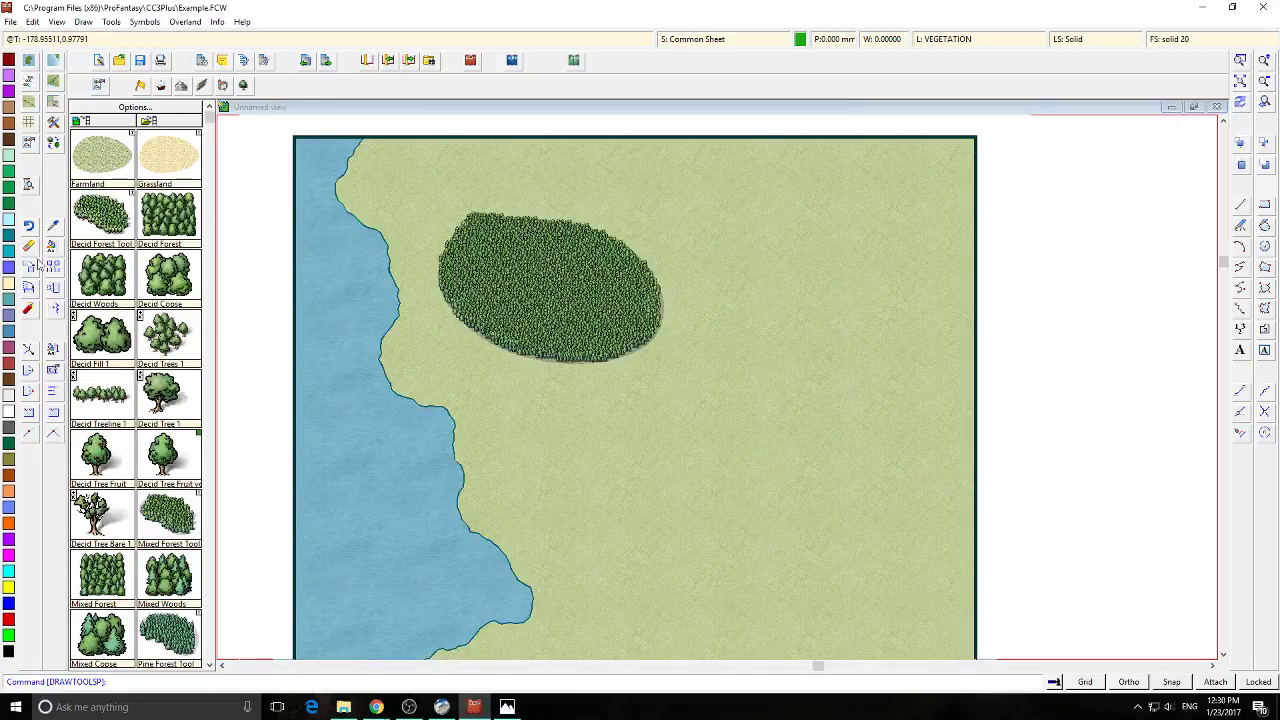
pyautogui.click(28, 250)
pyautogui.click(407, 194)
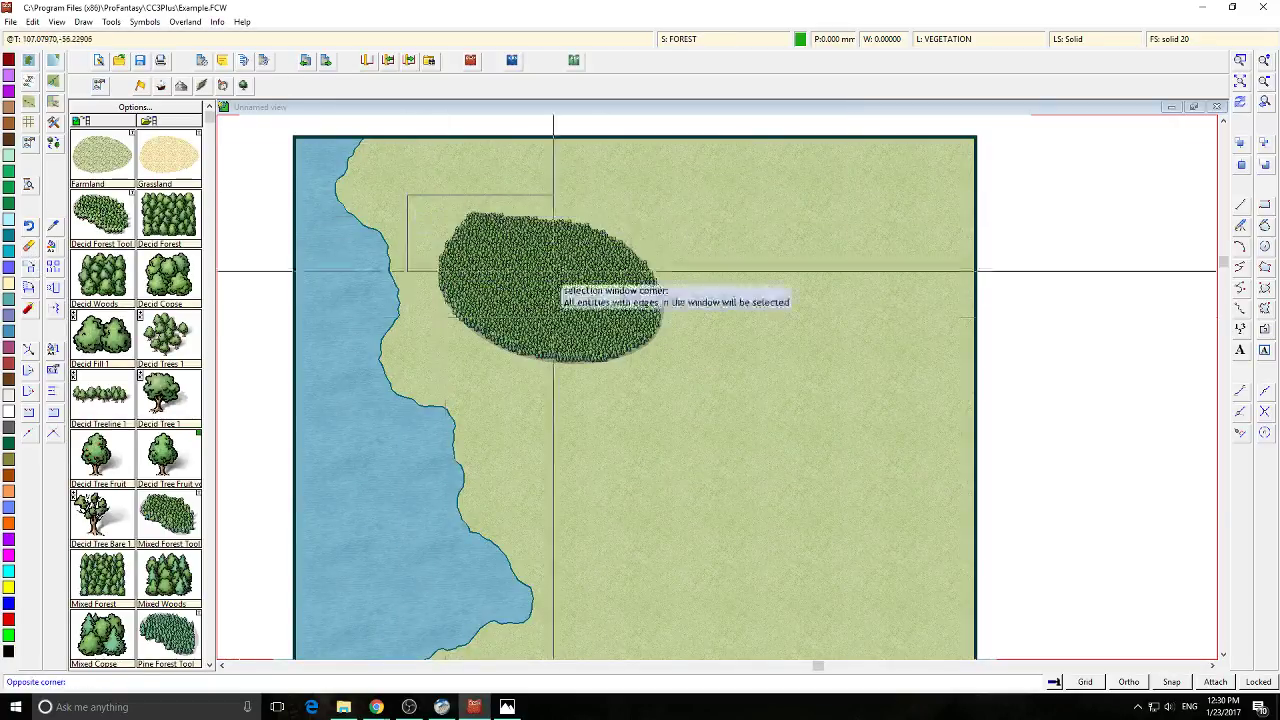
pyautogui.click(686, 378)
pyautogui.rightClick(461, 273)
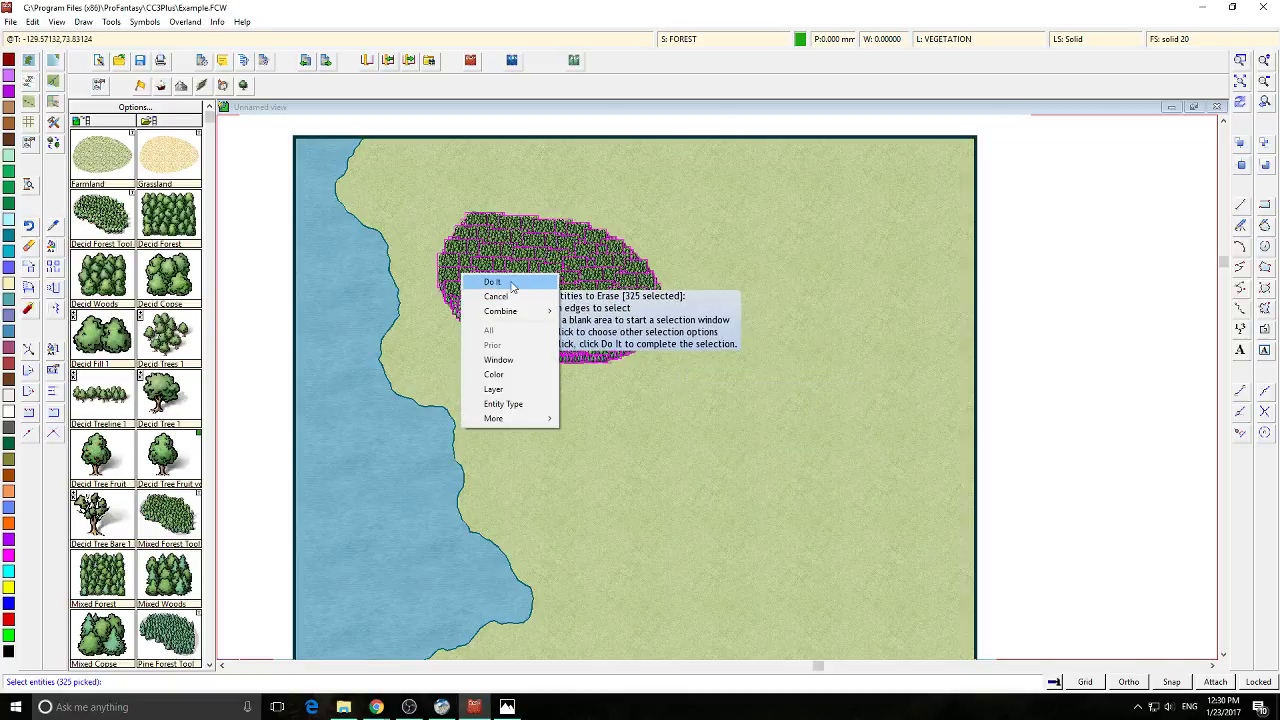
pyautogui.click(511, 283)
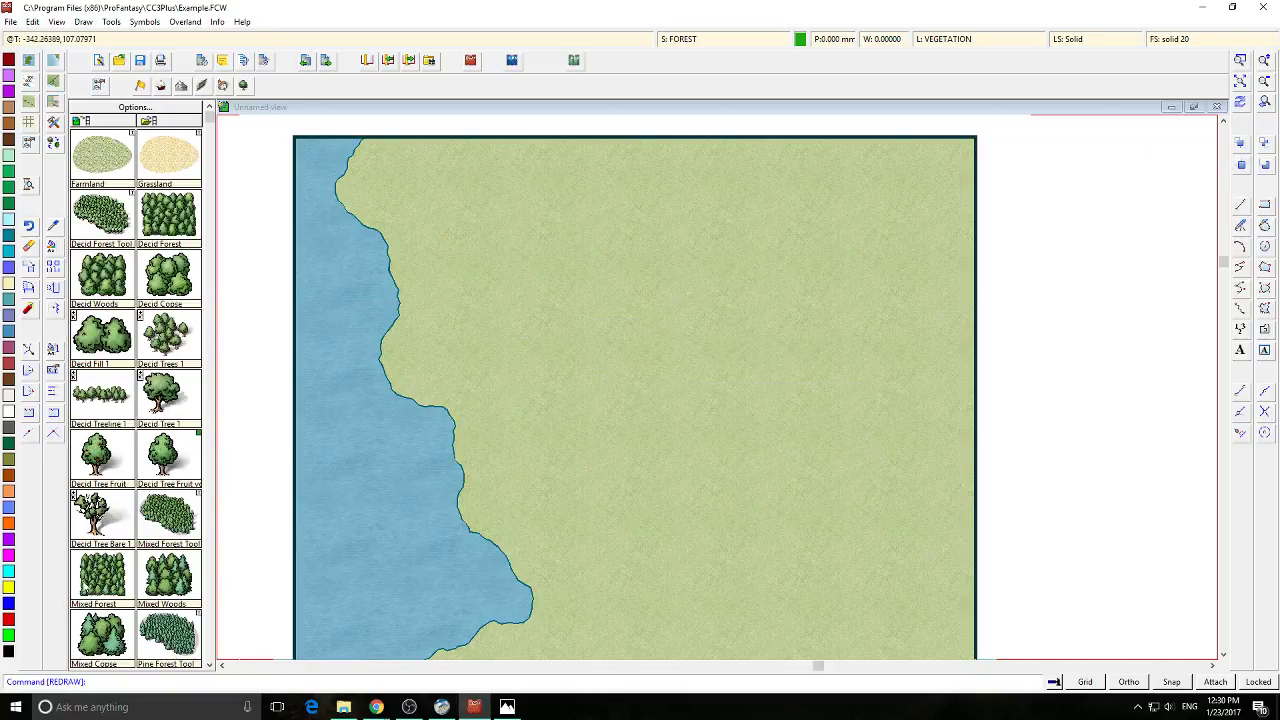
# Restart the Mixed Forest Tool and show the TRACE sheet again as the guide for the forests
pyautogui.click(159, 530)
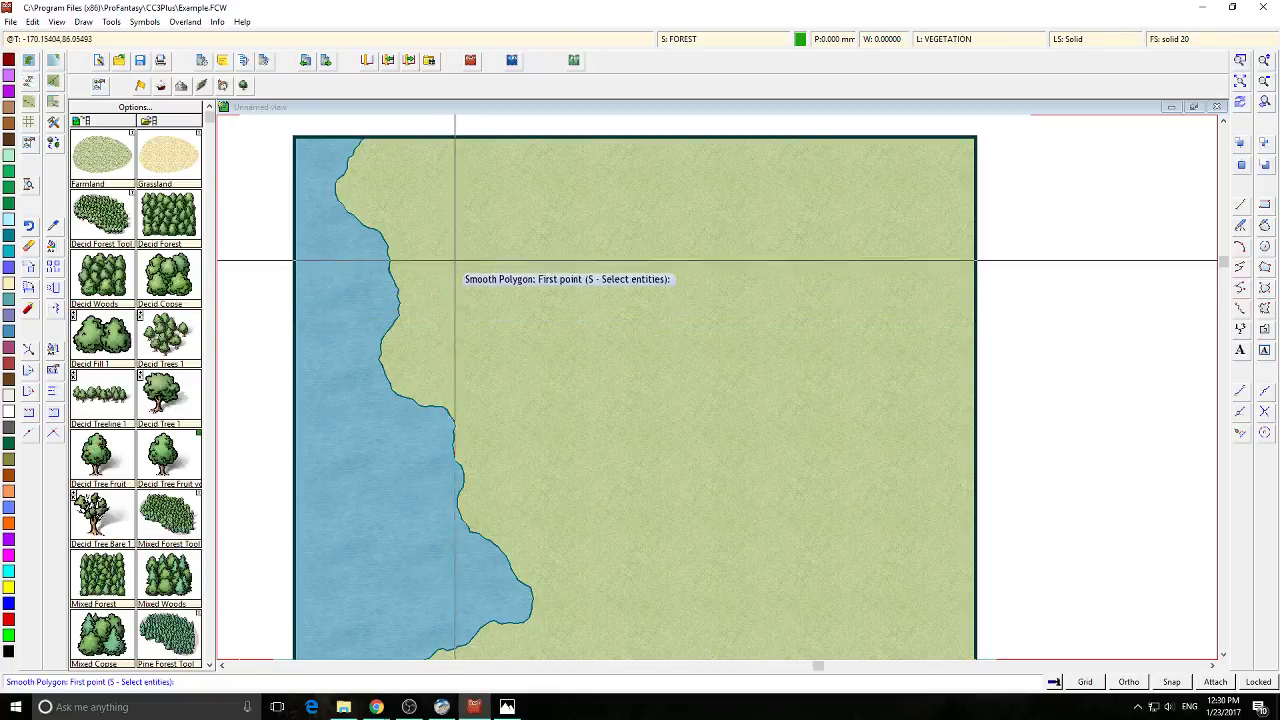
pyautogui.scroll(3, 455, 261)
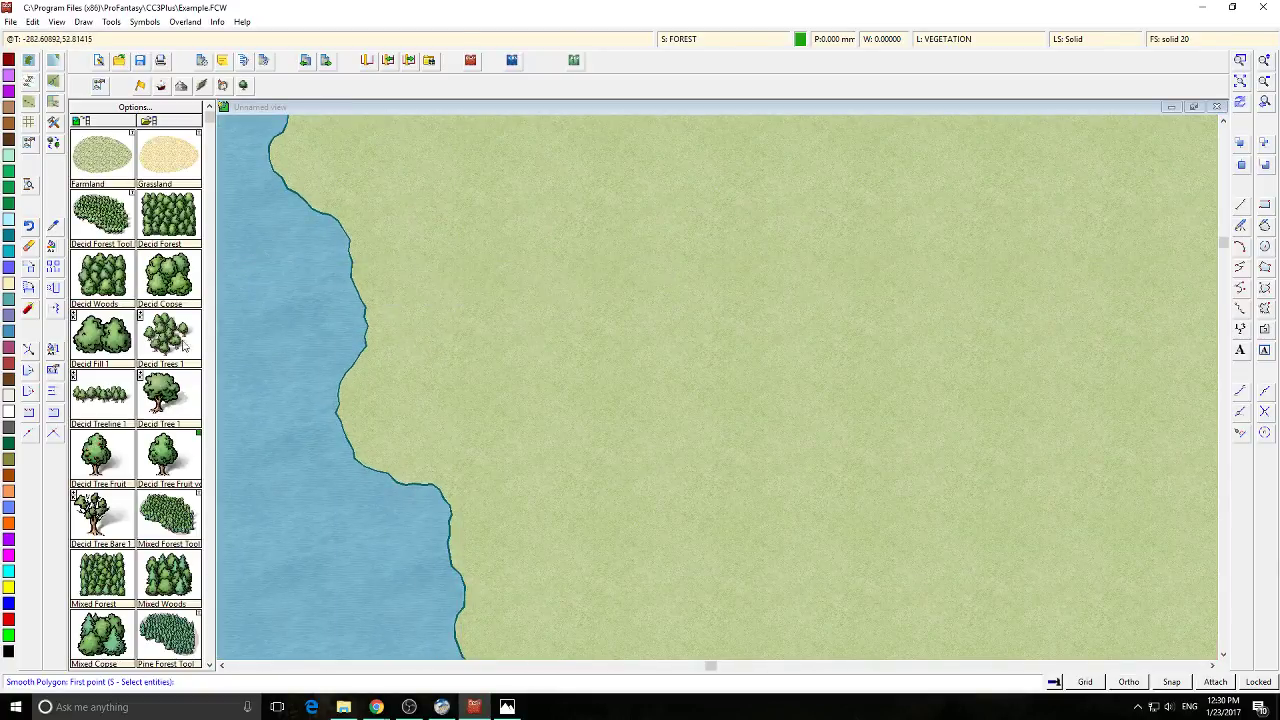
pyautogui.scroll(-3, 320, 327)
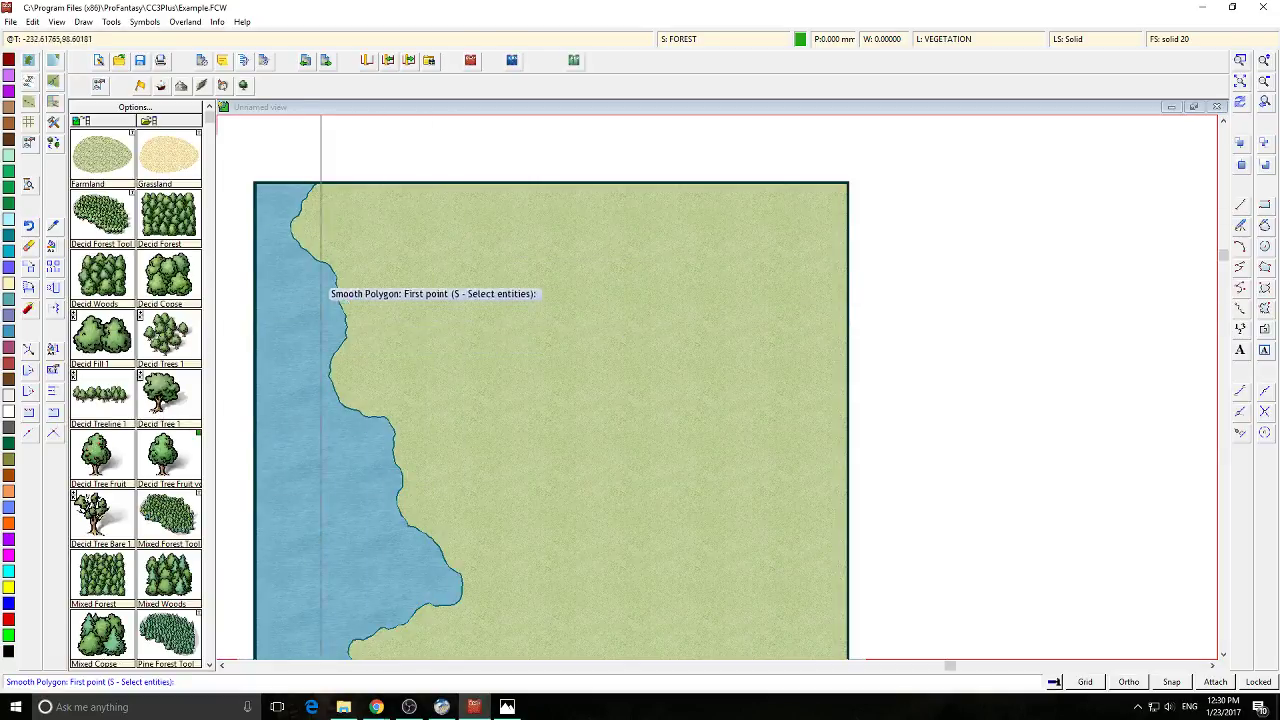
pyautogui.click(728, 37)
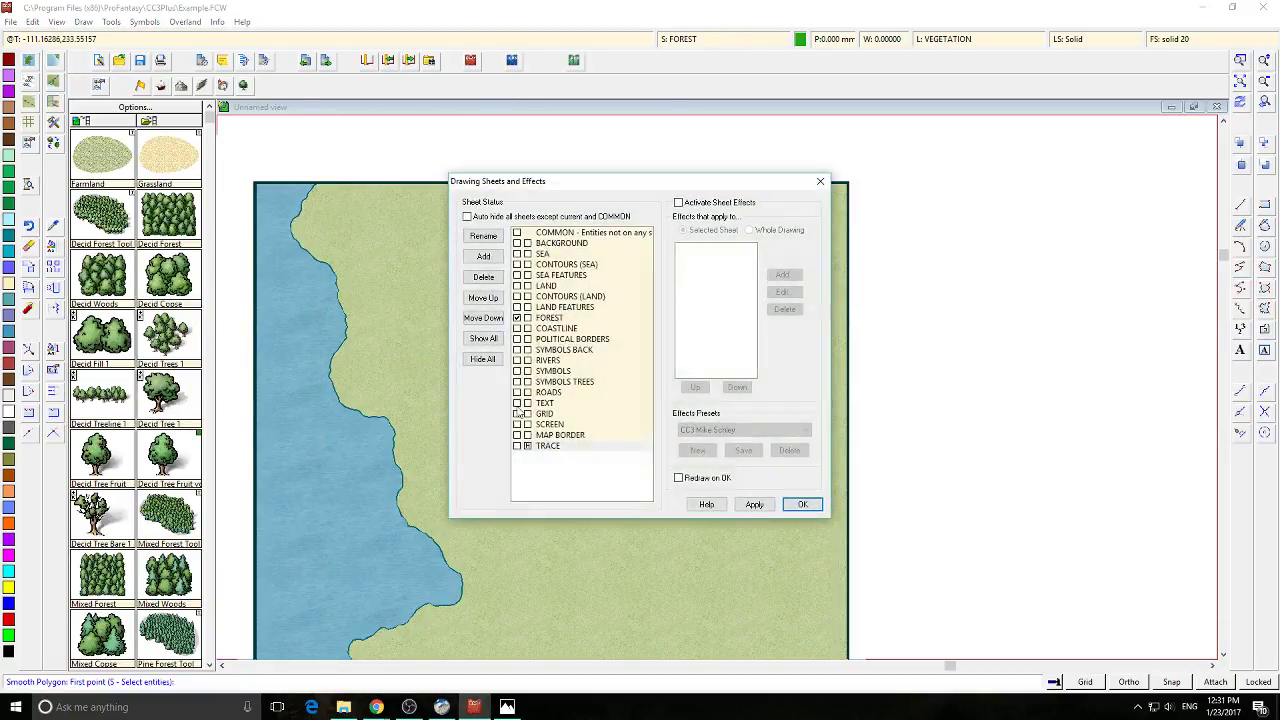
pyautogui.click(802, 504)
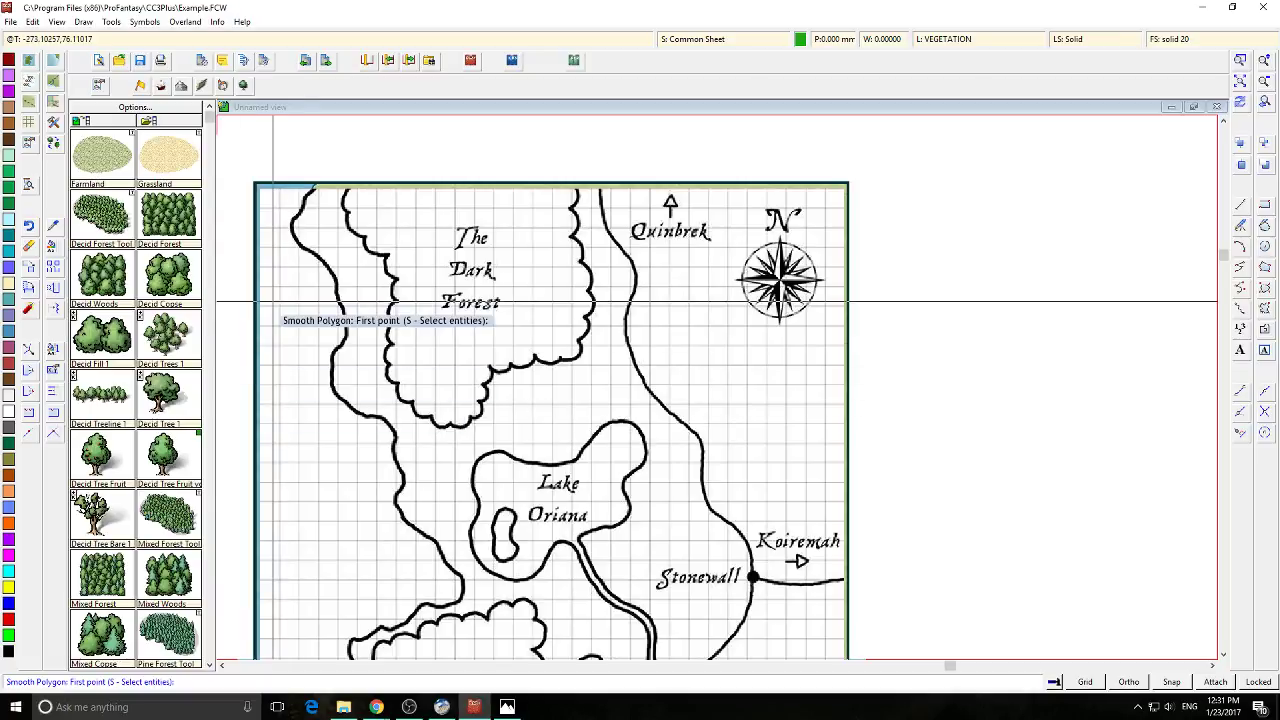
pyautogui.scroll(3, 161, 415)
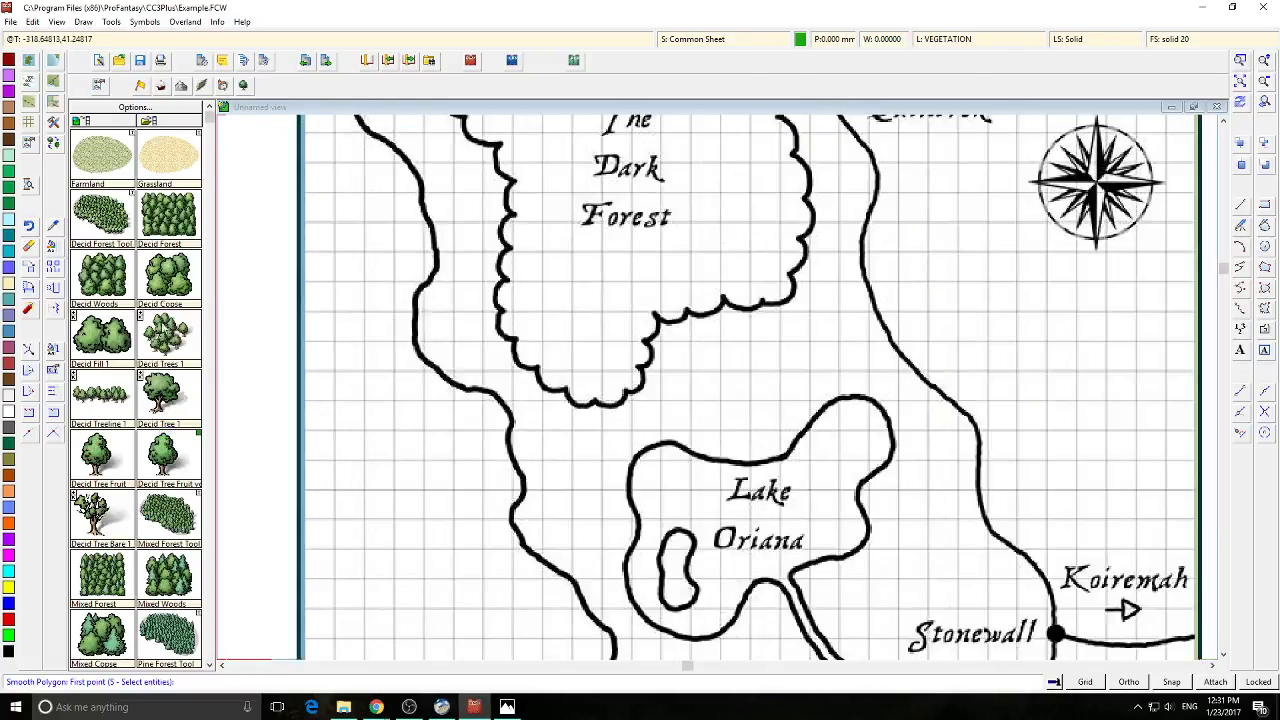
# Scale up the Mixed Forest symbol and place overlapping copies to fill the interior of The Dark Forest
pyautogui.click(209, 665)
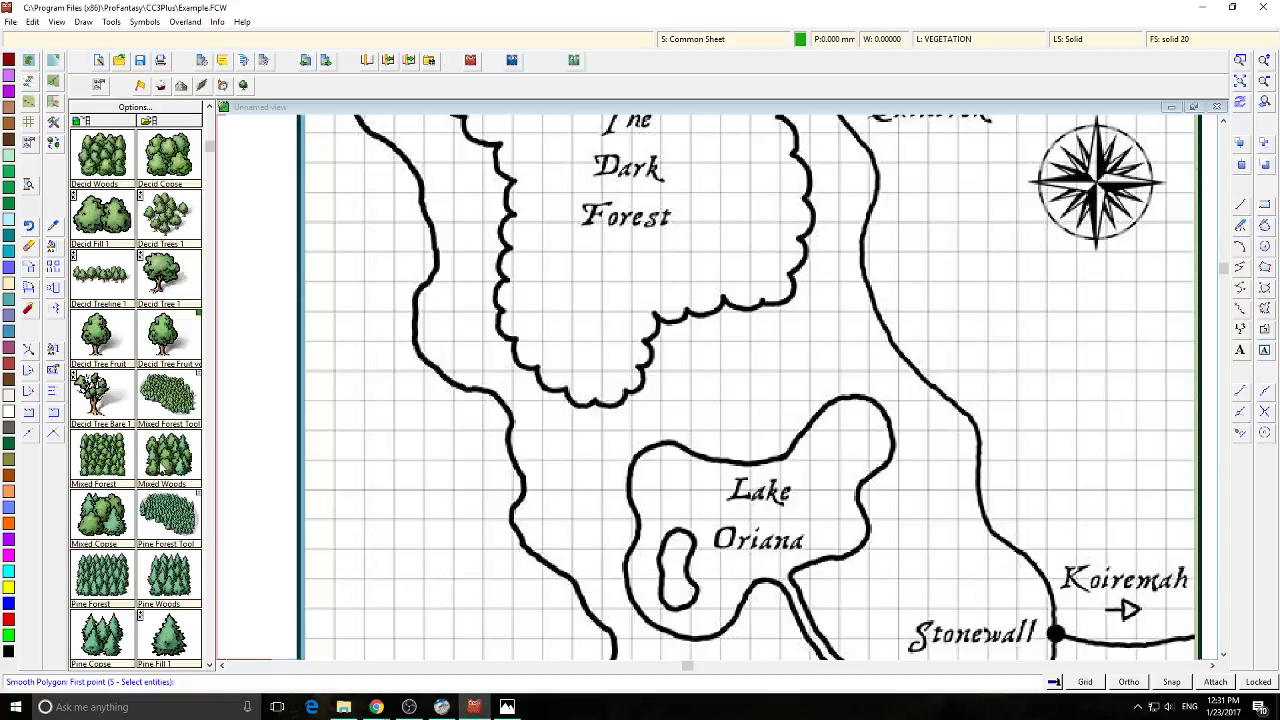
pyautogui.click(101, 215)
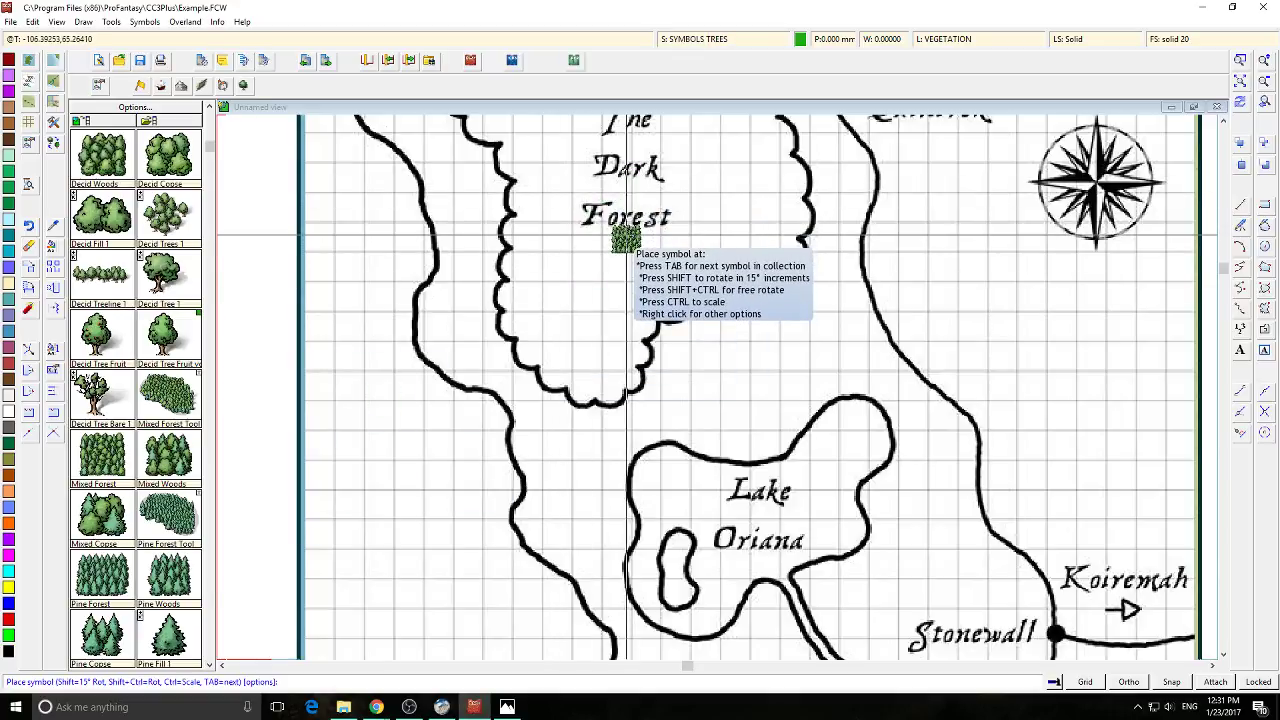
pyautogui.press('ctrl')
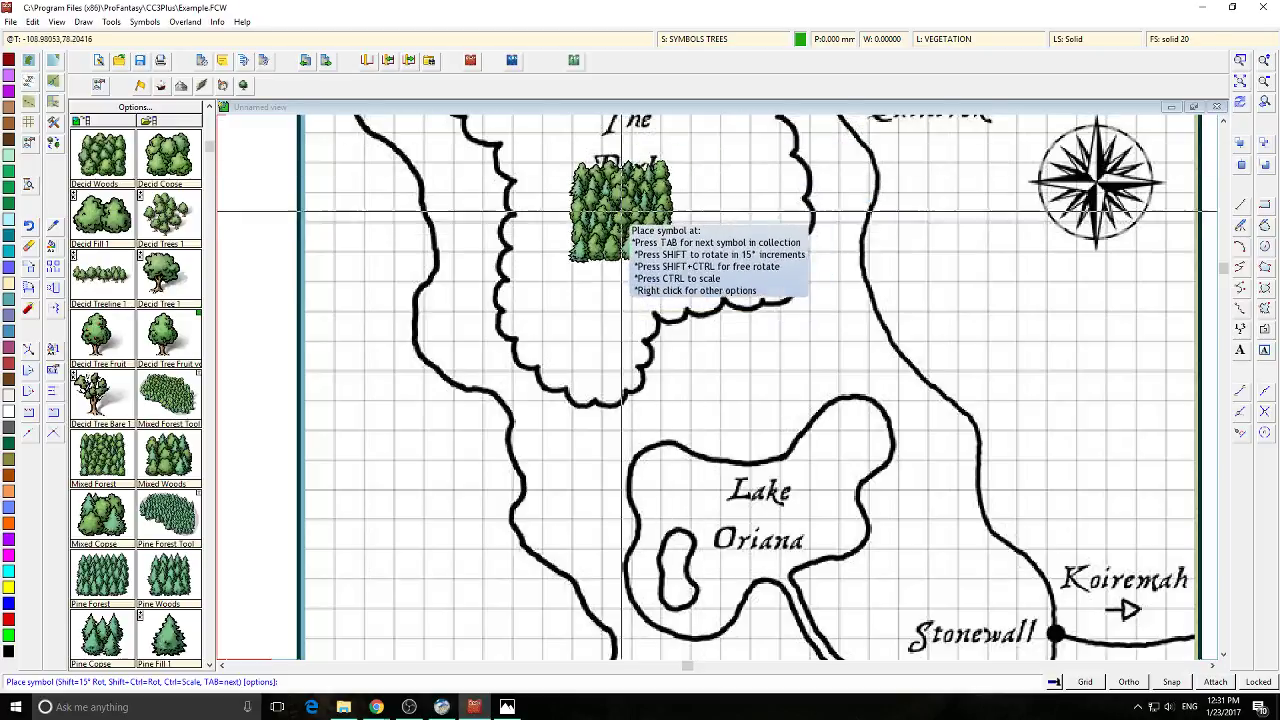
pyautogui.scroll(3, 598, 370)
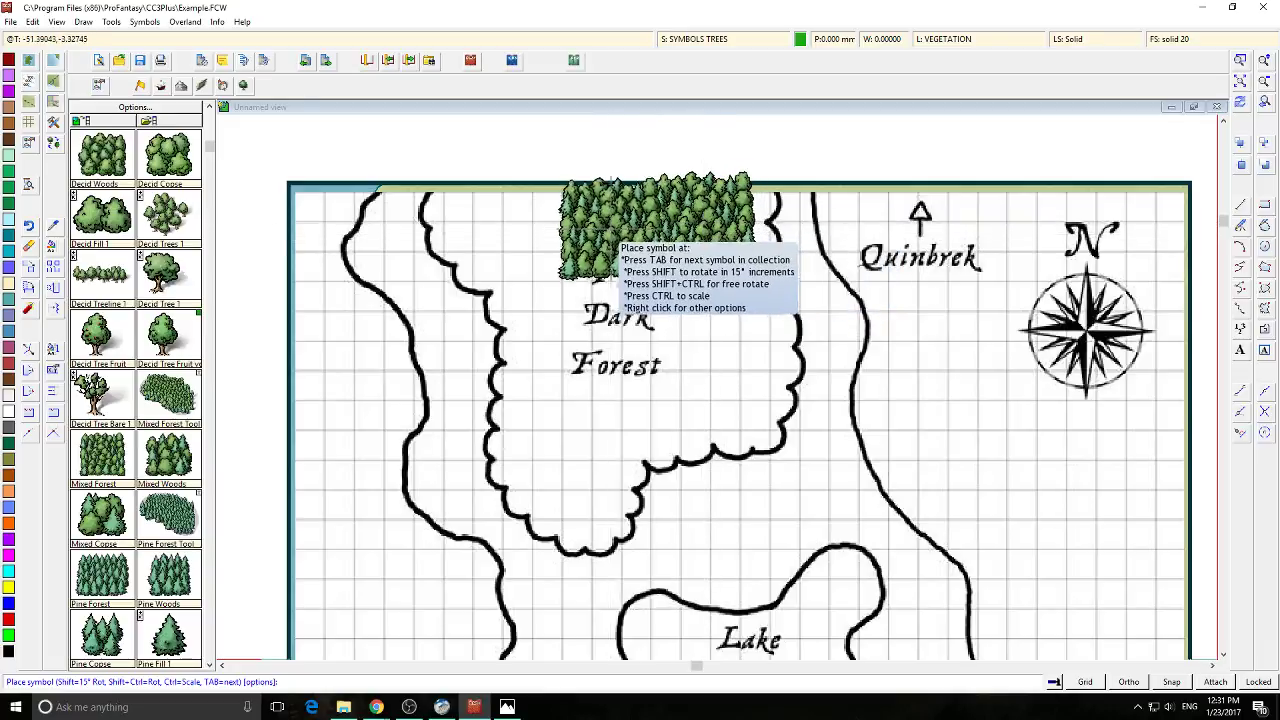
pyautogui.click(614, 243)
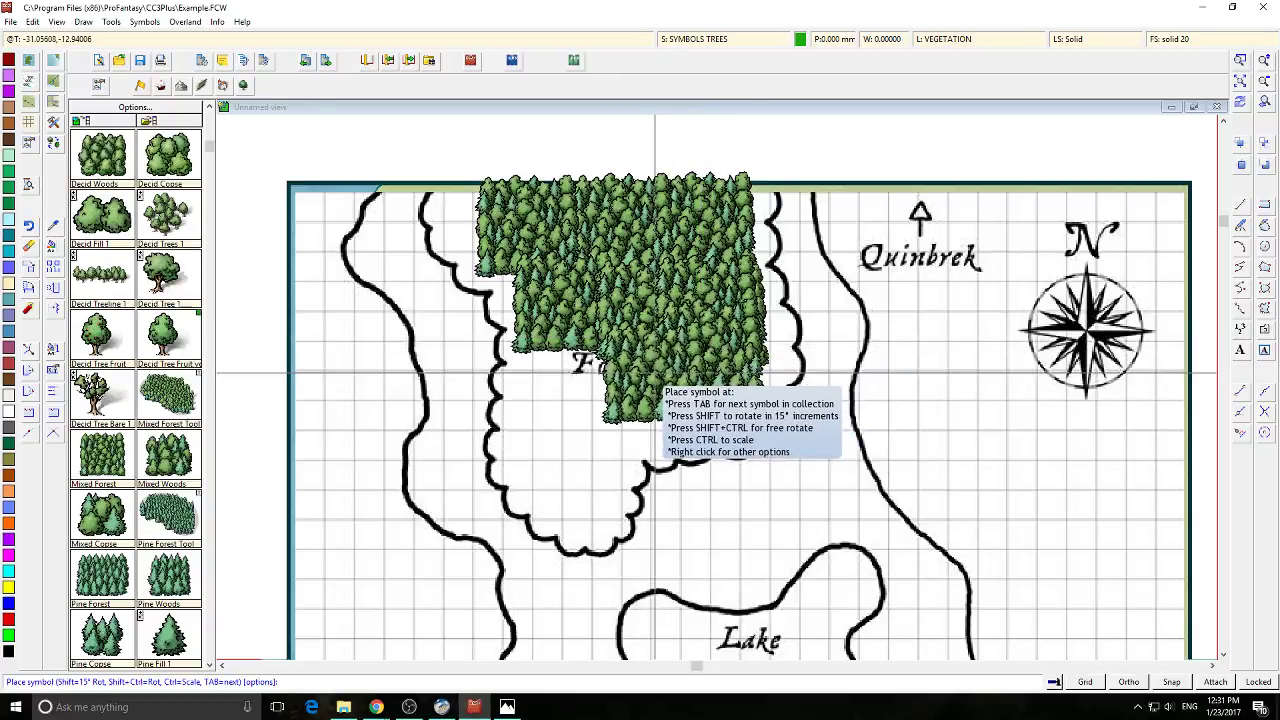
pyautogui.click(655, 373)
pyautogui.click(568, 380)
pyautogui.click(566, 423)
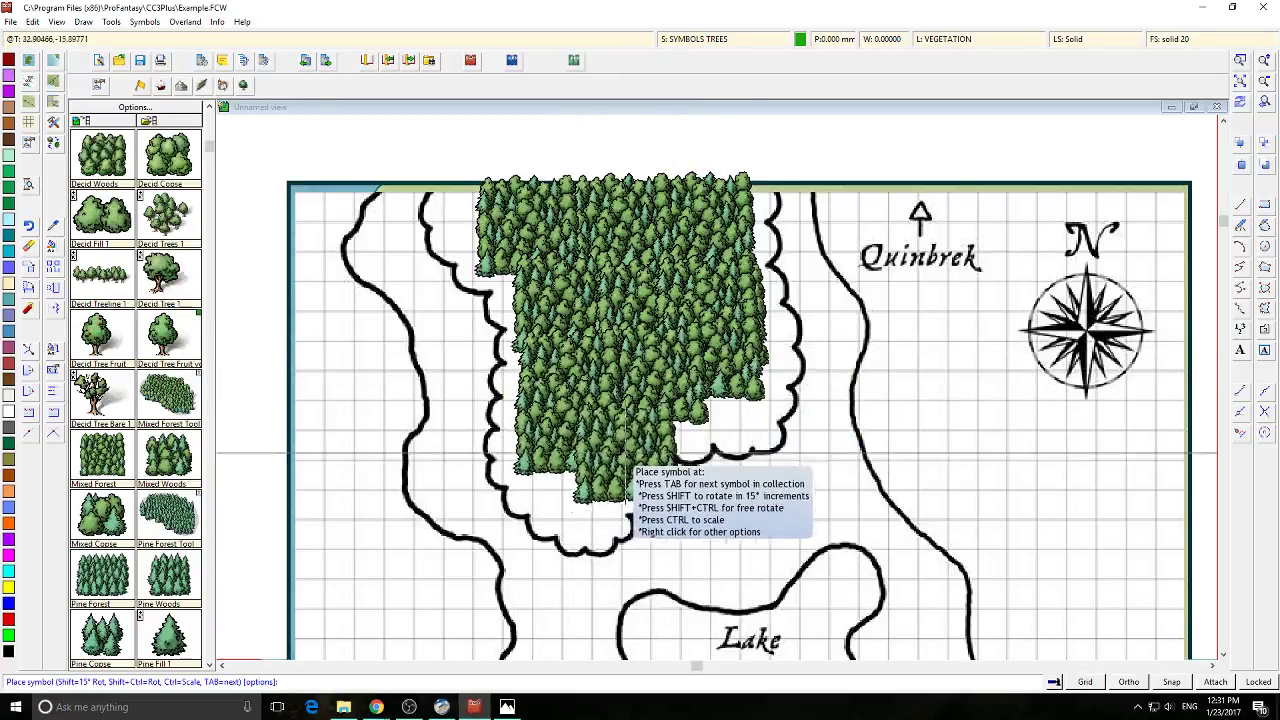
pyautogui.click(705, 395)
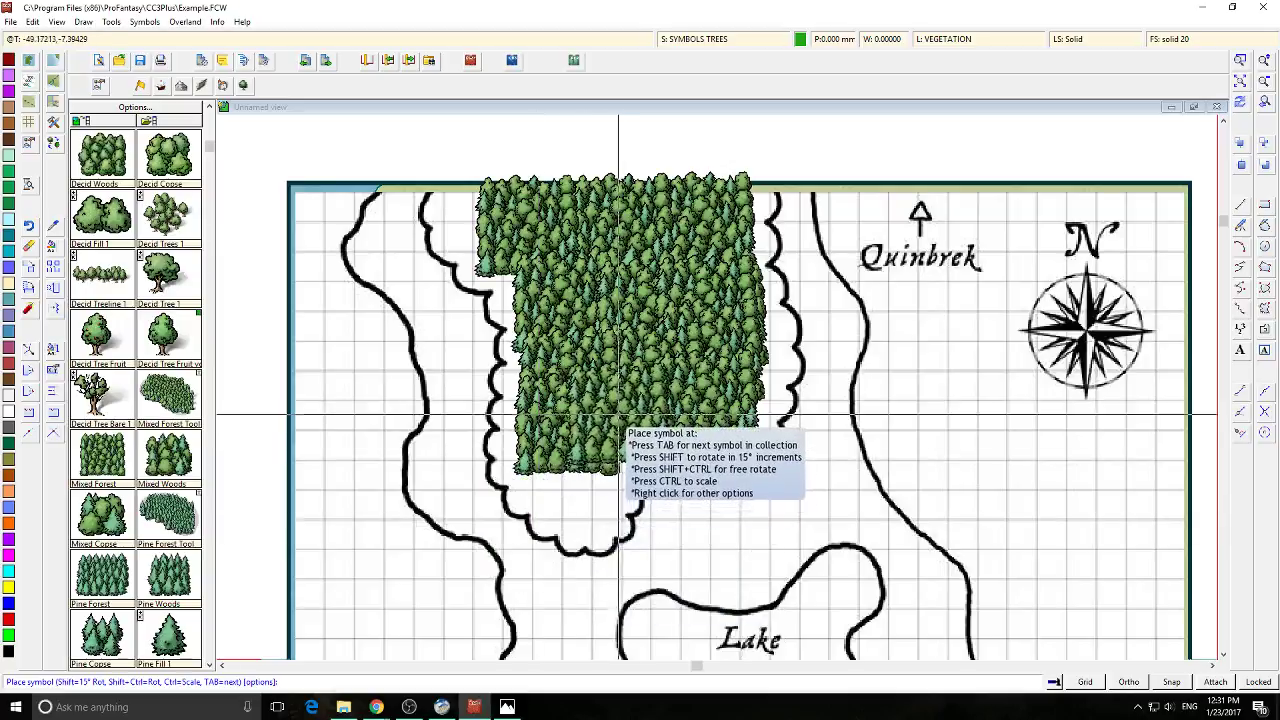
pyautogui.click(579, 469)
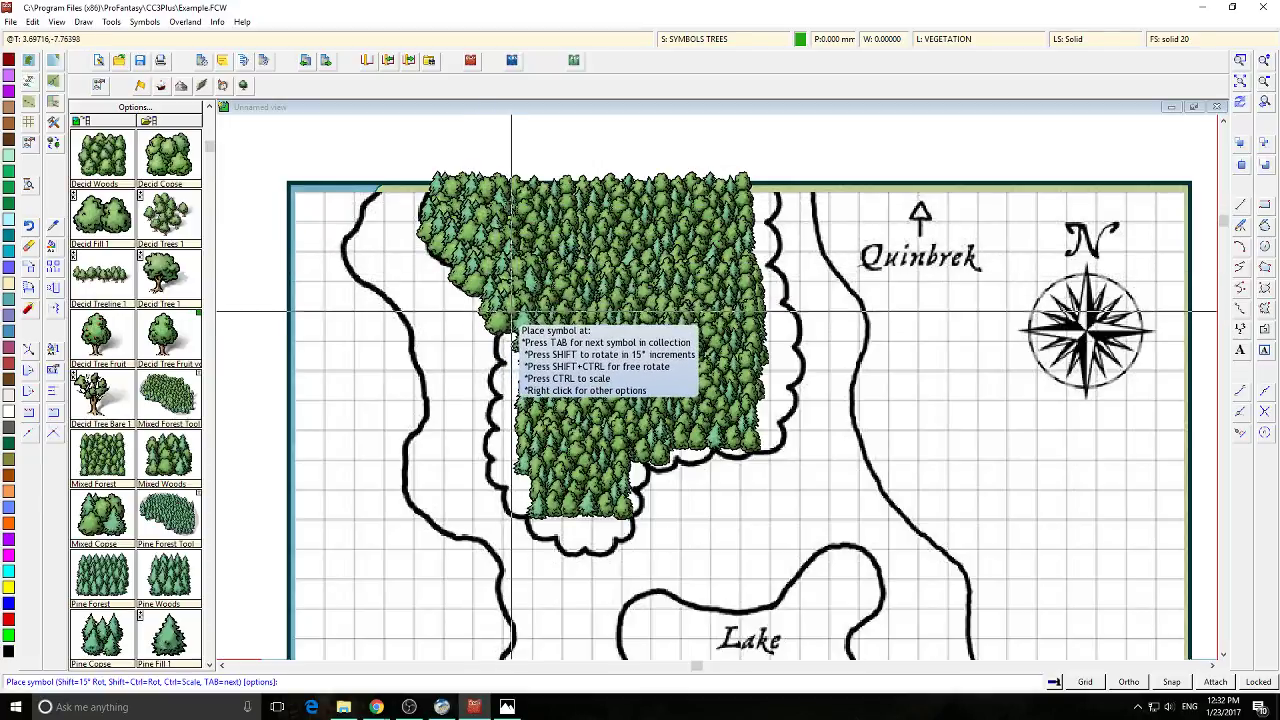
# Fill the edges of The Dark Forest along its traced outline with smaller Mixed Woods and Mixed Copse symbols
pyautogui.click(512, 377)
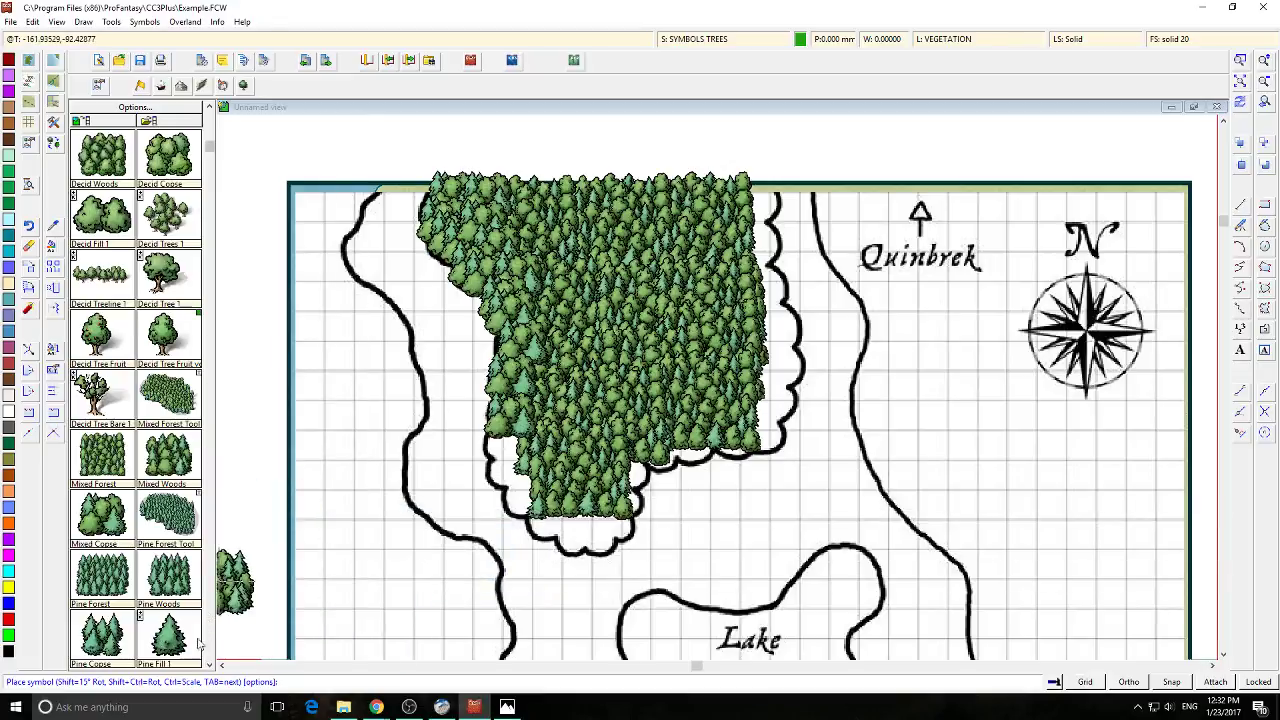
pyautogui.scroll(-2, 135, 400)
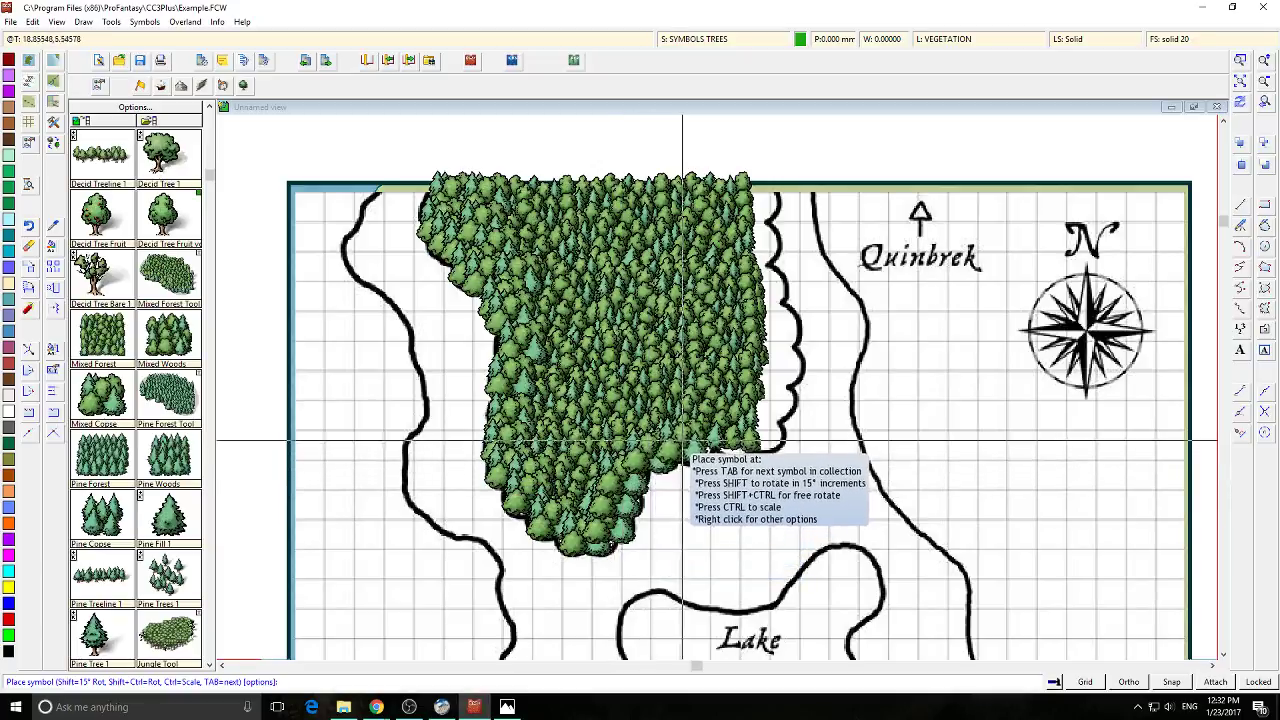
pyautogui.click(757, 412)
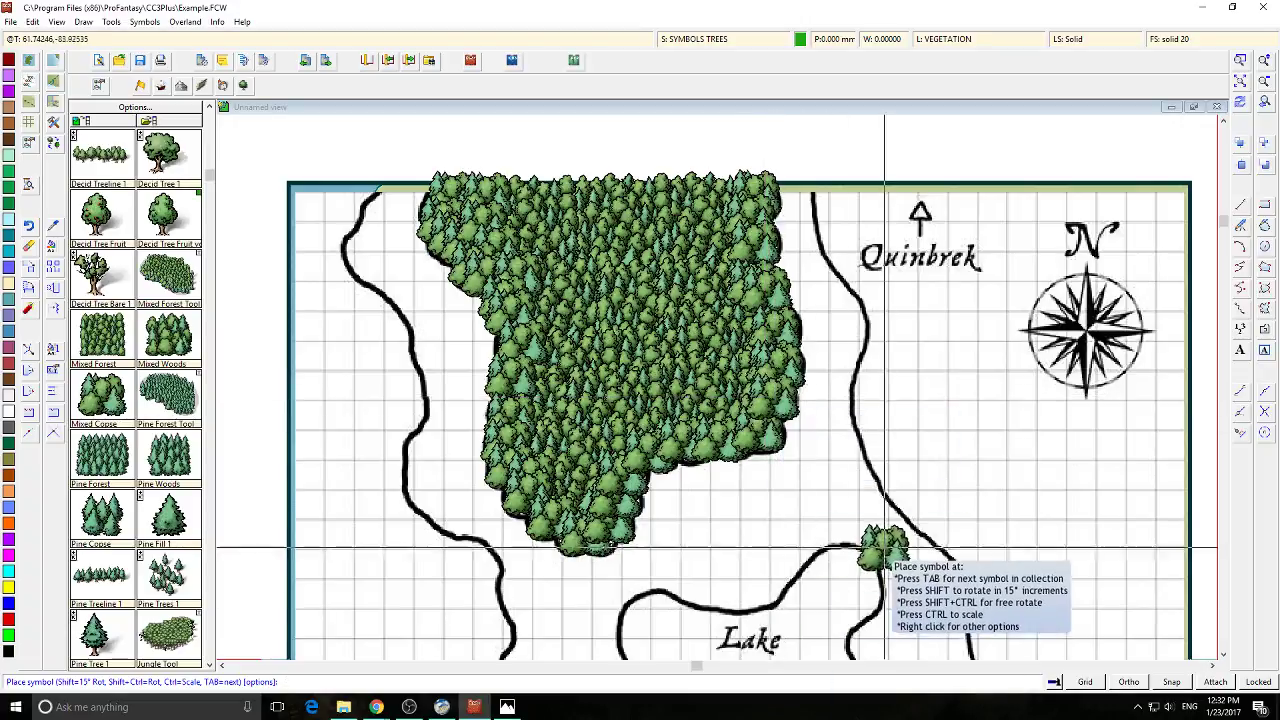
# Fill the interior of Seabreeze Forest with overlapping Decid Forest symbols
pyautogui.middleClick(770, 577)
pyautogui.middleClick(820, 515)
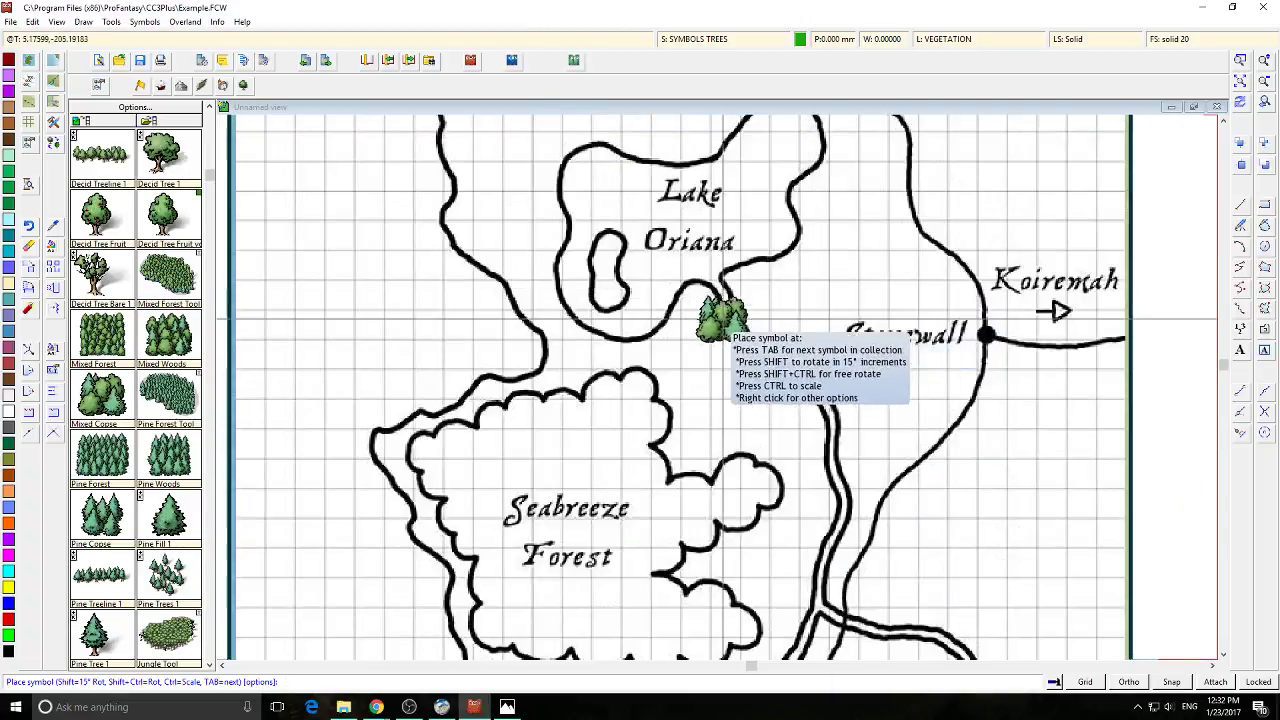
pyautogui.middleClick(729, 375)
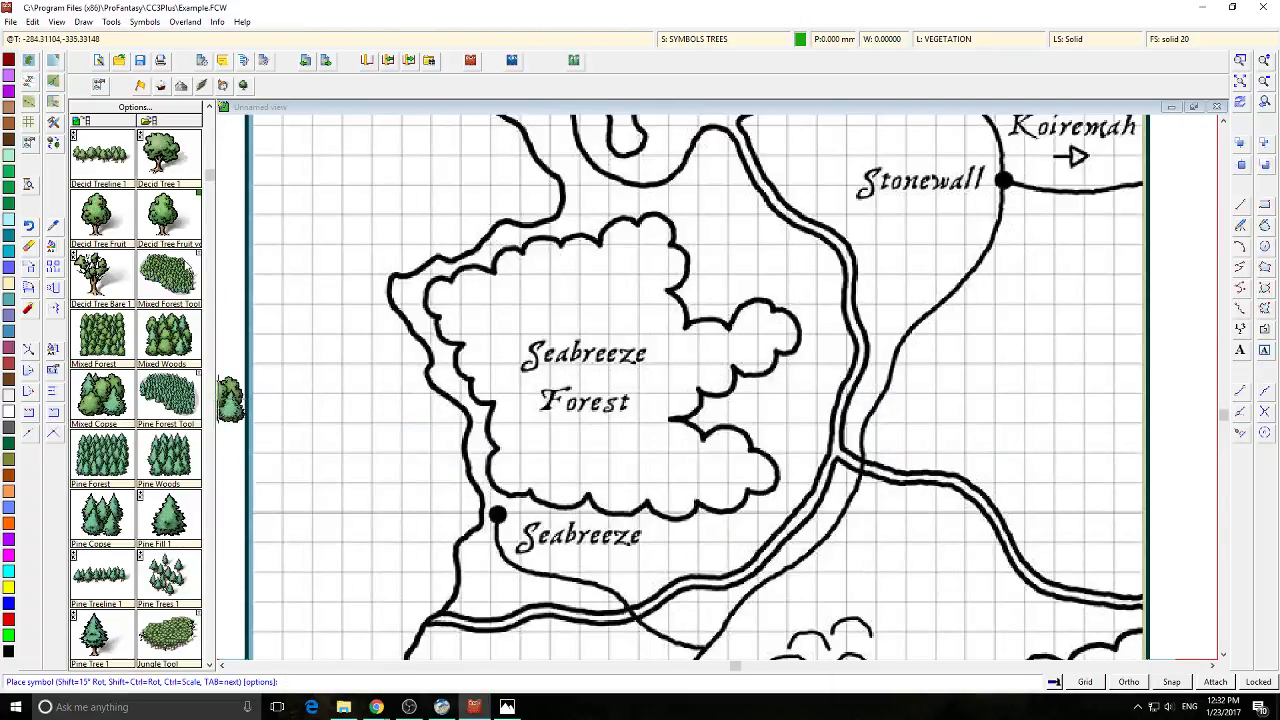
pyautogui.scroll(2, 198, 138)
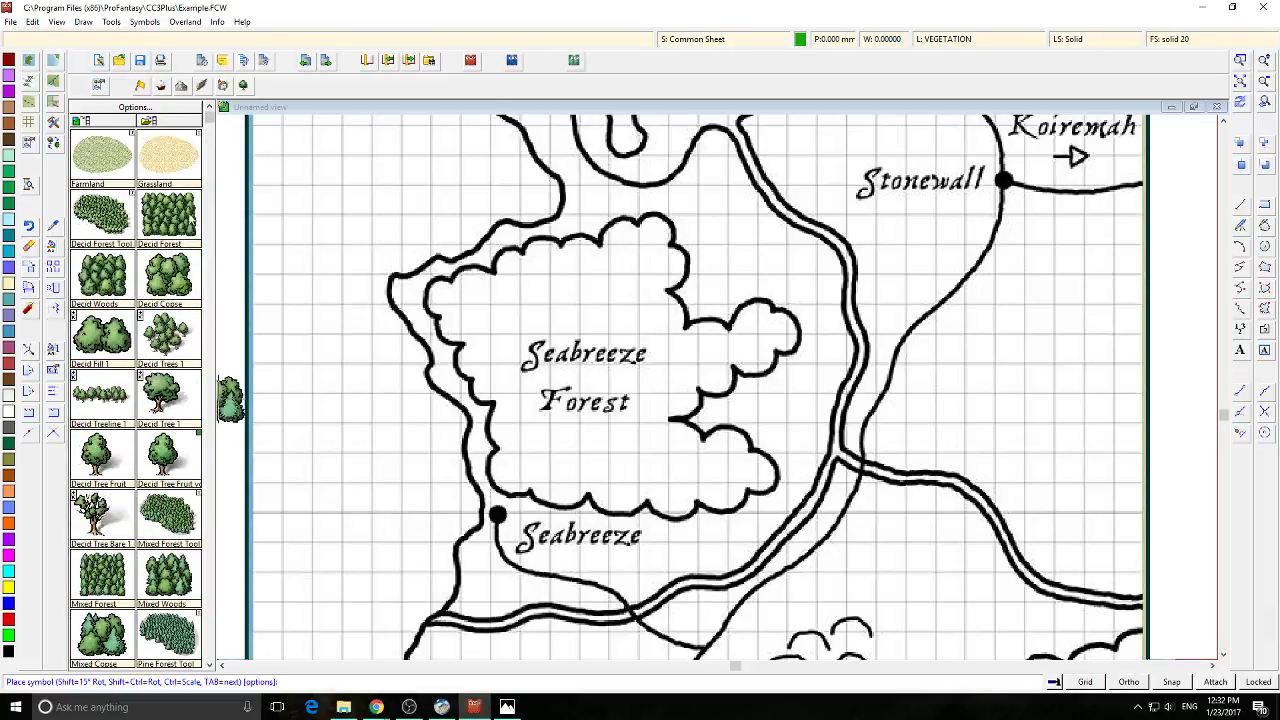
pyautogui.click(596, 312)
pyautogui.click(516, 310)
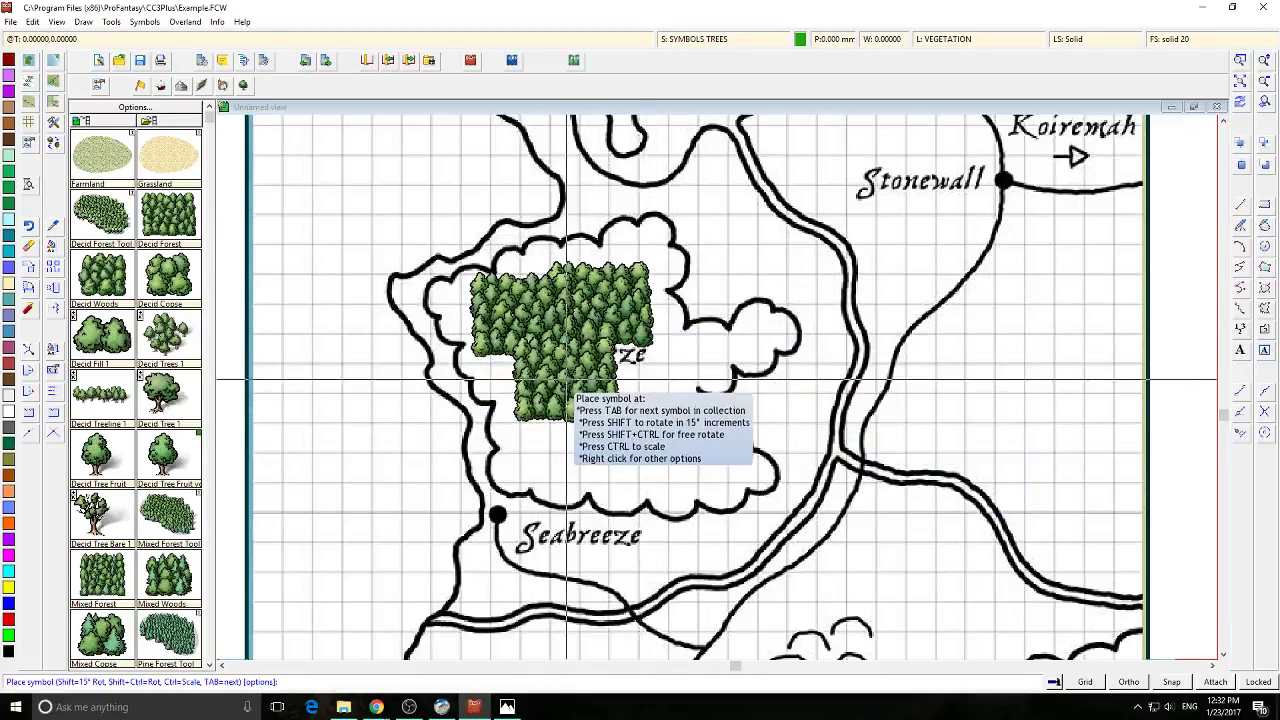
pyautogui.click(629, 370)
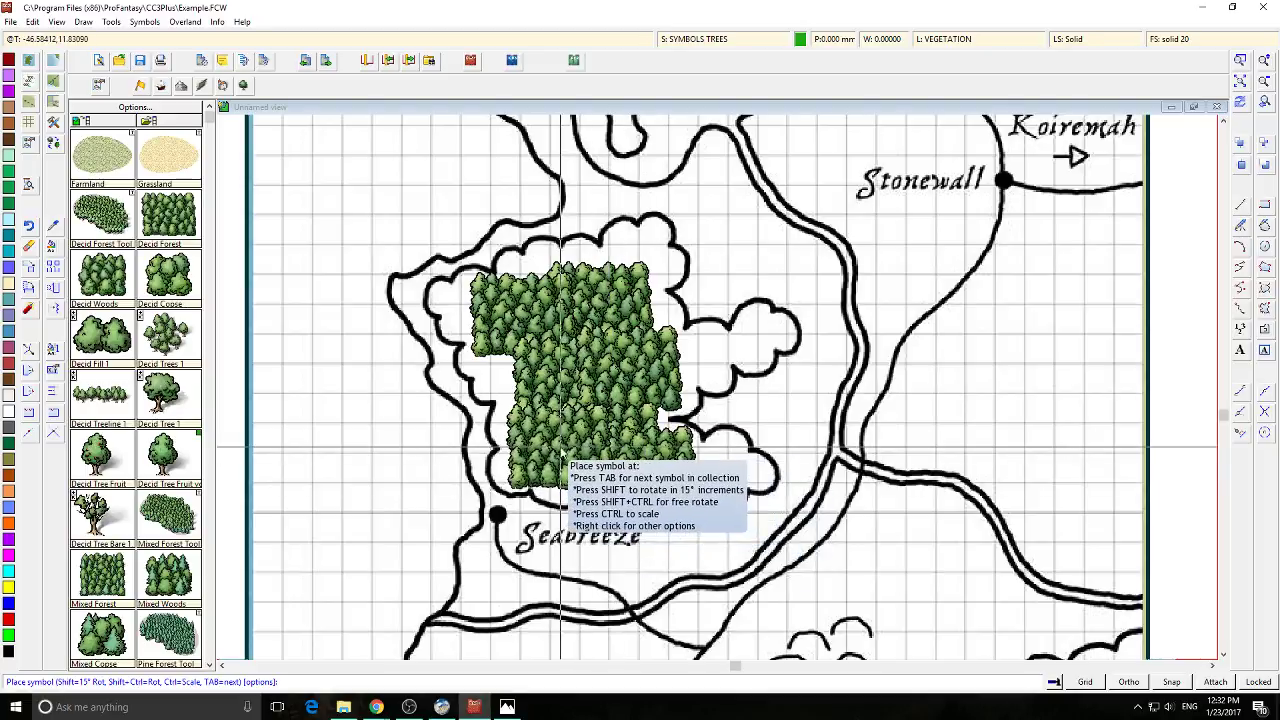
pyautogui.click(543, 278)
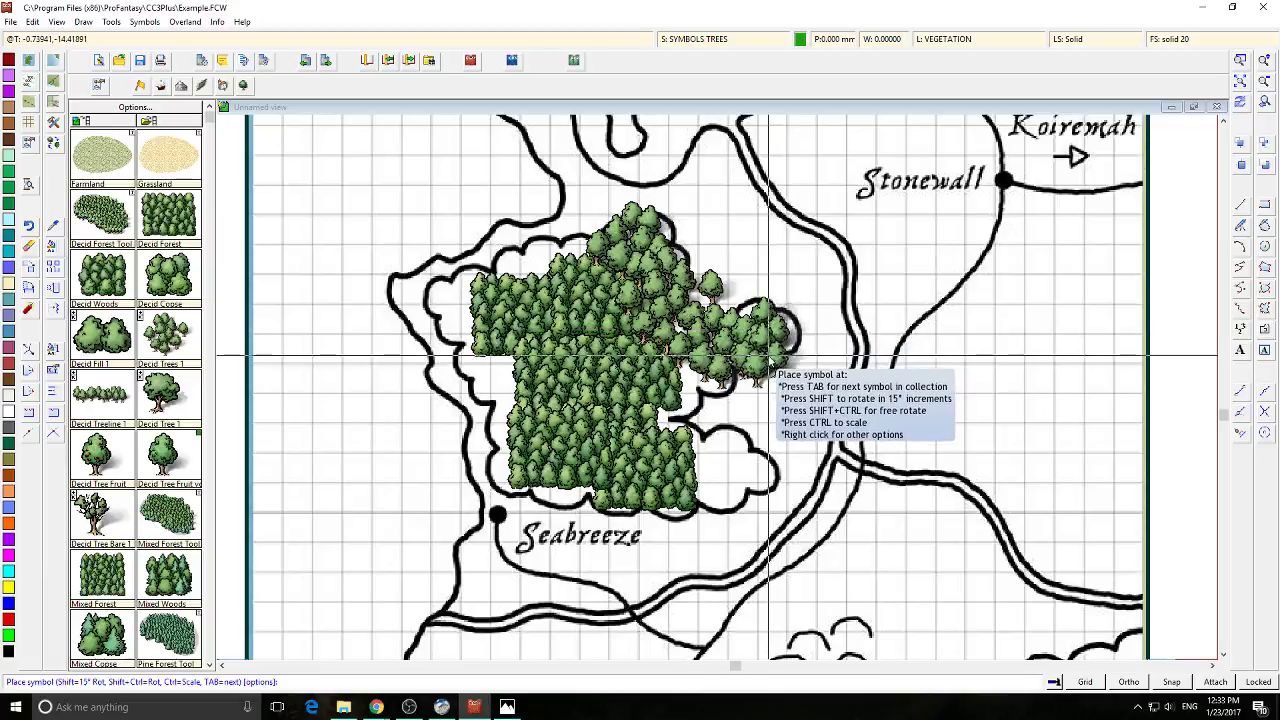
# Cover the edges and eastern lobes of Seabreeze Forest with Decid Trees 1 clusters following the traced outline
pyautogui.click(706, 368)
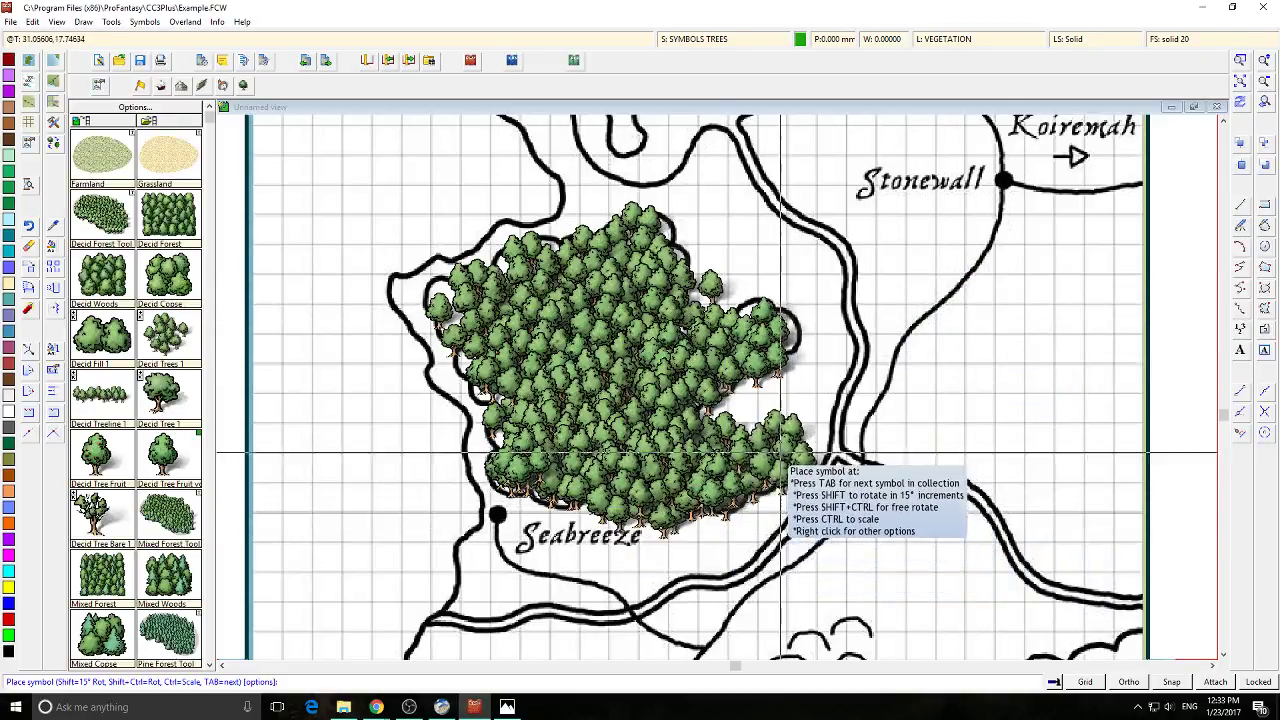
pyautogui.scroll(-1, 937, 385)
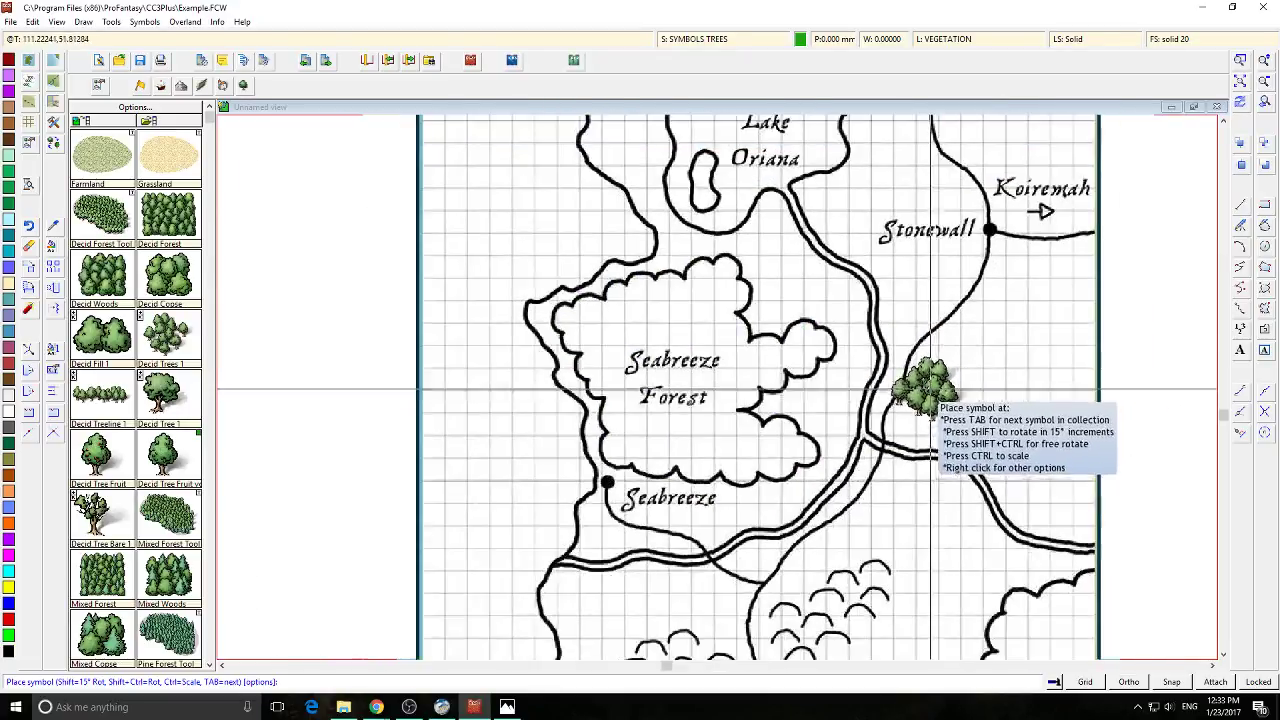
# Place overlapping Jungle Woods symbols inside Viernesh Woods along the map's eastern and southern borders
pyautogui.scroll(-3, 829, 443)
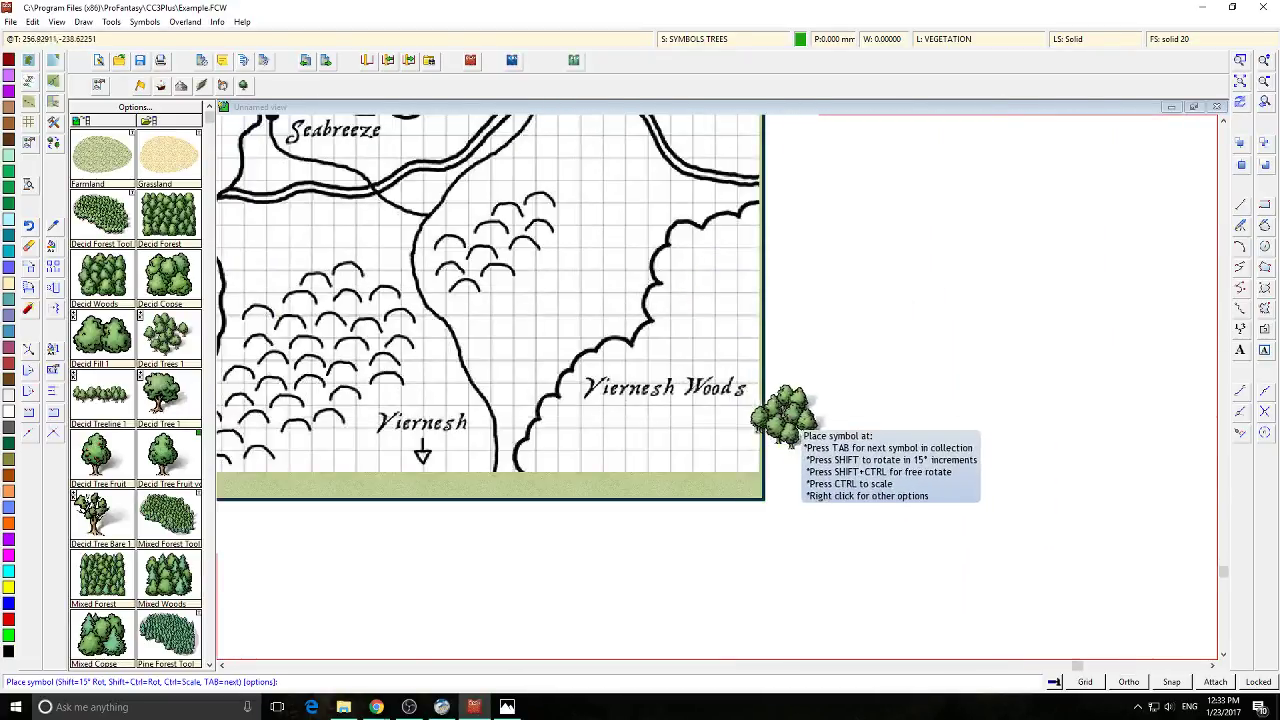
pyautogui.click(211, 646)
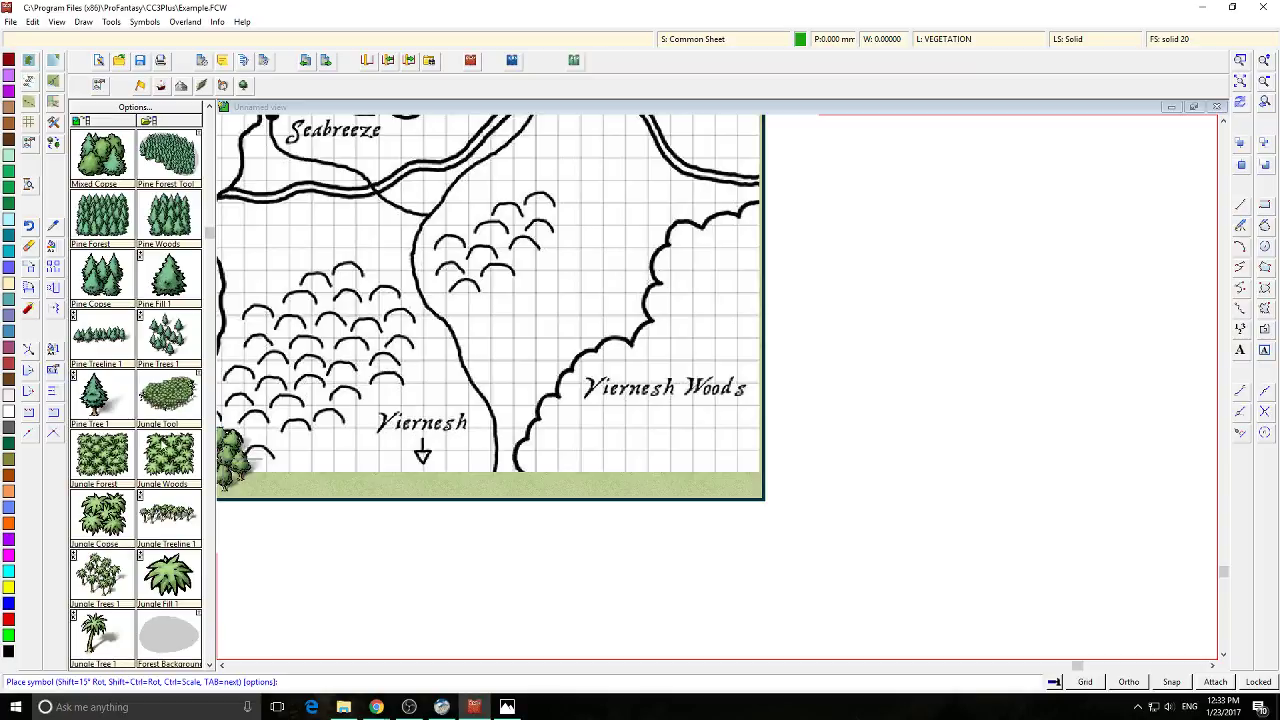
pyautogui.click(168, 455)
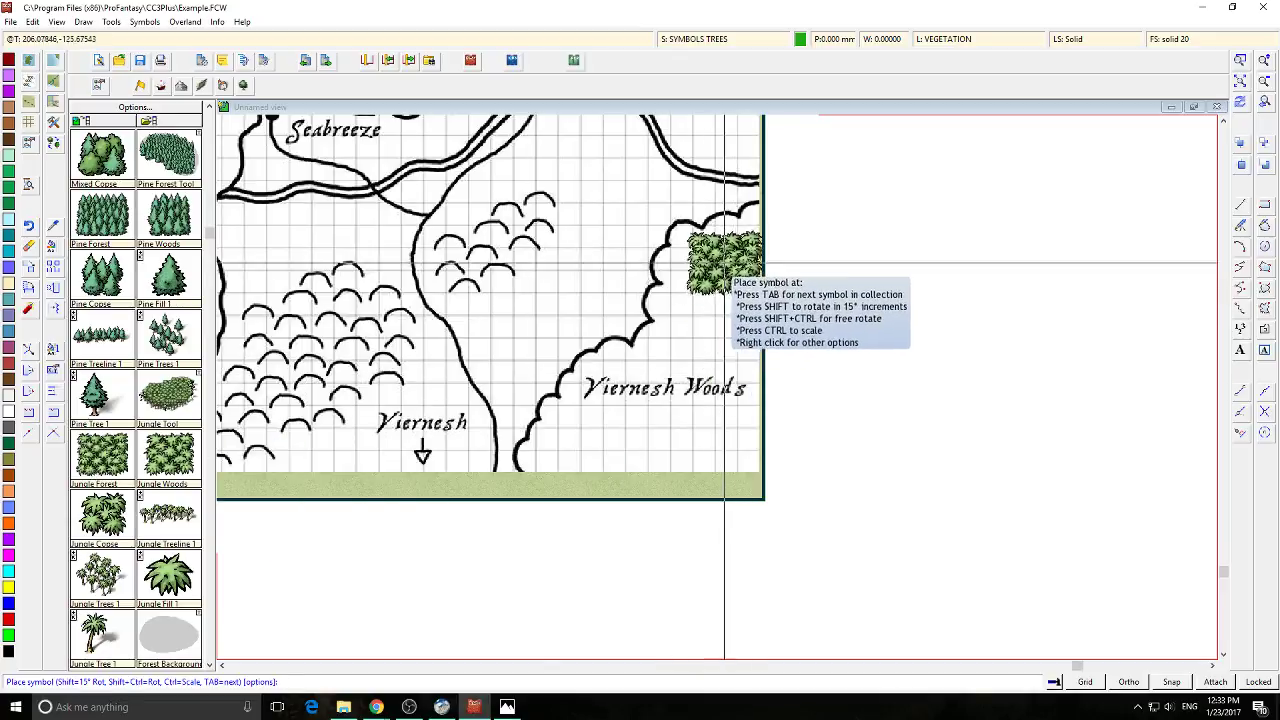
pyautogui.click(736, 308)
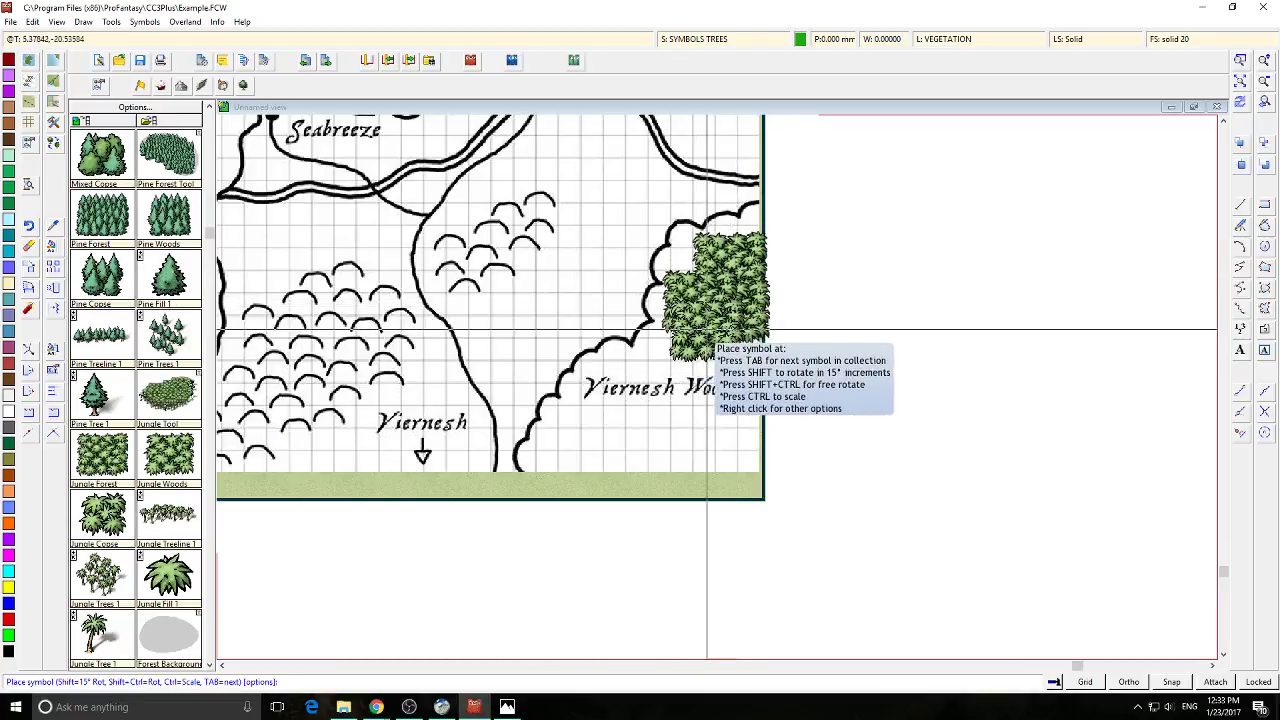
pyautogui.click(752, 382)
pyautogui.click(750, 440)
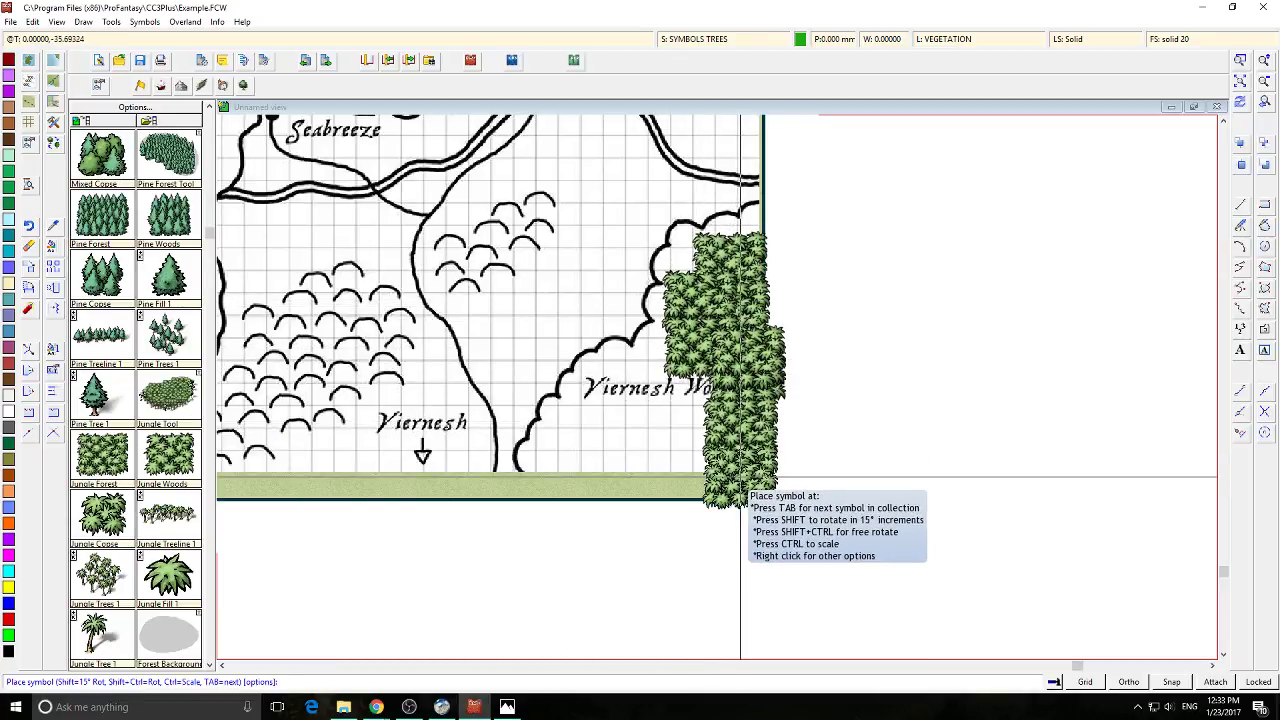
pyautogui.click(749, 488)
pyautogui.click(664, 490)
pyautogui.click(622, 486)
pyautogui.click(564, 489)
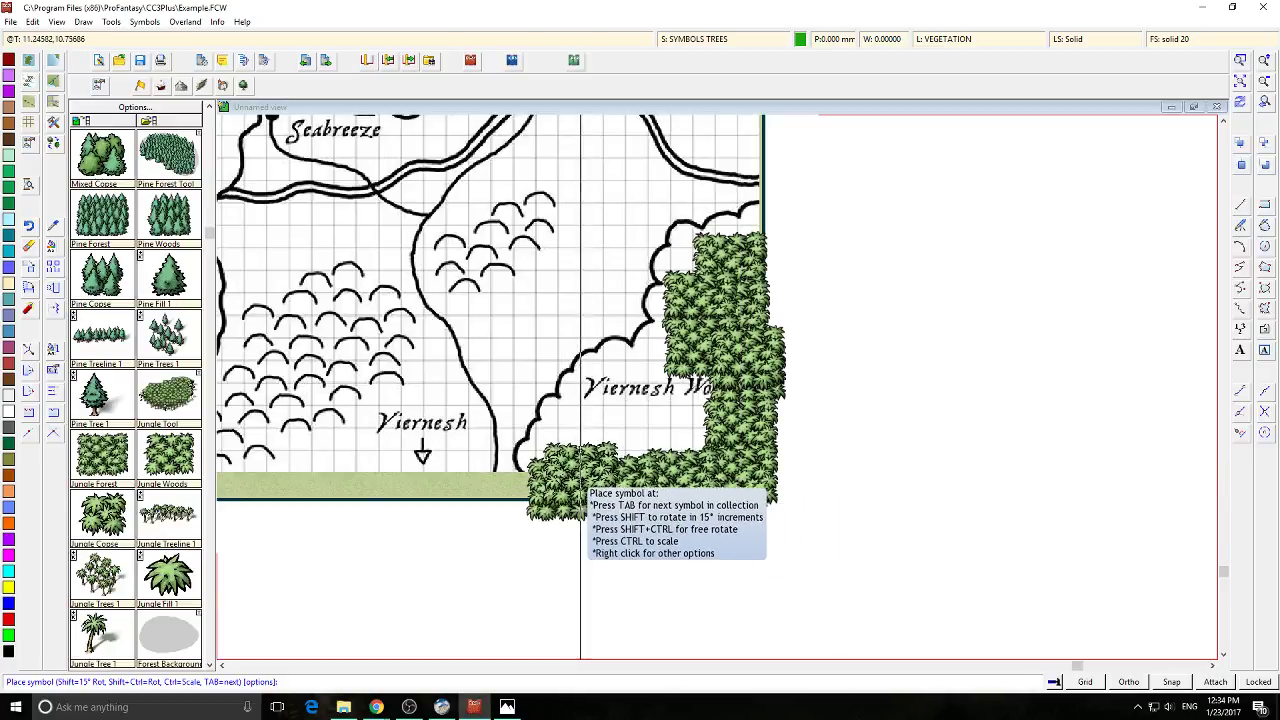
# Fill the remaining interior of Viernesh Woods with jungle symbols and cover its traced outline with smaller ones
pyautogui.click(579, 450)
pyautogui.click(616, 415)
pyautogui.click(655, 380)
pyautogui.click(693, 377)
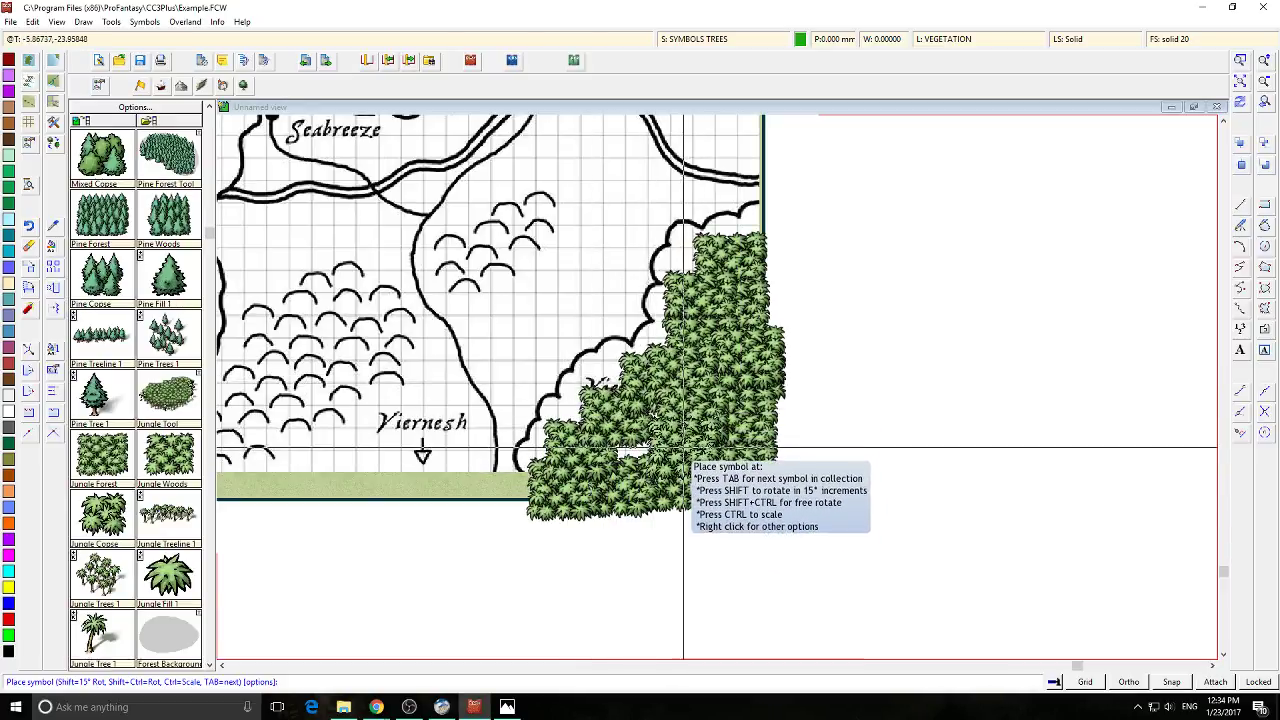
pyautogui.click(684, 444)
pyautogui.click(643, 446)
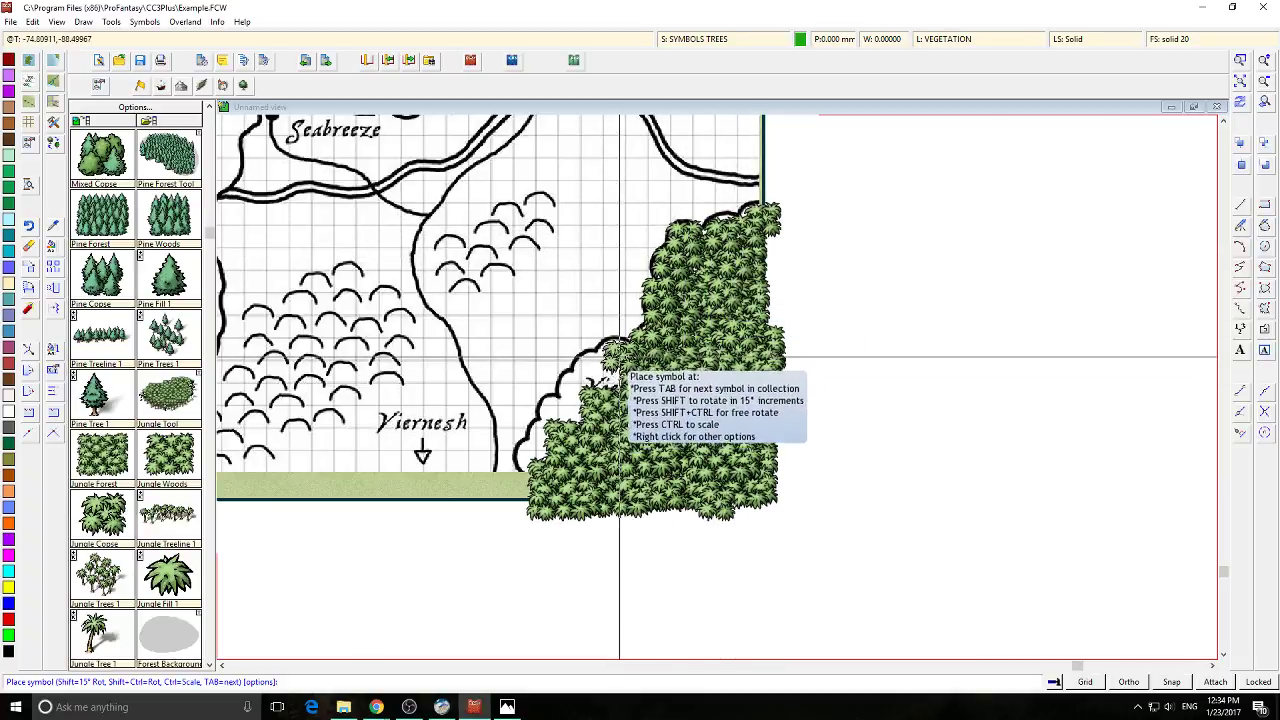
pyautogui.click(540, 518)
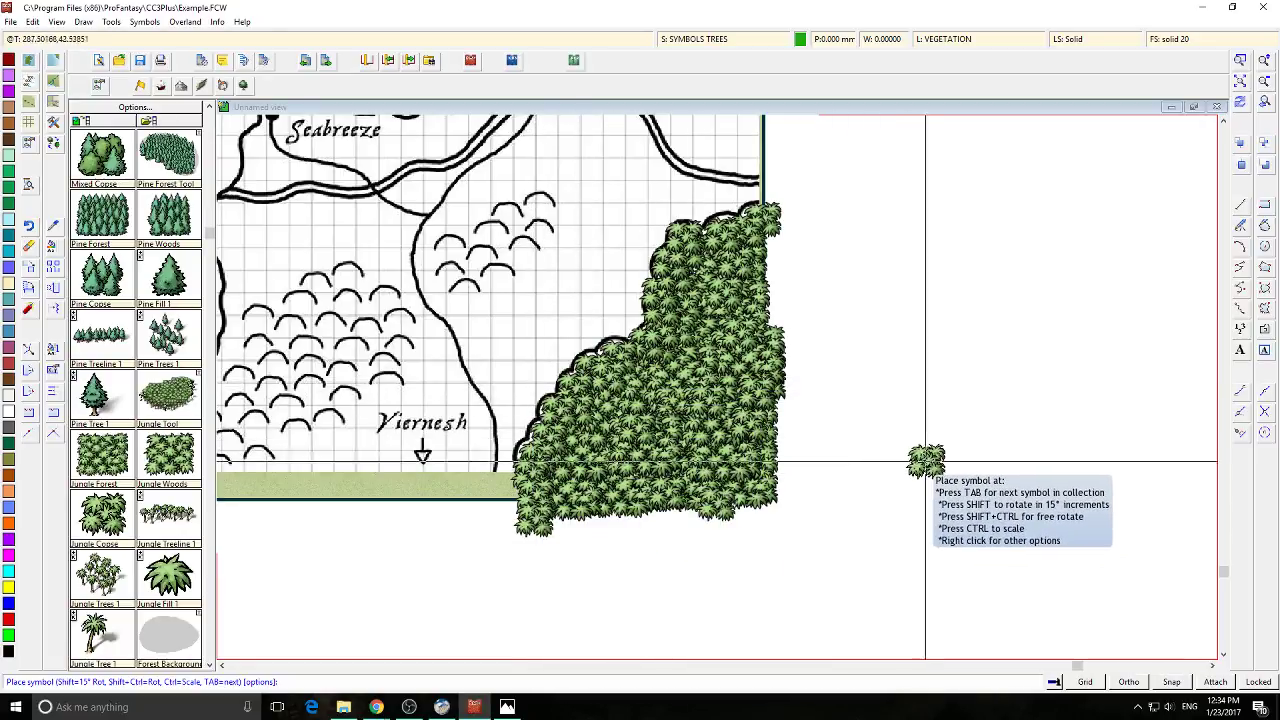
# Hide the TRACE sheet and look over the coastline and the three planted forests without the traced image
pyautogui.scroll(-3, 515, 360)
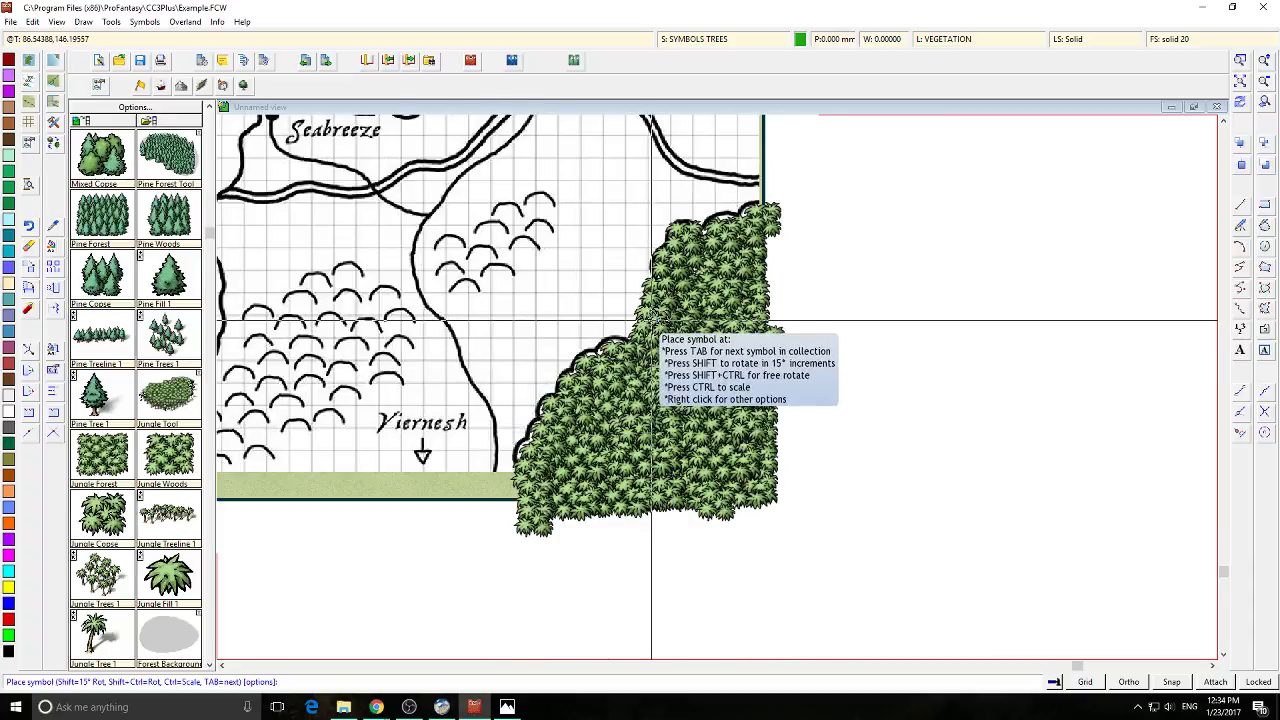
pyautogui.scroll(3, 583, 600)
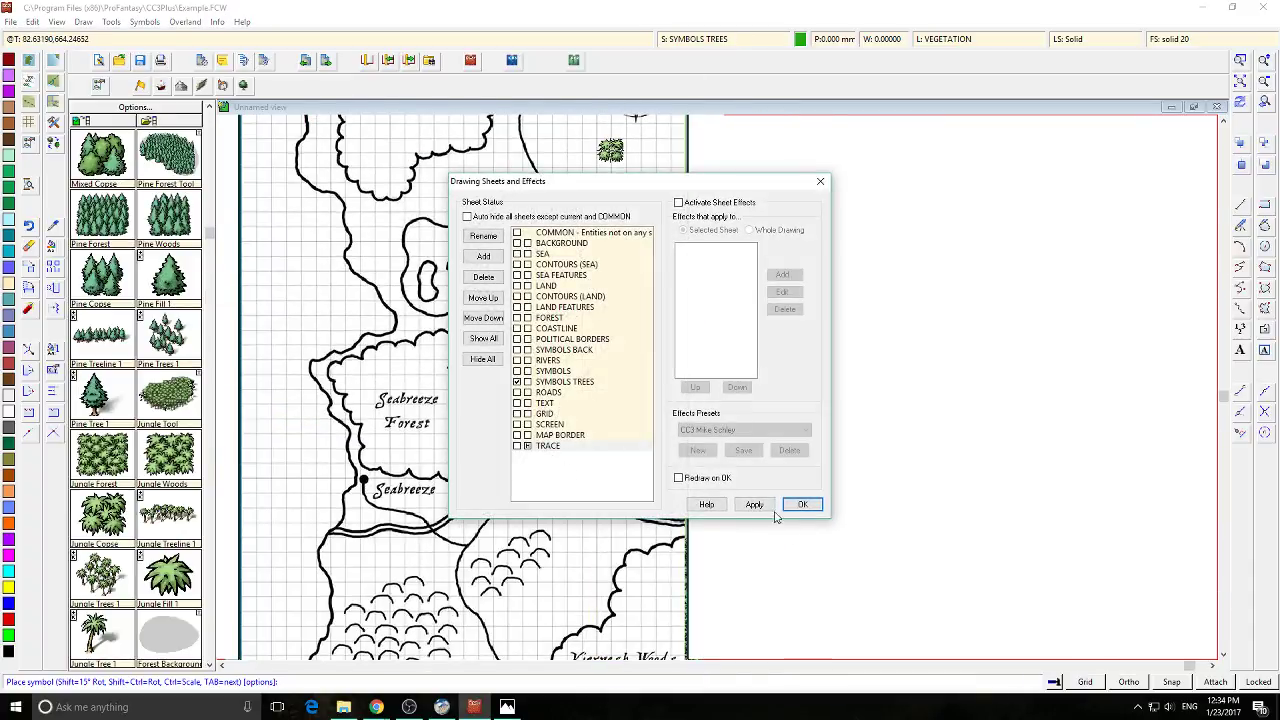
pyautogui.click(802, 505)
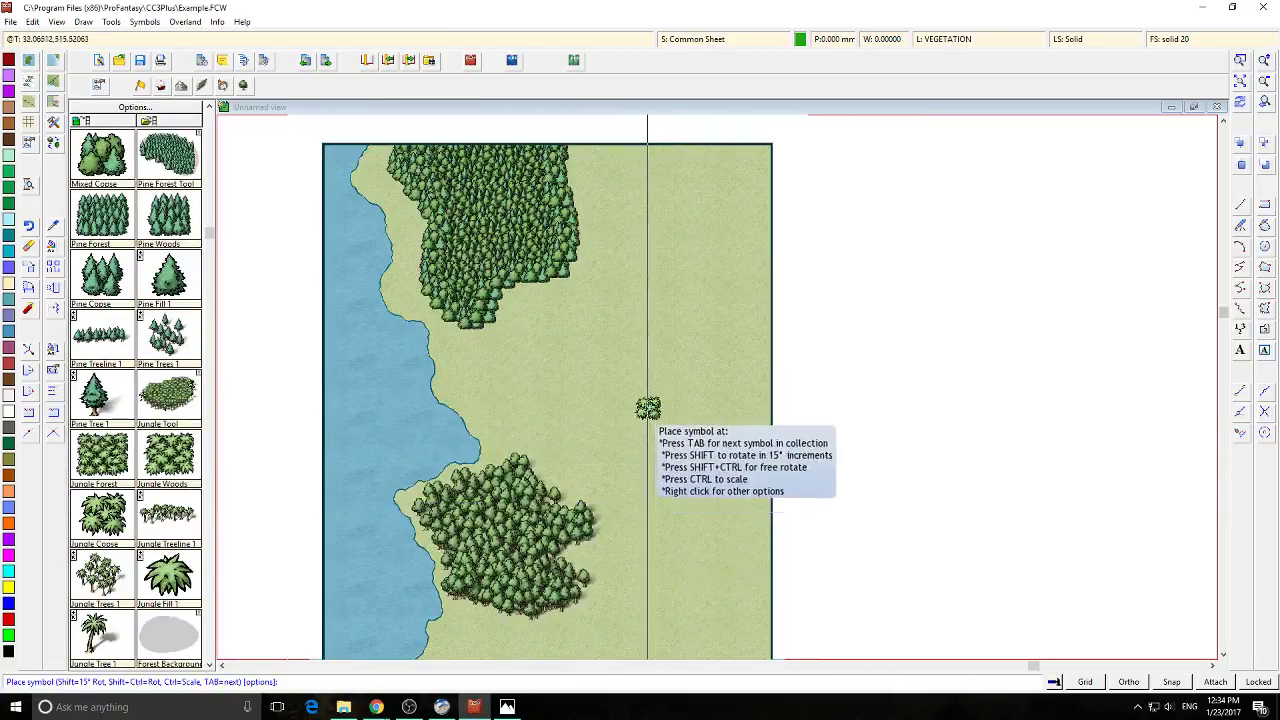
pyautogui.scroll(-1, 648, 407)
pyautogui.scroll(-2, 654, 277)
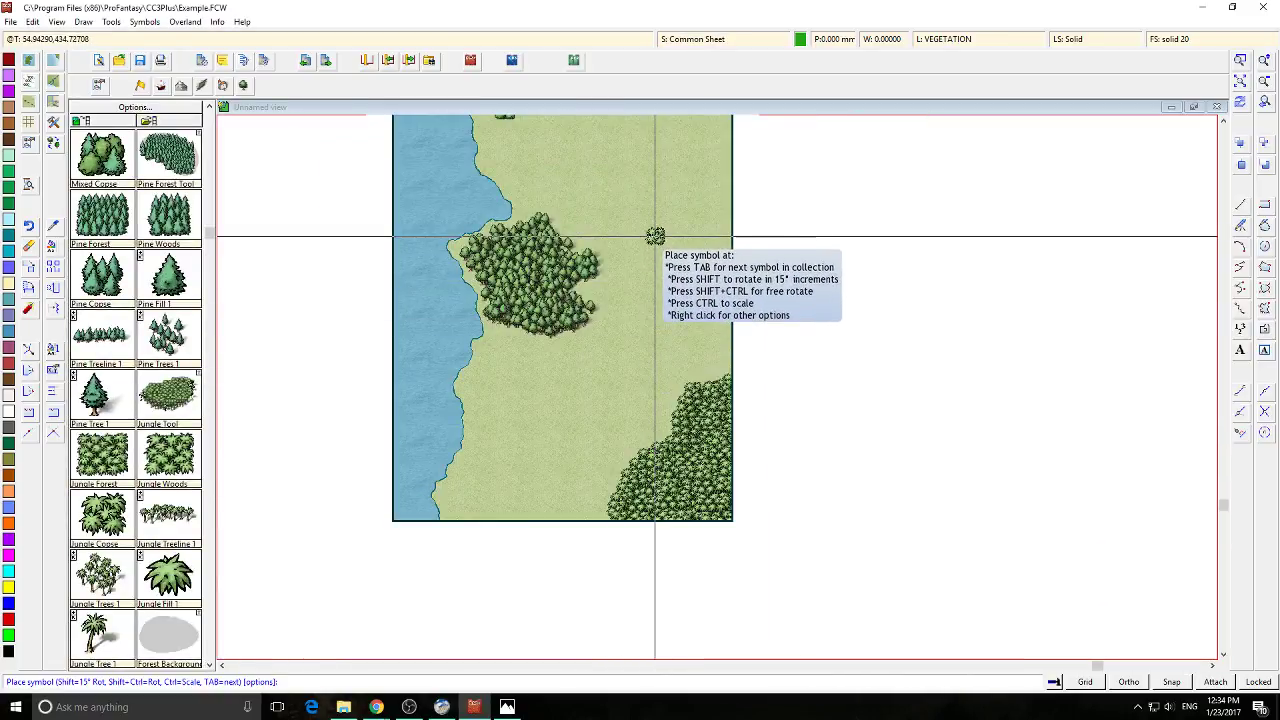
pyautogui.scroll(-1, 634, 363)
pyautogui.scroll(1, 629, 349)
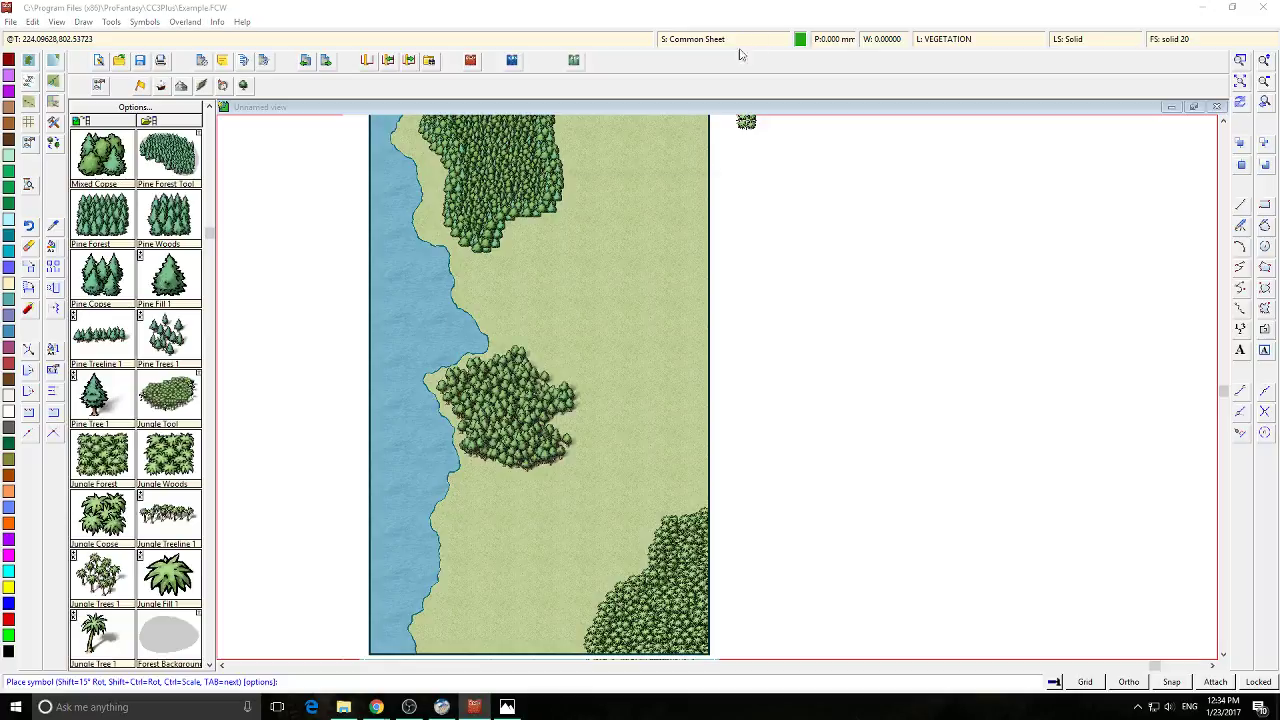
# Make the TRACE sheet visible again over the map
pyautogui.click(739, 40)
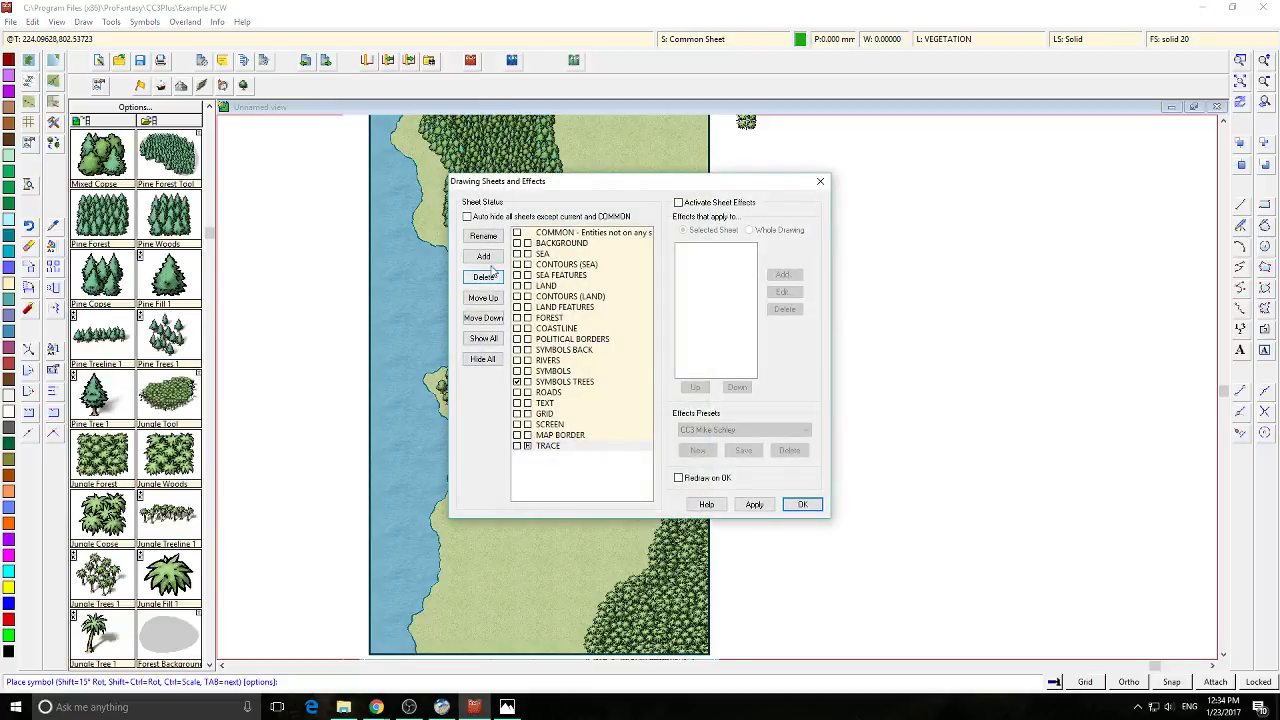
pyautogui.click(754, 505)
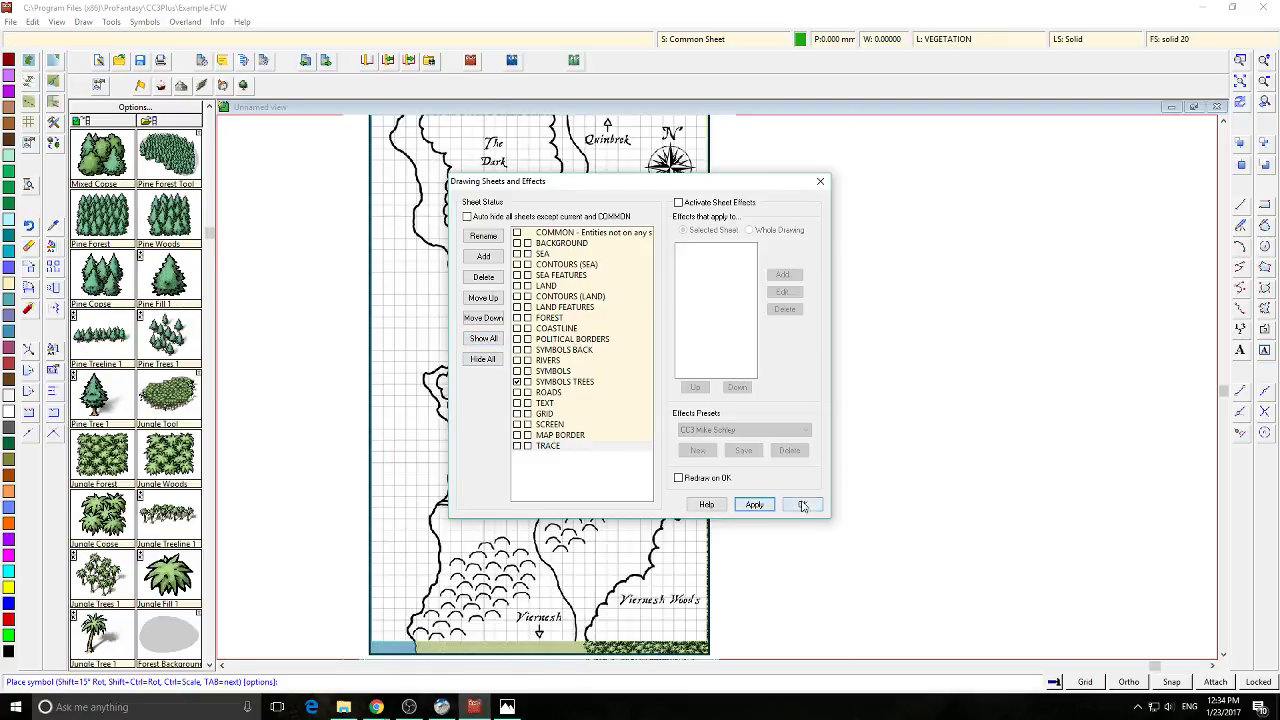
pyautogui.click(802, 504)
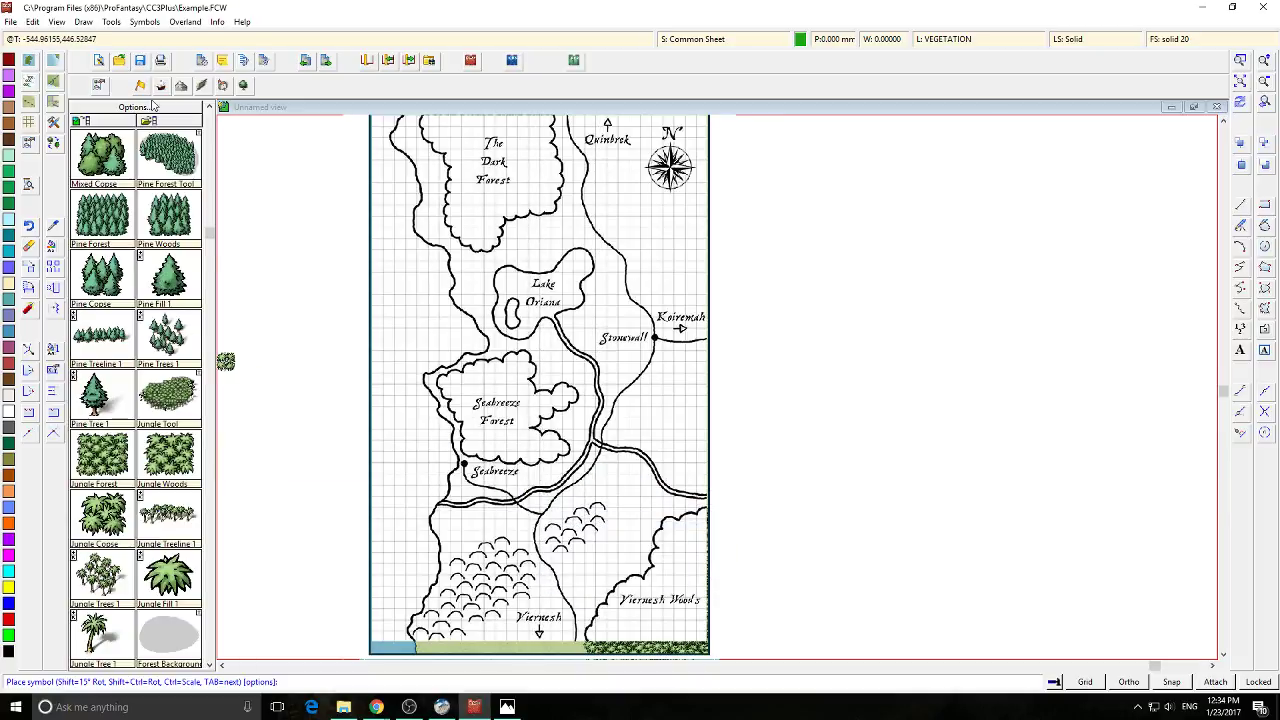
# Place a tilted Foothills 1 symbol from the mountains catalog over the small hill cluster northeast of Viernesh
pyautogui.click(181, 86)
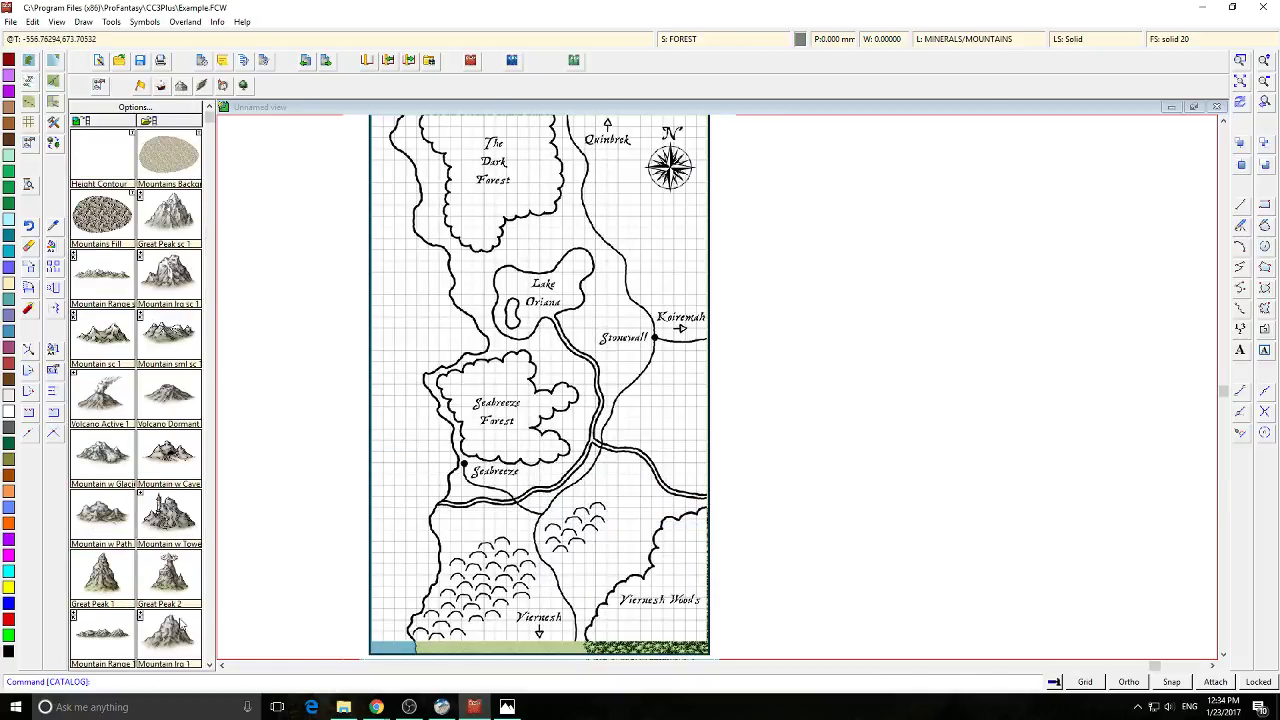
pyautogui.click(211, 630)
pyautogui.click(211, 630)
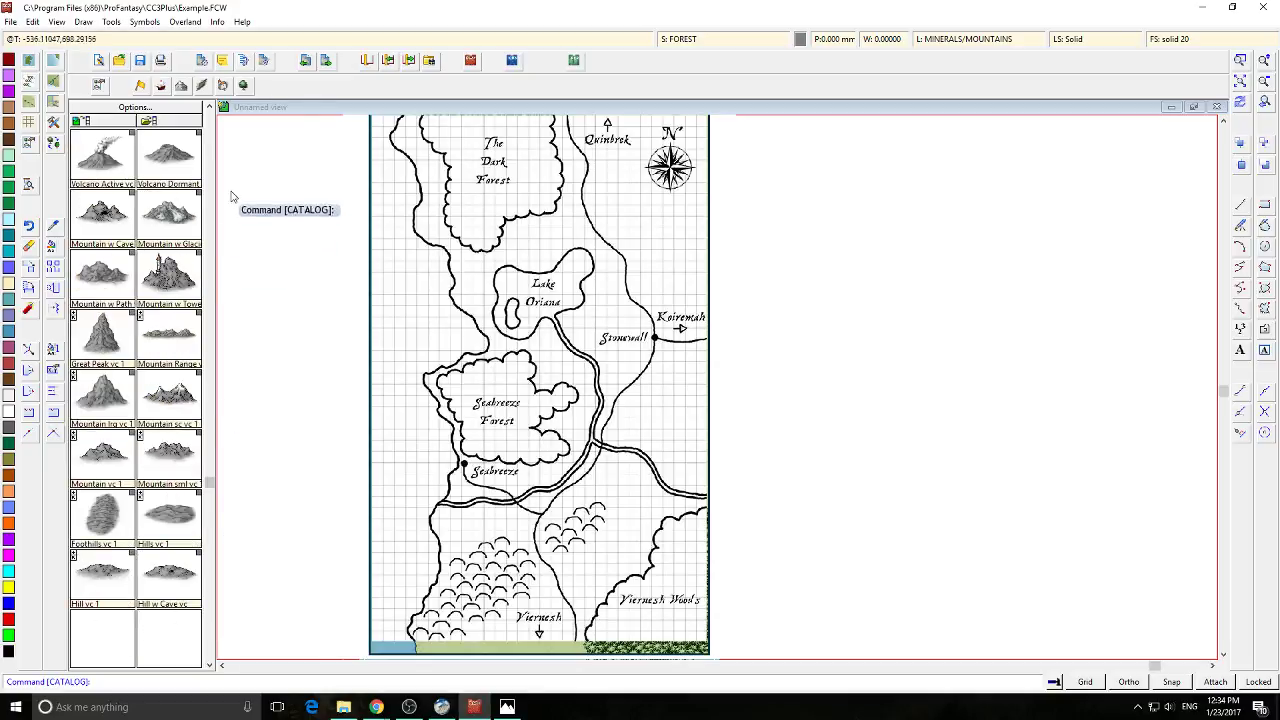
pyautogui.click(211, 145)
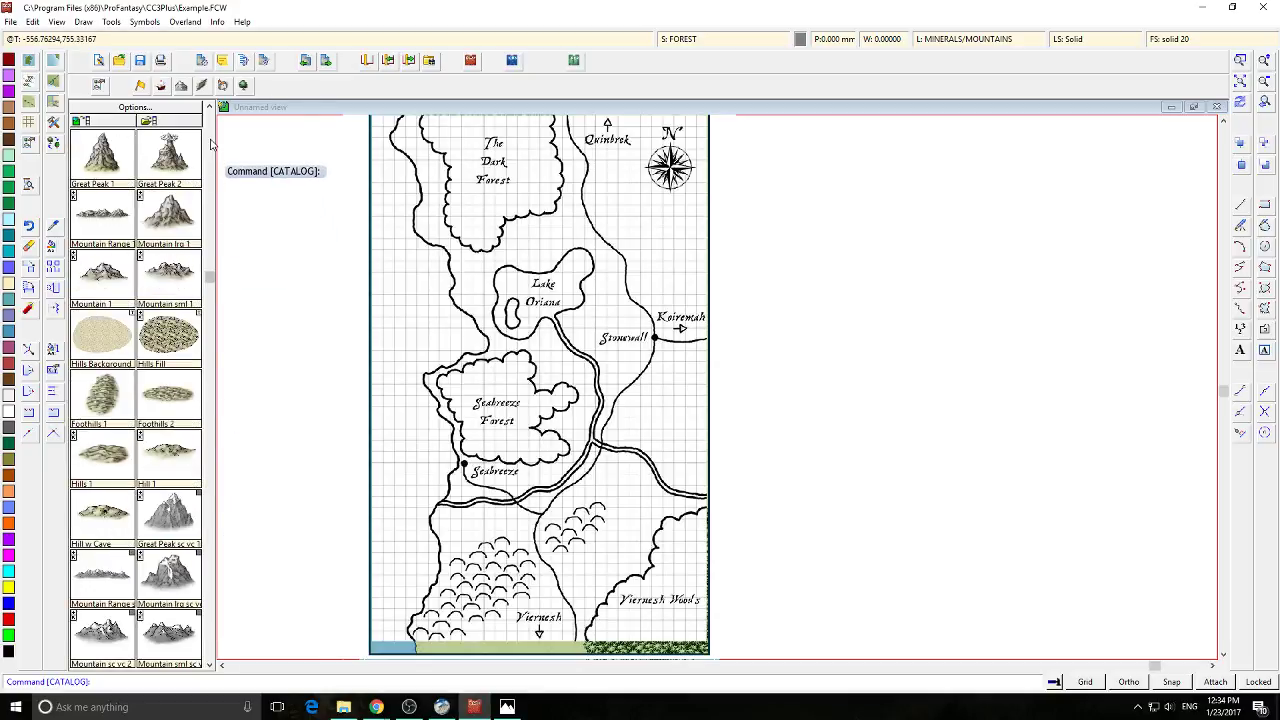
pyautogui.click(100, 390)
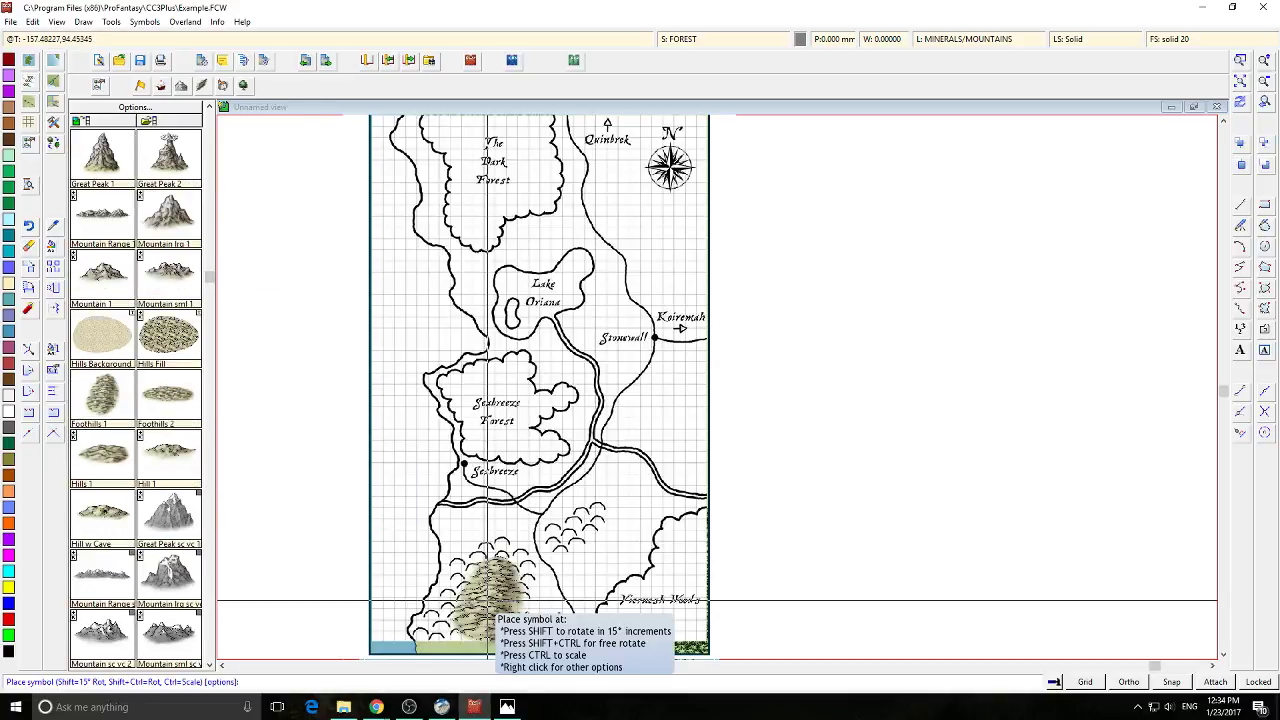
pyautogui.click(578, 528)
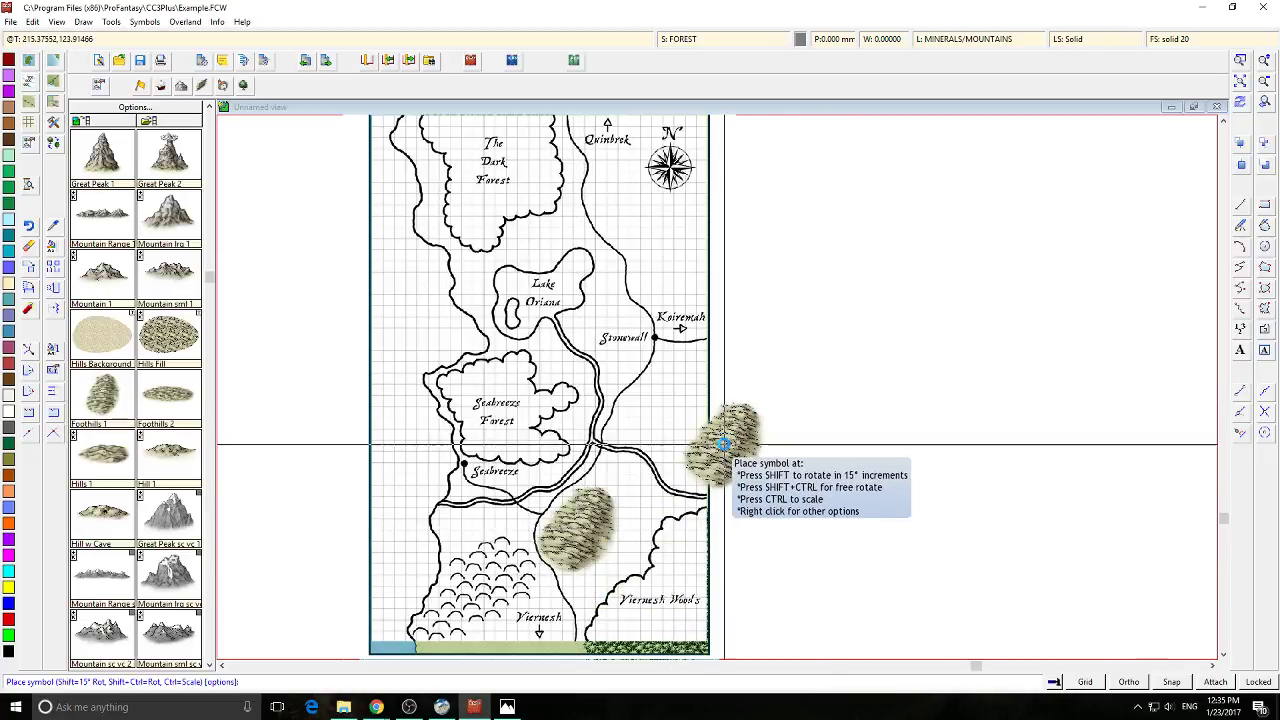
# Cover the large hill cluster west of Viernesh with overlapping, tilted Foothills 1 symbols
pyautogui.middleClick(644, 536)
pyautogui.scroll(5, 624, 513)
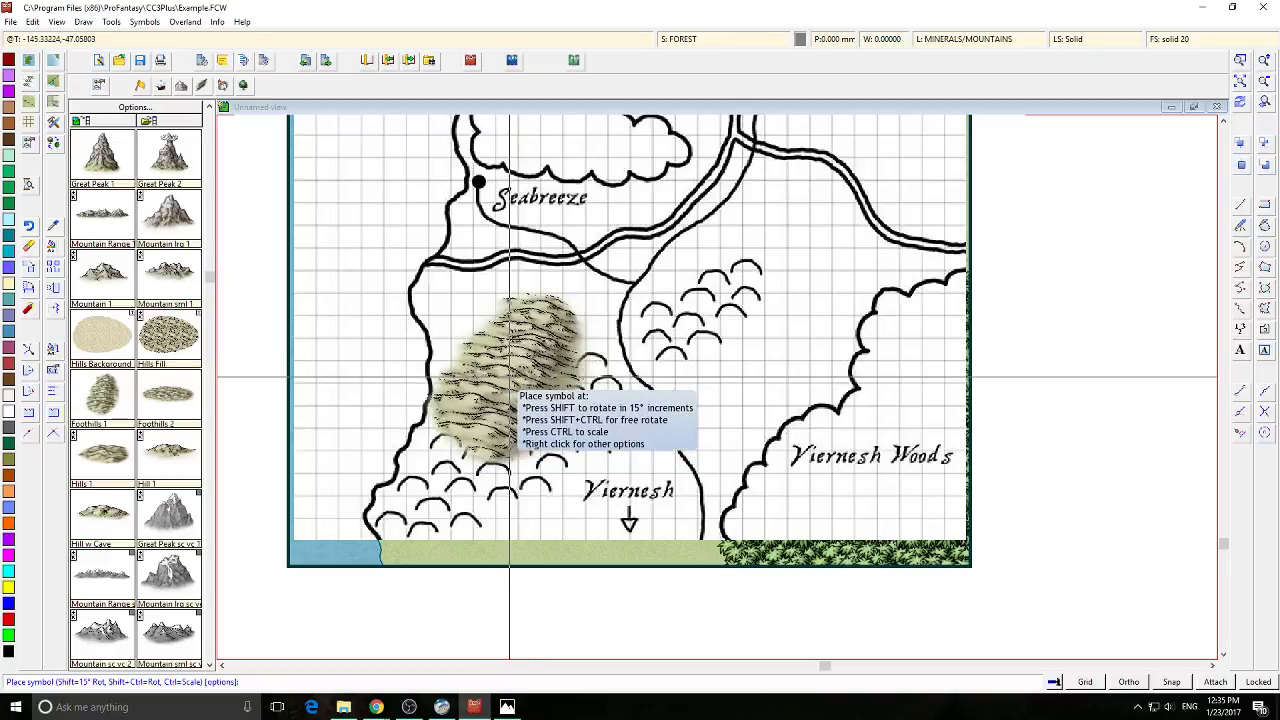
pyautogui.click(533, 410)
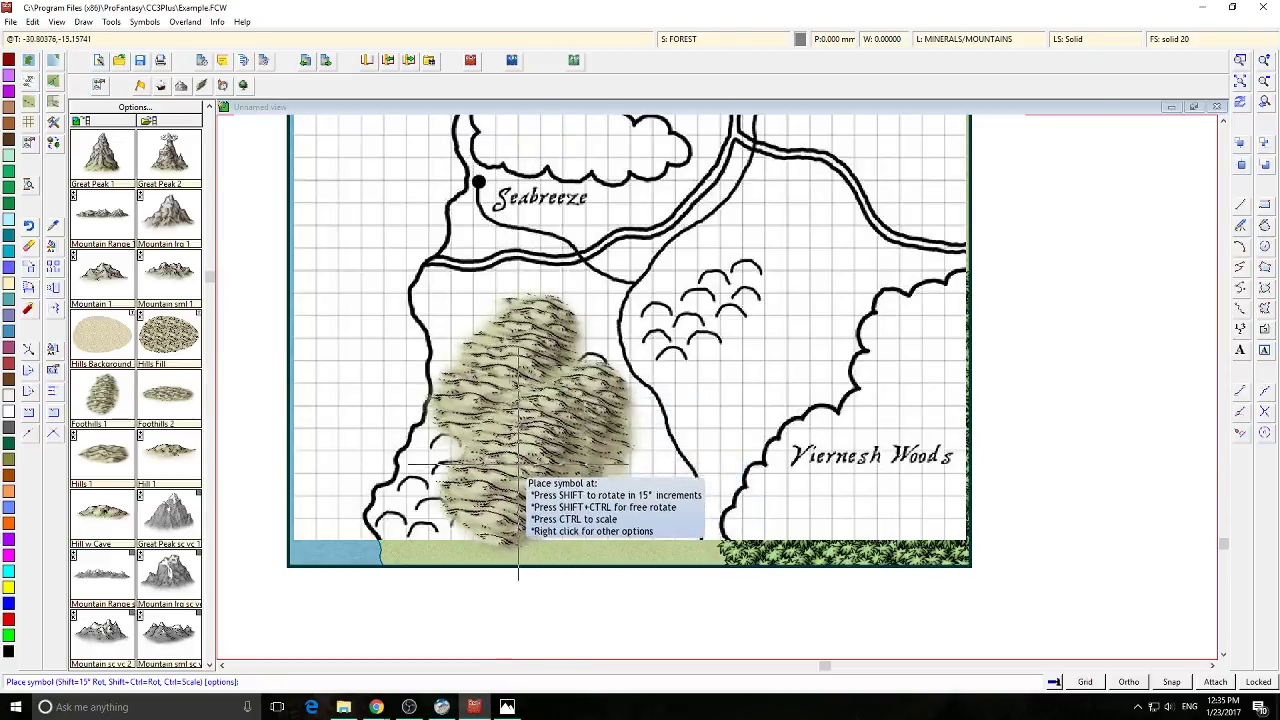
pyautogui.click(453, 487)
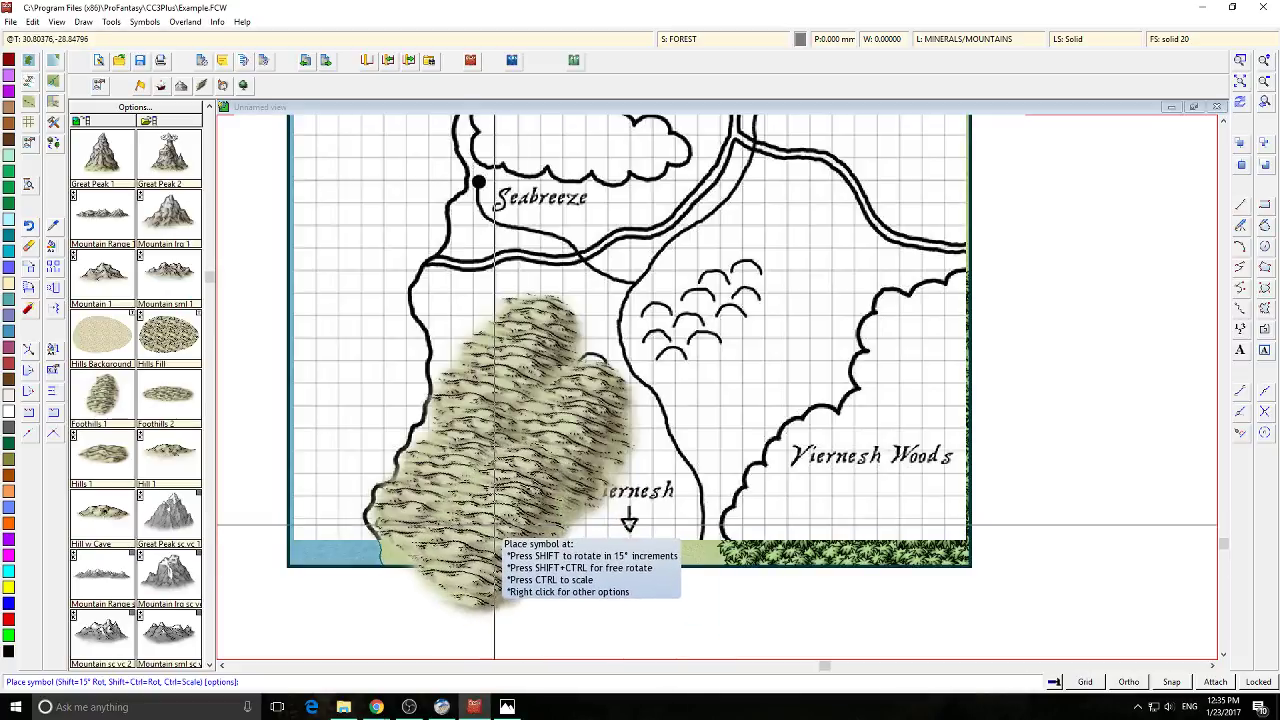
pyautogui.click(550, 375)
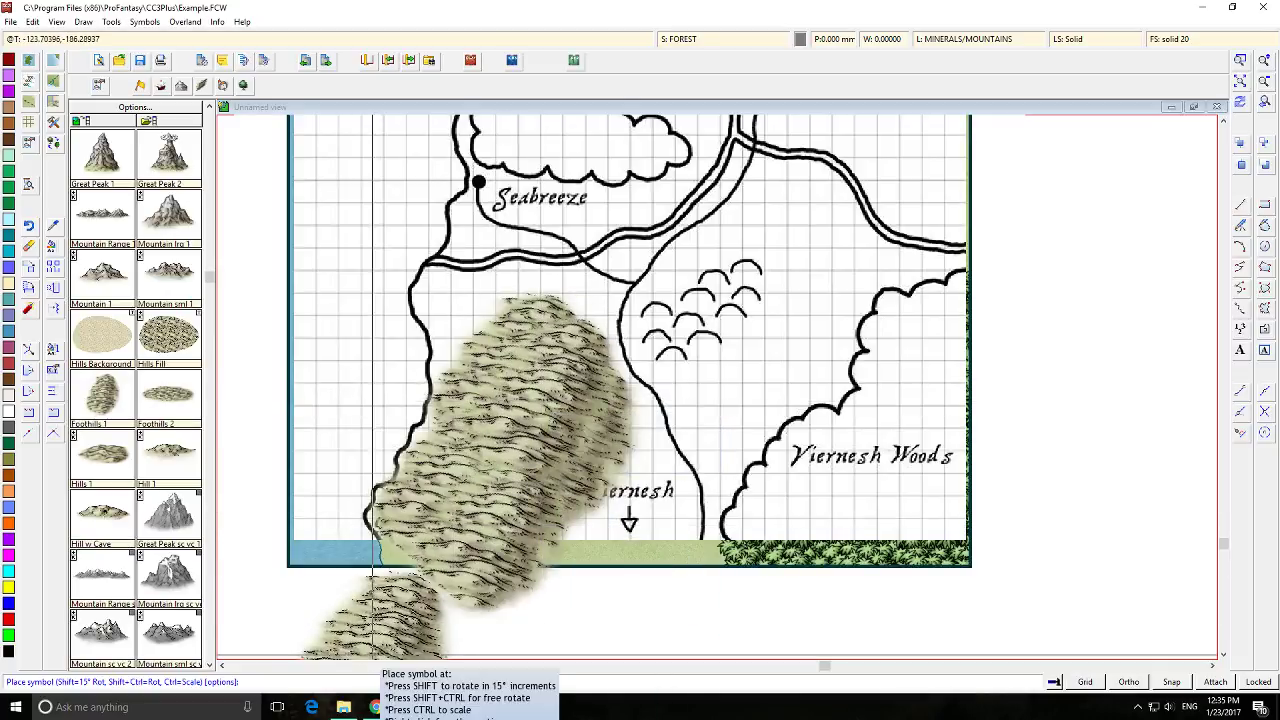
# Place several overlapping Mountain sml 1 symbols across the middle of the large foothills west of Viernesh
pyautogui.click(165, 285)
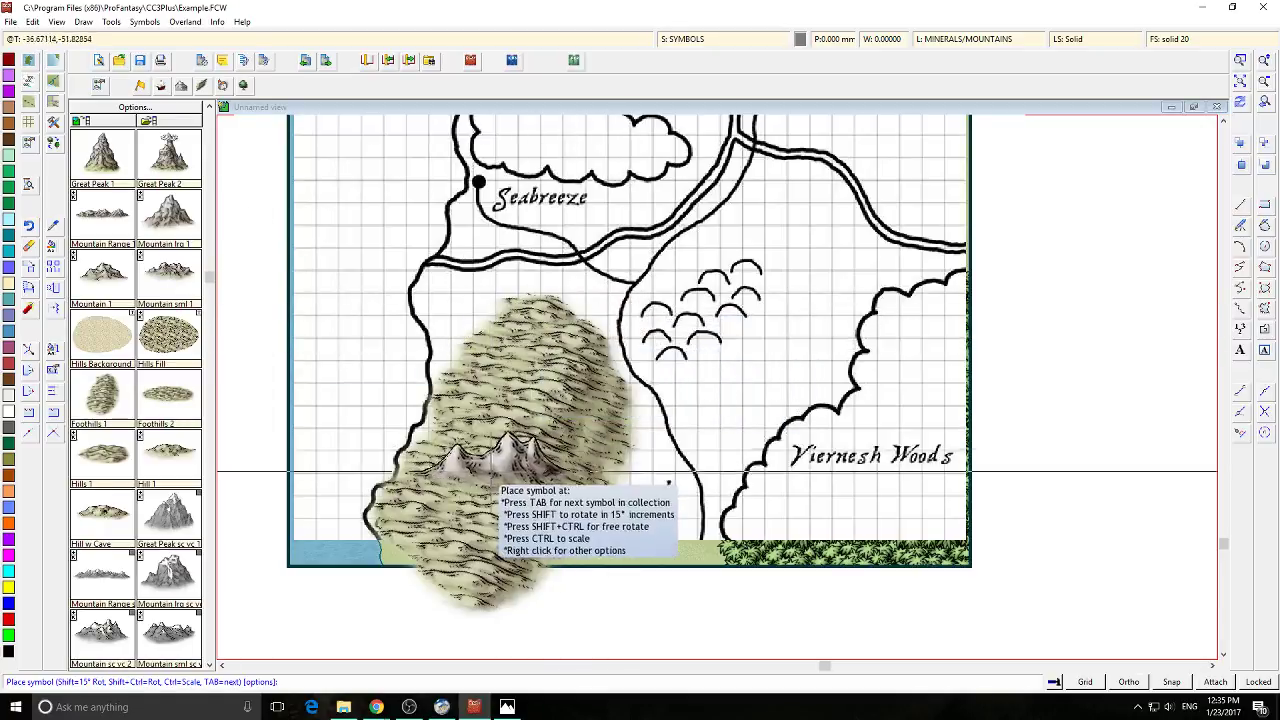
pyautogui.click(501, 435)
pyautogui.click(518, 472)
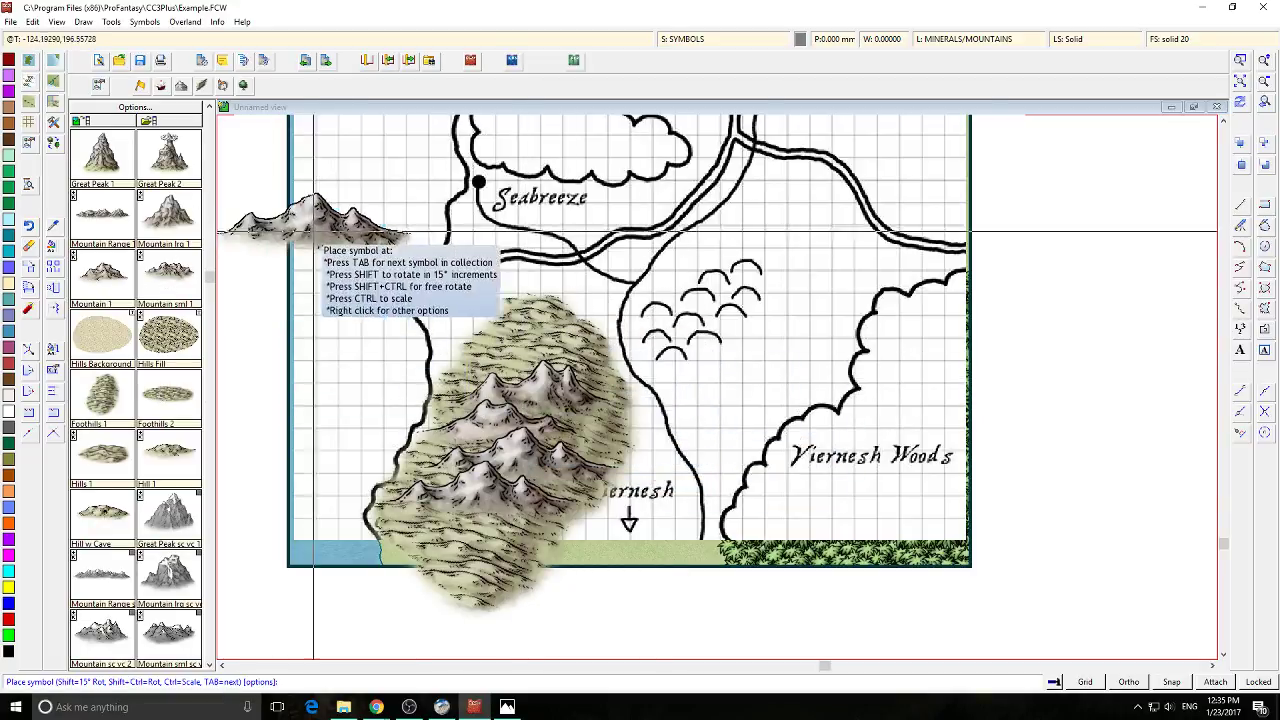
pyautogui.click(180, 150)
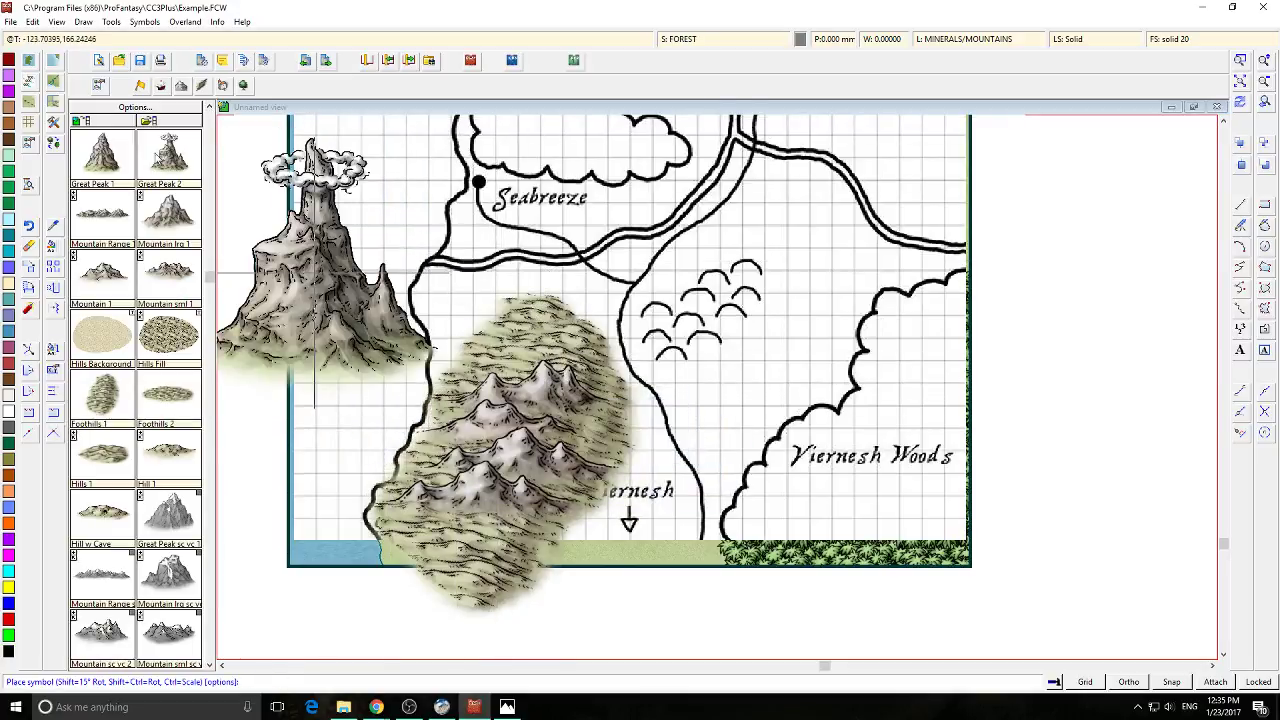
# Place a Mountain w Cave symbol among the mountains on the eastern side of the foothills west of Viernesh
pyautogui.click(209, 108)
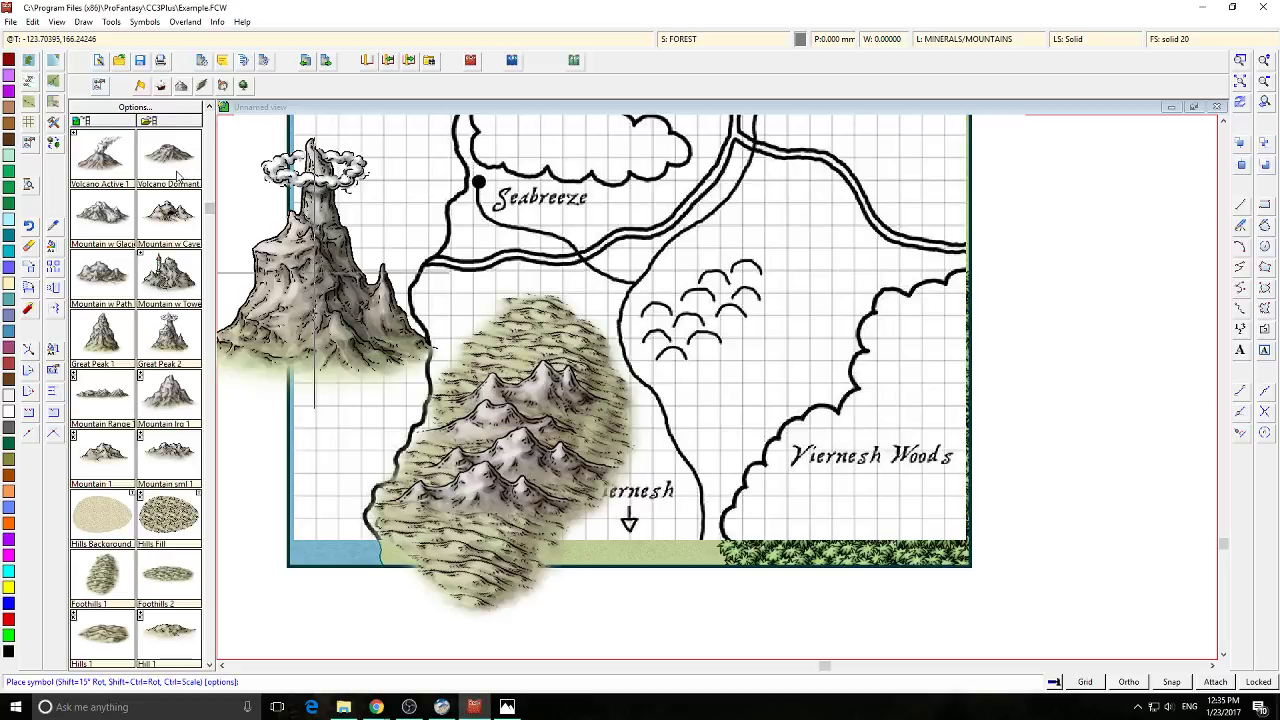
pyautogui.click(210, 108)
pyautogui.click(210, 108)
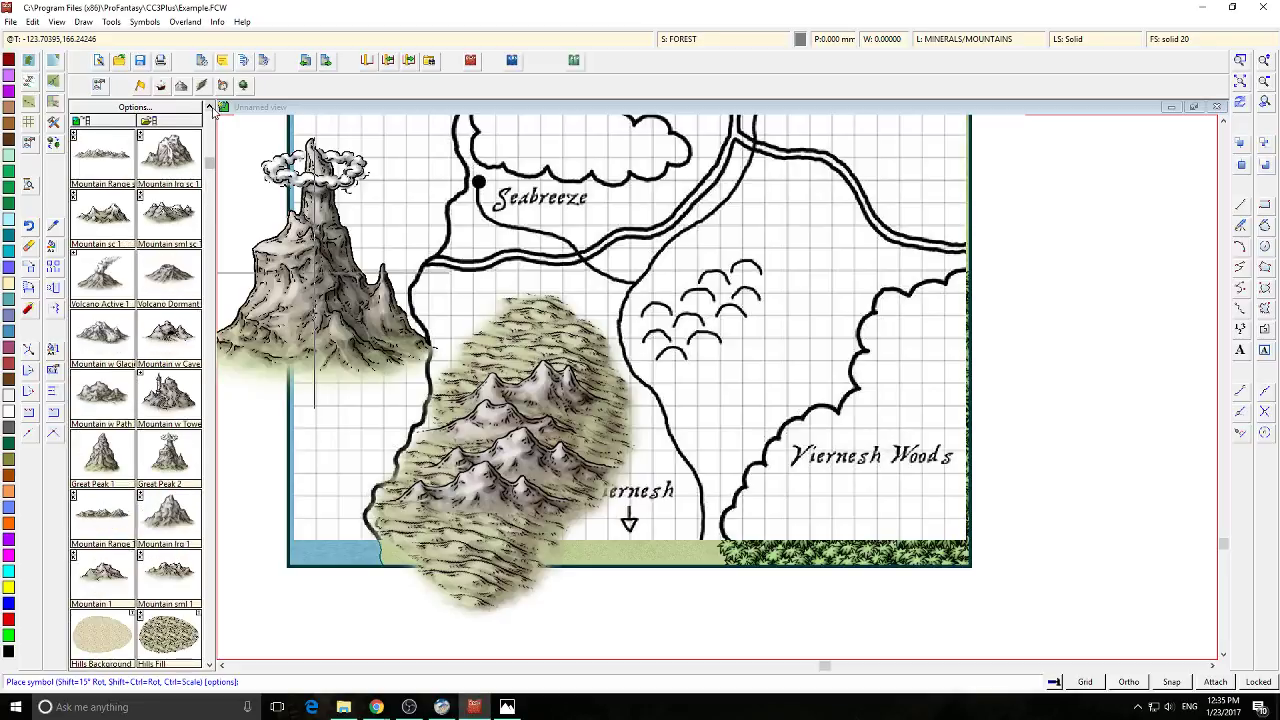
pyautogui.click(176, 207)
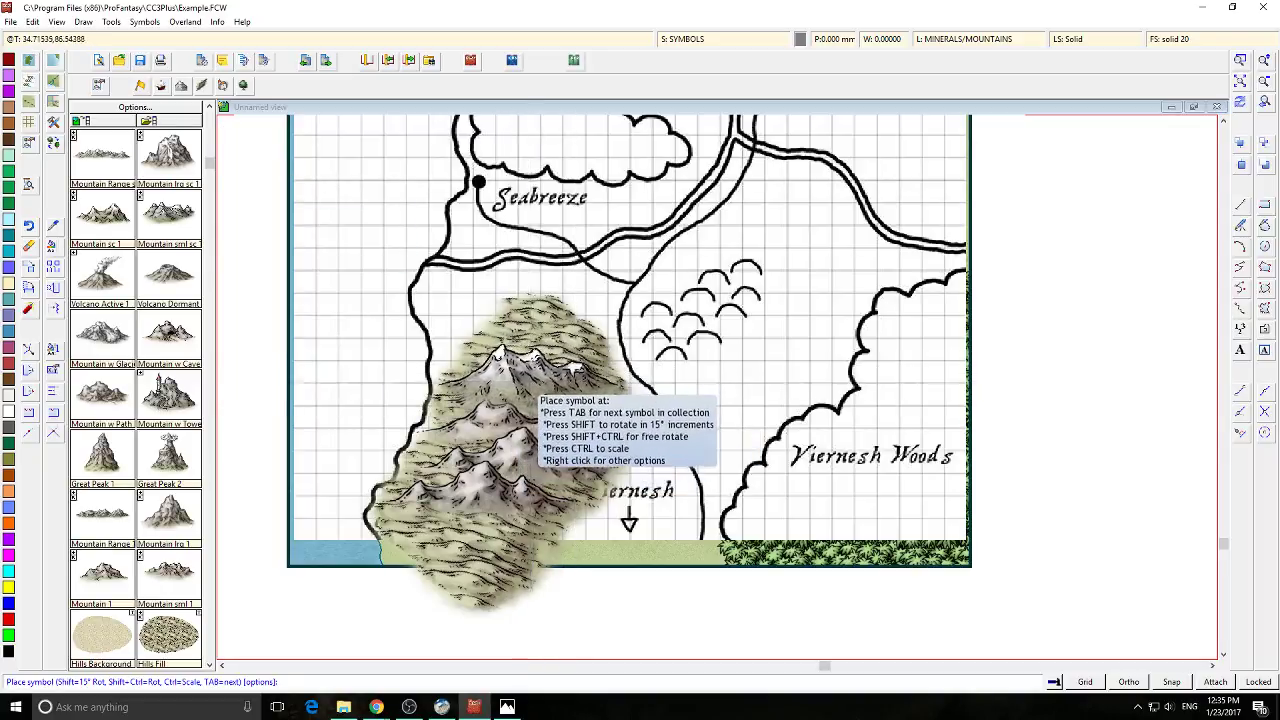
pyautogui.click(530, 410)
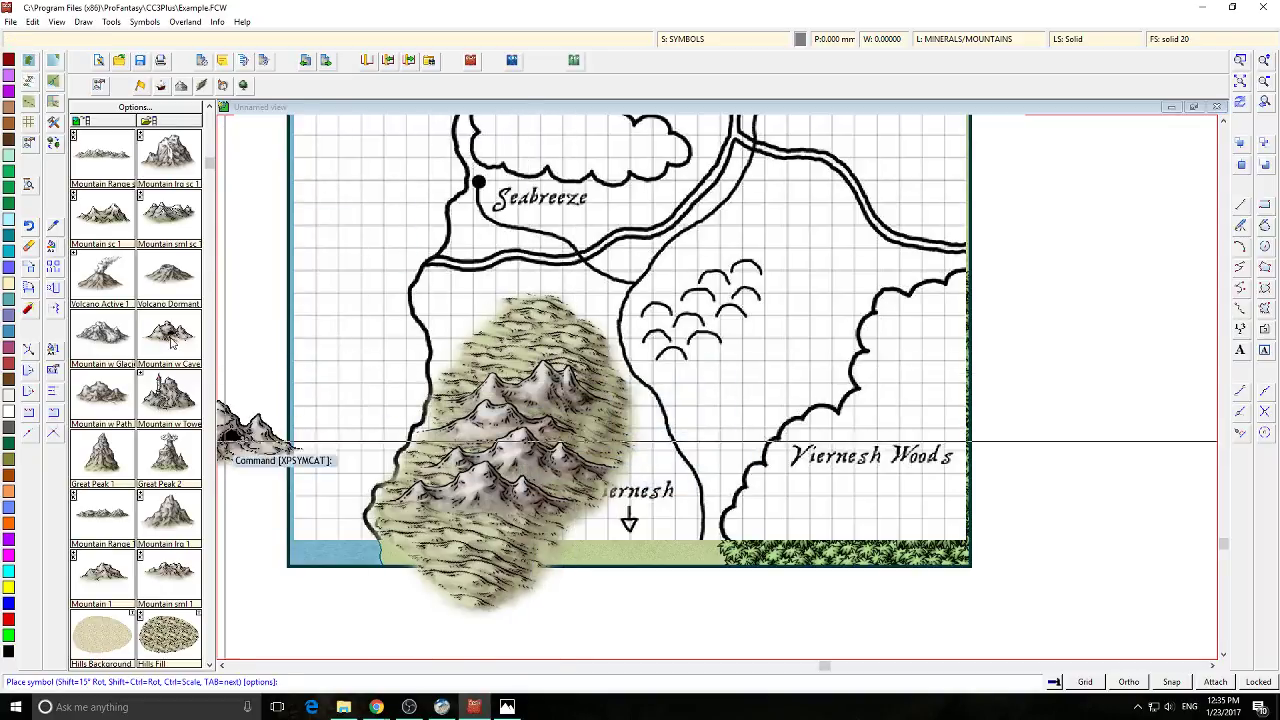
pyautogui.click(563, 435)
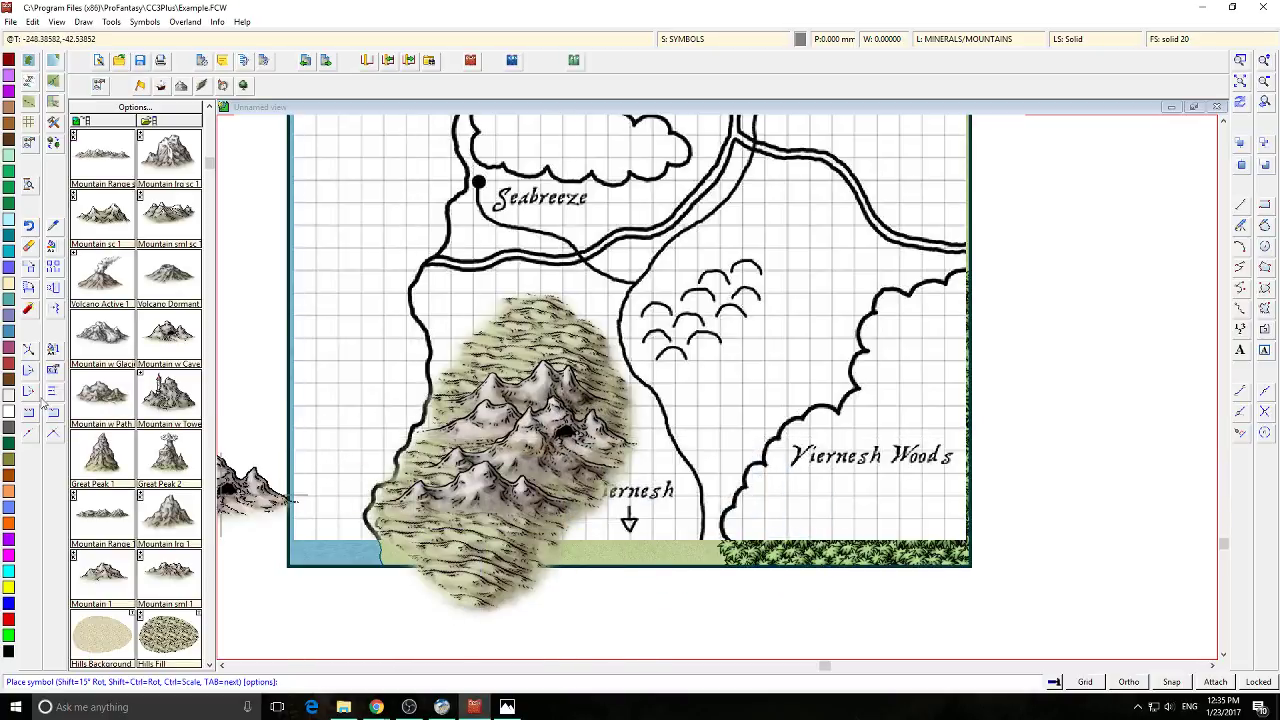
# Fill the rest of the foothills west of Viernesh with overlapping mountain symbols, including one cloud-ringed Great Peak 2 near the western side
pyautogui.click(167, 466)
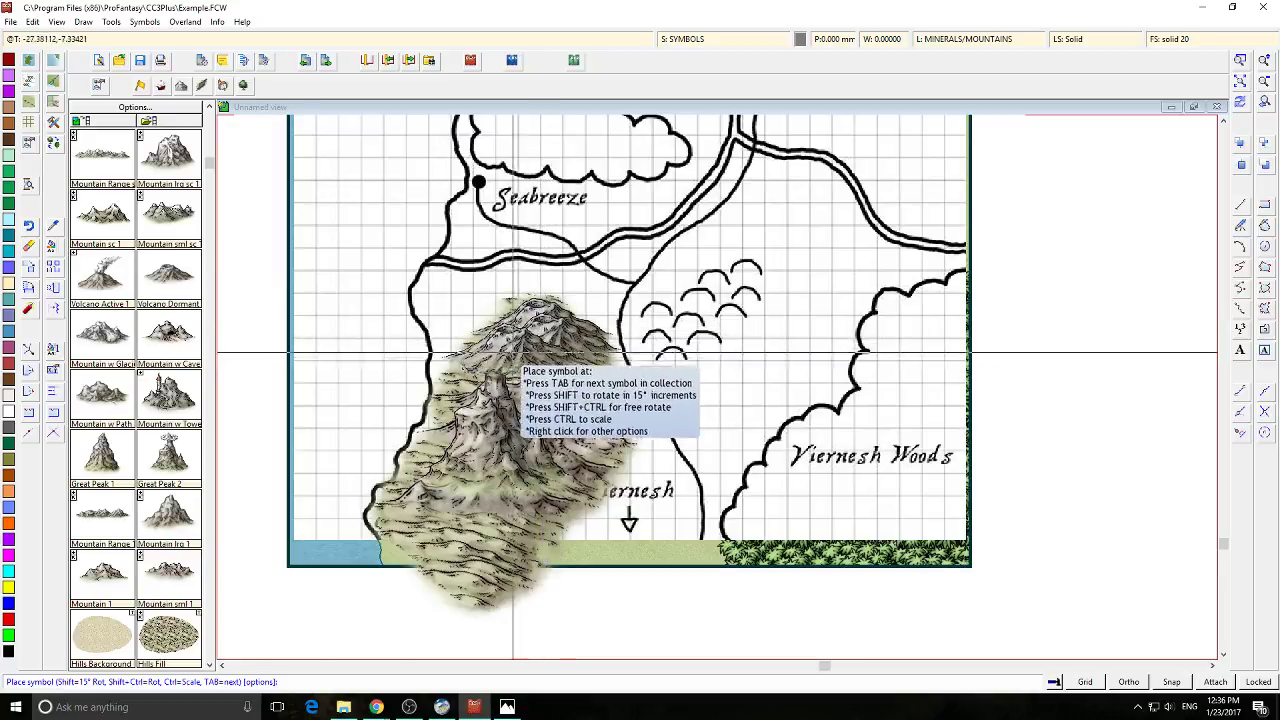
pyautogui.click(513, 352)
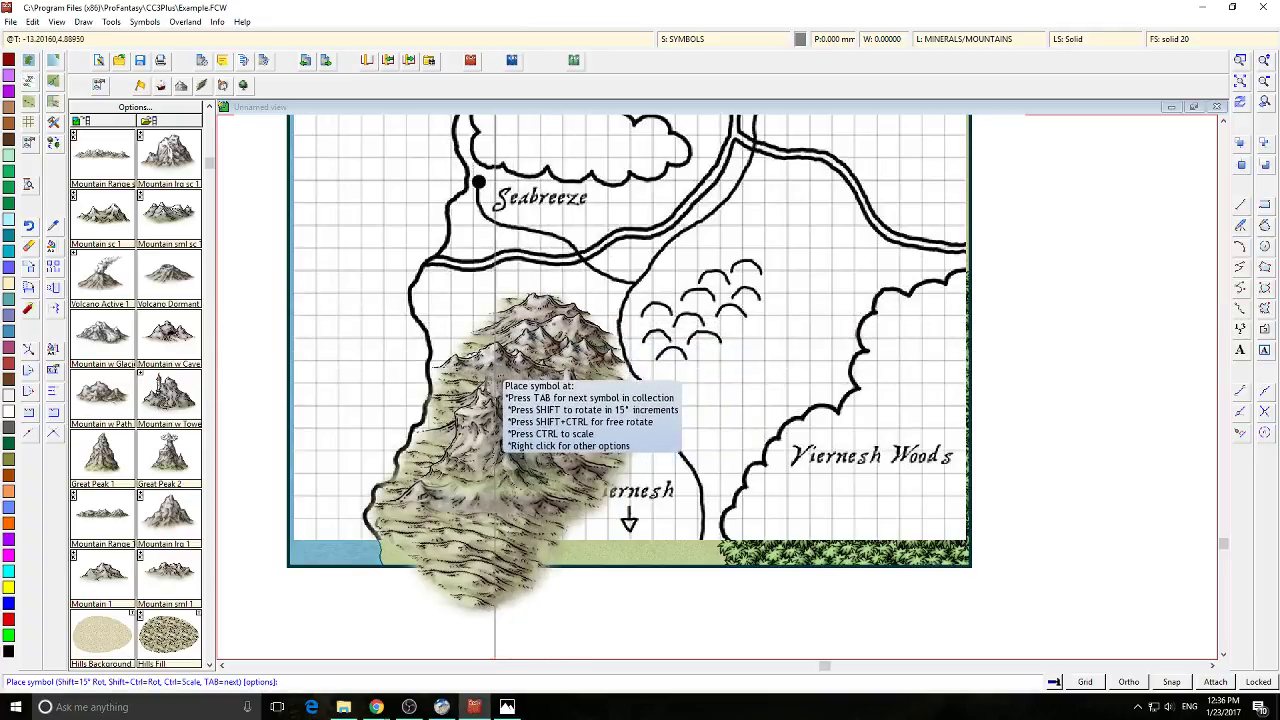
pyautogui.click(556, 395)
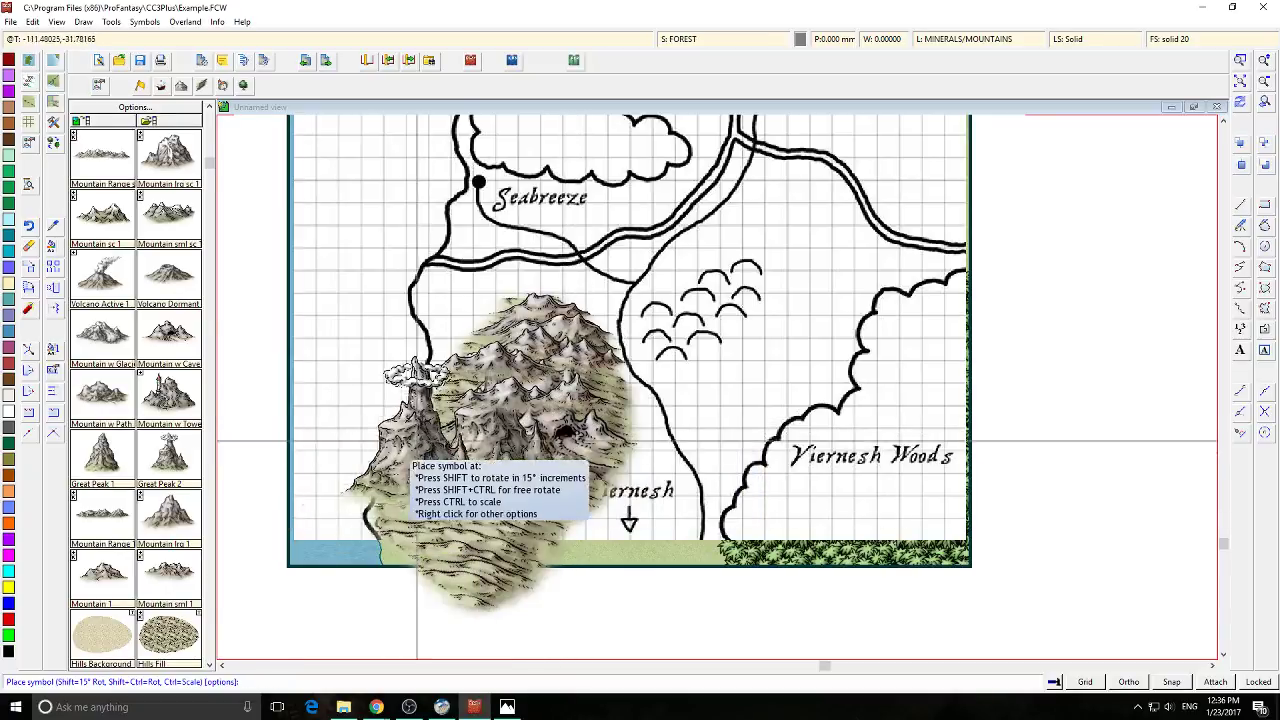
pyautogui.click(493, 421)
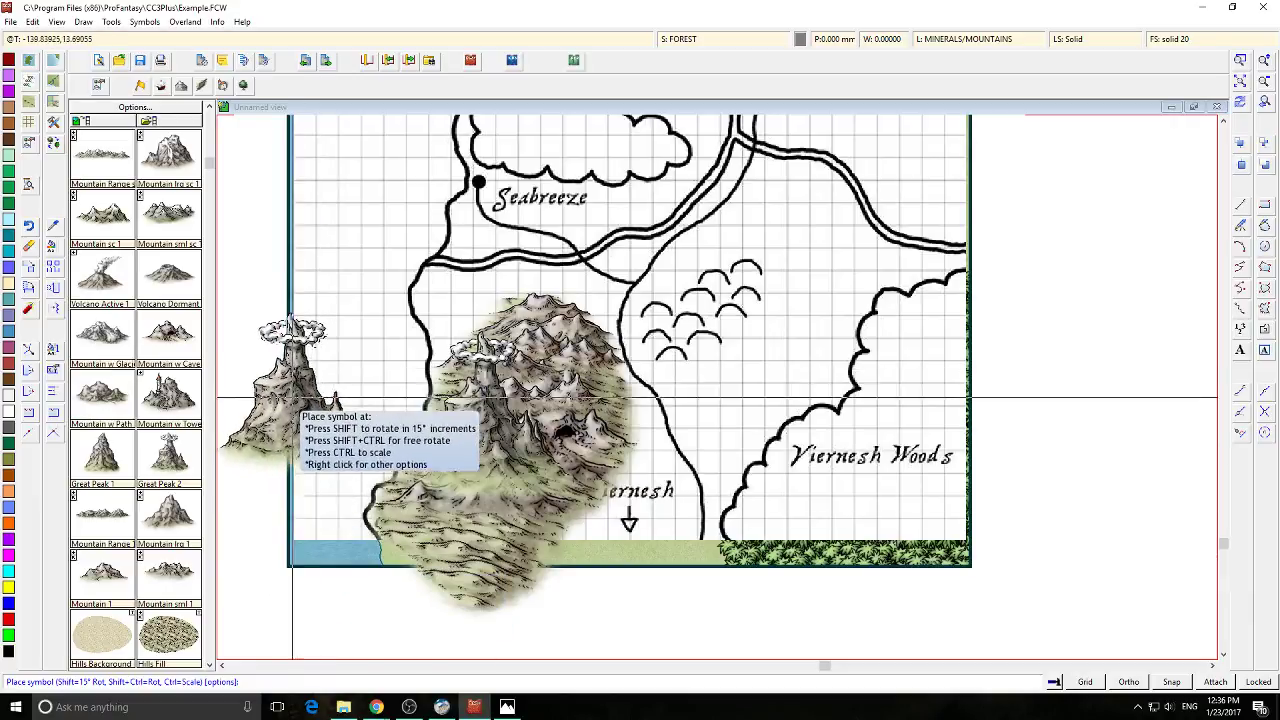
pyautogui.click(102, 155)
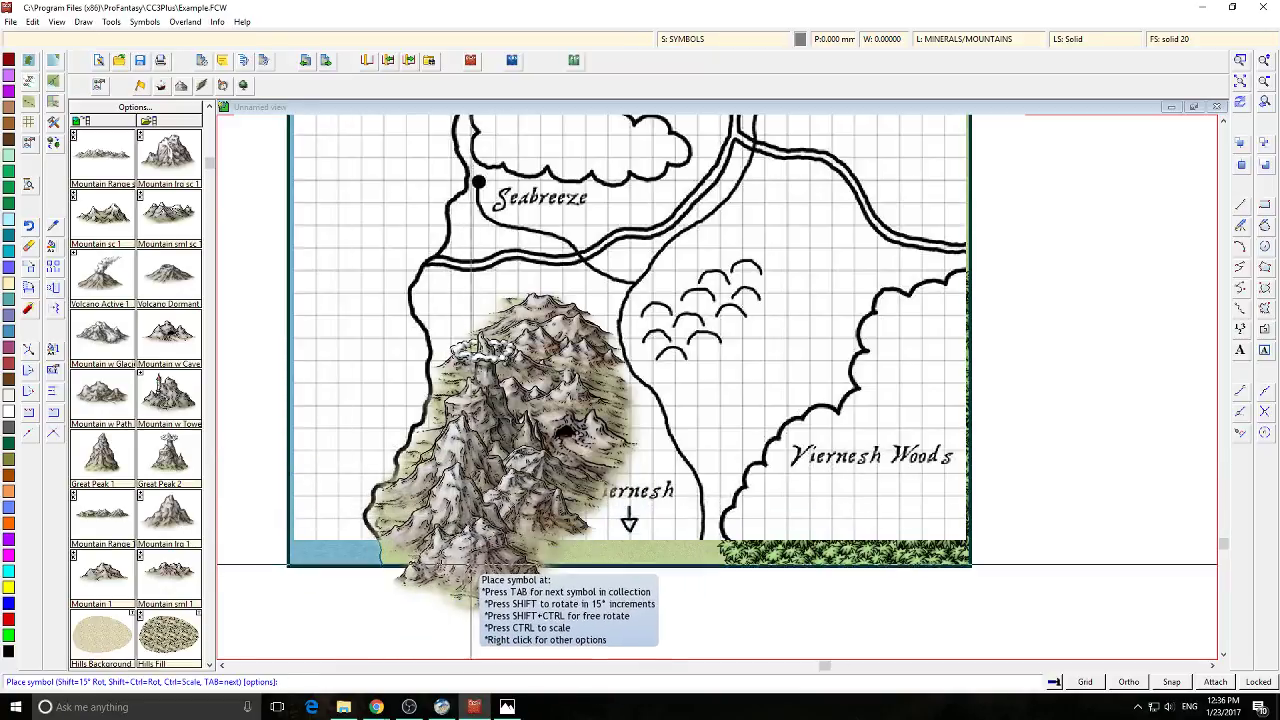
pyautogui.click(462, 578)
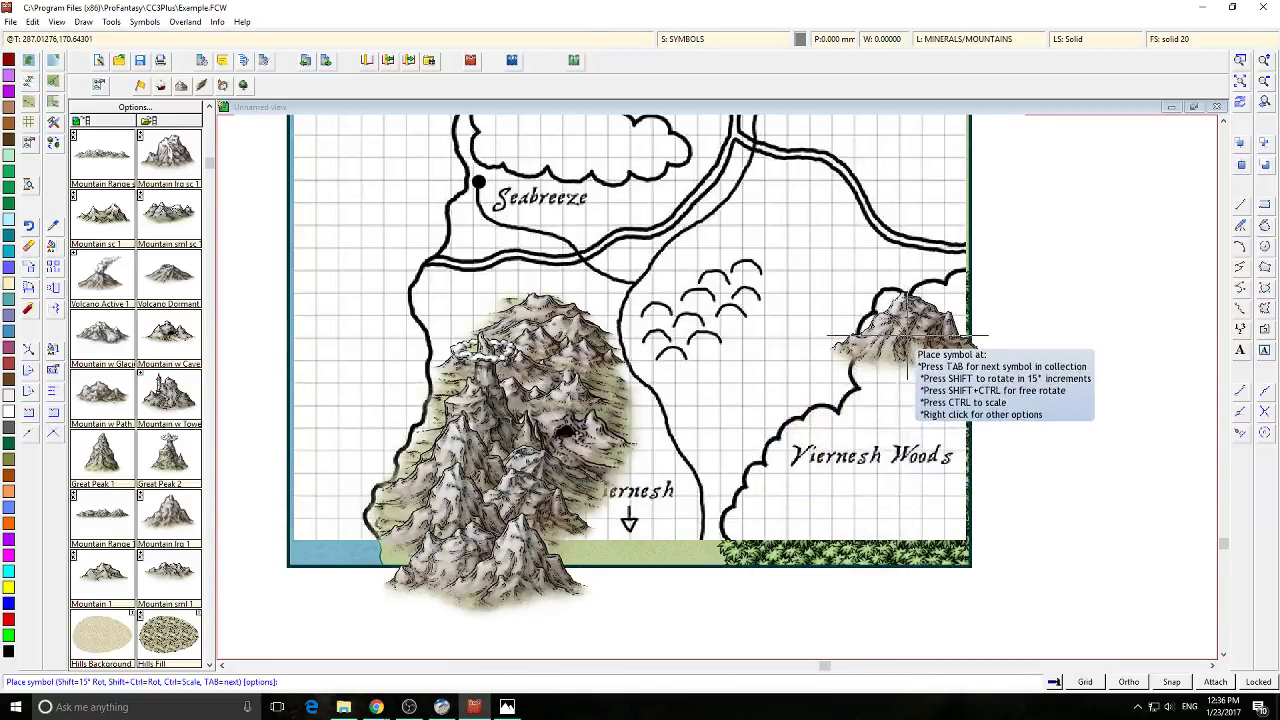
# Place a City Walled symbol from the structures catalog on the Stonewall dot
pyautogui.scroll(-2, 850, 380)
pyautogui.scroll(1, 740, 237)
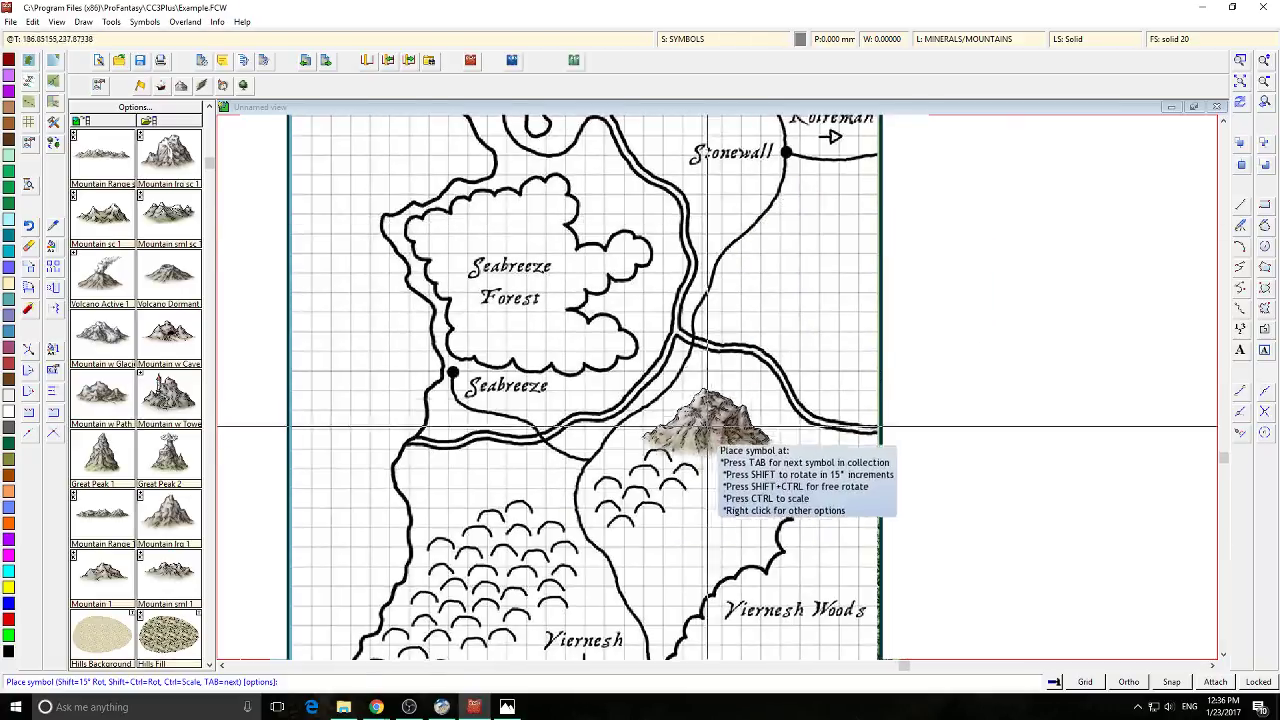
pyautogui.scroll(-1, 722, 393)
pyautogui.scroll(1, 735, 250)
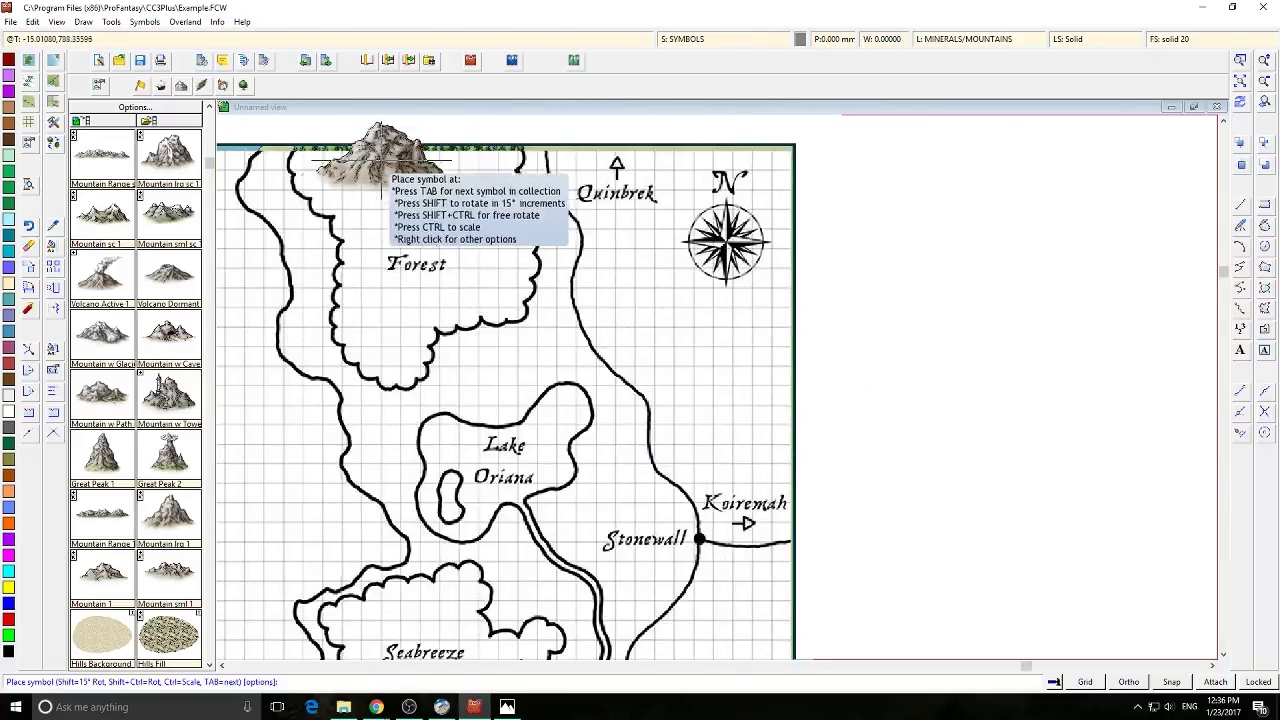
pyautogui.click(225, 87)
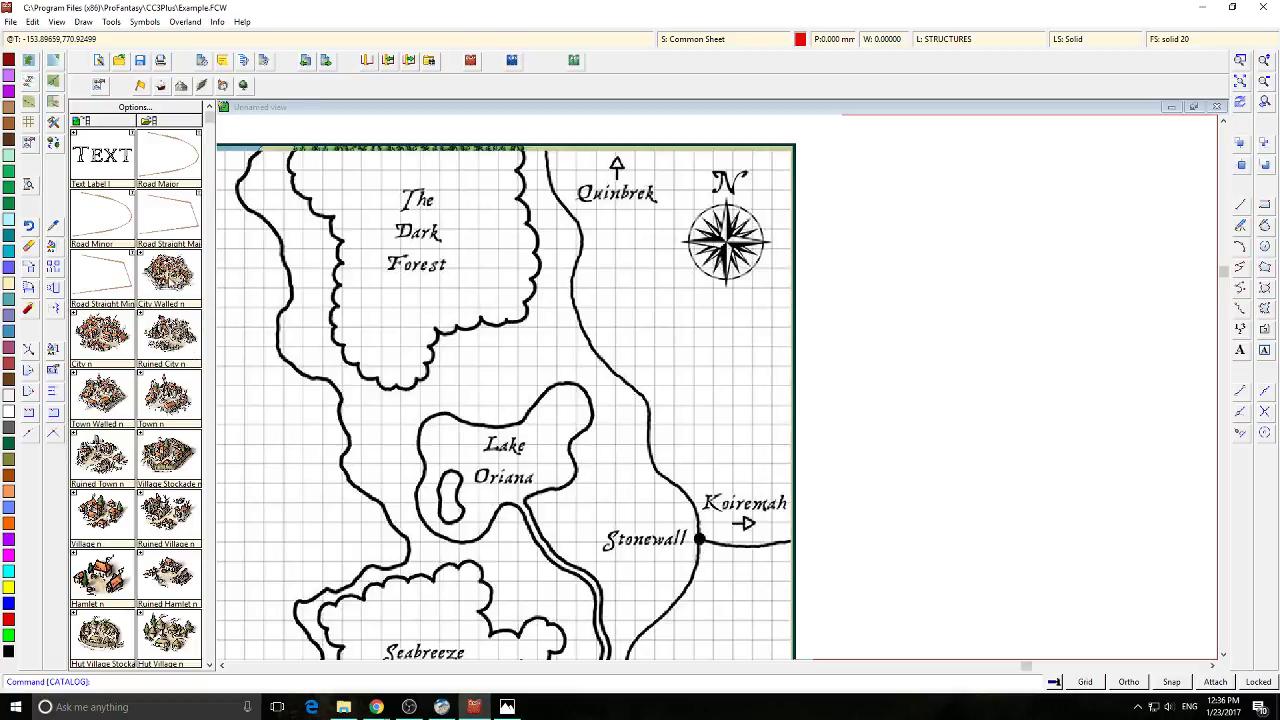
pyautogui.click(169, 274)
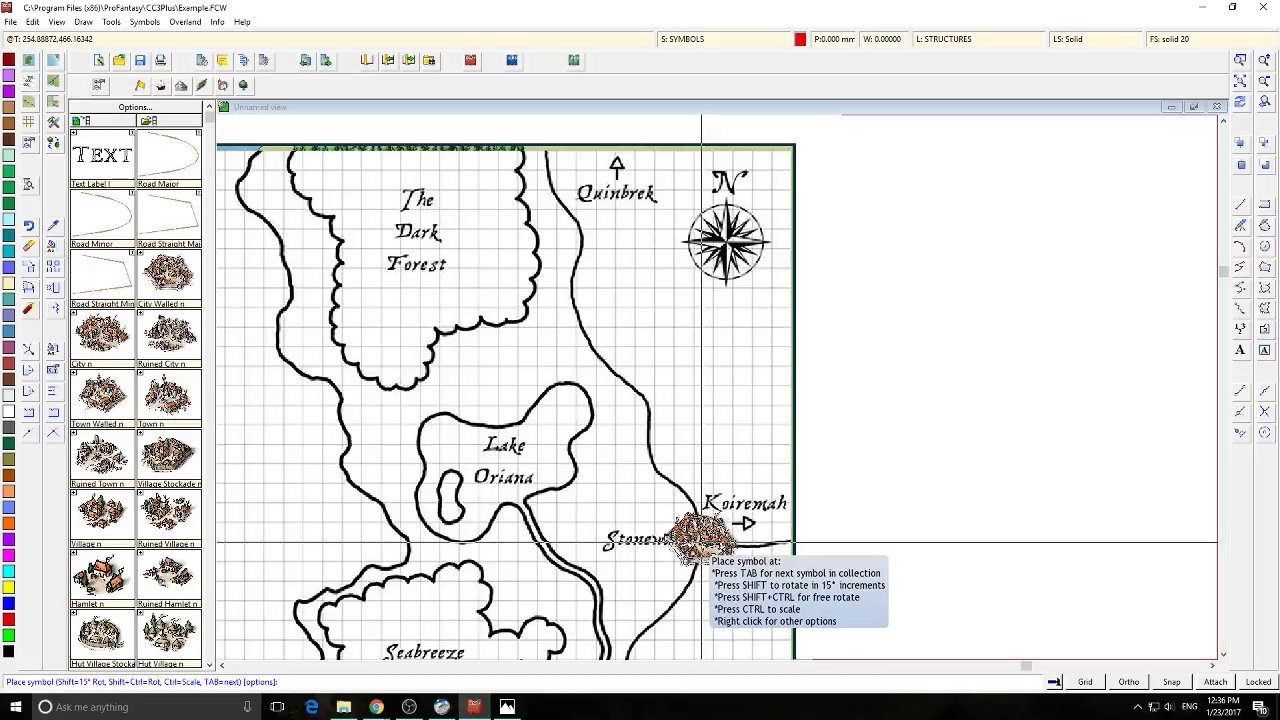
# Place a small settlement symbol, rescaled to fit, on the Seabreeze dot south of Seabreeze Forest
pyautogui.scroll(-1, 514, 223)
pyautogui.scroll(1, 362, 514)
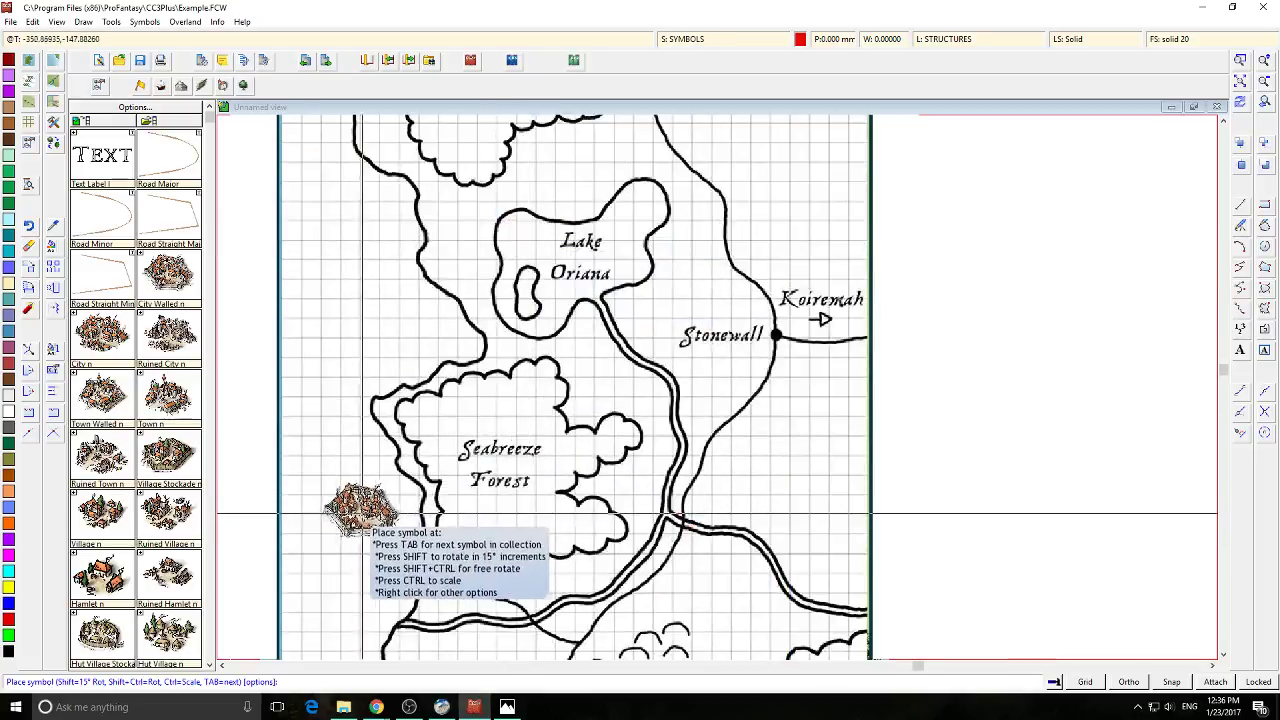
pyautogui.moveTo(362, 514); pyautogui.dragTo(481, 344)
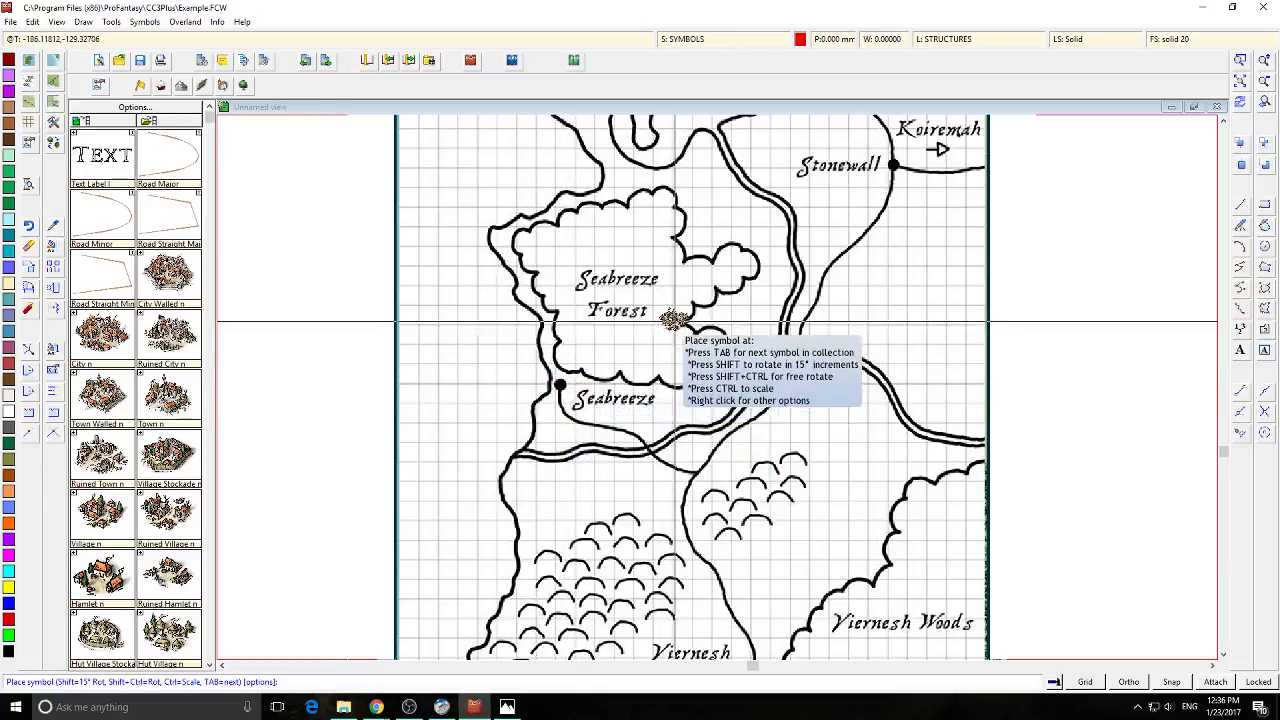
pyautogui.moveTo(675, 321); pyautogui.dragTo(630, 465)
pyautogui.press('ctrl')
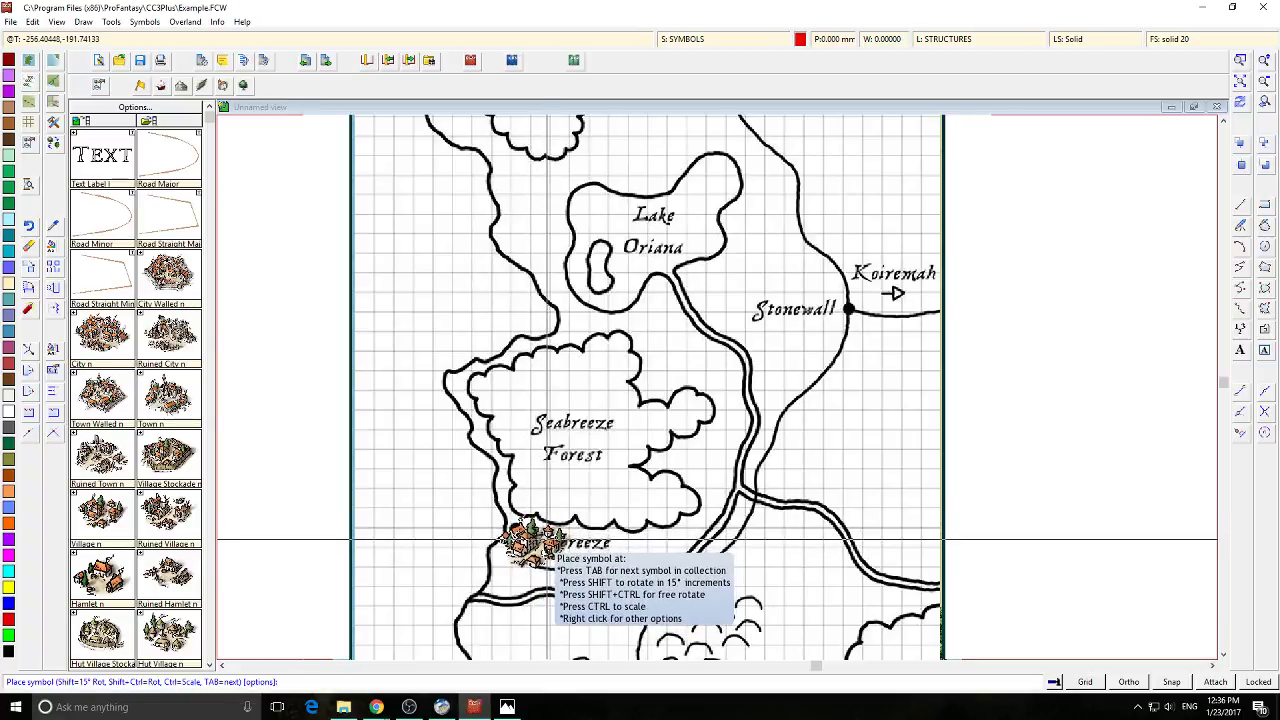
pyautogui.click(536, 548)
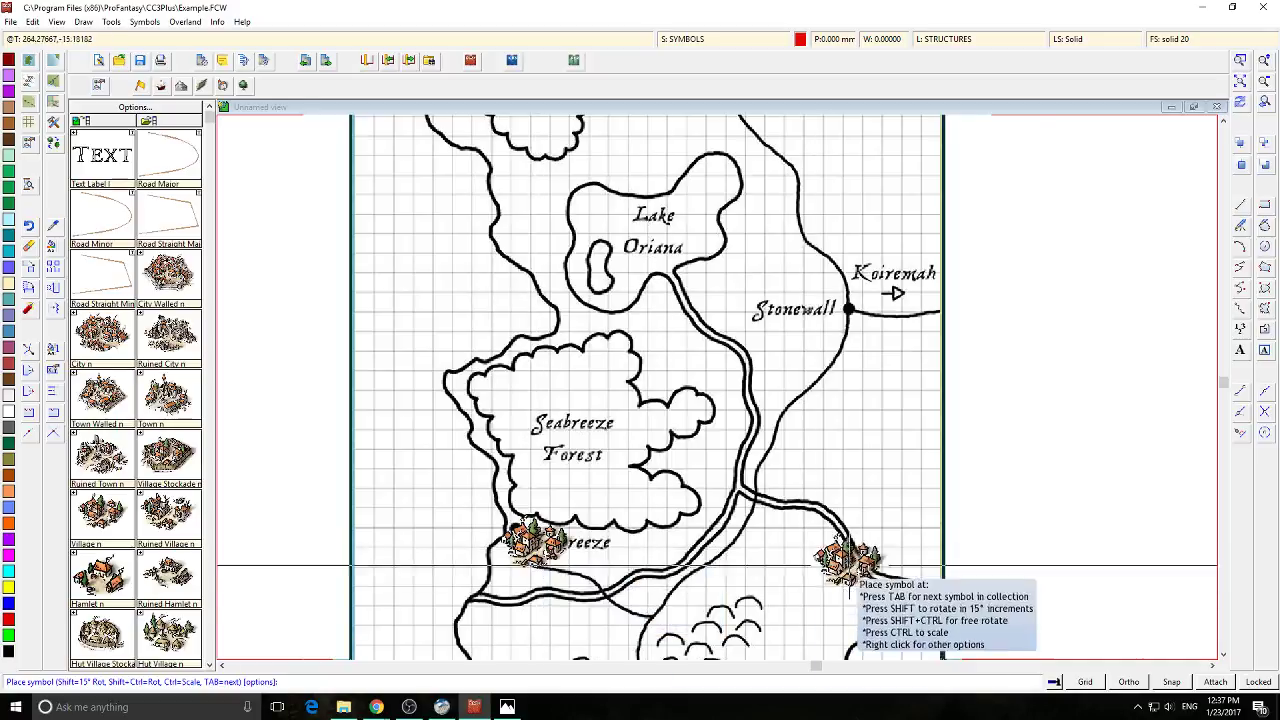
pyautogui.scroll(2, 634, 337)
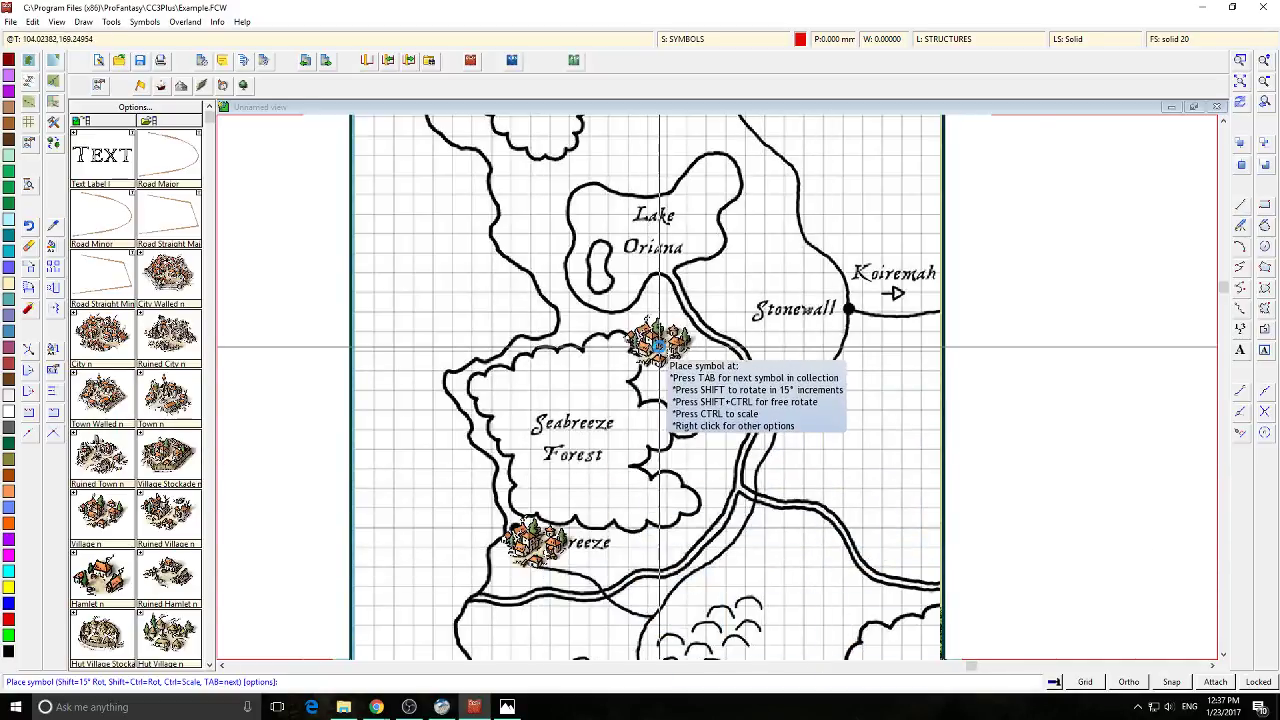
pyautogui.scroll(-2, 628, 330)
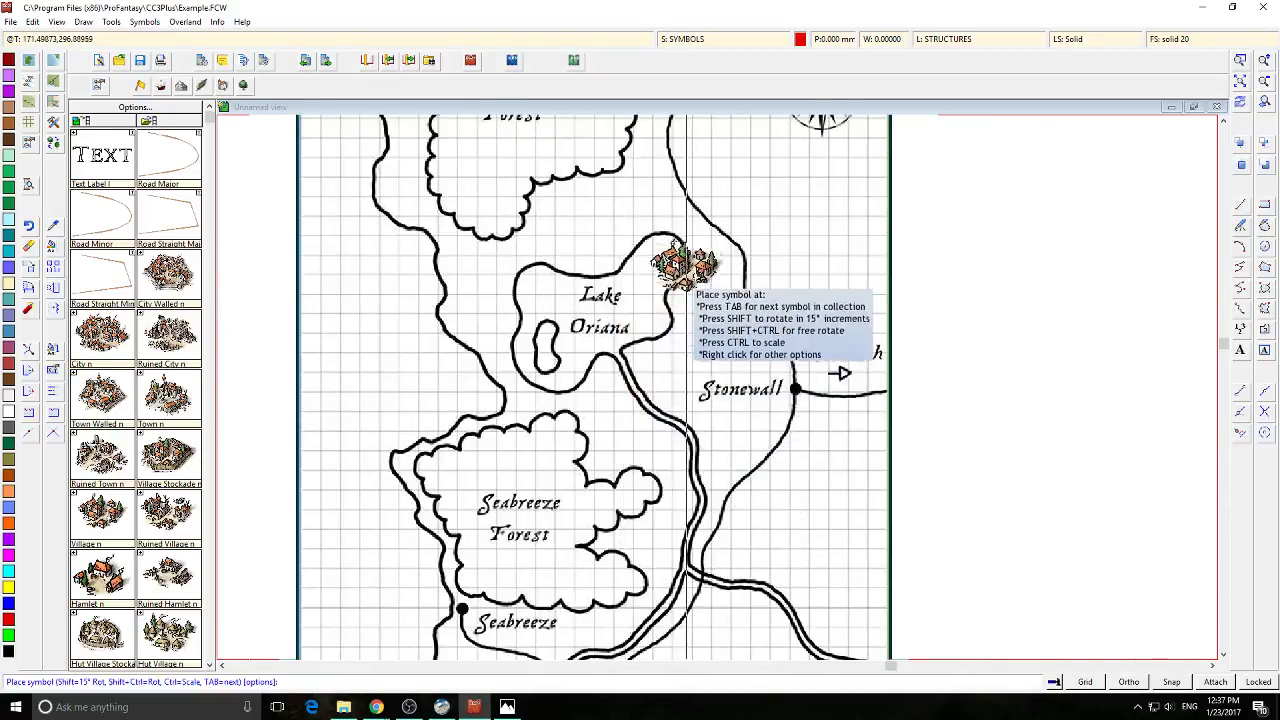
pyautogui.middleClick(646, 545)
pyautogui.middleClick(666, 516)
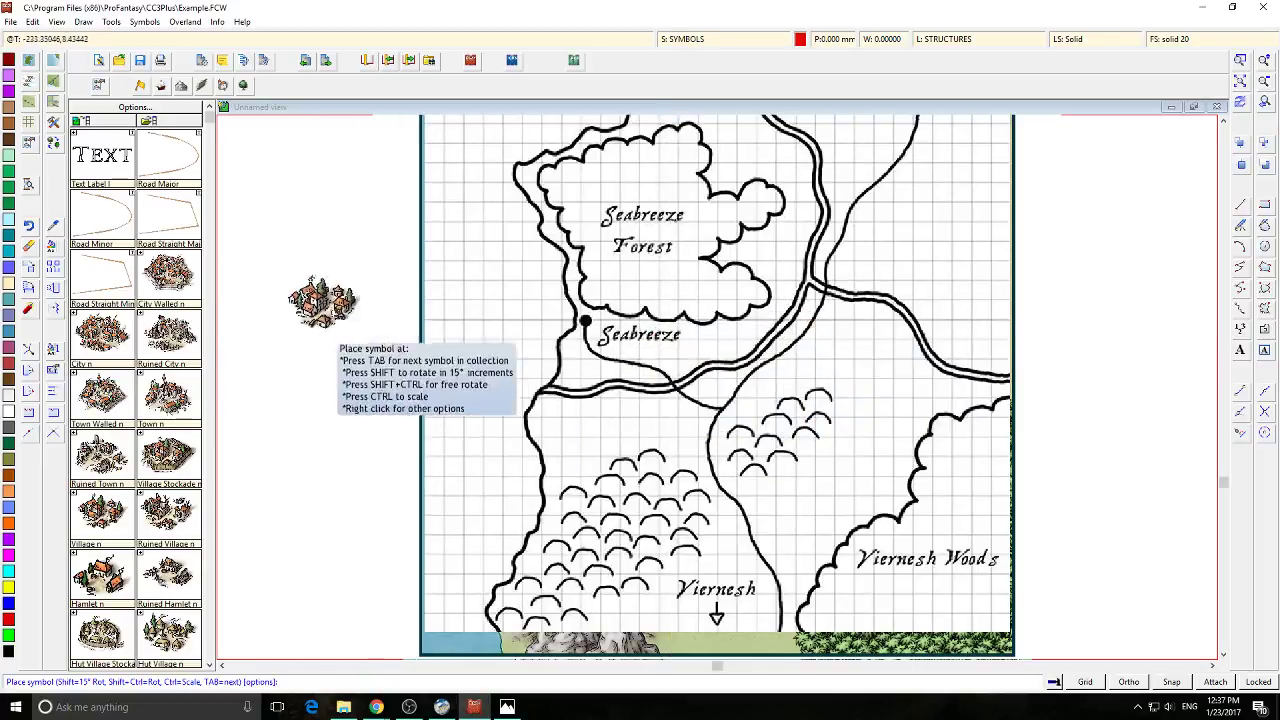
pyautogui.click(53, 63)
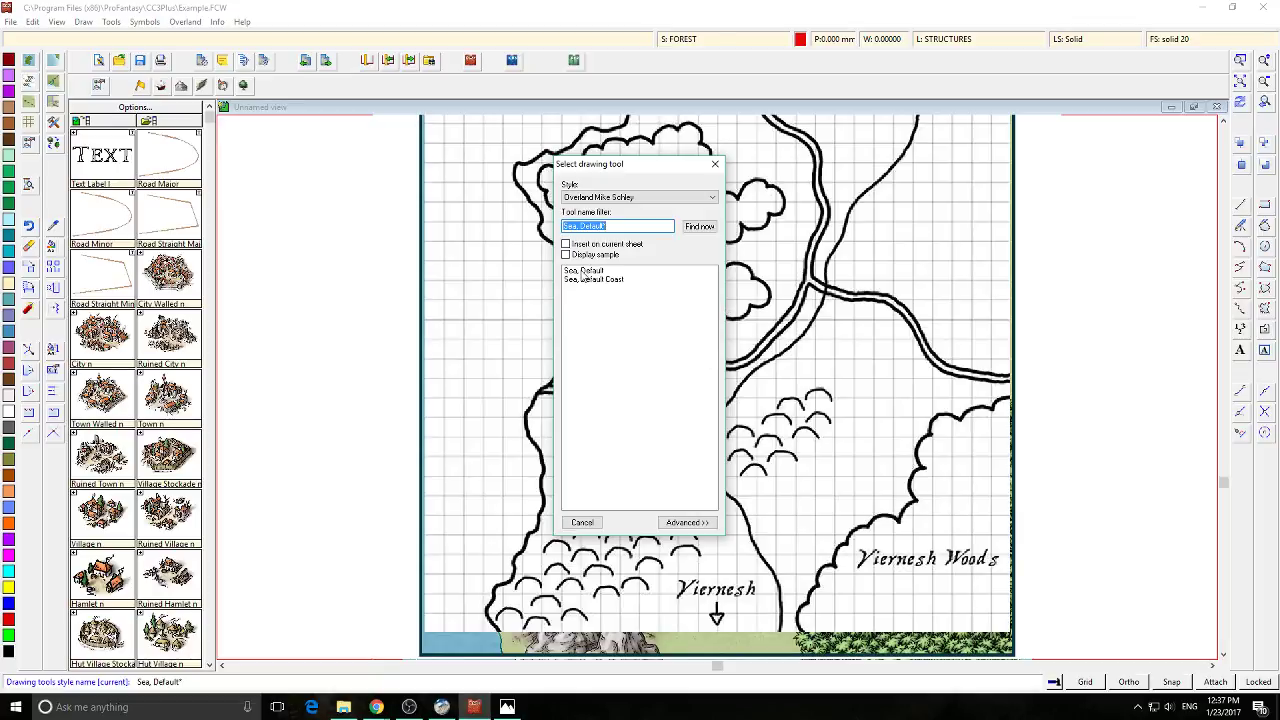
pyautogui.doubleClick(583, 272)
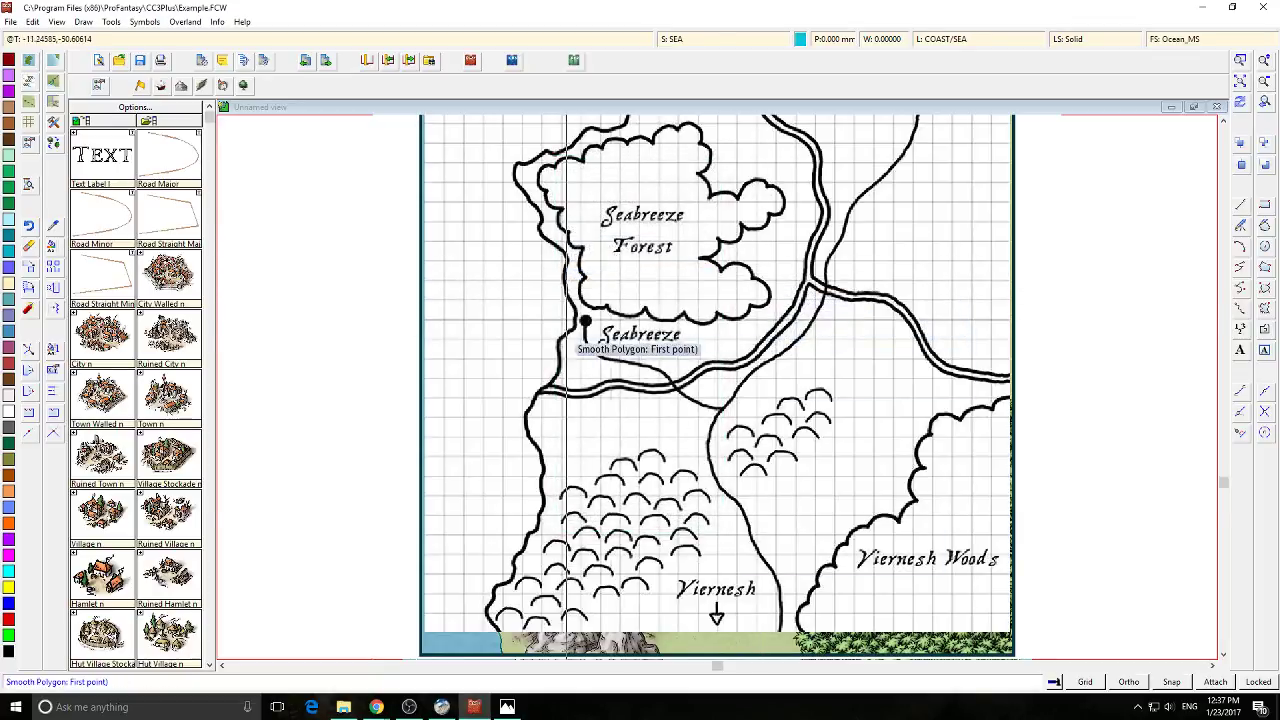
pyautogui.press('Up')
pyautogui.press('Up')
pyautogui.press('Right')
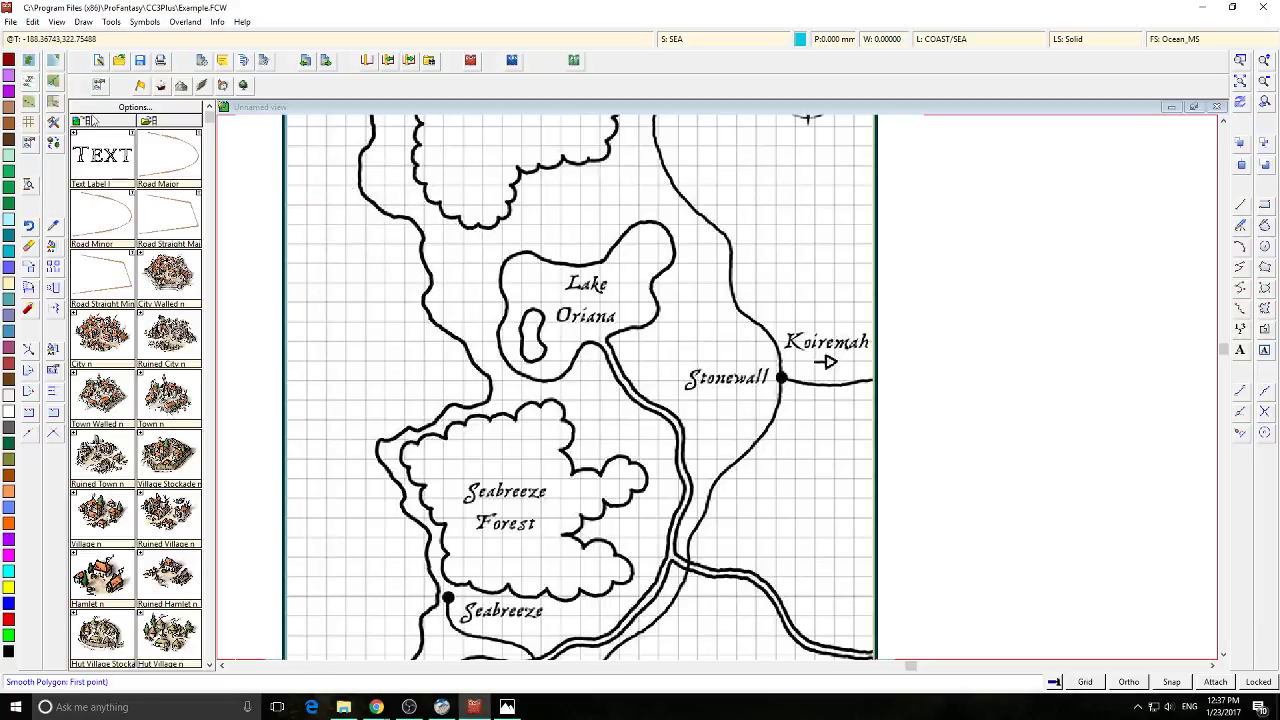
# Using the Sea, Default Coast tool, trace Lake Oriana's northeastern shore and the river's eastern bank to the map's eastern edge
pyautogui.click(53, 60)
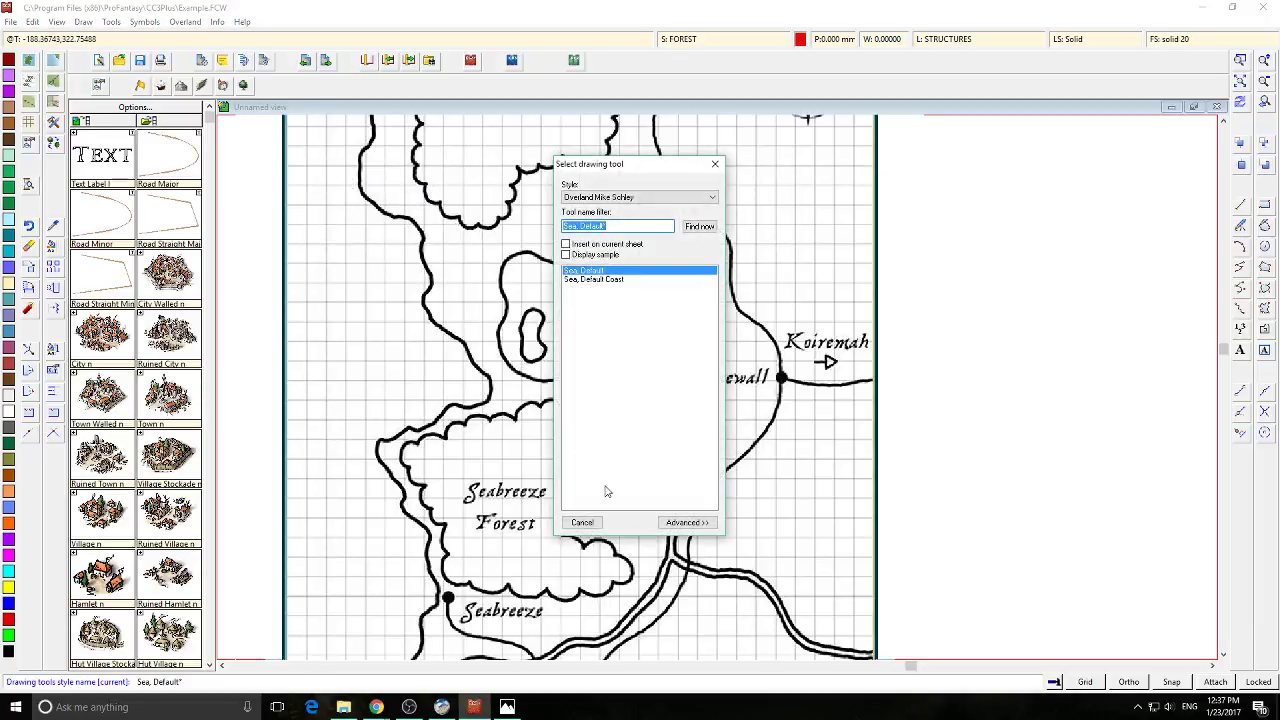
pyautogui.doubleClick(605, 280)
pyautogui.click(562, 261)
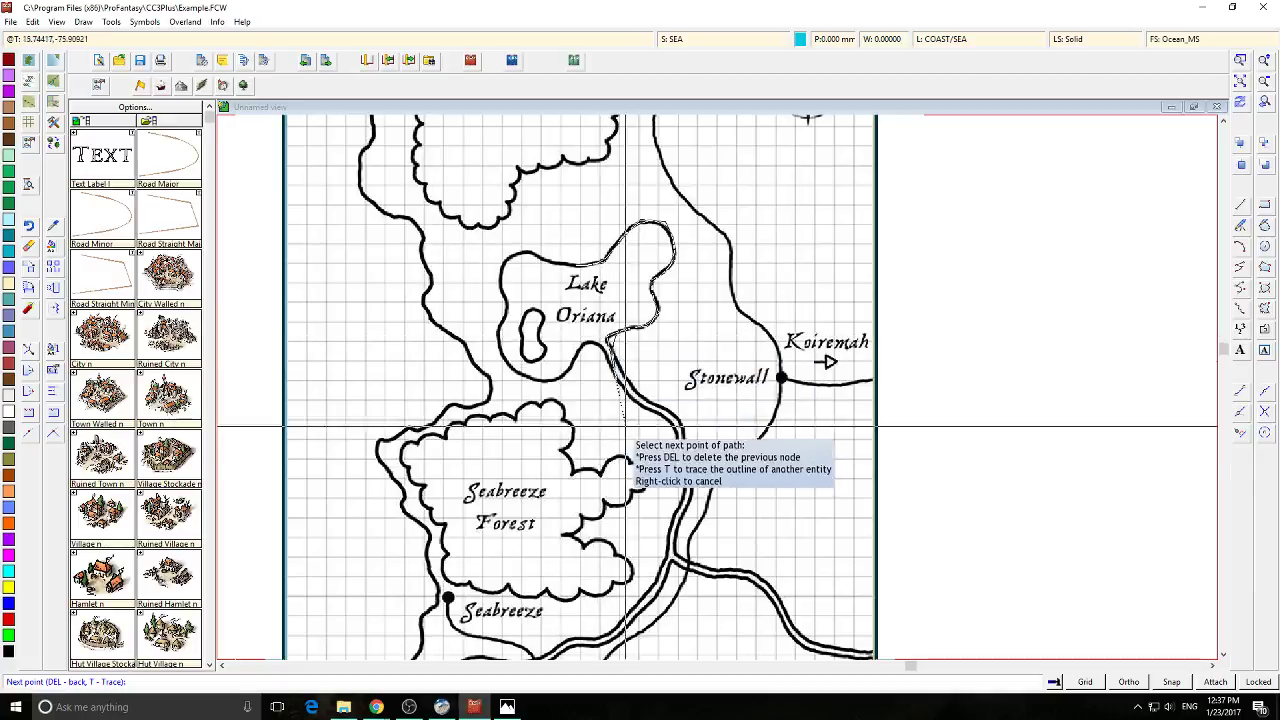
pyautogui.scroll(-3, 695, 298)
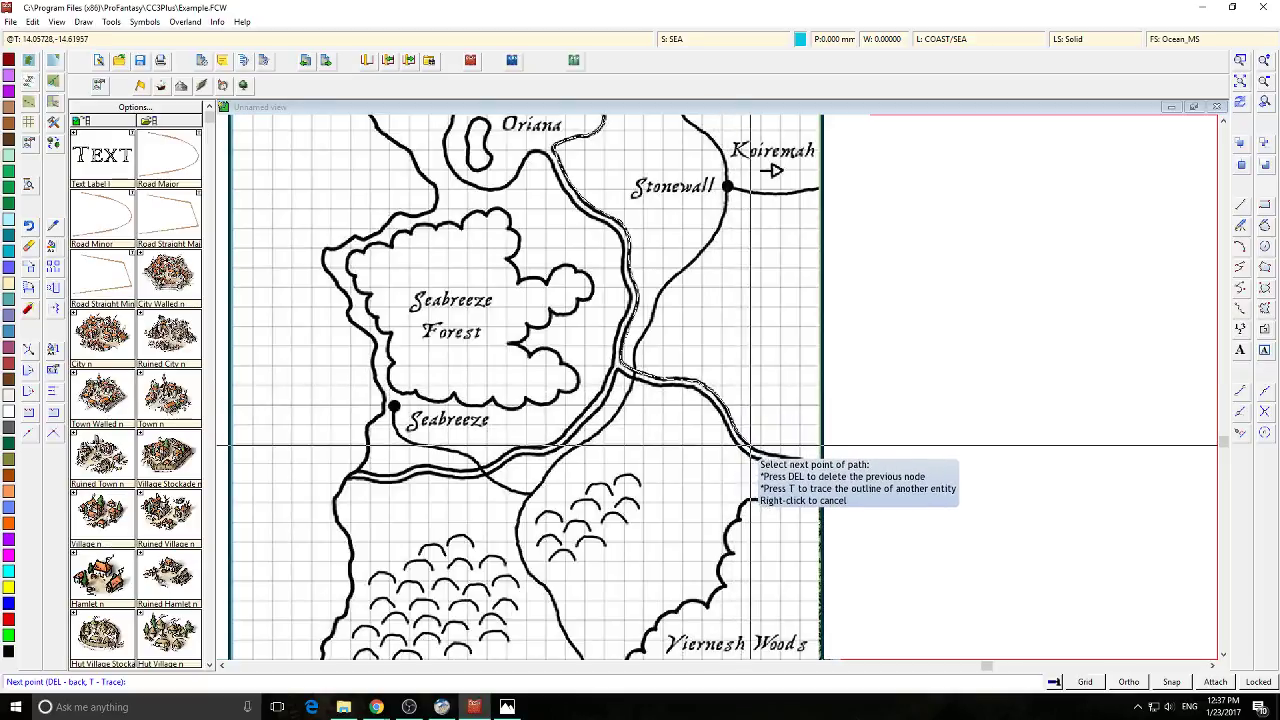
pyautogui.click(819, 462)
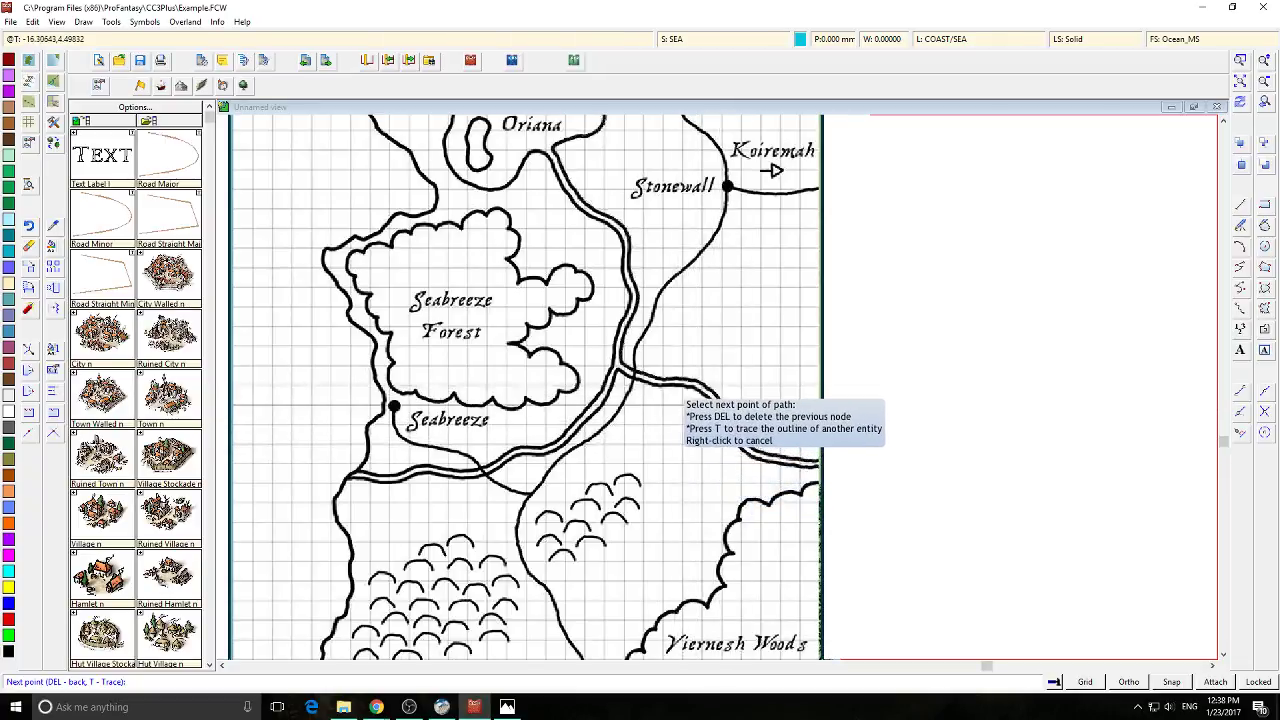
# Continue the sea outline back to the river fork and along the southwestern branch's southern bank to the western coast
pyautogui.click(620, 371)
pyautogui.click(613, 386)
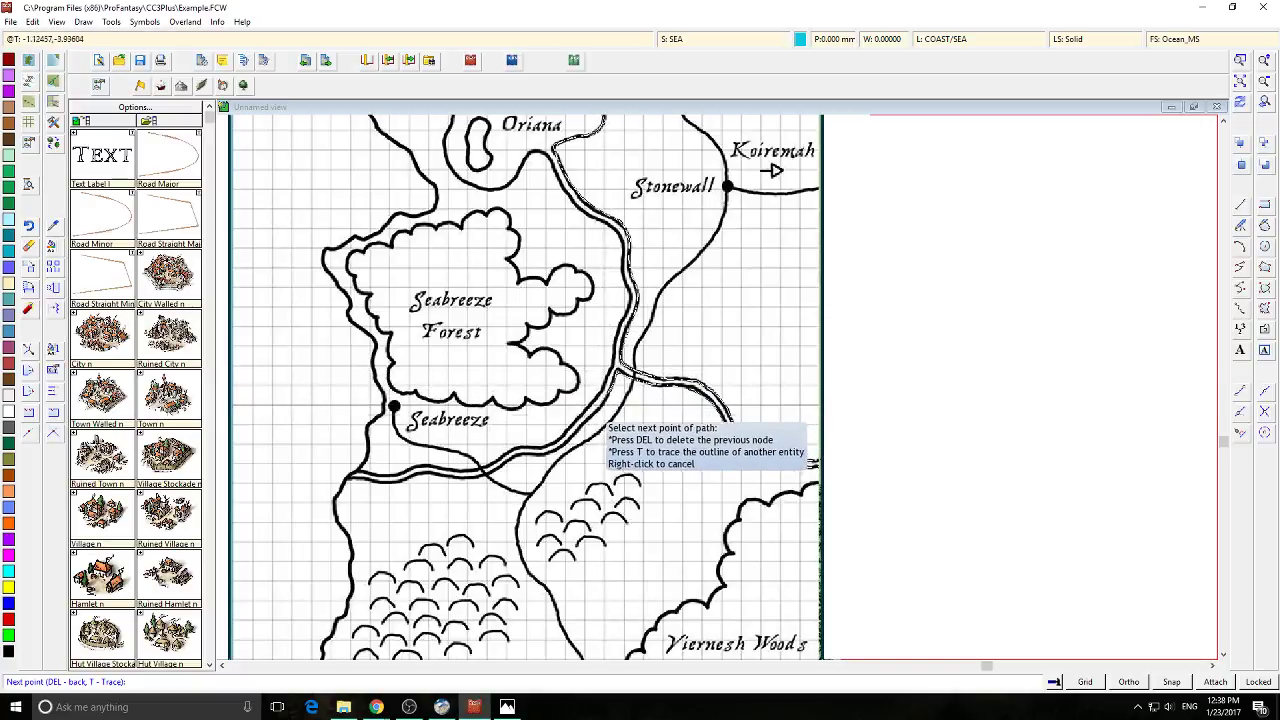
pyautogui.click(577, 427)
pyautogui.moveTo(538, 459); pyautogui.dragTo(677, 324)
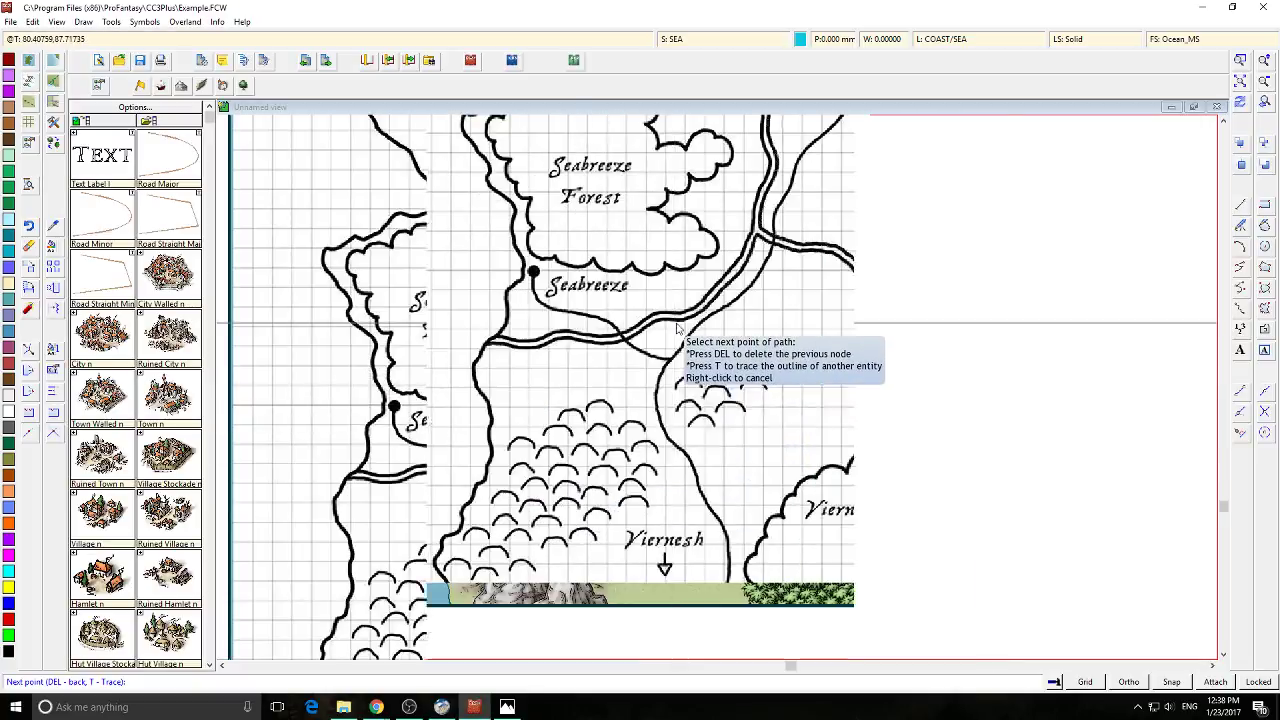
pyautogui.click(696, 317)
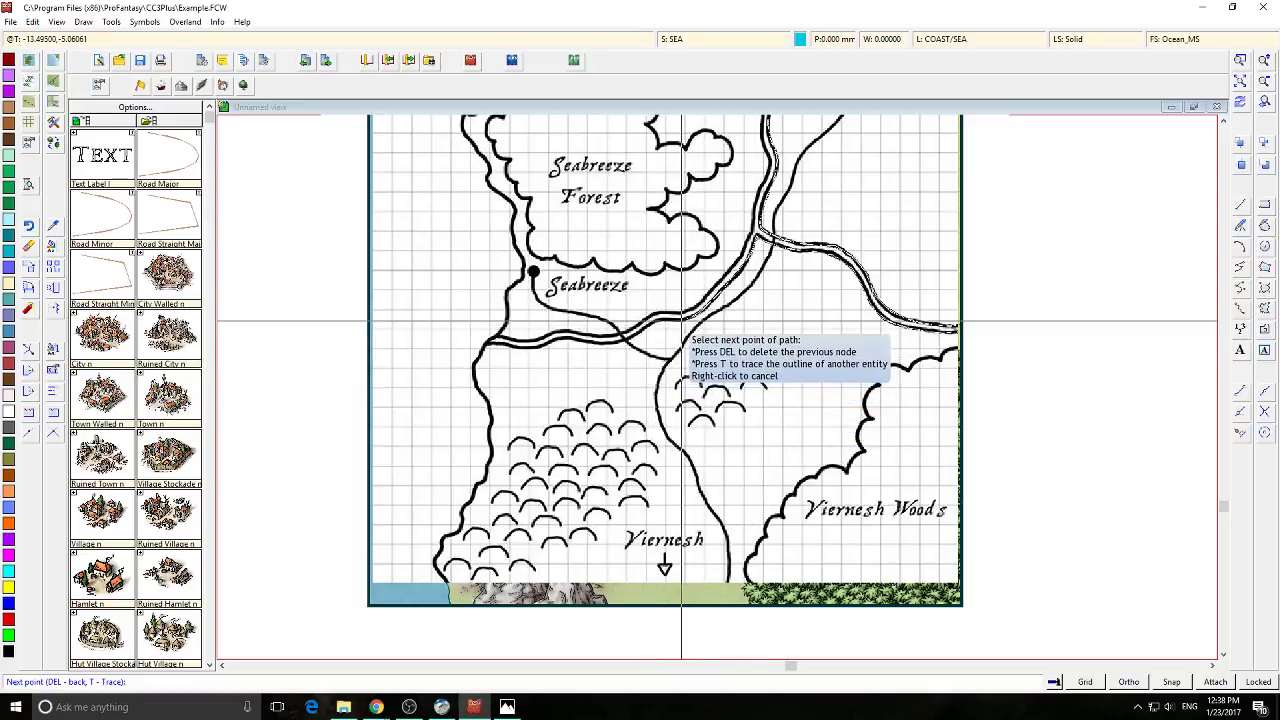
pyautogui.click(647, 326)
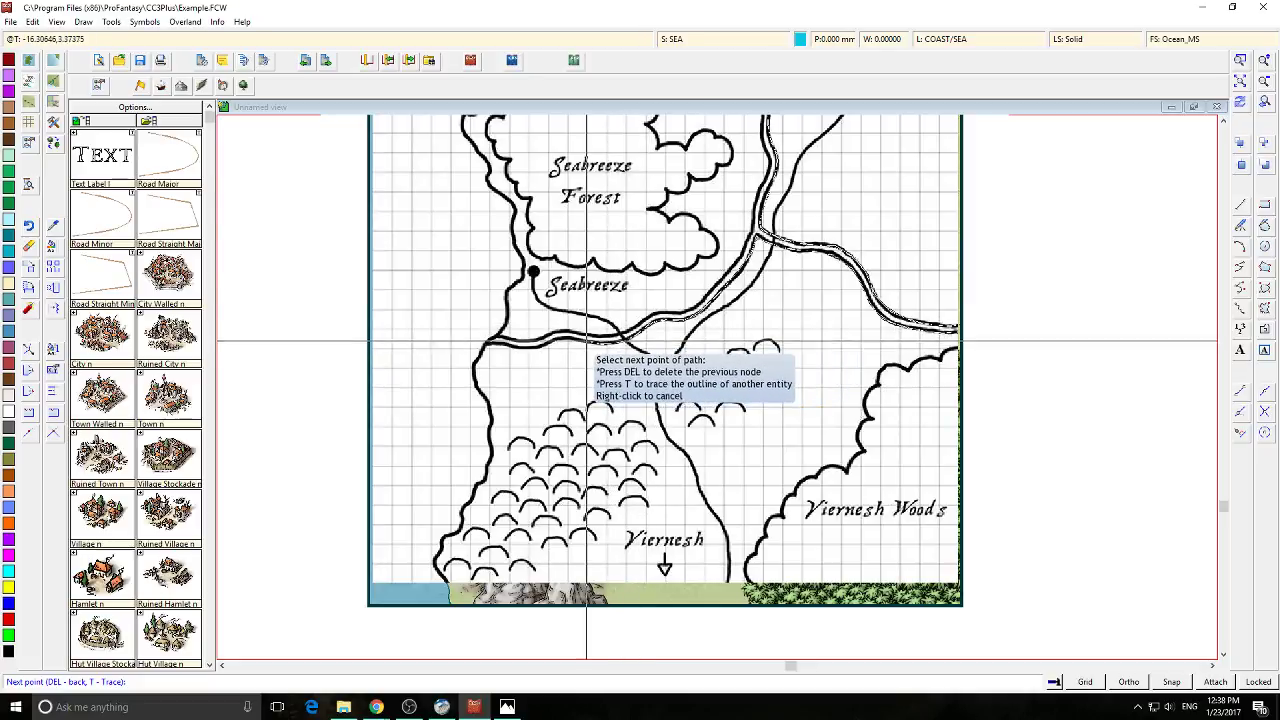
pyautogui.click(556, 342)
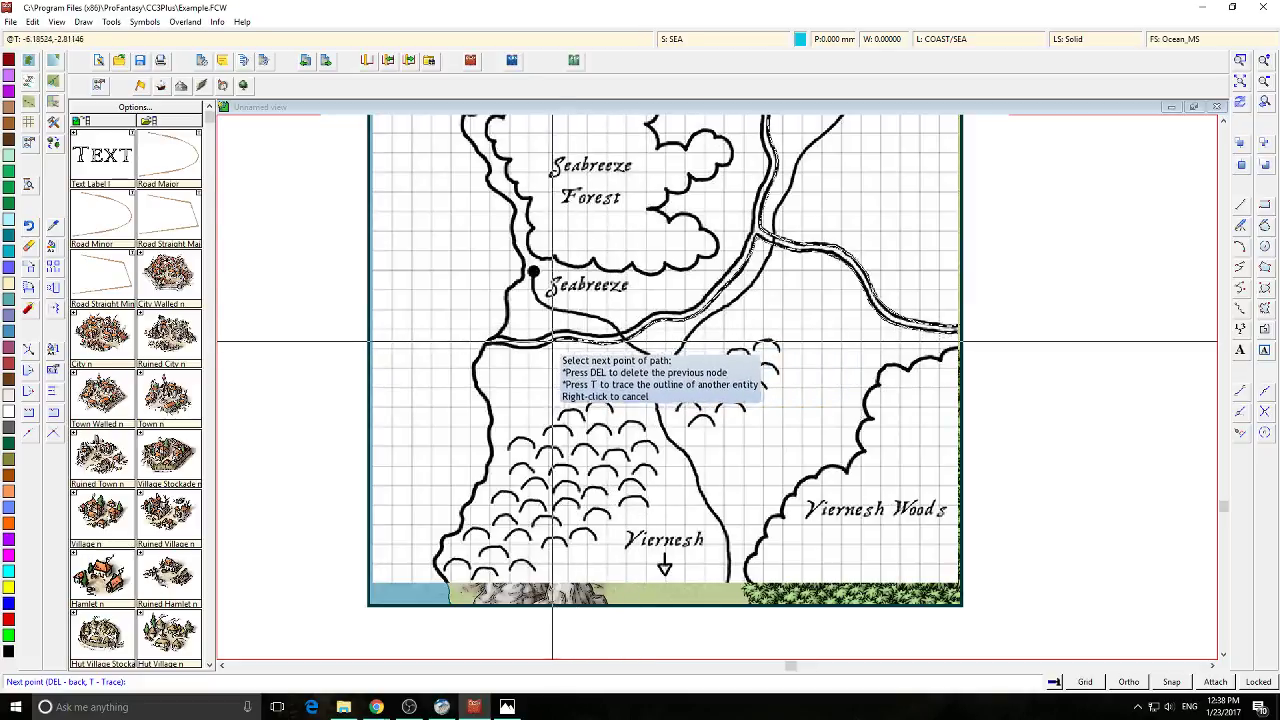
pyautogui.click(484, 343)
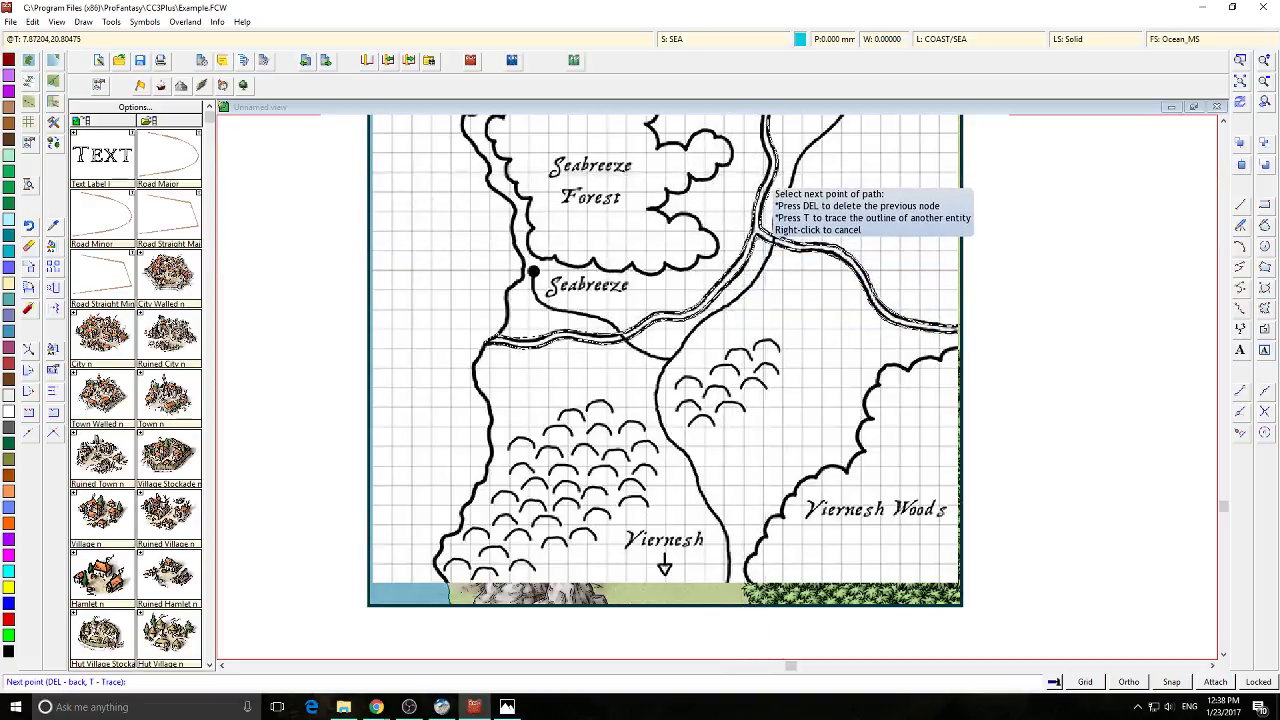
# Trace the river's western bank back north and around Lake Oriana's southern and western shores to complete the water polygon
pyautogui.click(774, 151)
pyautogui.middleClick(777, 148)
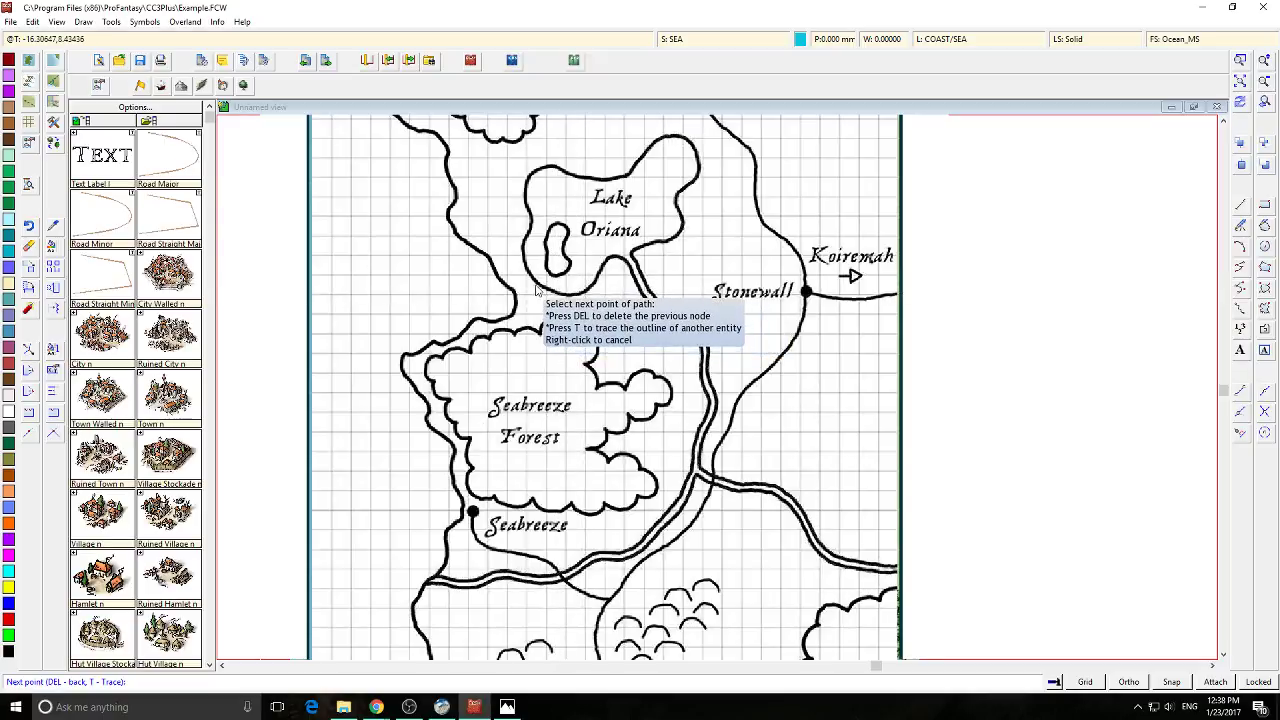
pyautogui.click(522, 176)
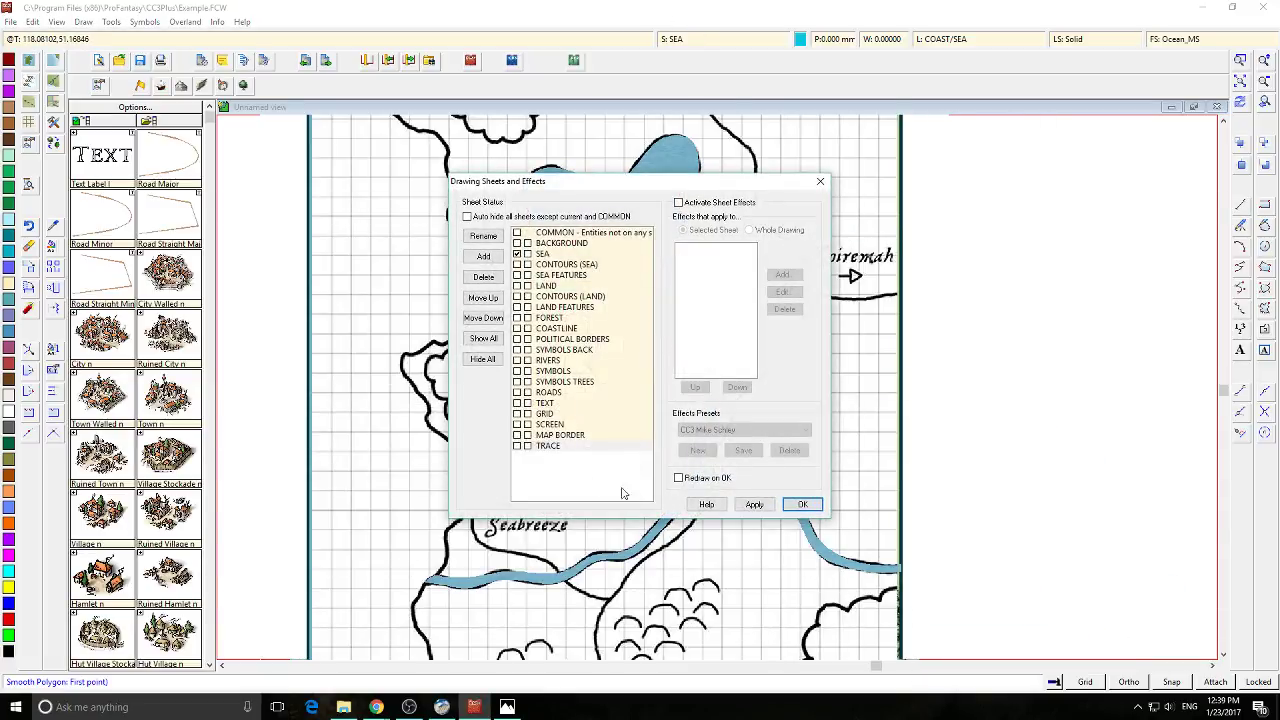
# Hide the TRACE sheet and isolate the SEA sheet by auto-hiding all sheets except the current one and COMMON
pyautogui.click(755, 505)
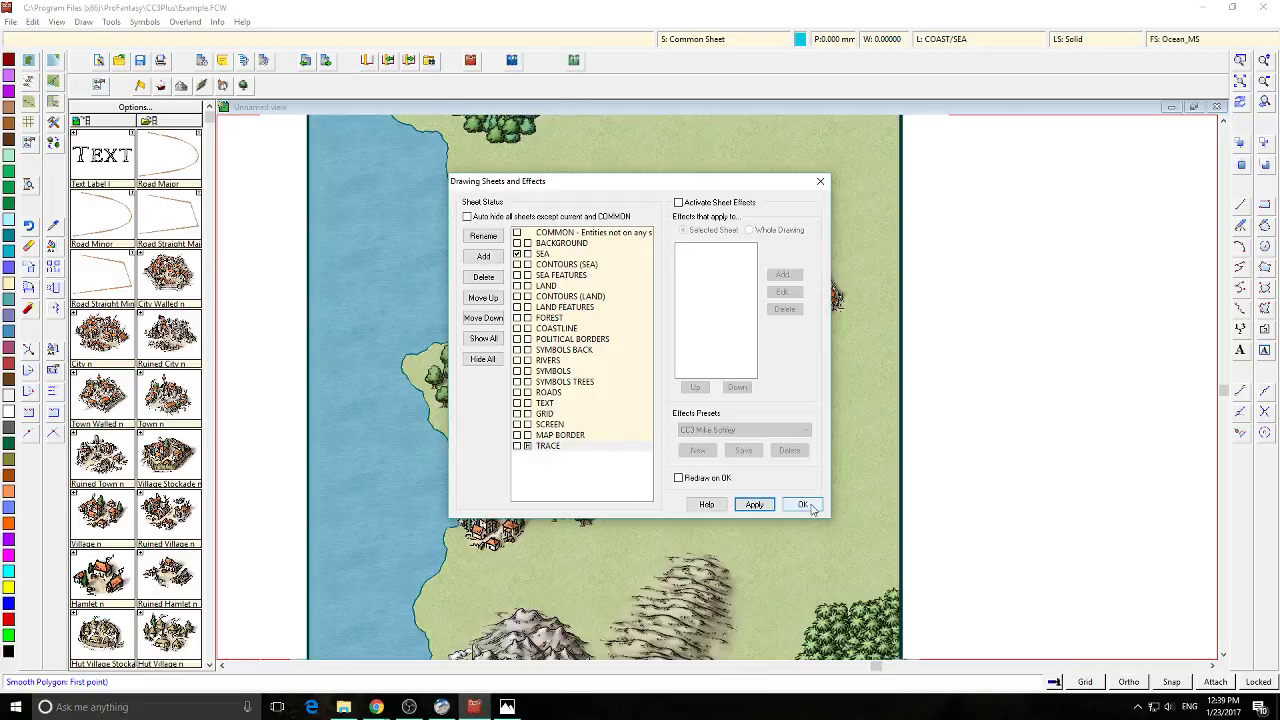
pyautogui.click(803, 504)
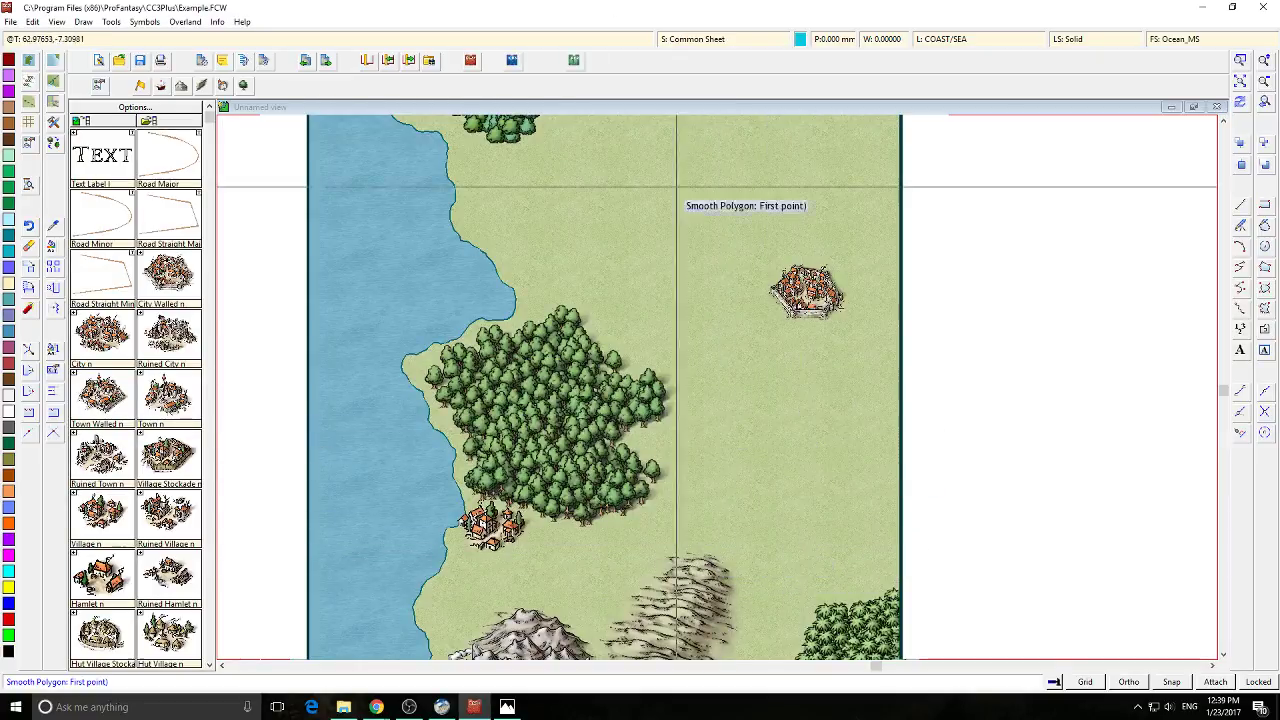
pyautogui.click(728, 42)
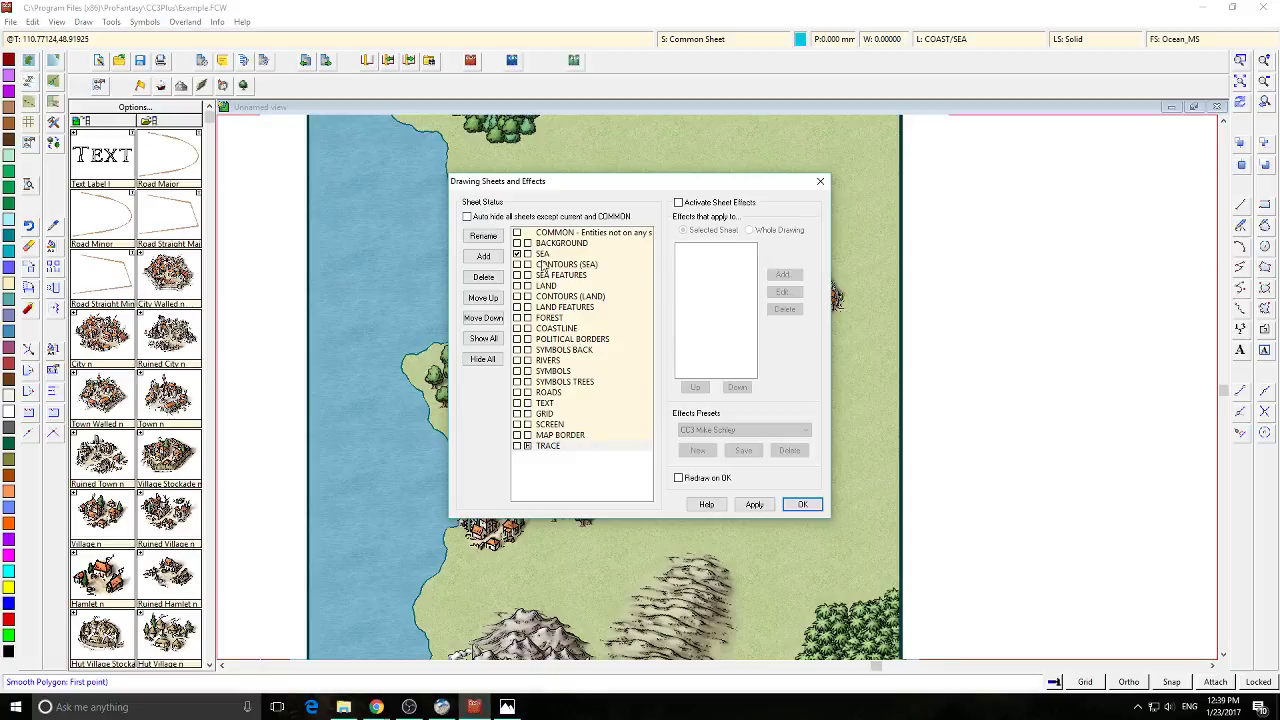
pyautogui.click(752, 504)
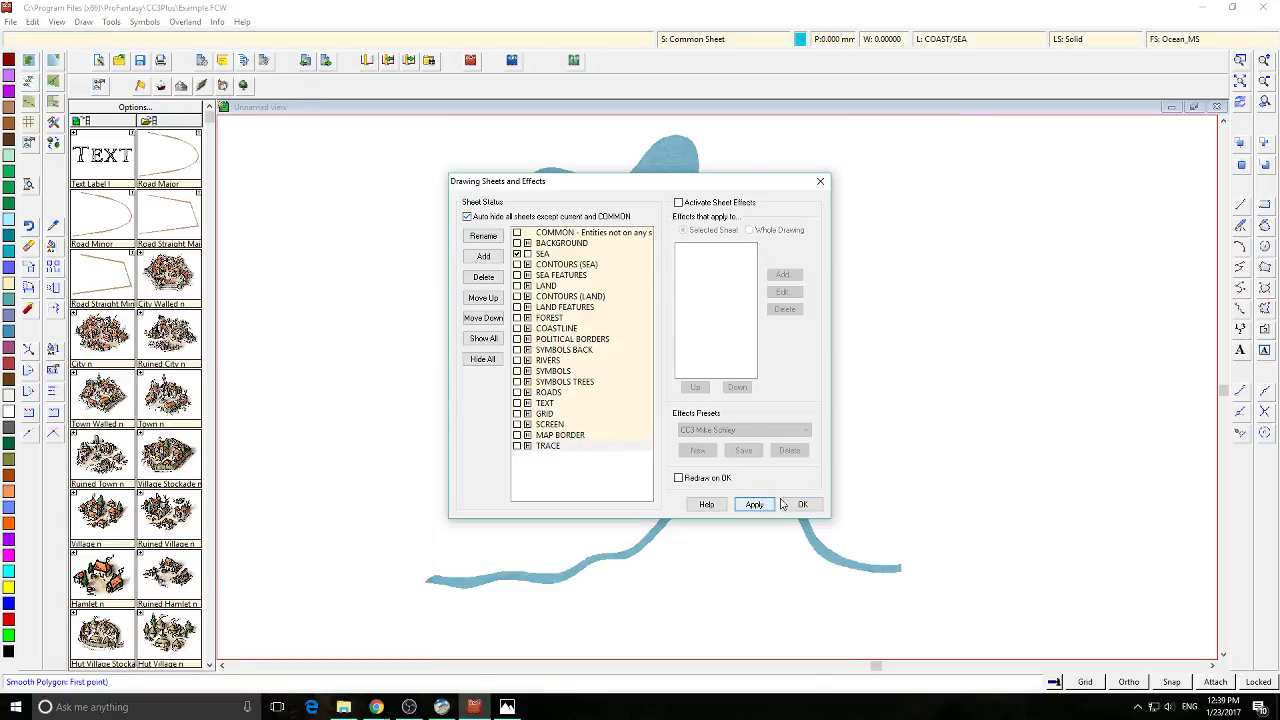
pyautogui.click(802, 504)
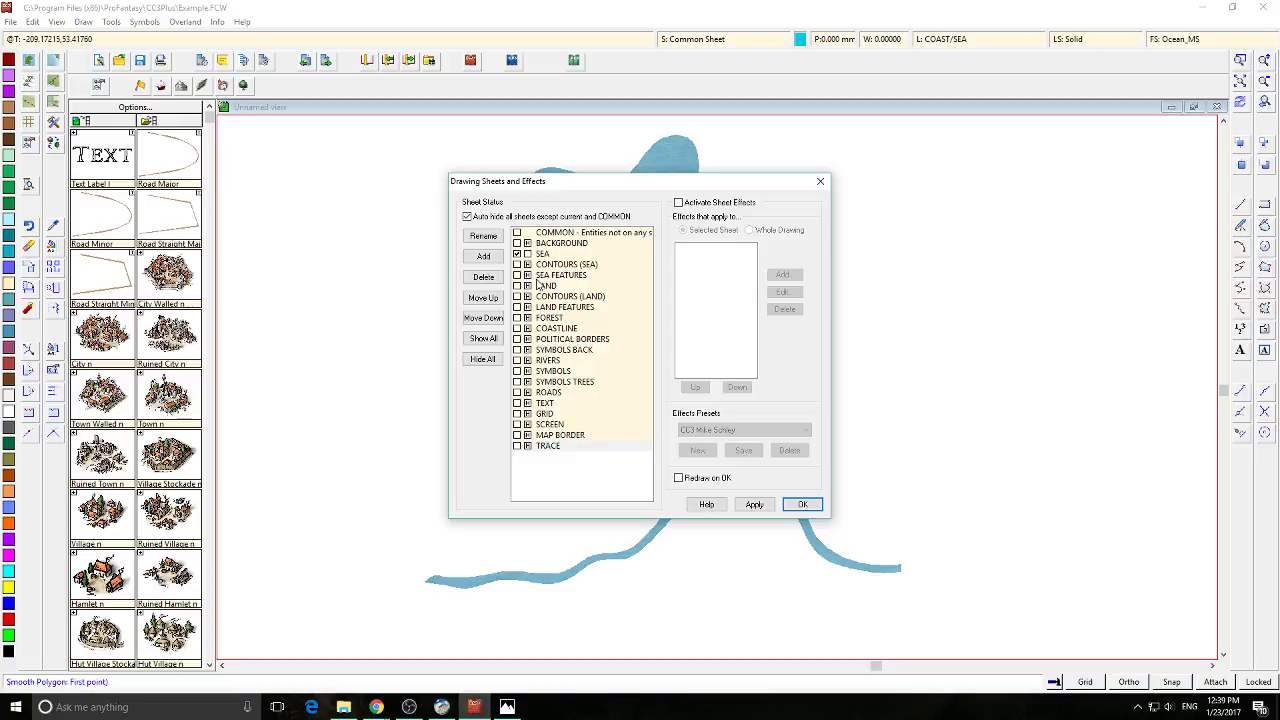
pyautogui.click(820, 181)
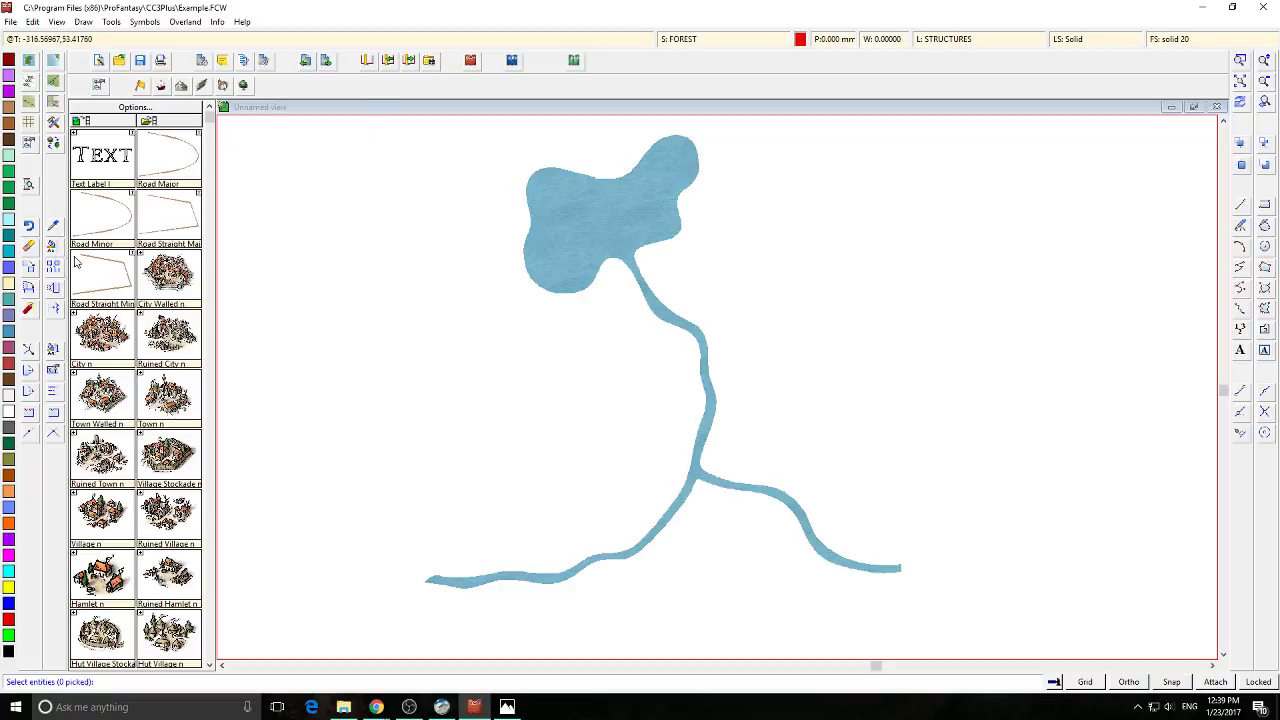
pyautogui.click(697, 178)
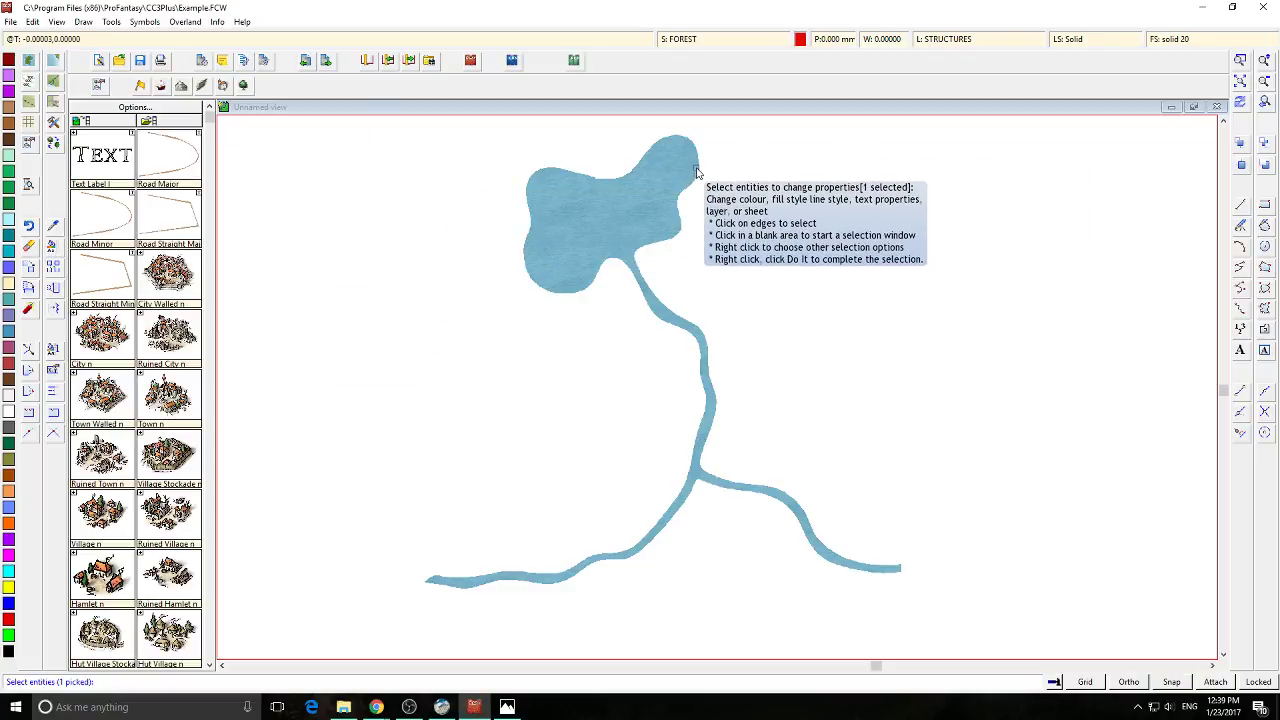
pyautogui.rightClick(662, 162)
pyautogui.click(729, 170)
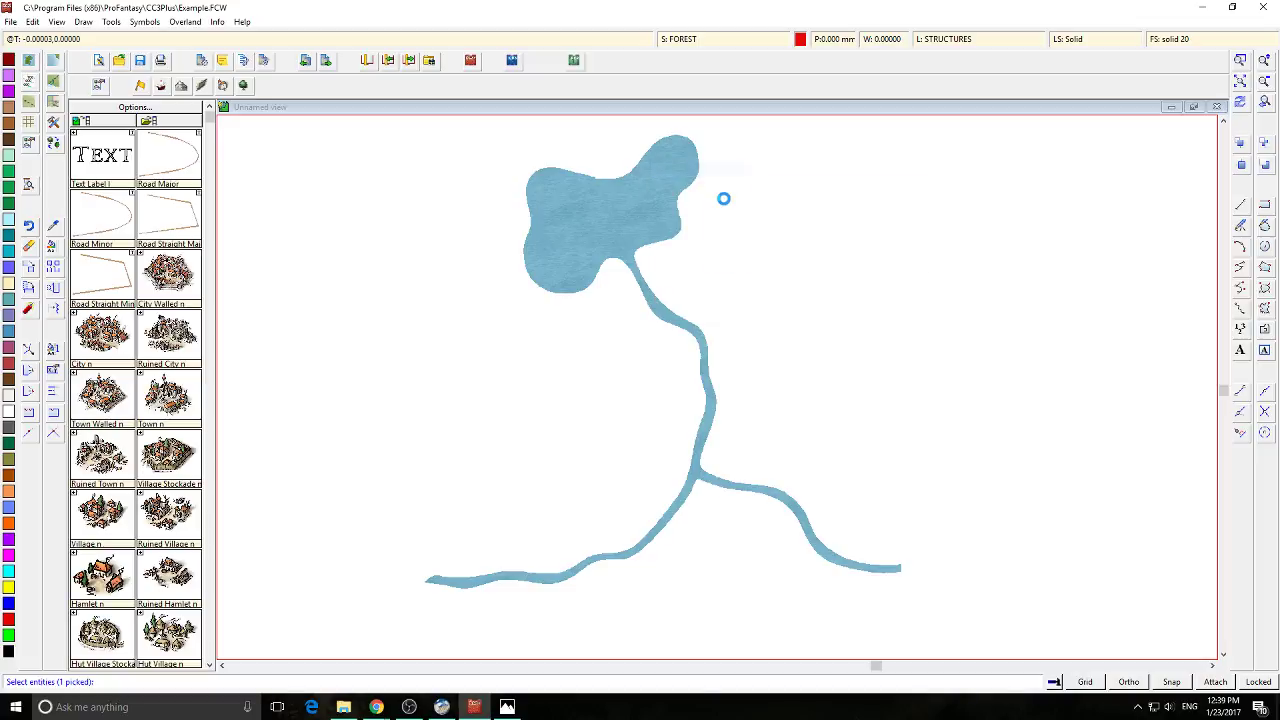
pyautogui.click(736, 236)
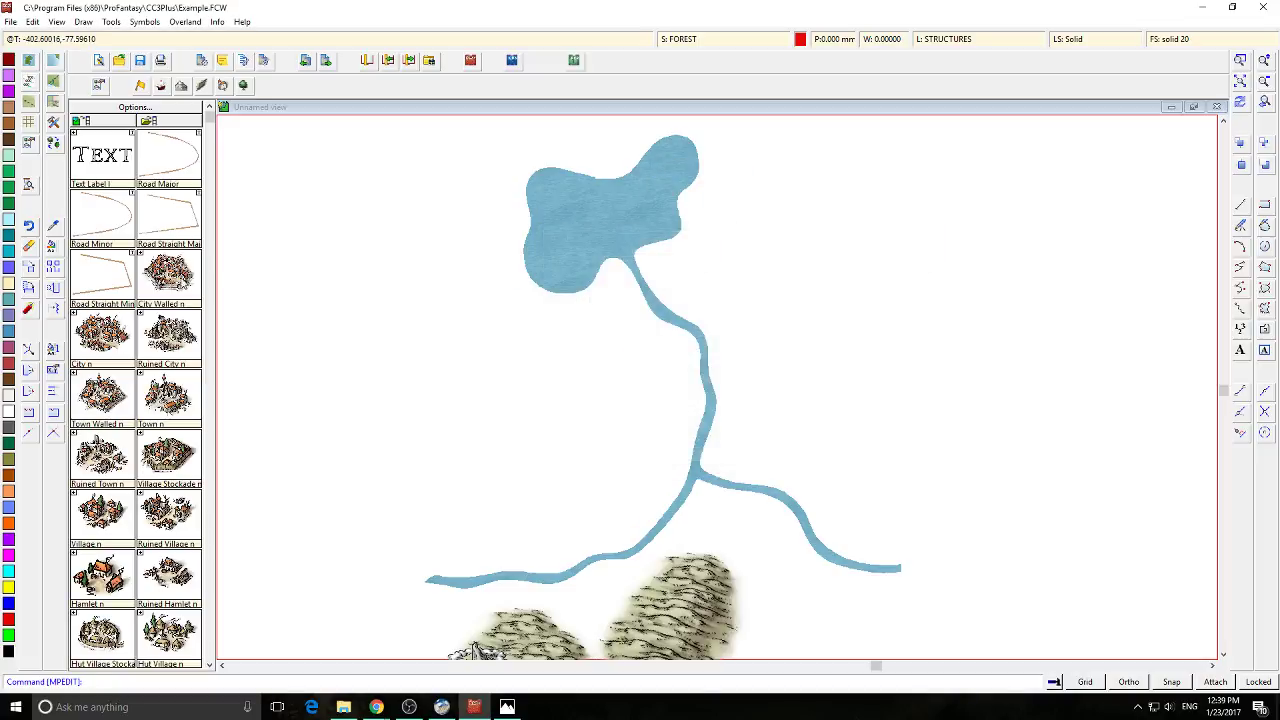
pyautogui.click(352, 144)
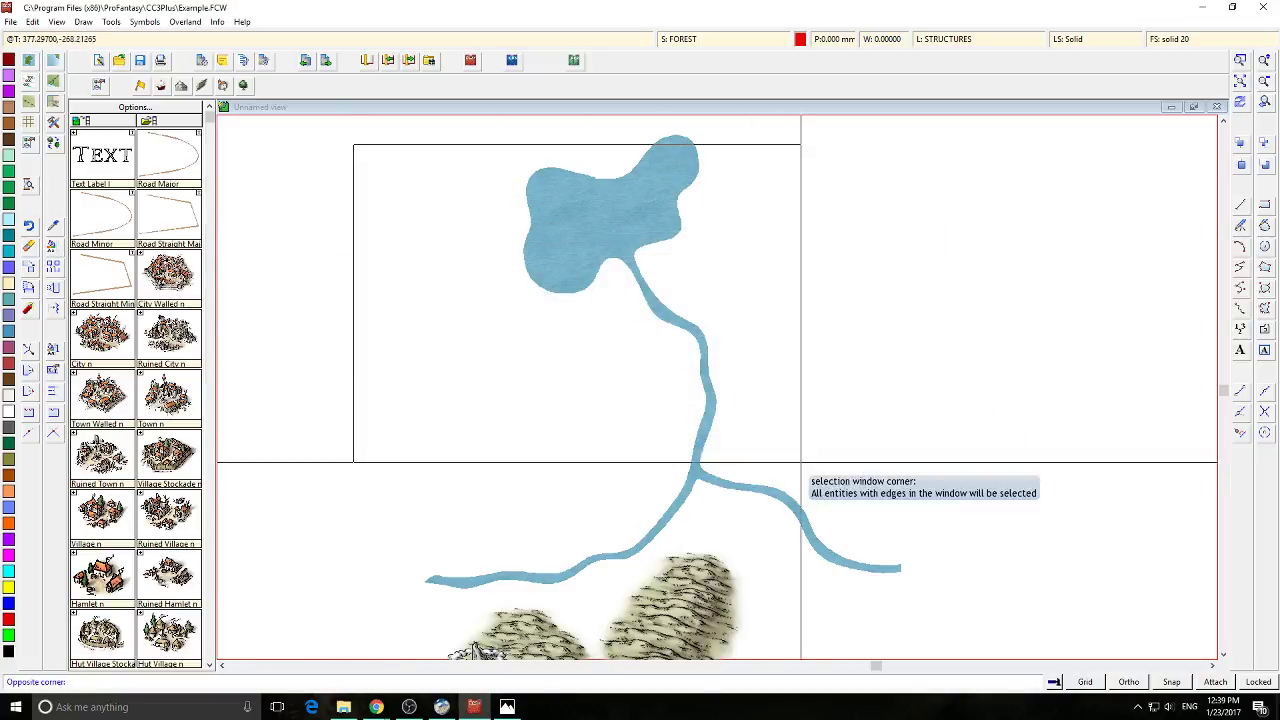
pyautogui.click(885, 492)
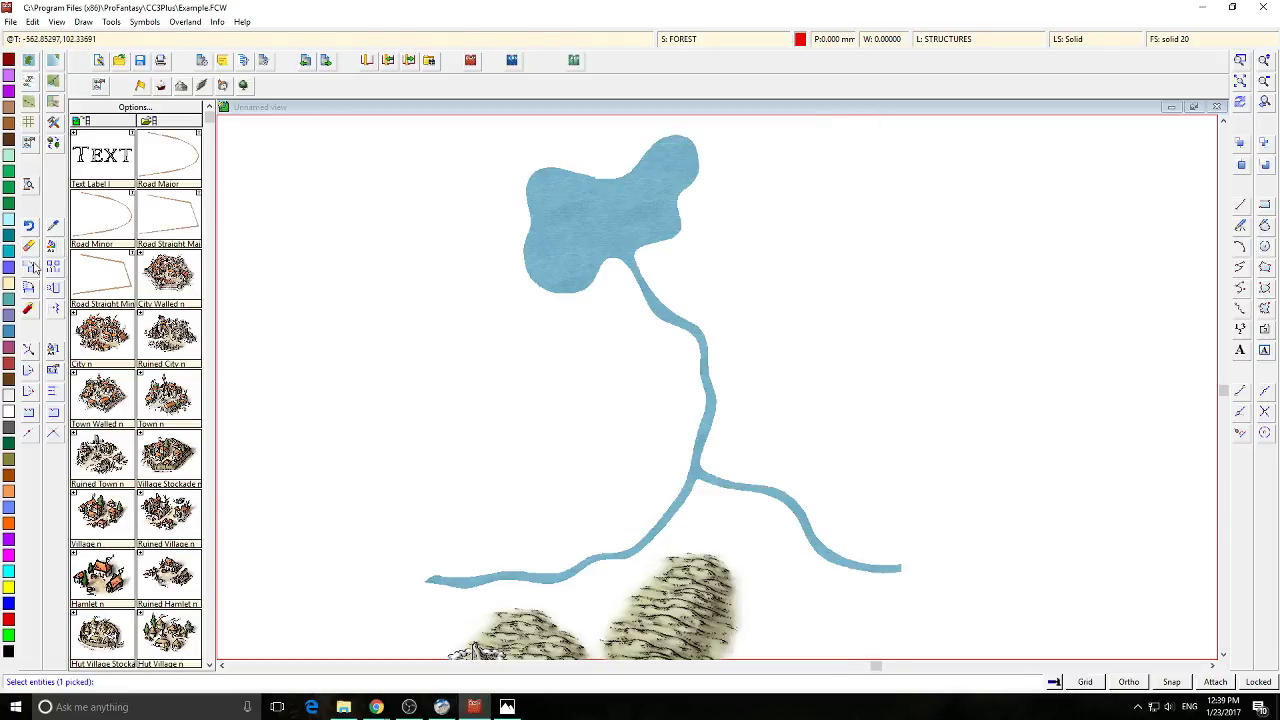
pyautogui.click(53, 245)
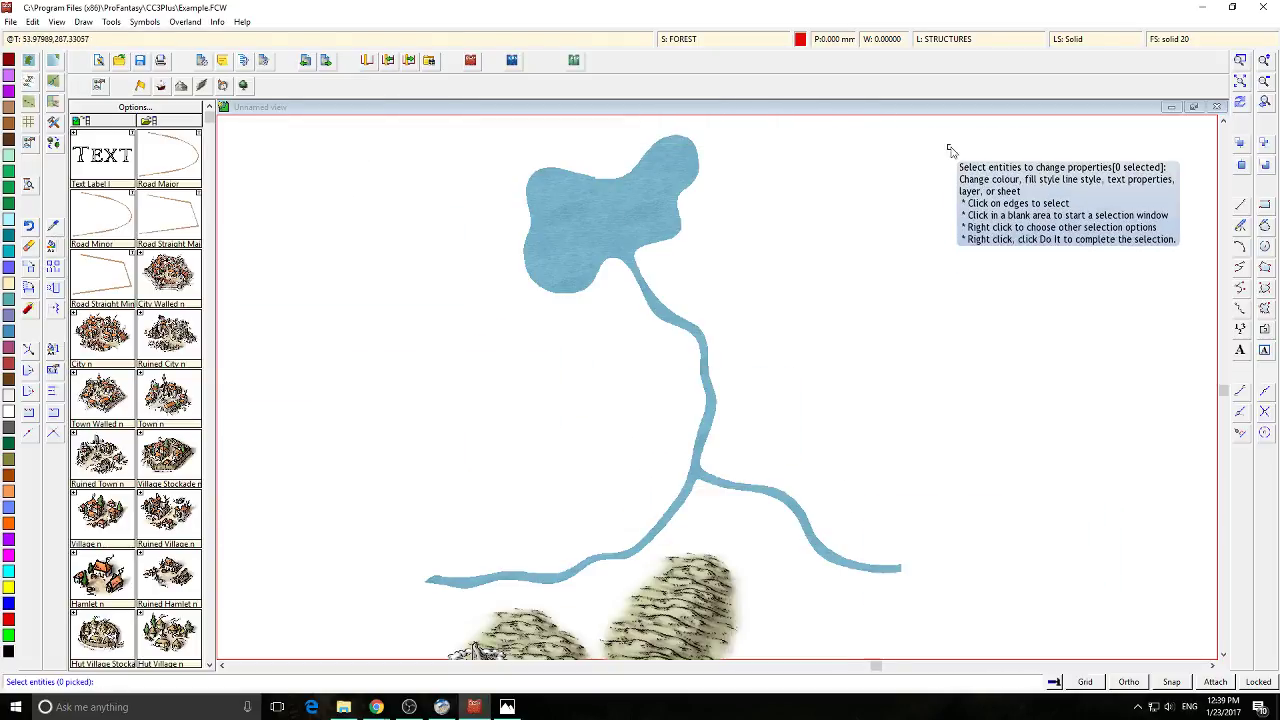
pyautogui.click(978, 130)
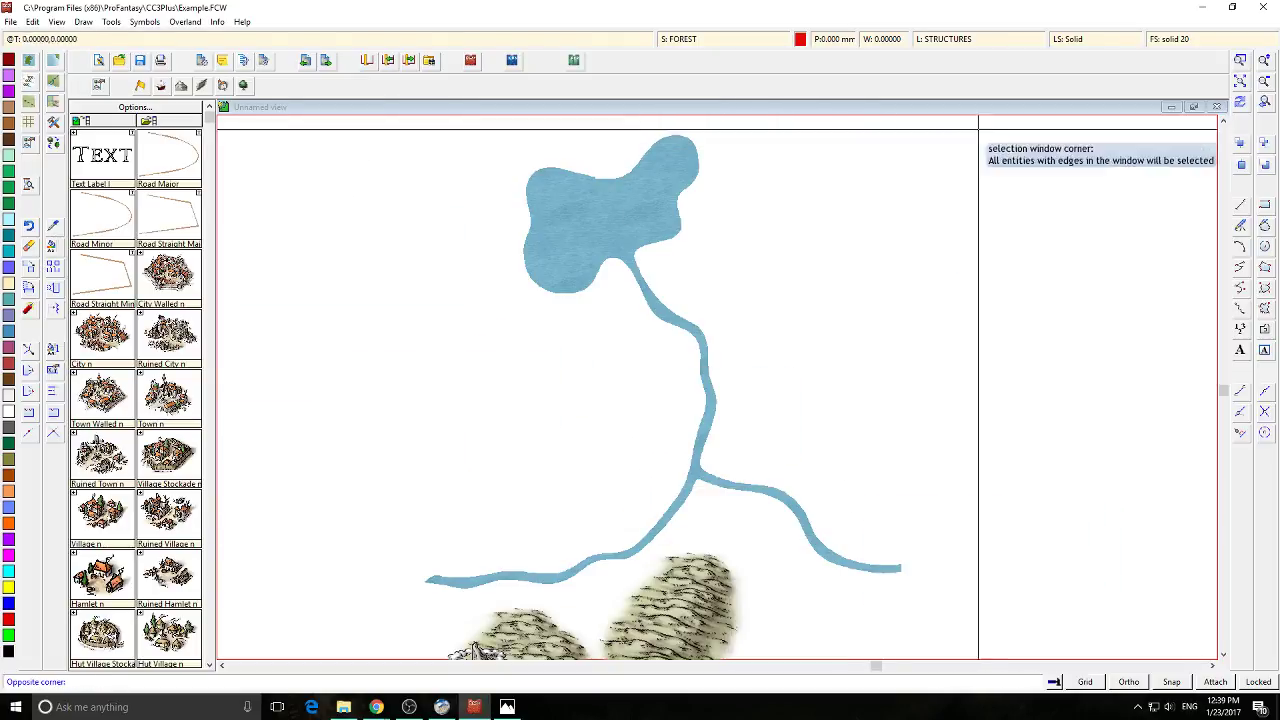
pyautogui.click(327, 596)
pyautogui.click(766, 386)
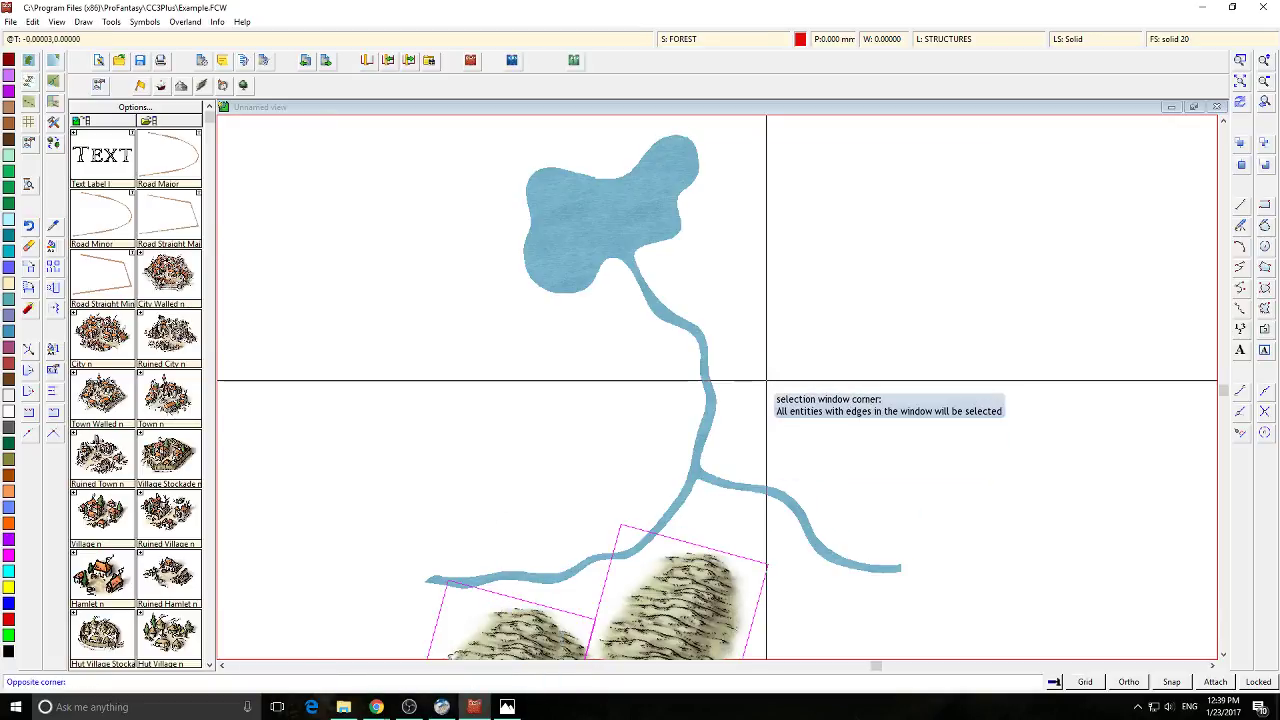
pyautogui.click(858, 310)
pyautogui.rightClick(721, 223)
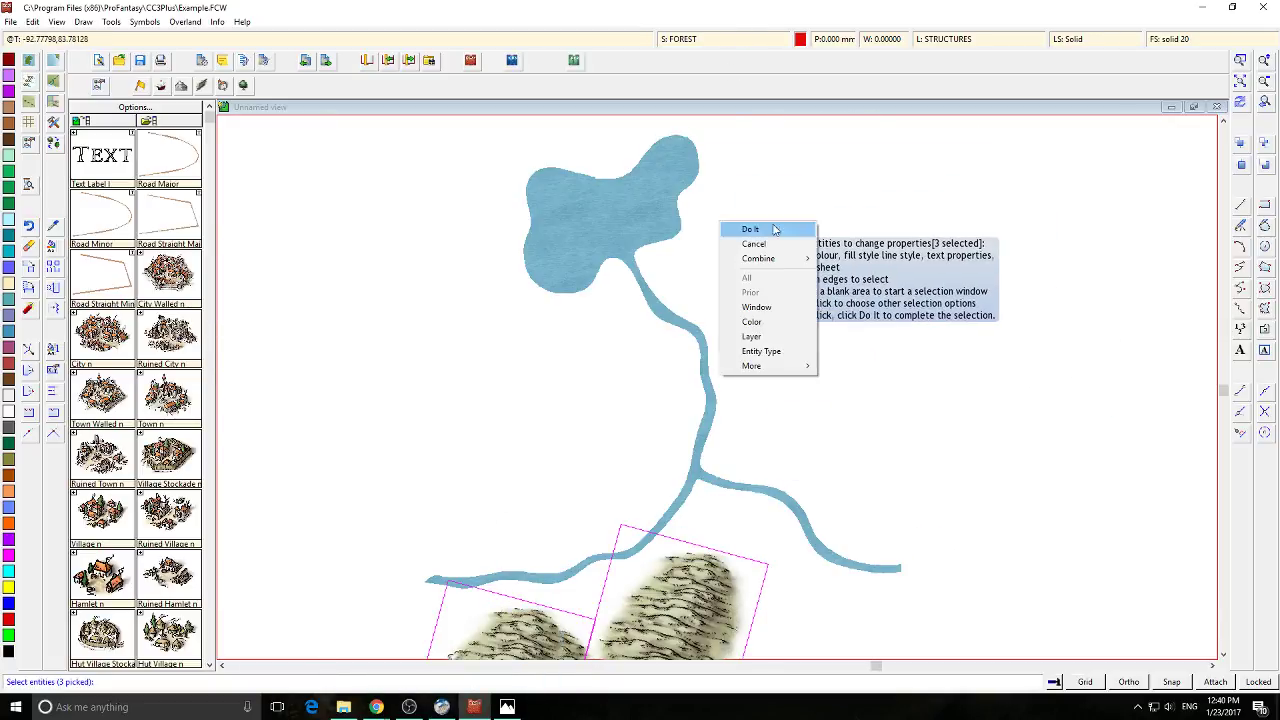
pyautogui.click(778, 246)
pyautogui.click(1240, 104)
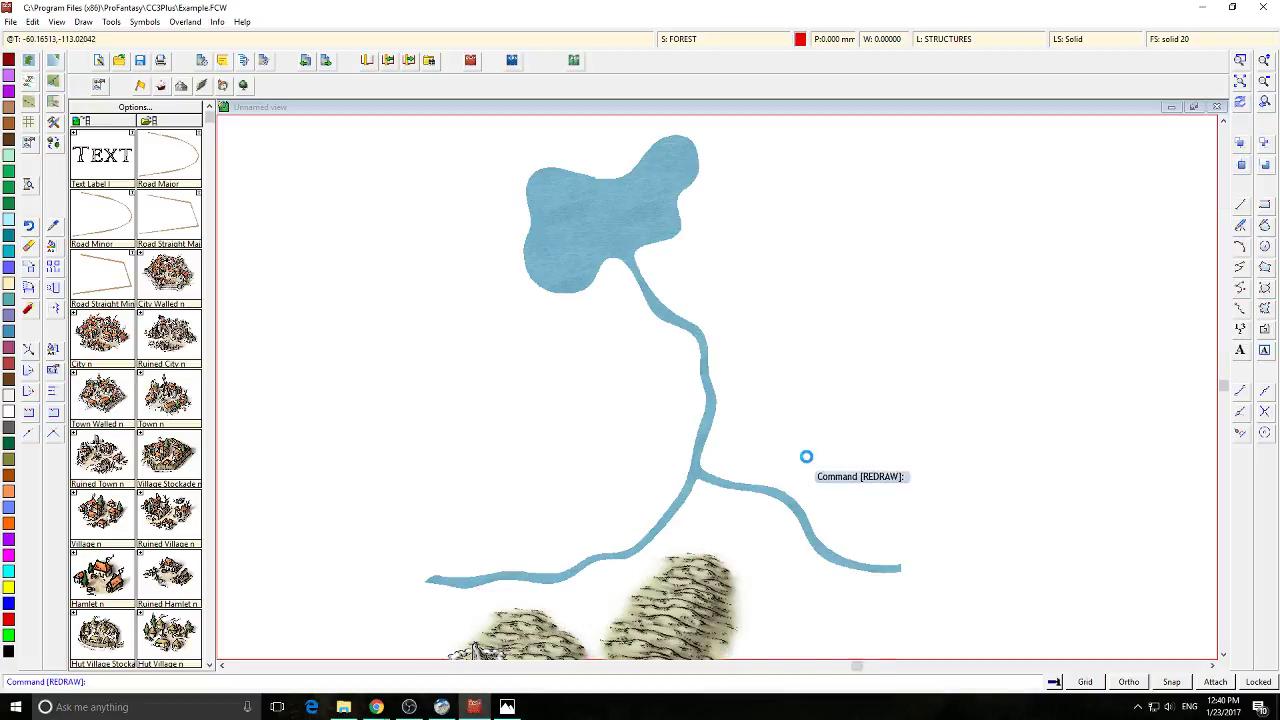
# Change the sheet of the lake and river polygon to RIVERS and redraw the map
pyautogui.scroll(-1, 806, 460)
pyautogui.scroll(5, 737, 383)
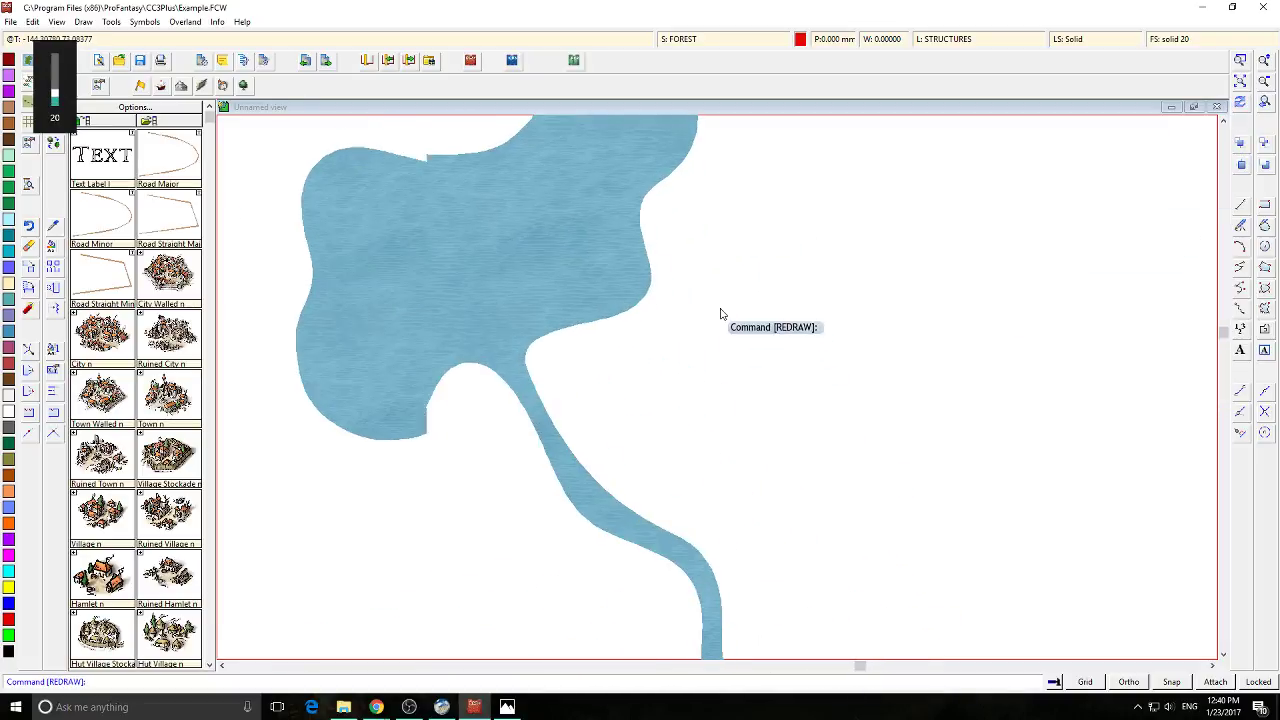
pyautogui.scroll(1, 660, 300)
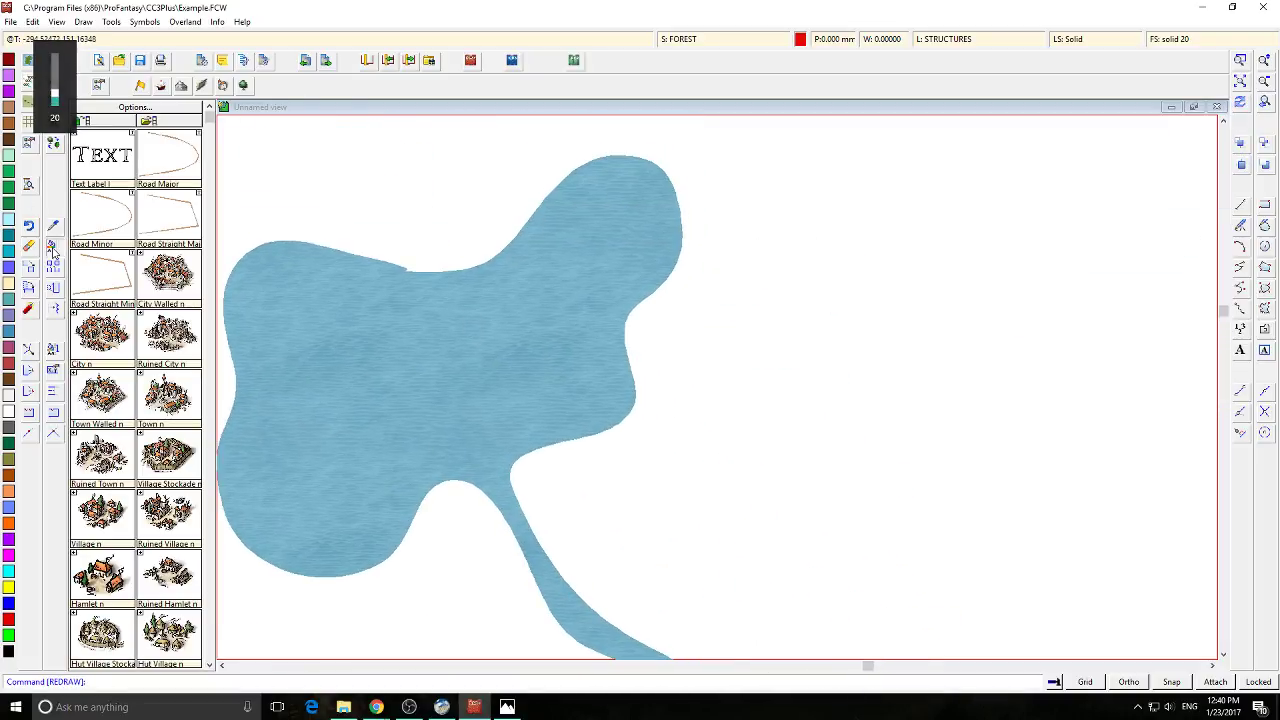
pyautogui.click(52, 249)
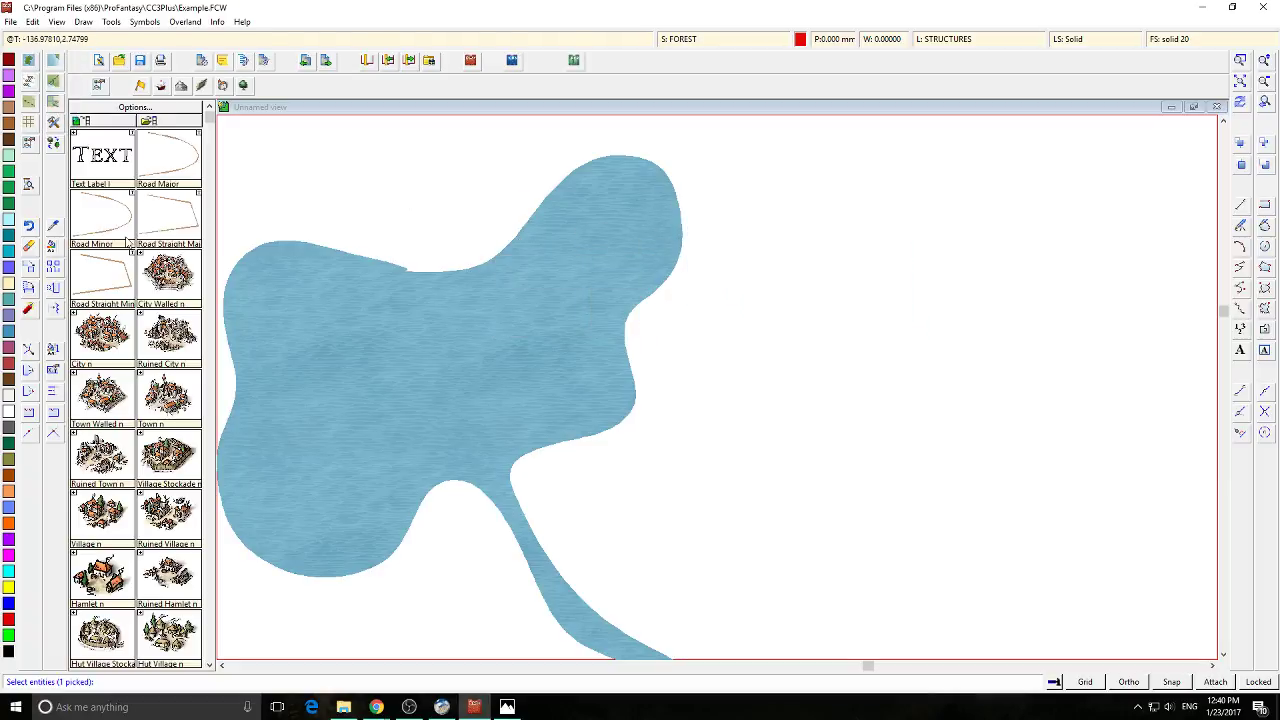
pyautogui.rightClick(406, 273)
pyautogui.click(409, 277)
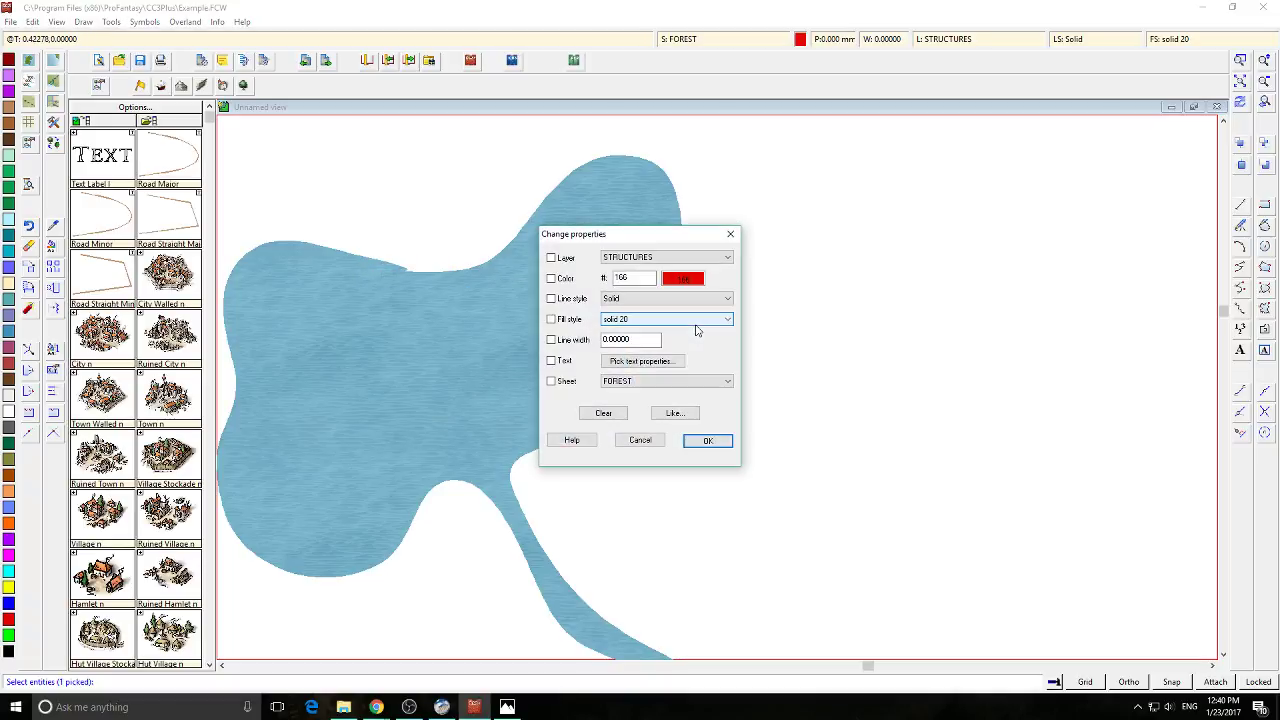
pyautogui.click(619, 385)
pyautogui.click(640, 480)
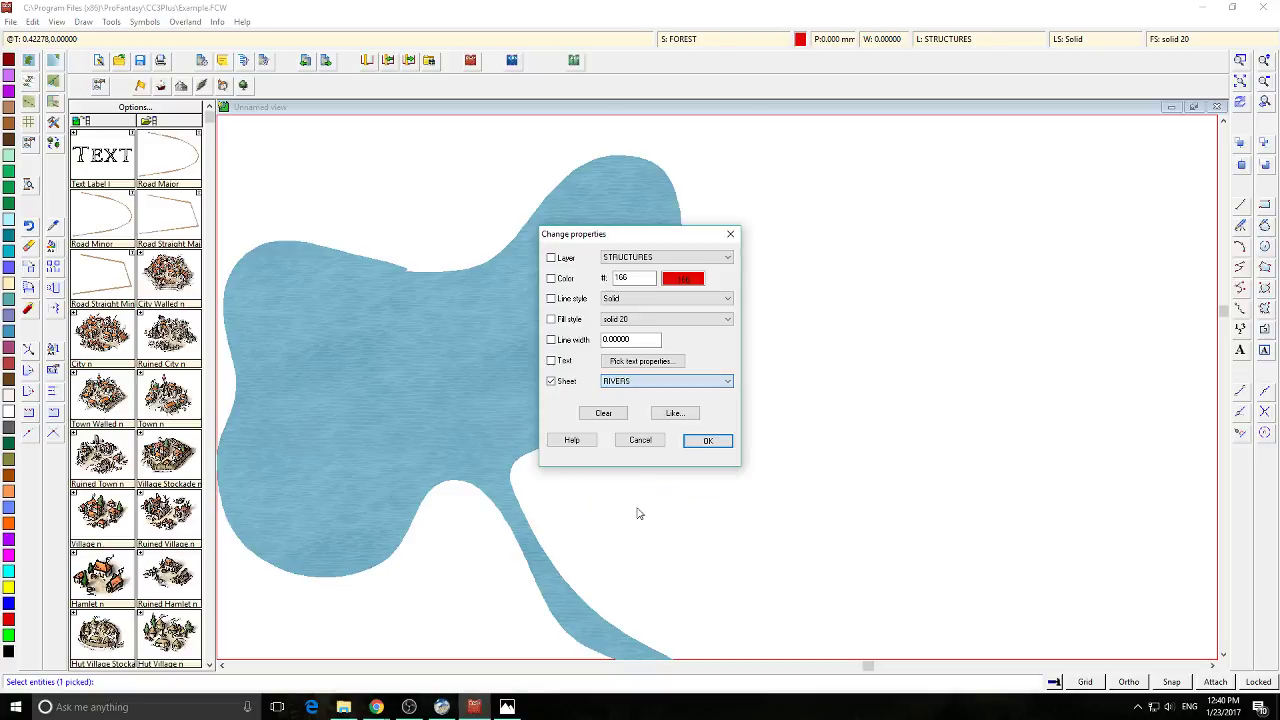
pyautogui.click(708, 440)
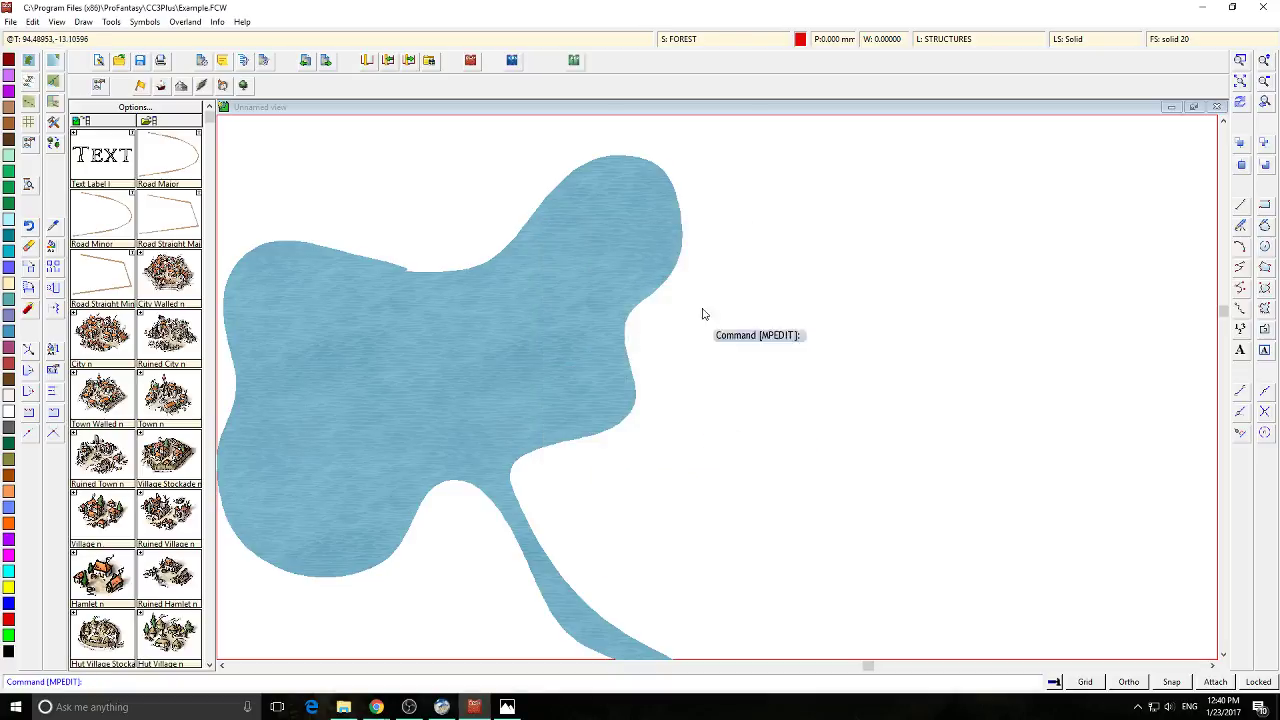
pyautogui.click(1241, 104)
# Turn off the auto-hiding of non-current sheets and hide the TRACE sheet so the map shows without the tracing image
pyautogui.click(688, 42)
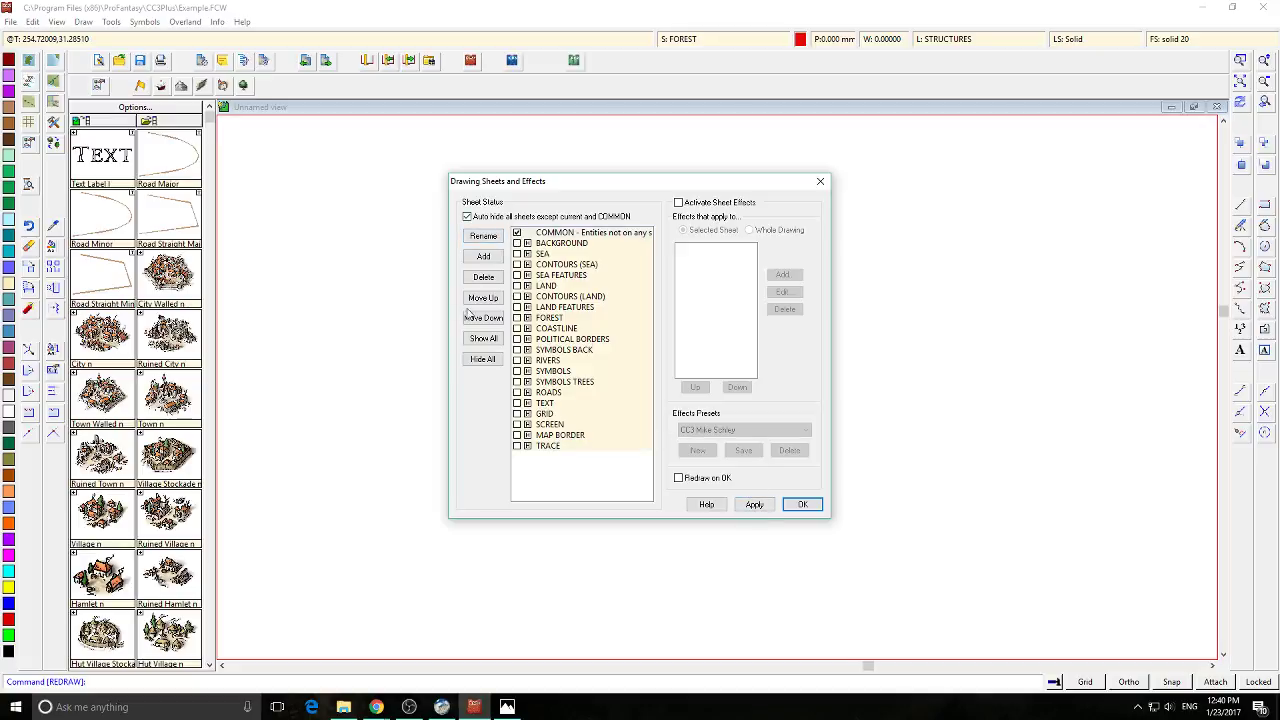
pyautogui.click(750, 505)
pyautogui.click(802, 504)
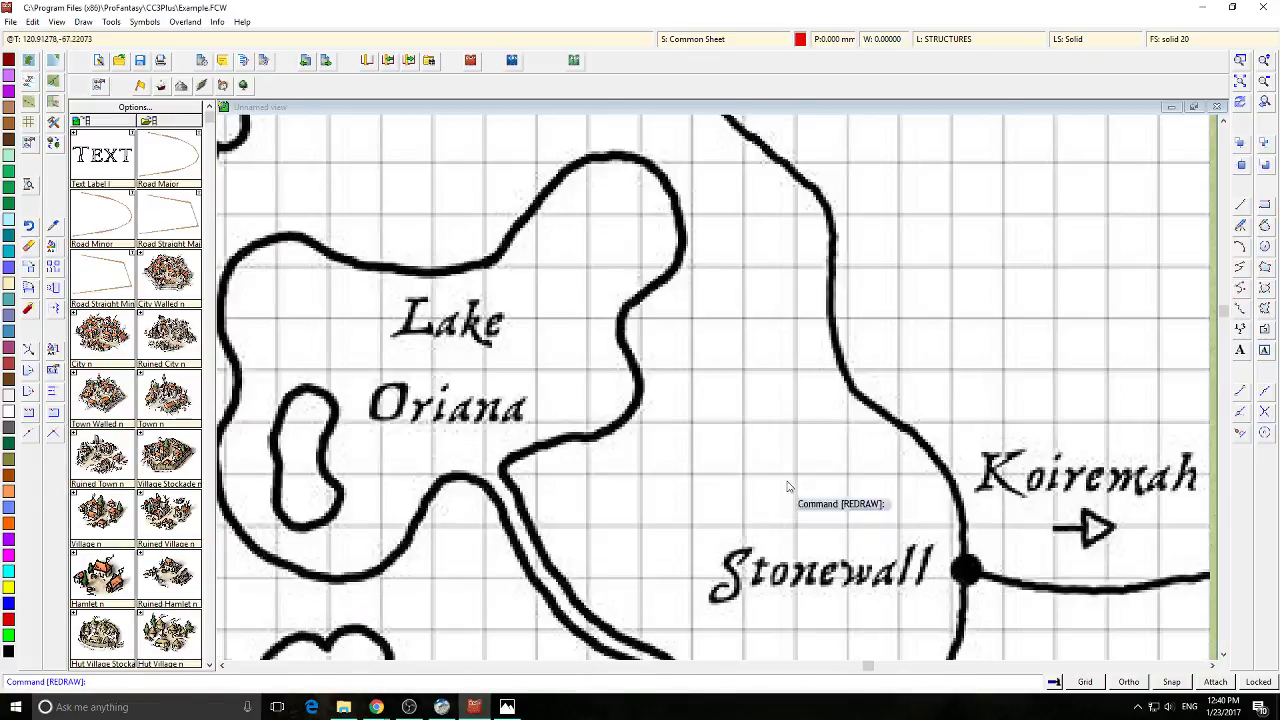
pyautogui.click(722, 41)
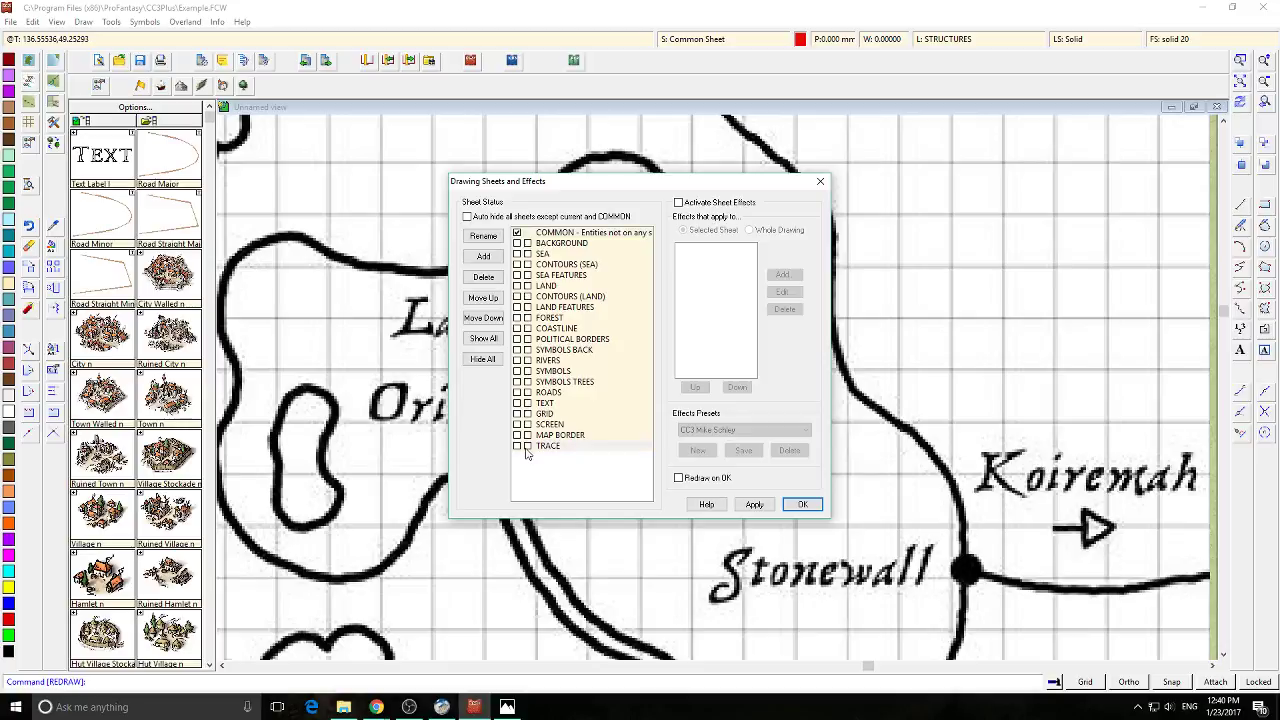
pyautogui.click(752, 505)
pyautogui.click(802, 504)
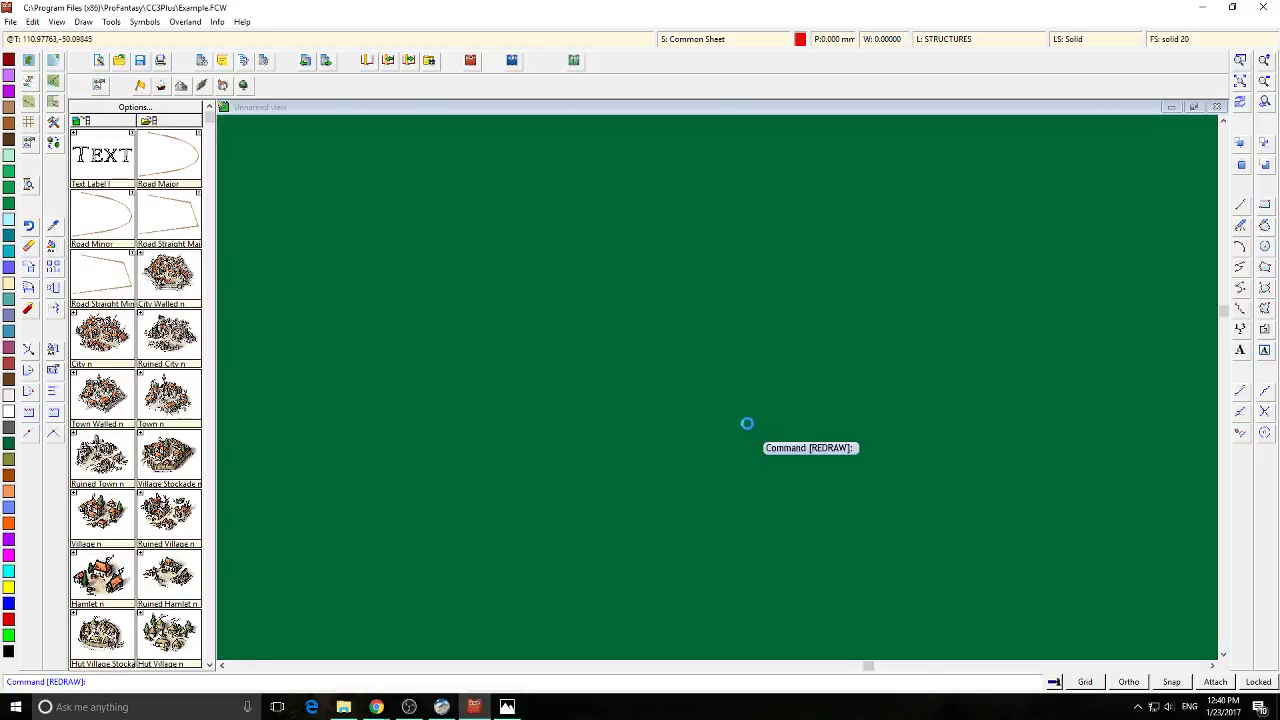
pyautogui.scroll(-3, 747, 425)
pyautogui.moveTo(817, 584); pyautogui.dragTo(791, 354)
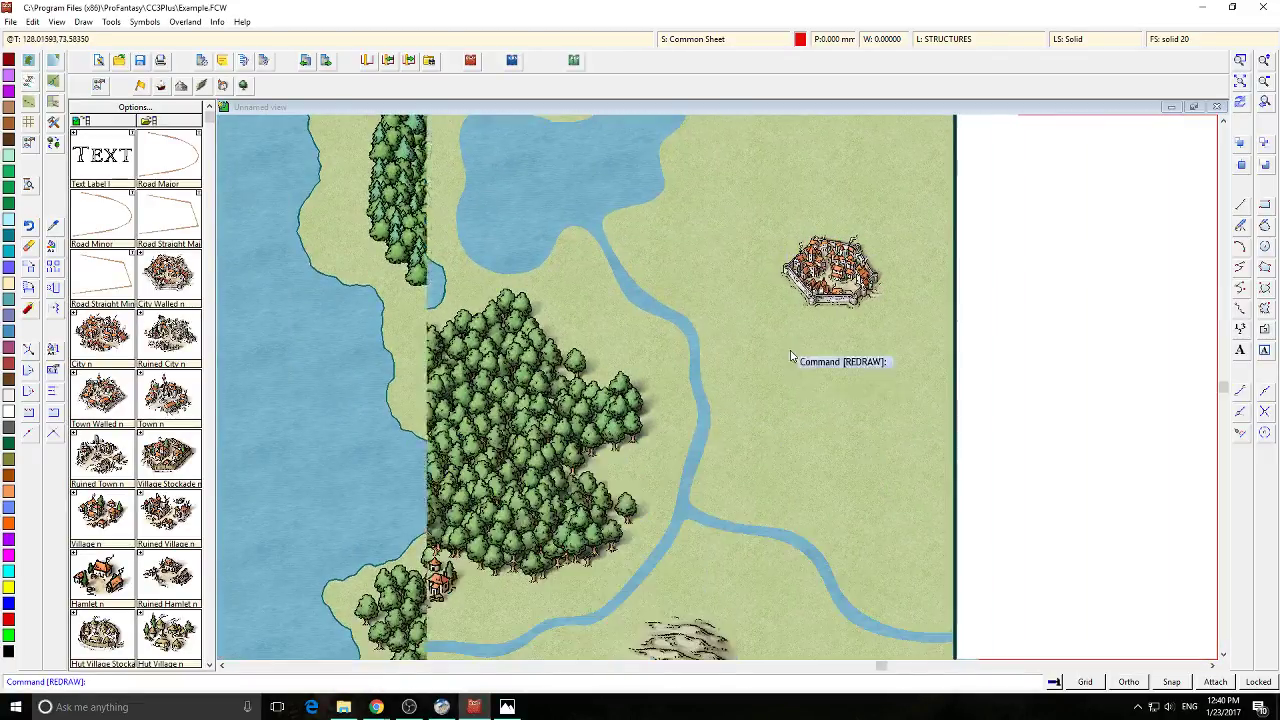
# Move the river polygon's end node at the western coast out into the sea to smooth the river mouth
pyautogui.moveTo(603, 479); pyautogui.dragTo(665, 294)
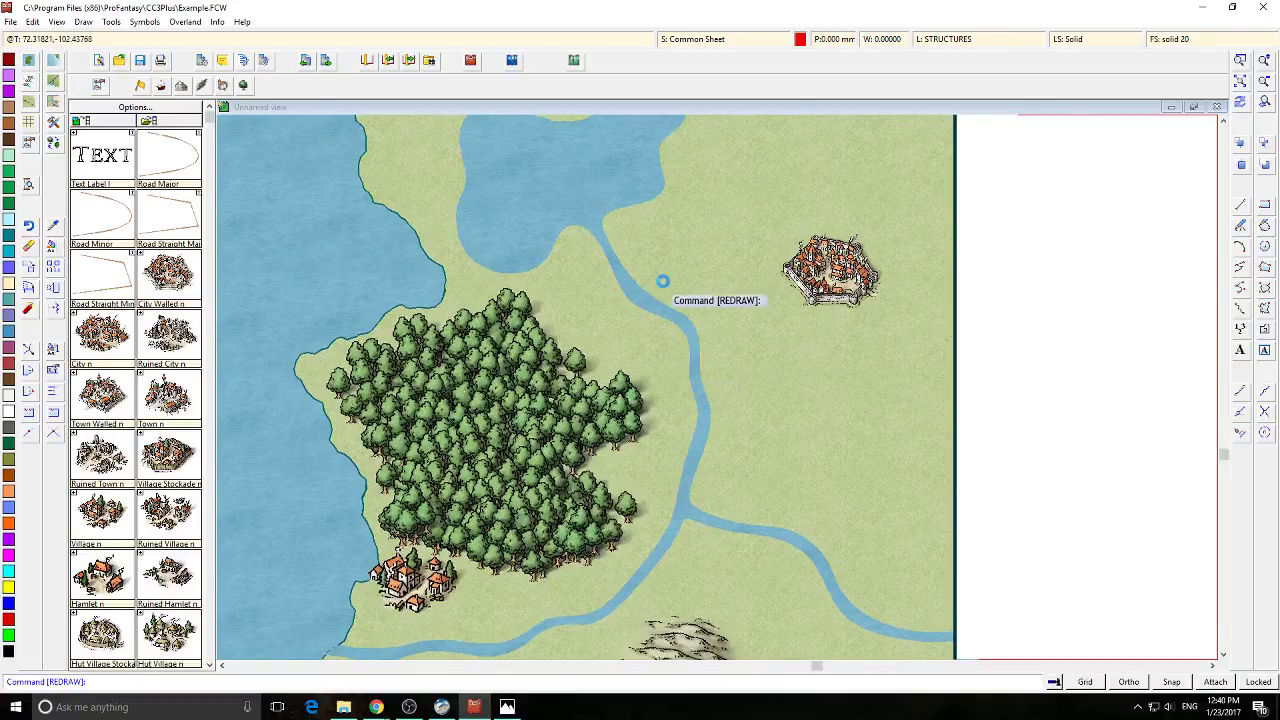
pyautogui.scroll(4, 510, 552)
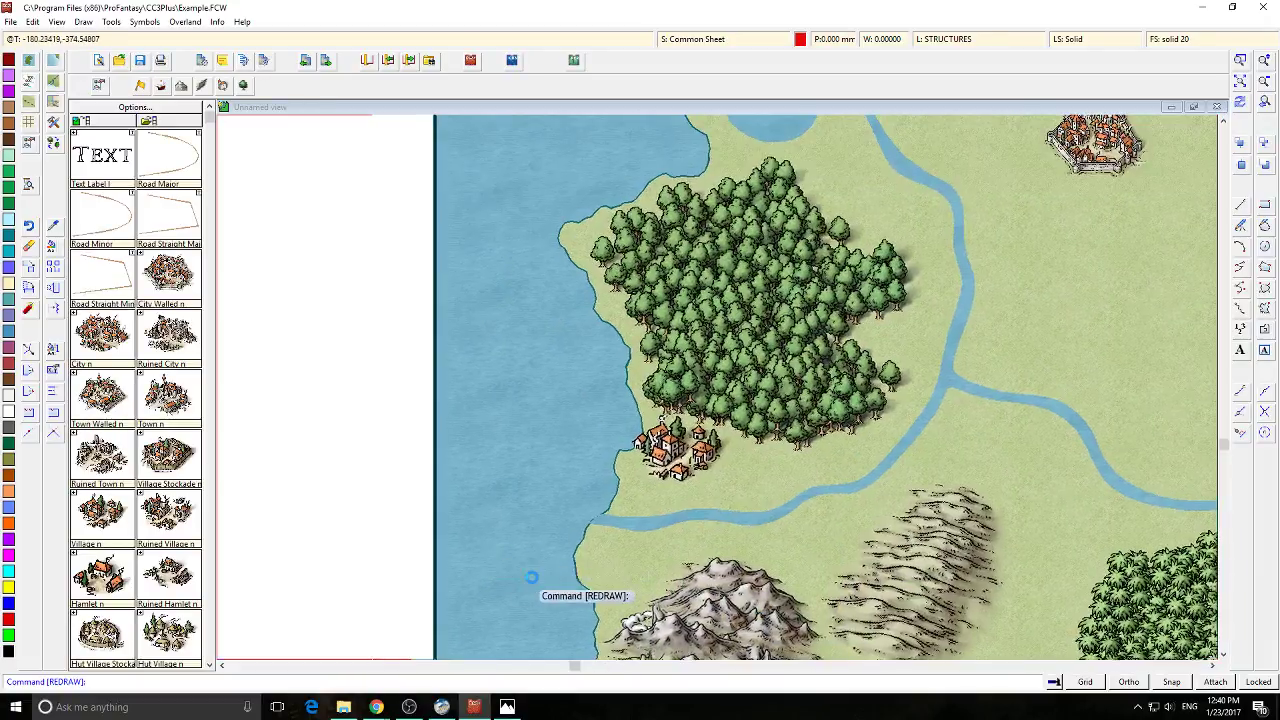
pyautogui.scroll(2, 551, 586)
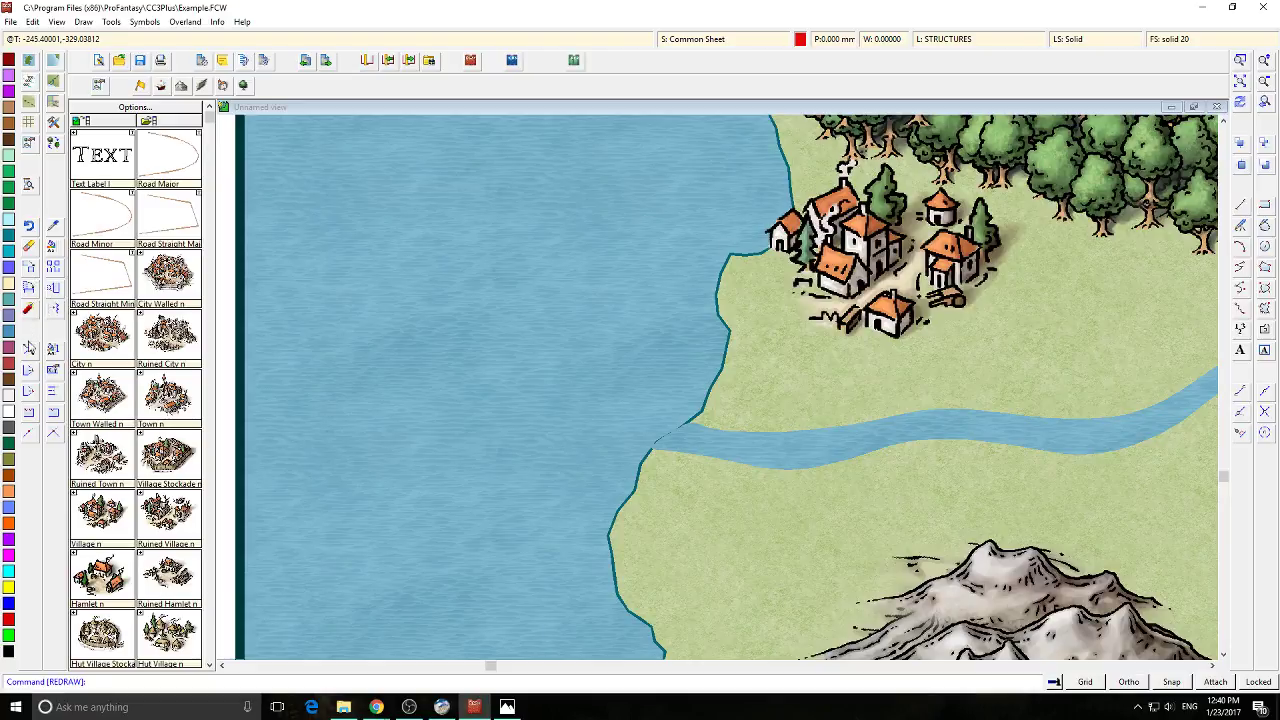
pyautogui.click(688, 434)
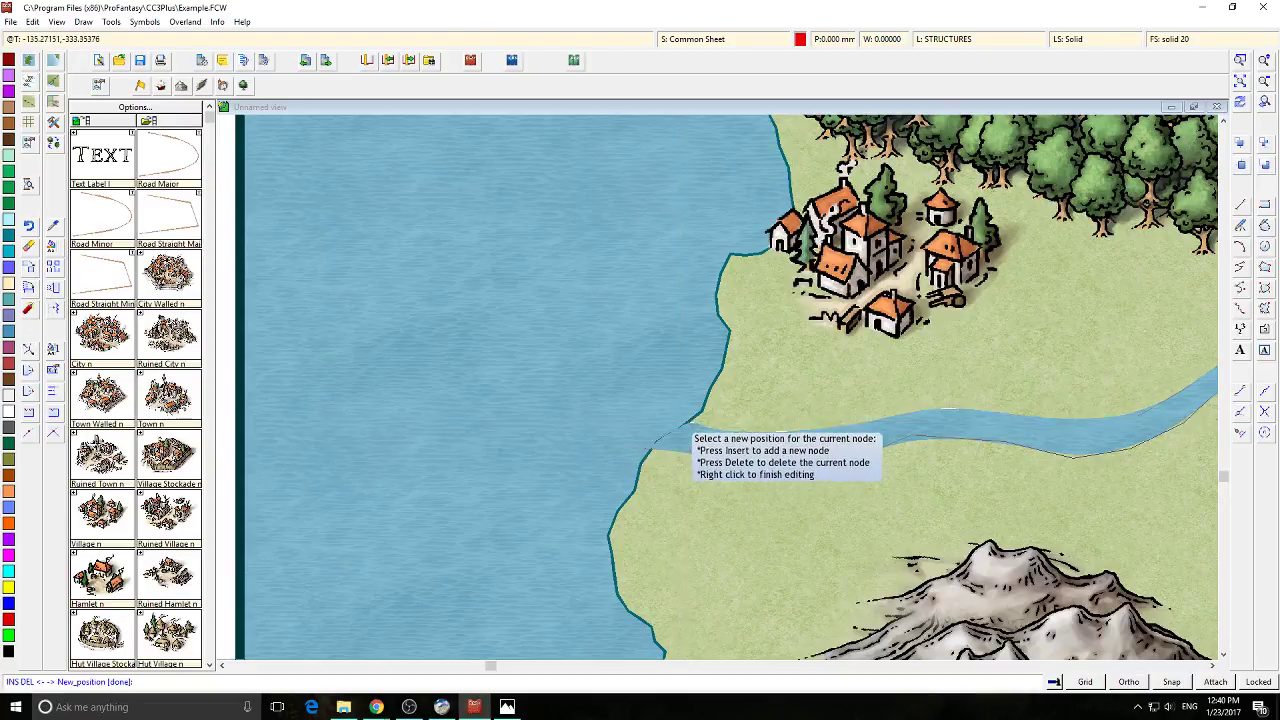
pyautogui.click(671, 421)
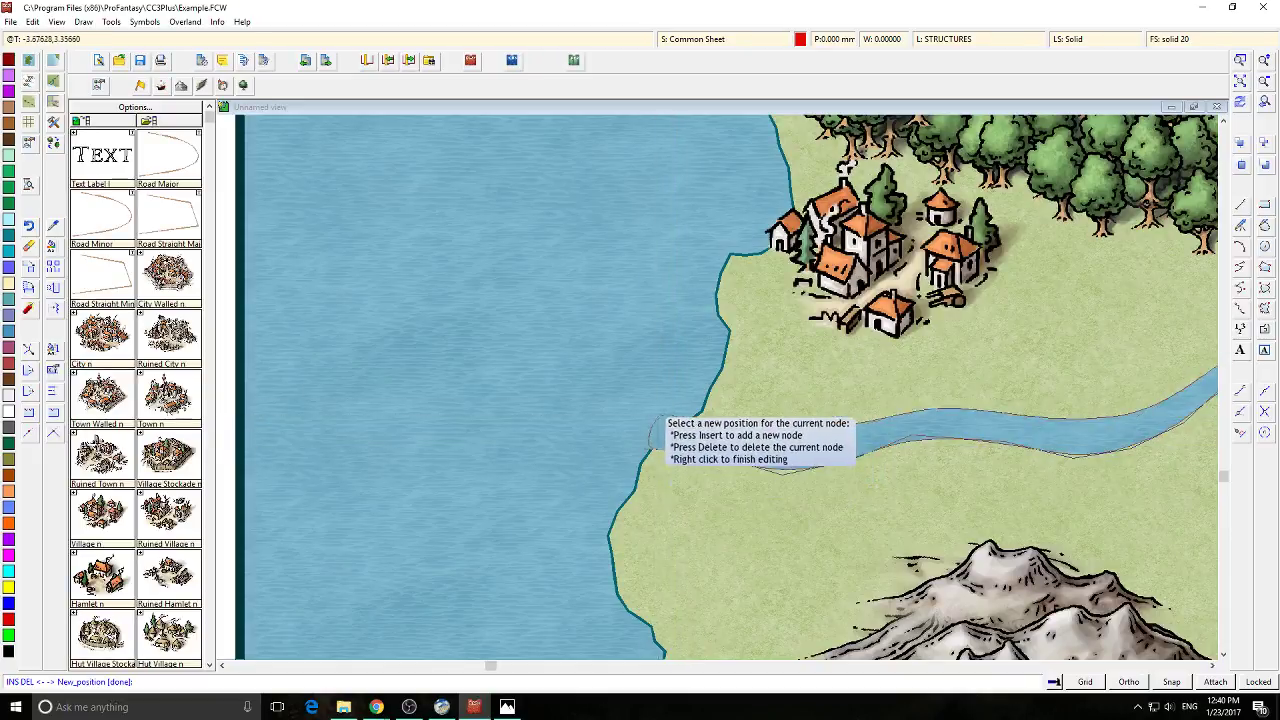
pyautogui.rightClick(668, 414)
# Reposition the node at the notch in the lake's northern shore so the shoreline closes smoothly
pyautogui.scroll(-3, 834, 349)
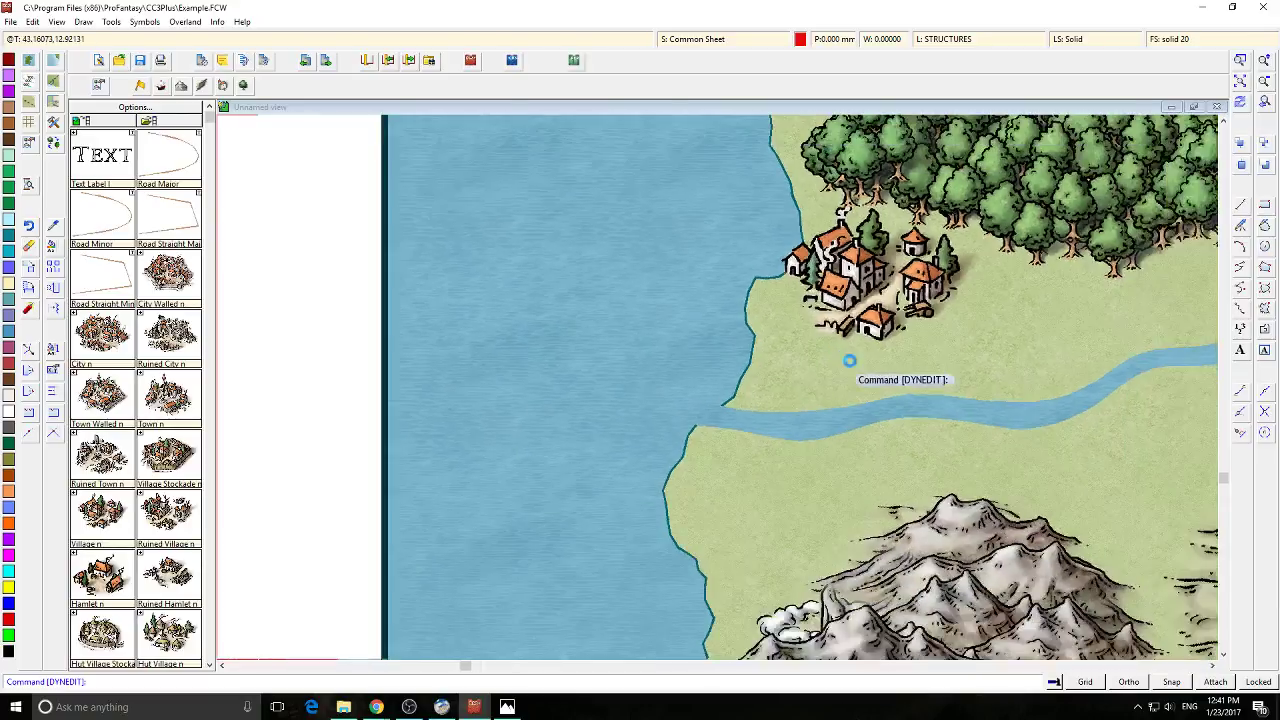
pyautogui.scroll(2, 873, 316)
pyautogui.moveTo(872, 316); pyautogui.dragTo(727, 447)
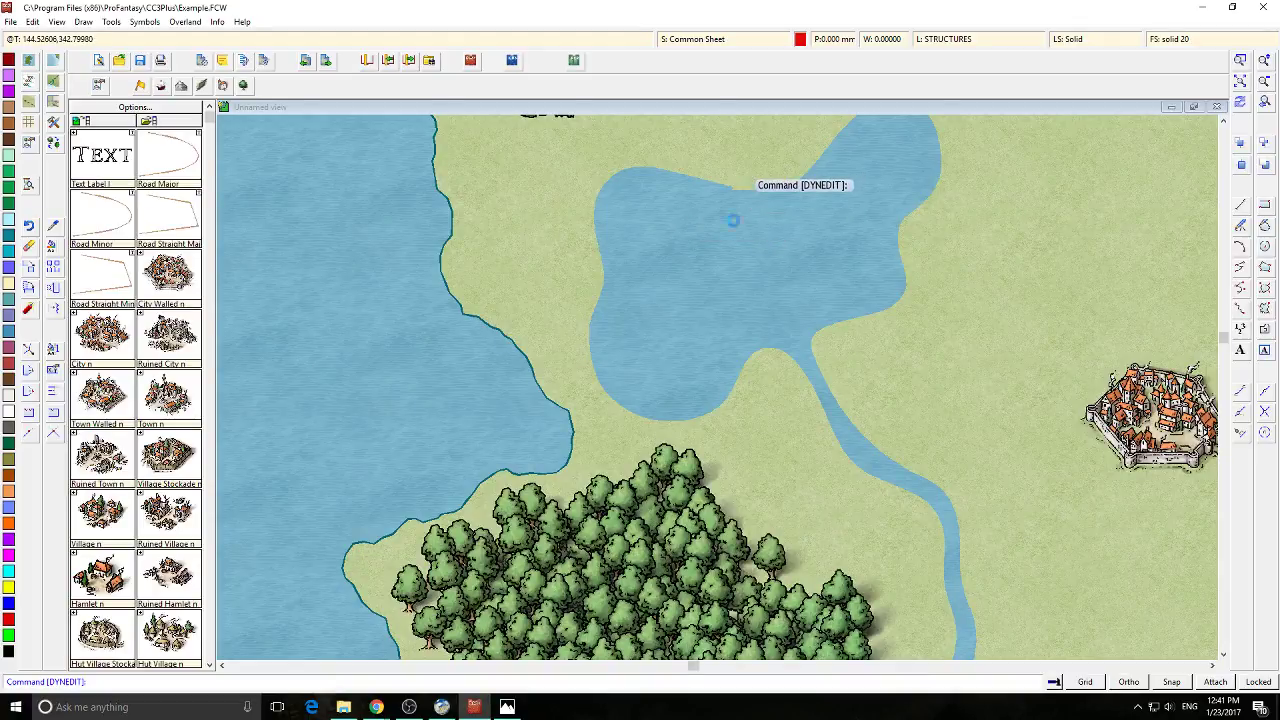
pyautogui.moveTo(733, 220); pyautogui.dragTo(711, 363)
pyautogui.scroll(2, 689, 471)
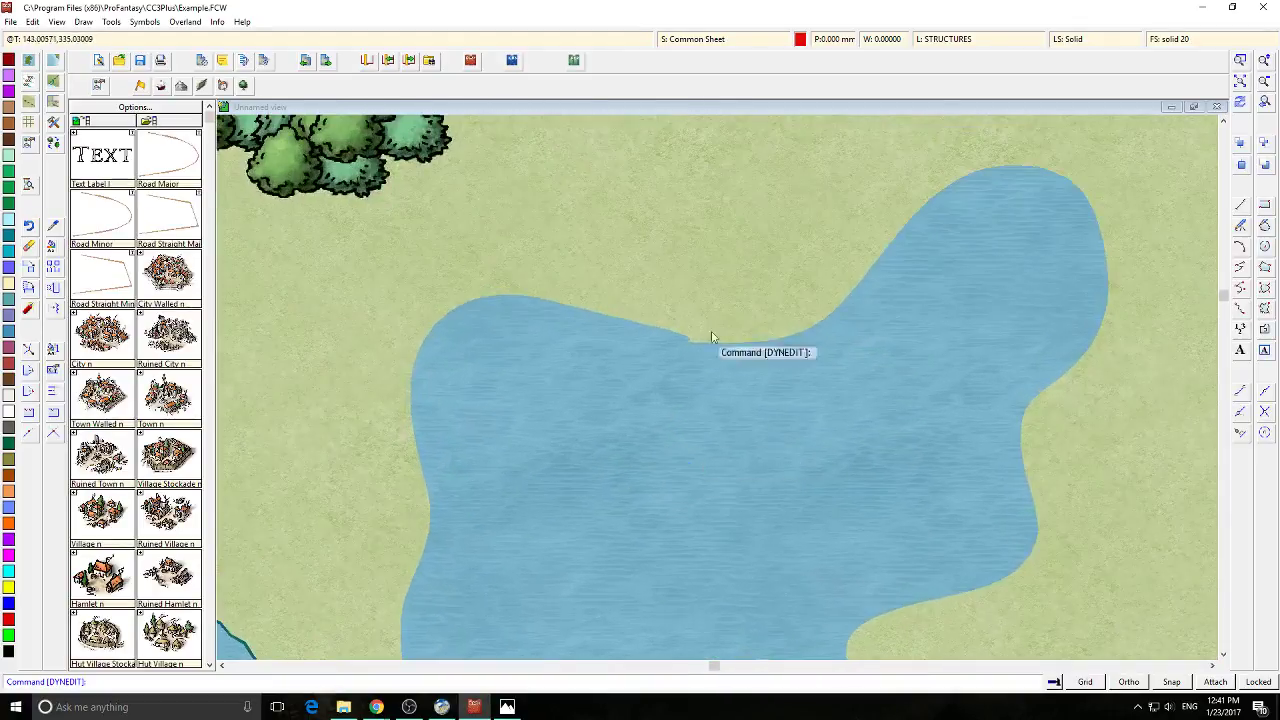
pyautogui.scroll(3, 712, 337)
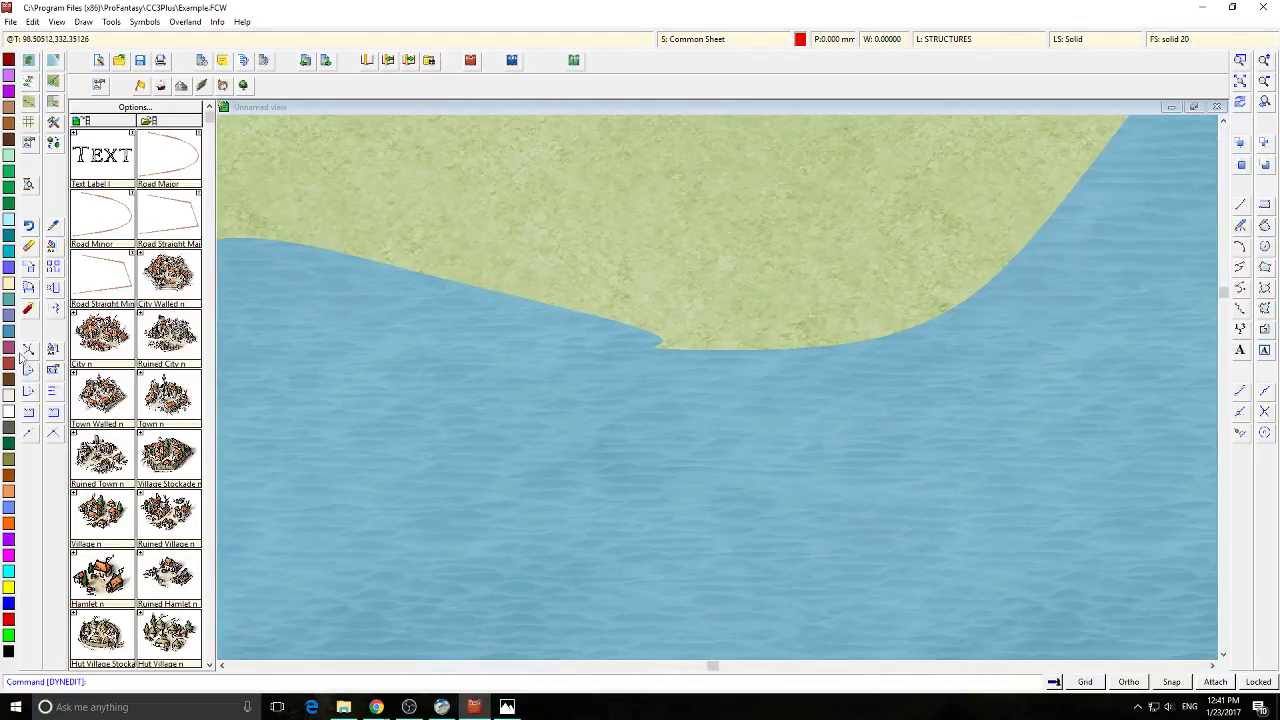
pyautogui.click(655, 347)
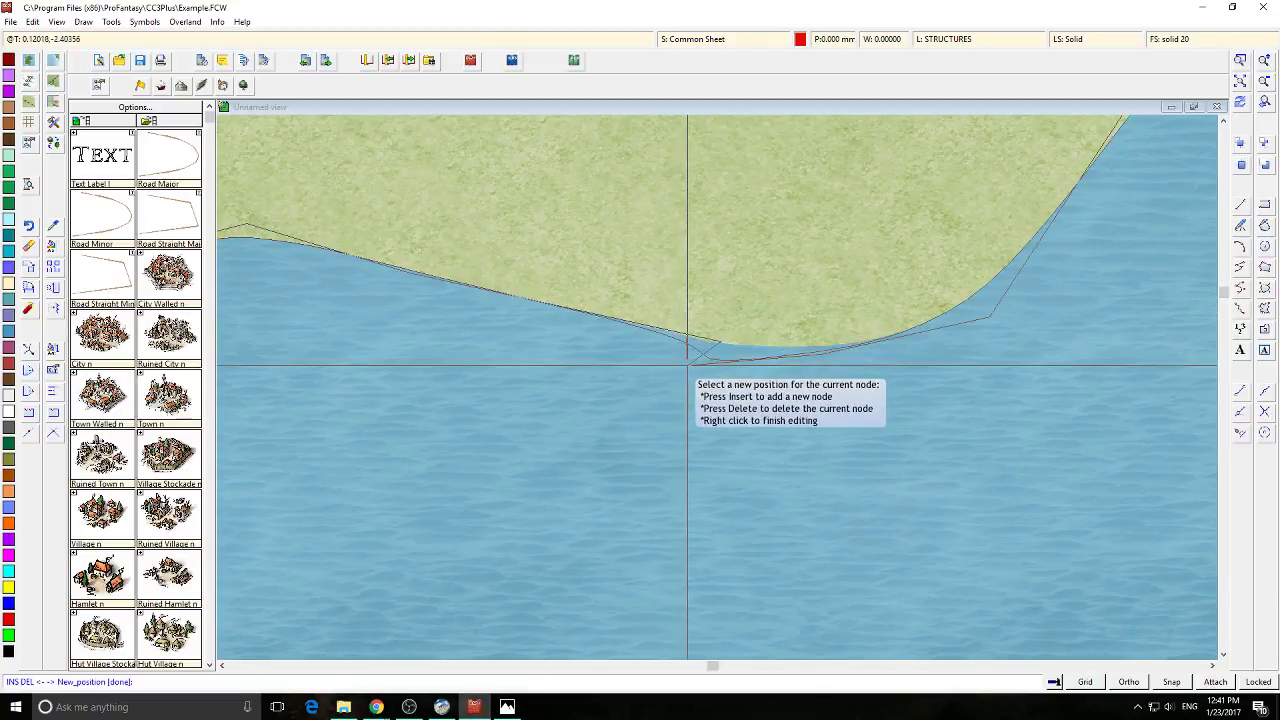
pyautogui.rightClick(831, 460)
pyautogui.scroll(-4, 789, 434)
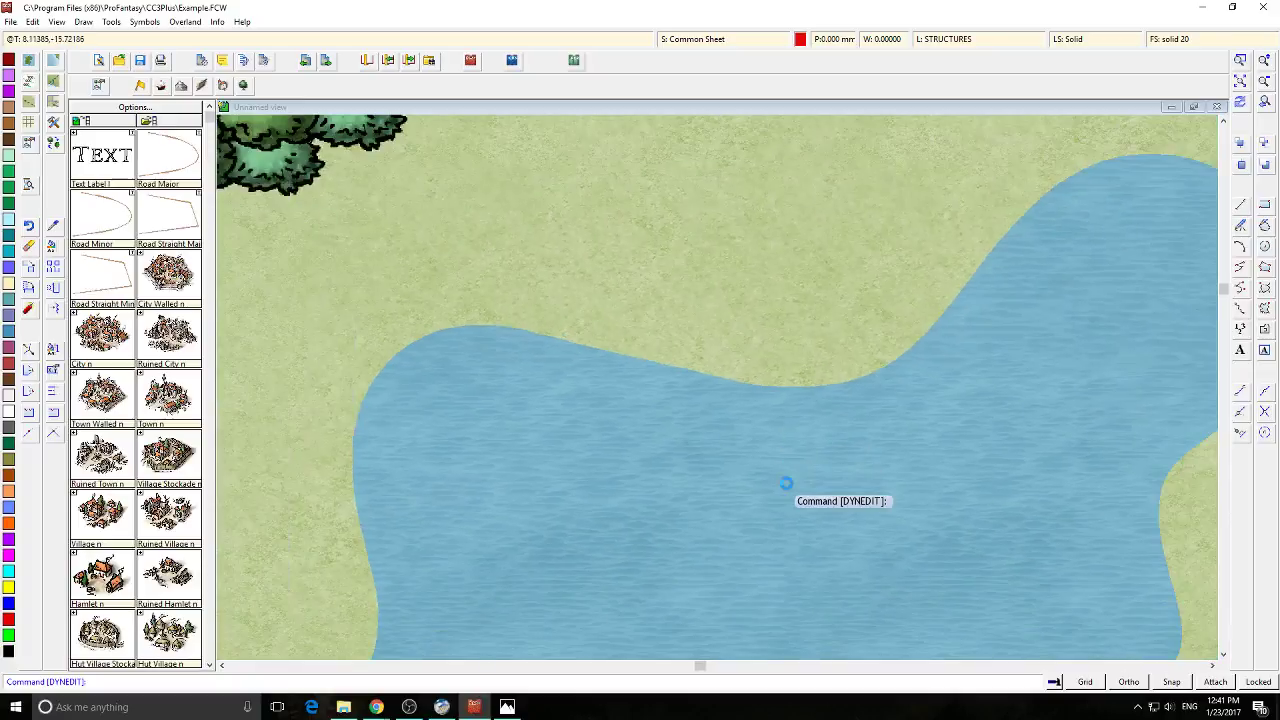
# Show the TRACE sheet and trace the island inside Lake Oriana as a fractal landmass polygon
pyautogui.scroll(-1, 795, 440)
pyautogui.scroll(-3, 790, 520)
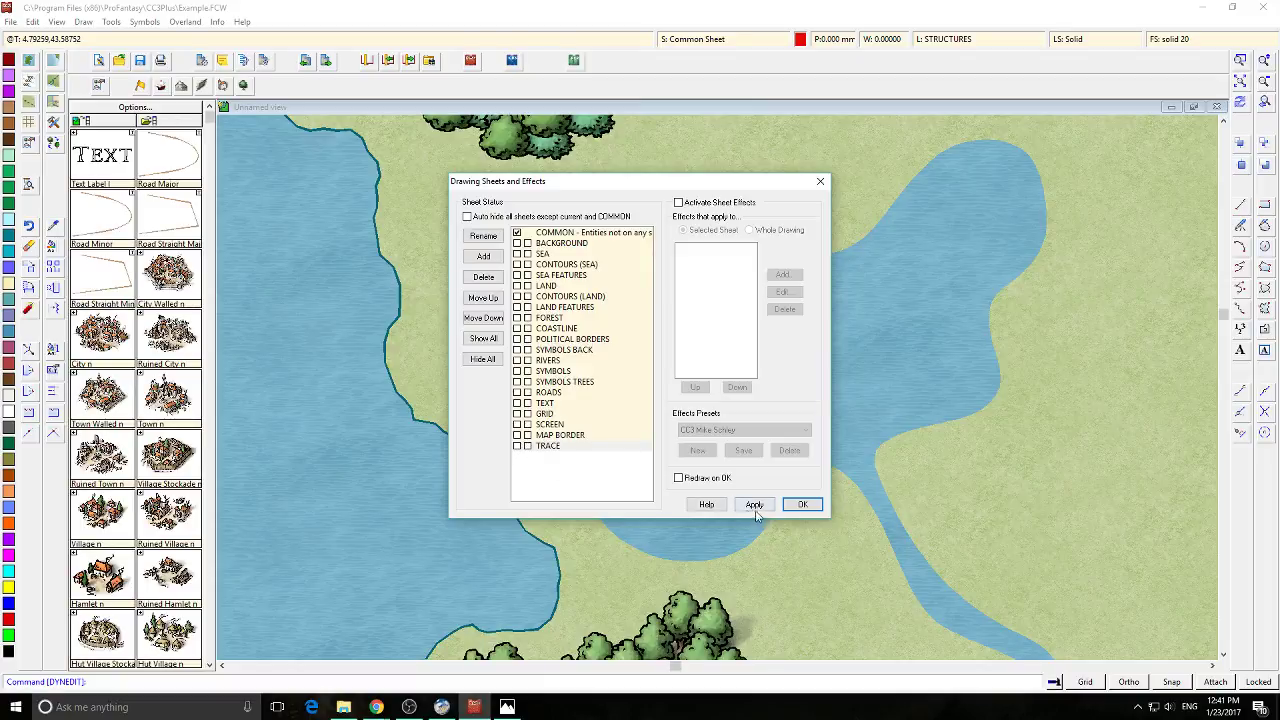
pyautogui.click(755, 506)
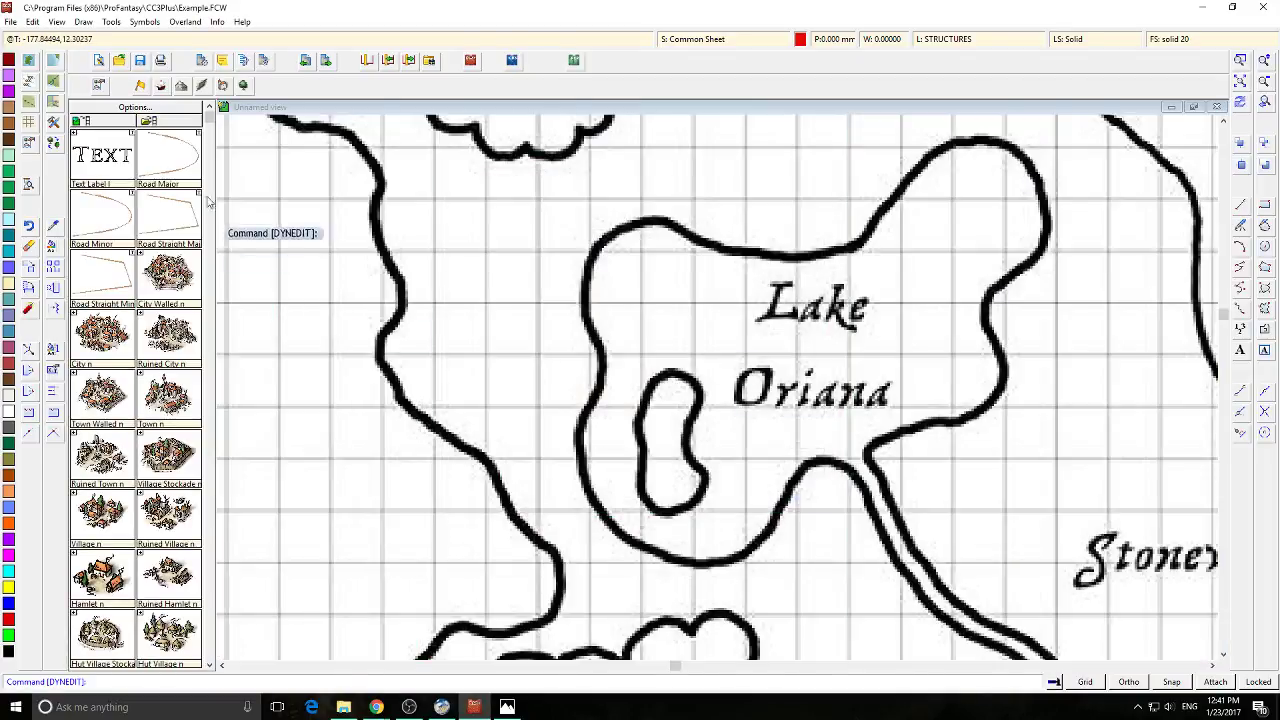
pyautogui.click(28, 79)
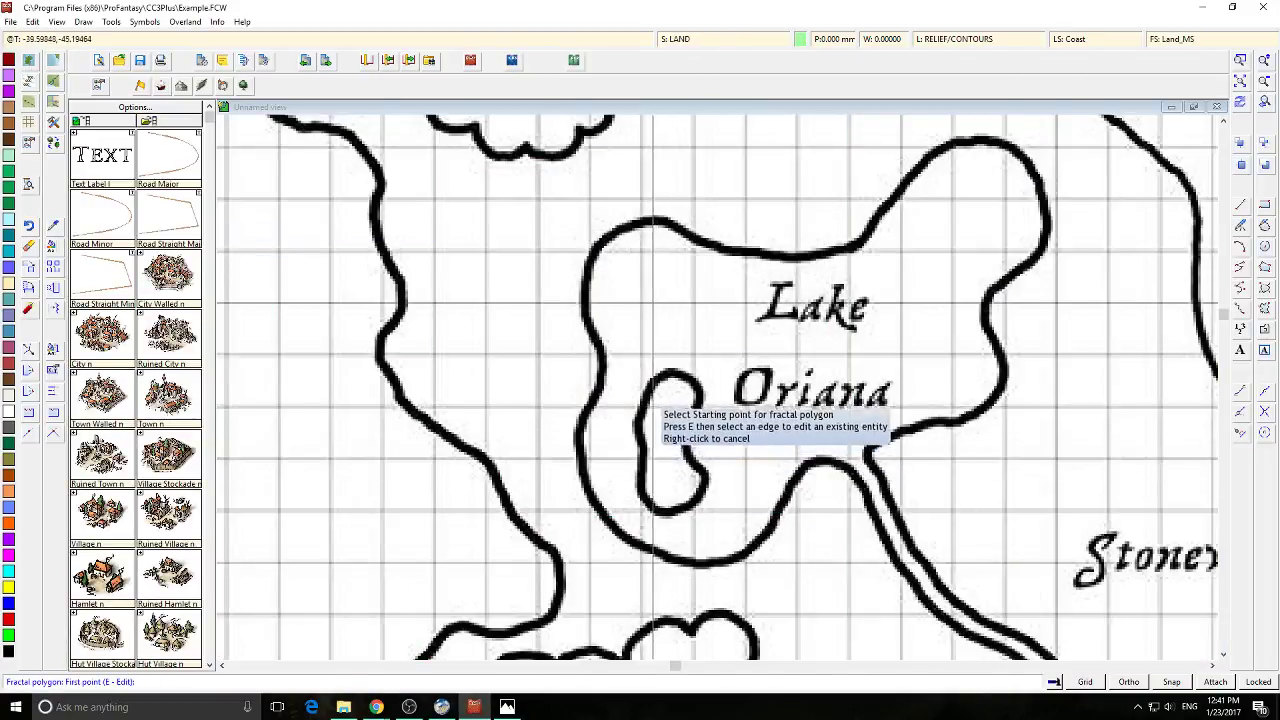
pyautogui.click(660, 379)
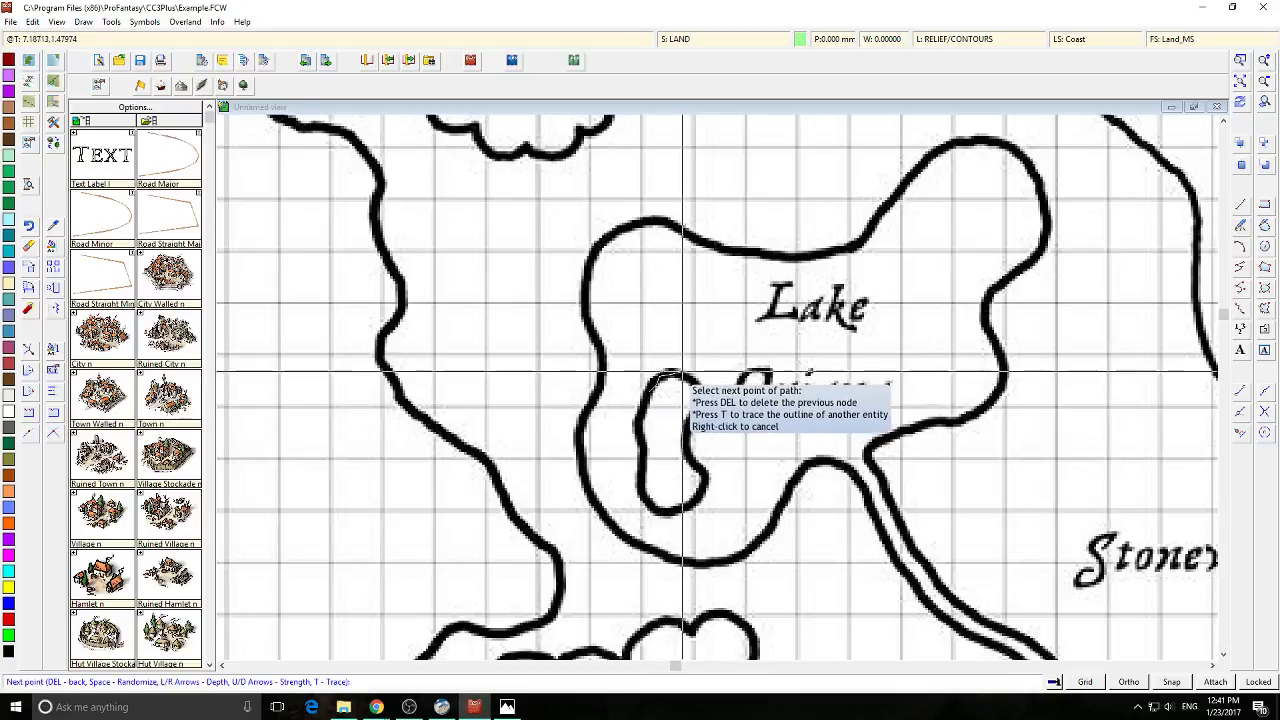
pyautogui.click(700, 397)
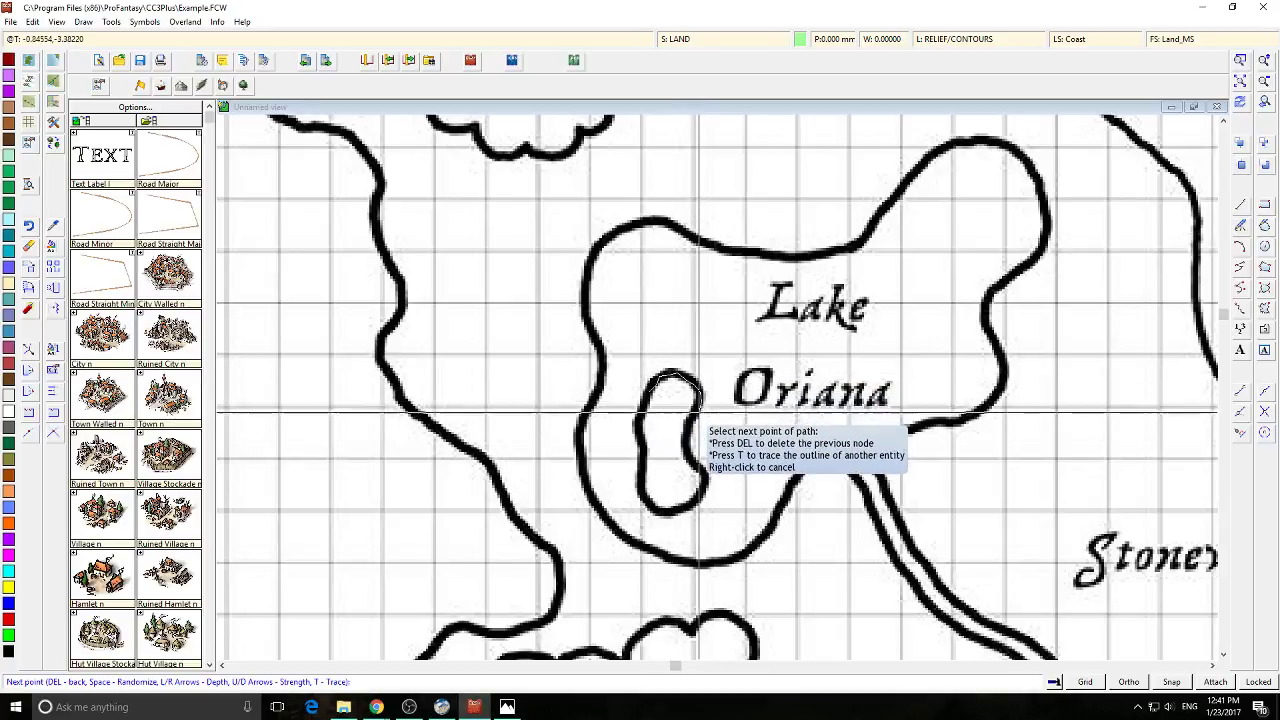
pyautogui.click(704, 478)
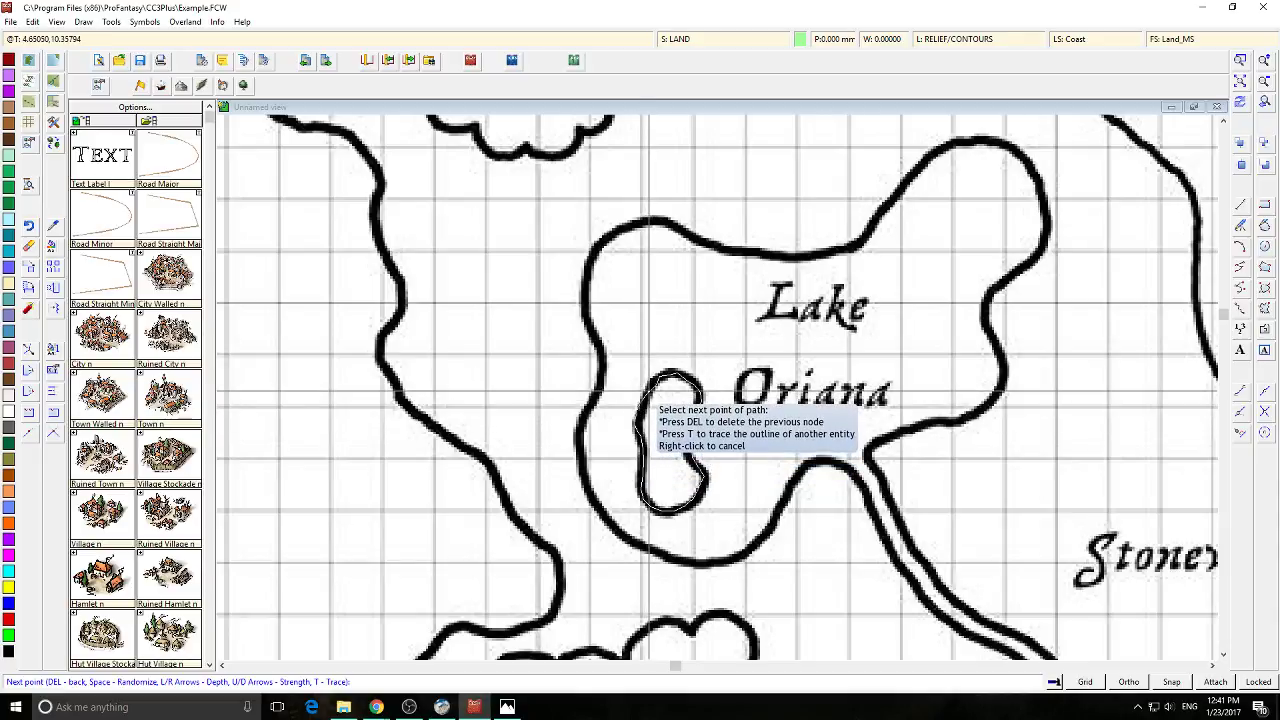
pyautogui.click(648, 396)
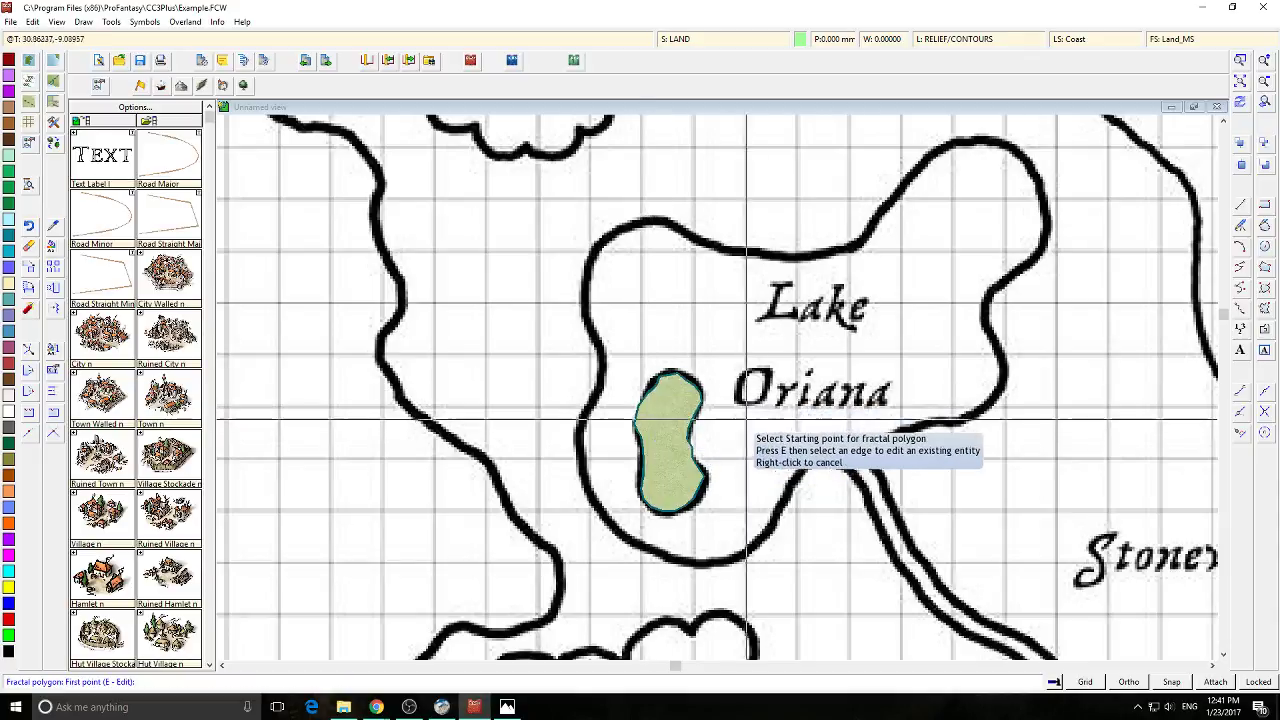
# Hide the TRACE sheet so the painted map shows without the tracing image
pyautogui.click(705, 42)
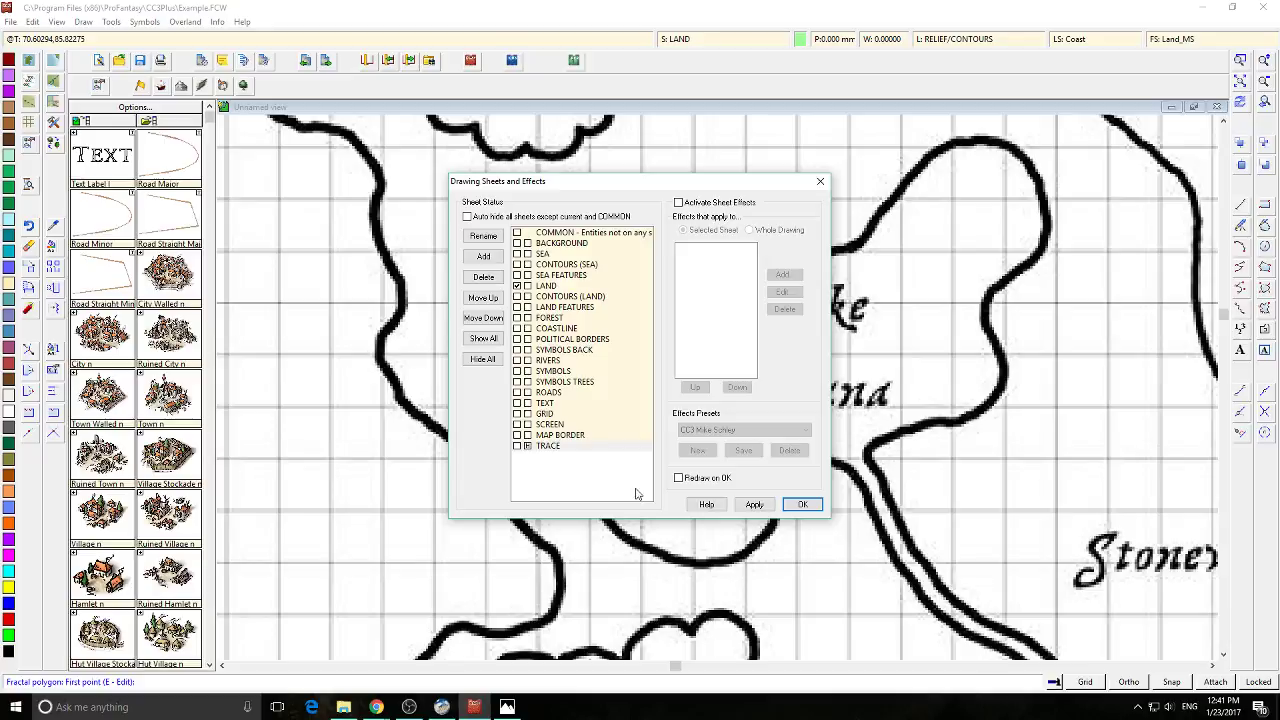
pyautogui.click(754, 505)
pyautogui.click(802, 504)
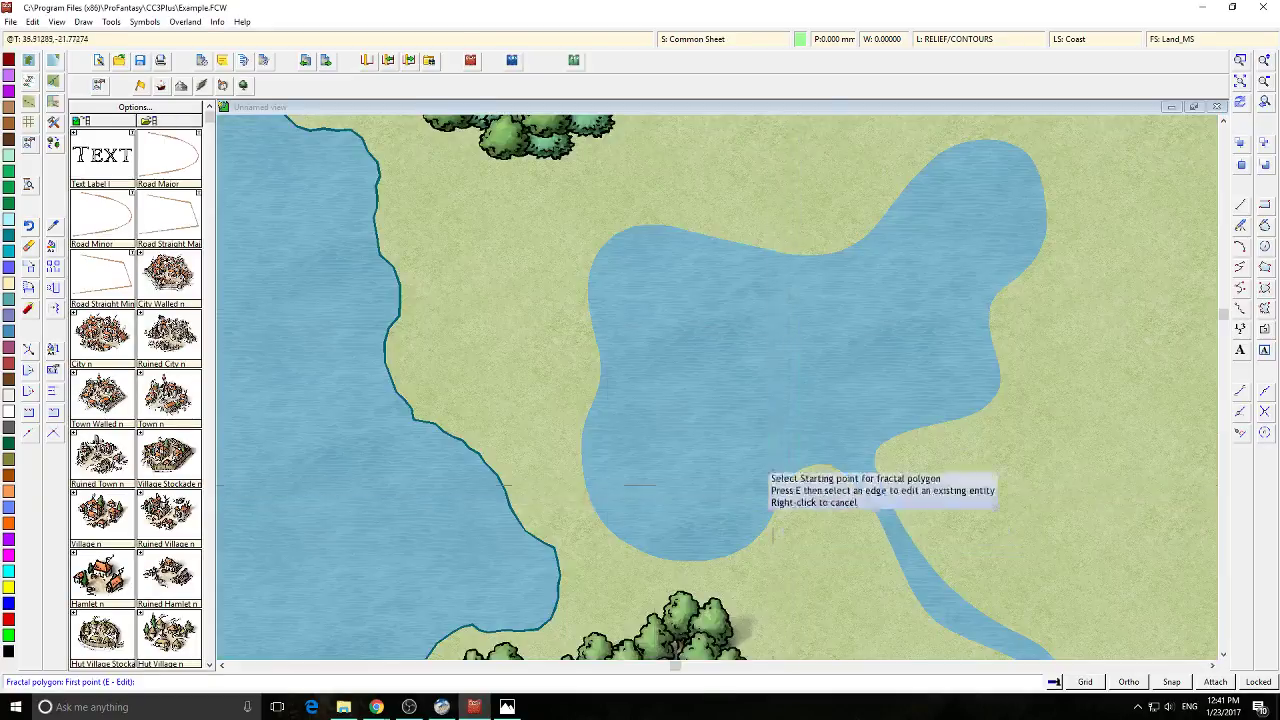
# Add a new drawing sheet named ISLAND
pyautogui.click(684, 41)
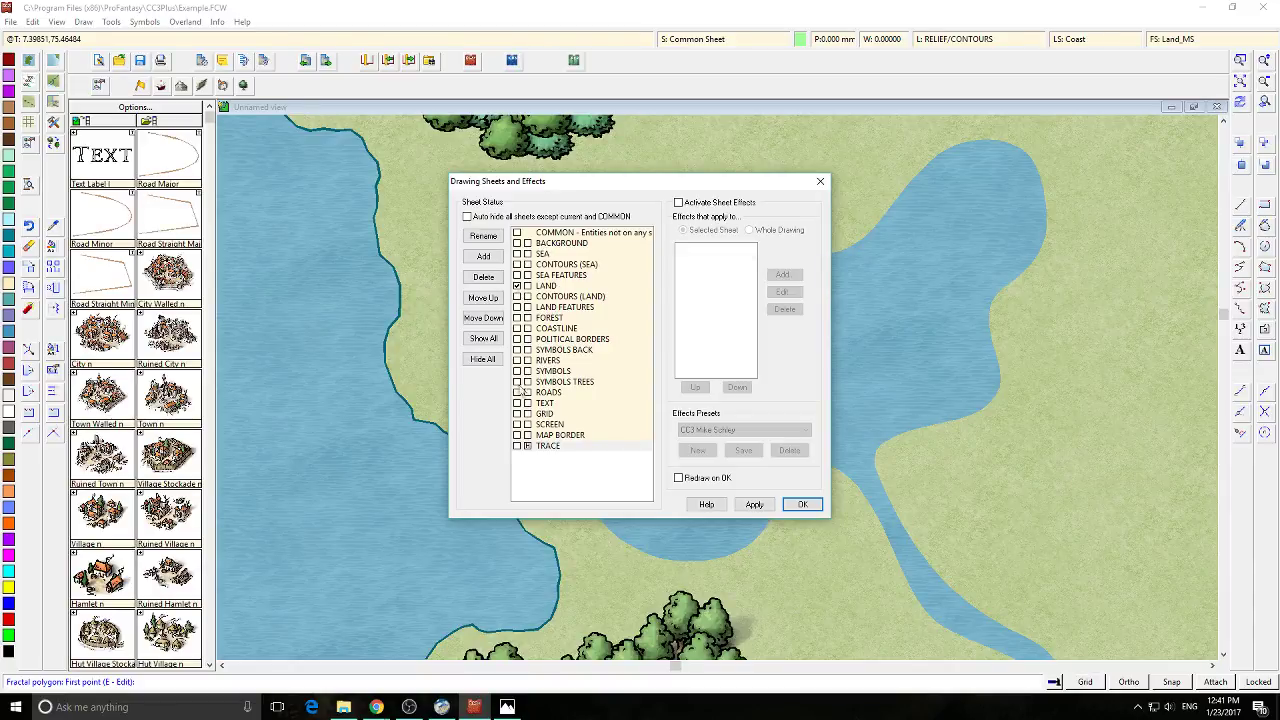
pyautogui.click(483, 256)
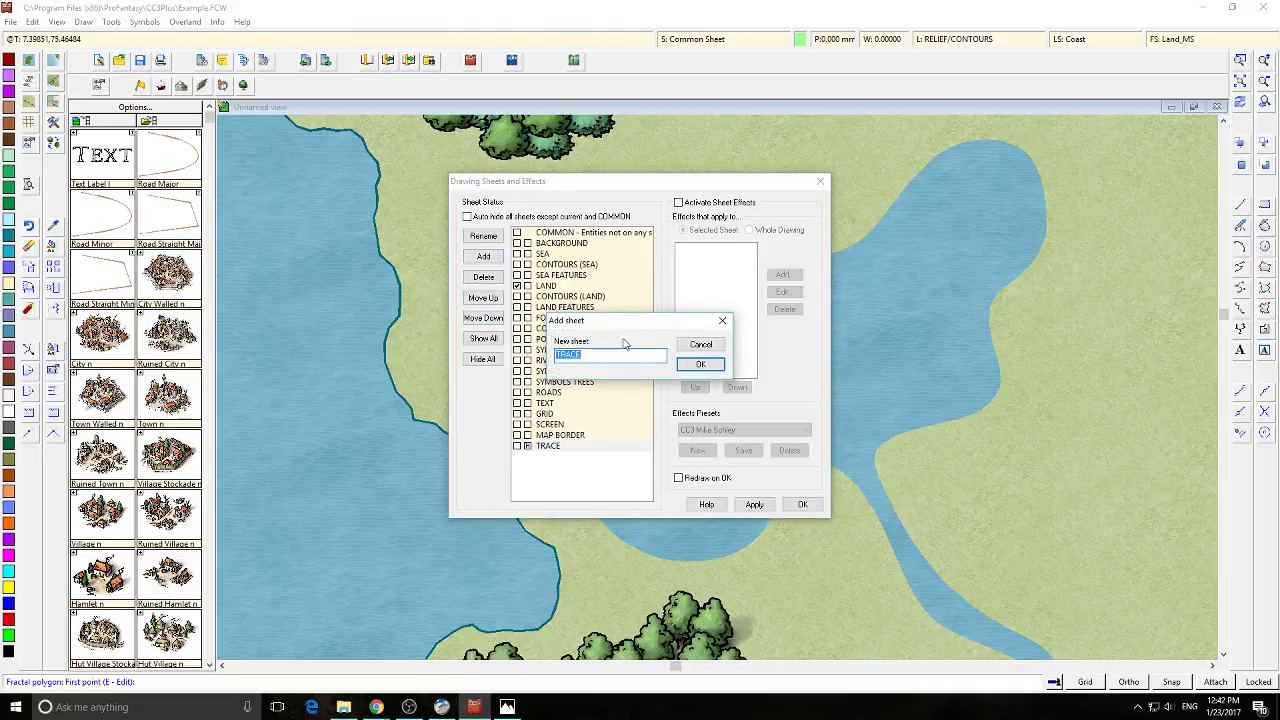
pyautogui.write('SLAN')
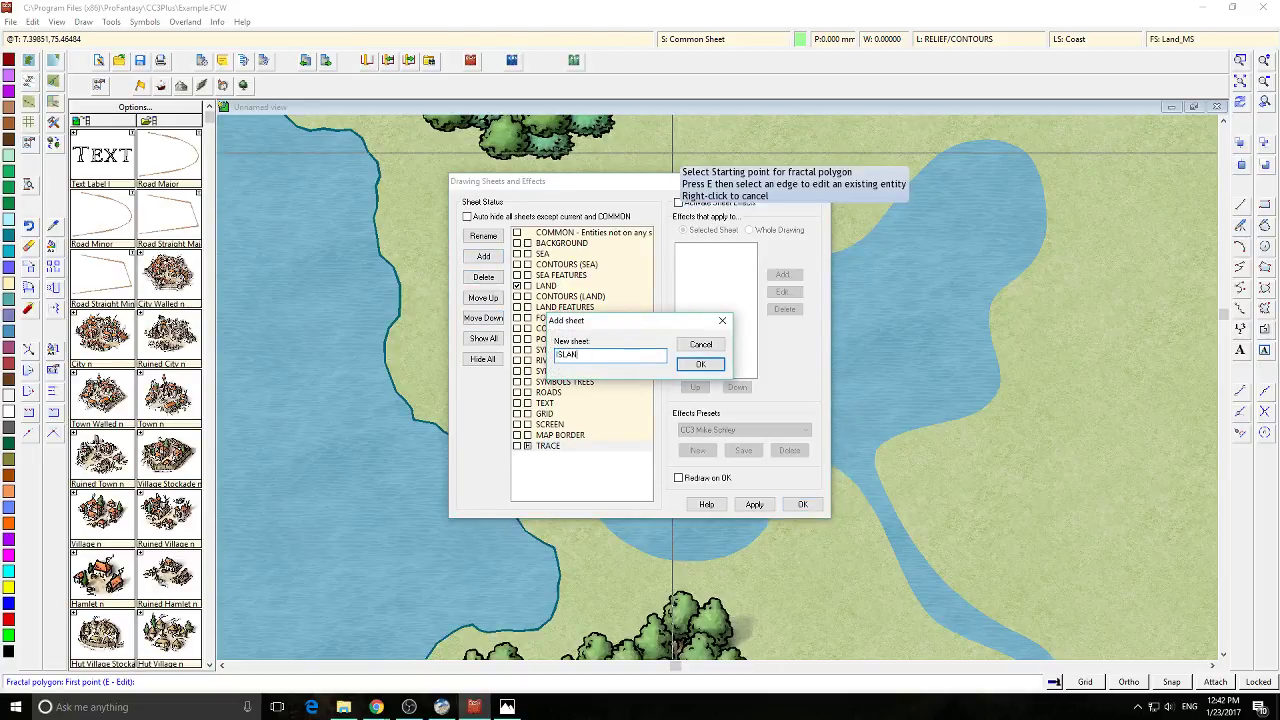
pyautogui.write('D')
pyautogui.press('Return')
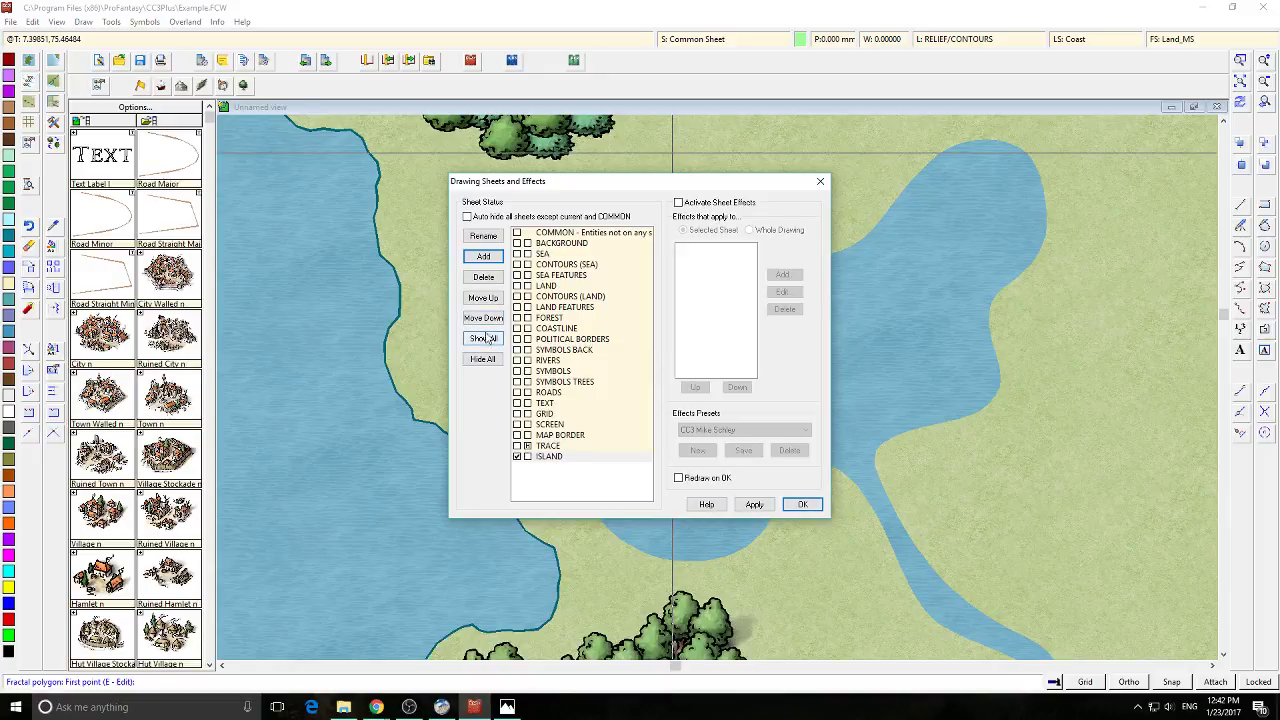
# Move the ISLAND sheet up the sheet order to directly after RIVERS and before SYMBOLS
pyautogui.click(484, 298)
pyautogui.click(484, 298)
pyautogui.click(484, 298)
pyautogui.click(484, 298)
pyautogui.click(484, 298)
pyautogui.click(484, 298)
pyautogui.click(484, 298)
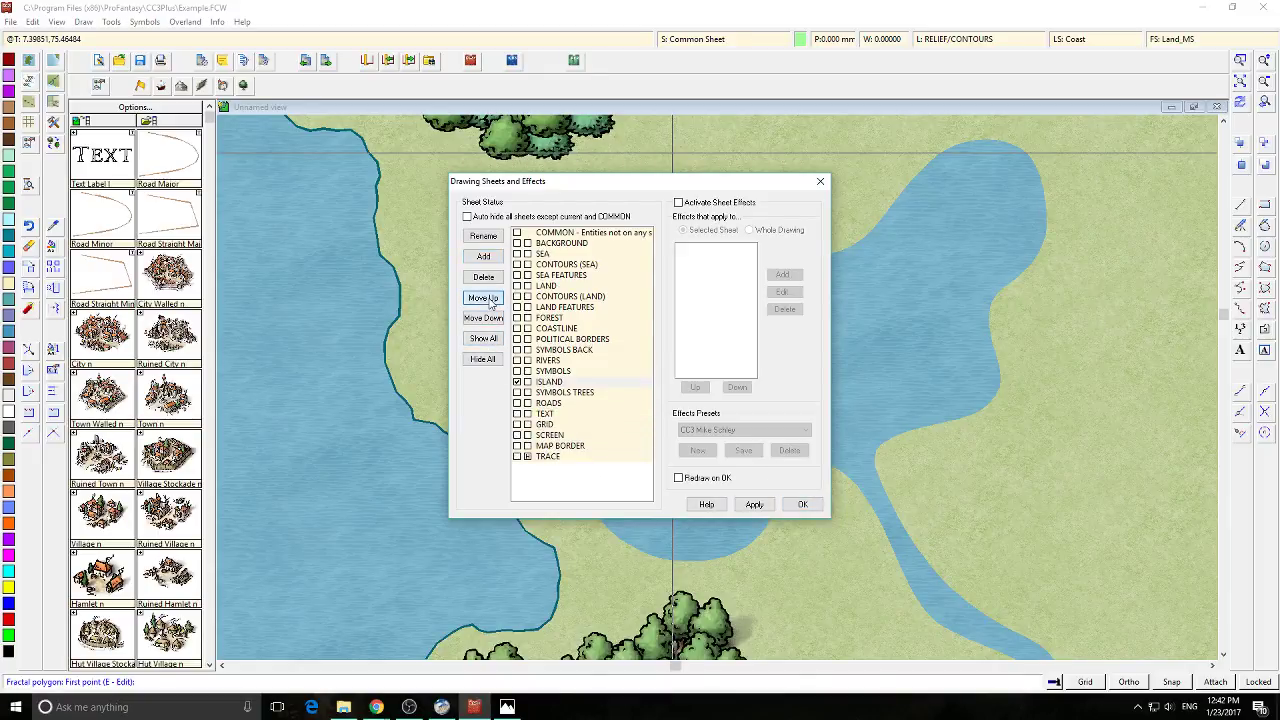
pyautogui.click(484, 298)
pyautogui.click(792, 506)
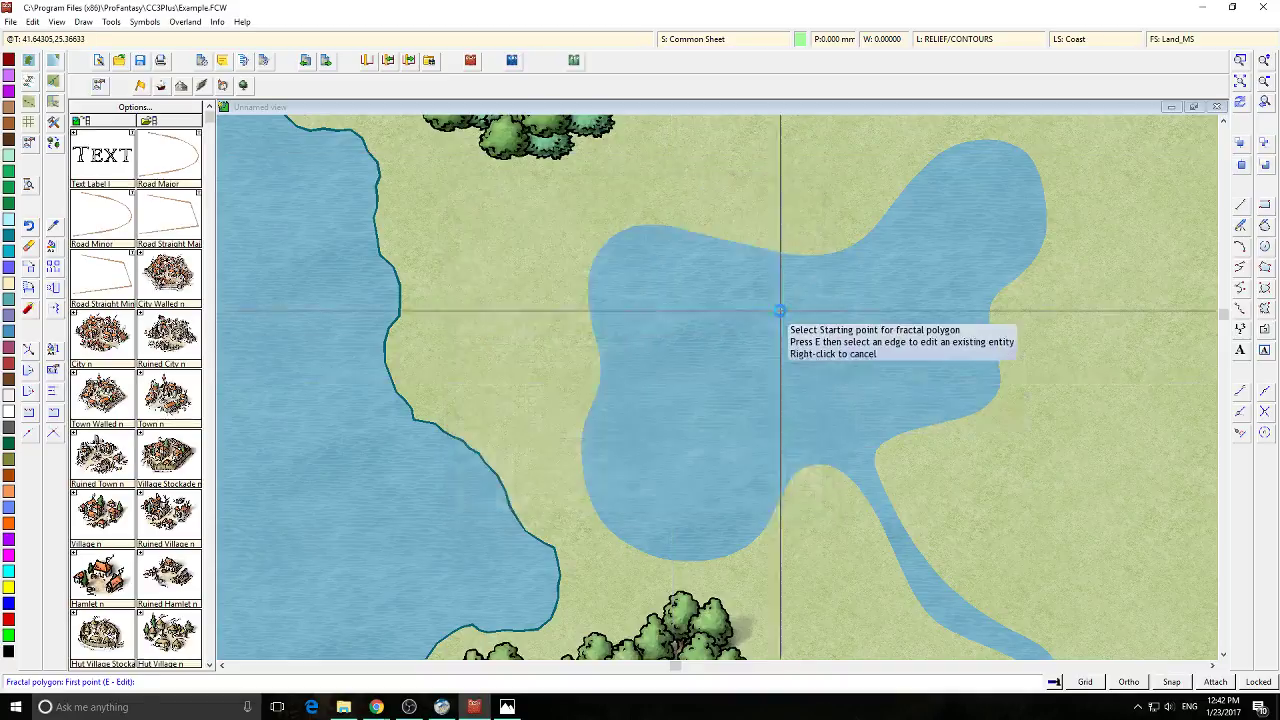
# Isolate the LAND sheet by making it current and auto-hiding all sheets except the current one and COMMON
pyautogui.click(746, 42)
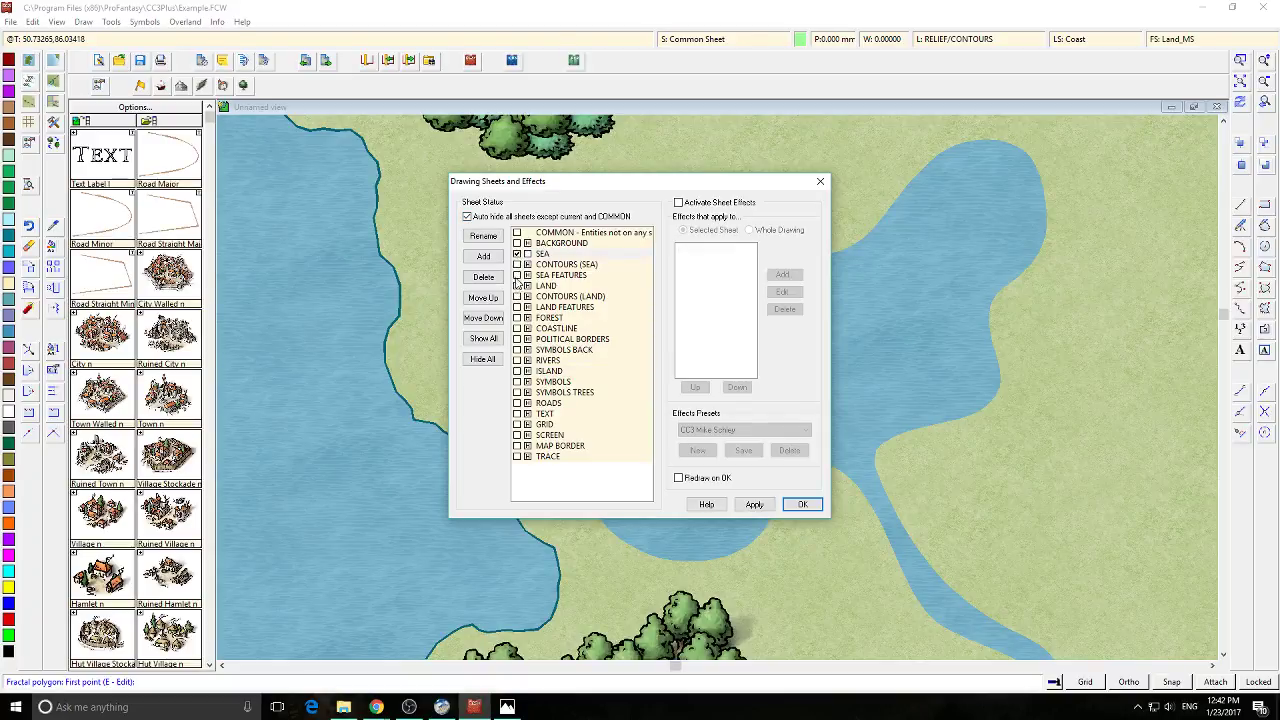
pyautogui.click(517, 286)
pyautogui.click(754, 504)
pyautogui.moveTo(620, 181)
pyautogui.mouseDown()
pyautogui.moveTo(1073, 201)
pyautogui.moveTo(704, 190)
pyautogui.mouseUp()
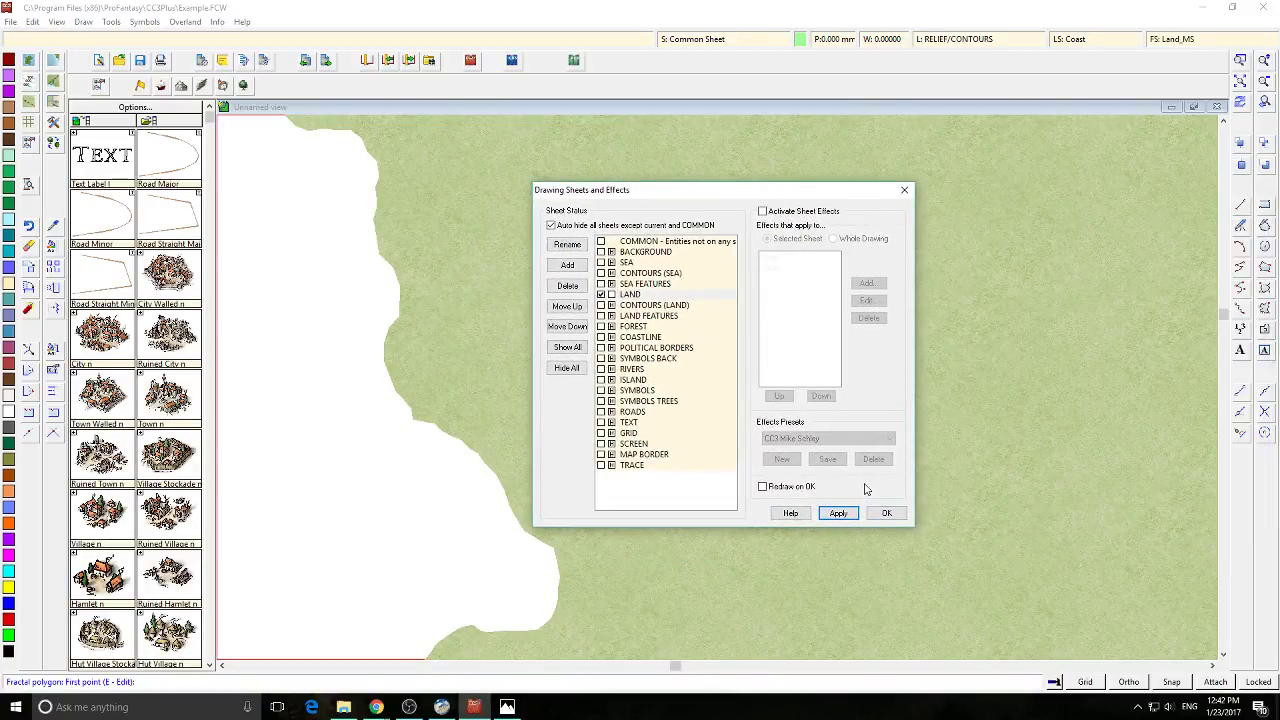
pyautogui.click(882, 513)
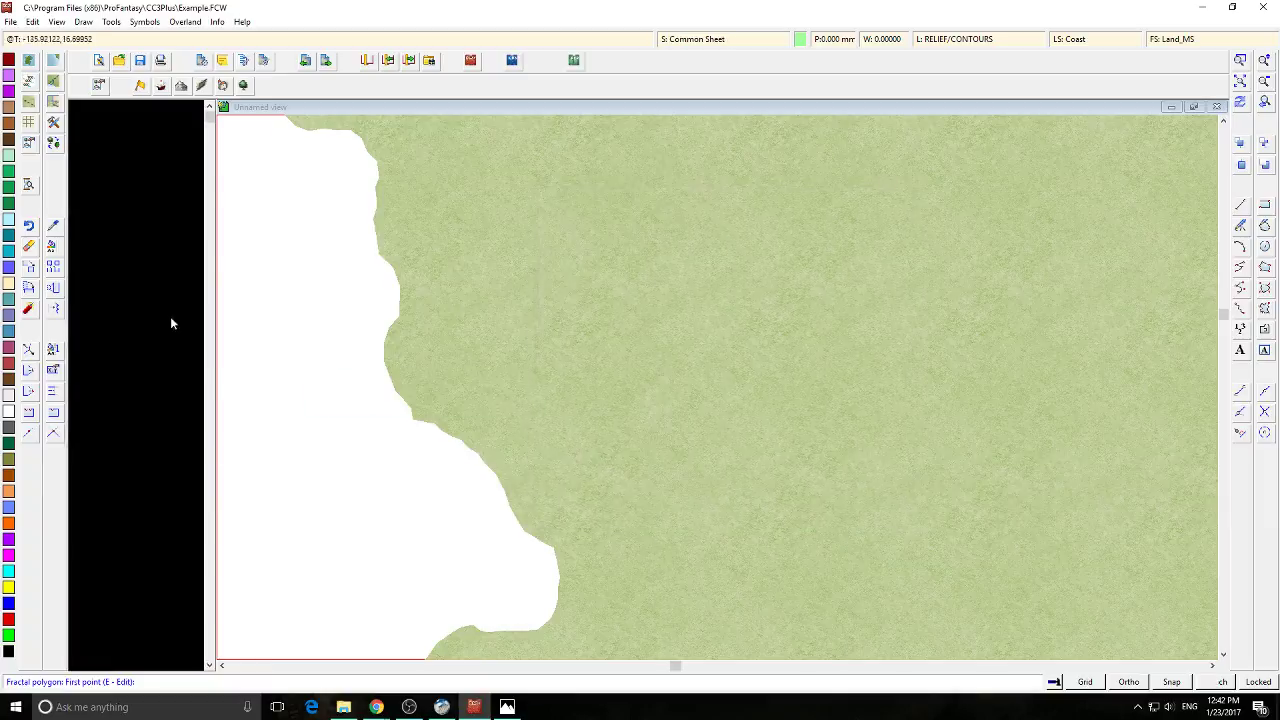
# Select the lake's island polygon with a selection window and change its sheet to ISLAND
pyautogui.click(53, 266)
pyautogui.click(480, 314)
pyautogui.click(801, 533)
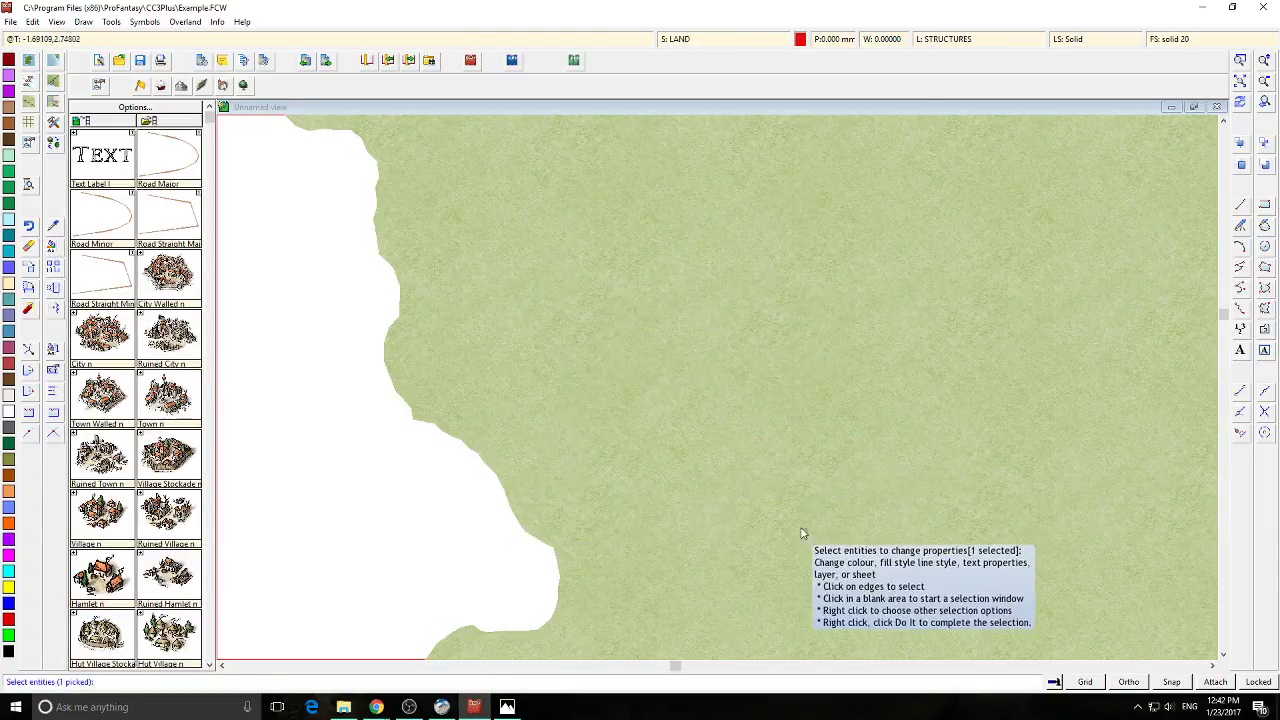
pyautogui.rightClick(628, 413)
pyautogui.click(655, 421)
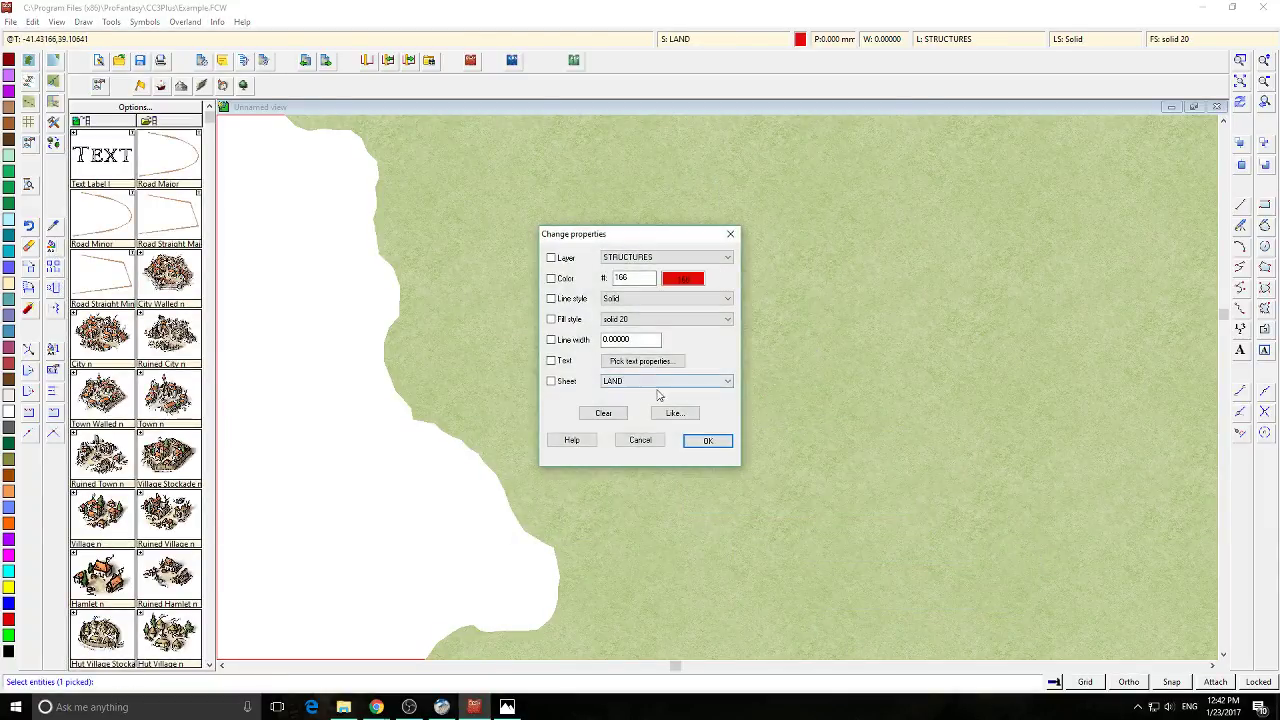
pyautogui.click(563, 382)
pyautogui.click(610, 382)
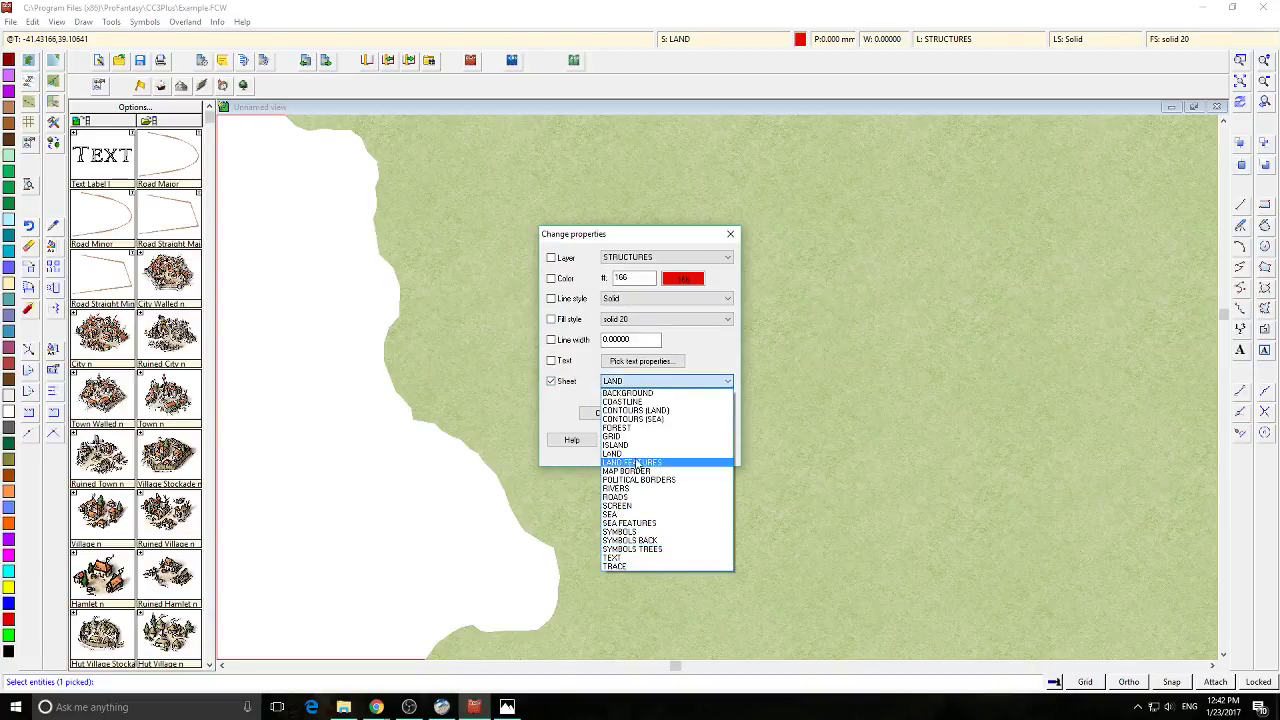
pyautogui.click(614, 453)
pyautogui.click(708, 440)
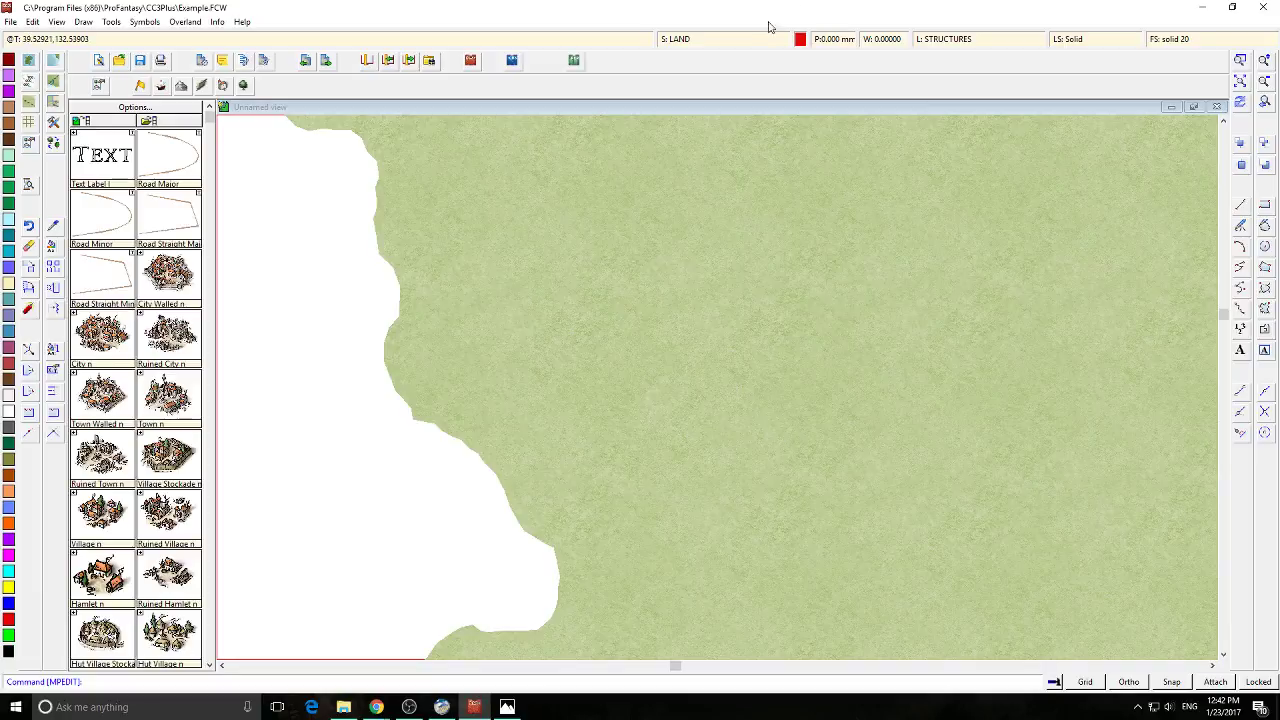
# Turn off the auto-hiding of non-current sheets and show all sheets
pyautogui.click(734, 34)
pyautogui.click(483, 338)
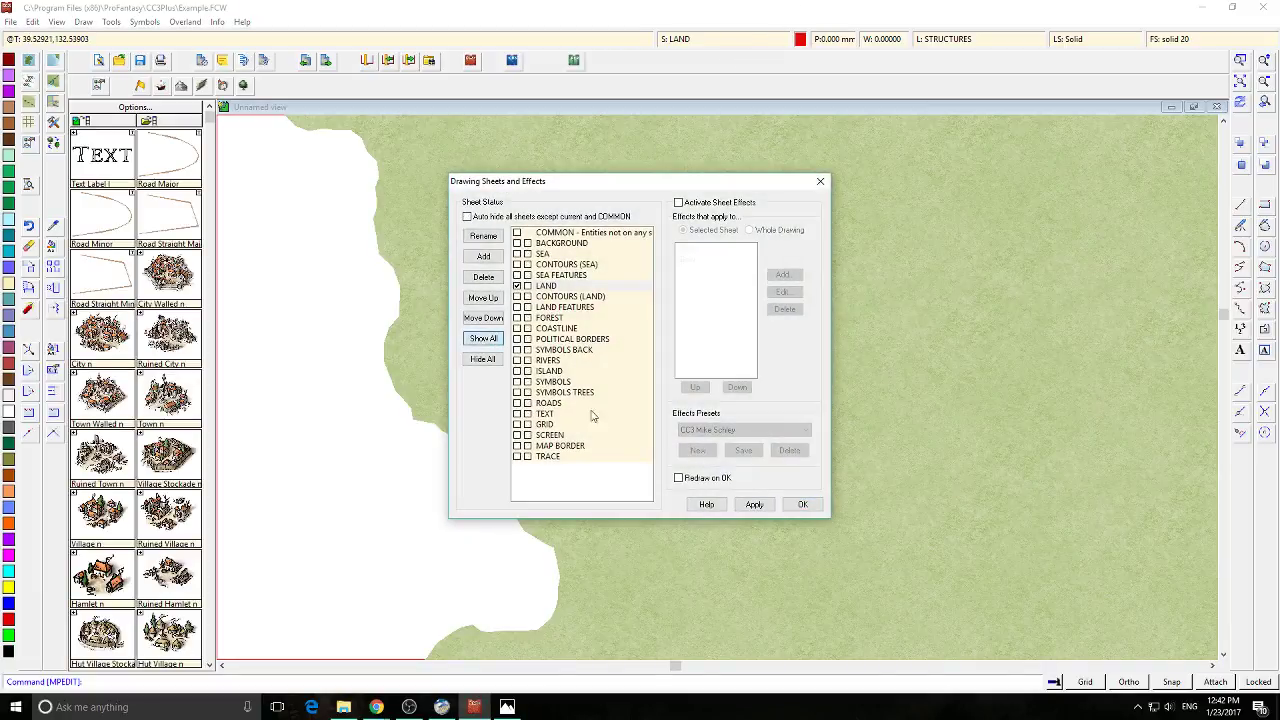
pyautogui.click(754, 504)
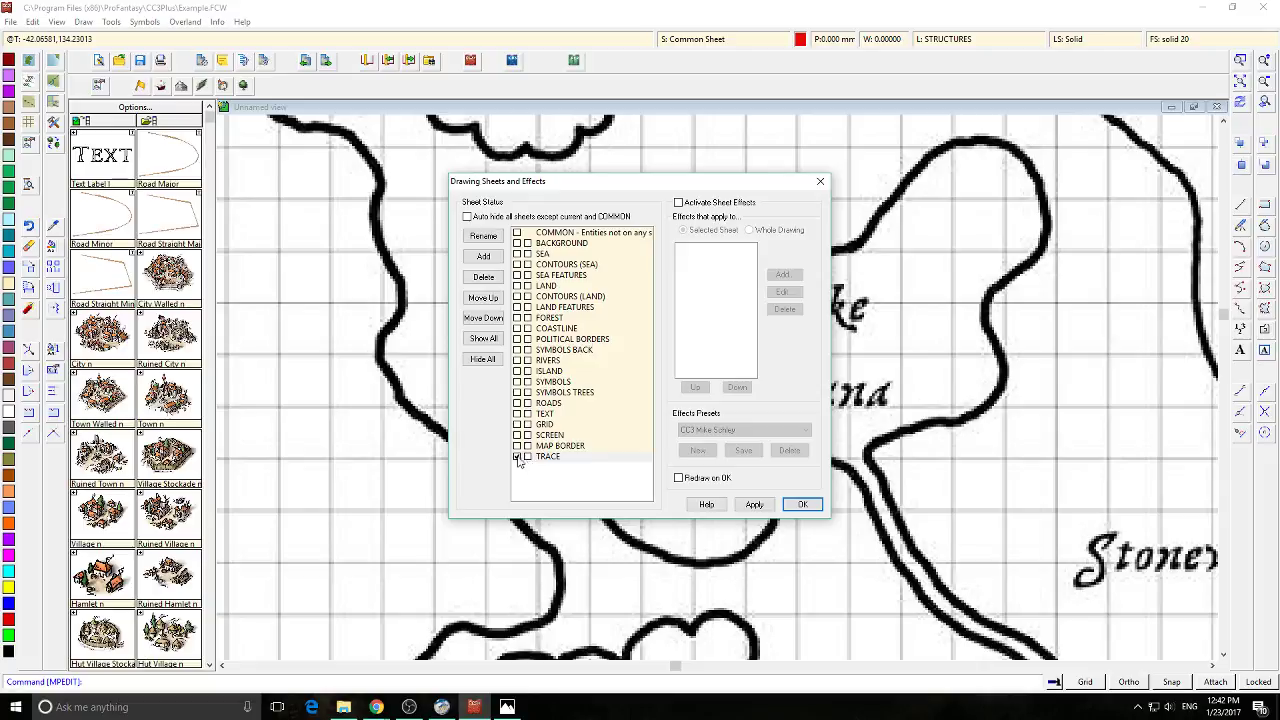
# Hide the TRACE sheet and activate the sheet effects, making LAND the current sheet
pyautogui.click(803, 503)
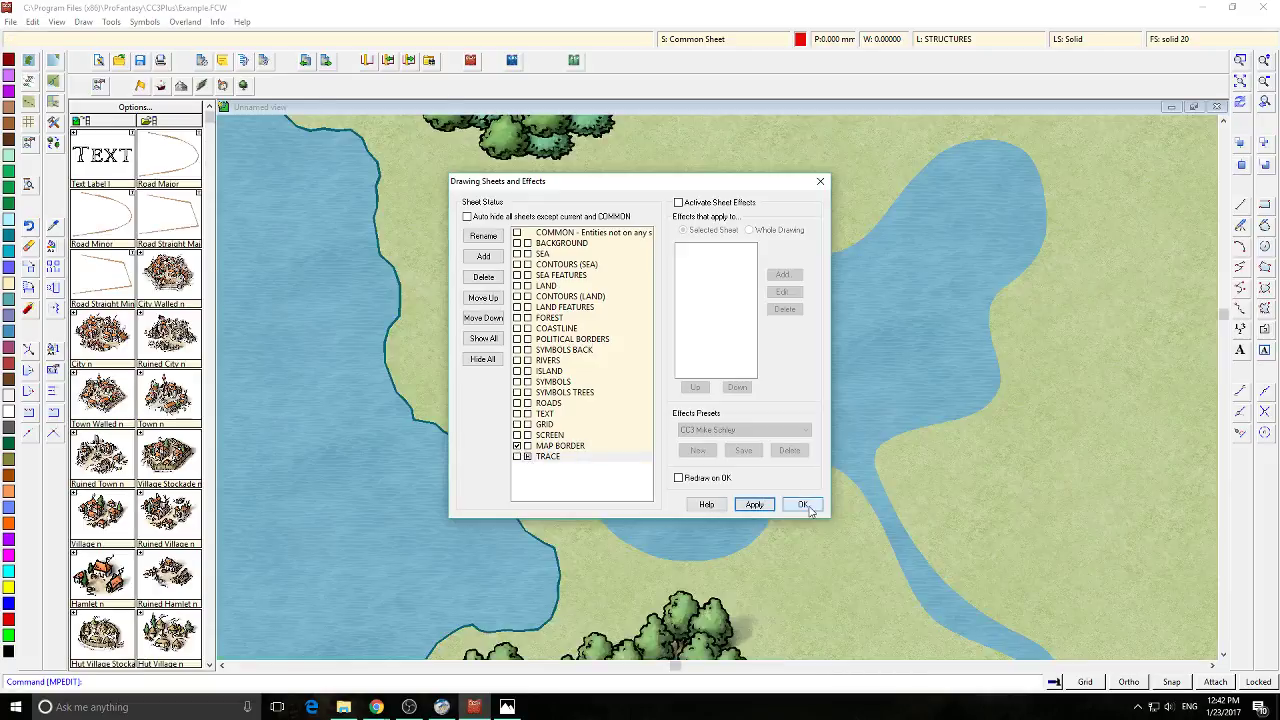
pyautogui.scroll(-3, 815, 297)
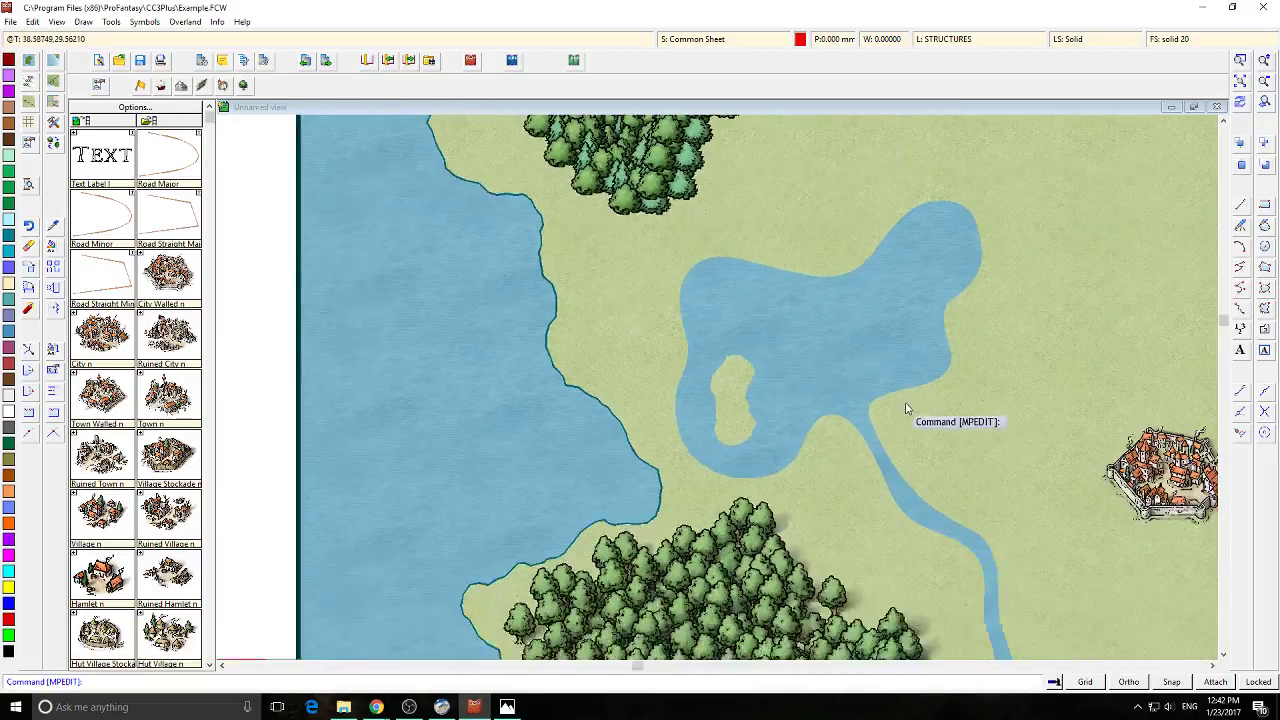
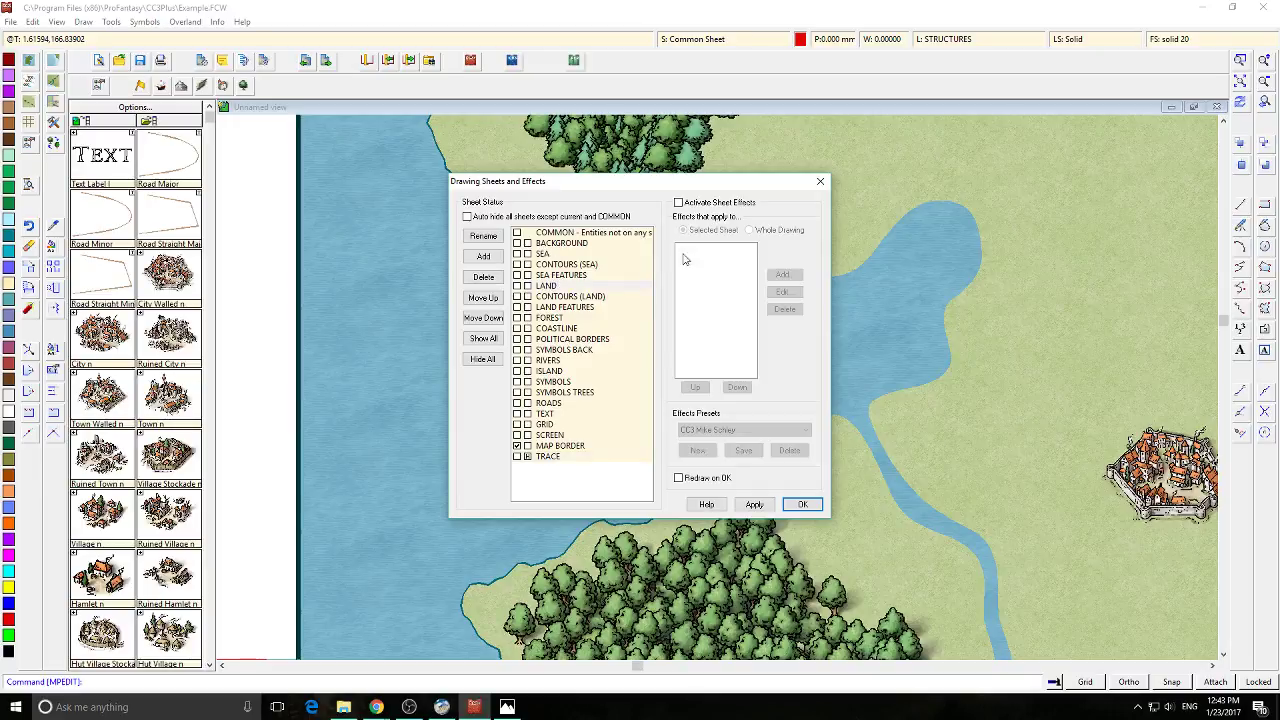
pyautogui.click(687, 205)
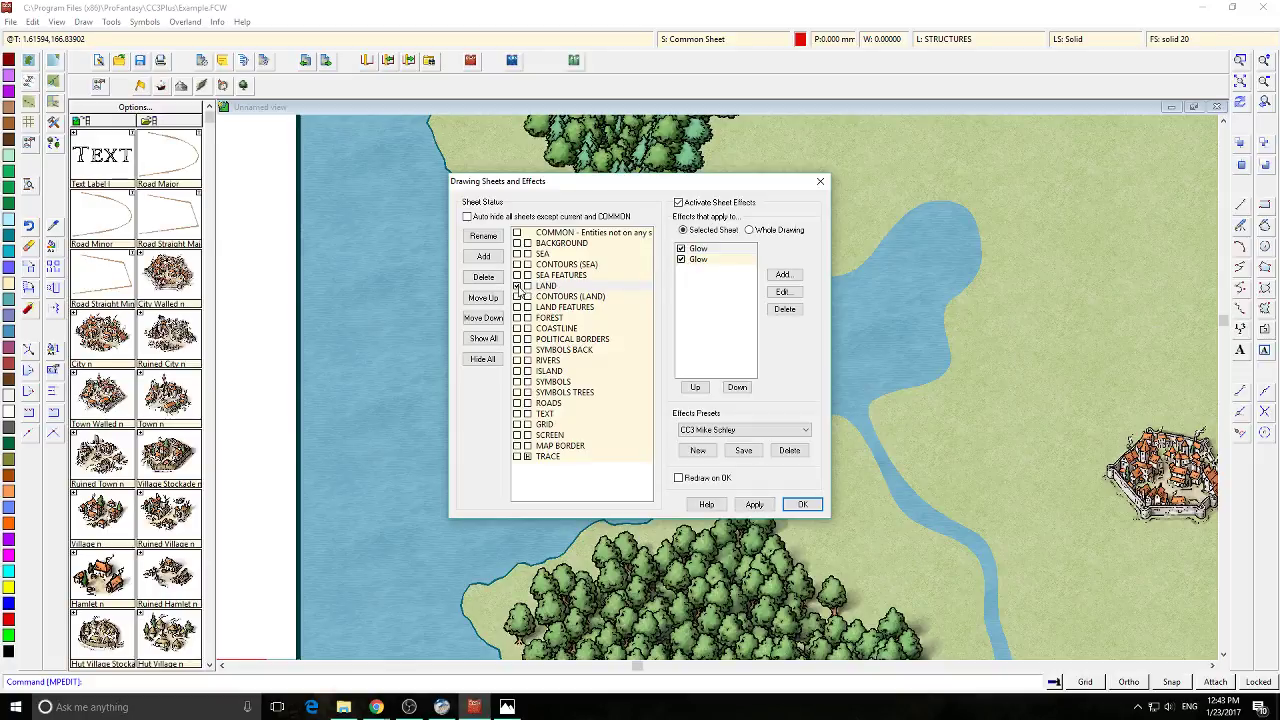
# Examine the LAND sheet's first Glow effect settings and the list of effects presets
pyautogui.click(558, 298)
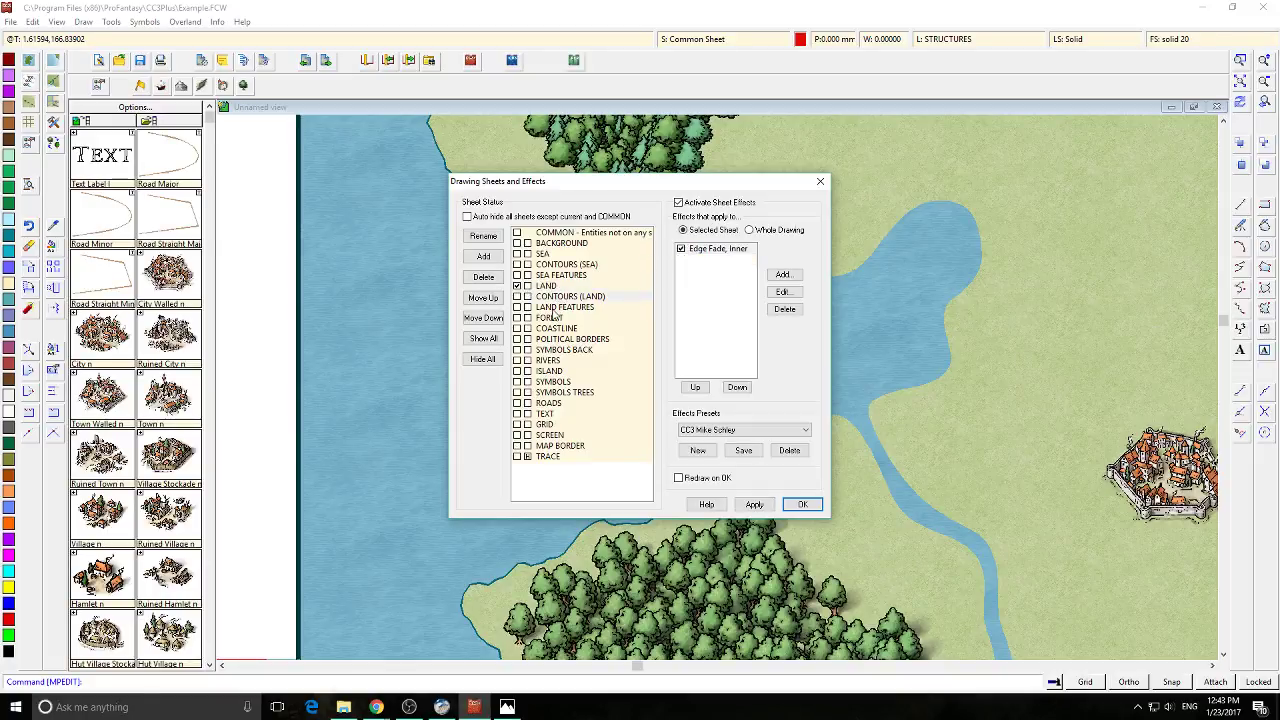
pyautogui.click(553, 287)
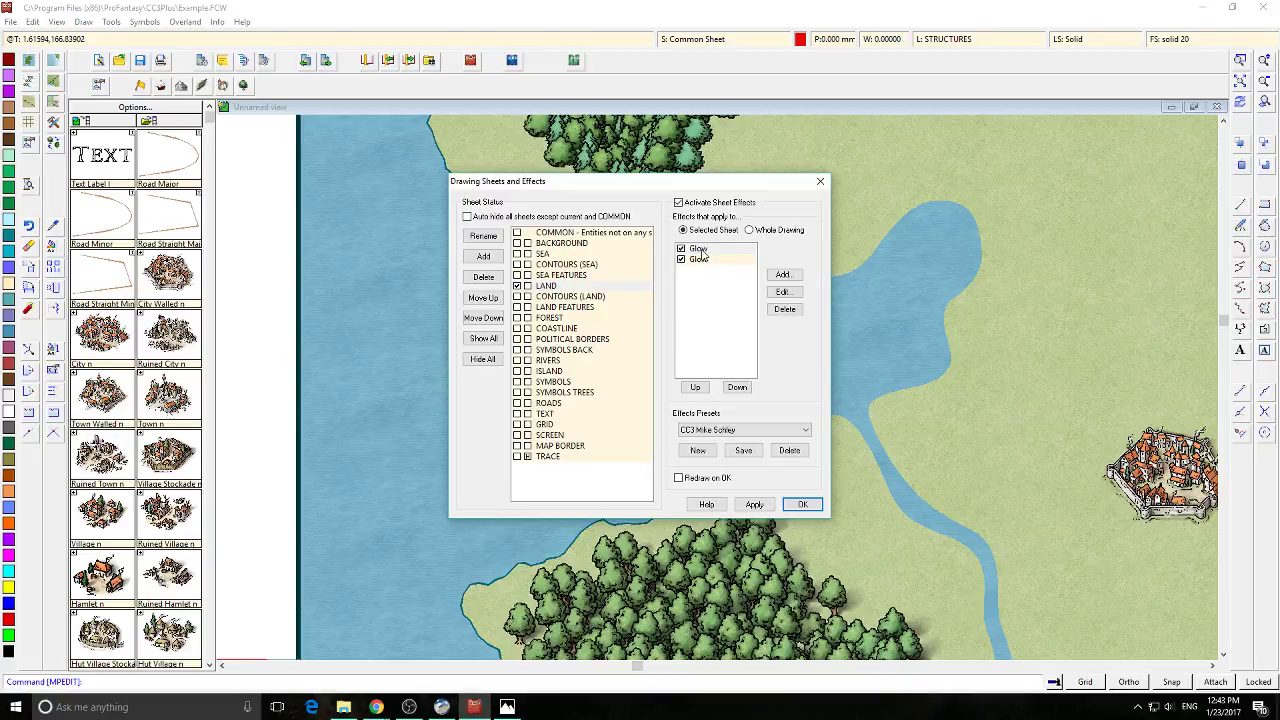
pyautogui.click(783, 291)
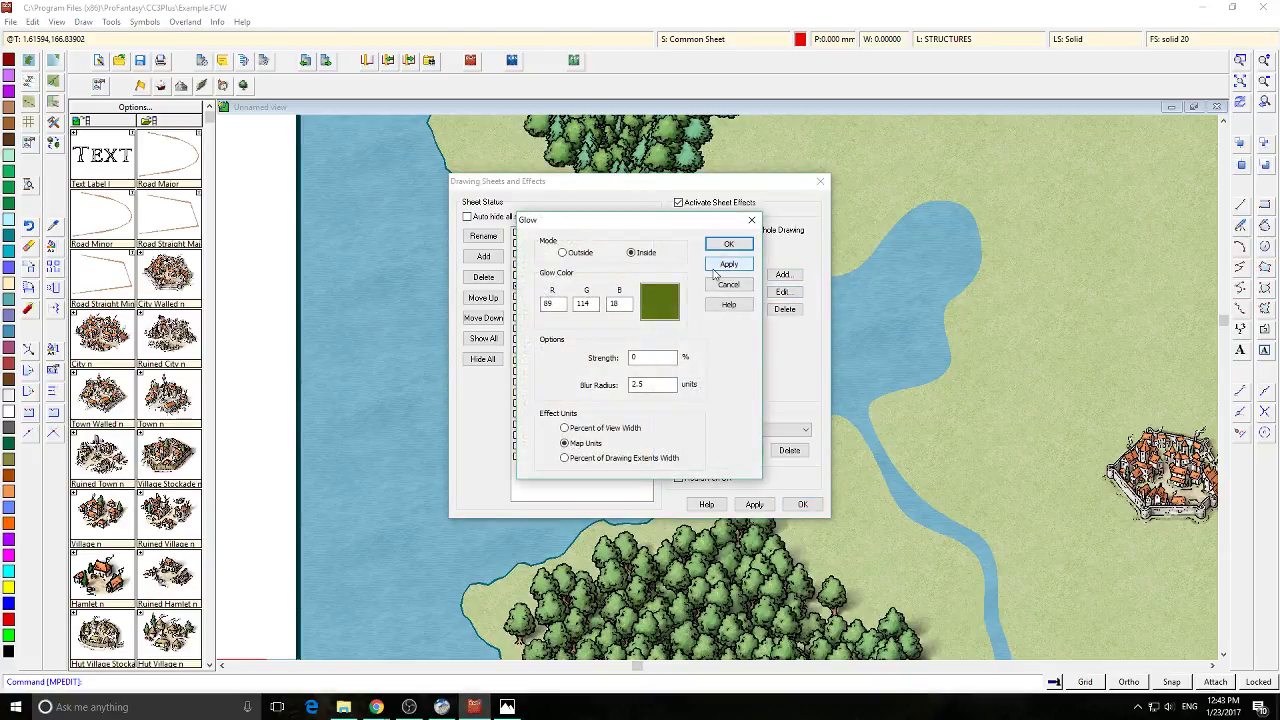
pyautogui.click(752, 220)
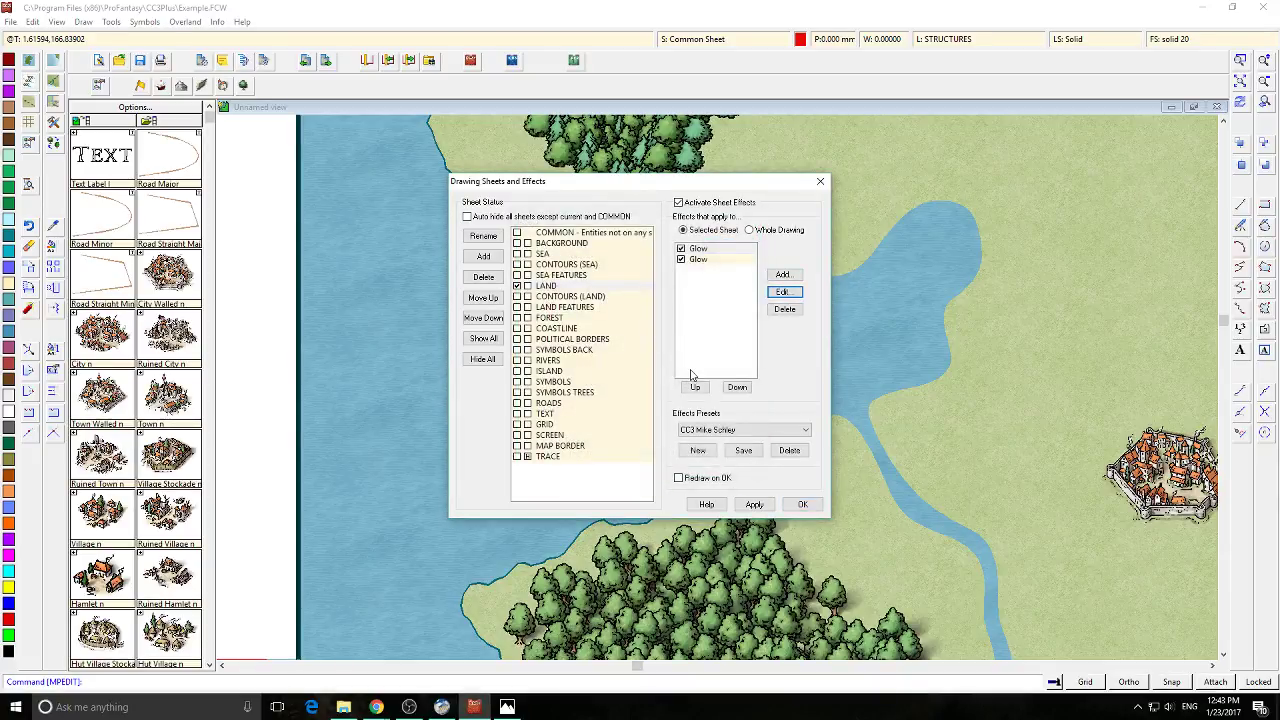
pyautogui.click(734, 431)
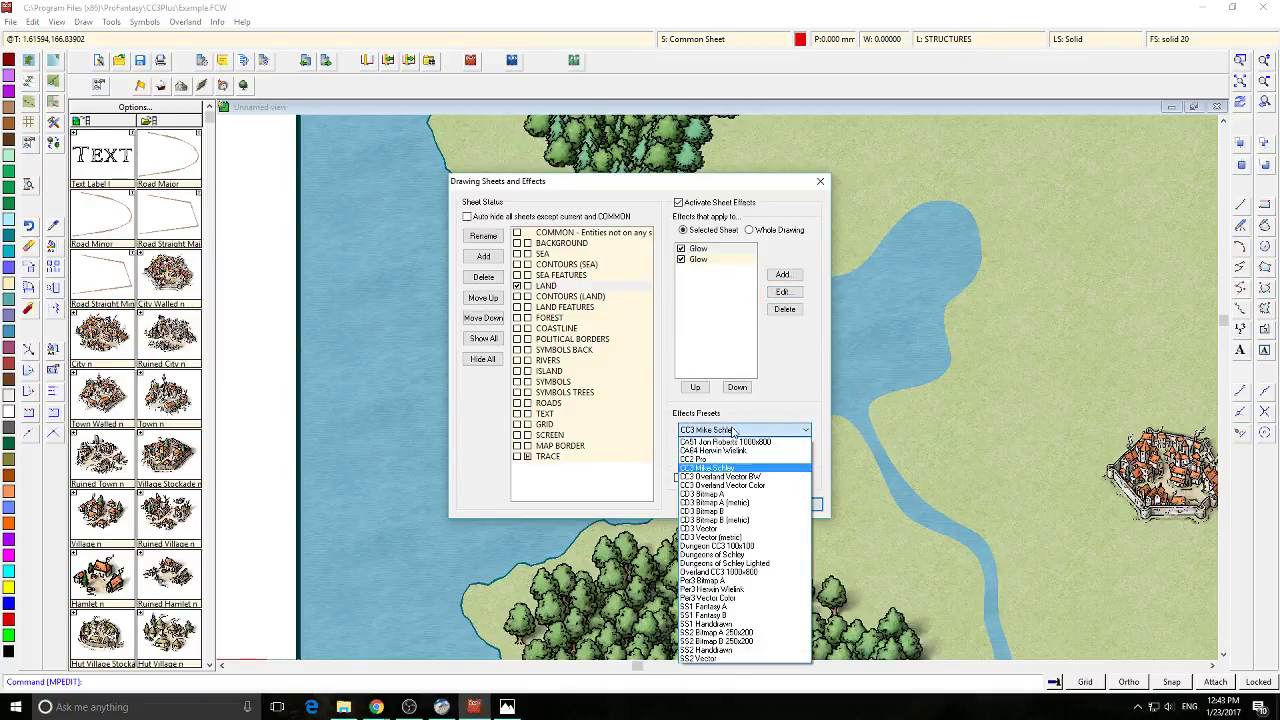
pyautogui.click(734, 431)
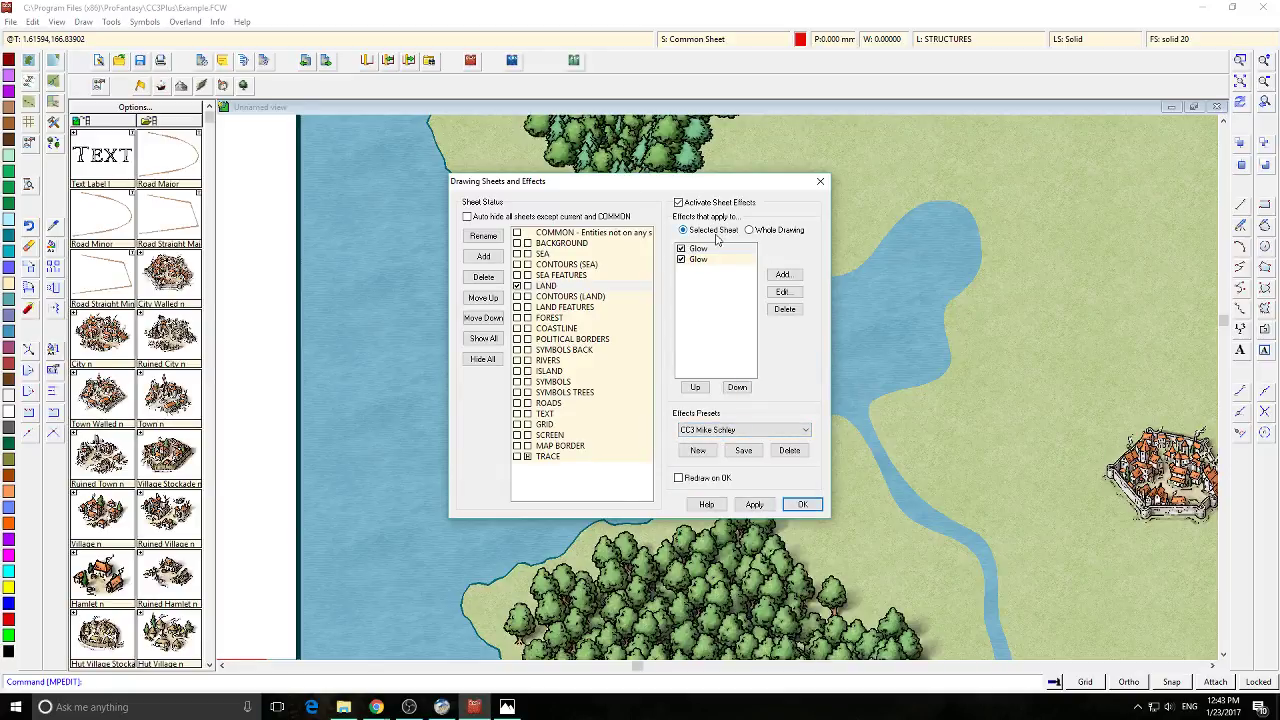
# Add two Glow effects with their default settings to the ISLAND sheet
pyautogui.click(550, 372)
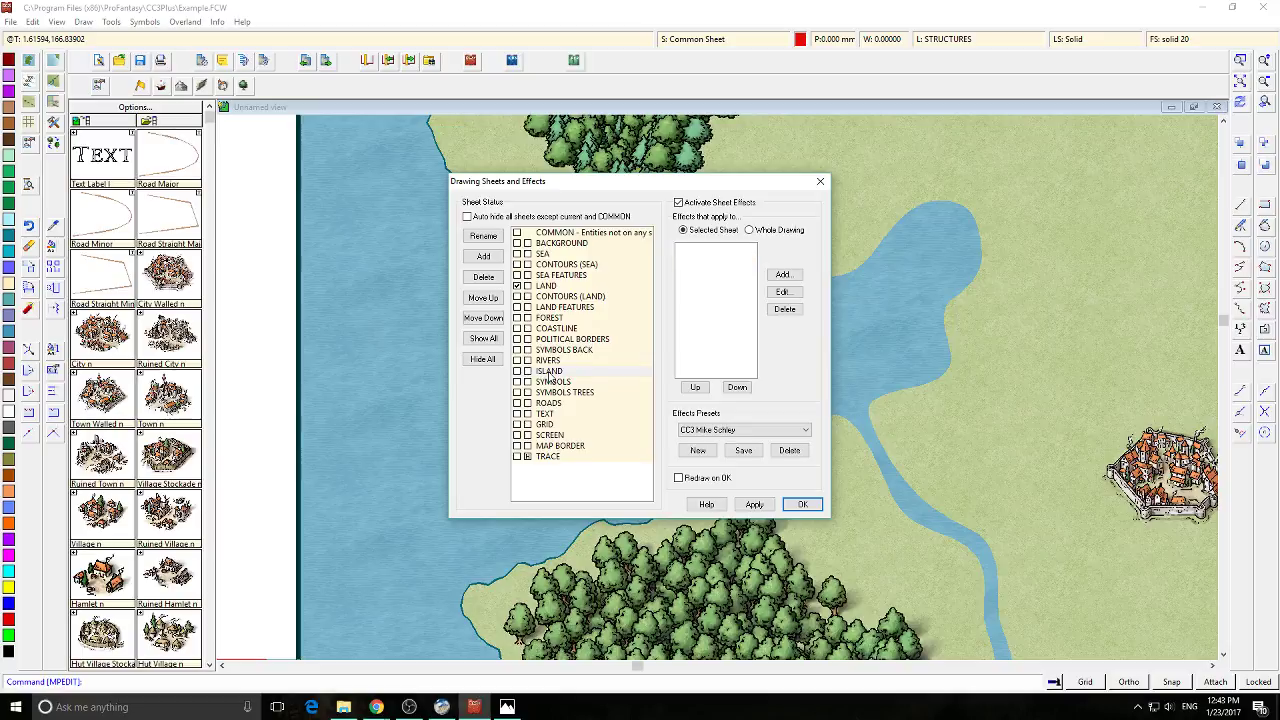
pyautogui.click(783, 275)
pyautogui.doubleClick(594, 320)
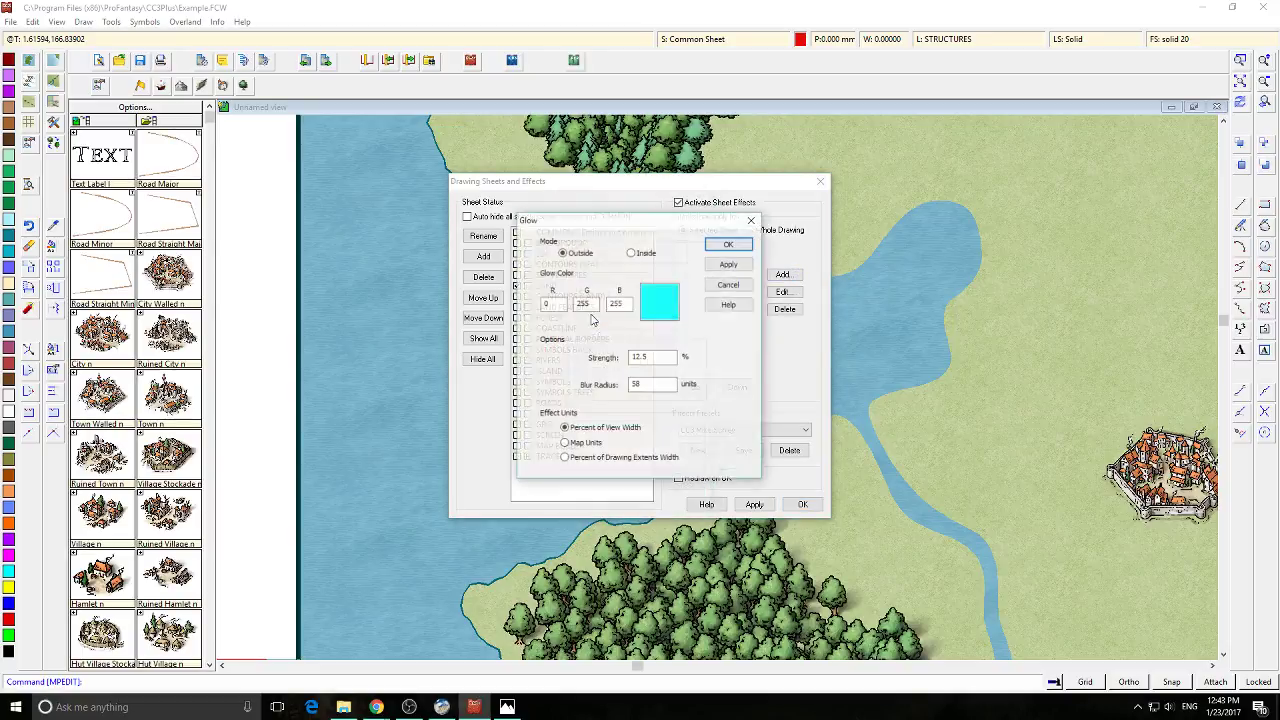
pyautogui.click(730, 243)
pyautogui.click(788, 274)
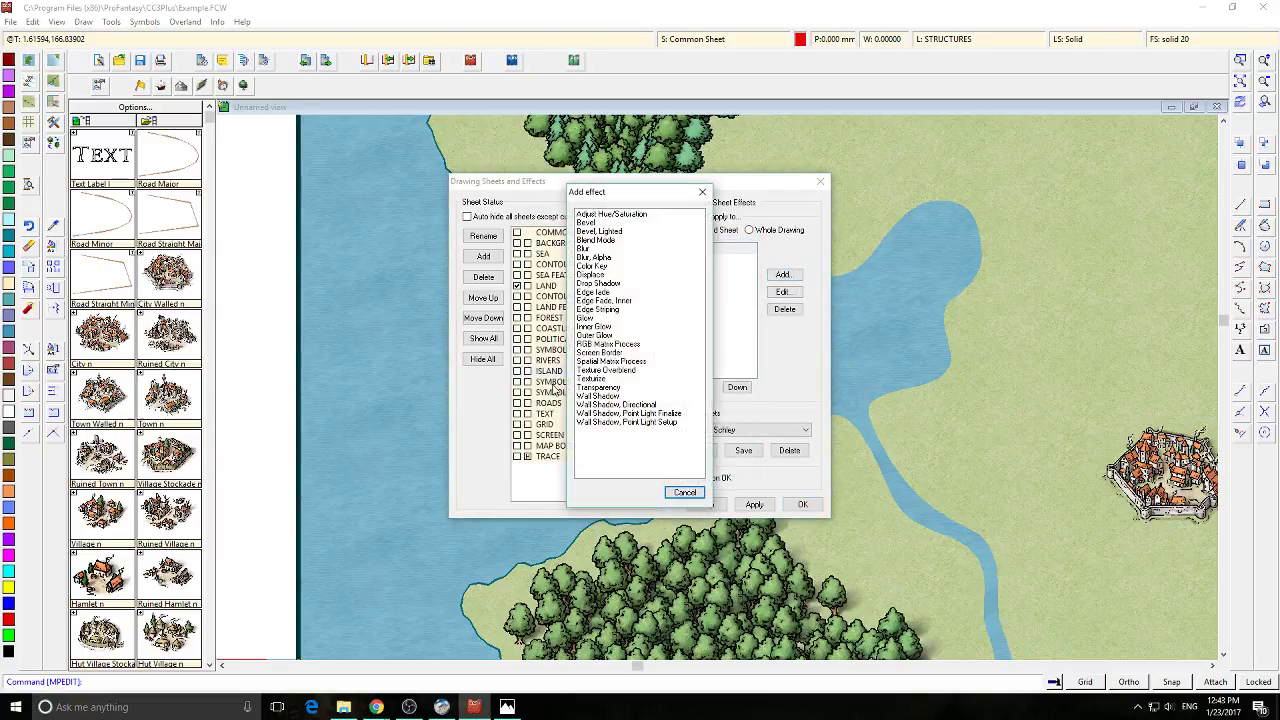
pyautogui.doubleClick(594, 317)
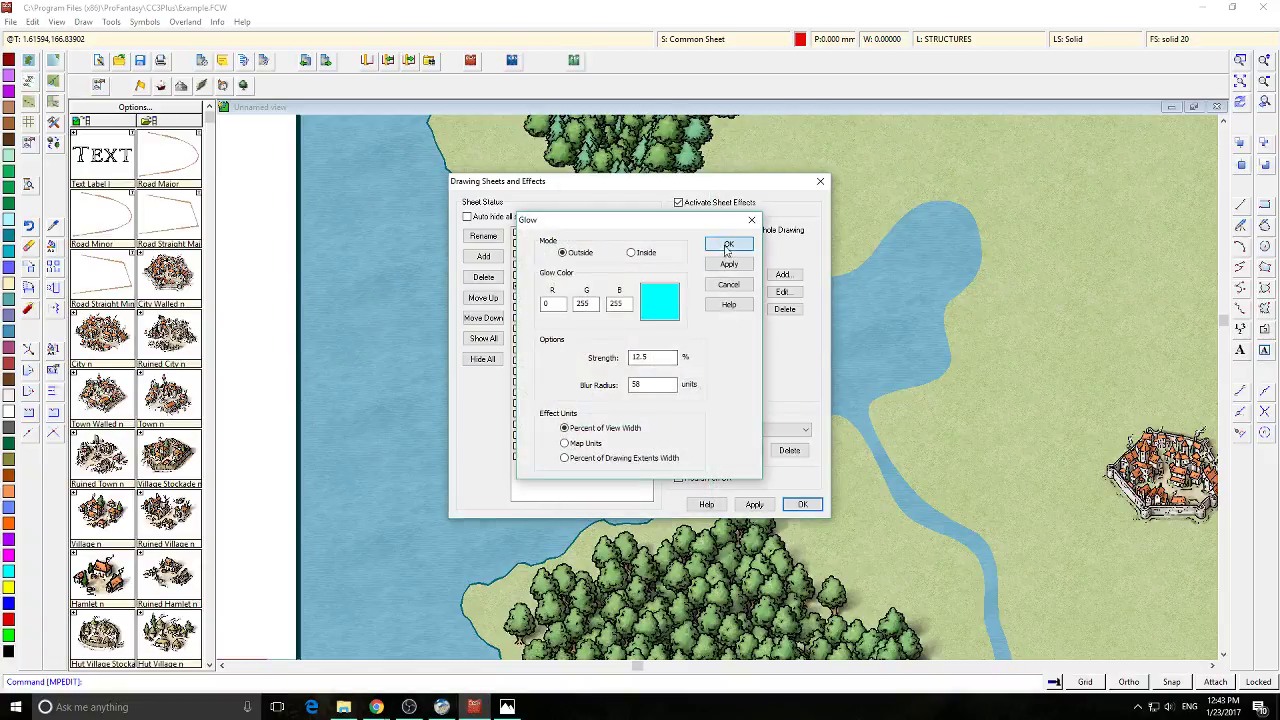
pyautogui.click(729, 244)
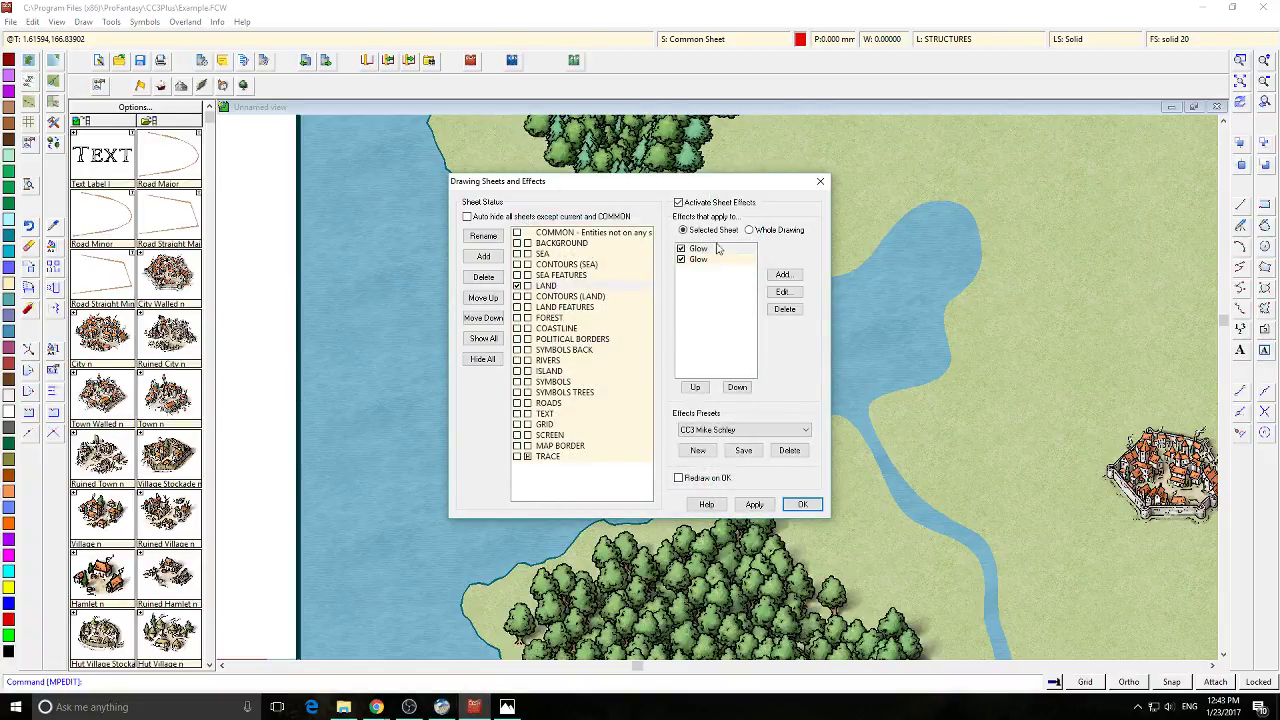
# Capture the settings of the LAND sheet's first Glow effect with Greenshot and open the capture in the image editor
pyautogui.click(782, 274)
pyautogui.doubleClick(594, 317)
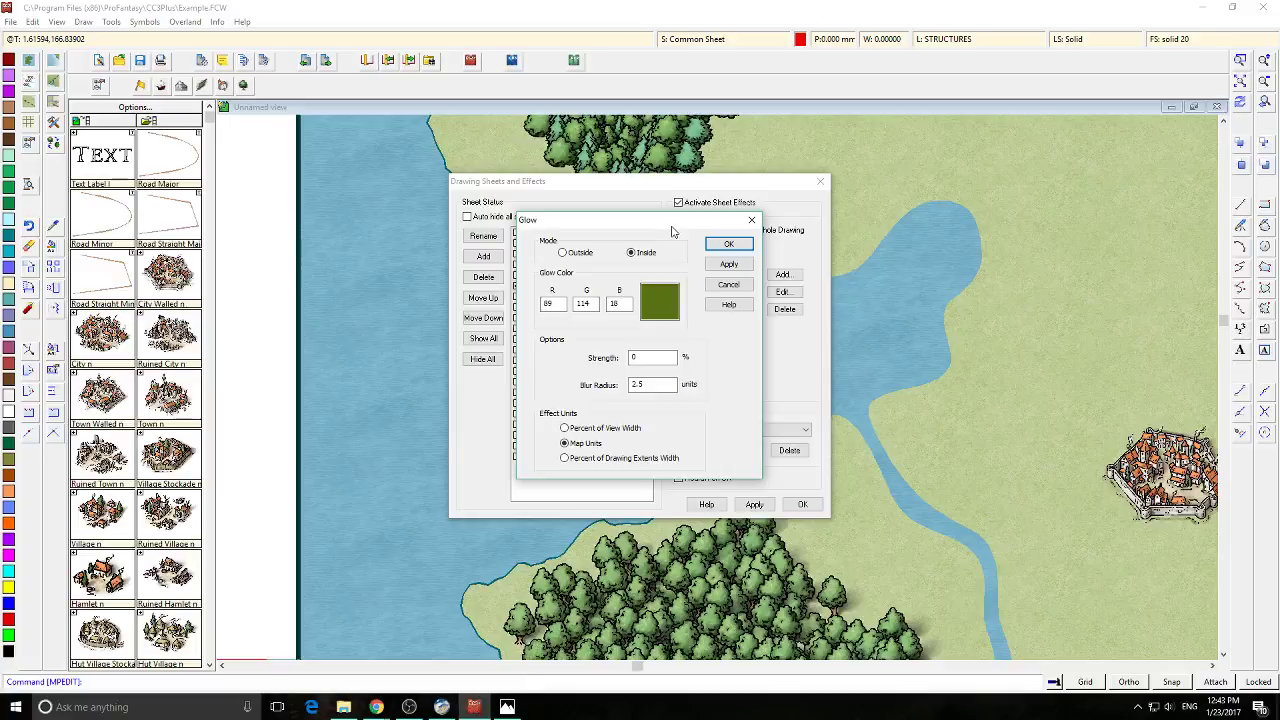
pyautogui.moveTo(516, 212); pyautogui.dragTo(765, 477)
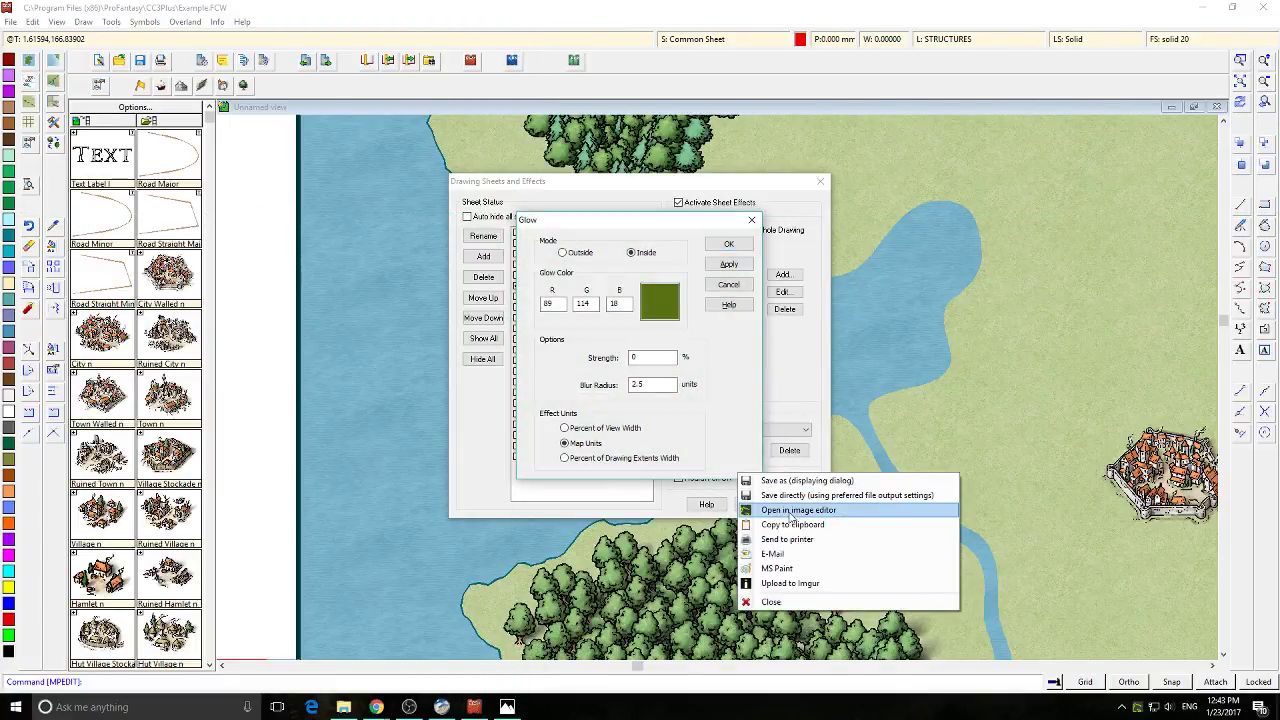
pyautogui.click(792, 524)
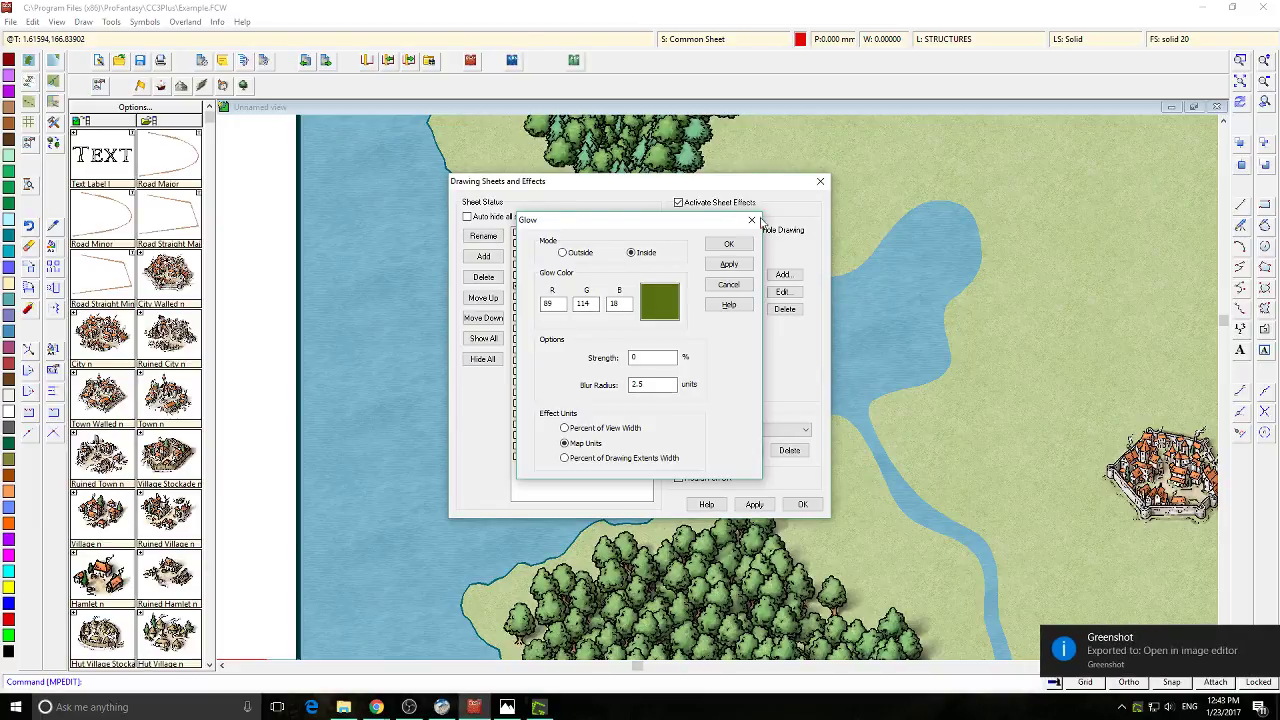
pyautogui.click(729, 244)
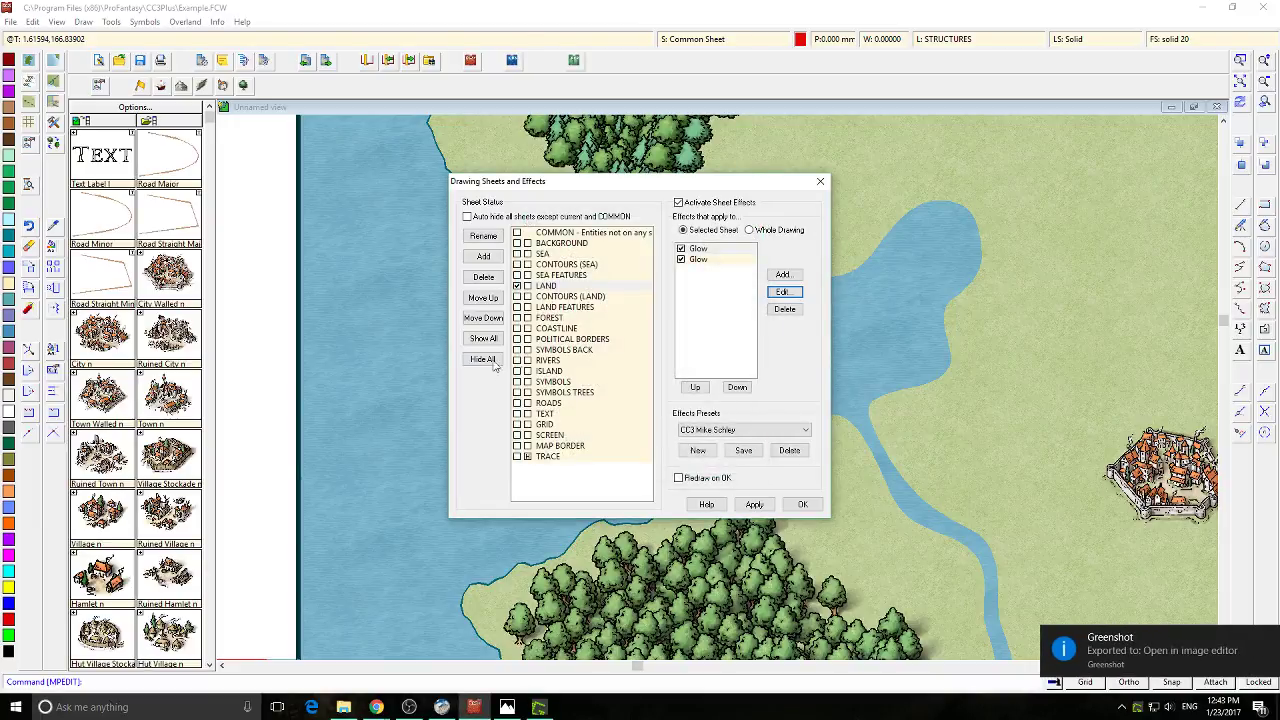
# Set the glow color of the ISLAND sheet's first Glow effect to RGB 89, 114, 18
pyautogui.click(550, 371)
pyautogui.click(787, 292)
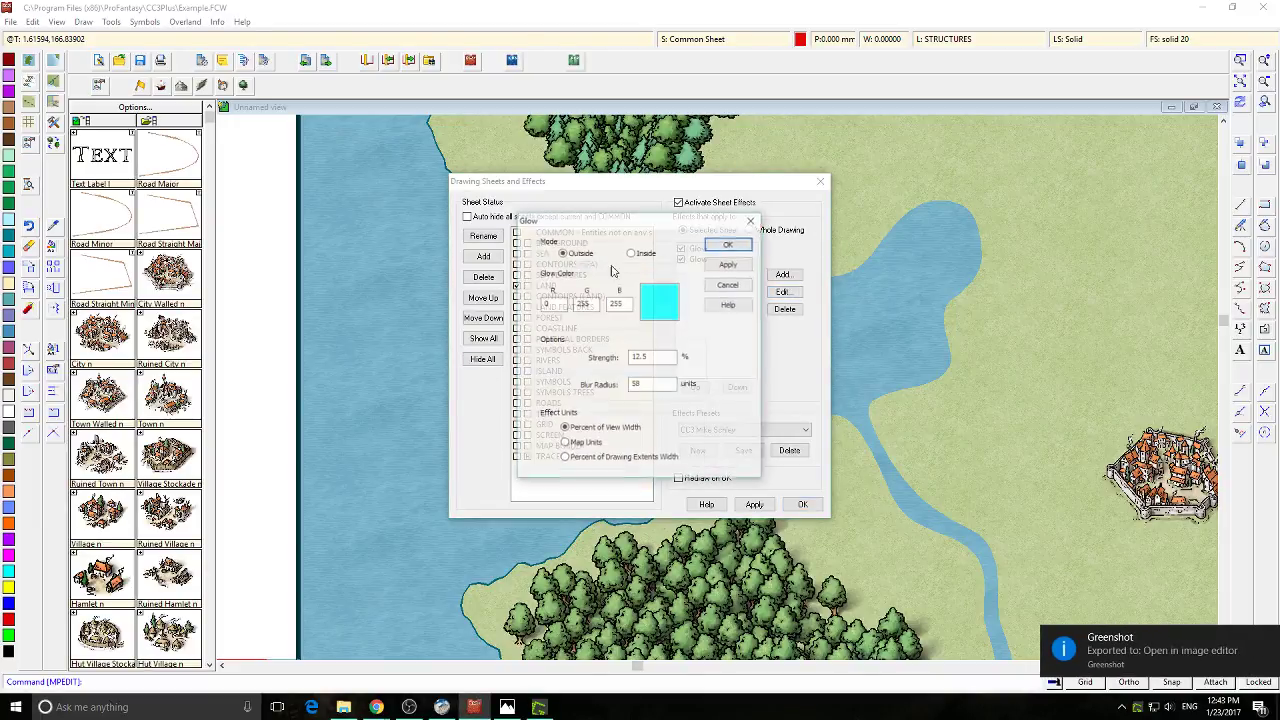
pyautogui.doubleClick(552, 303)
pyautogui.write('85')
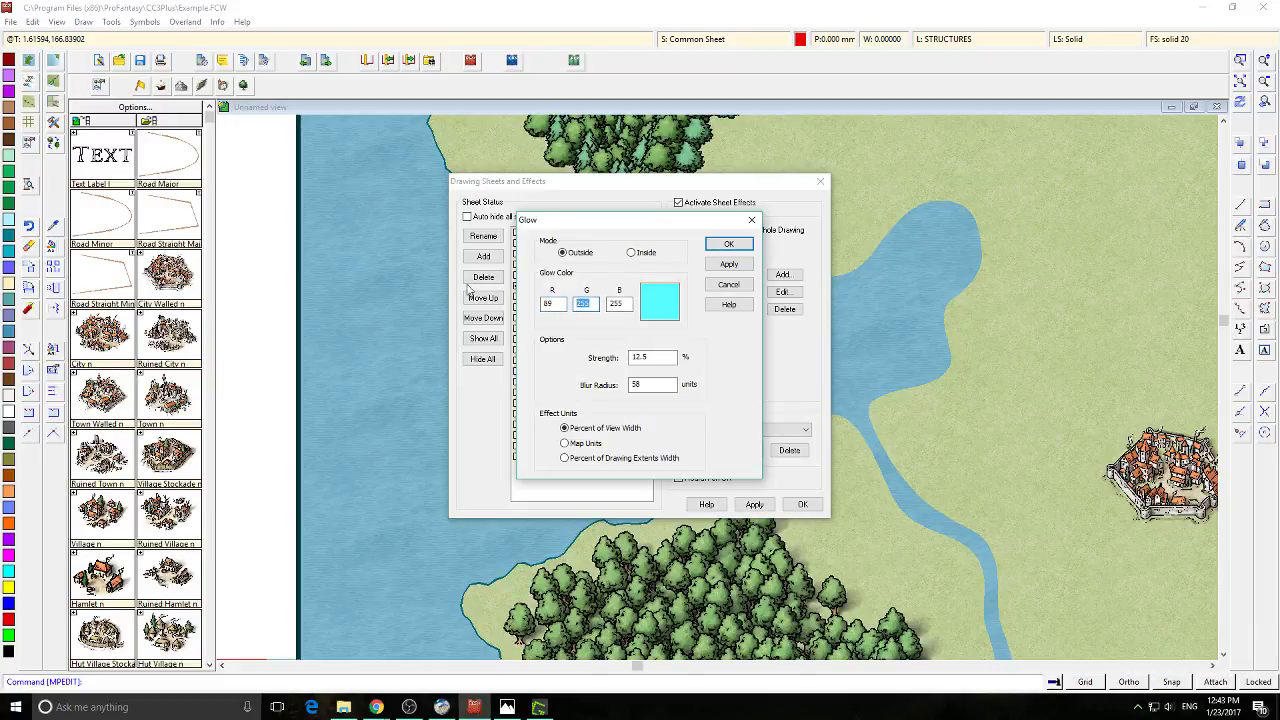
pyautogui.write('114')
pyautogui.press('Tab')
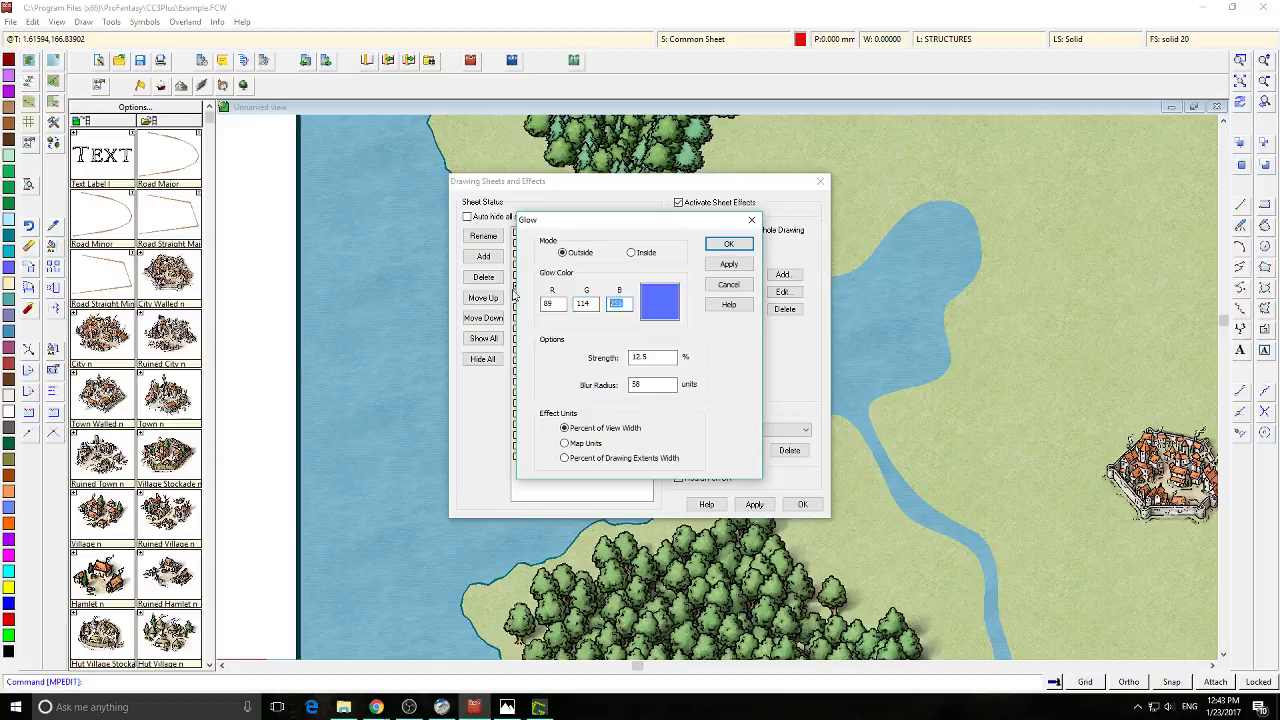
pyautogui.write('18')
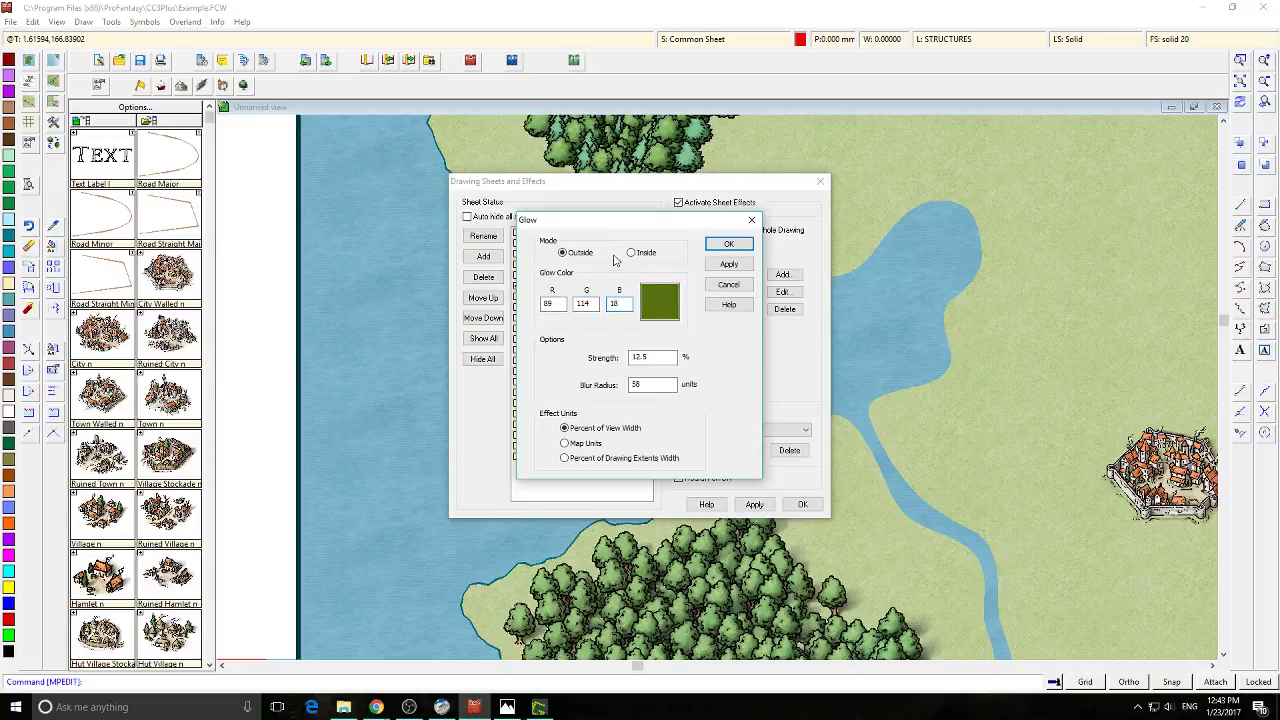
# Give the ISLAND sheet's first Glow effect strength 0% and blur radius 2.5 in Map Units, and apply the changes
pyautogui.press('Tab')
pyautogui.write('0')
pyautogui.press('Tab')
pyautogui.write('2')
pyautogui.click(583, 445)
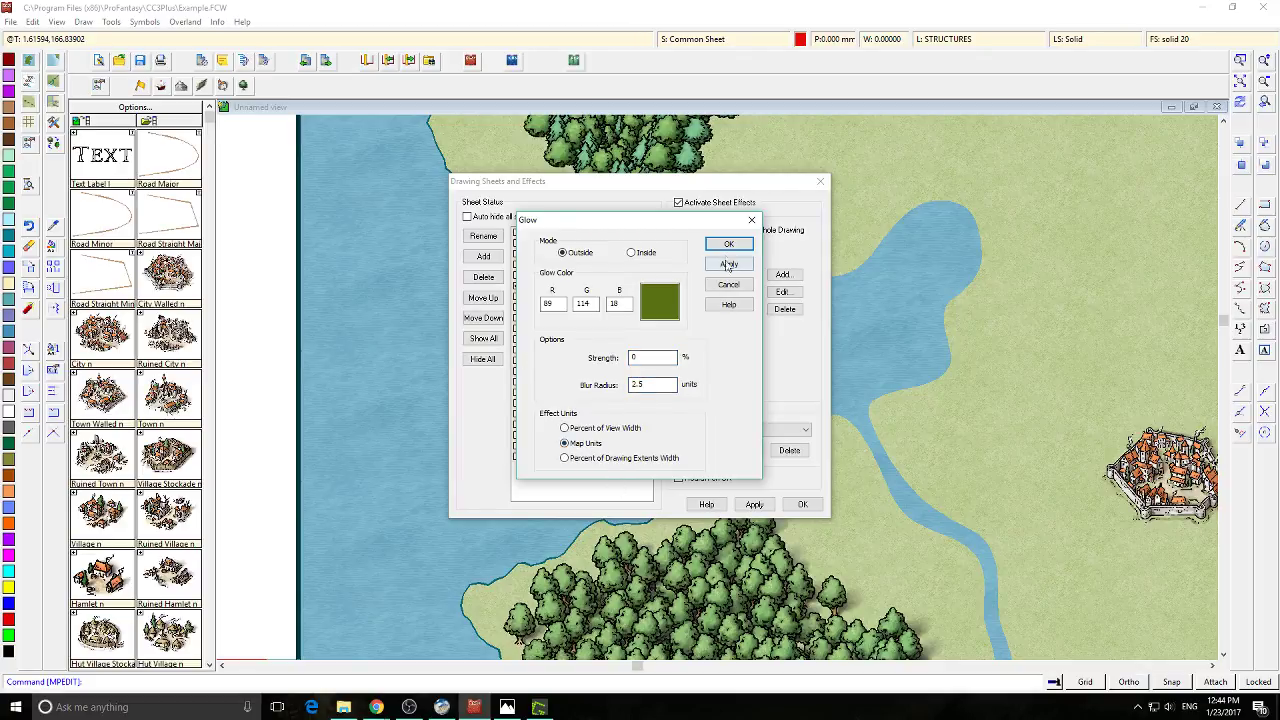
pyautogui.click(729, 244)
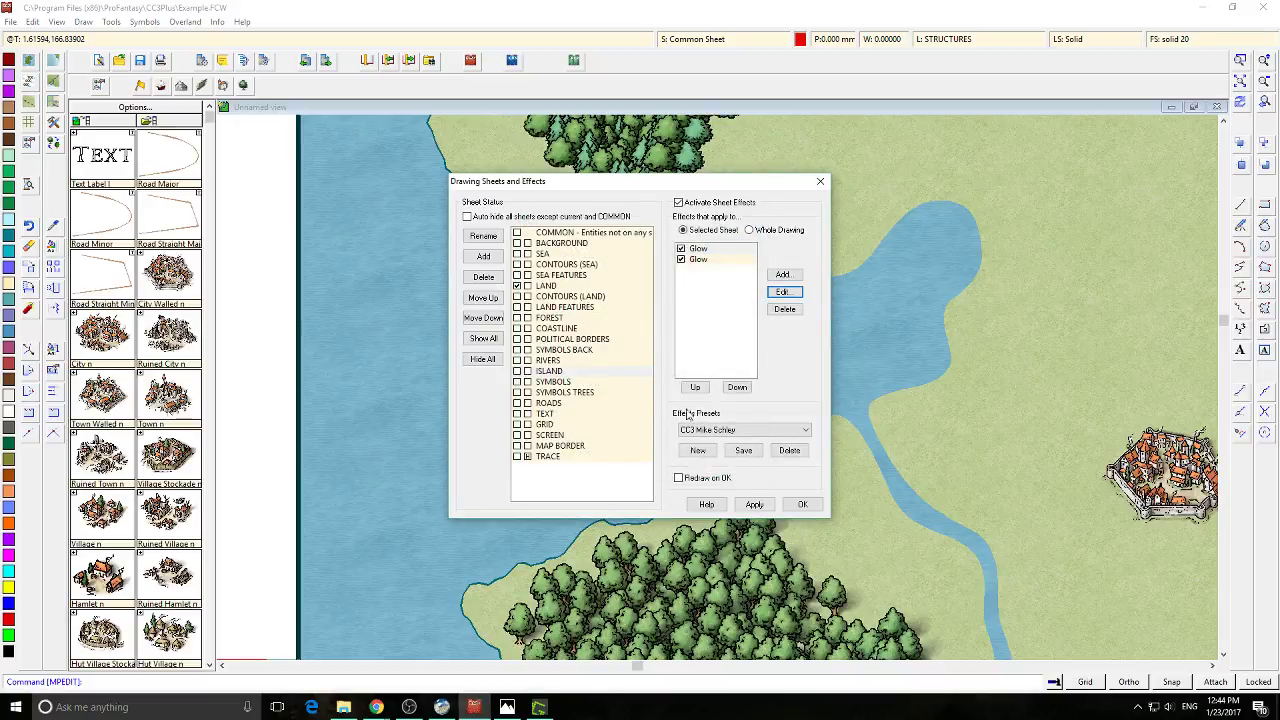
pyautogui.click(758, 504)
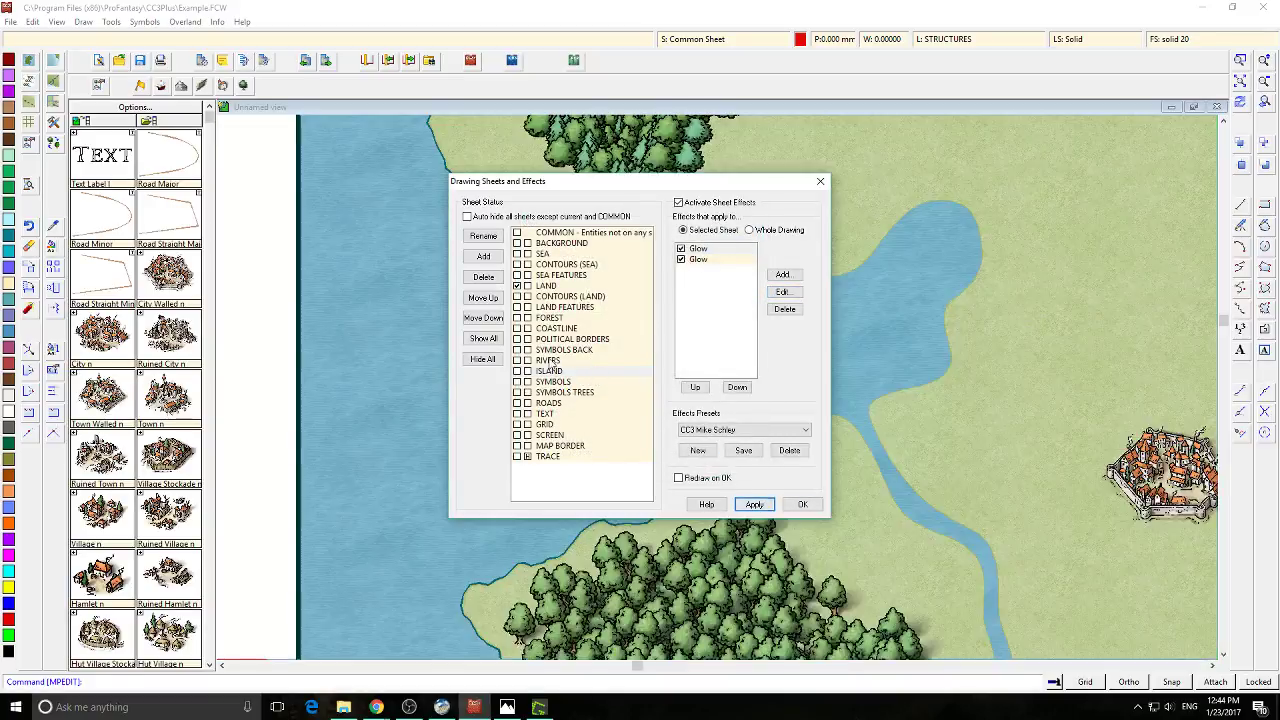
# Capture the settings of the LAND sheet's second Glow effect with Greenshot and open the capture in the image editor
pyautogui.click(700, 259)
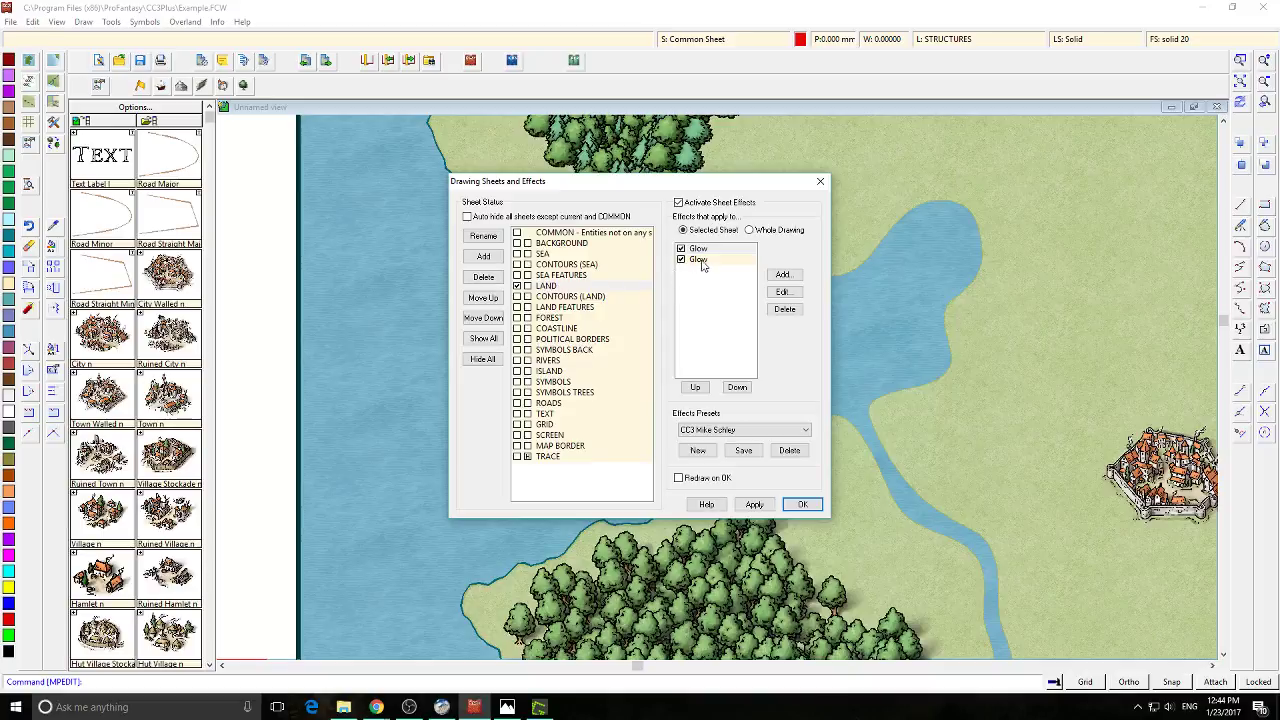
pyautogui.click(782, 291)
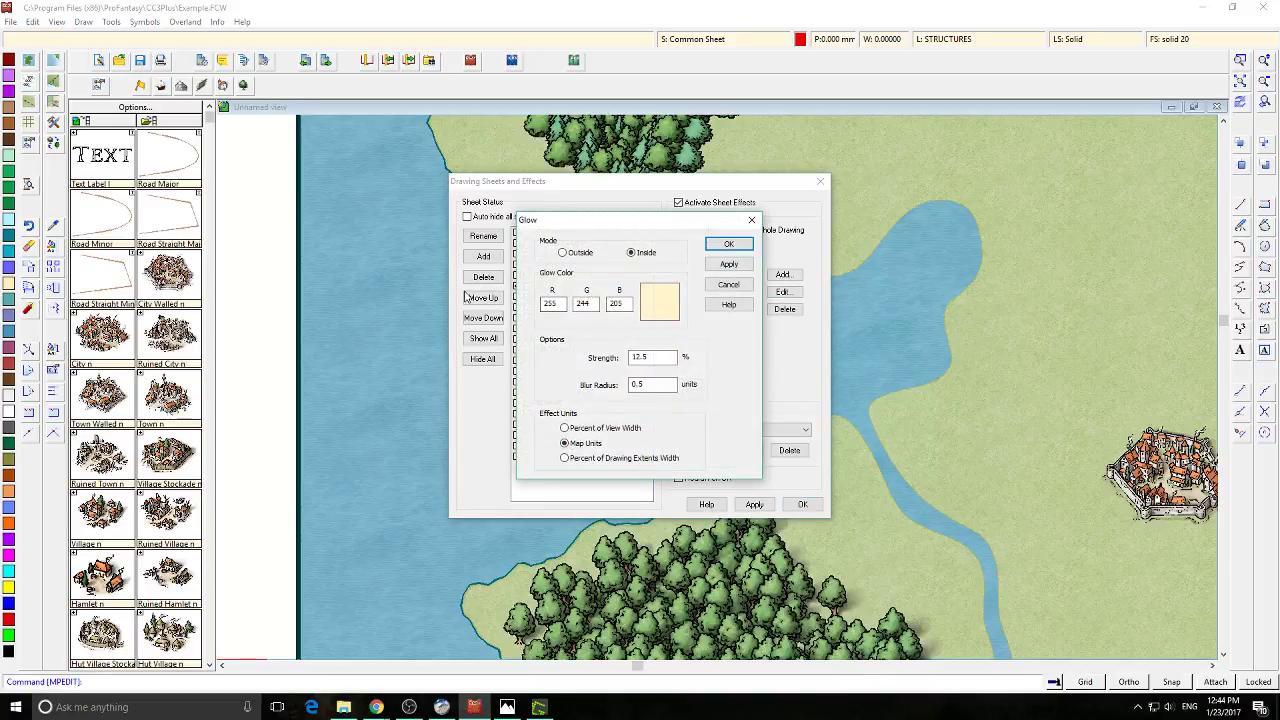
pyautogui.press('Print')
pyautogui.moveTo(516, 214); pyautogui.dragTo(766, 487)
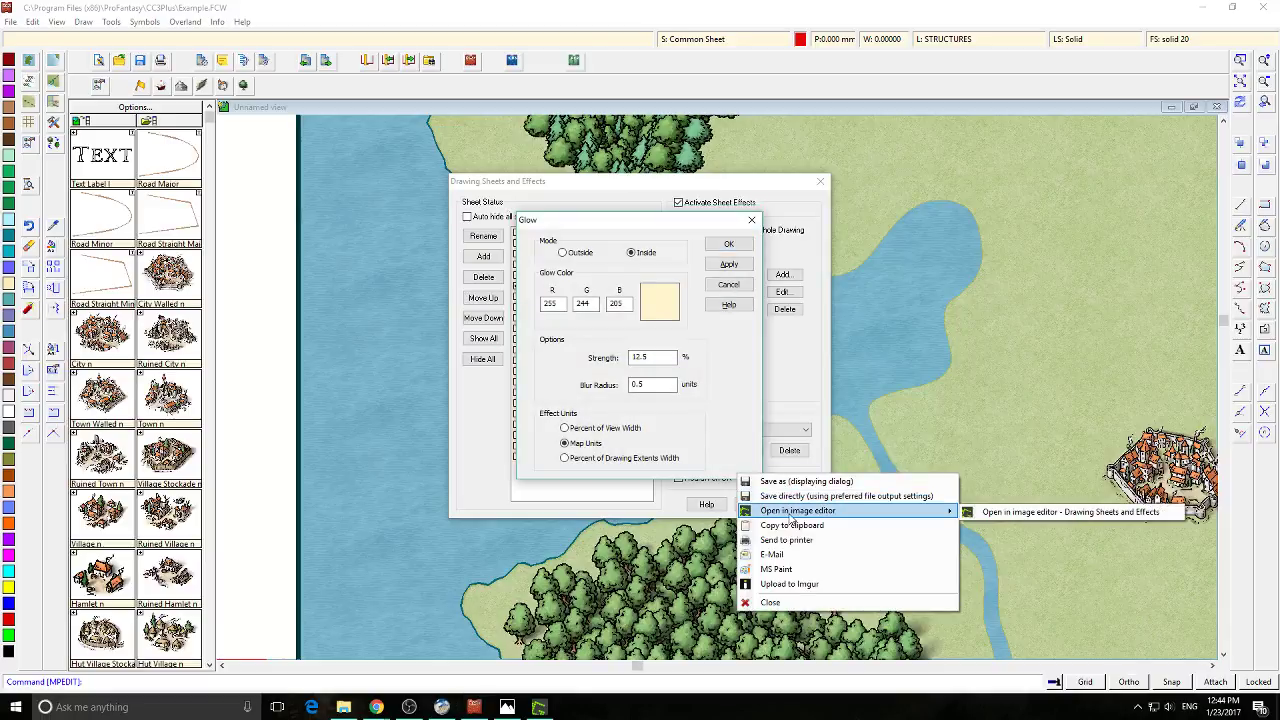
pyautogui.click(795, 511)
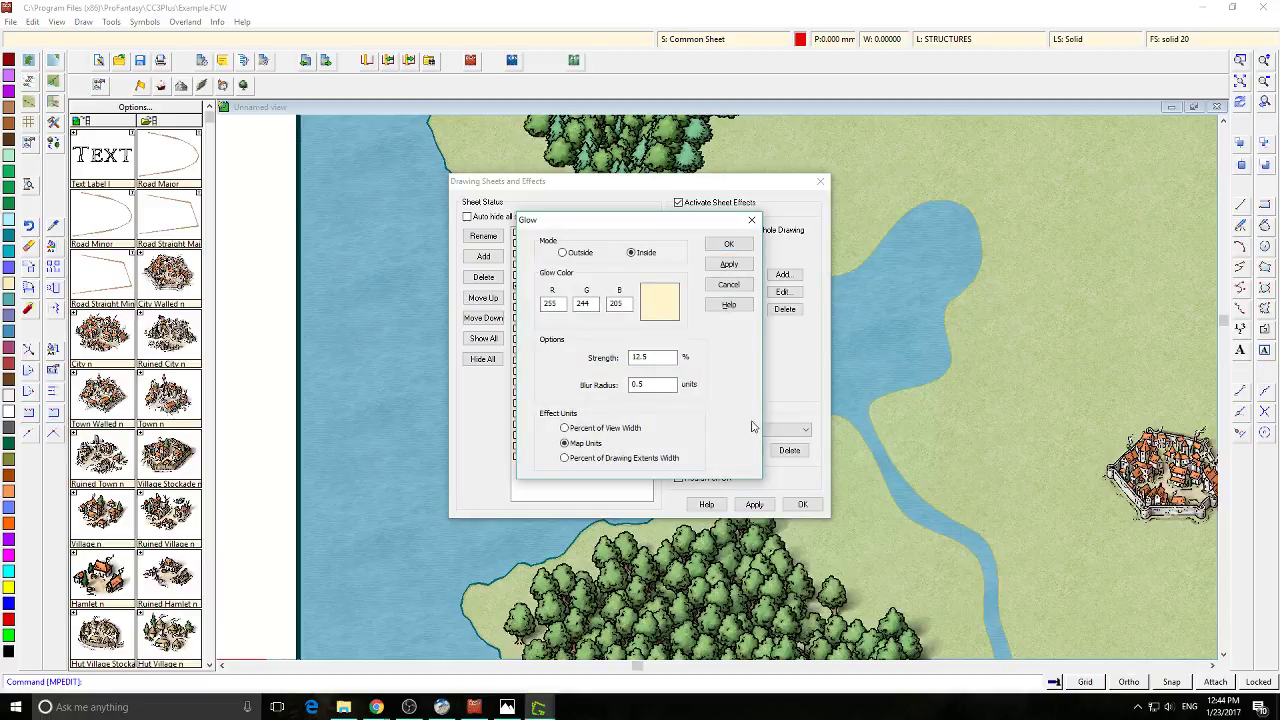
pyautogui.click(752, 219)
# Set the ISLAND sheet's second Glow effect to Inside mode with glow color RGB 255, 244, 204
pyautogui.click(550, 372)
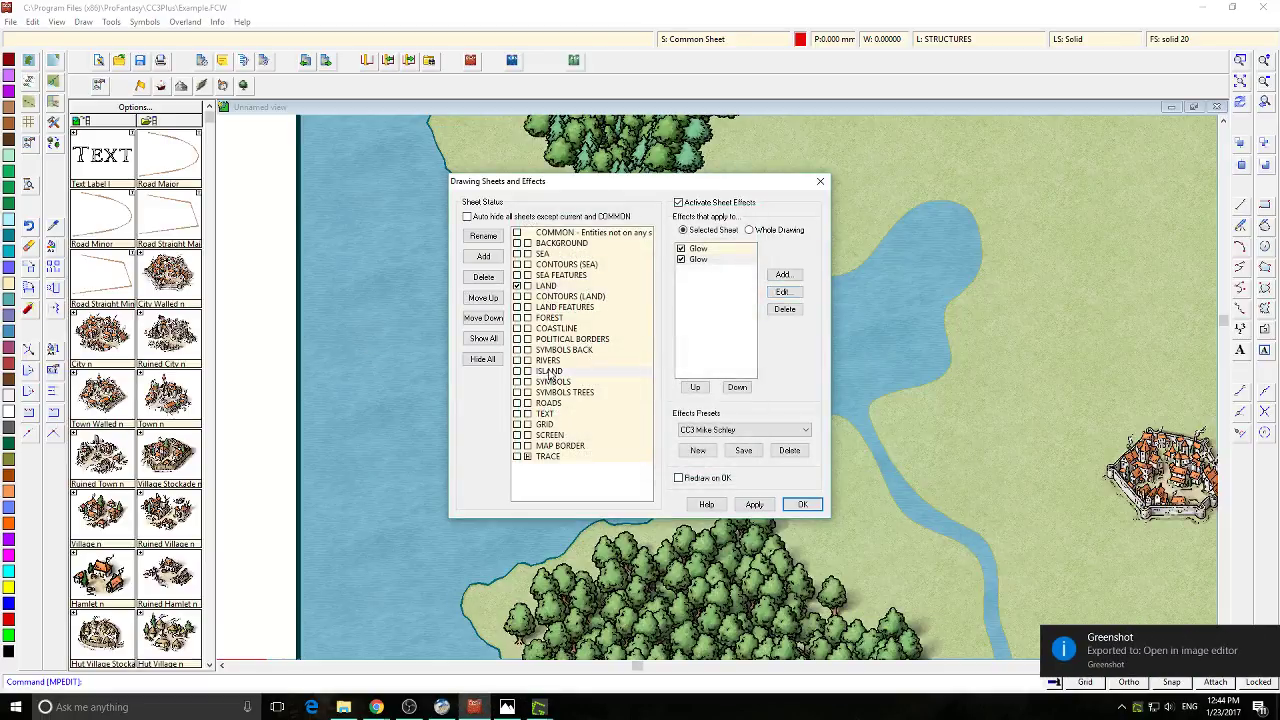
pyautogui.click(782, 291)
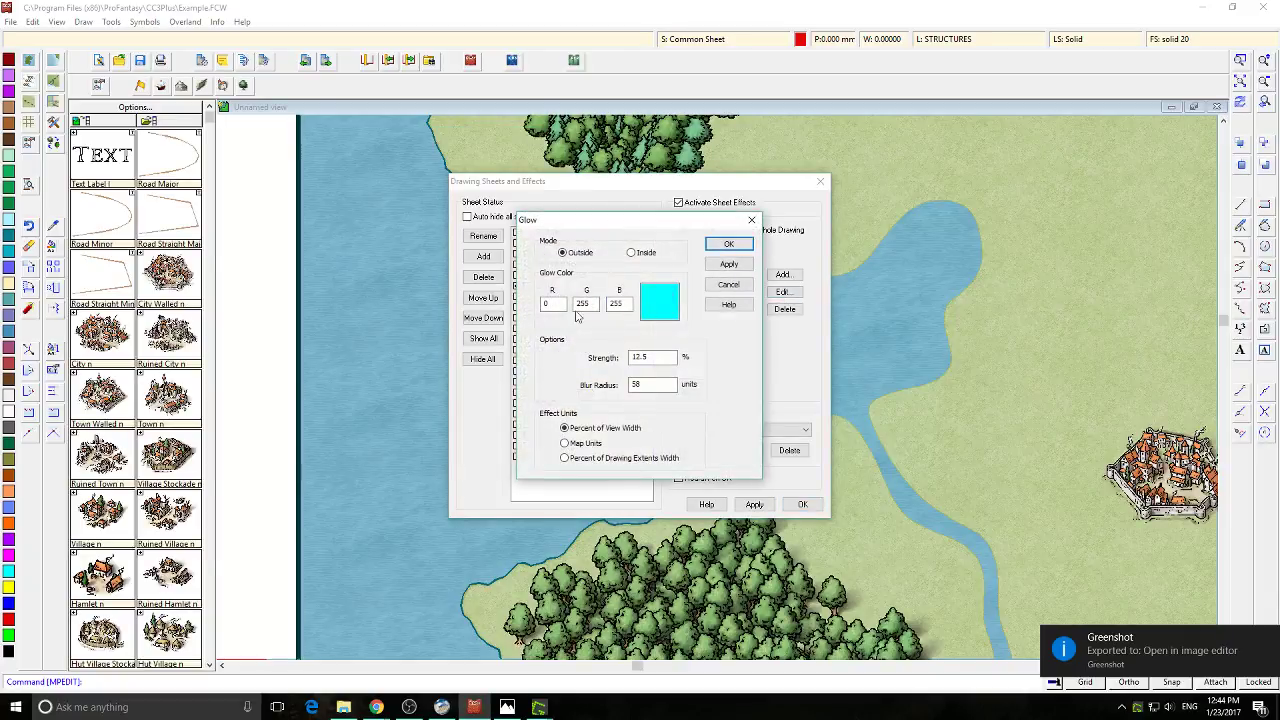
pyautogui.doubleClick(549, 306)
pyautogui.write('5')
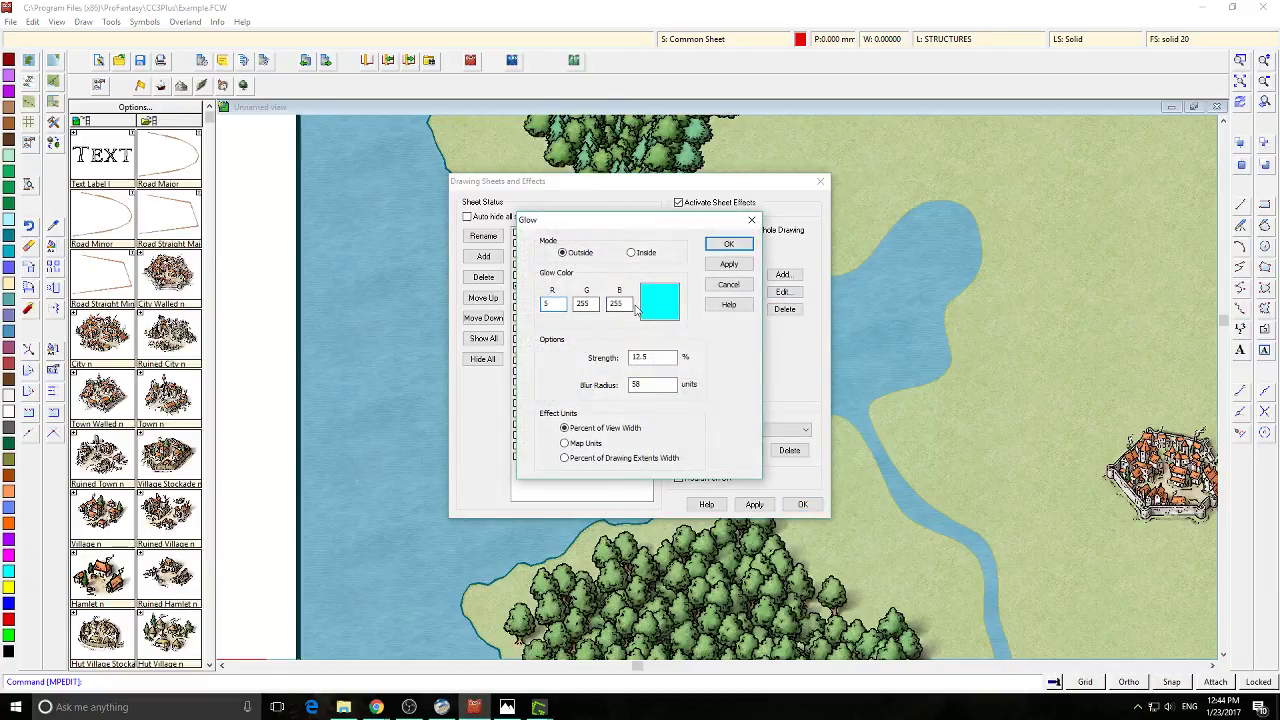
pyautogui.write('55')
pyautogui.press('Tab')
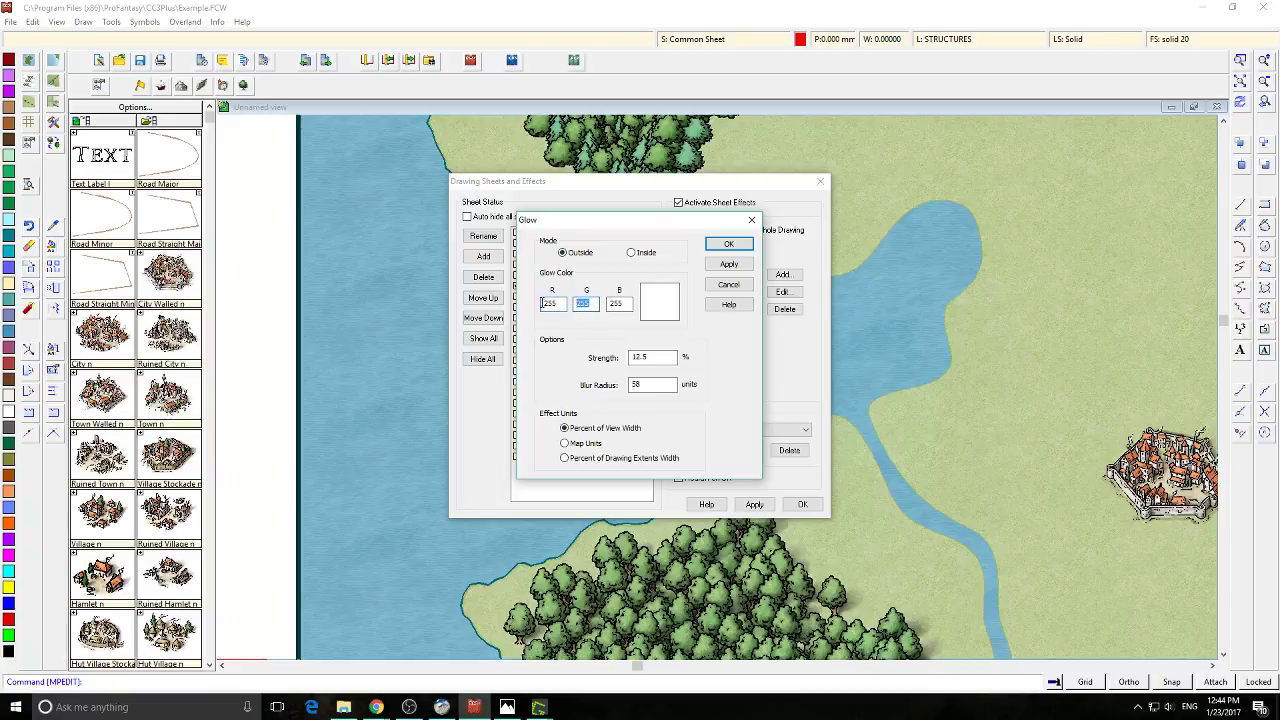
pyautogui.write('244')
pyautogui.press('Tab')
pyautogui.write('204')
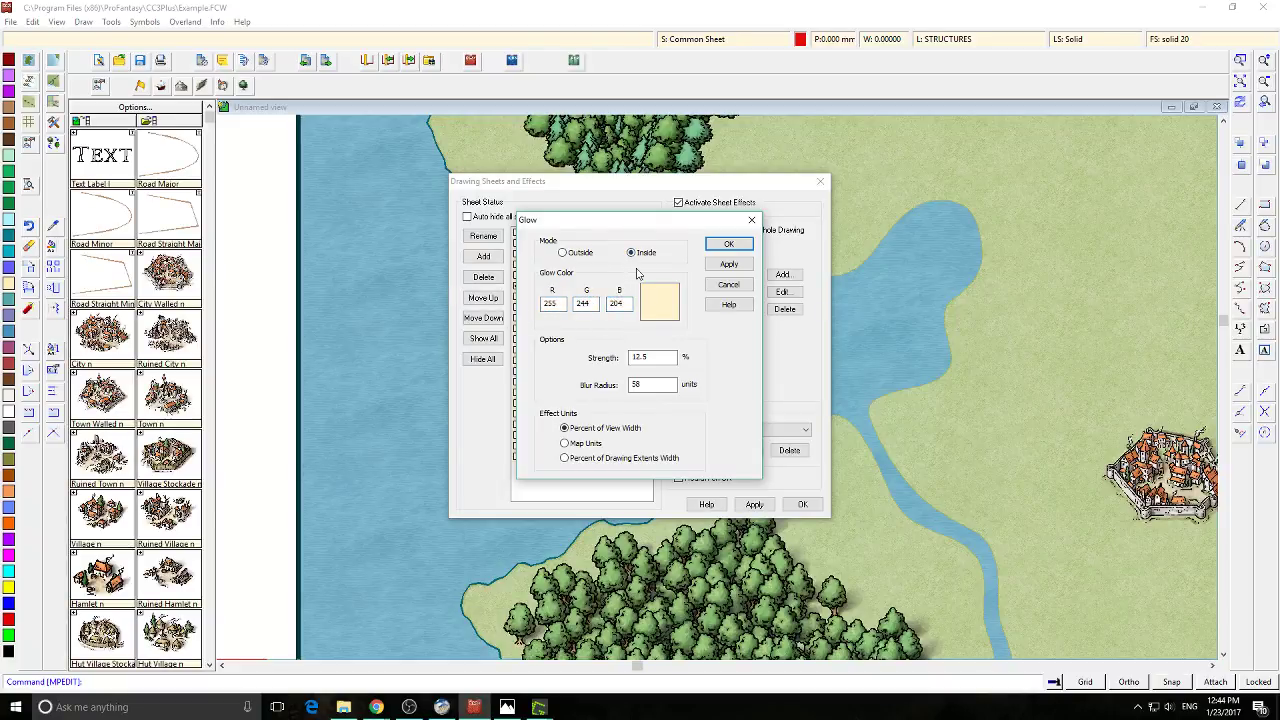
# Switch the ISLAND sheet's second Glow effect to Map Units, apply the changes and close the sheet settings
pyautogui.press('Tab')
pyautogui.press('Tab')
pyautogui.click(586, 444)
pyautogui.click(729, 244)
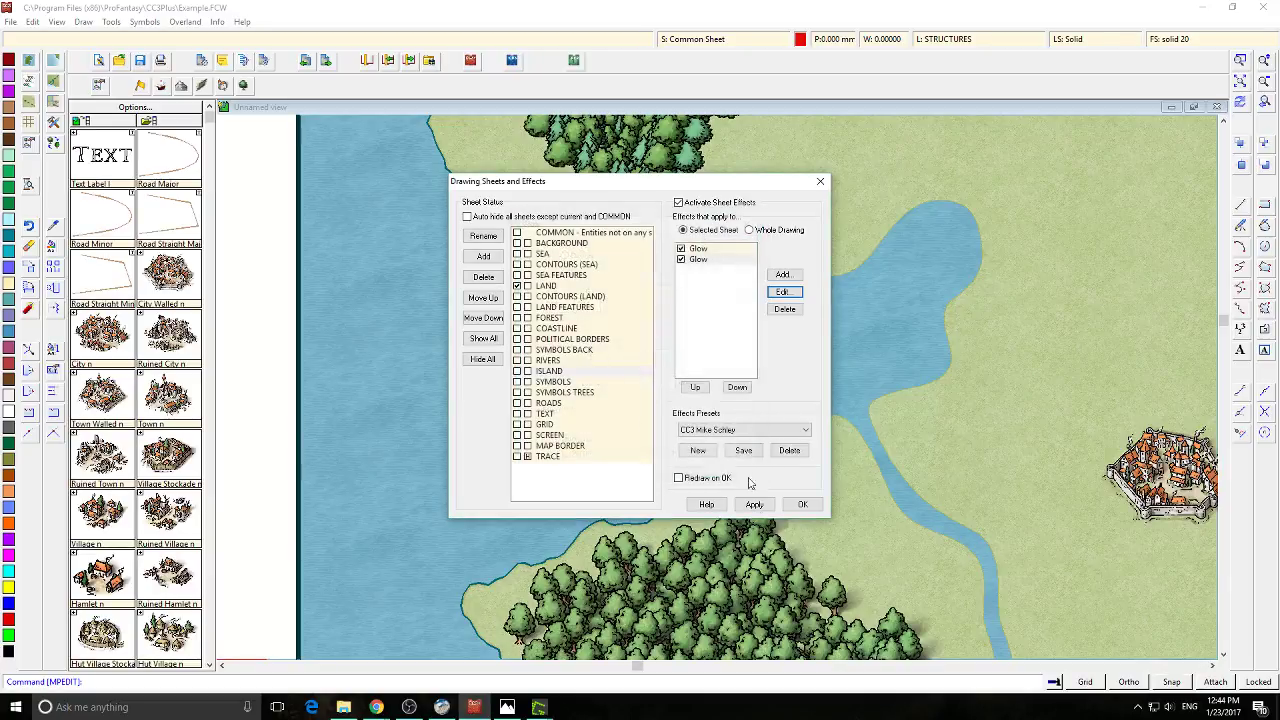
pyautogui.click(754, 504)
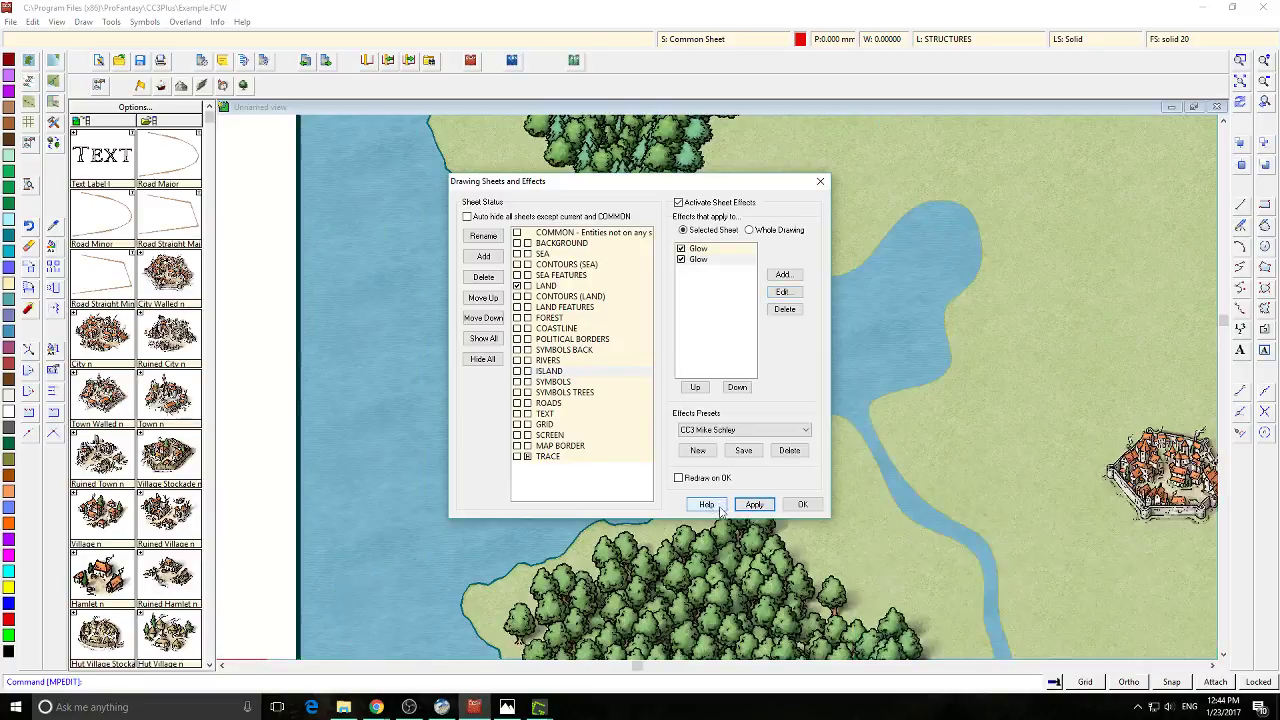
pyautogui.click(802, 504)
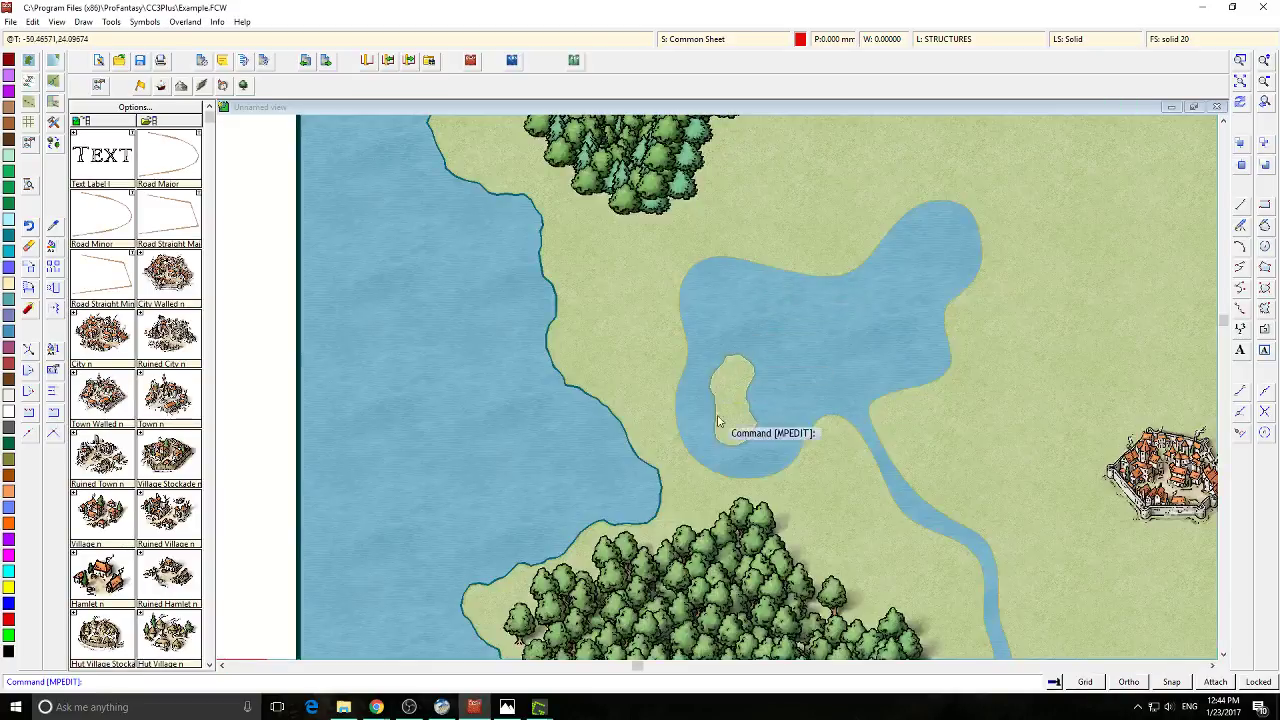
# Turn off the sheet effects for the drawing and apply the change
pyautogui.click(730, 41)
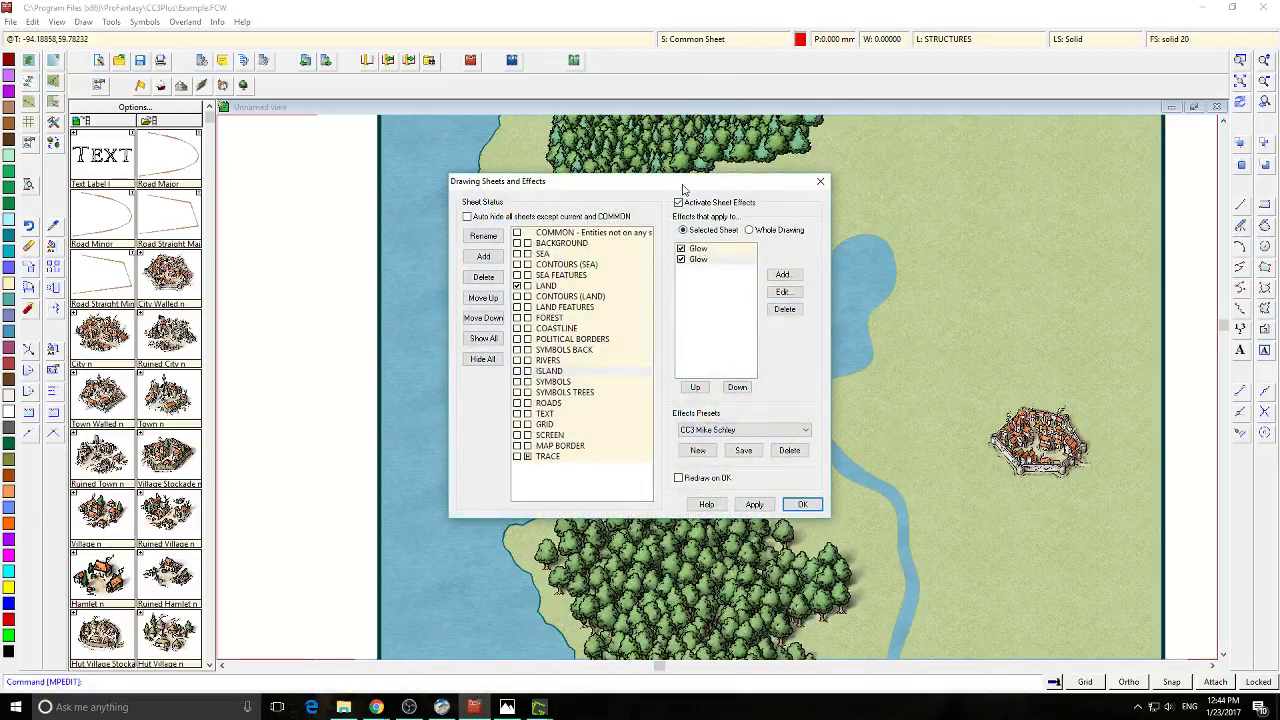
pyautogui.click(679, 203)
pyautogui.click(754, 504)
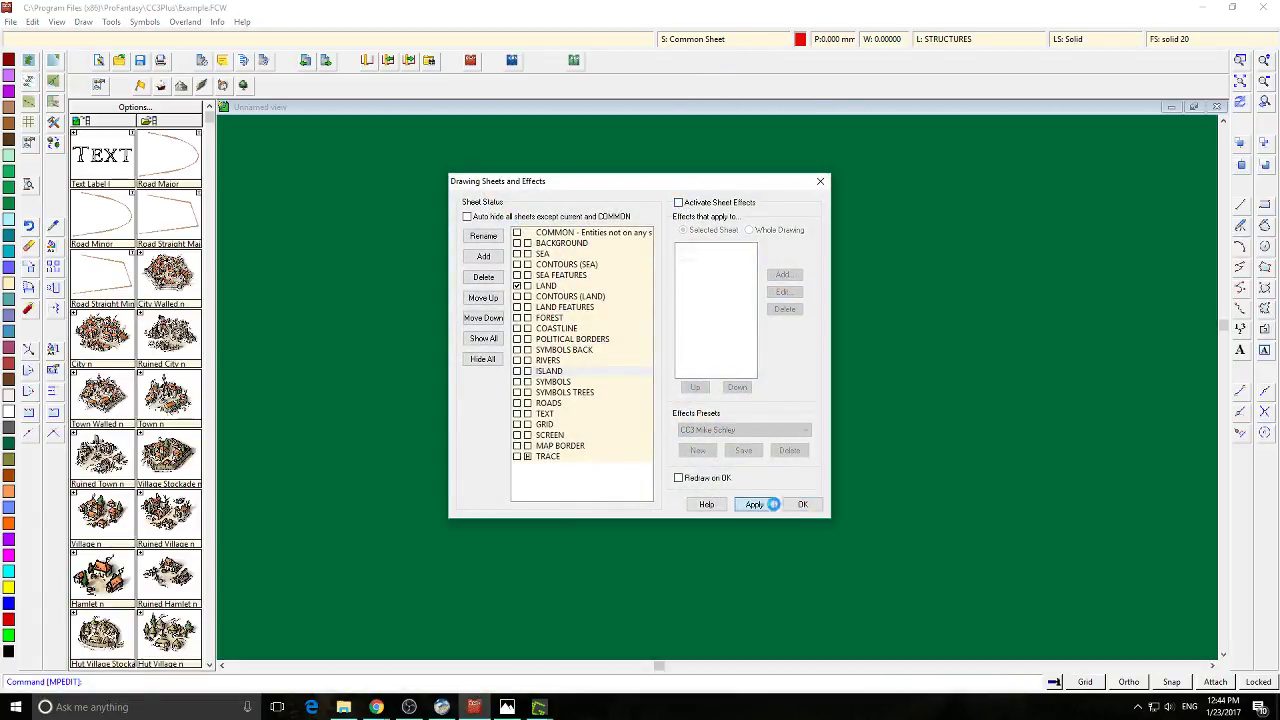
pyautogui.click(802, 504)
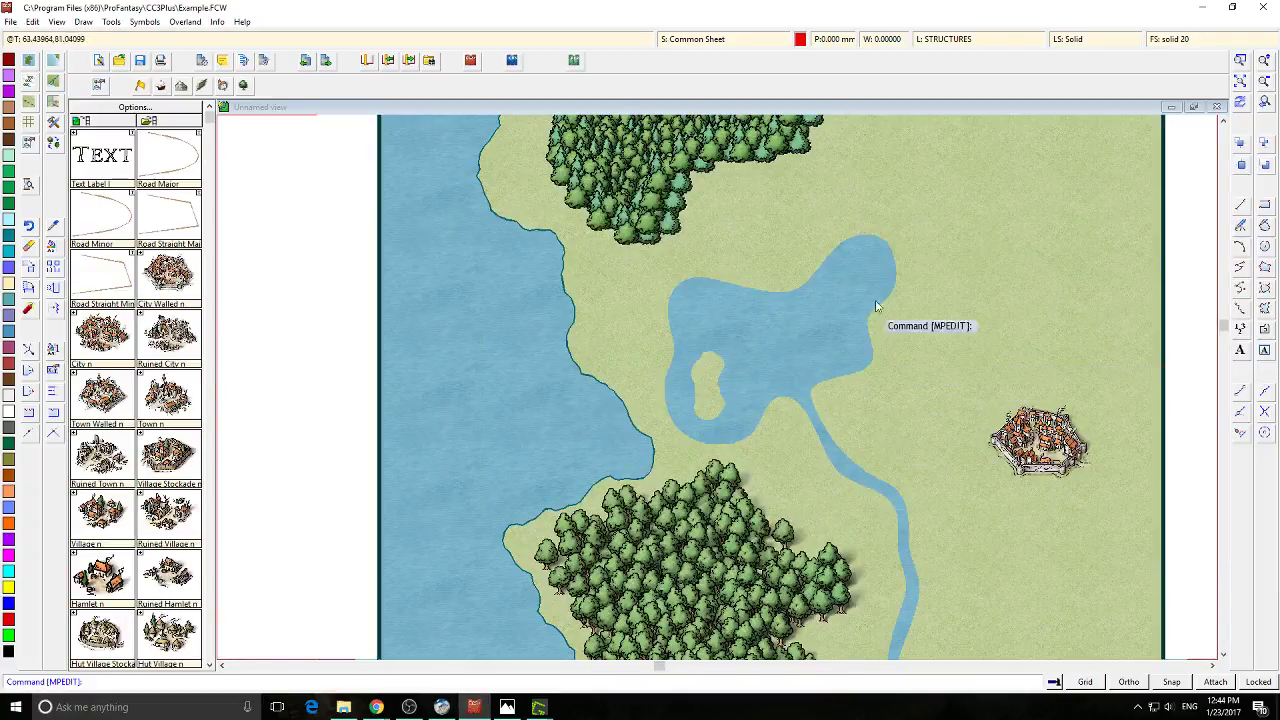
# Unhide the TRACE sheet to reveal the hand-drawn reference map
pyautogui.scroll(-3, 811, 557)
pyautogui.scroll(-2, 789, 334)
pyautogui.click(692, 39)
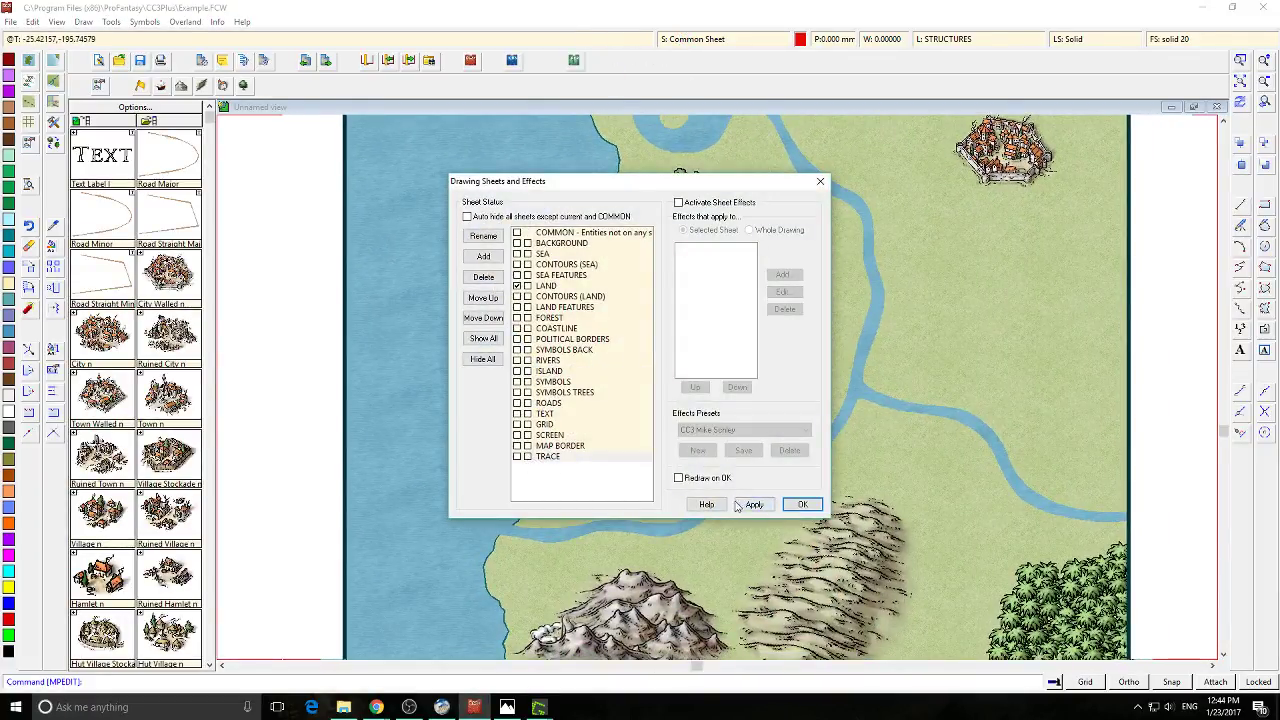
pyautogui.click(754, 504)
pyautogui.click(802, 504)
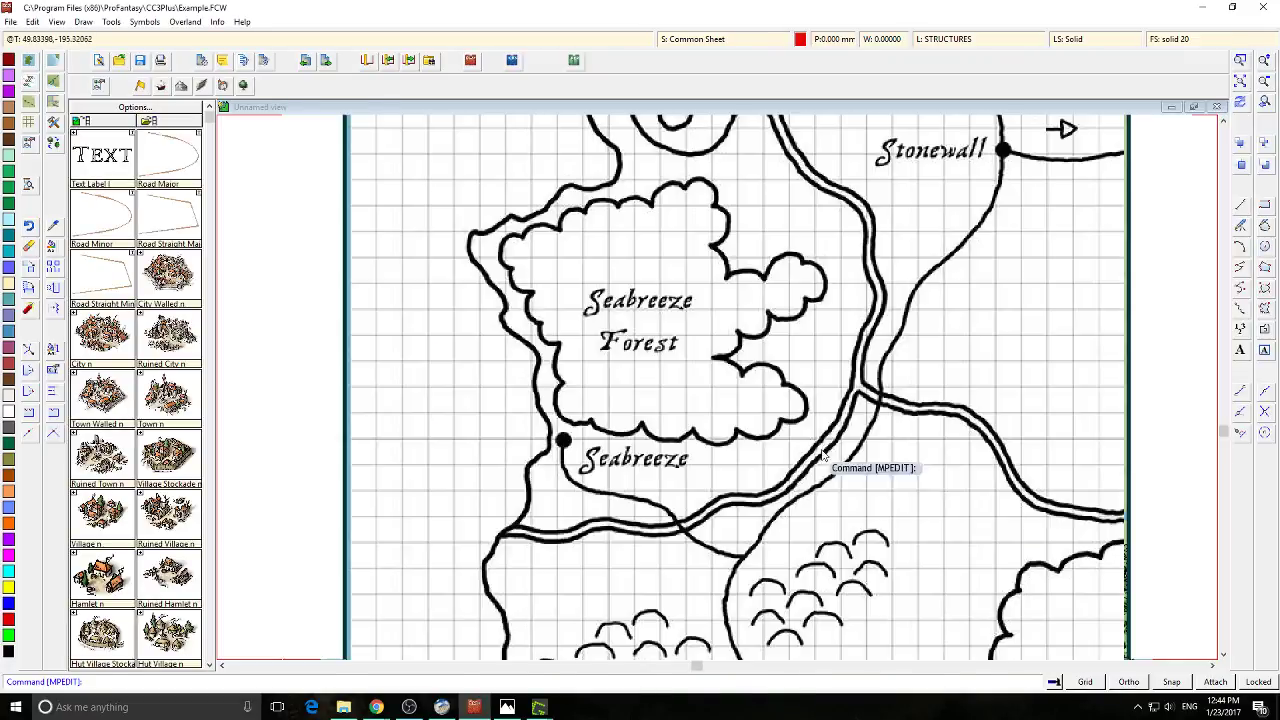
# Place a slightly rotated Bridge EW symbol where the traced road from Seabreeze crosses the river
pyautogui.scroll(-3, 795, 440)
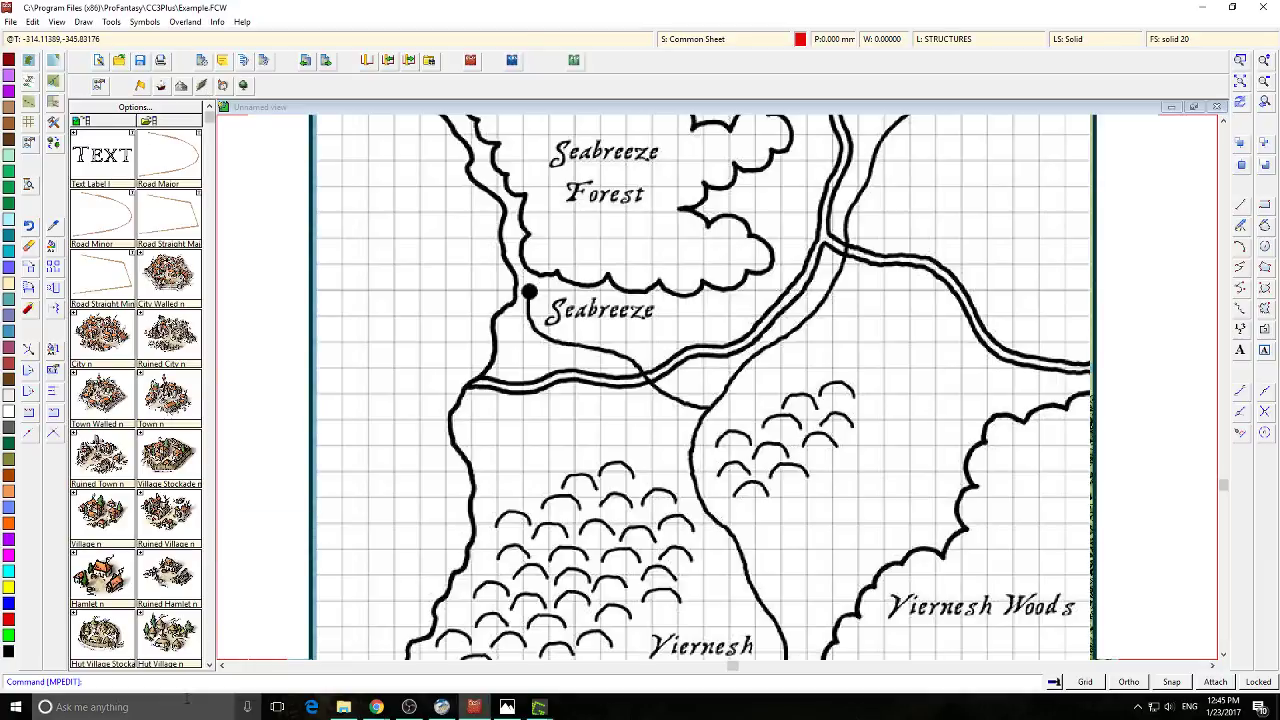
pyautogui.click(209, 665)
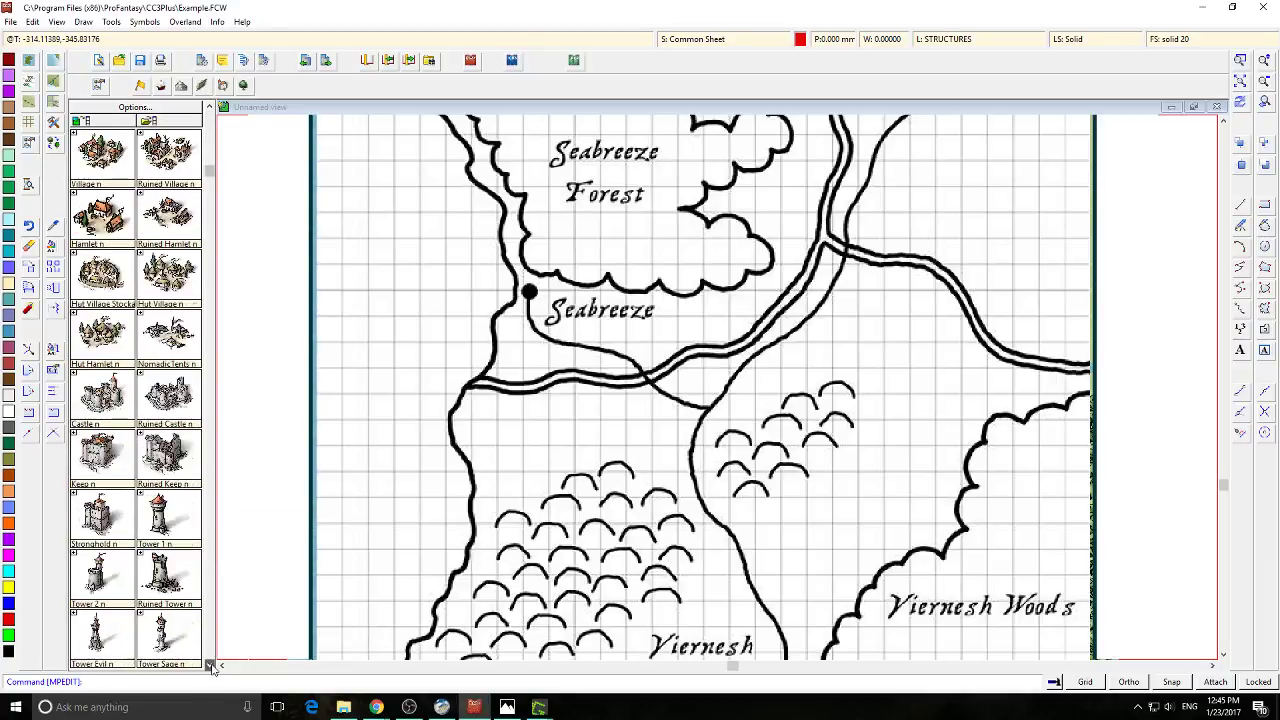
pyautogui.click(209, 665)
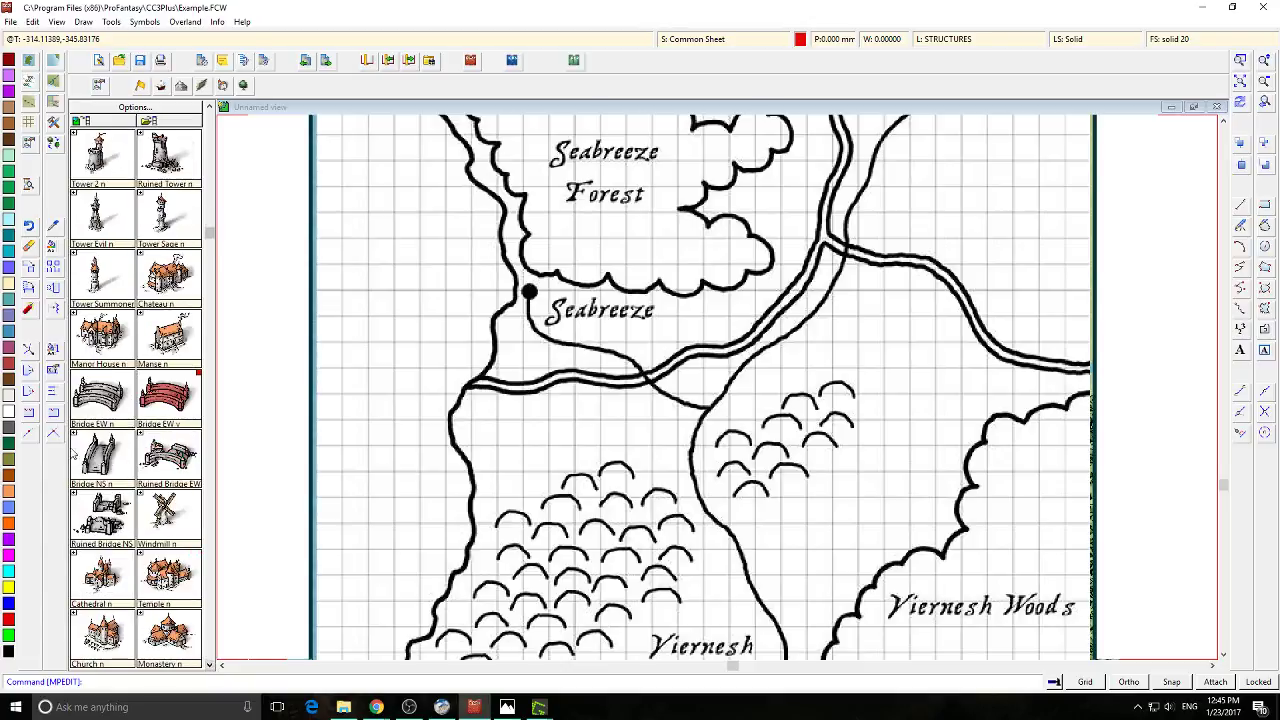
pyautogui.click(102, 412)
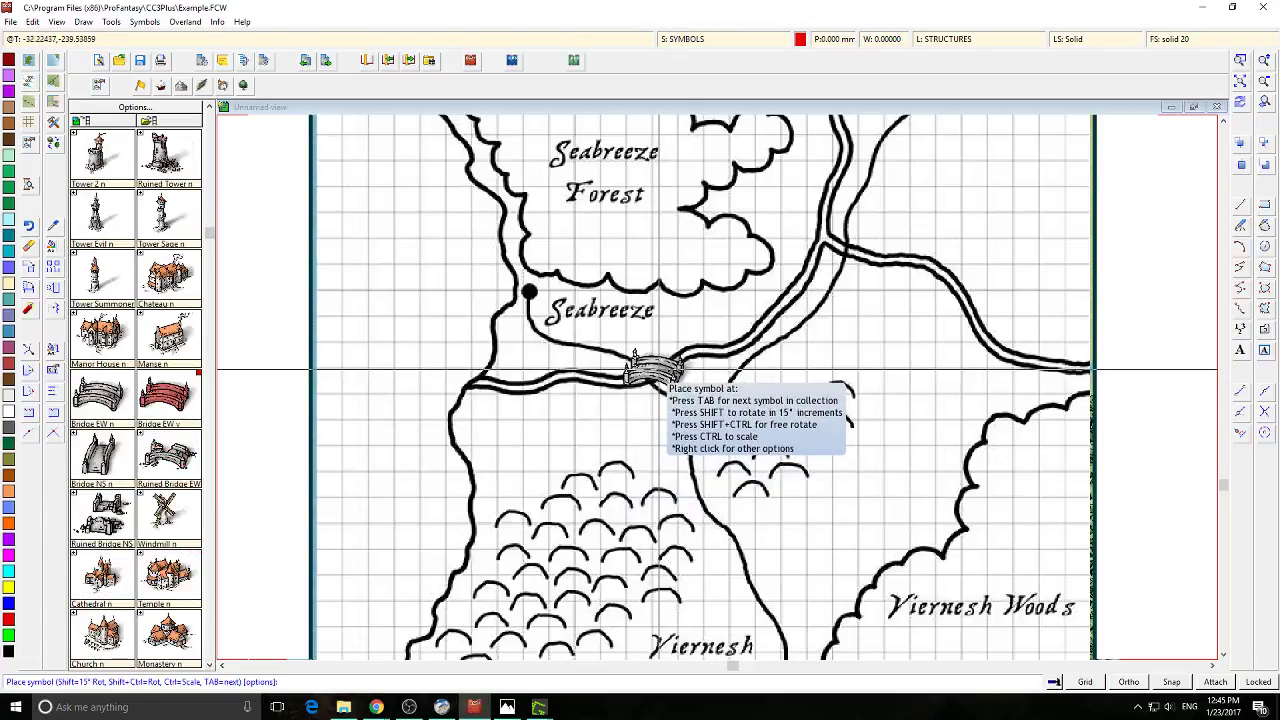
pyautogui.press('shift')
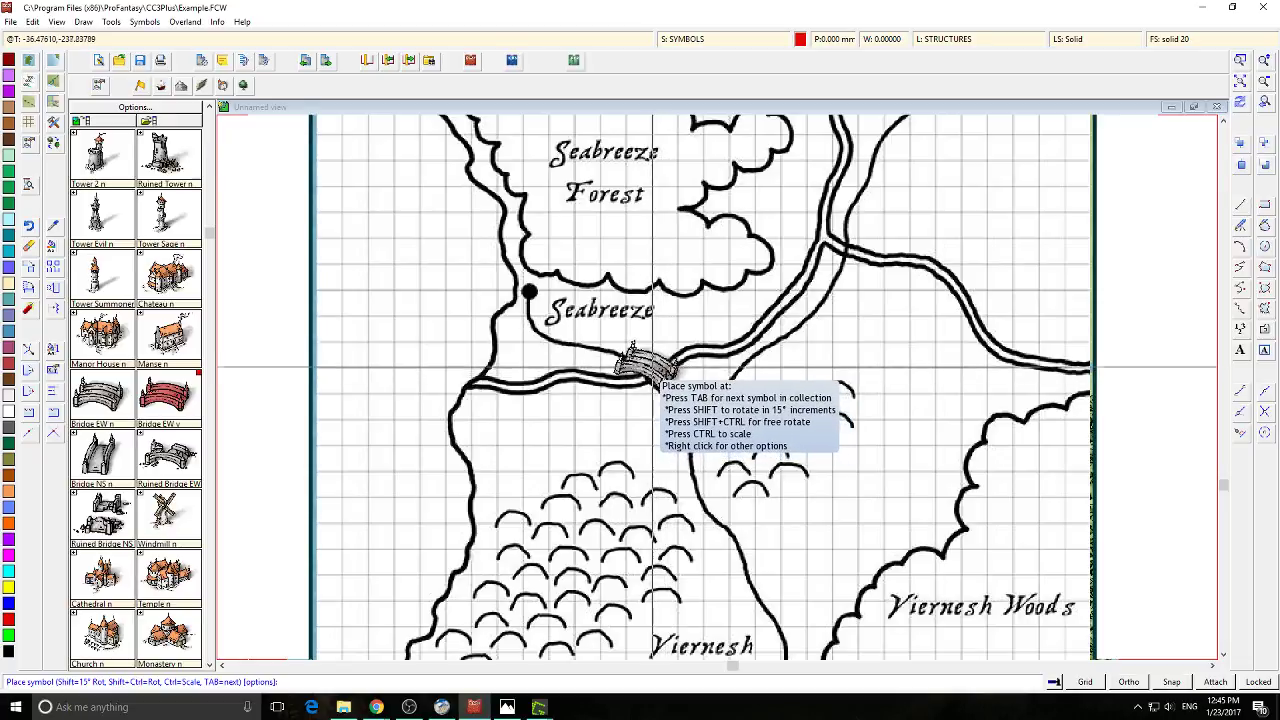
pyautogui.click(655, 378)
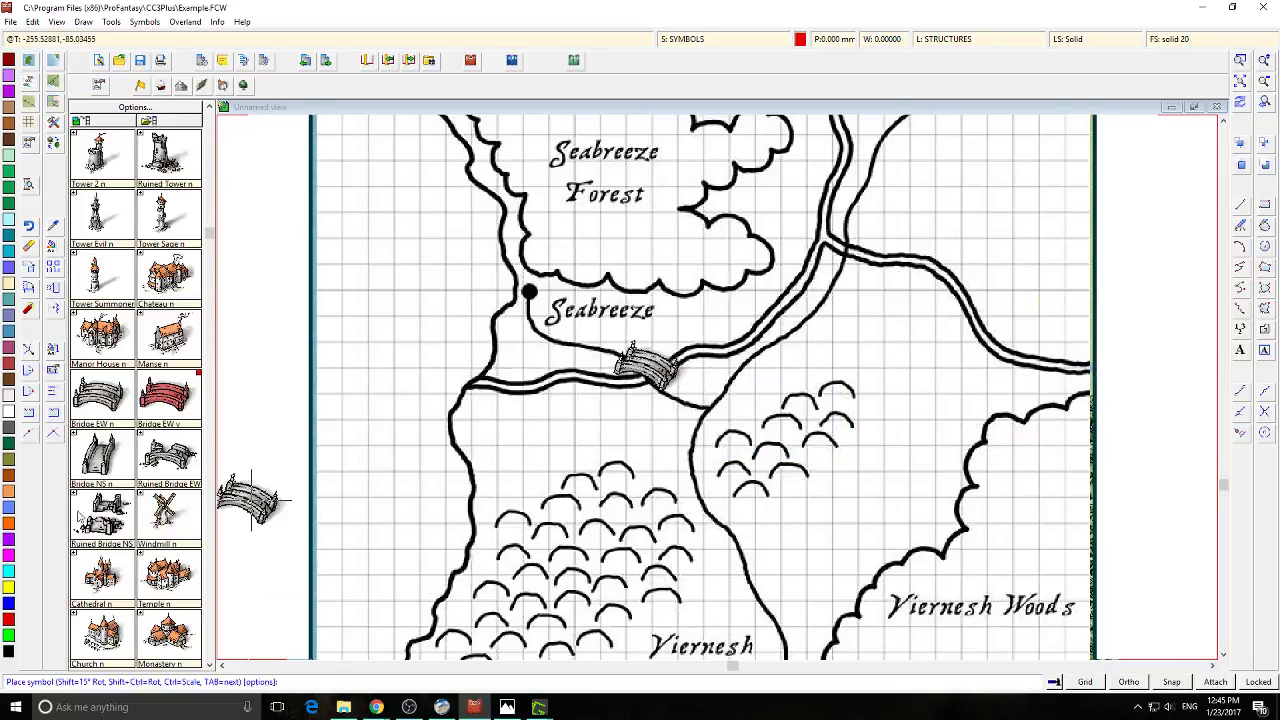
# Place a Bridge NS symbol where the traced road crosses the eastern river branch near the fork
pyautogui.click(855, 245)
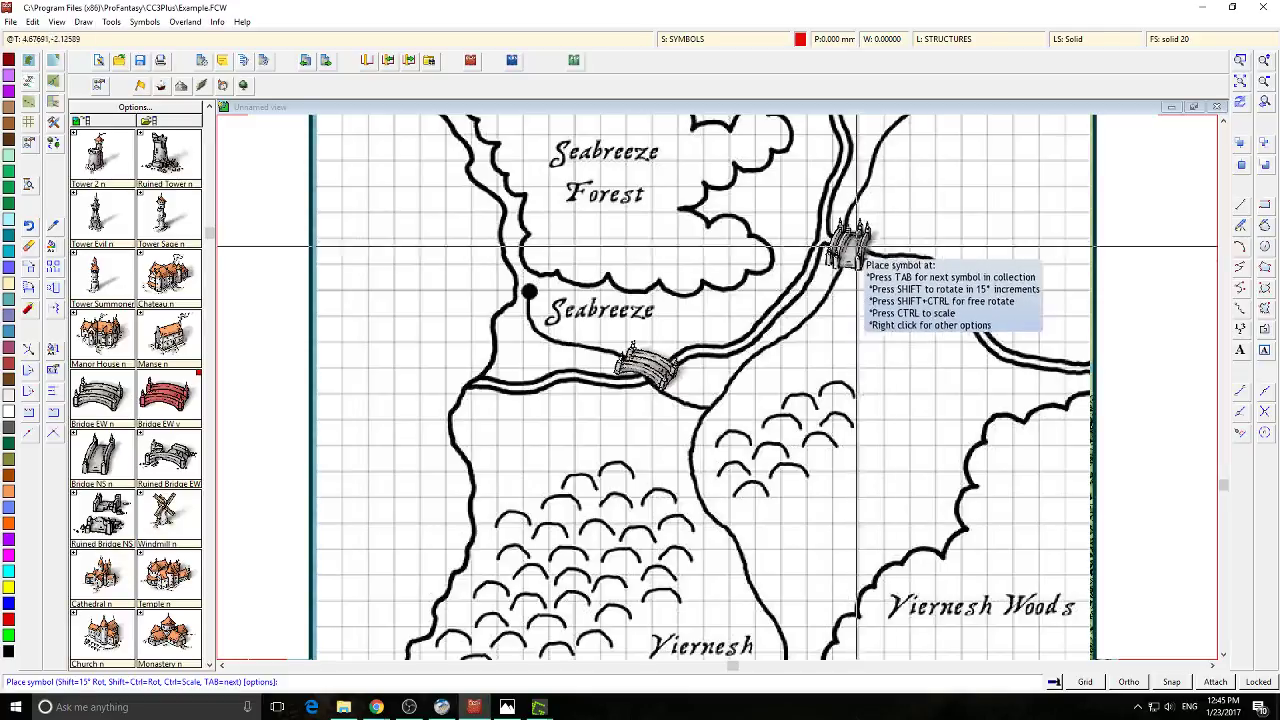
pyautogui.moveTo(932, 305); pyautogui.dragTo(743, 589)
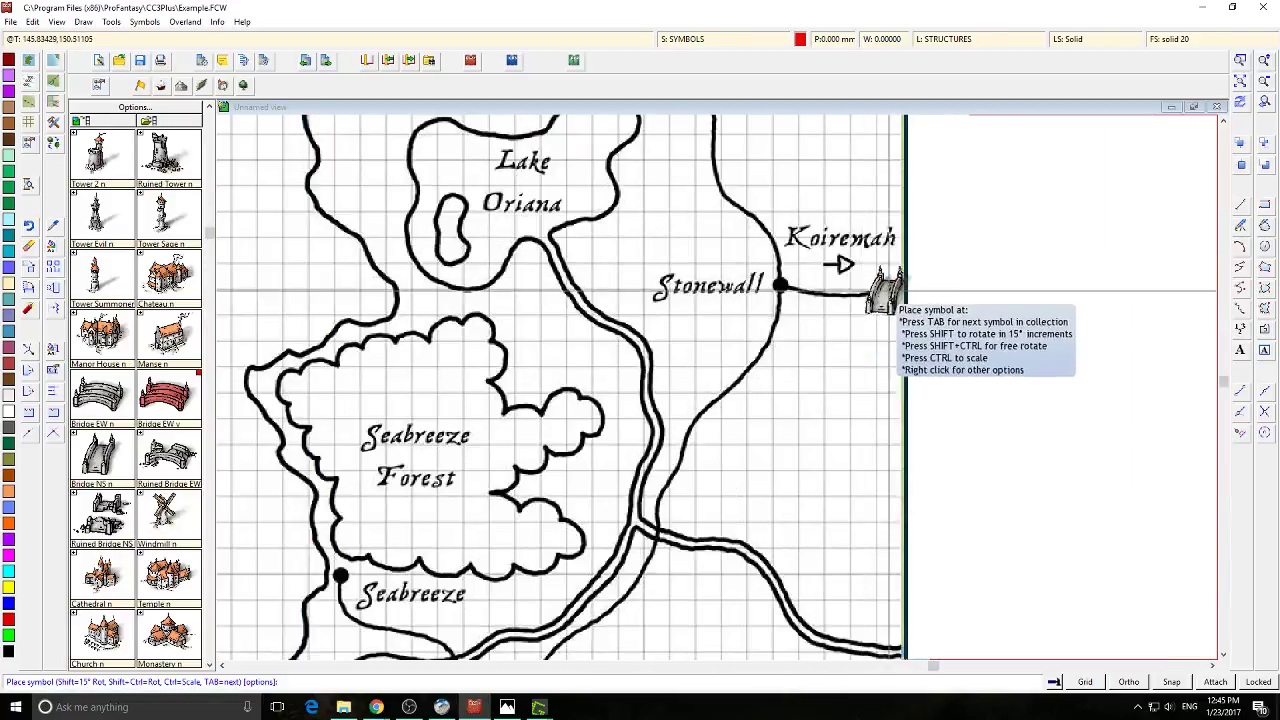
pyautogui.moveTo(688, 213); pyautogui.dragTo(694, 514)
pyautogui.moveTo(641, 464); pyautogui.dragTo(689, 224)
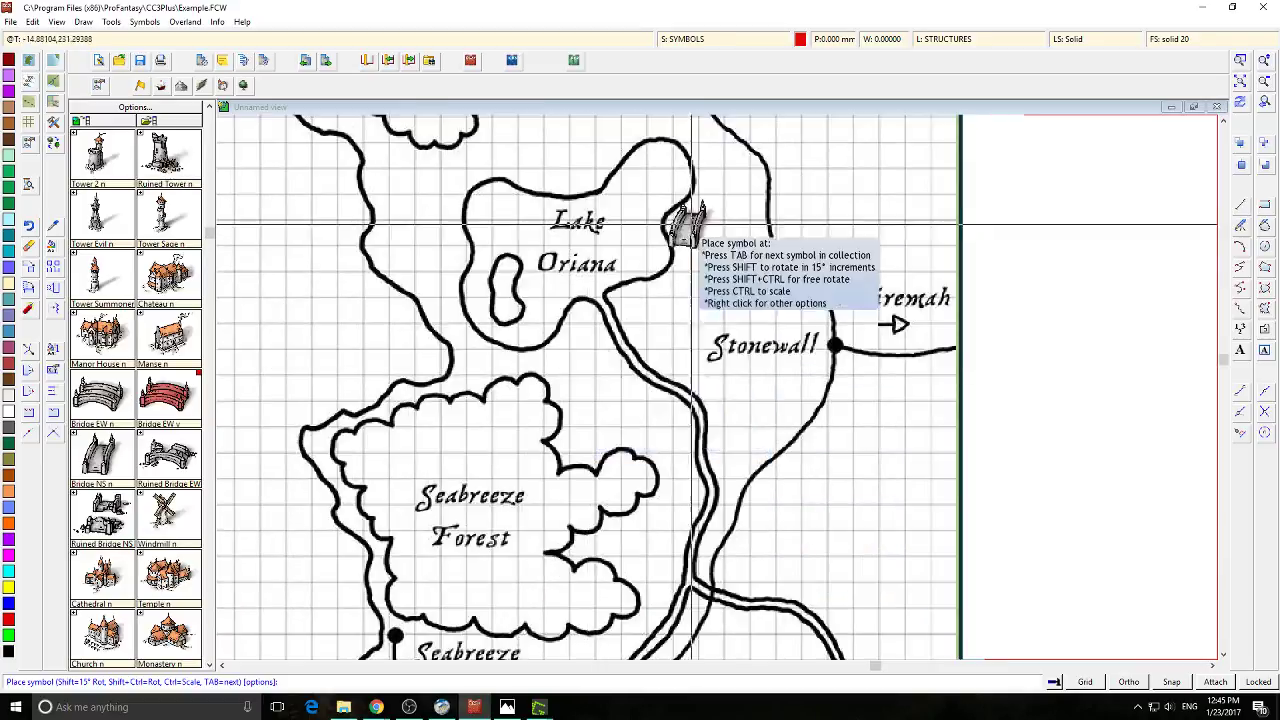
pyautogui.moveTo(432, 619); pyautogui.dragTo(609, 301)
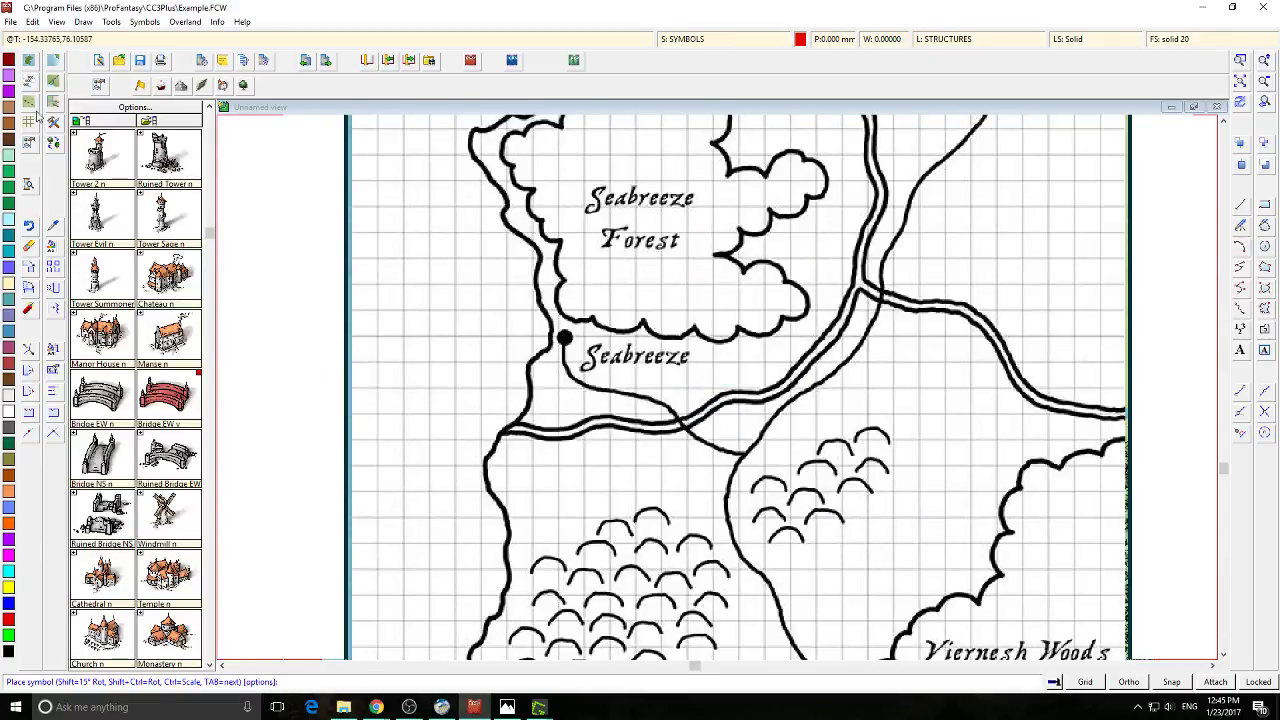
# Activate the road drawing tool and hide the TRACE sheet again
pyautogui.click(29, 104)
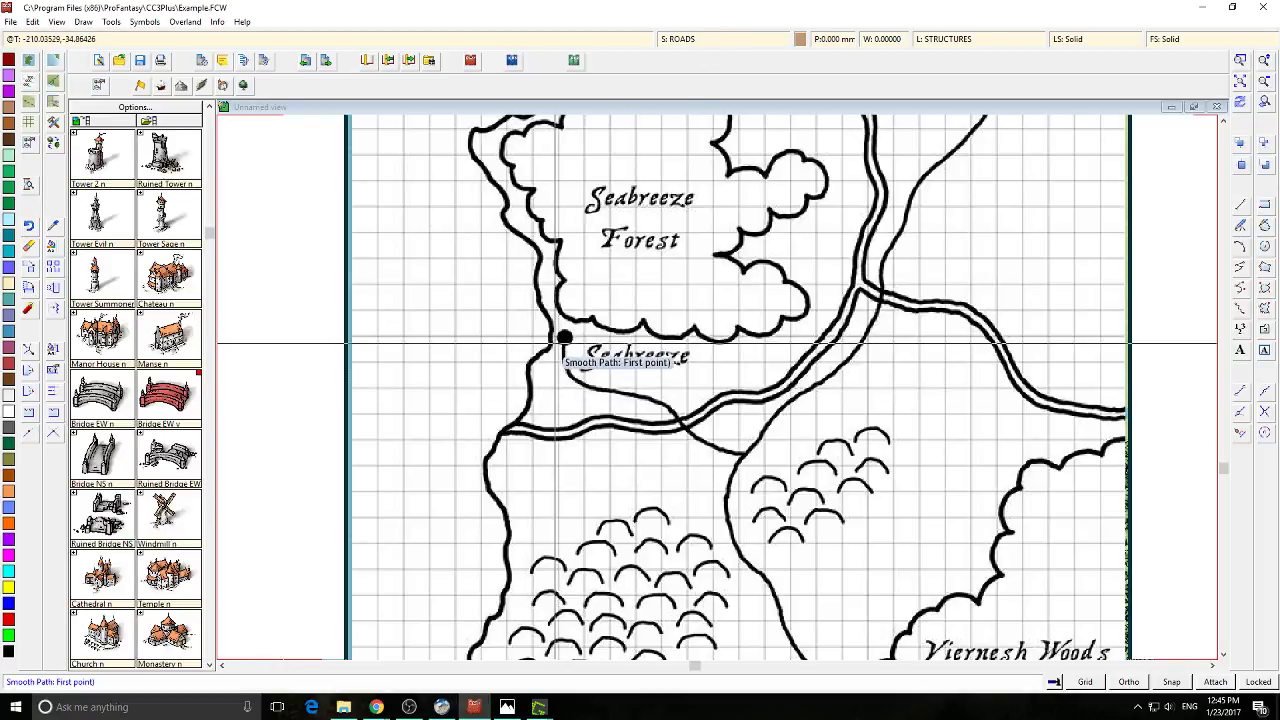
pyautogui.click(722, 42)
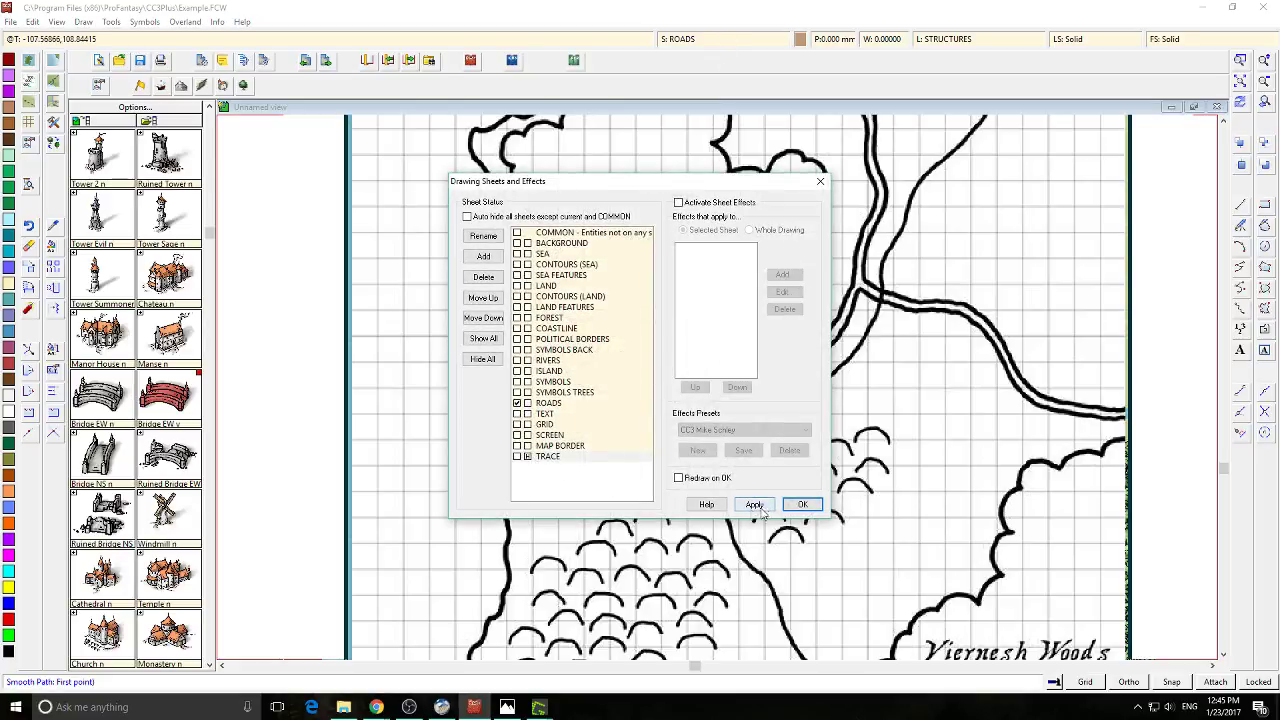
pyautogui.click(754, 504)
pyautogui.click(802, 504)
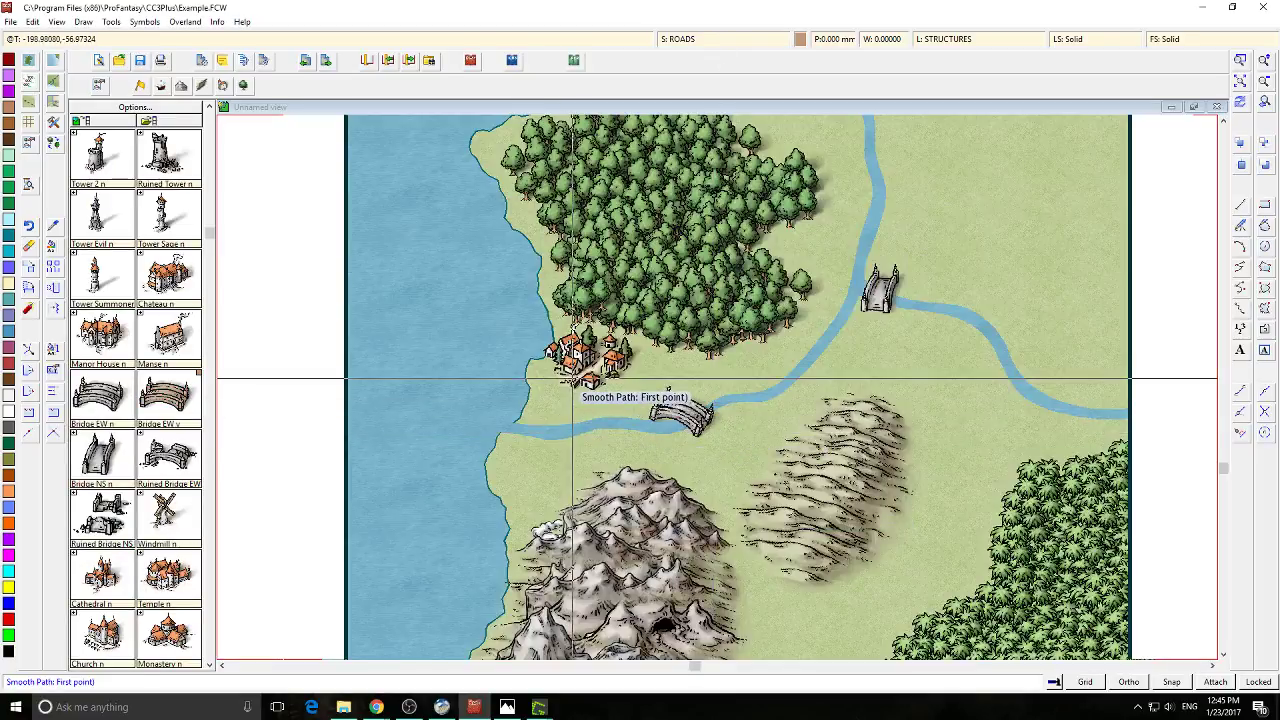
# Draw road segments from the coastal village to the lower river bridge and from that bridge to the one at the river fork
pyautogui.click(566, 383)
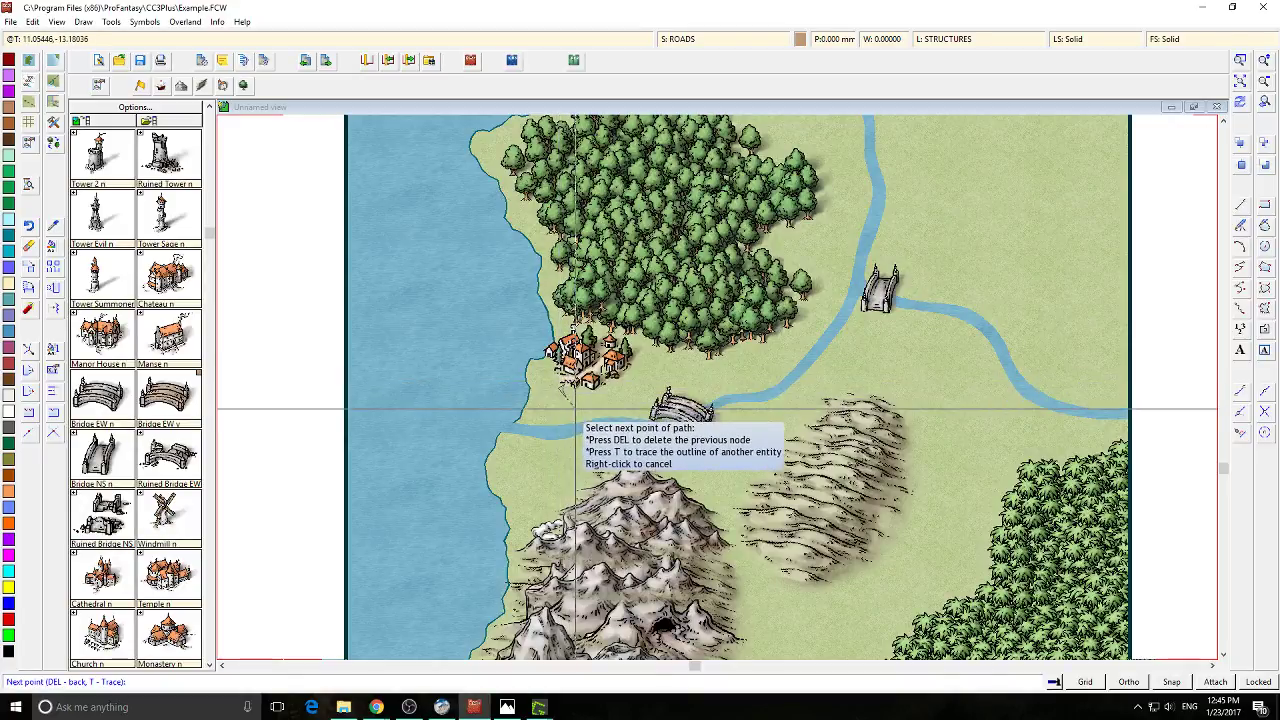
pyautogui.click(652, 408)
pyautogui.rightClick(655, 408)
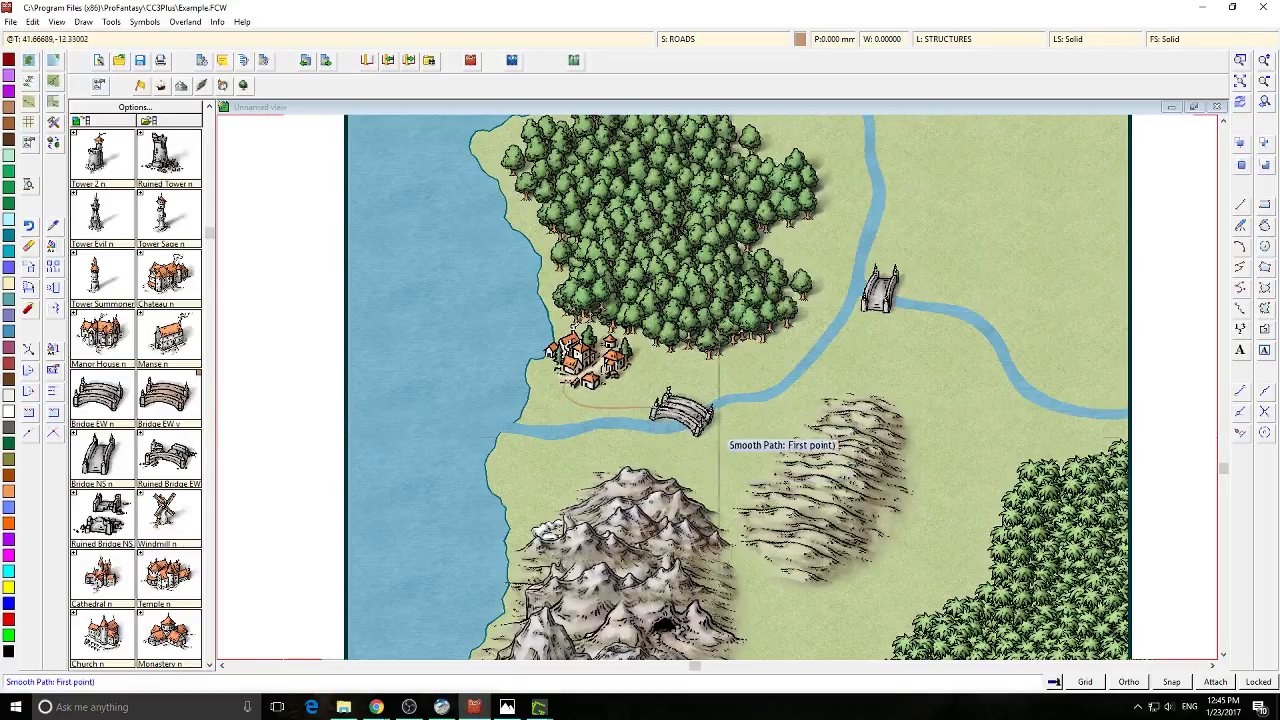
pyautogui.click(710, 430)
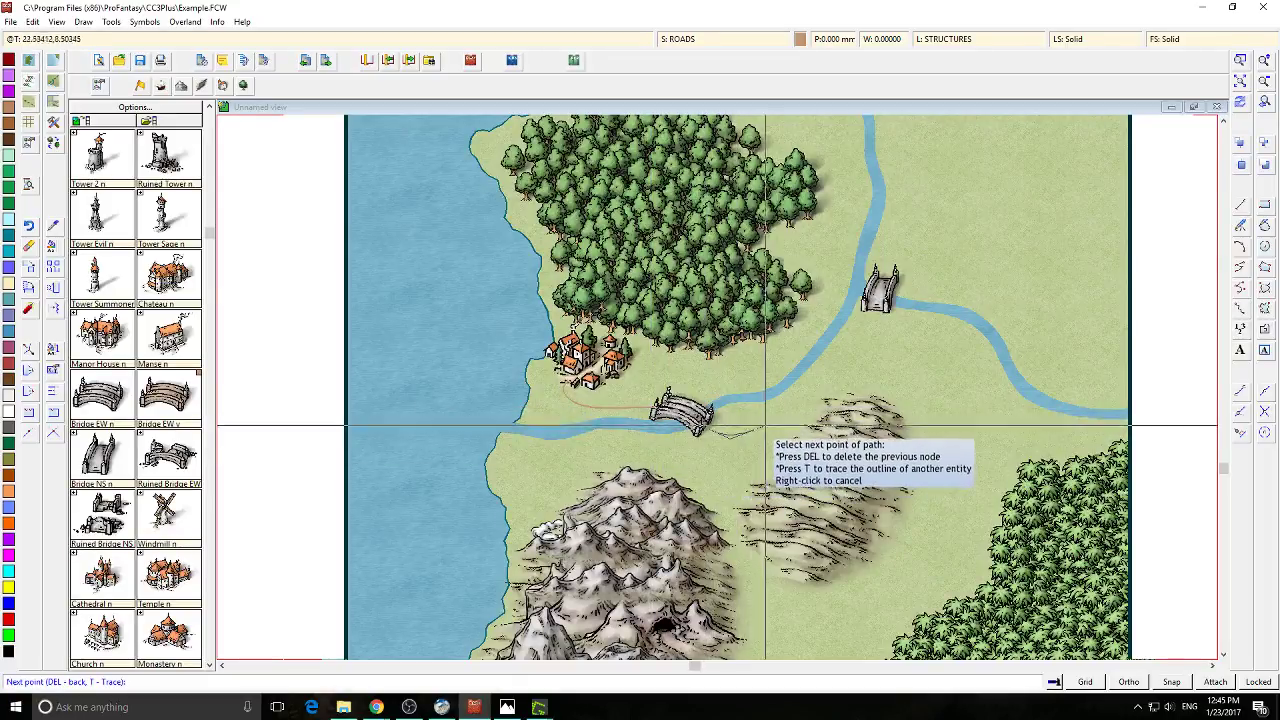
pyautogui.click(876, 310)
pyautogui.rightClick(878, 310)
pyautogui.scroll(3, 900, 380)
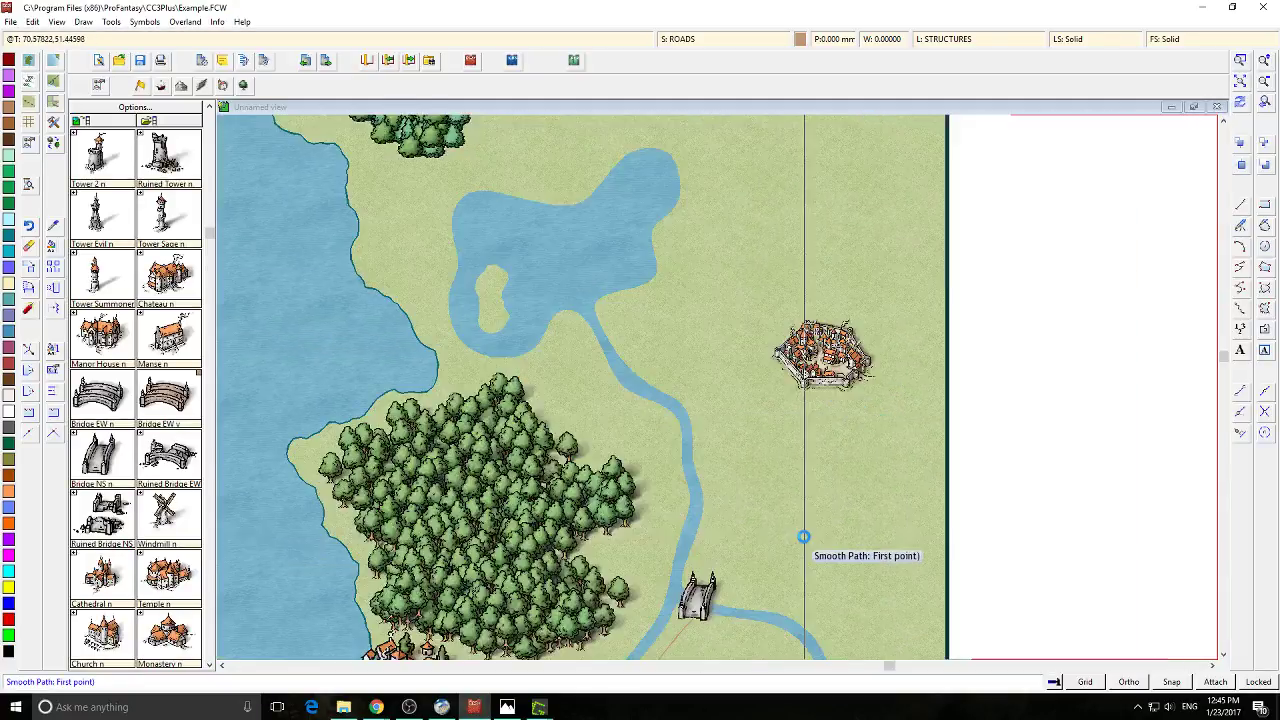
pyautogui.scroll(-3, 800, 490)
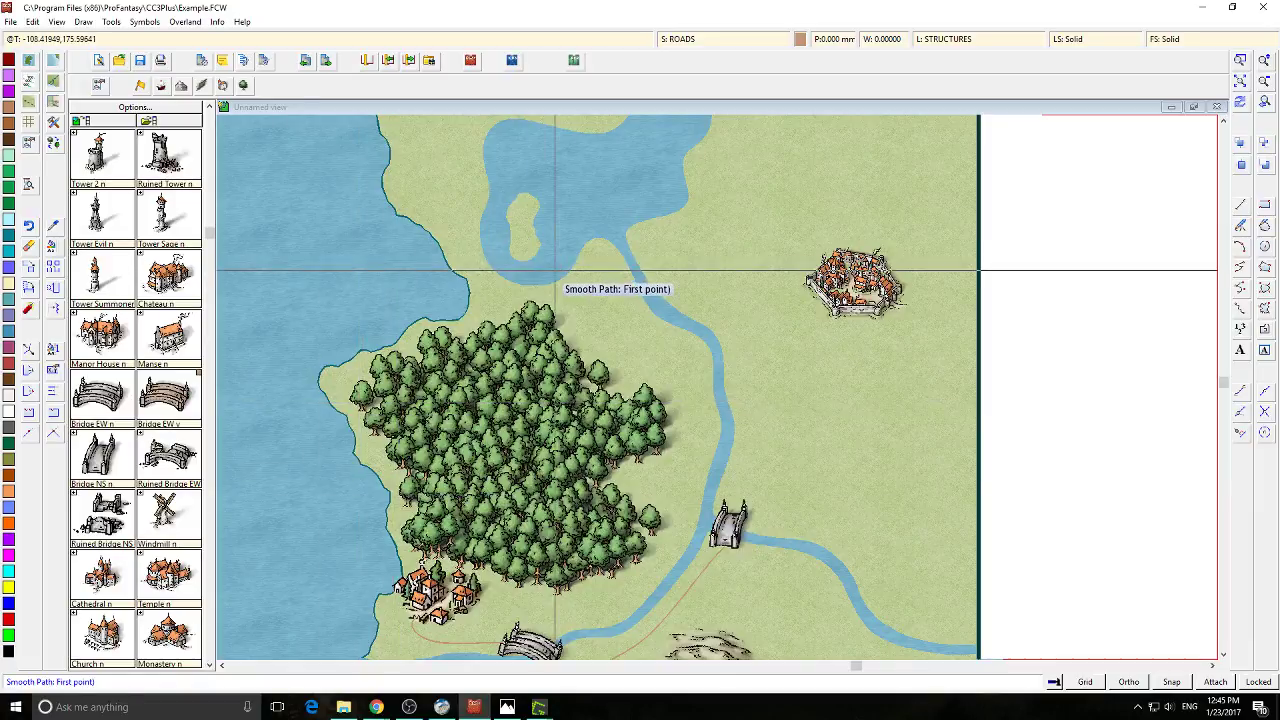
# Set the sample width of the Road, Major drawing tool to 1000 in its advanced settings
pyautogui.click(29, 104)
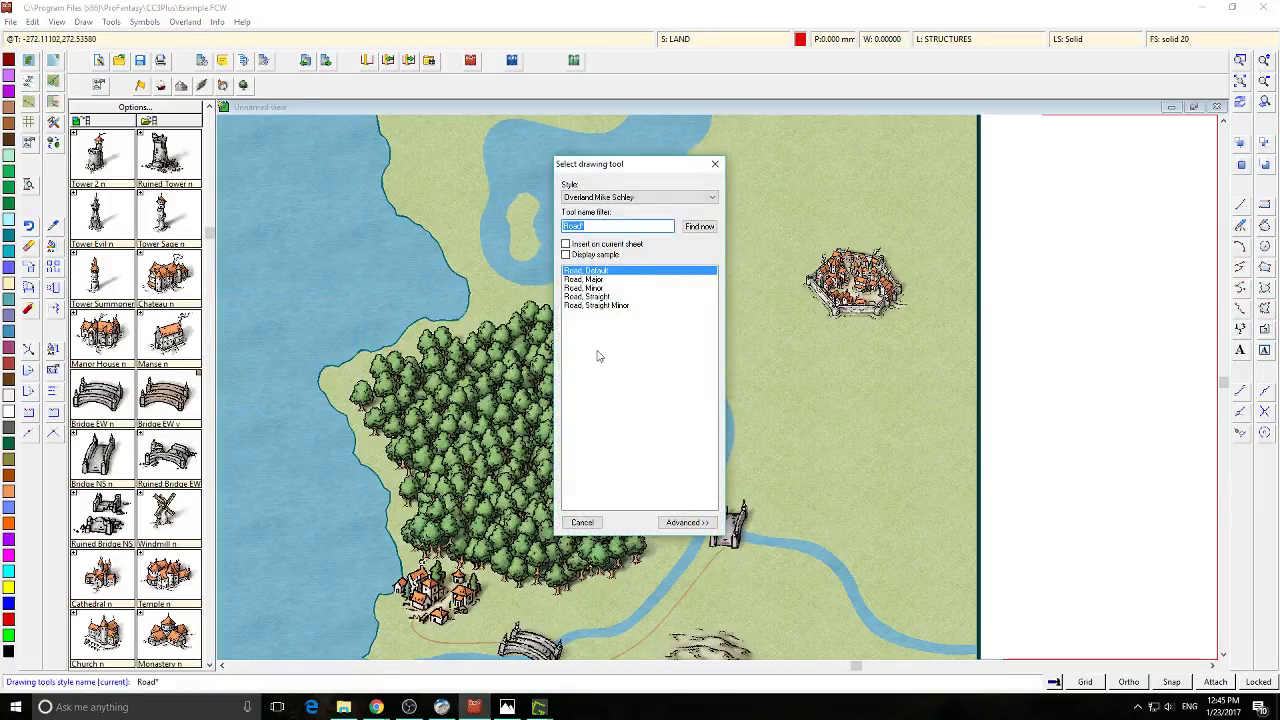
pyautogui.doubleClick(587, 288)
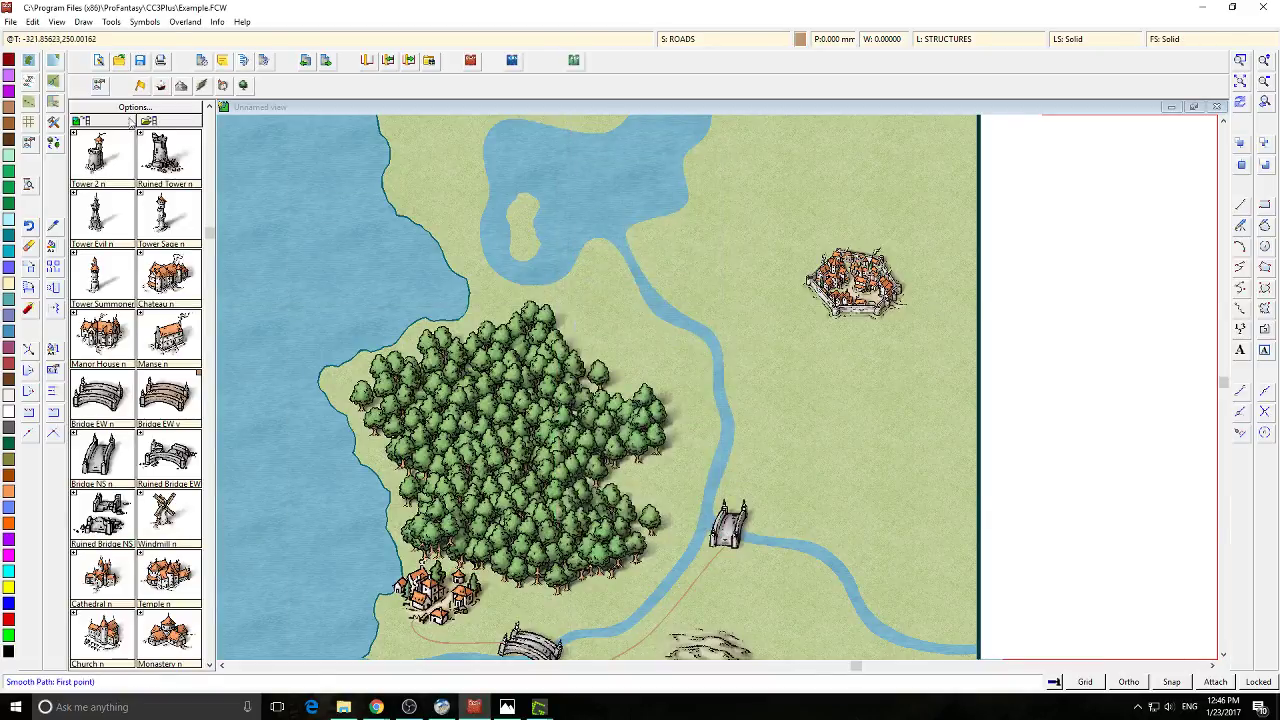
pyautogui.click(29, 104)
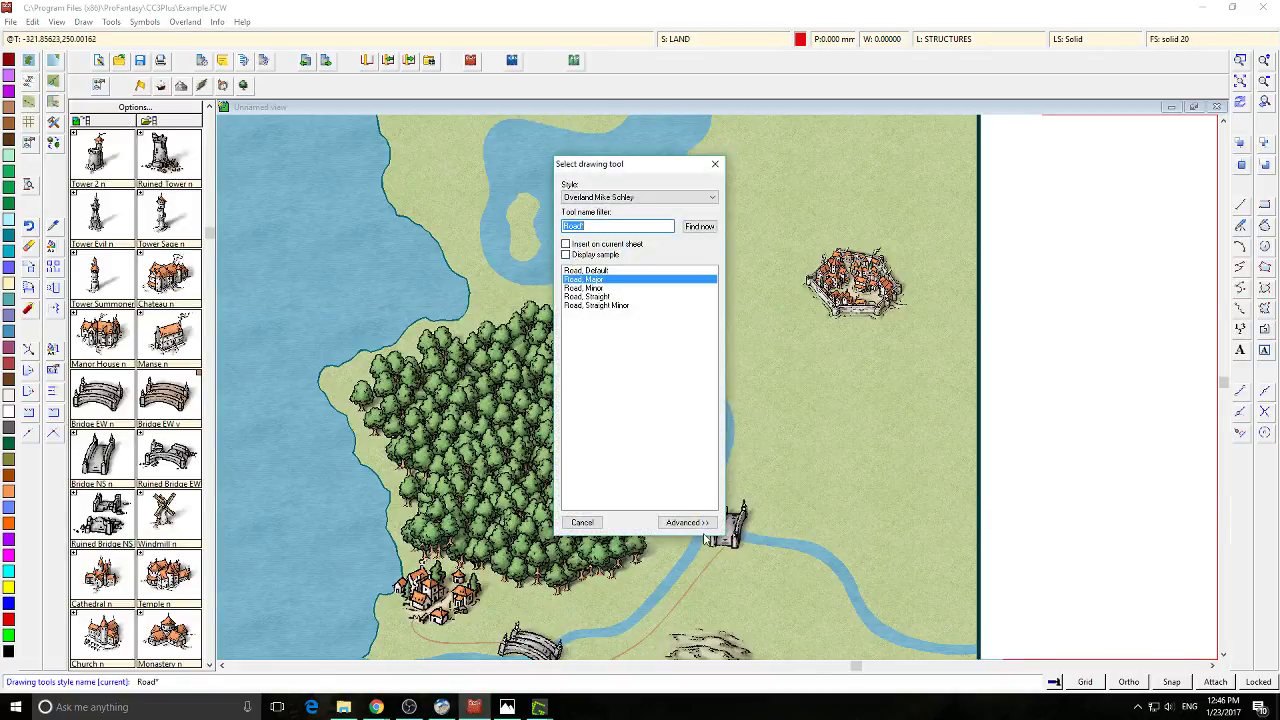
pyautogui.click(688, 522)
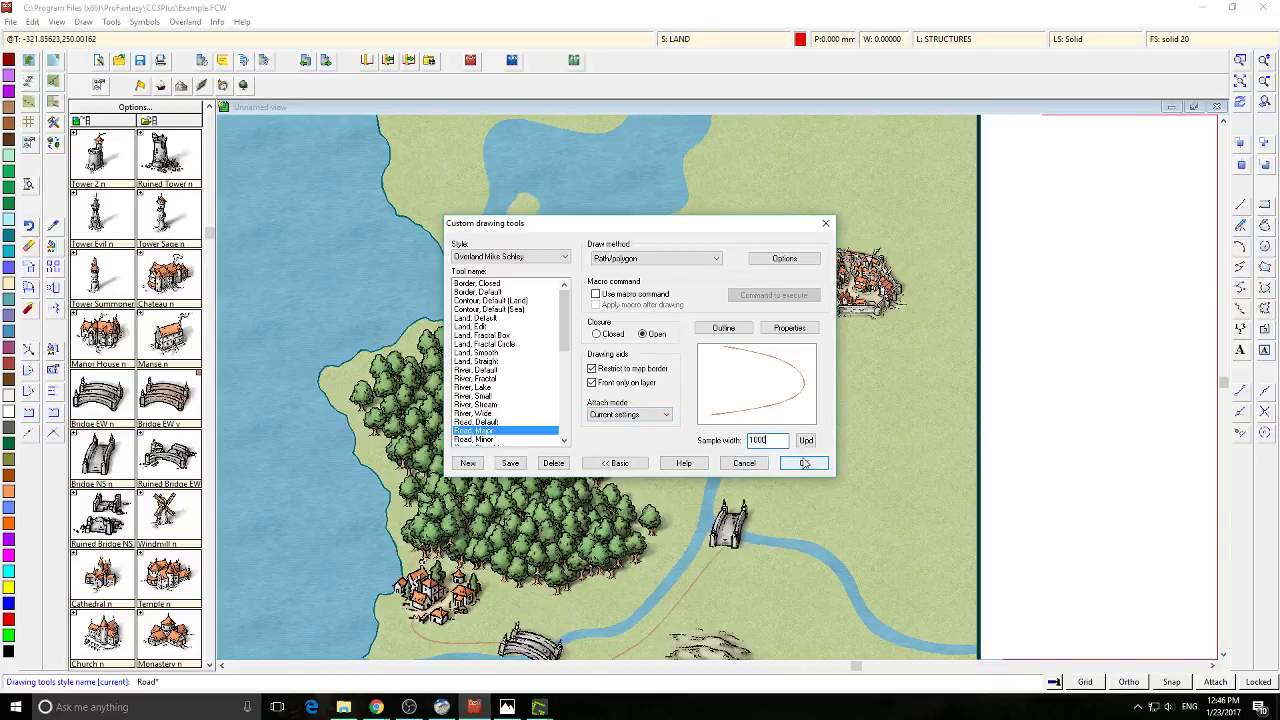
pyautogui.click(804, 463)
pyautogui.click(618, 400)
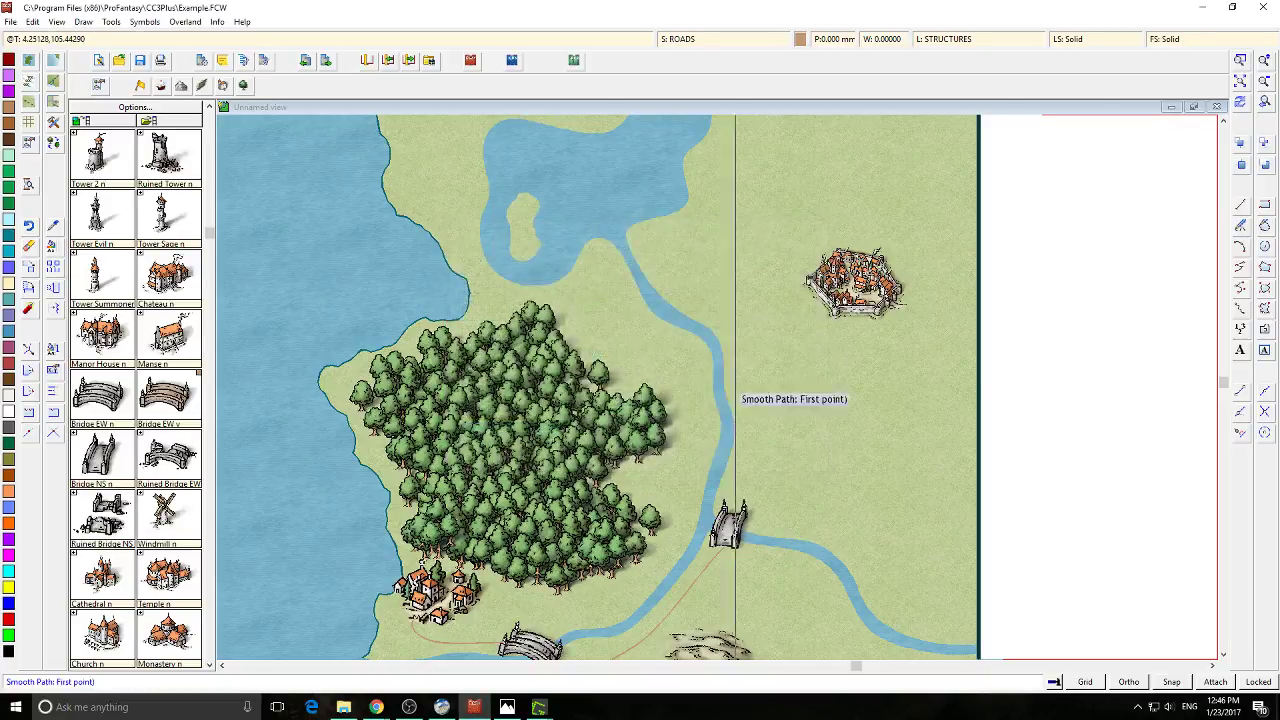
pyautogui.rightClick(859, 532)
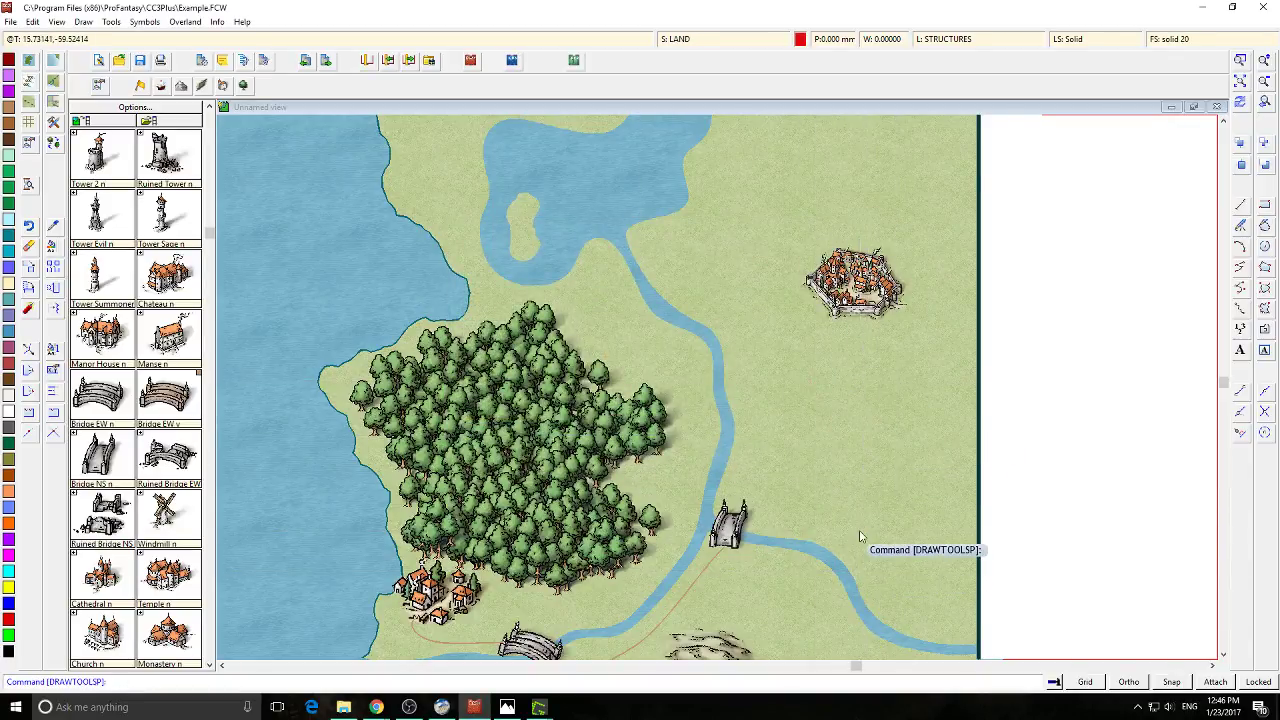
# Erase the road segment between the two bridges and the one leading from the coastal village
pyautogui.scroll(-3, 809, 382)
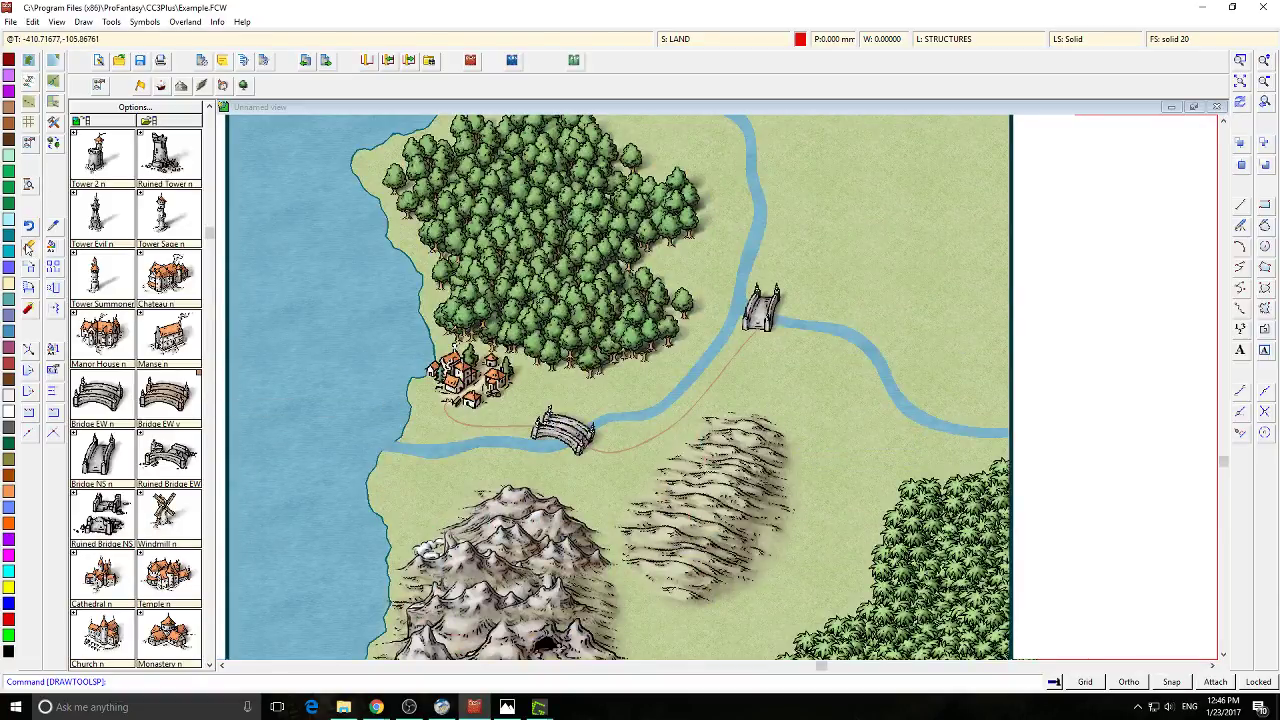
pyautogui.click(28, 248)
pyautogui.click(700, 378)
pyautogui.rightClick(686, 352)
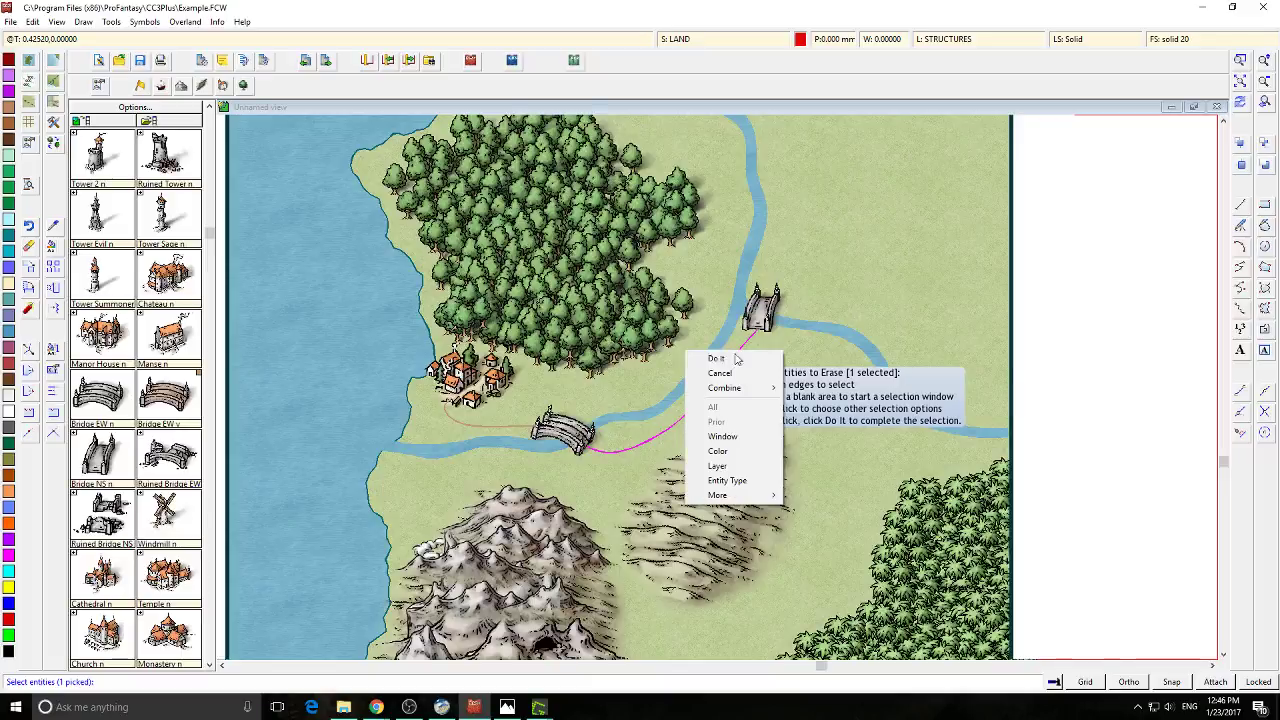
pyautogui.click(733, 358)
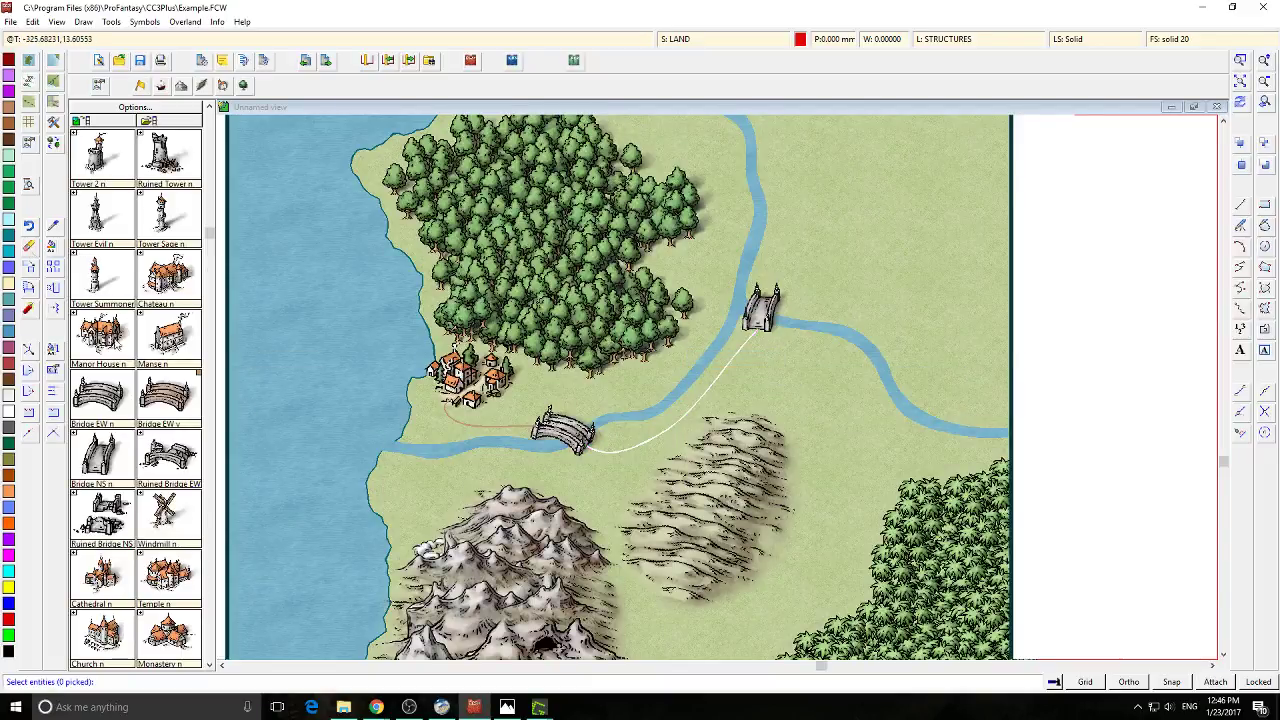
pyautogui.click(505, 425)
pyautogui.rightClick(455, 420)
pyautogui.click(470, 428)
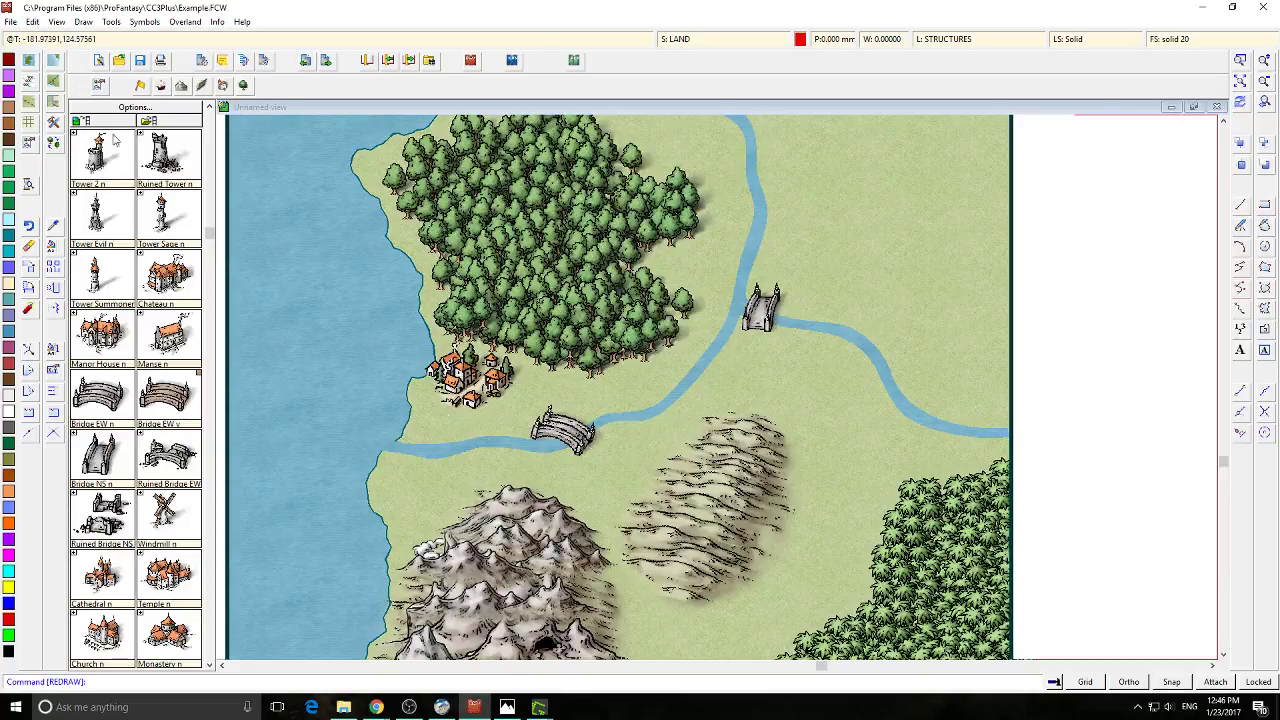
# Try fixed widths of 10, 100 and 75 in the properties of the Road, Major drawing tool
pyautogui.click(27, 103)
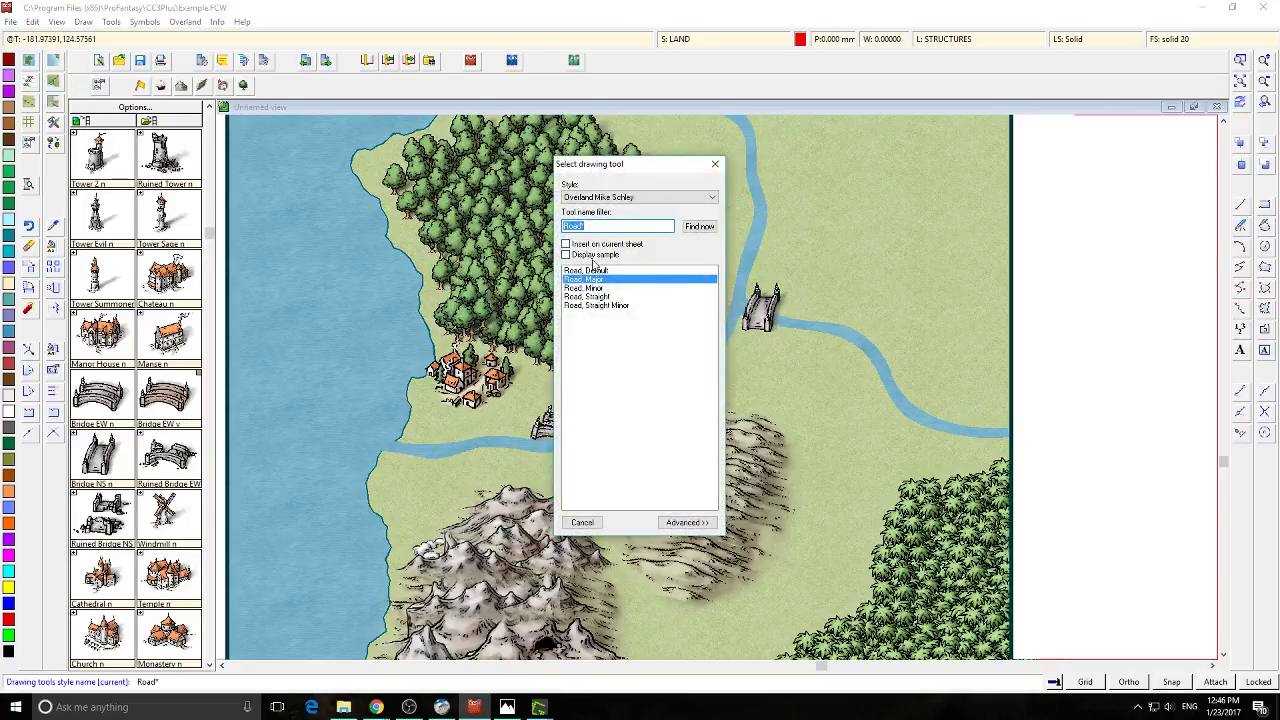
pyautogui.click(686, 522)
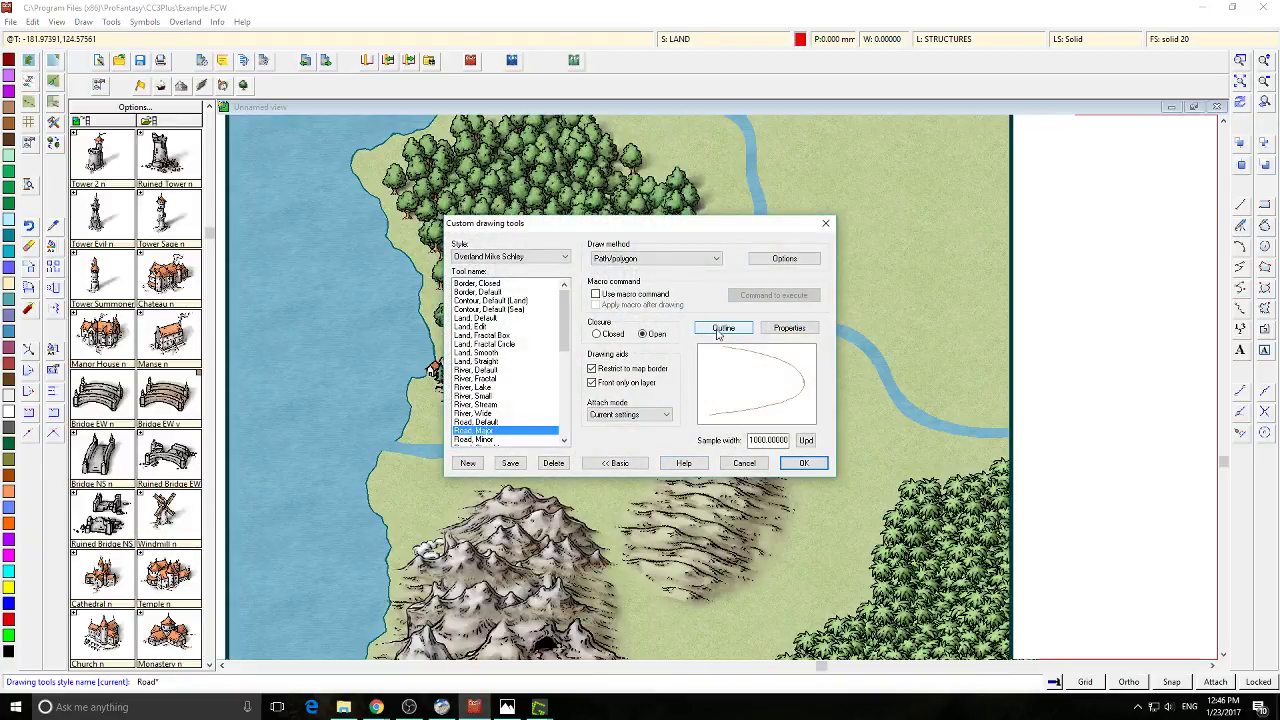
pyautogui.click(752, 441)
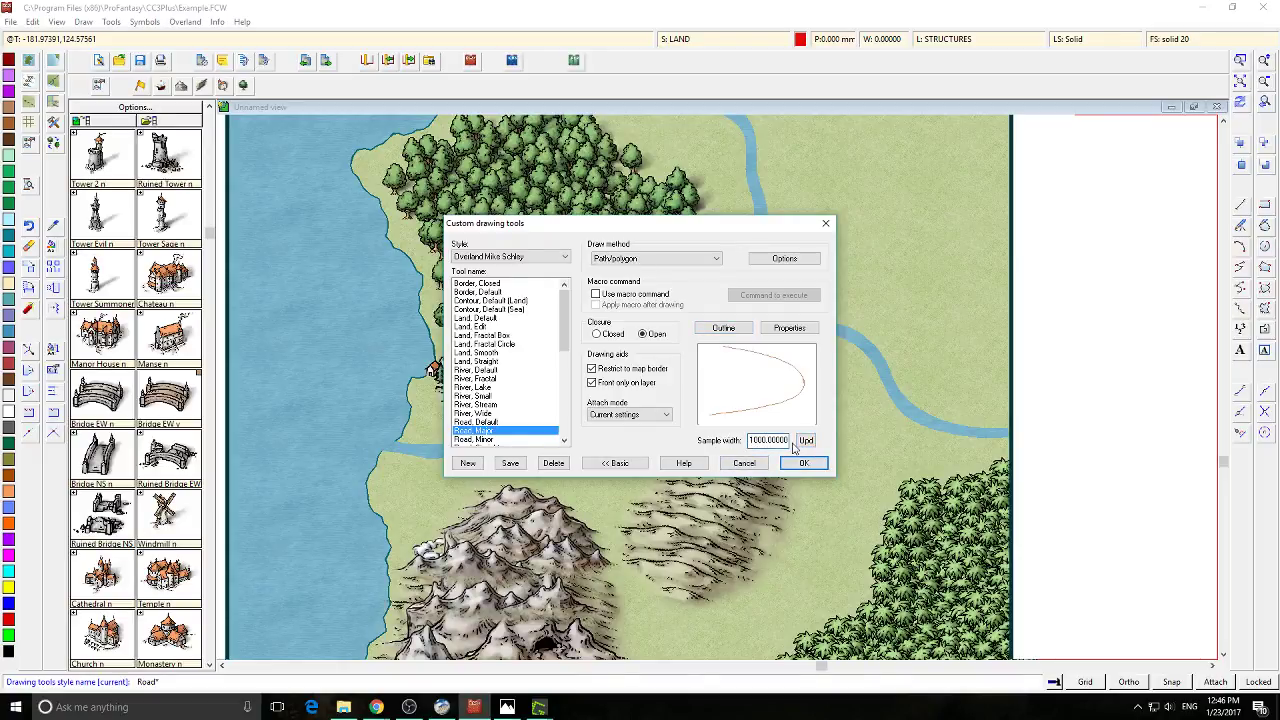
pyautogui.click(789, 328)
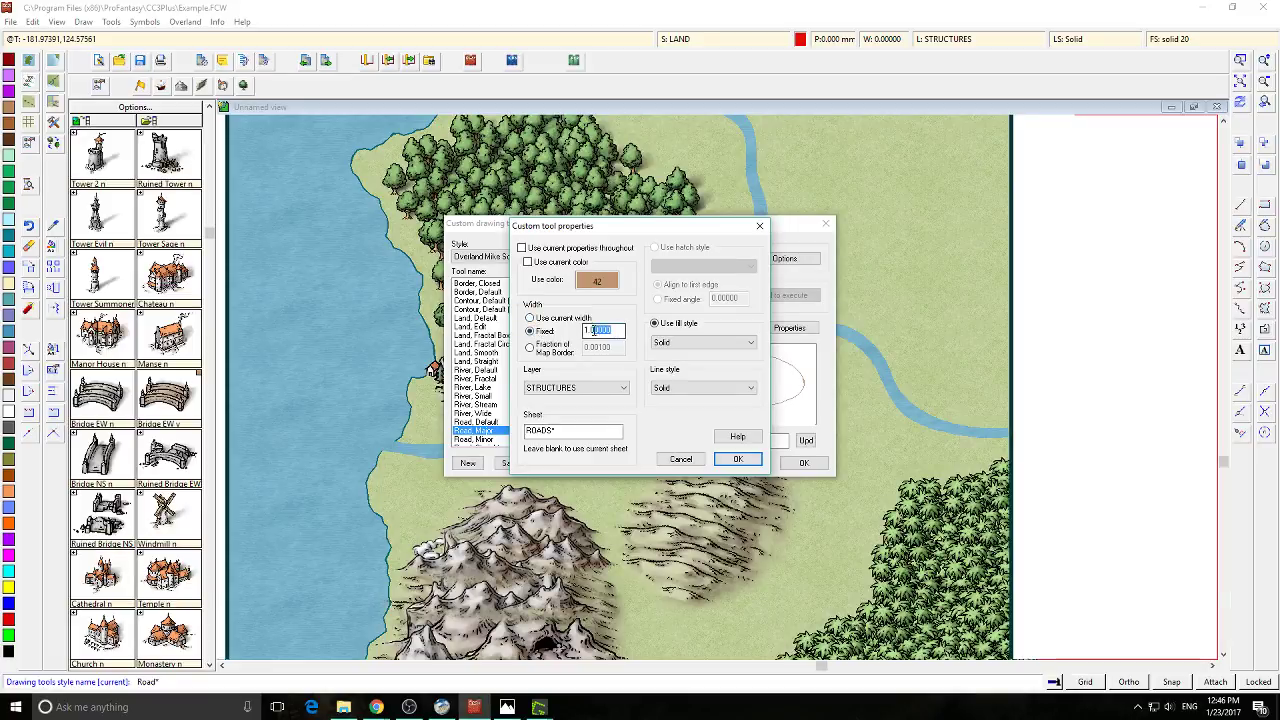
pyautogui.click(737, 459)
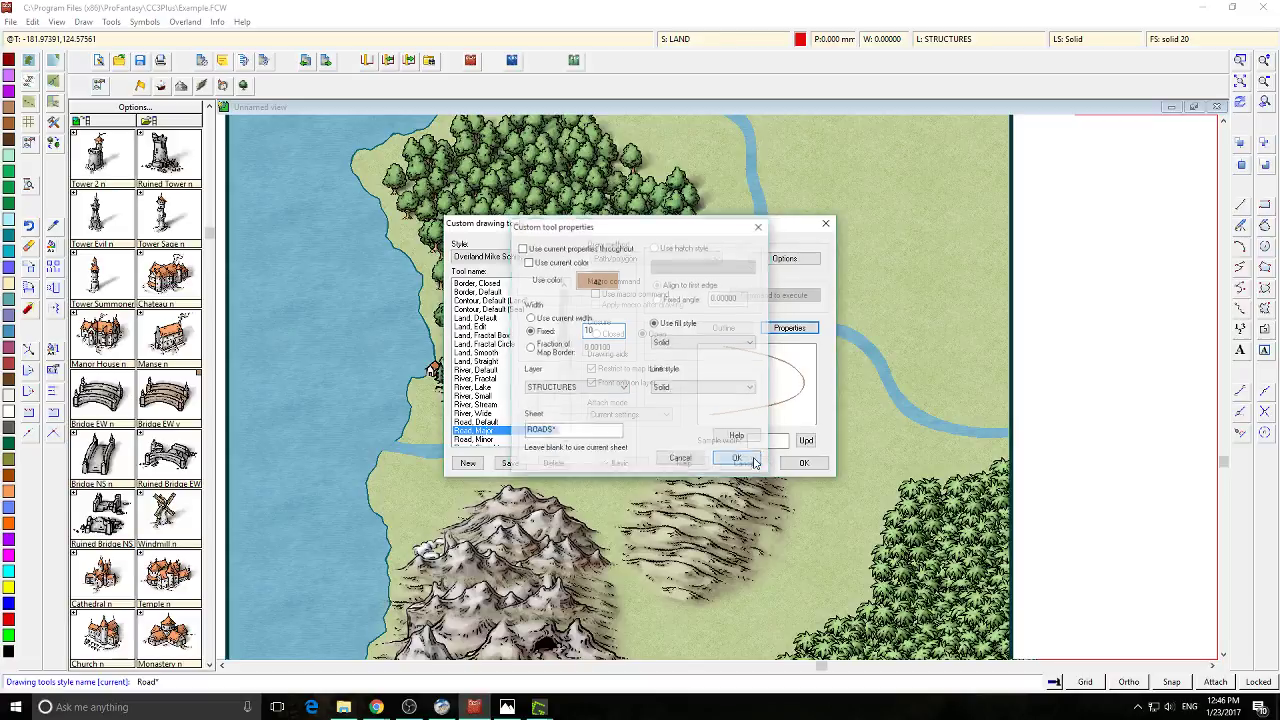
pyautogui.click(789, 327)
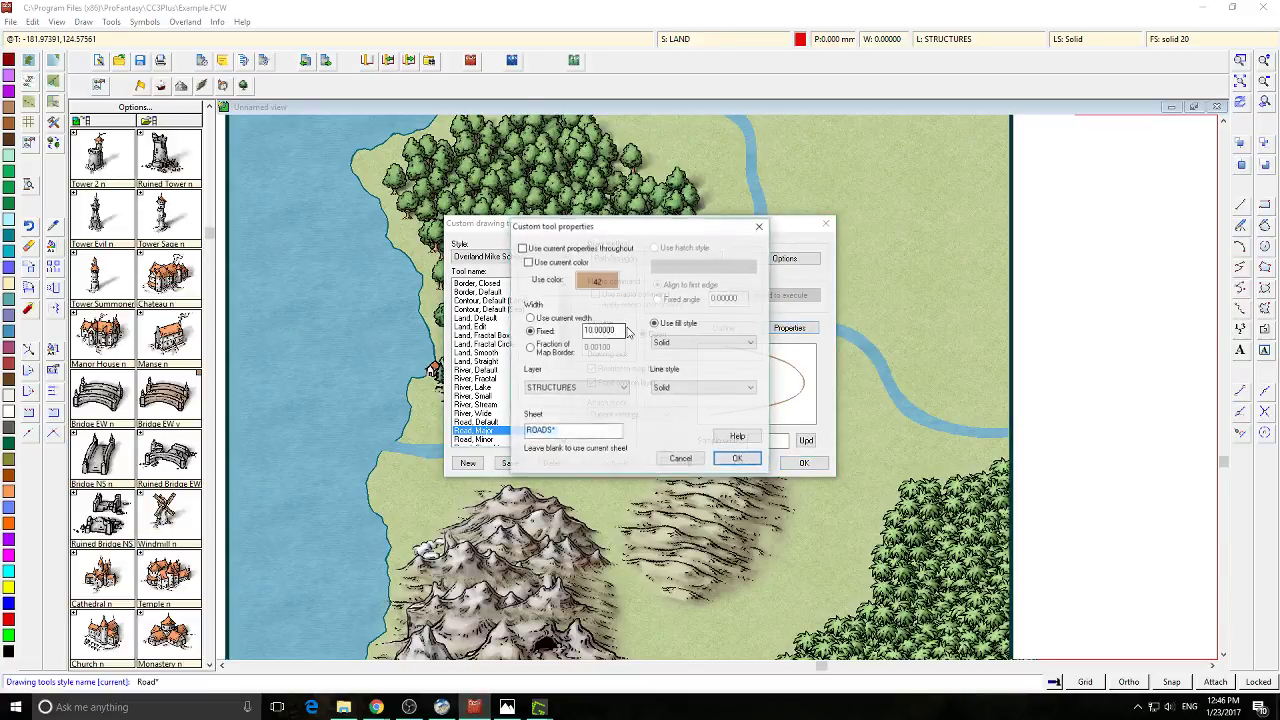
pyautogui.click(739, 461)
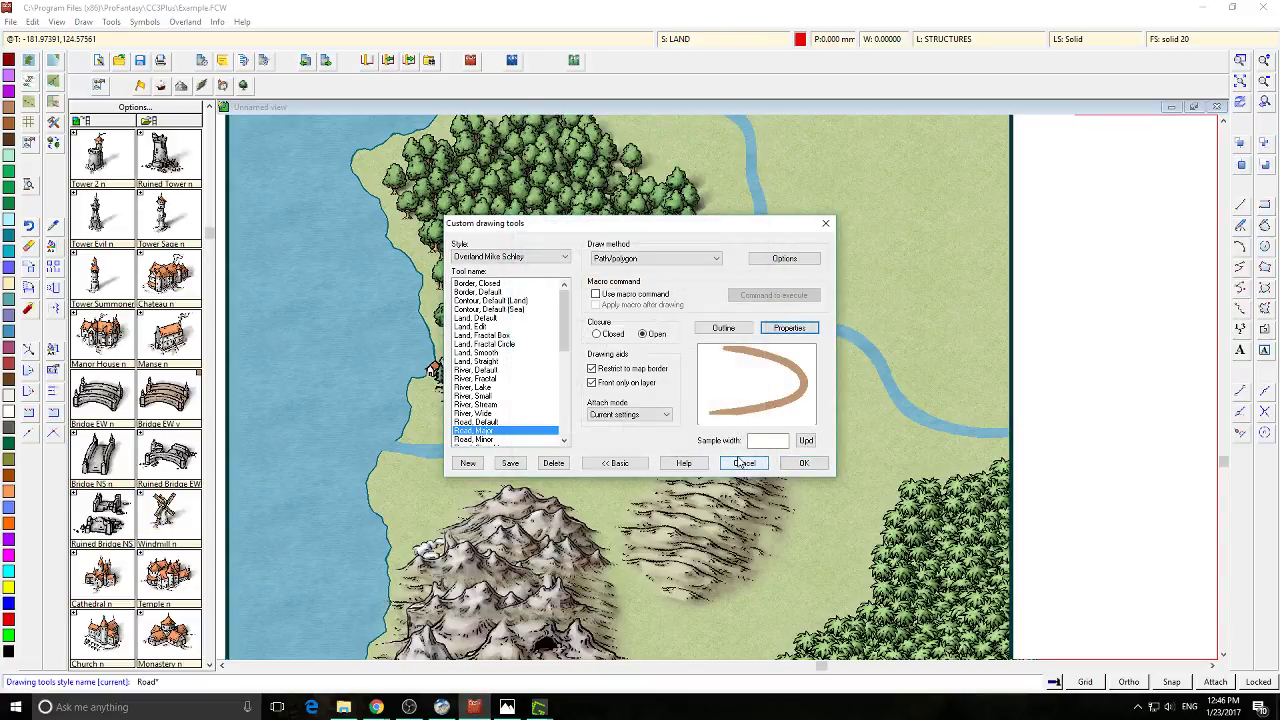
pyautogui.click(778, 332)
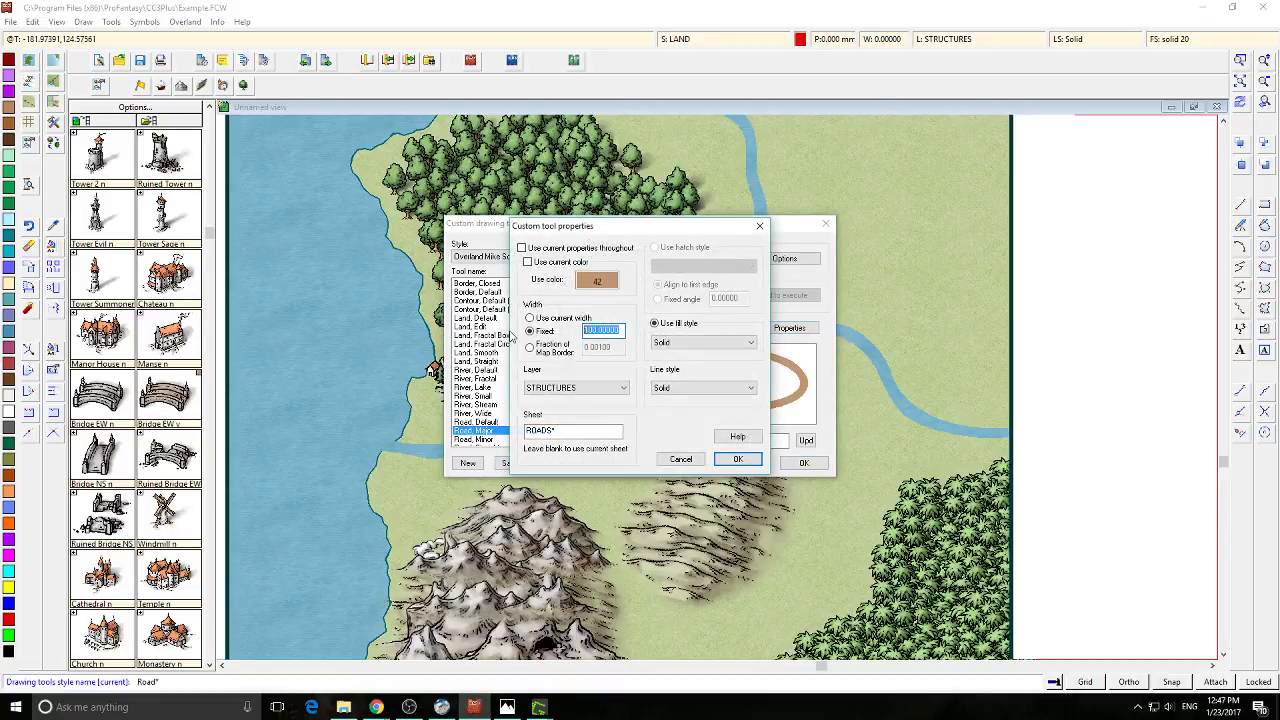
pyautogui.click(736, 459)
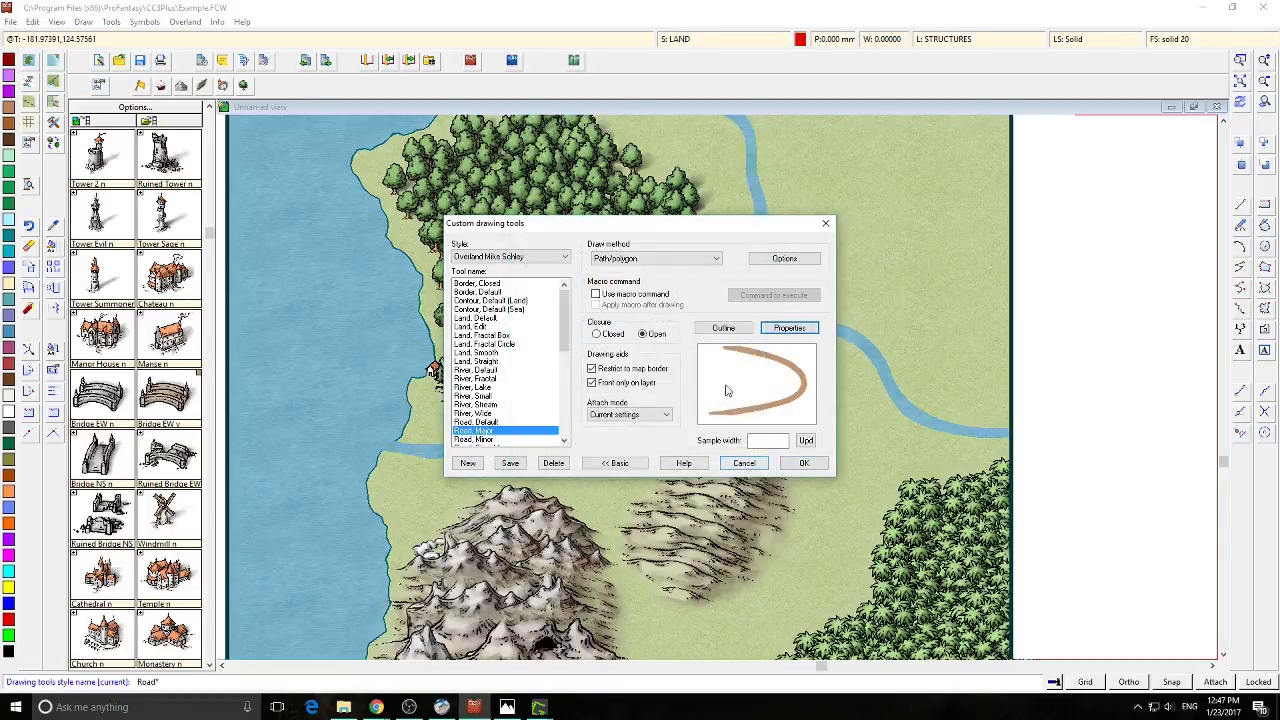
# Set the fixed width of the Road, Major drawing tool to 50 and save the tool settings
pyautogui.click(790, 330)
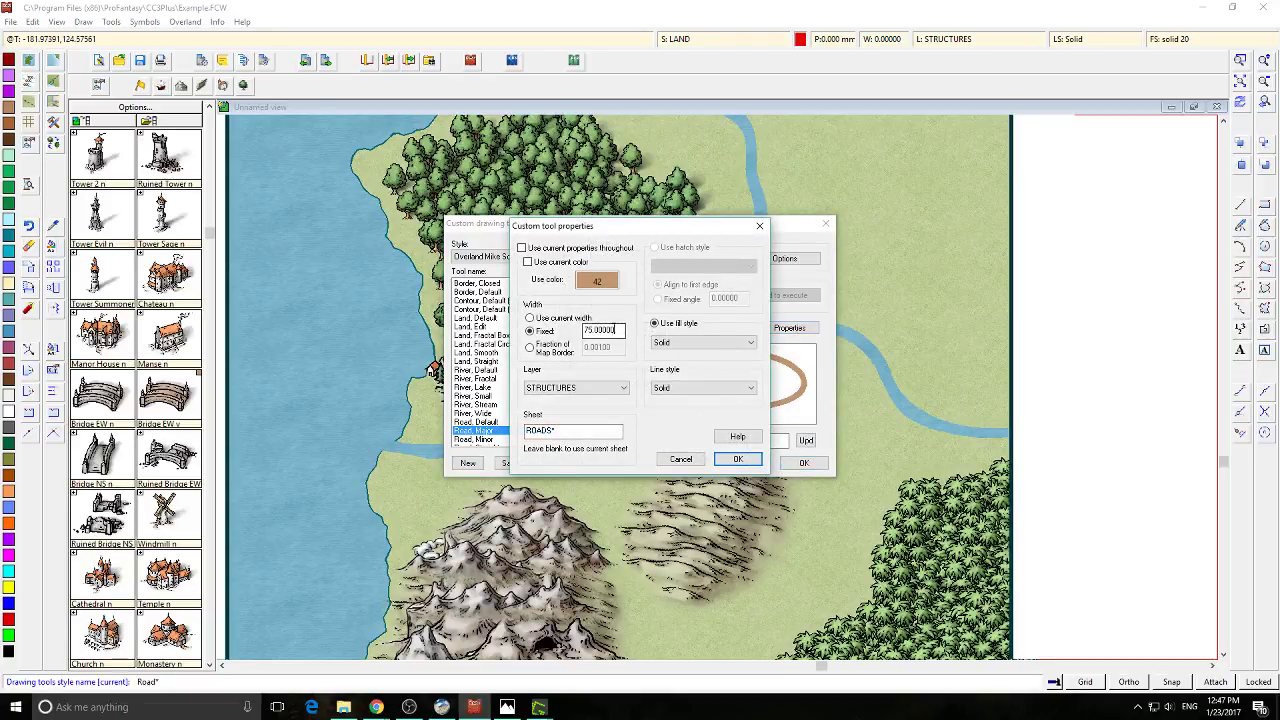
pyautogui.write('50')
pyautogui.click(737, 460)
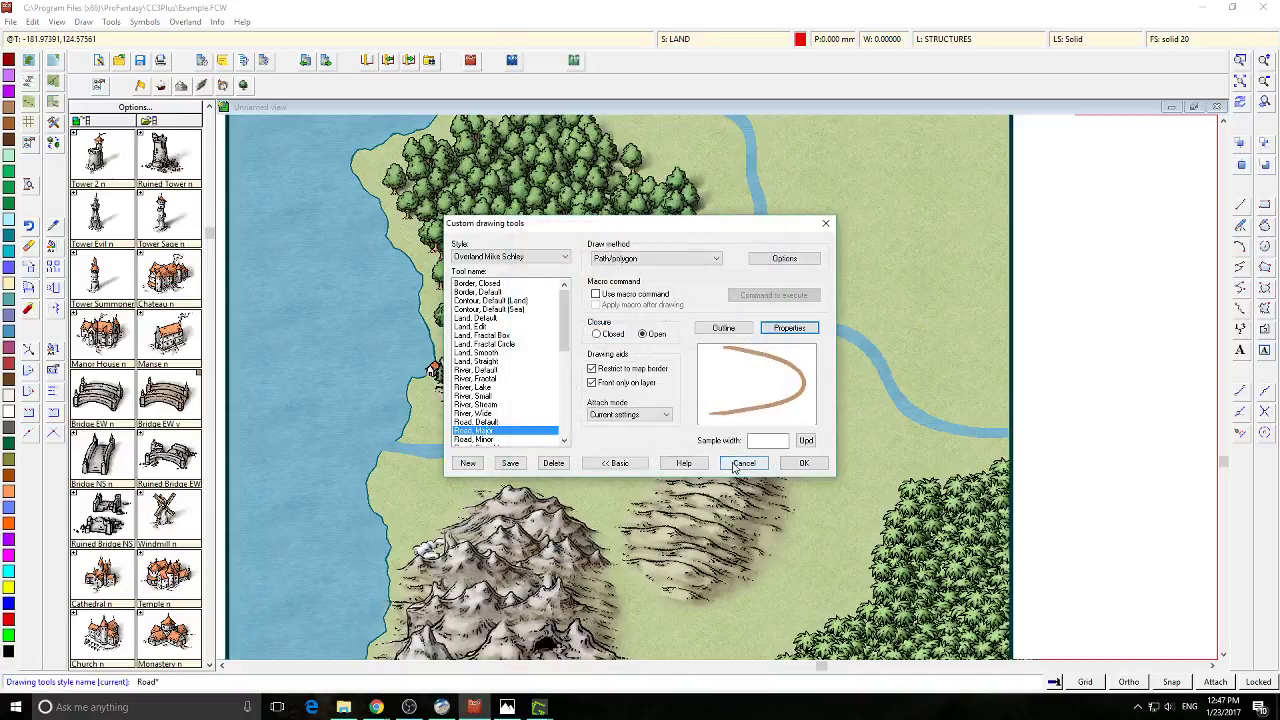
pyautogui.click(815, 462)
pyautogui.click(614, 396)
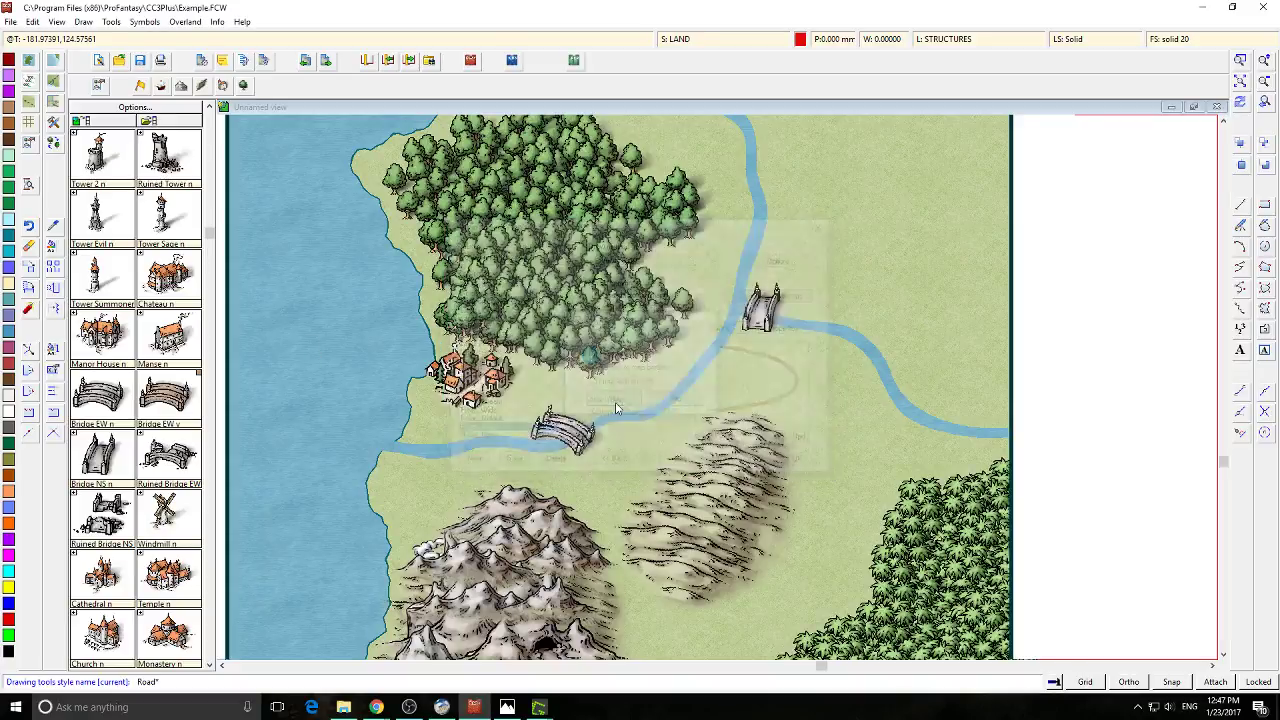
# Try a road segment from the coastal village to the lower river bridge, then remove it from the map
pyautogui.click(440, 406)
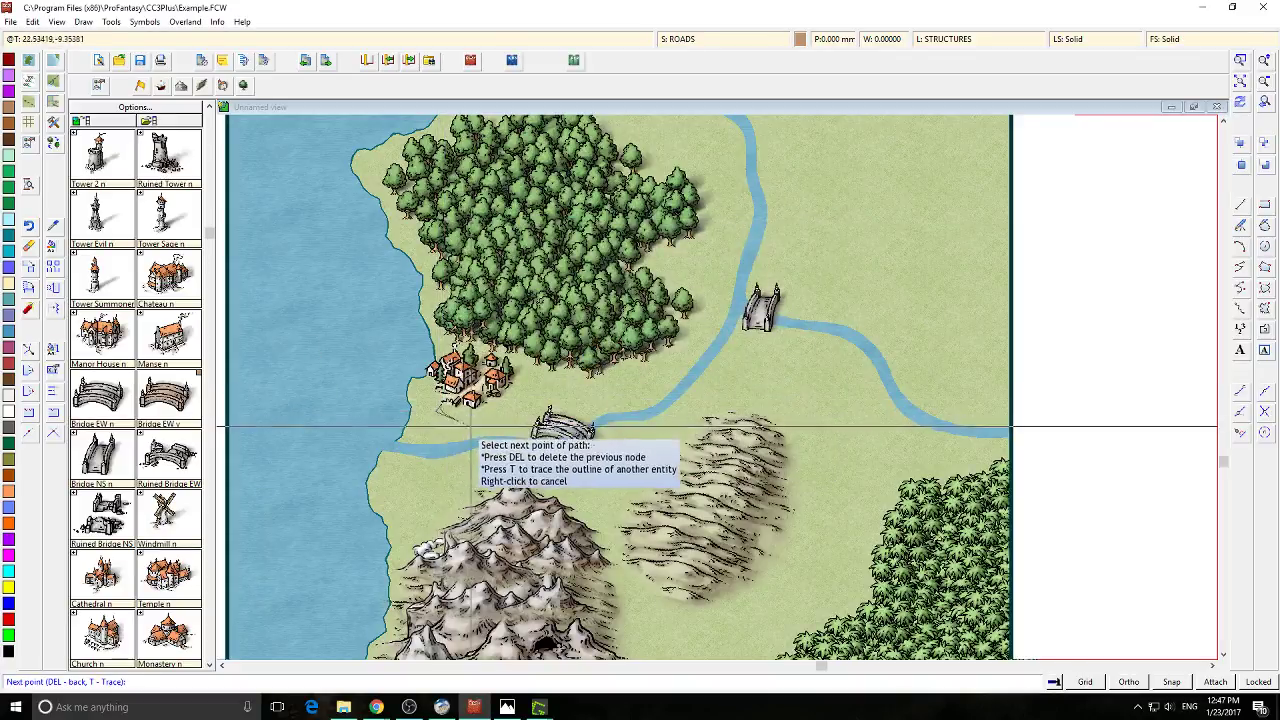
pyautogui.click(536, 427)
pyautogui.rightClick(536, 427)
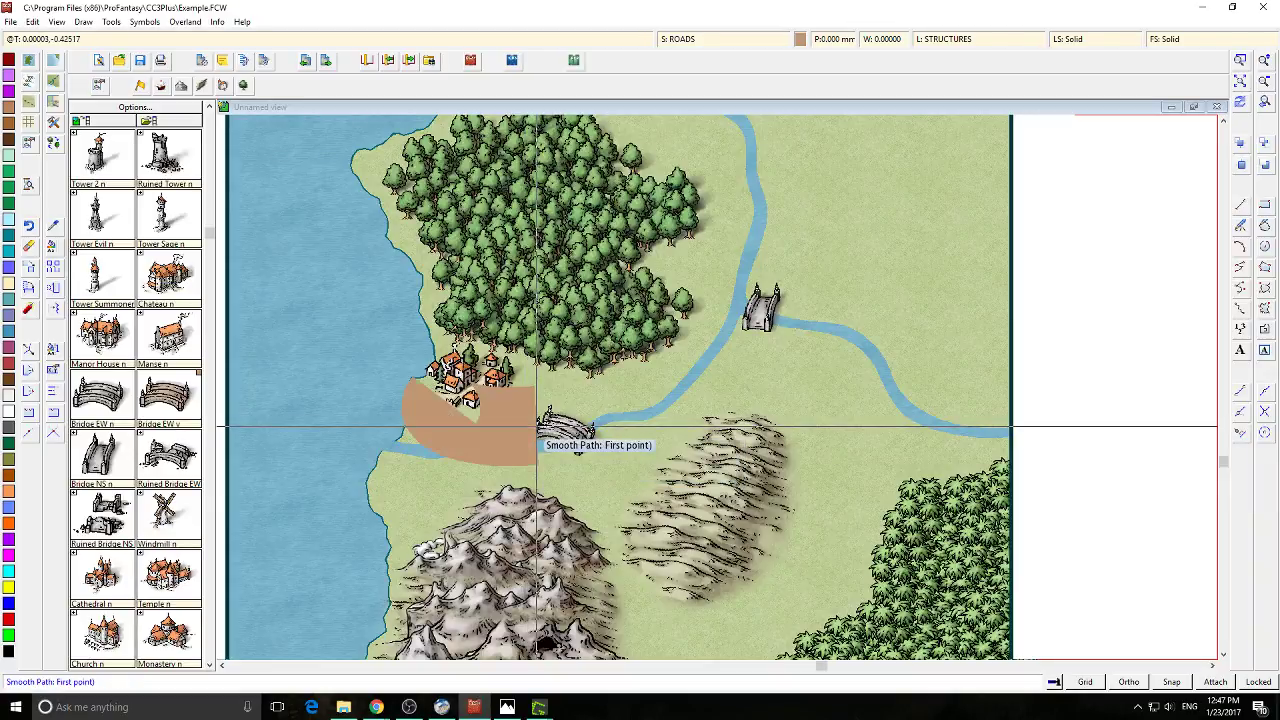
pyautogui.rightClick(620, 340)
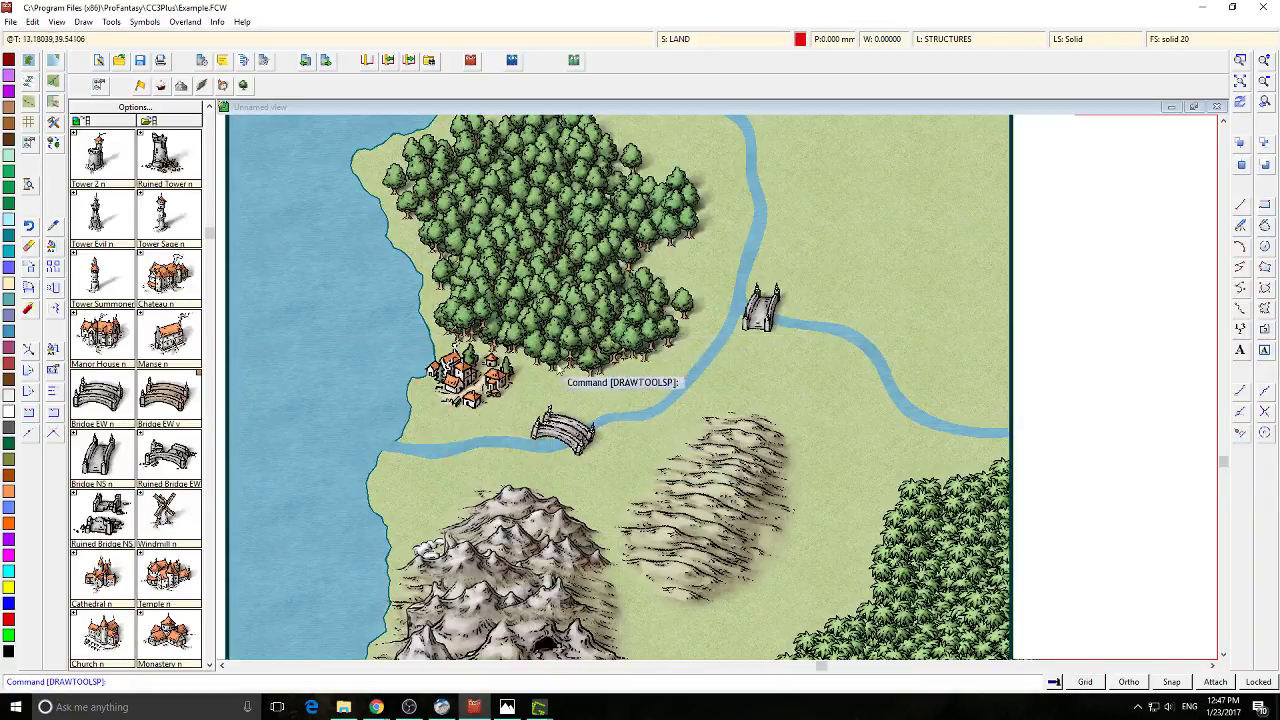
# Set the fixed width of the Road, Major drawing tool to 10 and save the tool settings
pyautogui.click(33, 108)
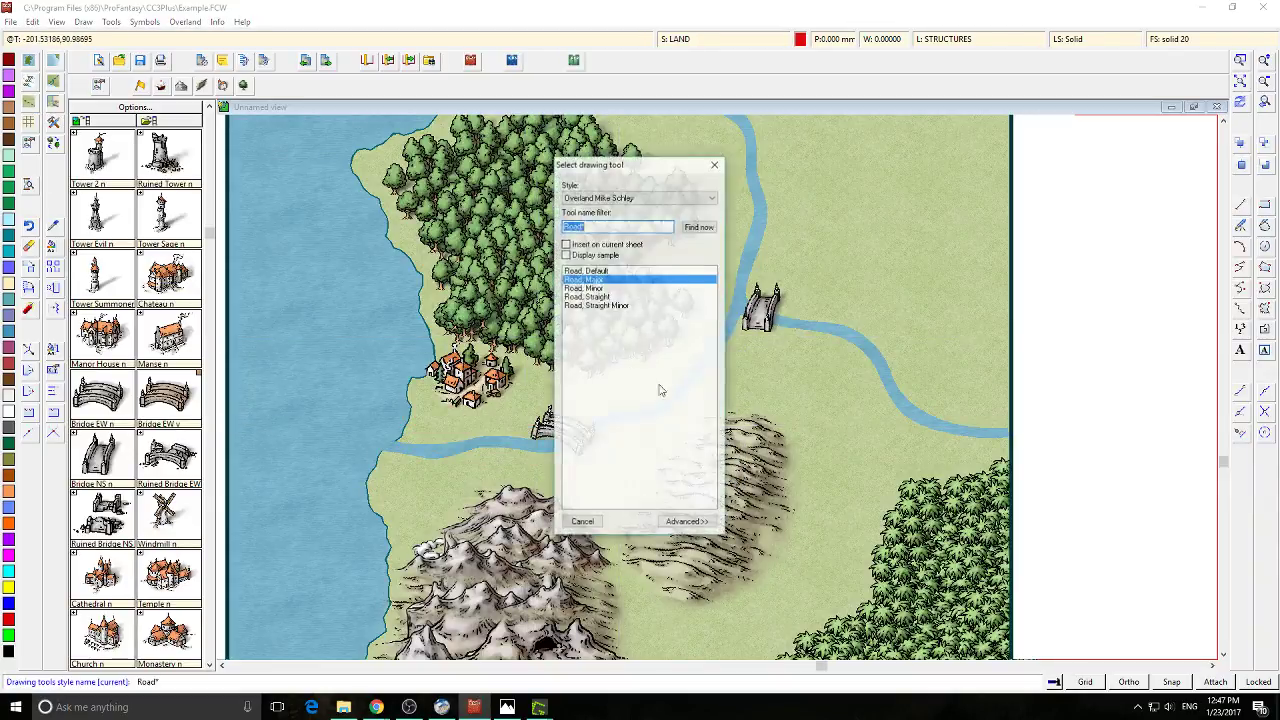
pyautogui.click(686, 523)
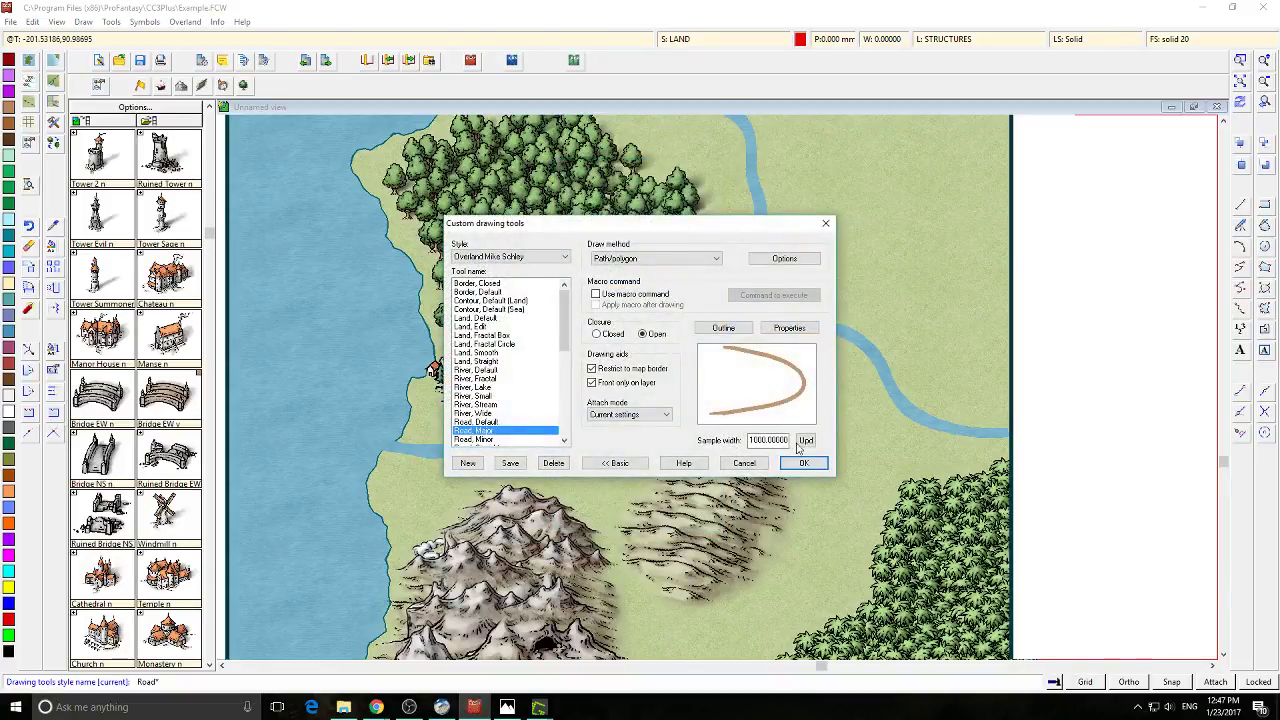
pyautogui.click(789, 329)
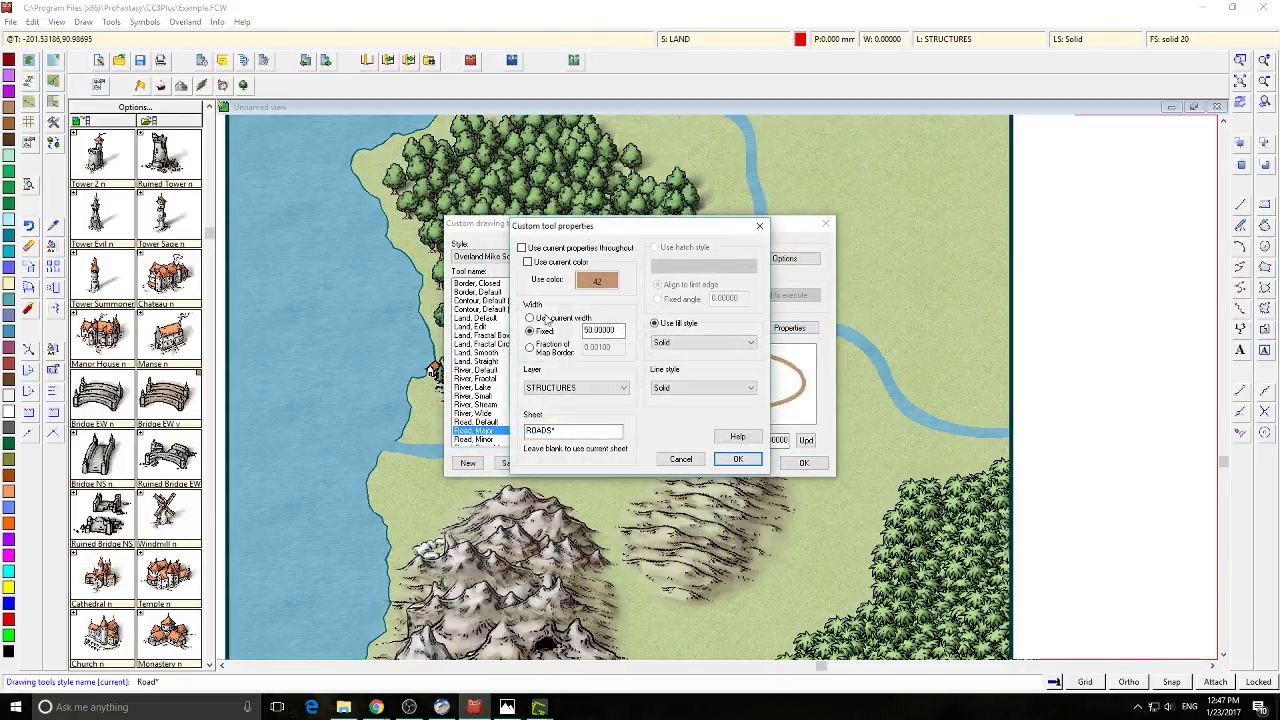
pyautogui.write('10')
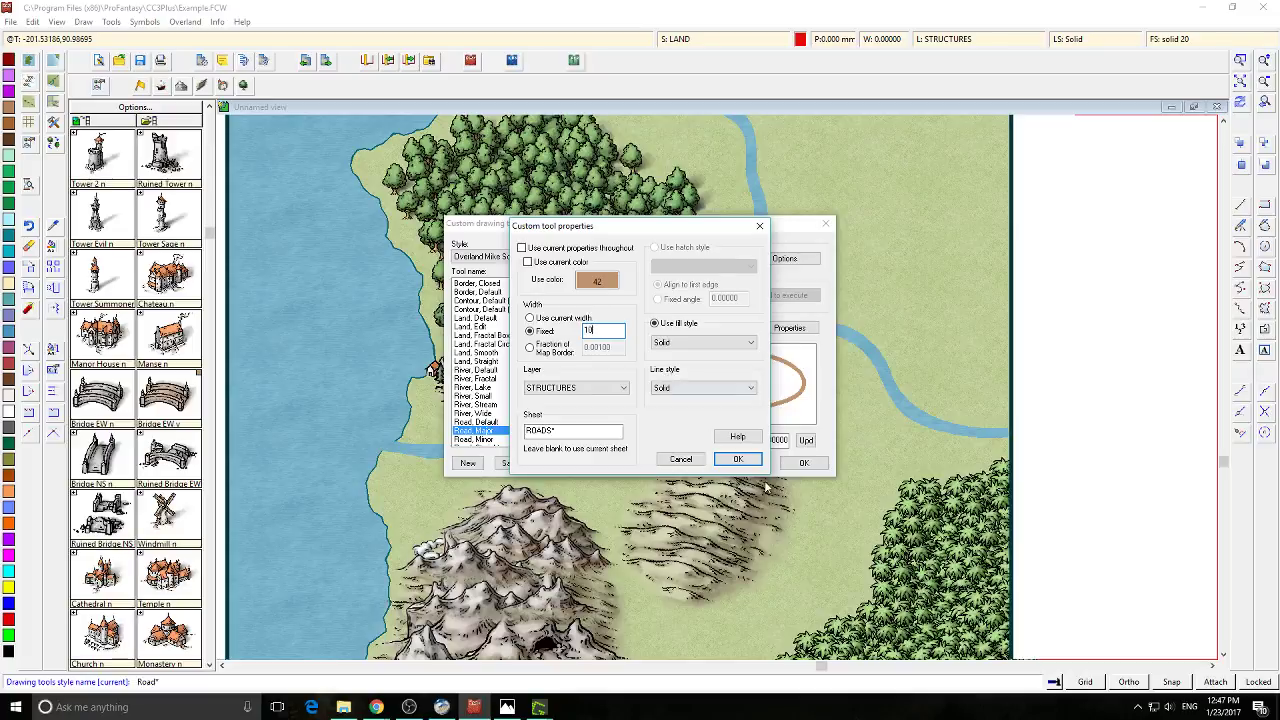
pyautogui.click(738, 460)
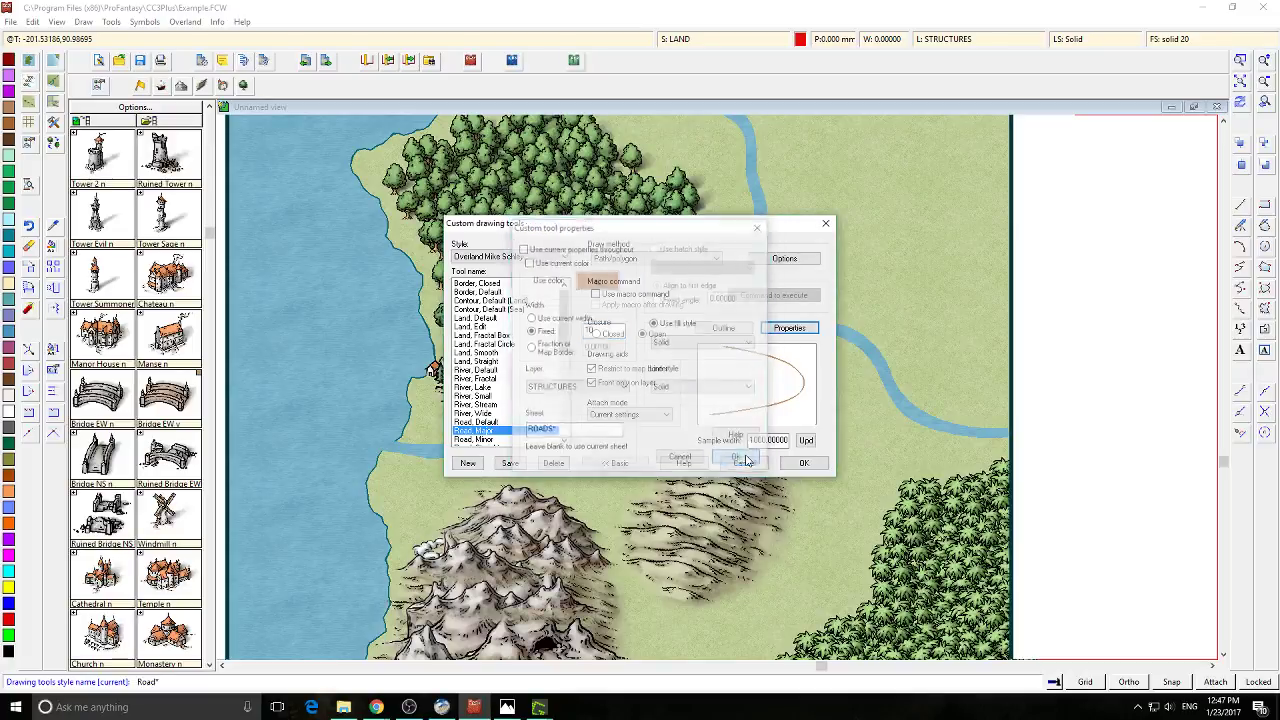
pyautogui.click(800, 463)
pyautogui.click(612, 400)
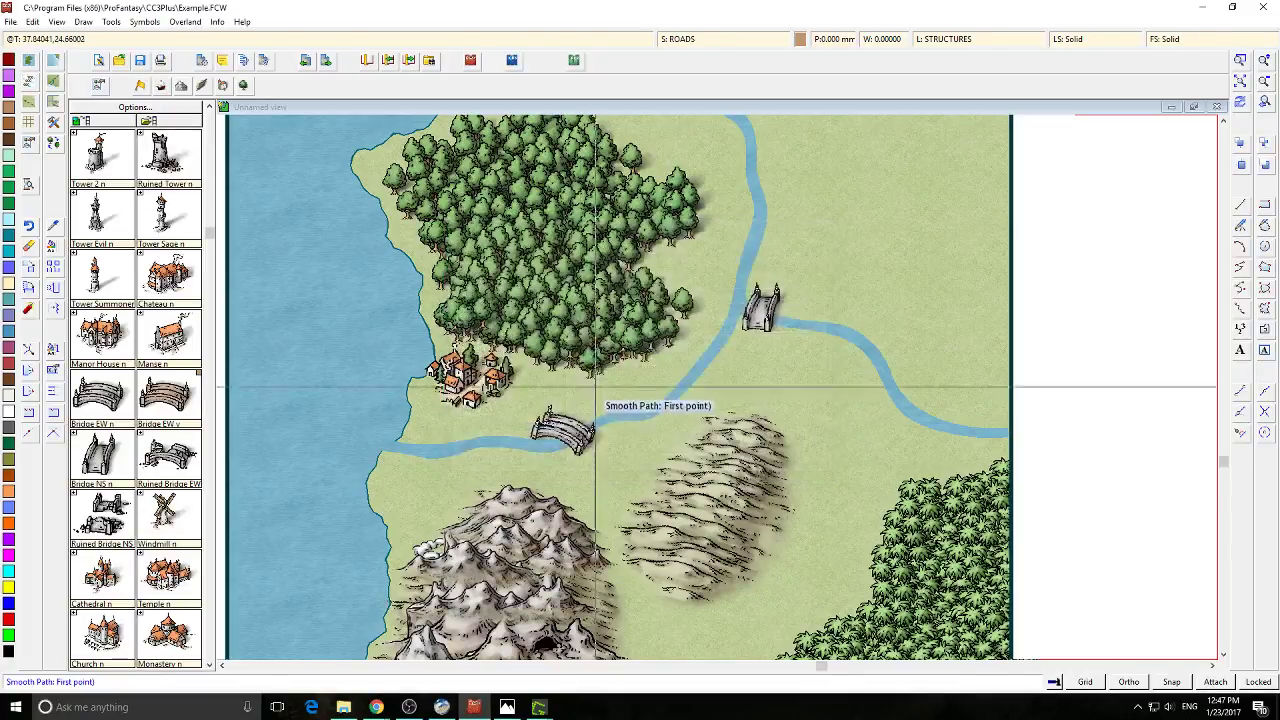
# Try a short road segment just north of the river between the two bridges, then remove it
pyautogui.click(622, 404)
pyautogui.click(653, 374)
pyautogui.rightClick(668, 370)
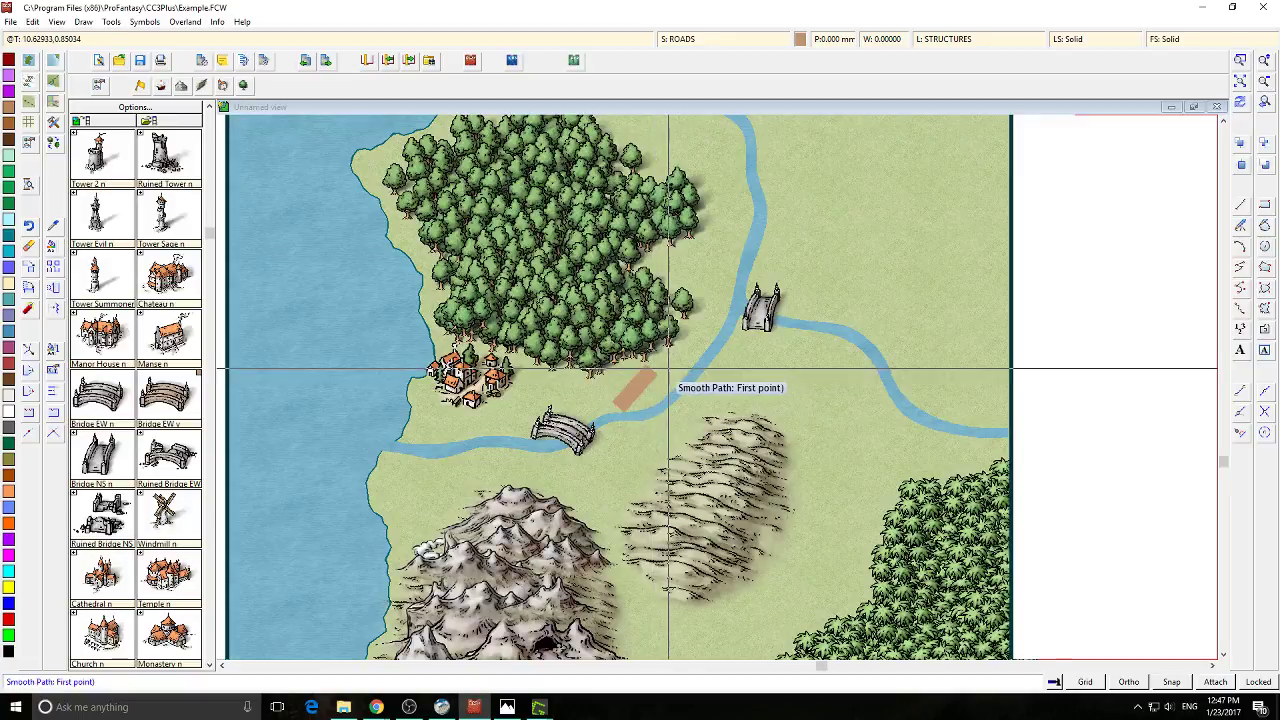
pyautogui.press('Escape')
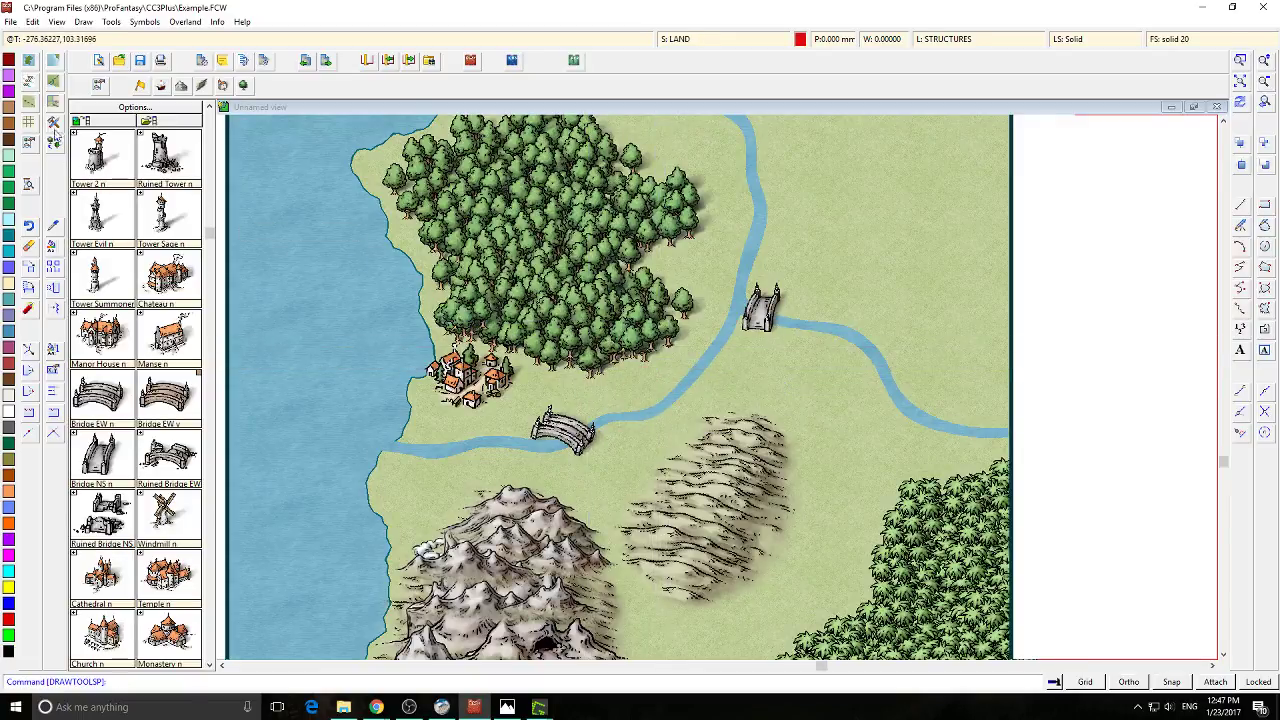
# Reduce and save the fixed width of the Road, Major tool, and try it with a short segment northeast of the river fork
pyautogui.click(29, 104)
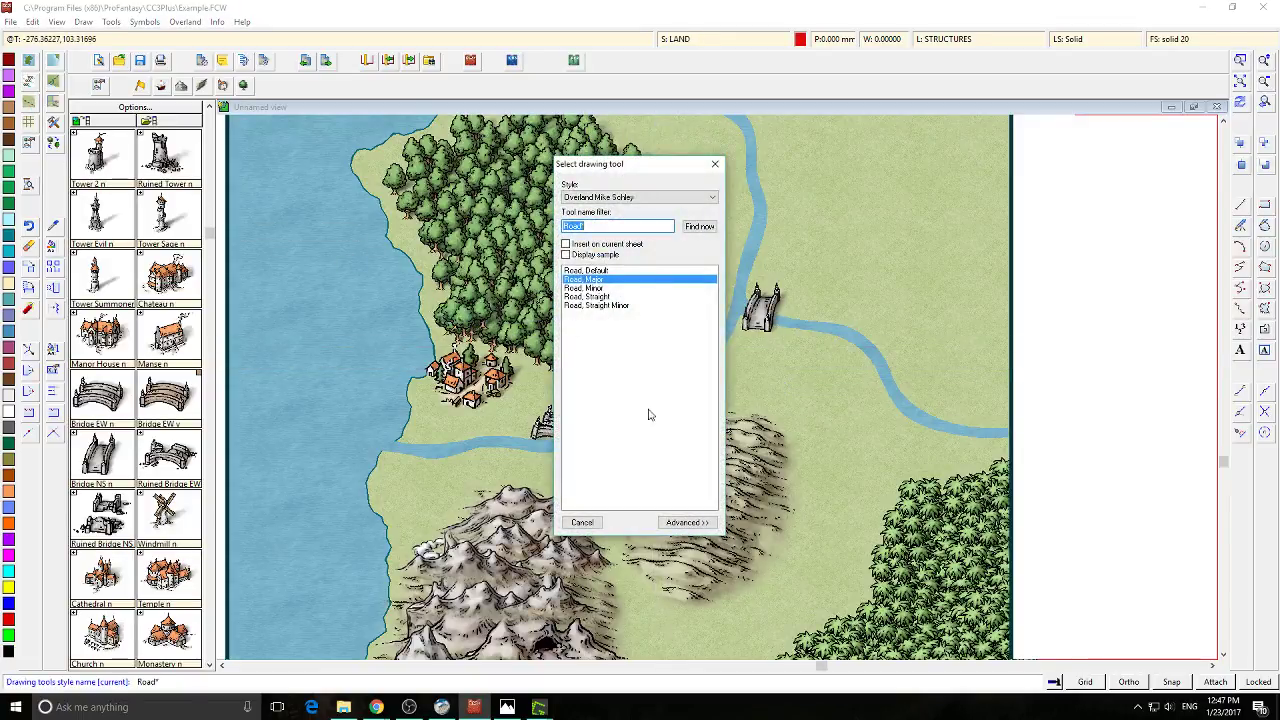
pyautogui.click(687, 523)
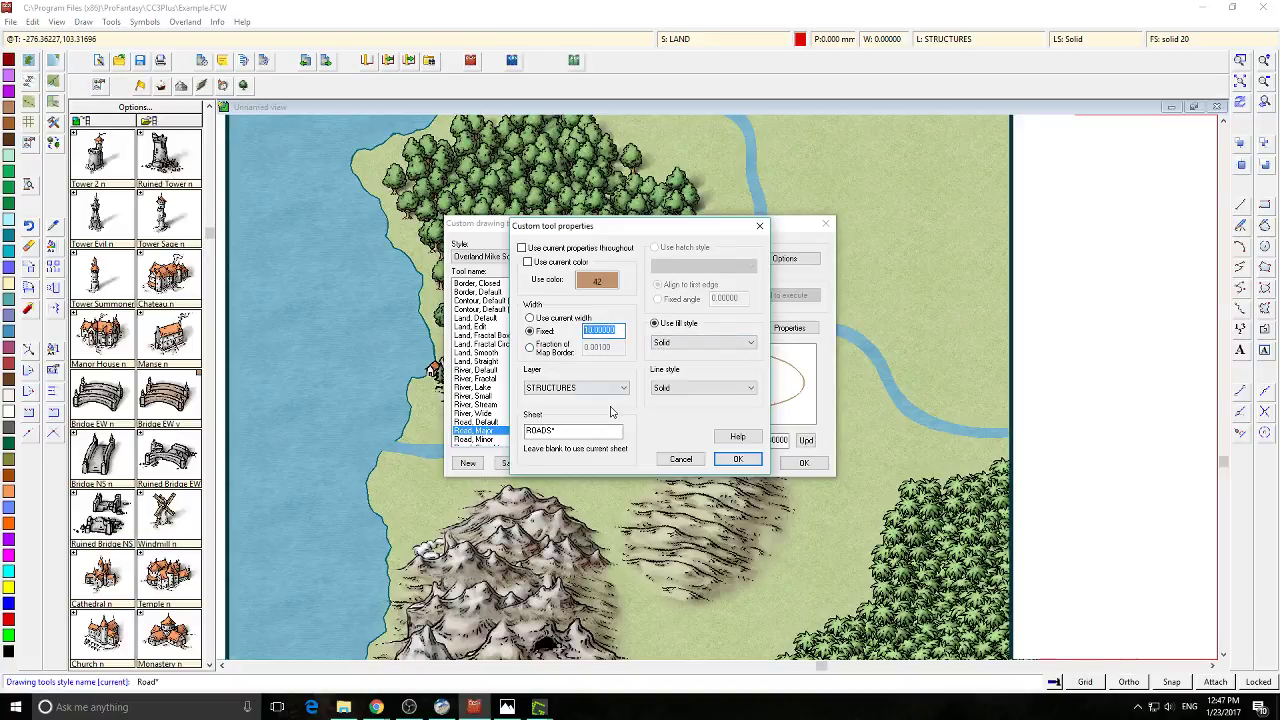
pyautogui.click(737, 459)
pyautogui.click(804, 464)
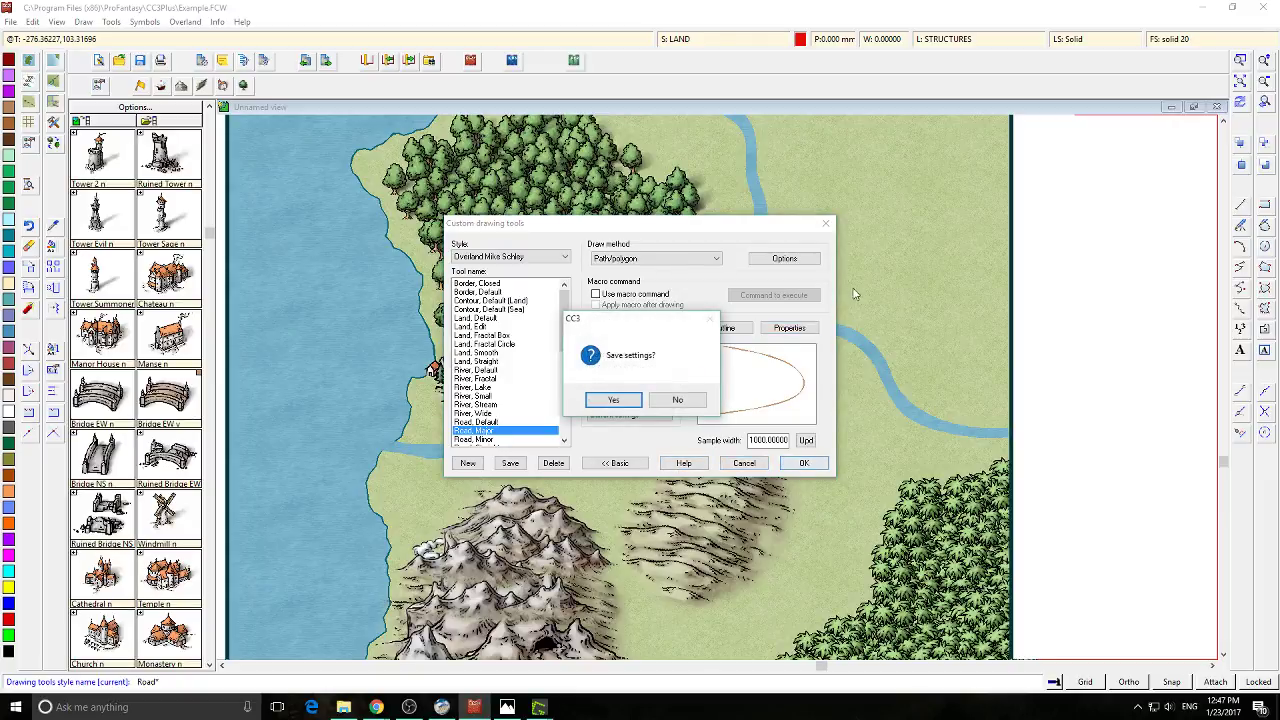
pyautogui.click(614, 401)
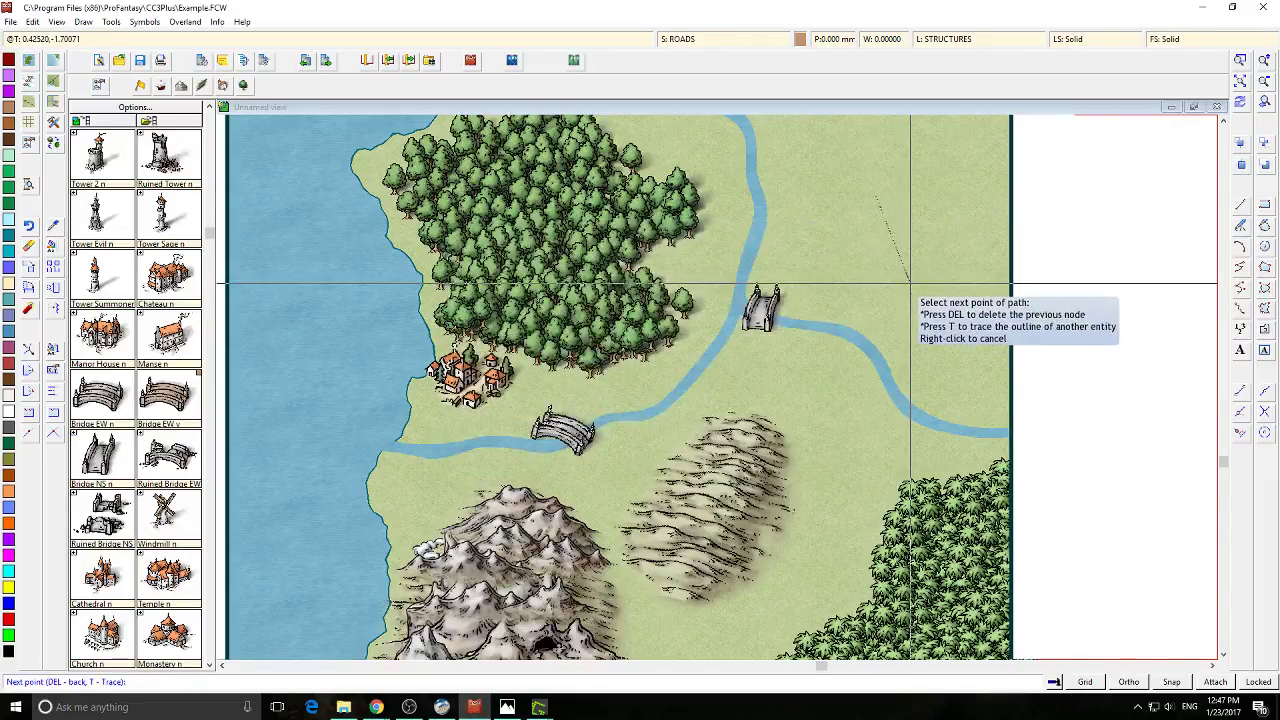
pyautogui.press('Escape')
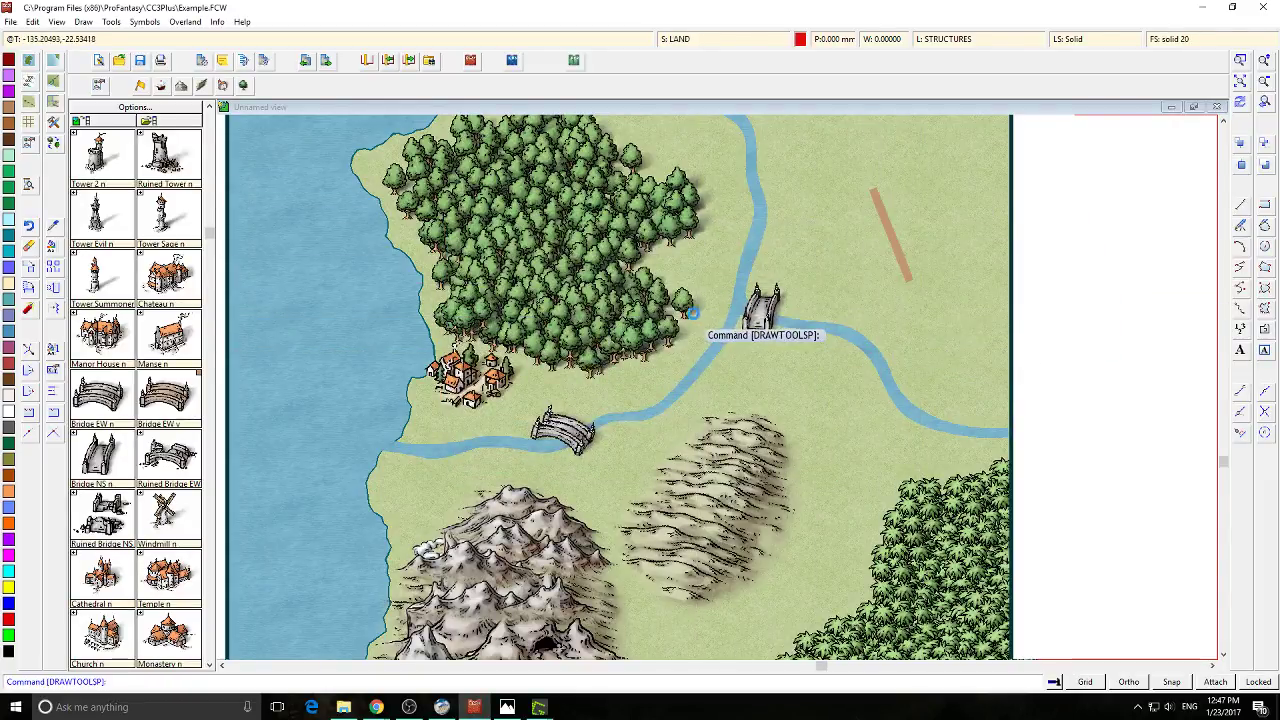
pyautogui.press('Return')
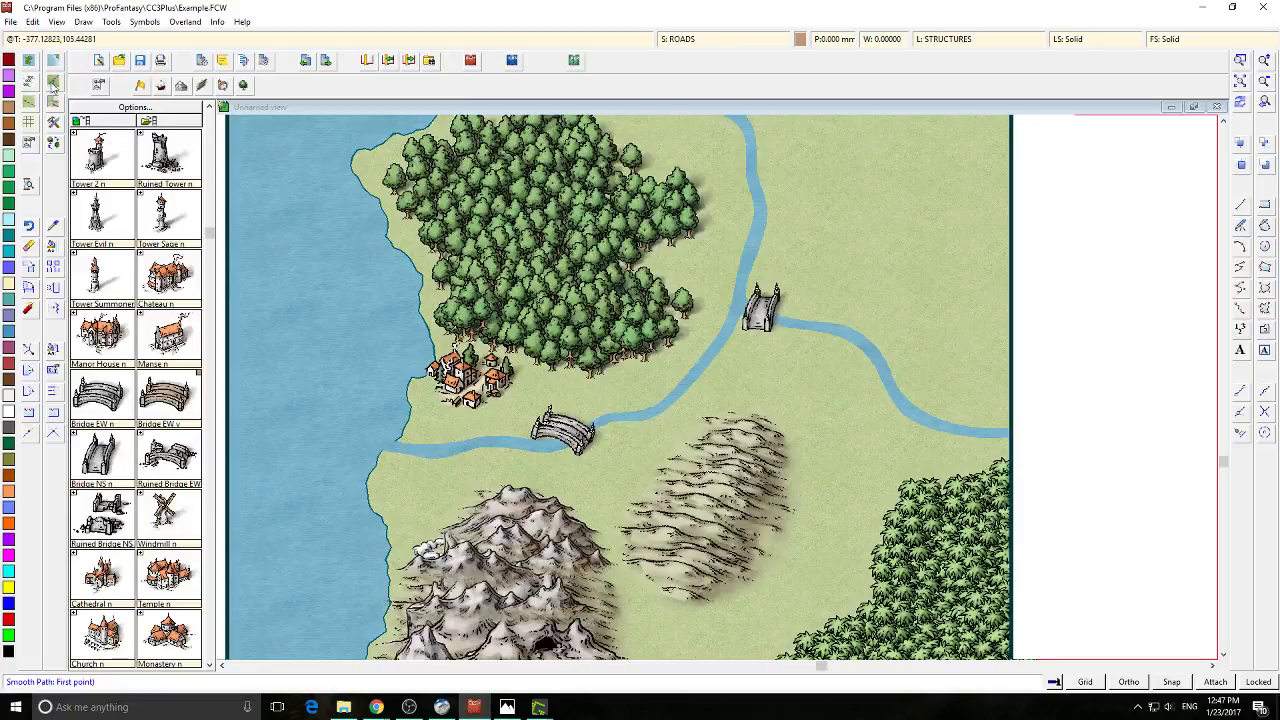
# Set the fixed width of the Road, Major drawing tool to 3 and save the tool settings
pyautogui.click(26, 101)
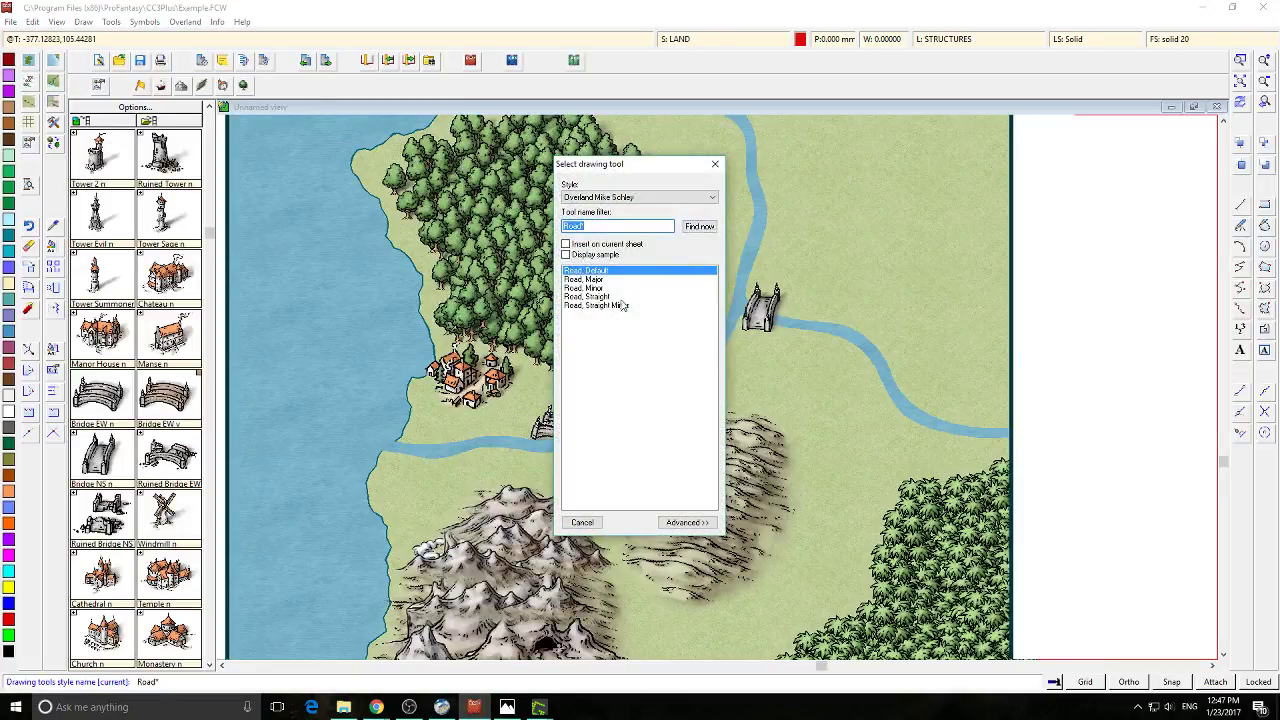
pyautogui.doubleClick(618, 297)
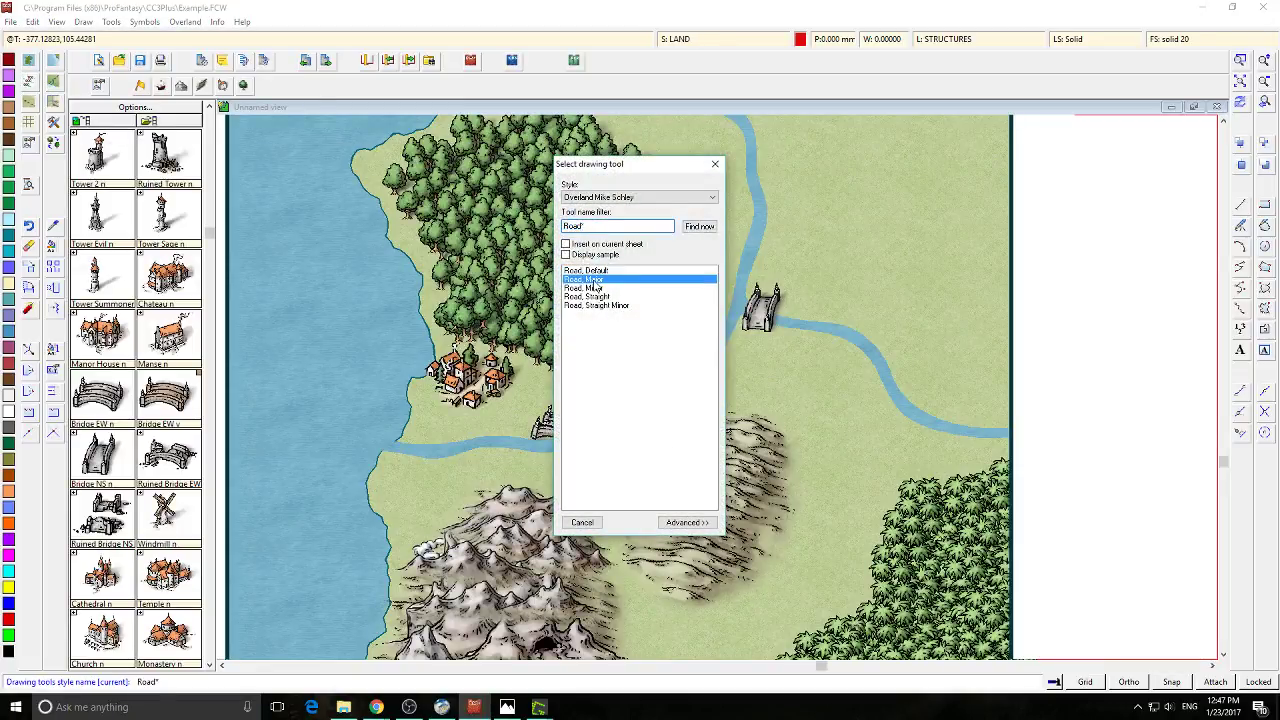
pyautogui.click(27, 102)
pyautogui.click(689, 523)
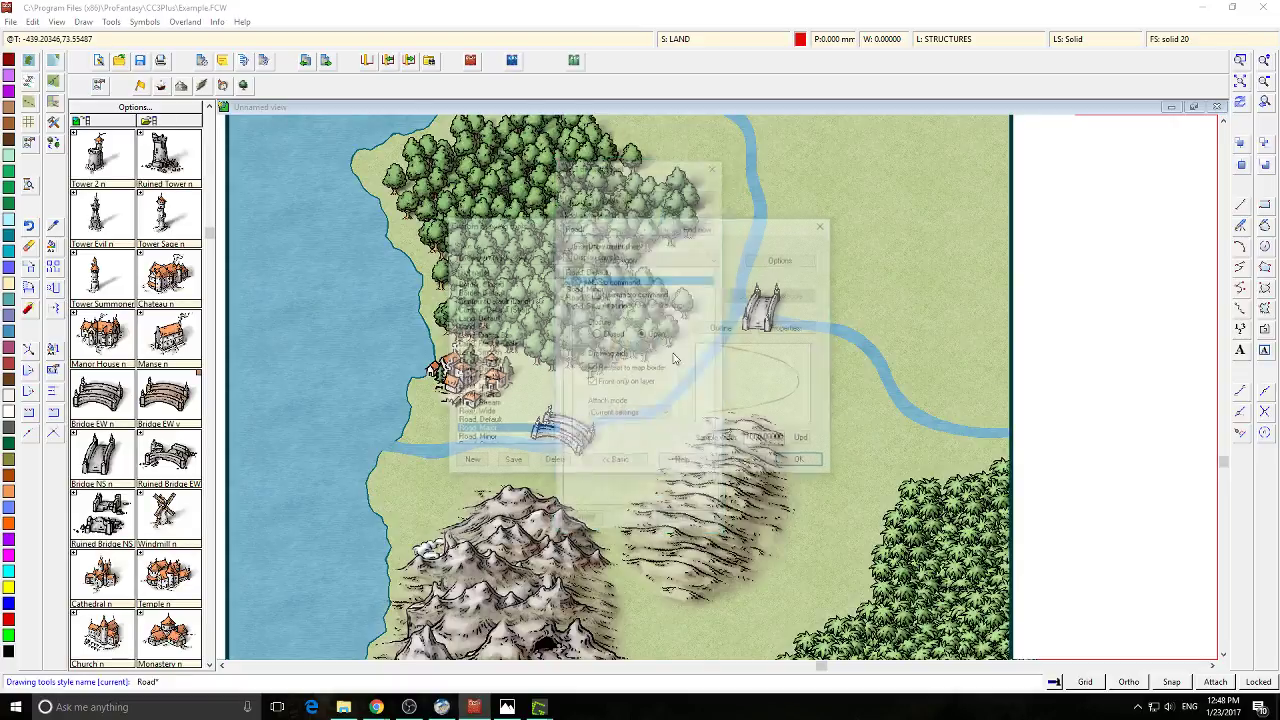
pyautogui.click(789, 328)
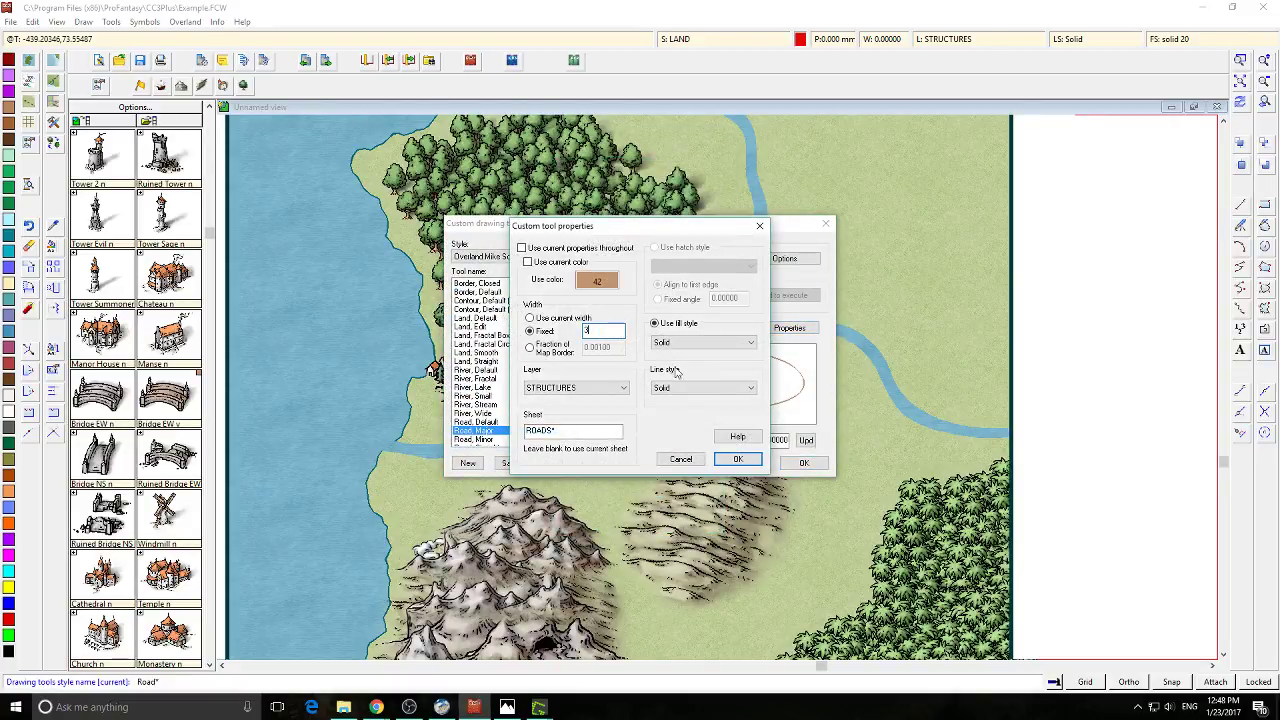
pyautogui.click(740, 460)
pyautogui.click(803, 462)
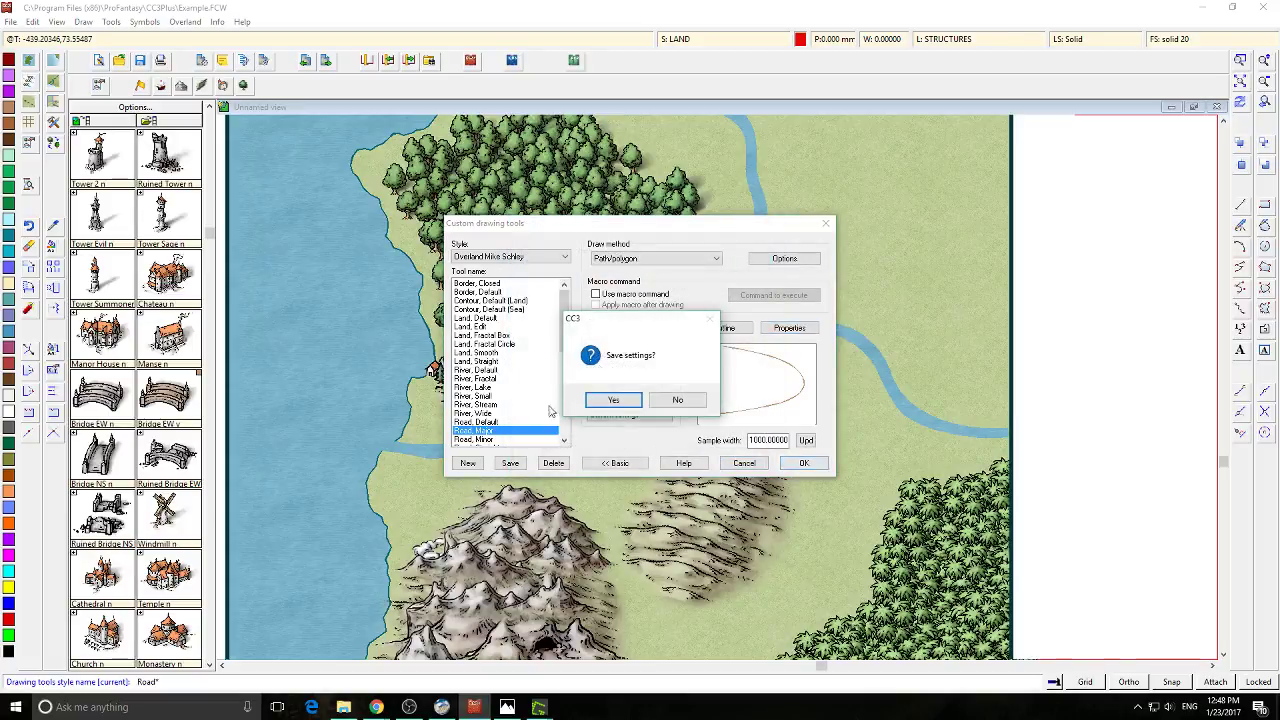
pyautogui.click(620, 400)
# Draw major roads from the coastal village to the western bridge and from its far side to the bridge at the river fork
pyautogui.click(447, 418)
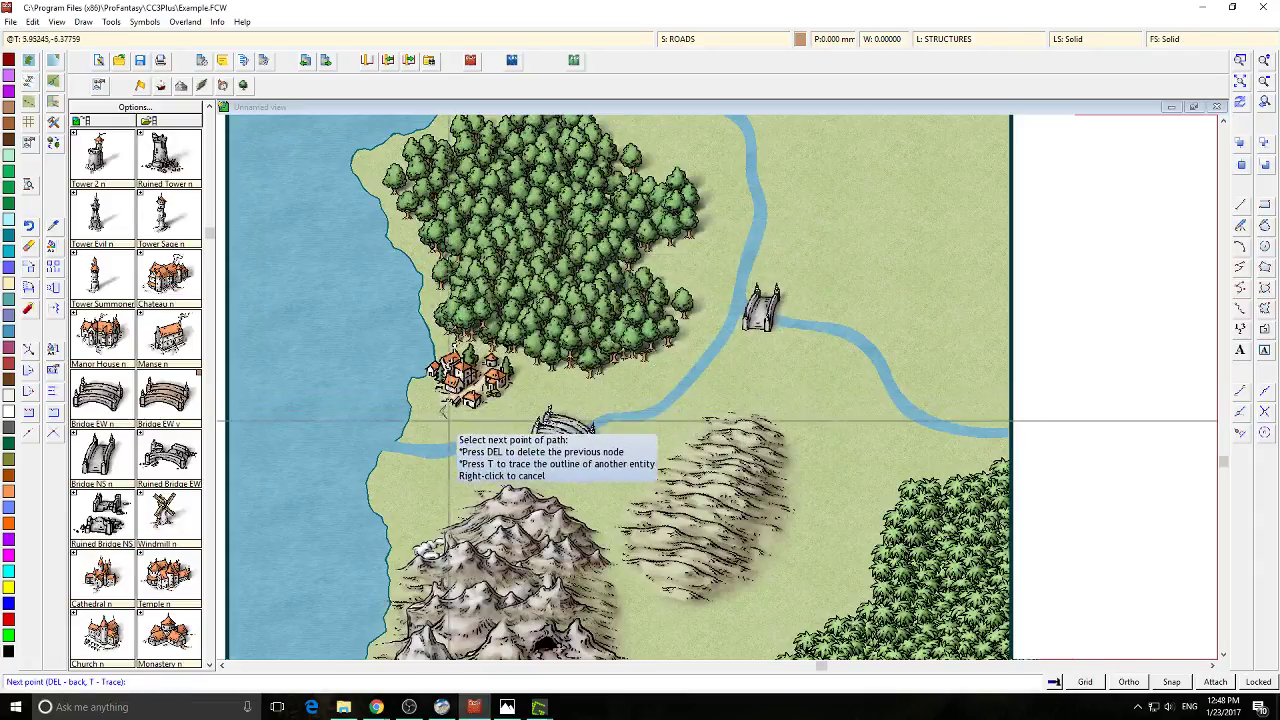
pyautogui.click(540, 425)
pyautogui.rightClick(540, 425)
pyautogui.click(588, 449)
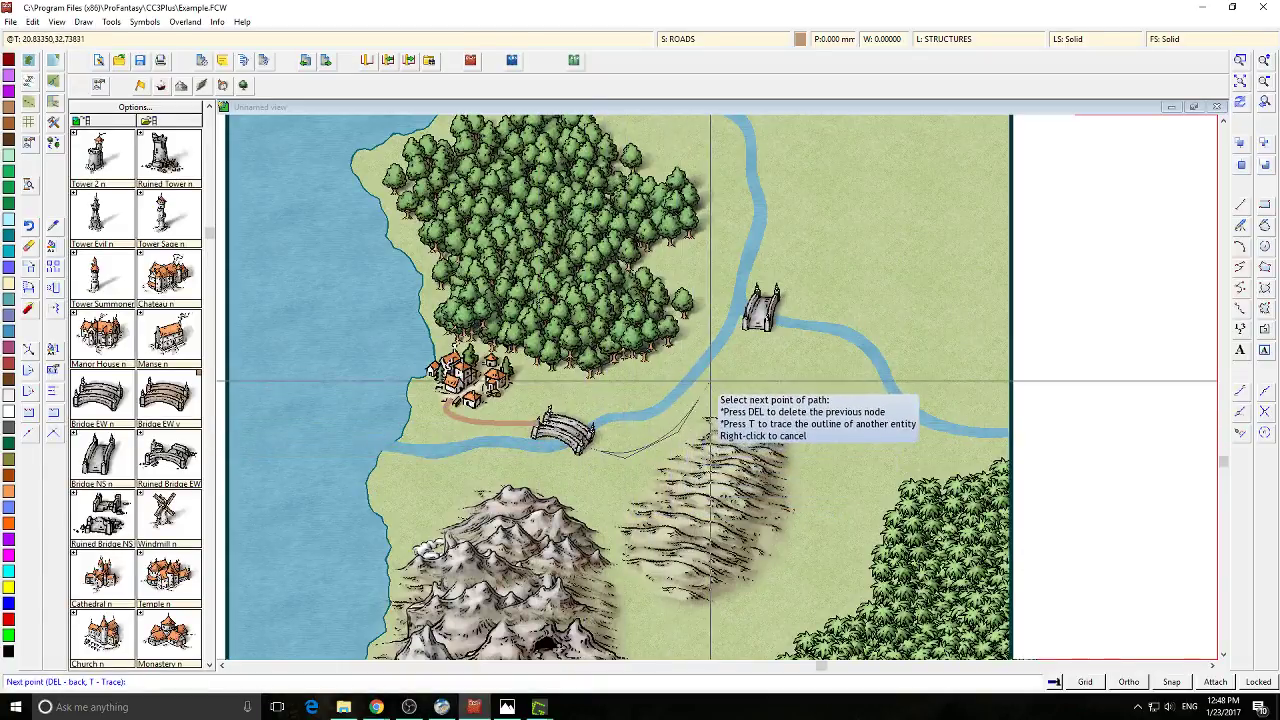
pyautogui.click(757, 330)
pyautogui.rightClick(757, 330)
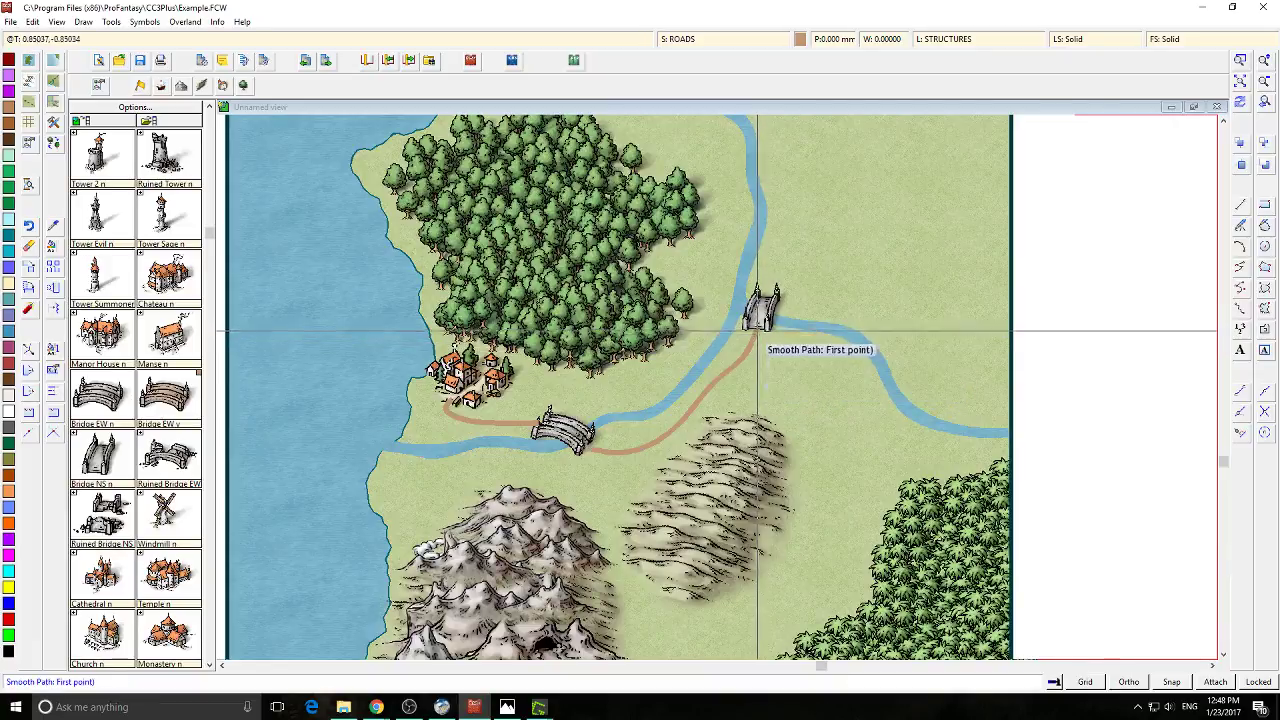
# Erase the small walled city symbol in the grassland east of the lake
pyautogui.moveTo(857, 237); pyautogui.dragTo(717, 480)
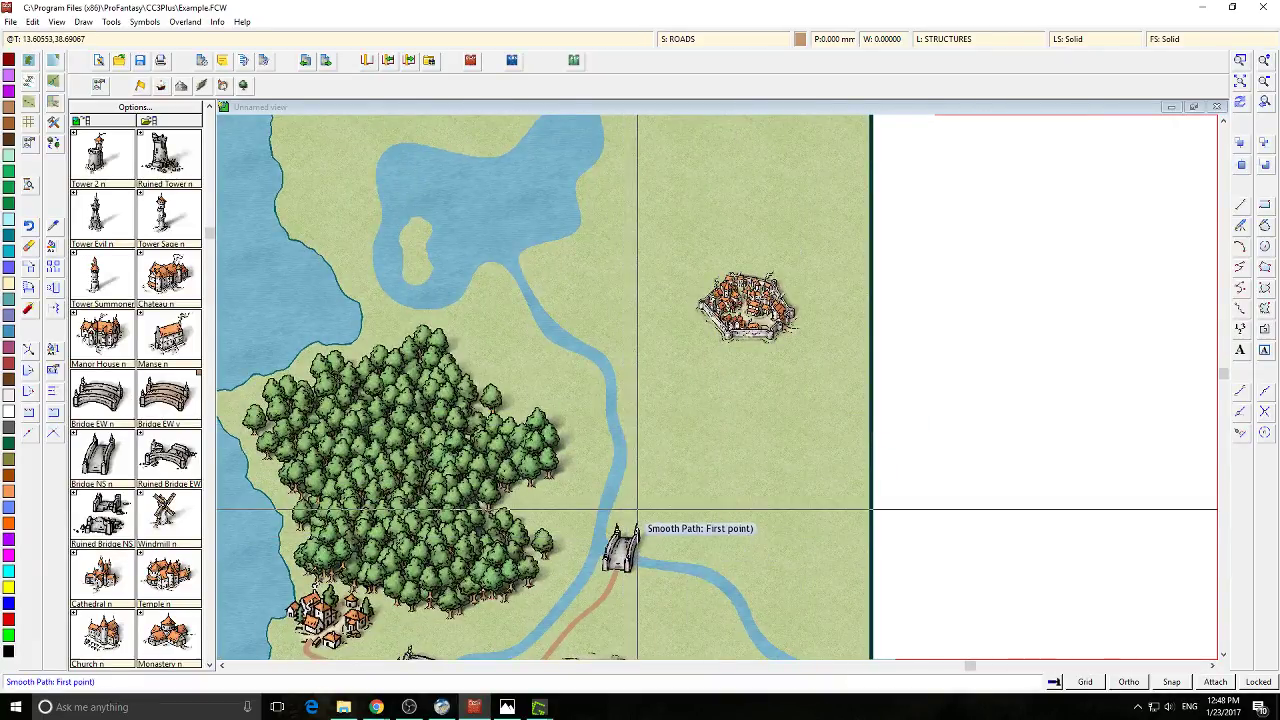
pyautogui.click(30, 248)
pyautogui.click(773, 293)
pyautogui.rightClick(773, 293)
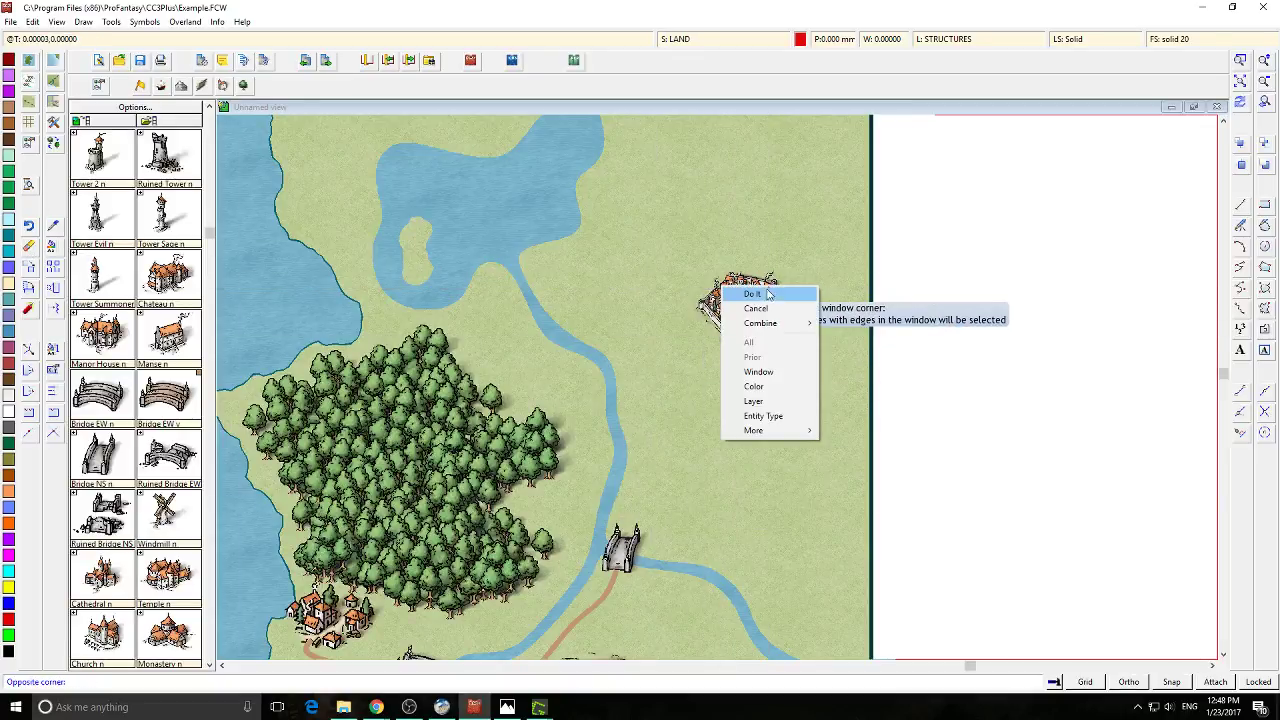
pyautogui.click(768, 293)
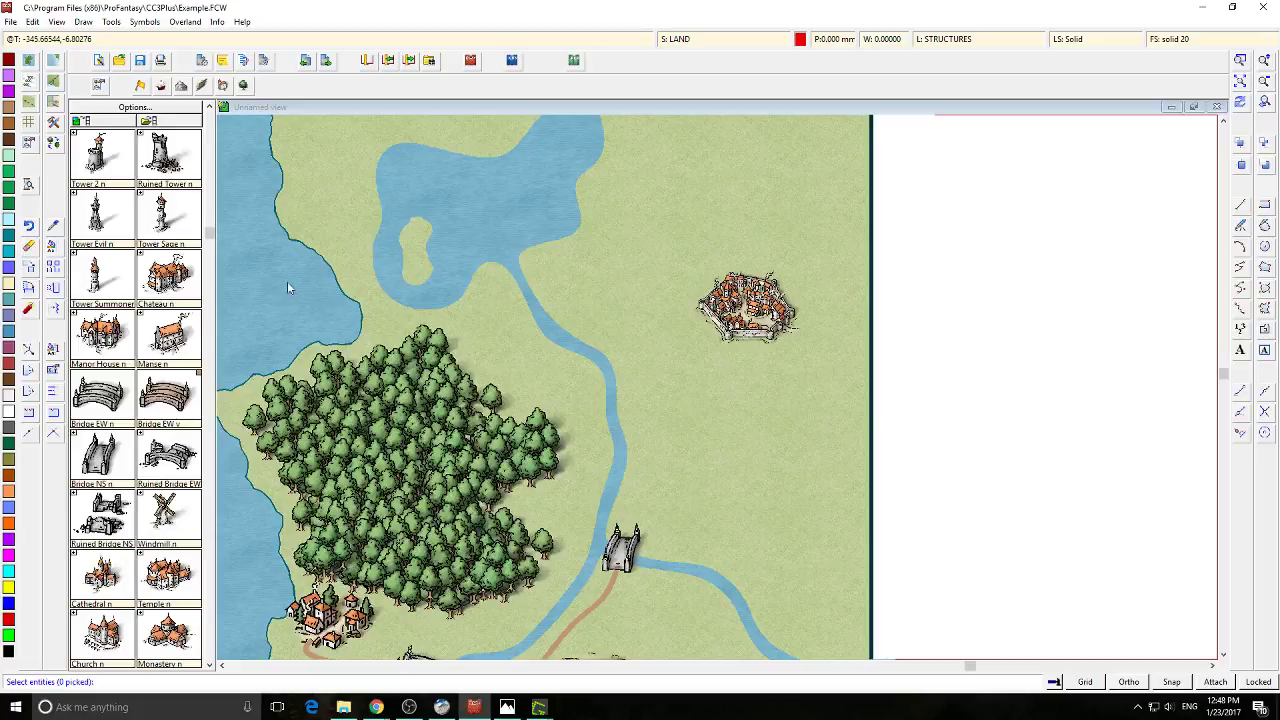
pyautogui.click(735, 281)
pyautogui.click(776, 291)
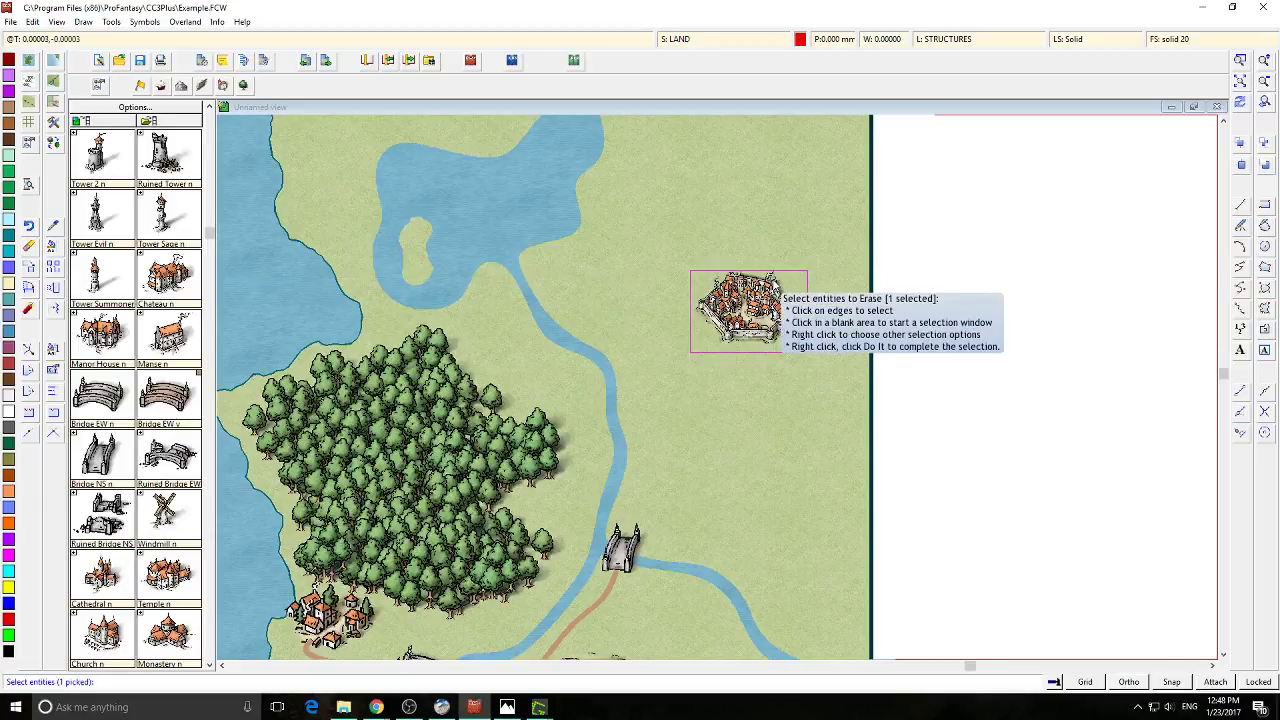
pyautogui.click(760, 292)
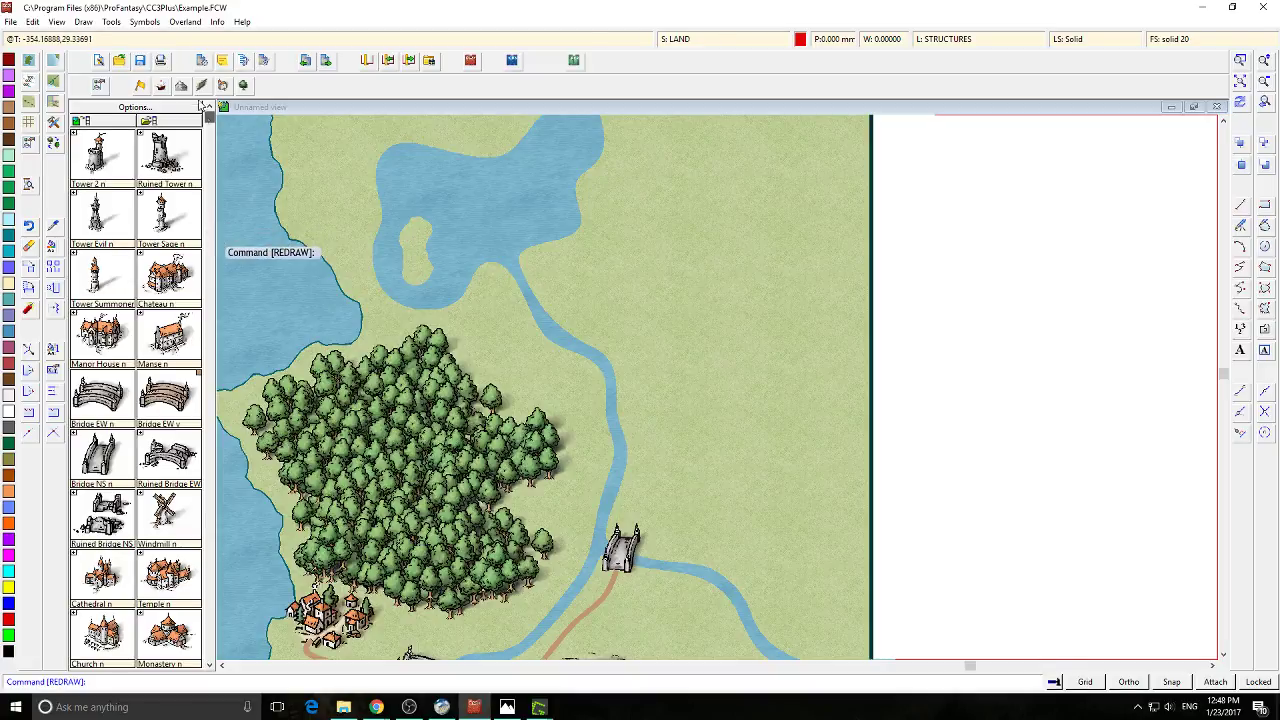
# Try a City Walled symbol in the grassland northeast of the river fork bridge, then erase it
pyautogui.moveTo(199, 101); pyautogui.dragTo(200, 104)
pyautogui.click(164, 298)
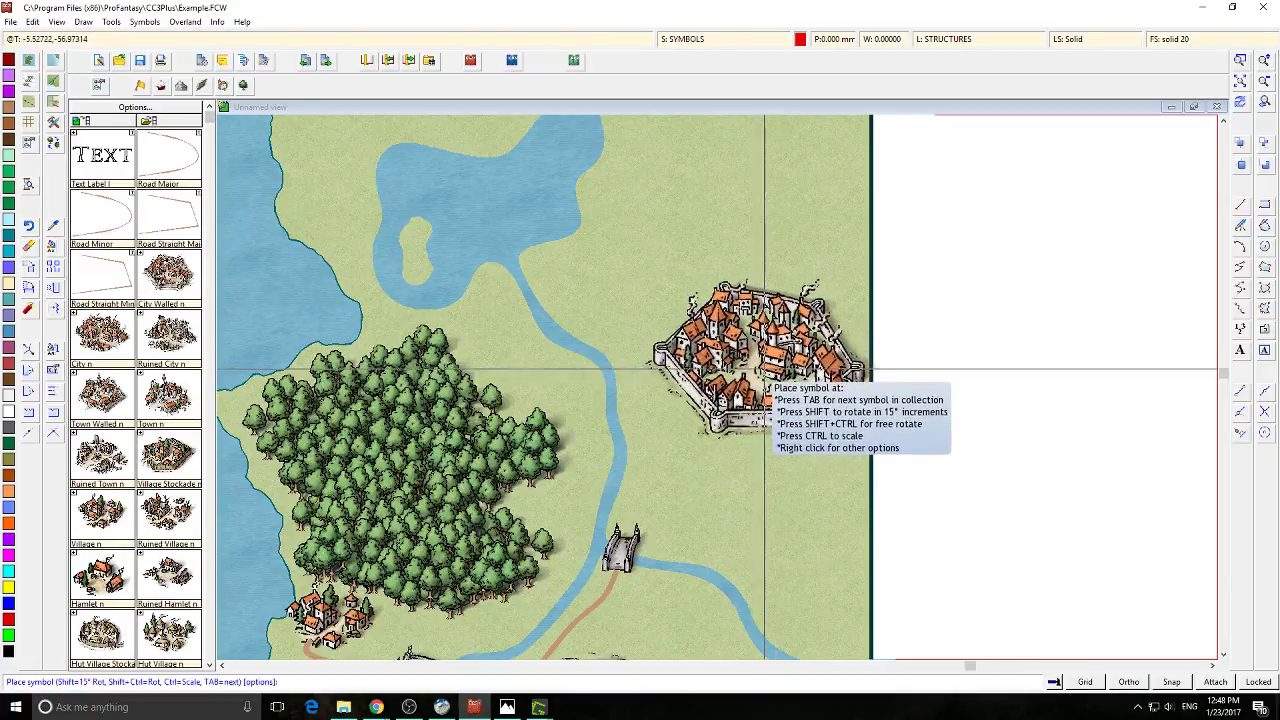
pyautogui.scroll(-1, 765, 373)
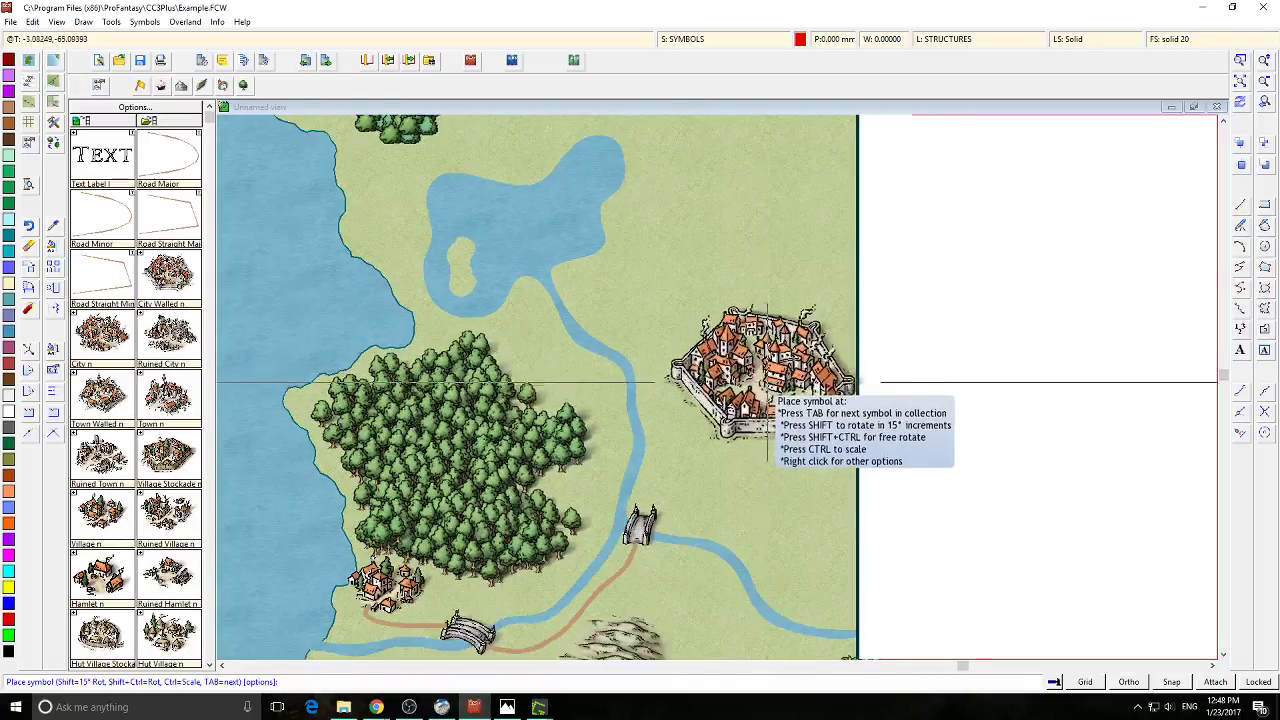
pyautogui.click(765, 383)
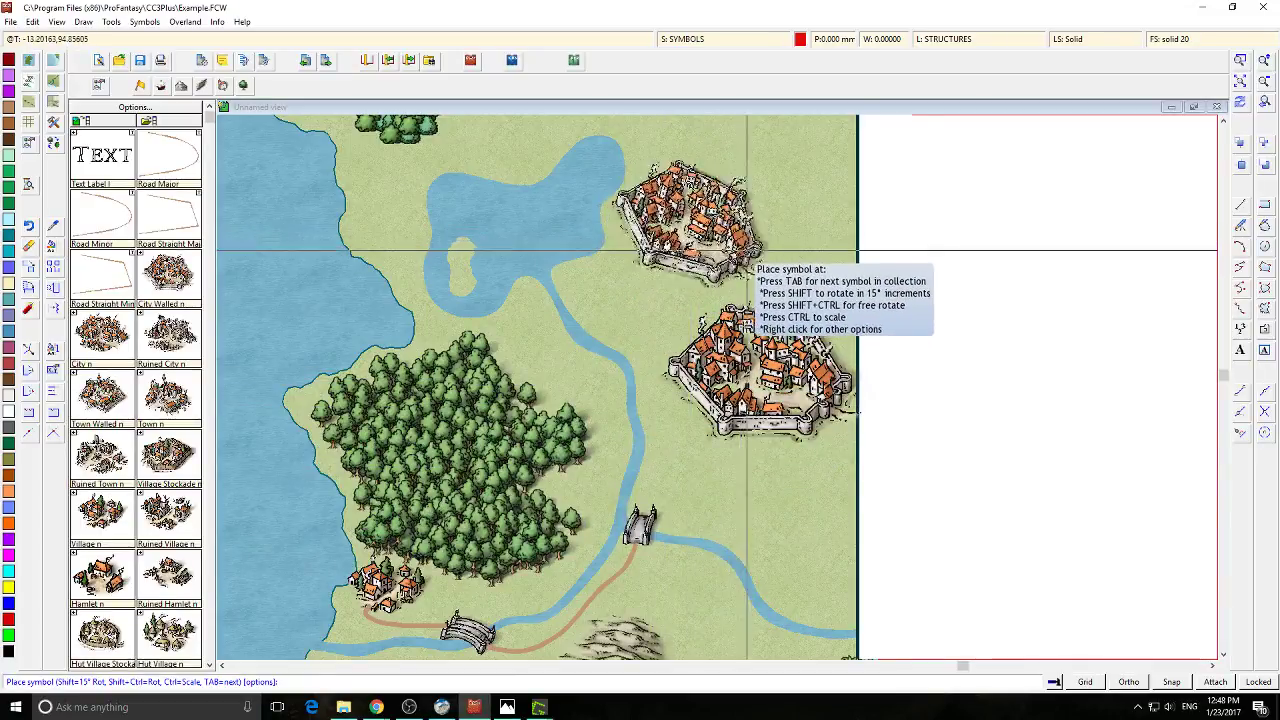
pyautogui.press('shift')
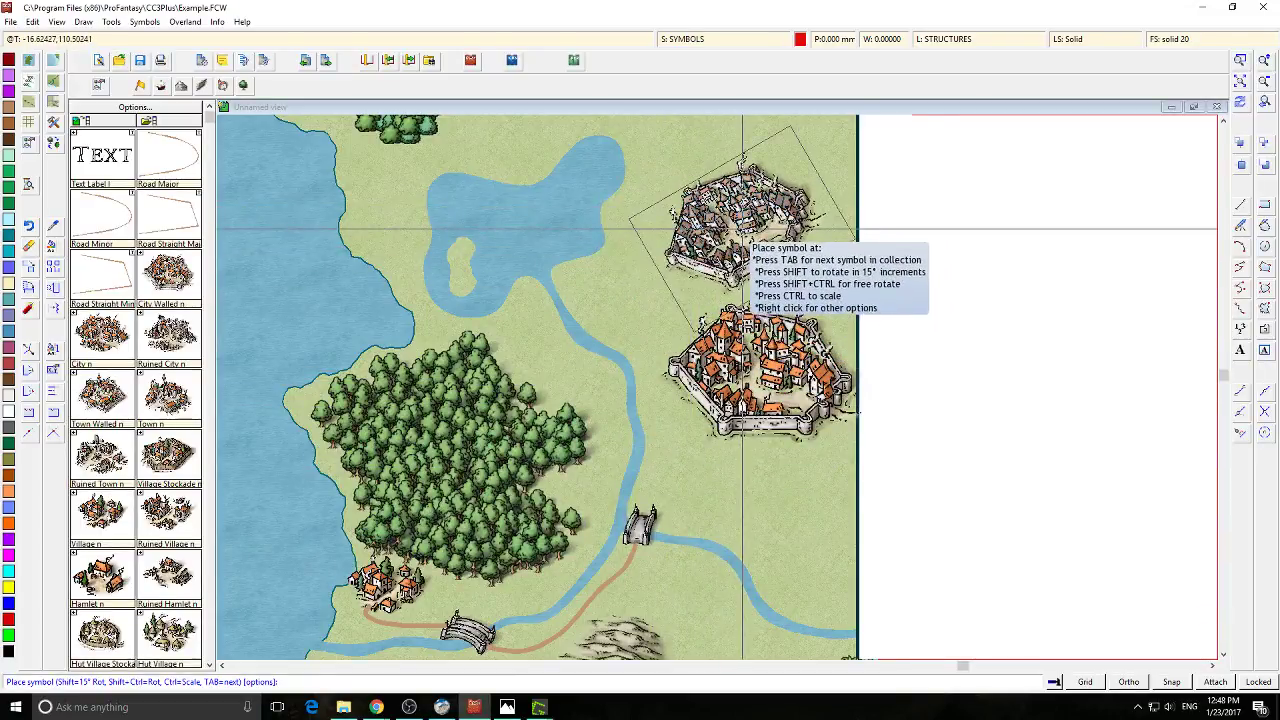
pyautogui.press('shift')
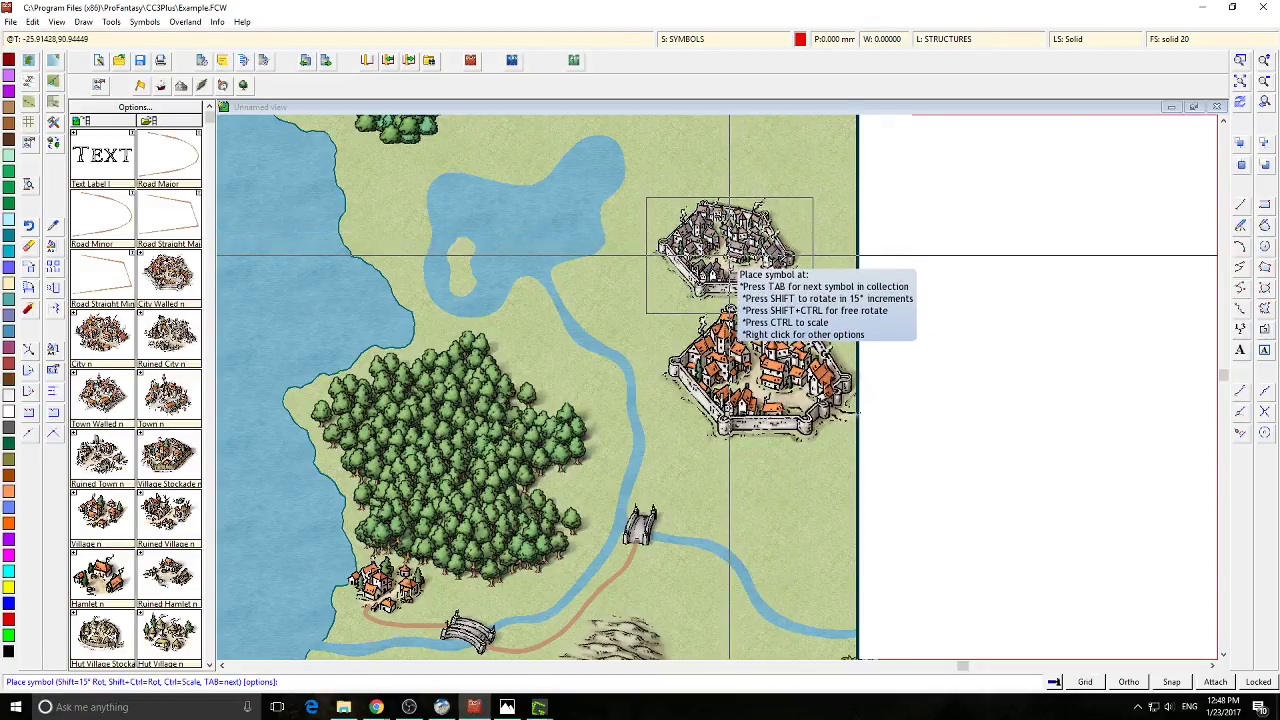
pyautogui.press('Escape')
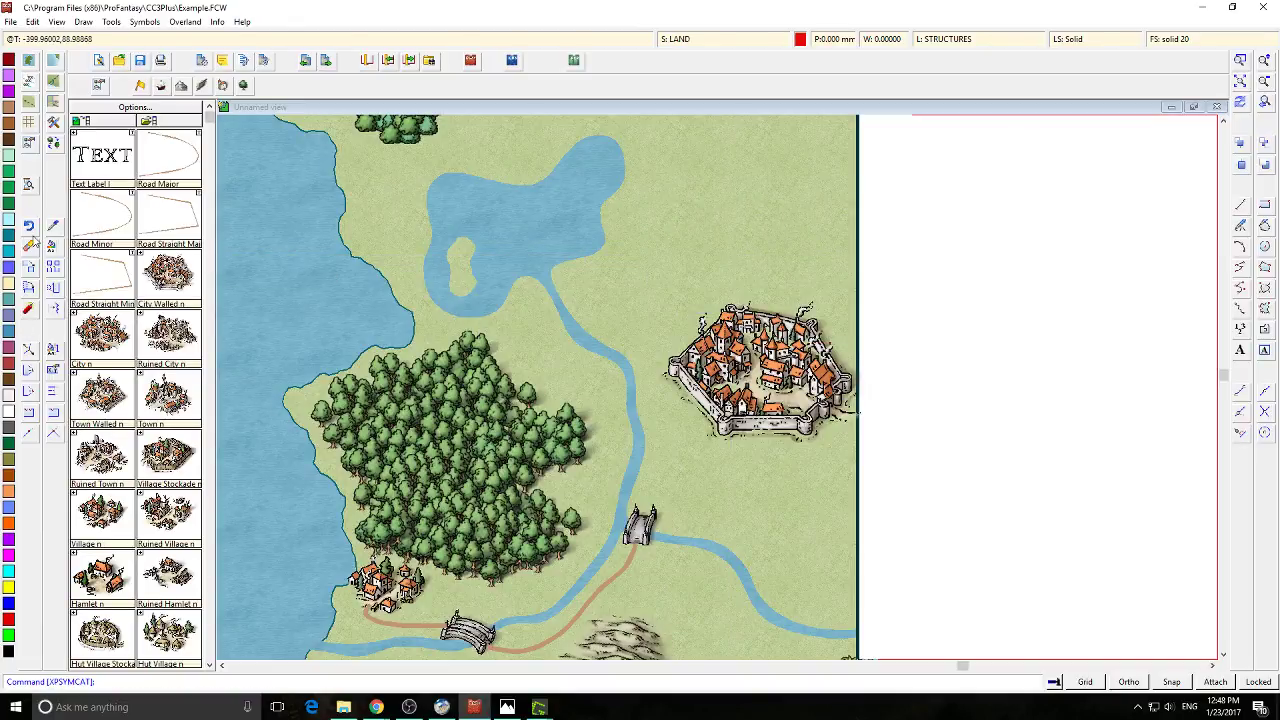
pyautogui.click(750, 345)
pyautogui.rightClick(656, 304)
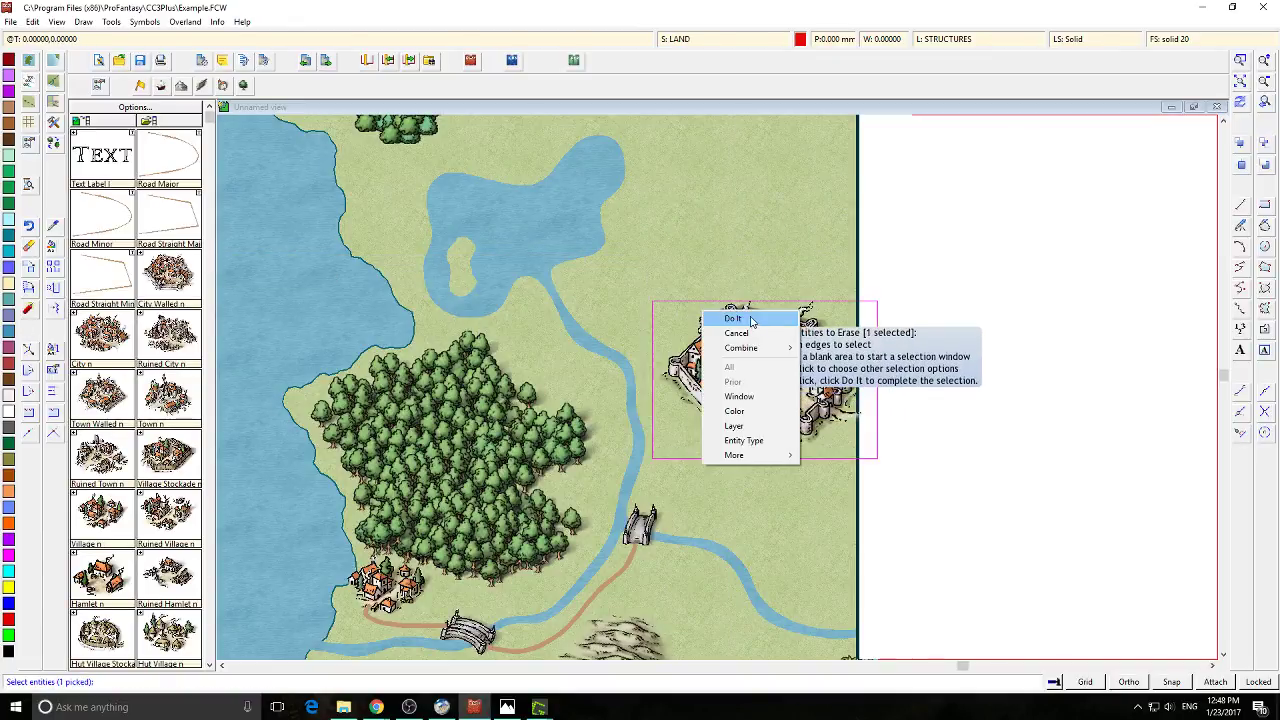
pyautogui.click(676, 318)
# Place a slightly enlarged Town Walled symbol northeast of the river fork bridge, near the map's eastern edge
pyautogui.click(117, 429)
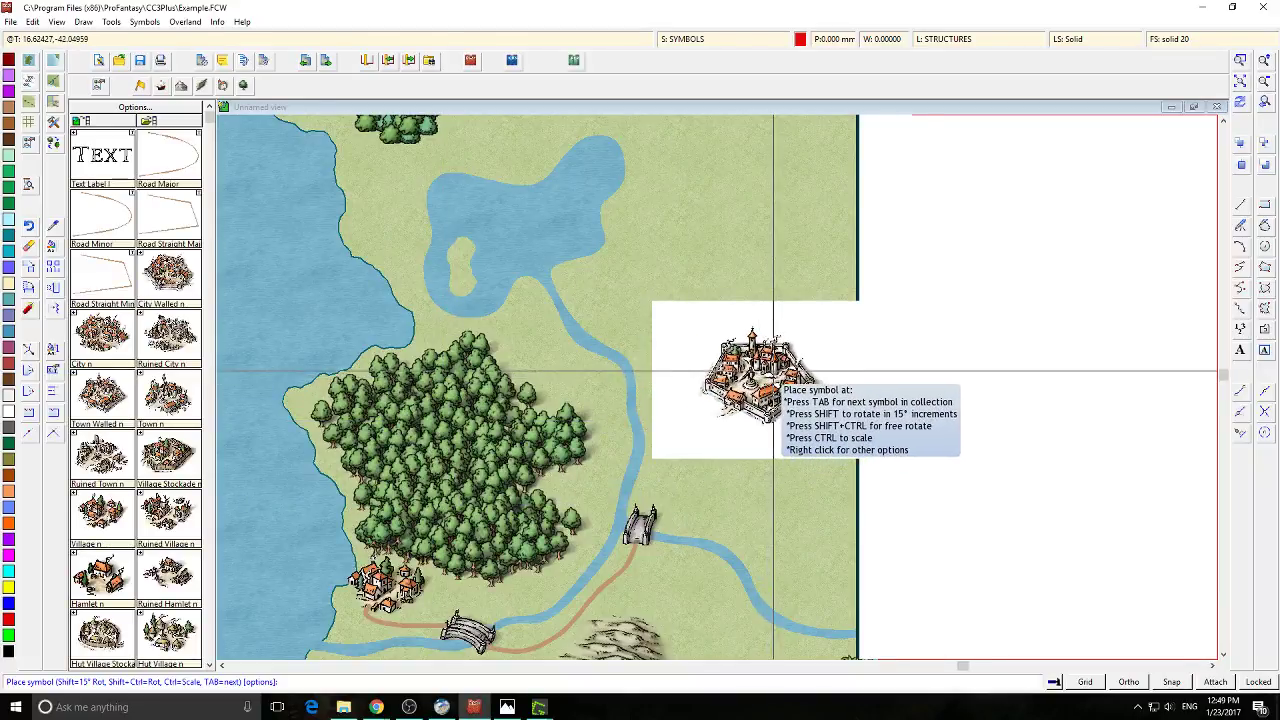
pyautogui.press('ctrl')
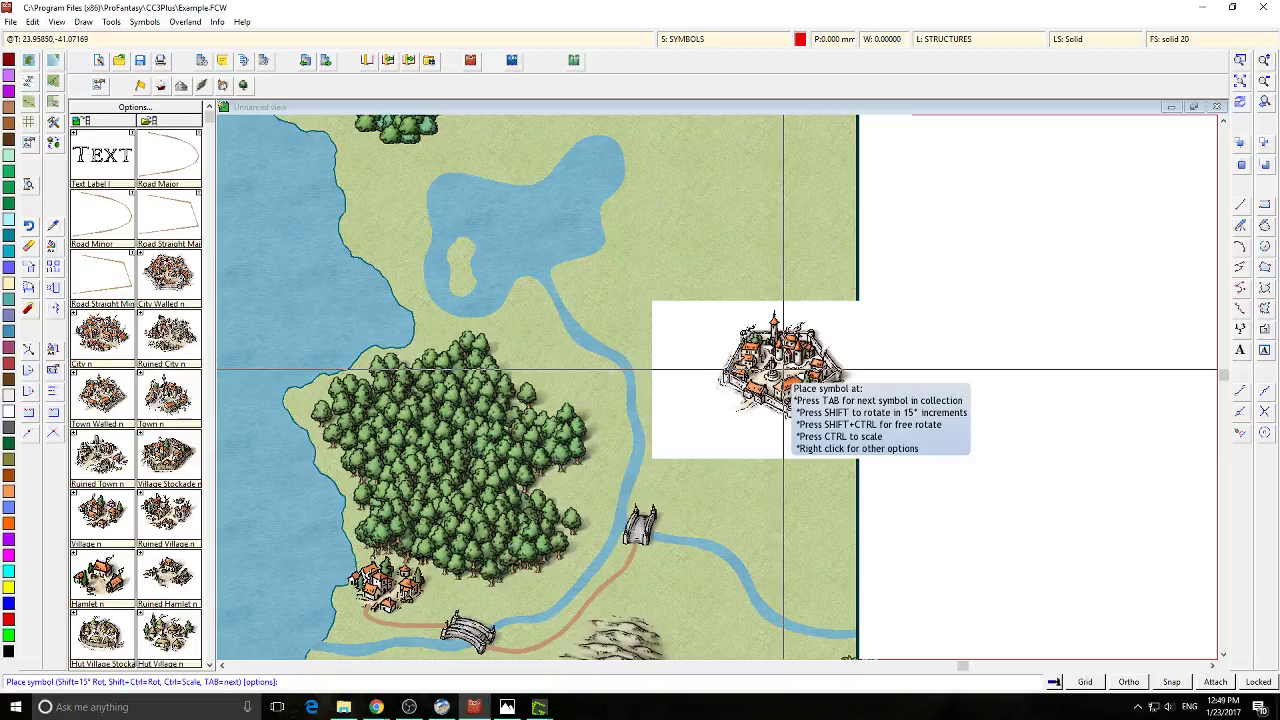
pyautogui.click(784, 371)
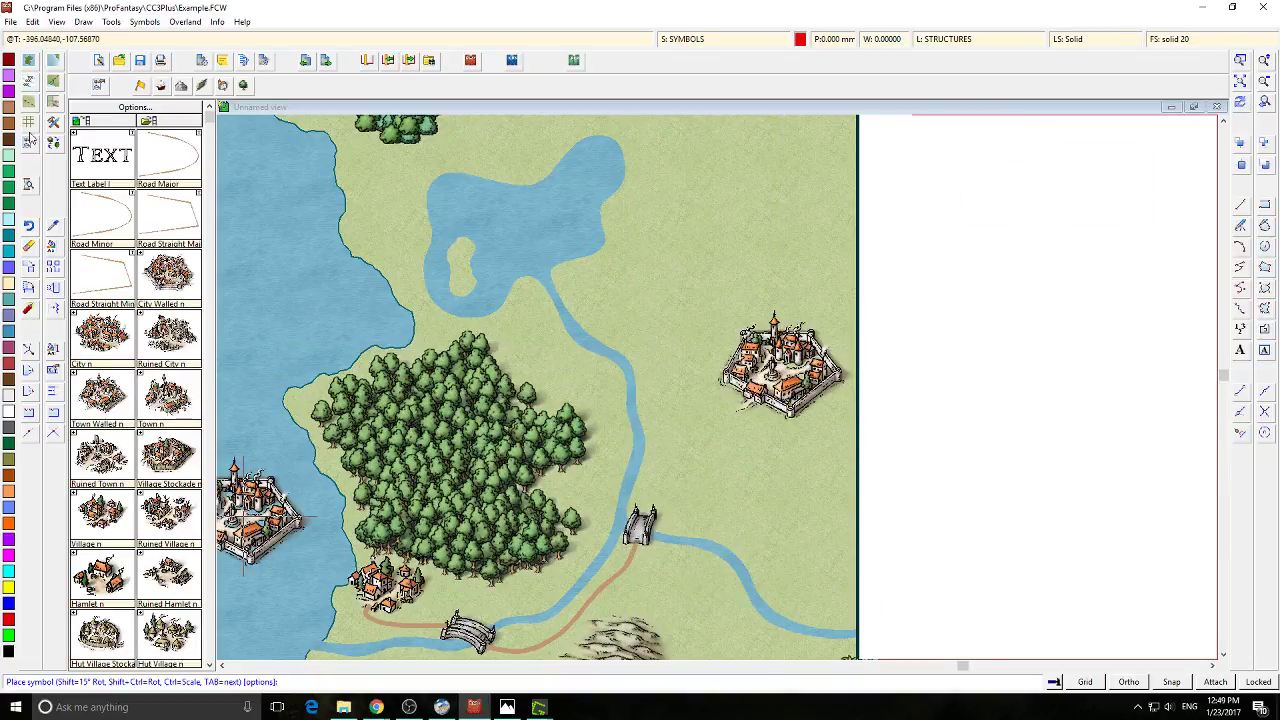
# Draw a curved Road, Major path from the north end of the river fork bridge to the walled town's southwest side
pyautogui.click(29, 102)
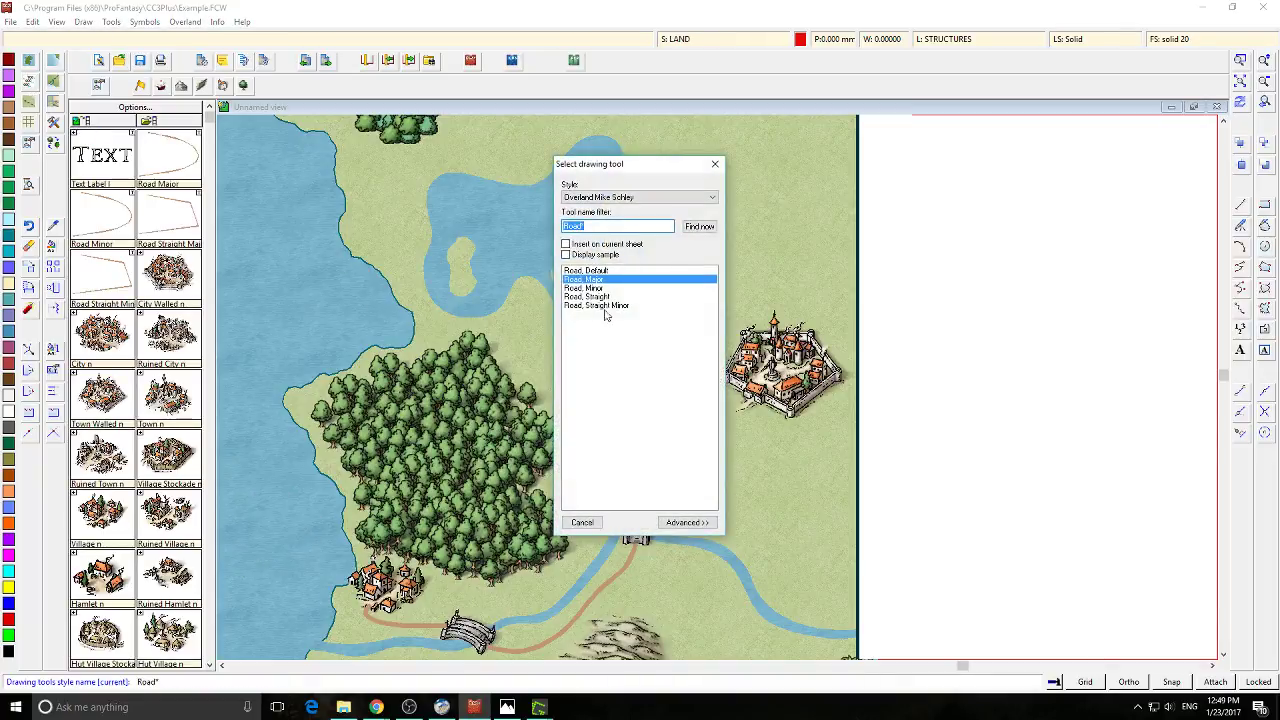
pyautogui.doubleClick(660, 283)
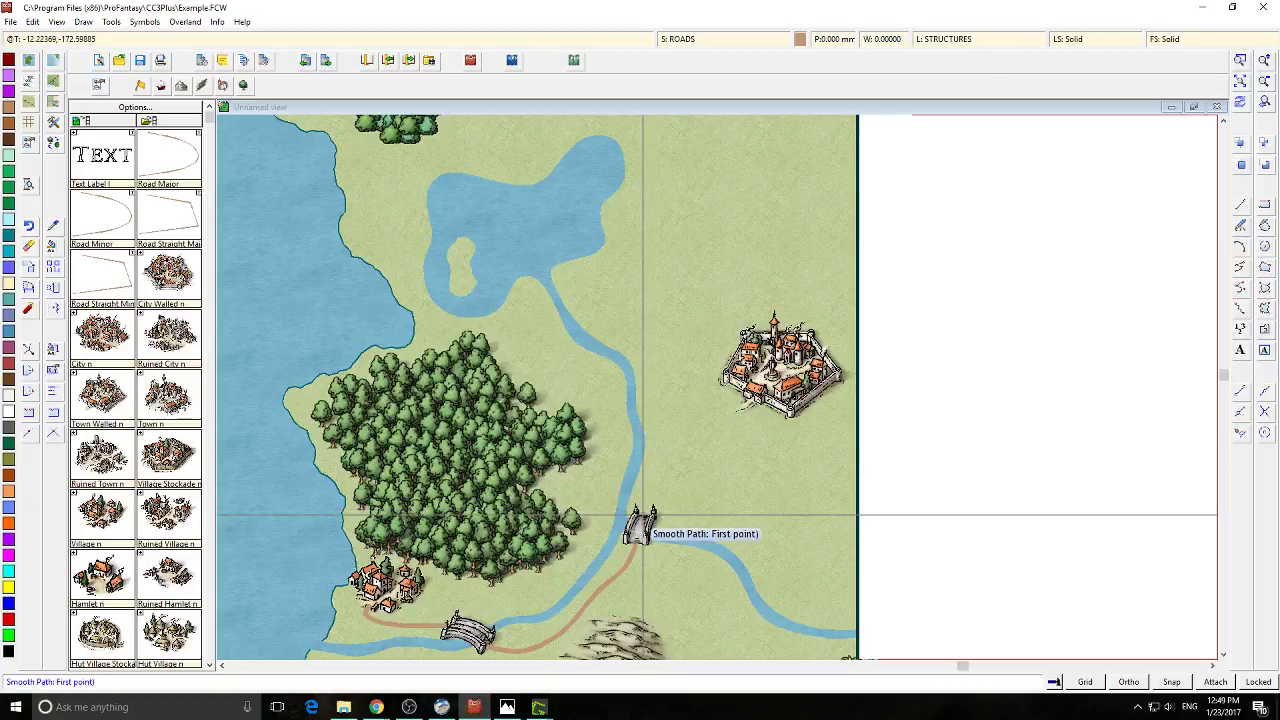
pyautogui.click(644, 512)
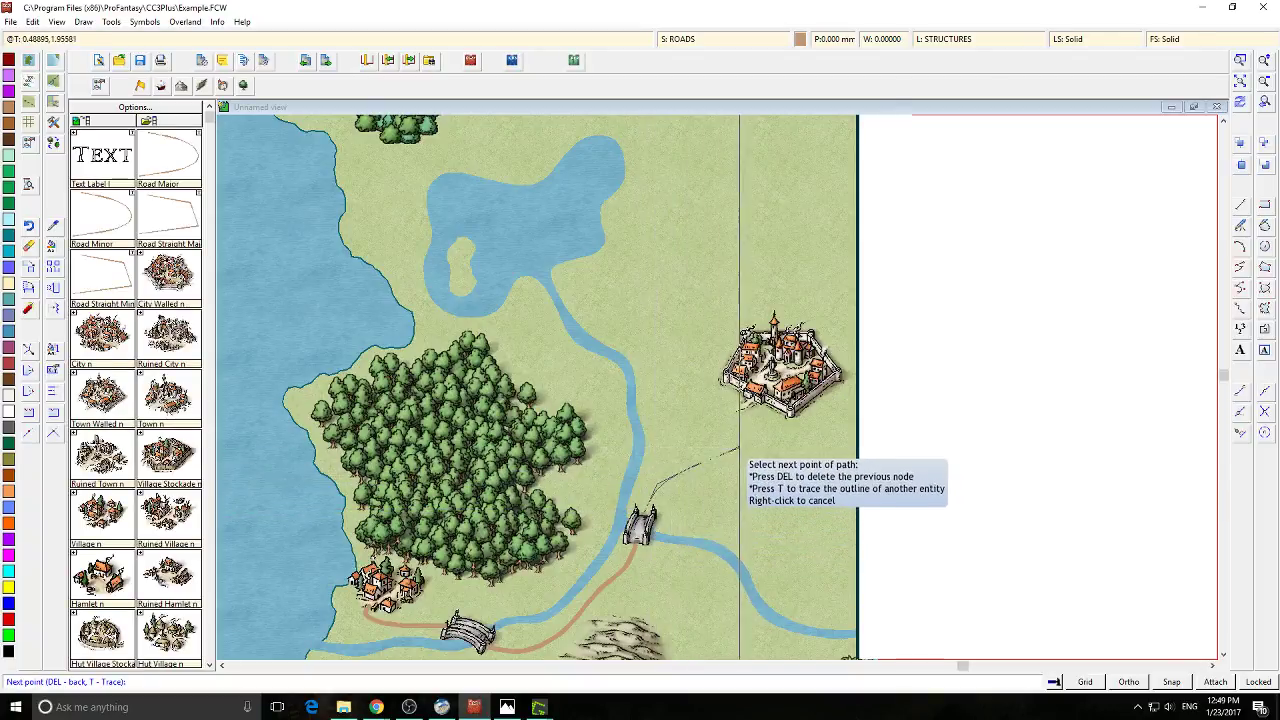
pyautogui.click(743, 412)
pyautogui.rightClick(743, 412)
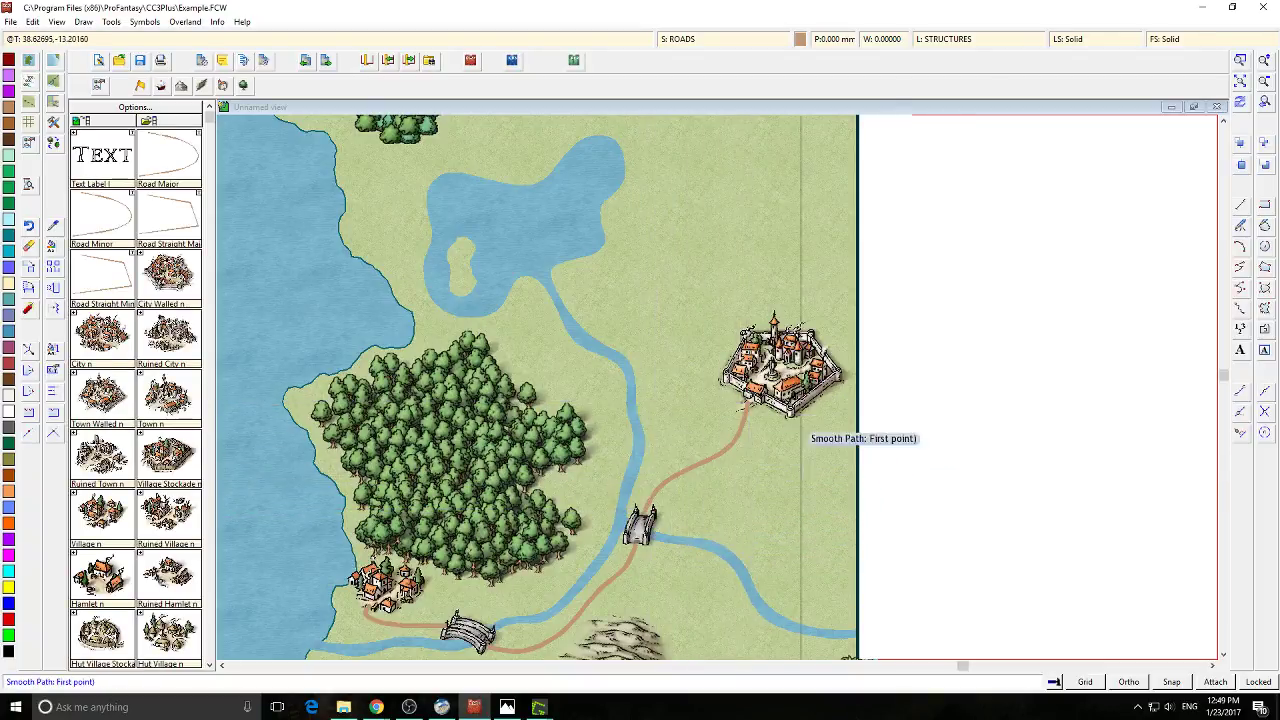
# Draw a short major road from the walled town's east side to the map's eastern edge
pyautogui.click(838, 365)
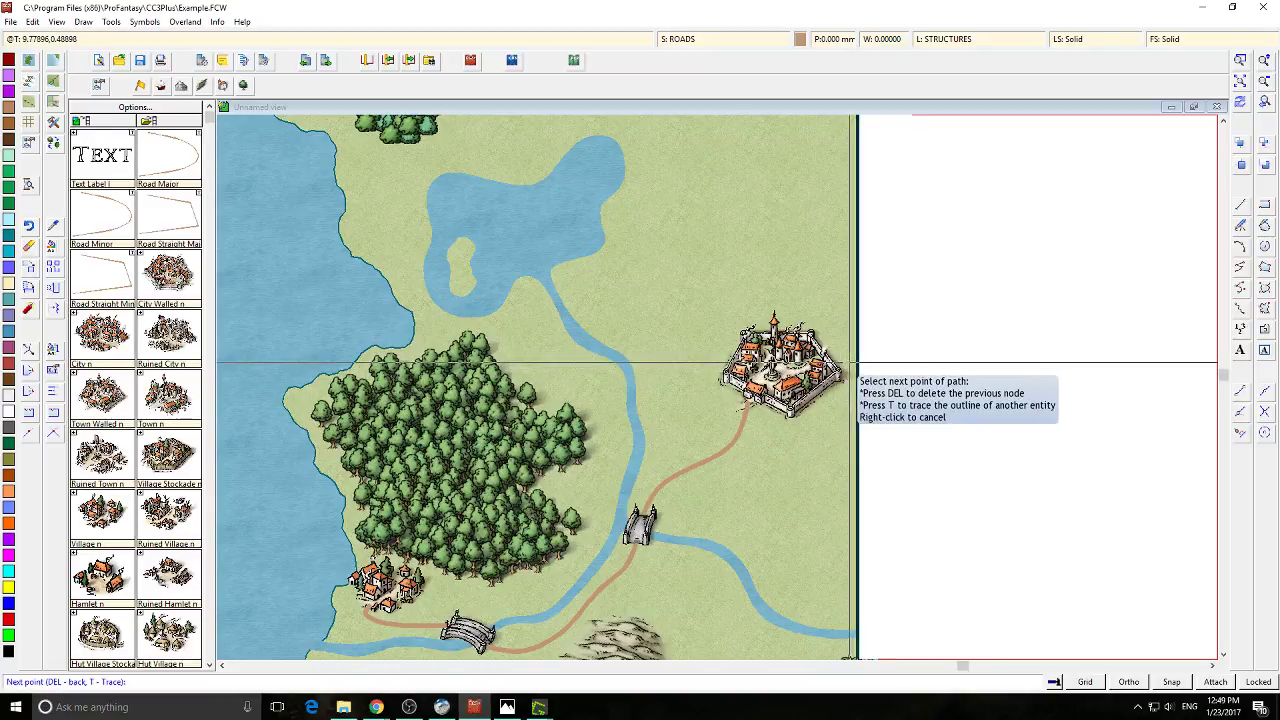
pyautogui.click(857, 362)
pyautogui.rightClick(857, 362)
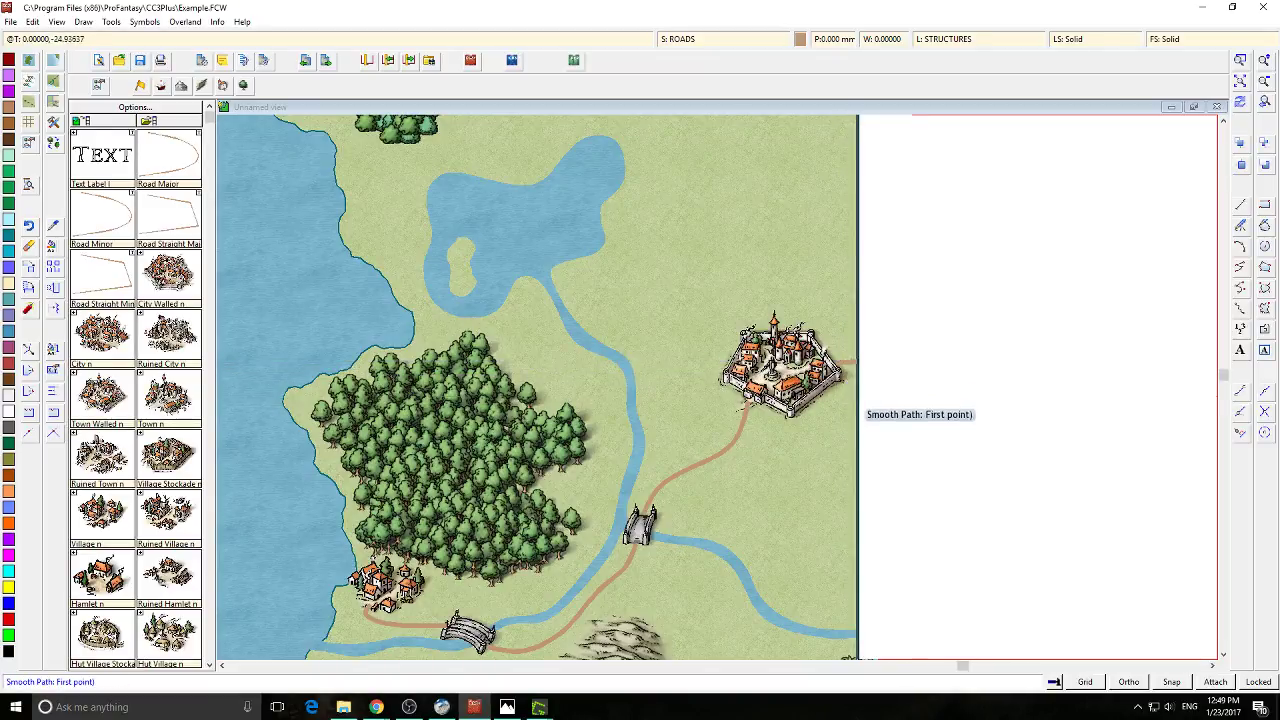
# Show the TRACE sheet to check the sketched road route north of Stonewall, then hide the sheet again
pyautogui.click(680, 39)
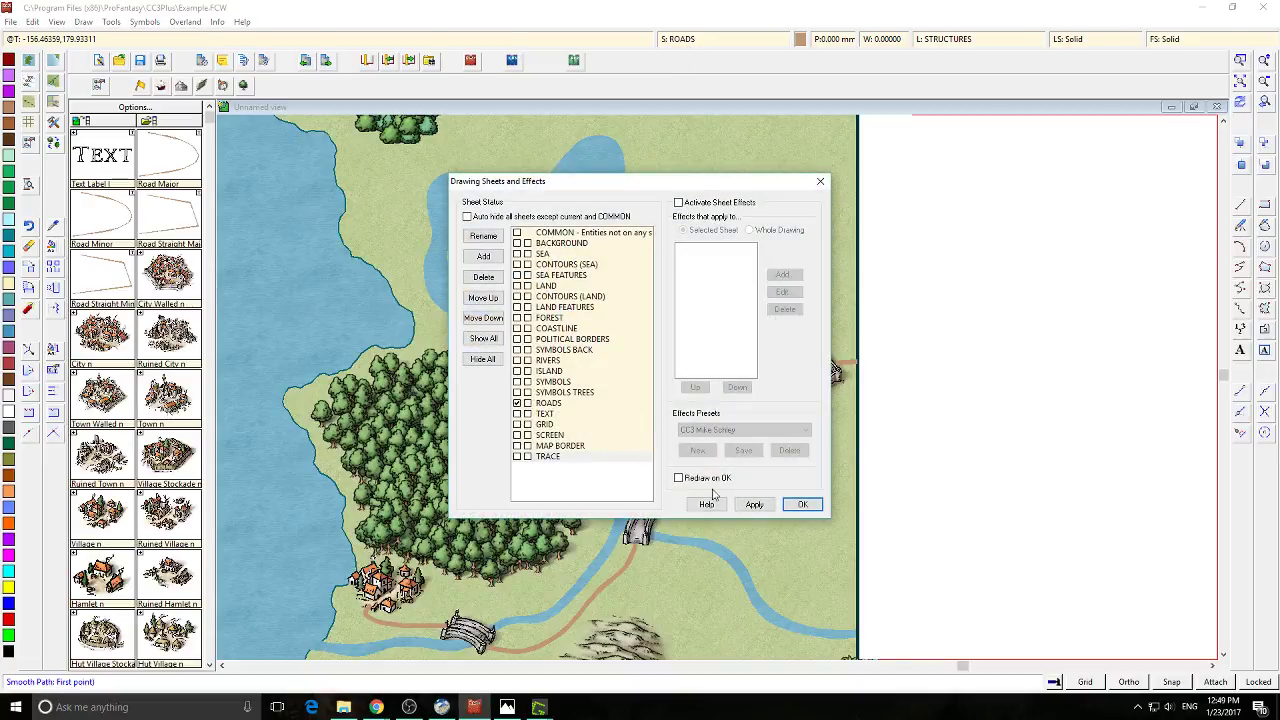
pyautogui.click(754, 504)
pyautogui.click(802, 504)
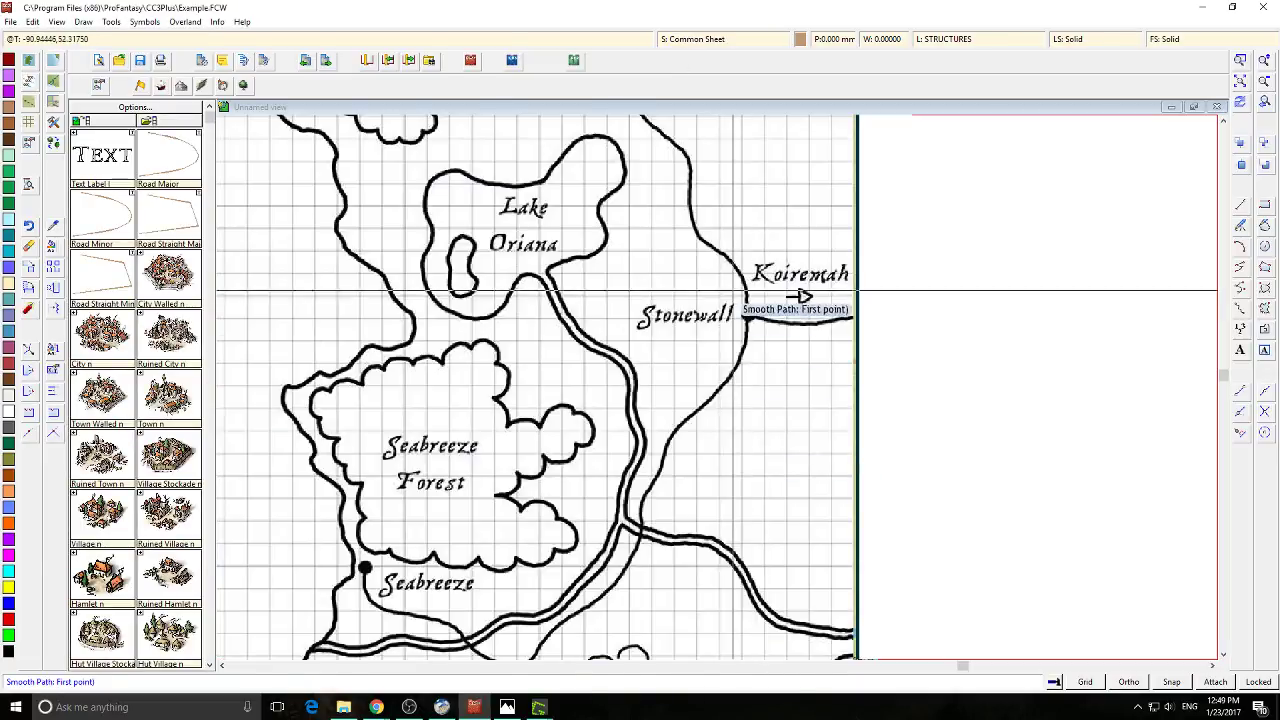
pyautogui.scroll(3, 680, 379)
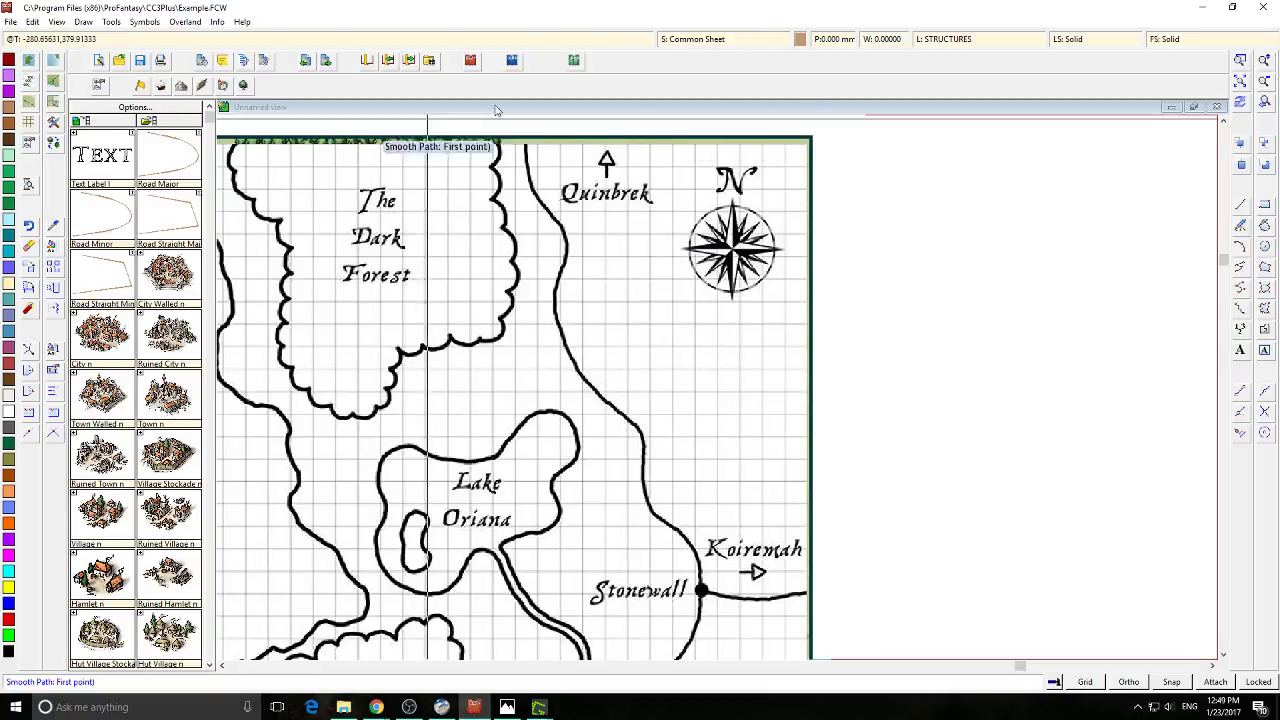
pyautogui.click(690, 41)
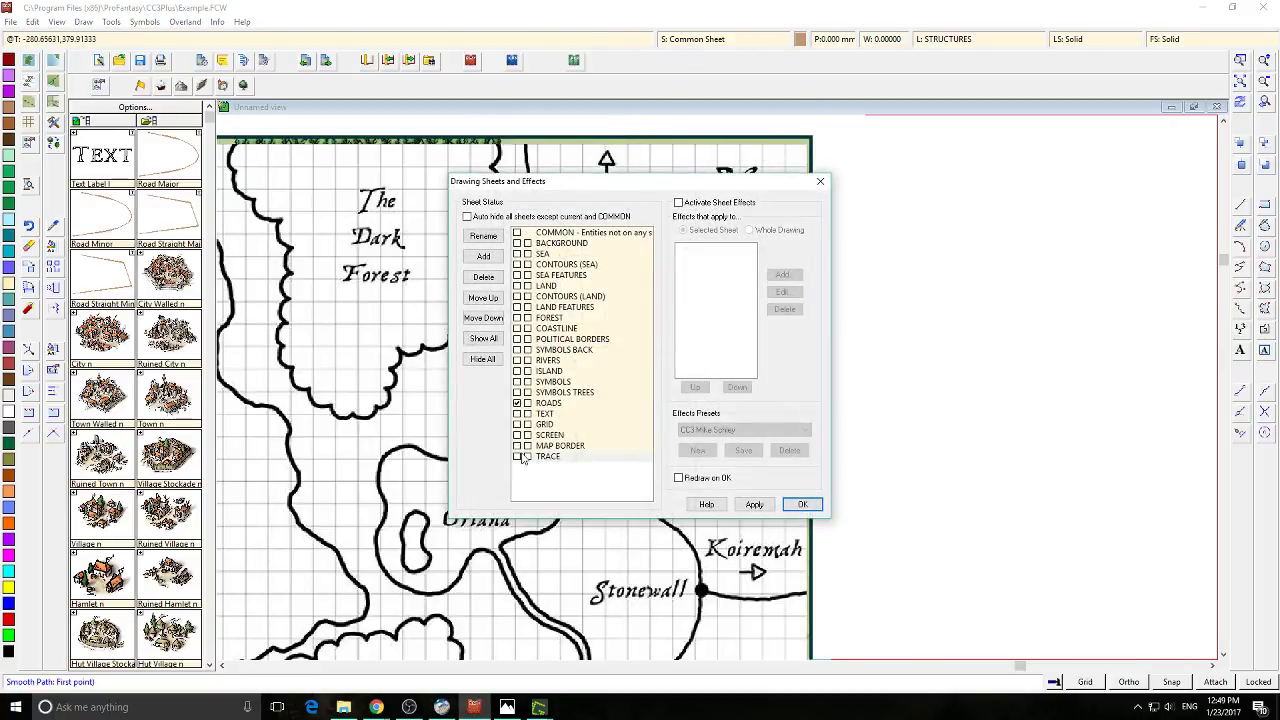
pyautogui.click(754, 504)
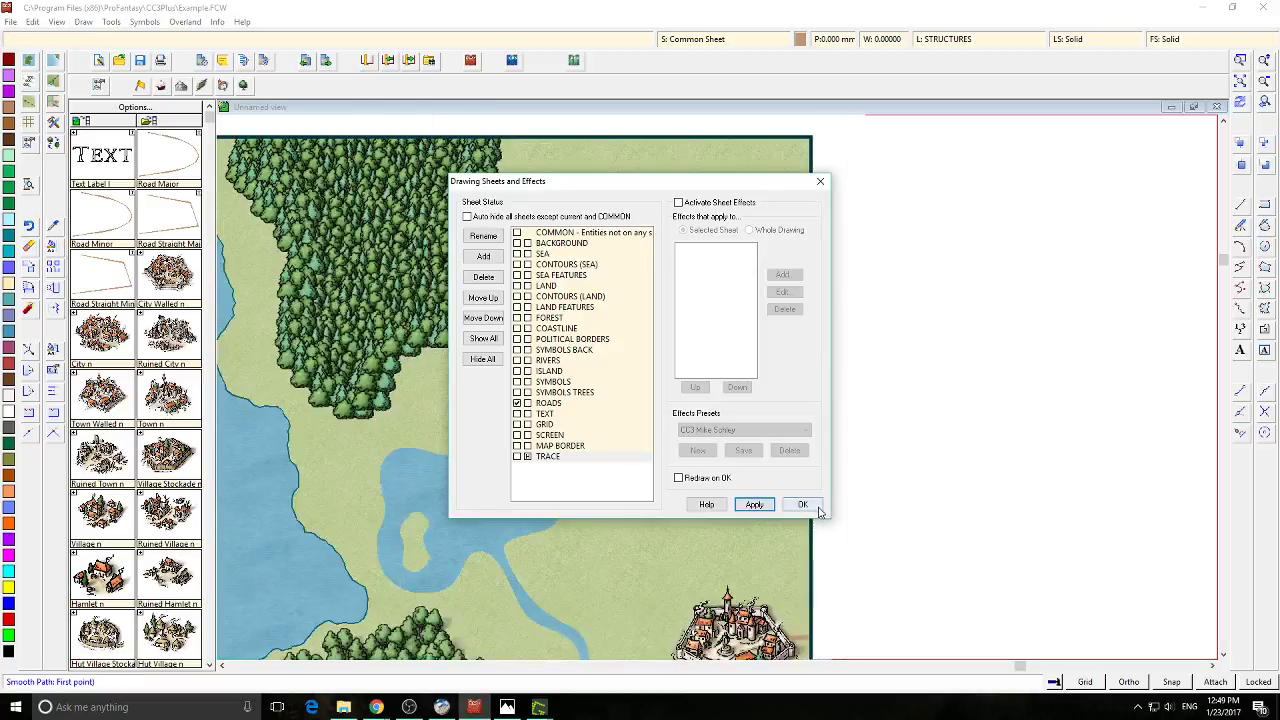
pyautogui.click(802, 504)
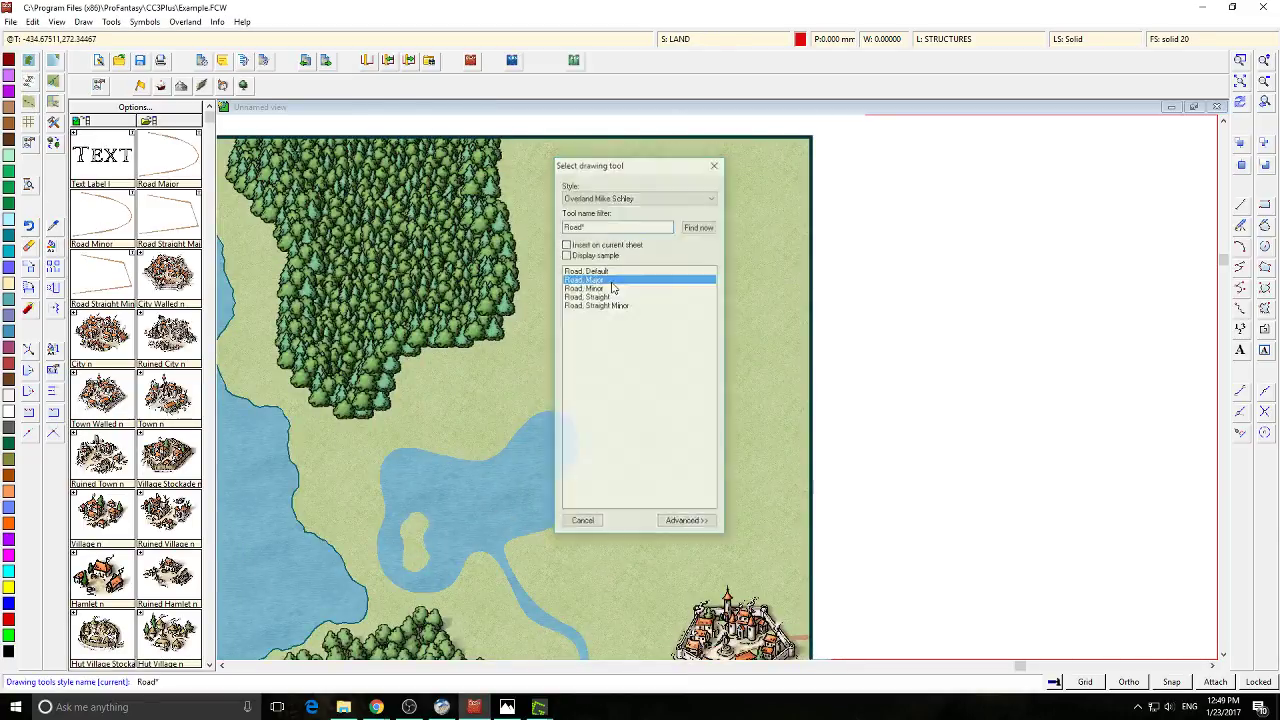
# Draw a winding Road, Major path from the walled town northwest past the lake and the dark forest to the map's northern edge
pyautogui.doubleClick(616, 286)
pyautogui.click(713, 604)
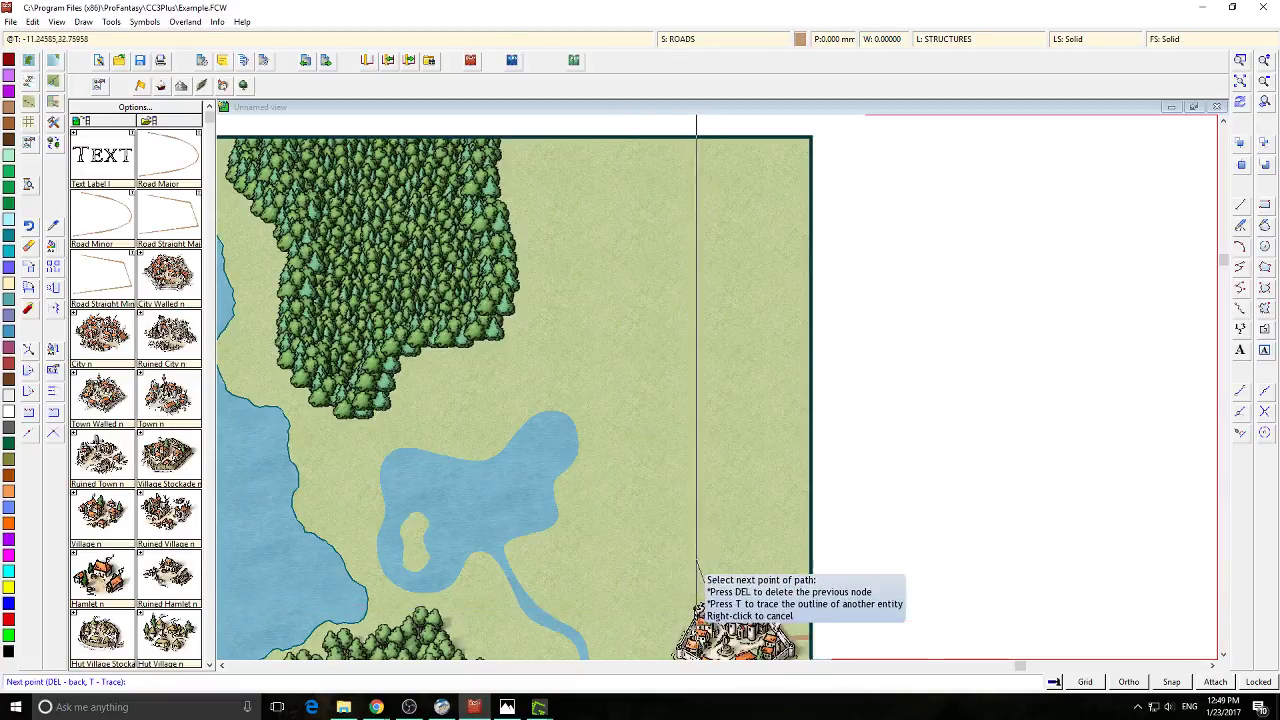
pyautogui.click(663, 500)
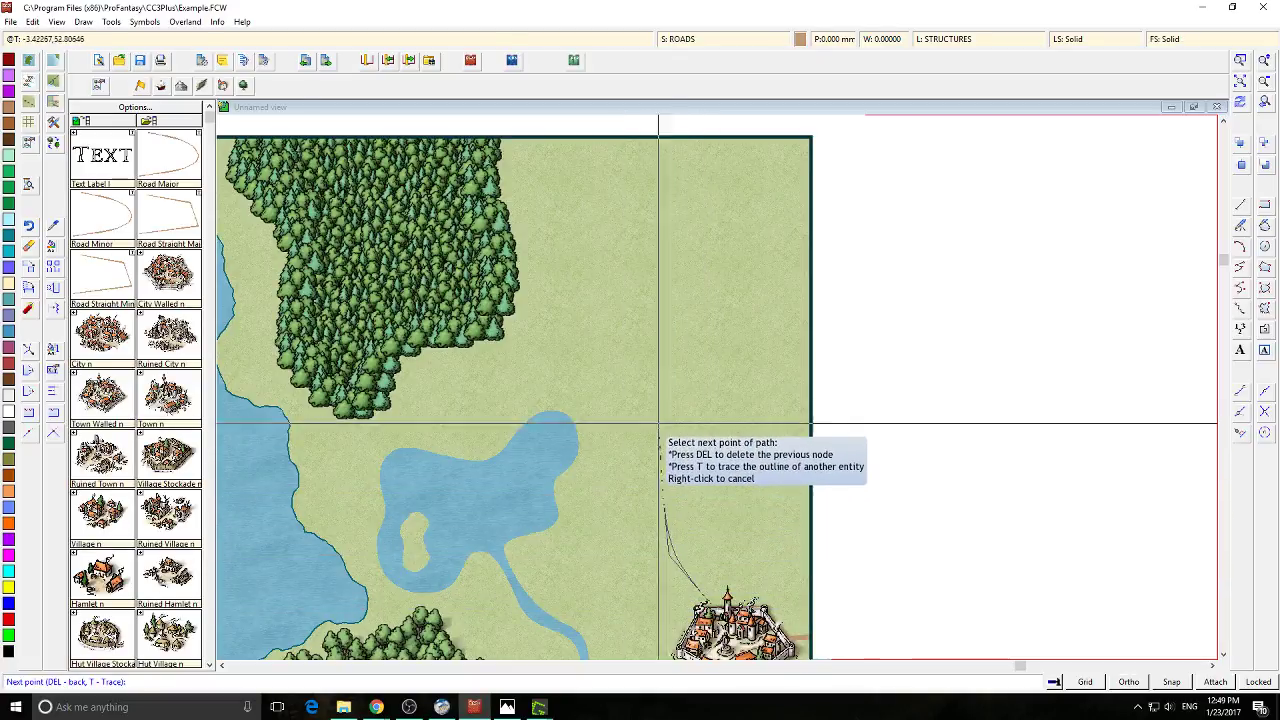
pyautogui.click(628, 396)
pyautogui.click(562, 320)
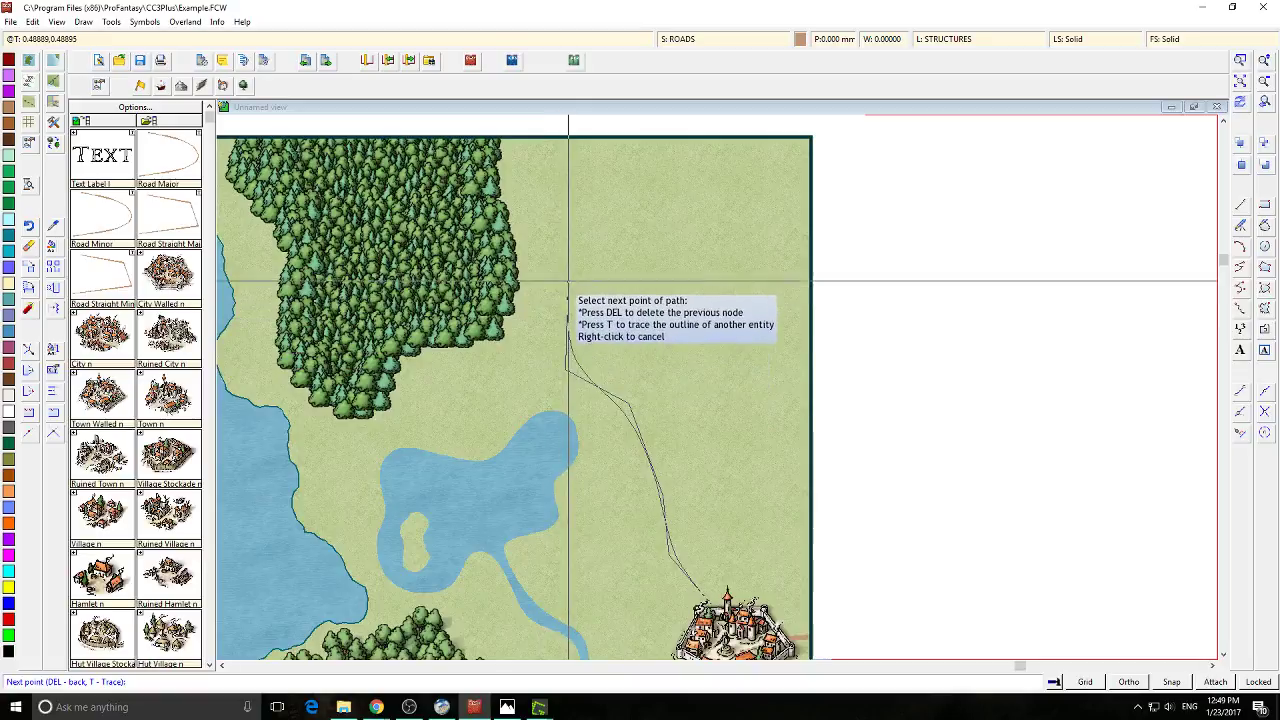
pyautogui.click(572, 203)
pyautogui.rightClick(540, 130)
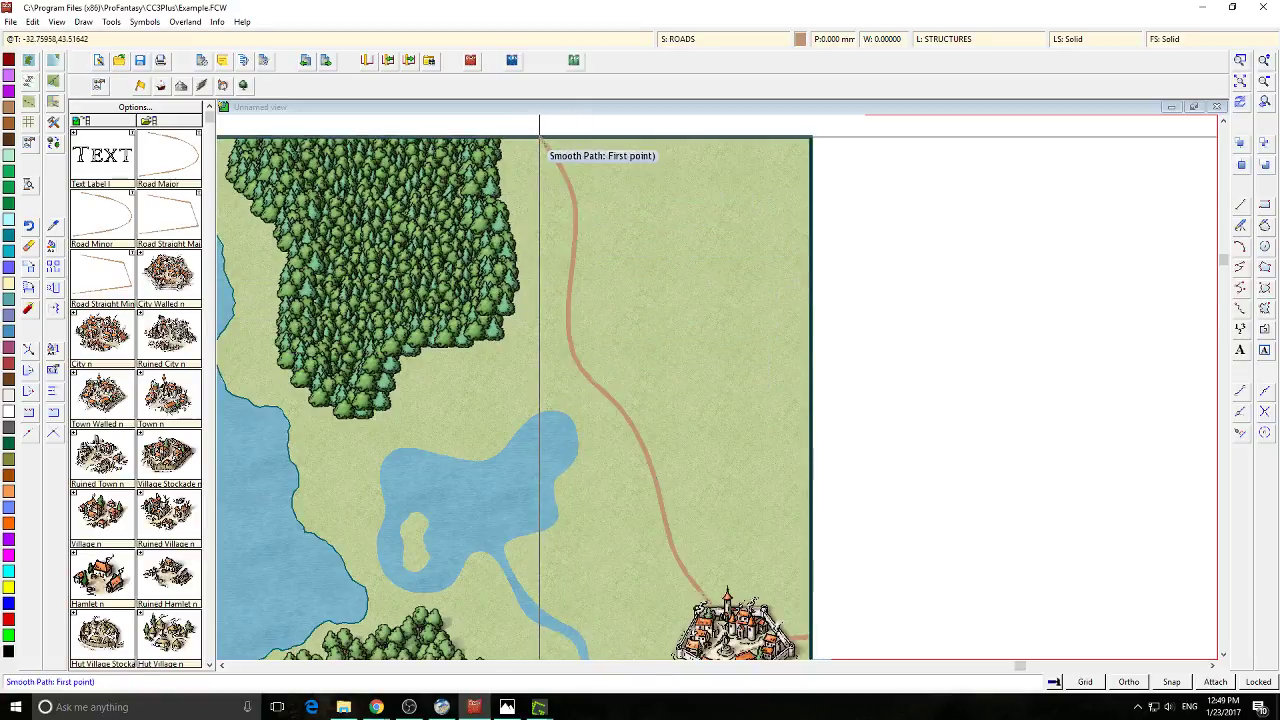
pyautogui.scroll(-2, 772, 380)
pyautogui.scroll(-2, 767, 381)
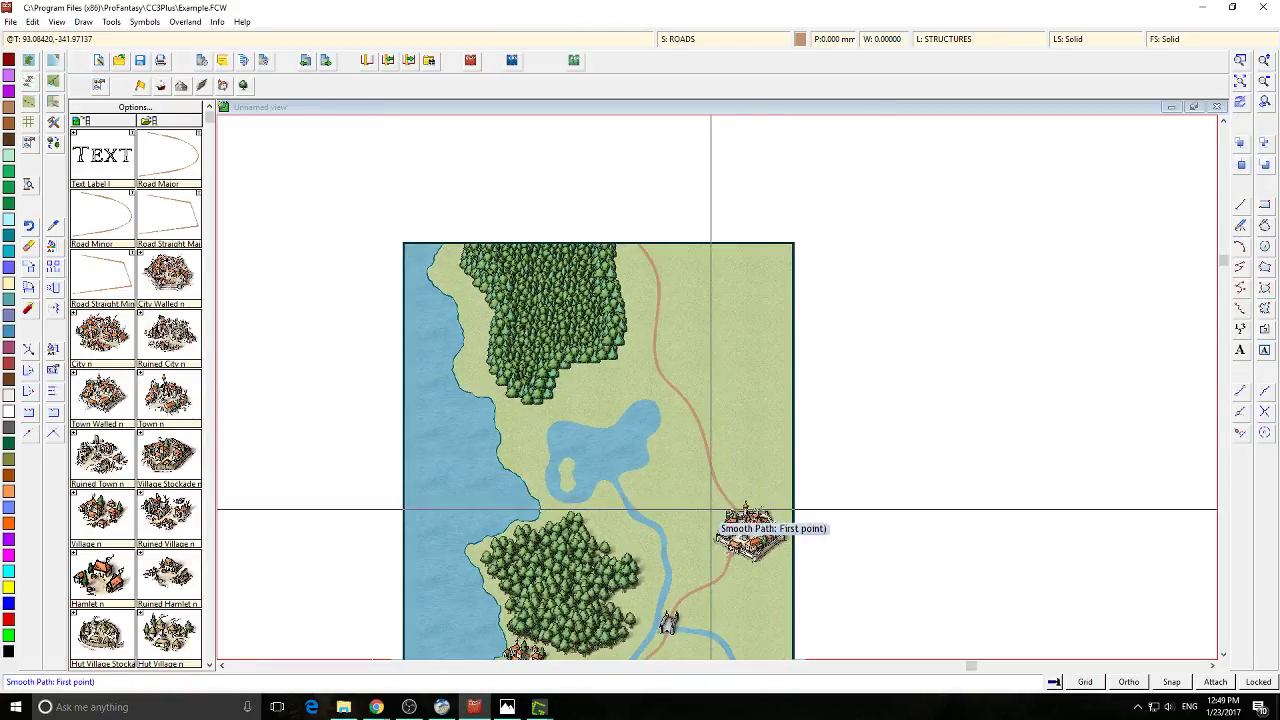
# Show the TRACE sheet so that the scanned sketch overlays the map
pyautogui.scroll(-3, 740, 430)
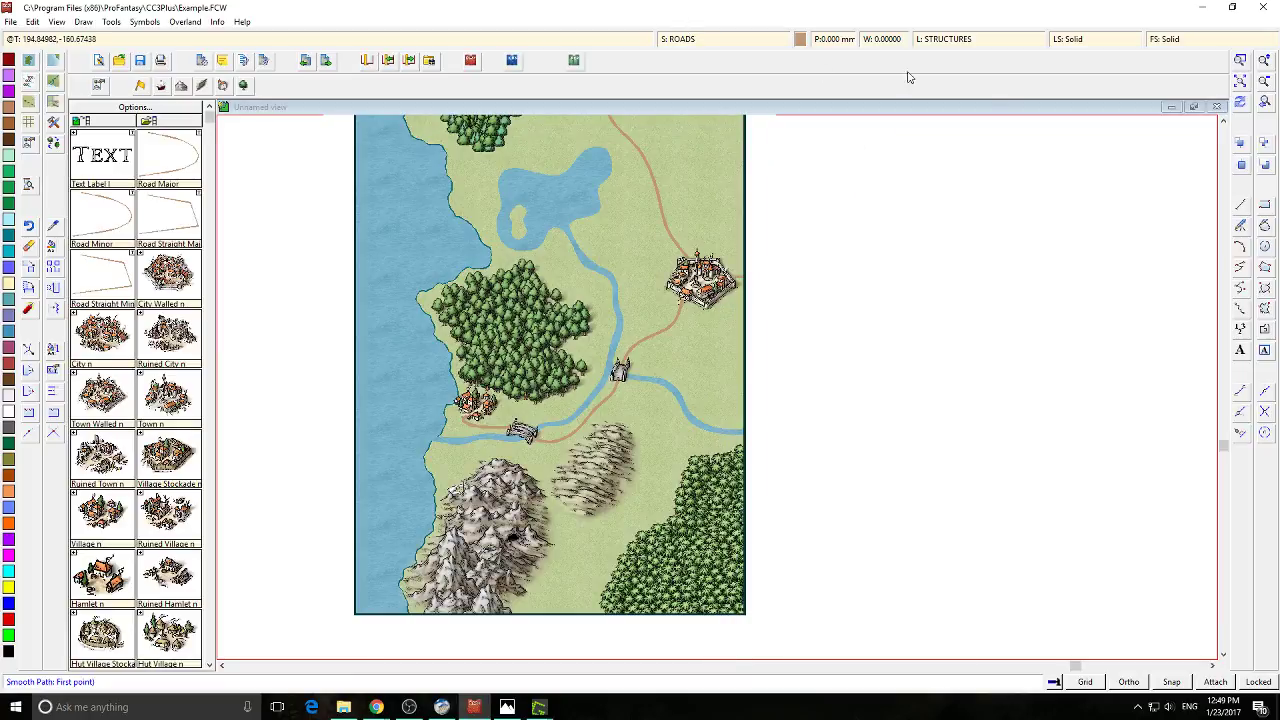
pyautogui.click(706, 37)
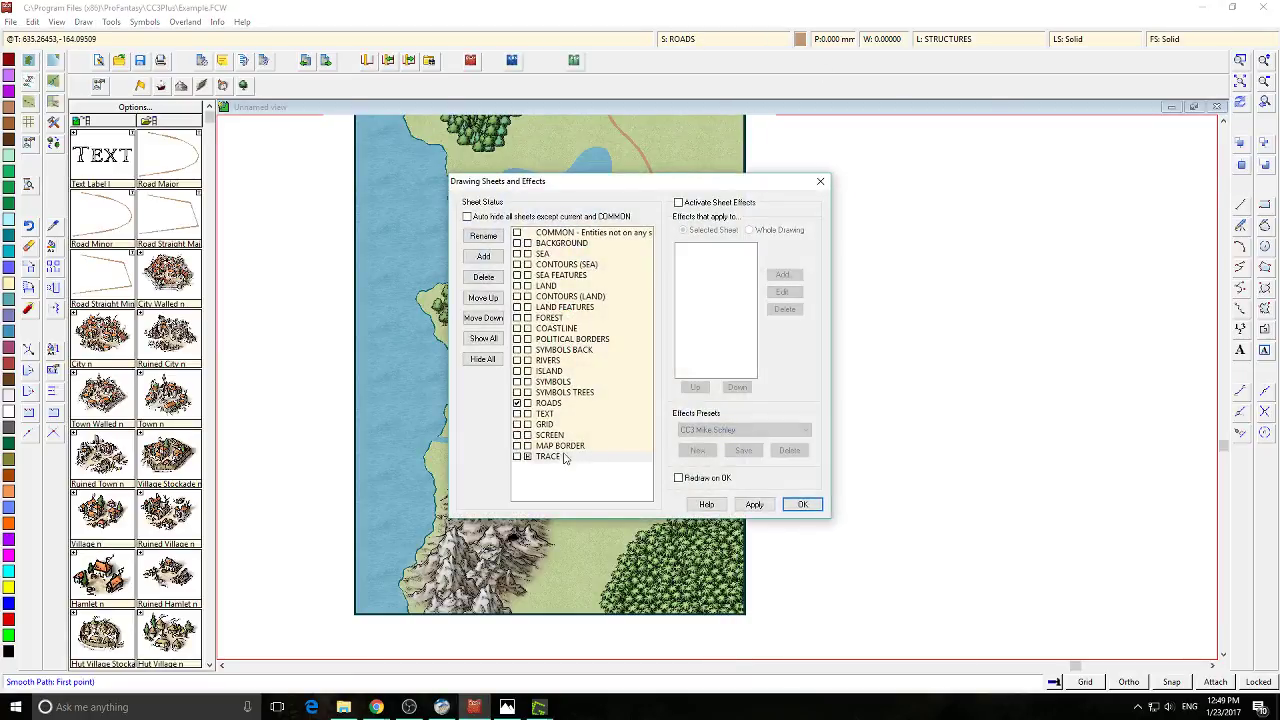
pyautogui.click(753, 505)
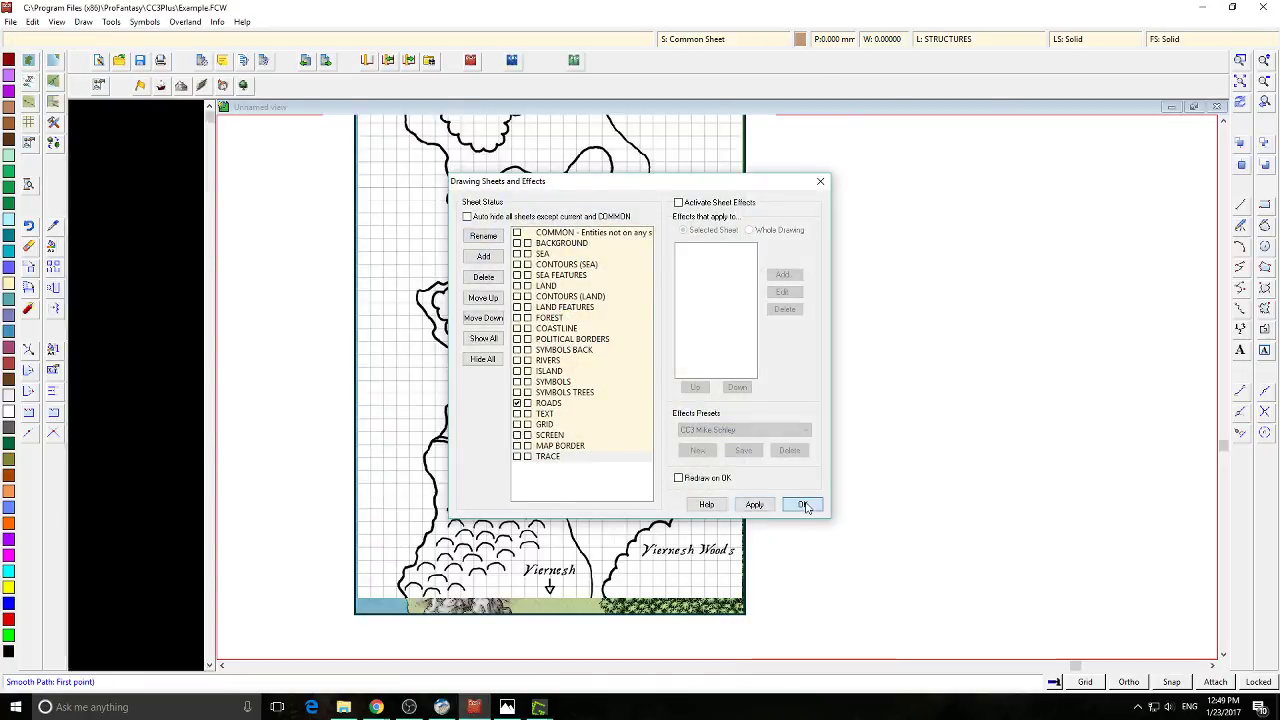
pyautogui.click(802, 504)
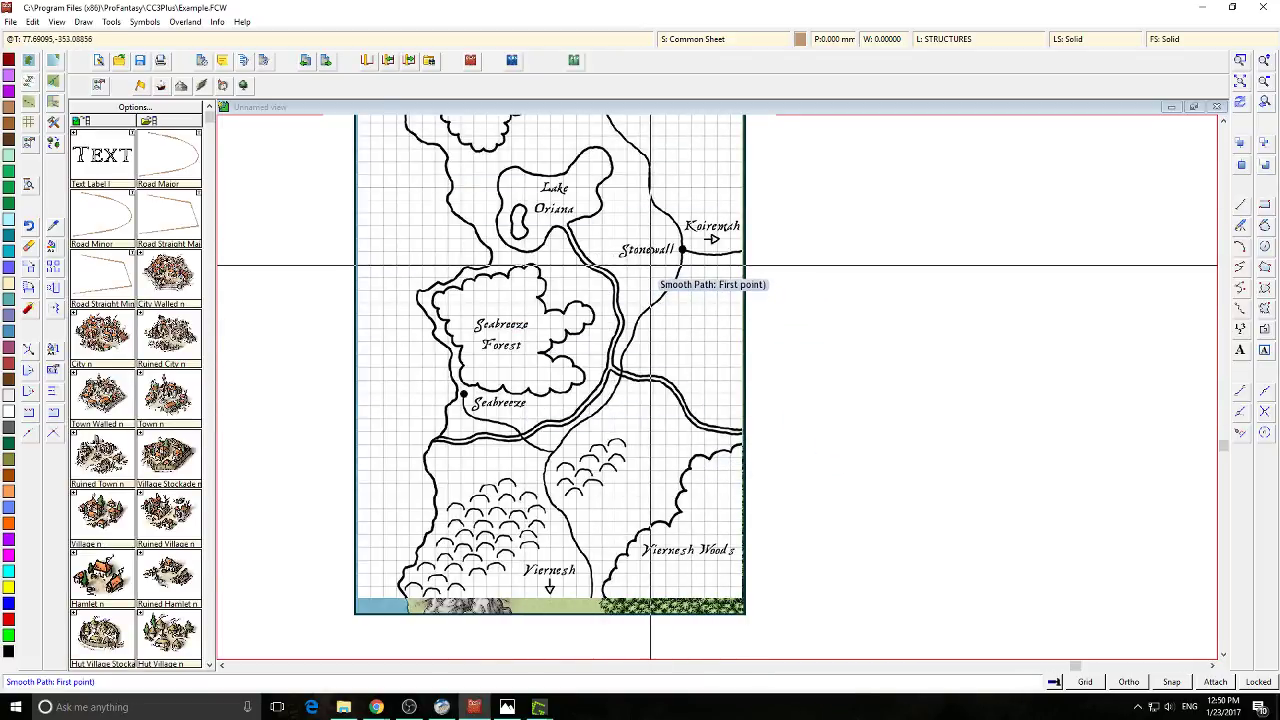
pyautogui.scroll(3, 620, 323)
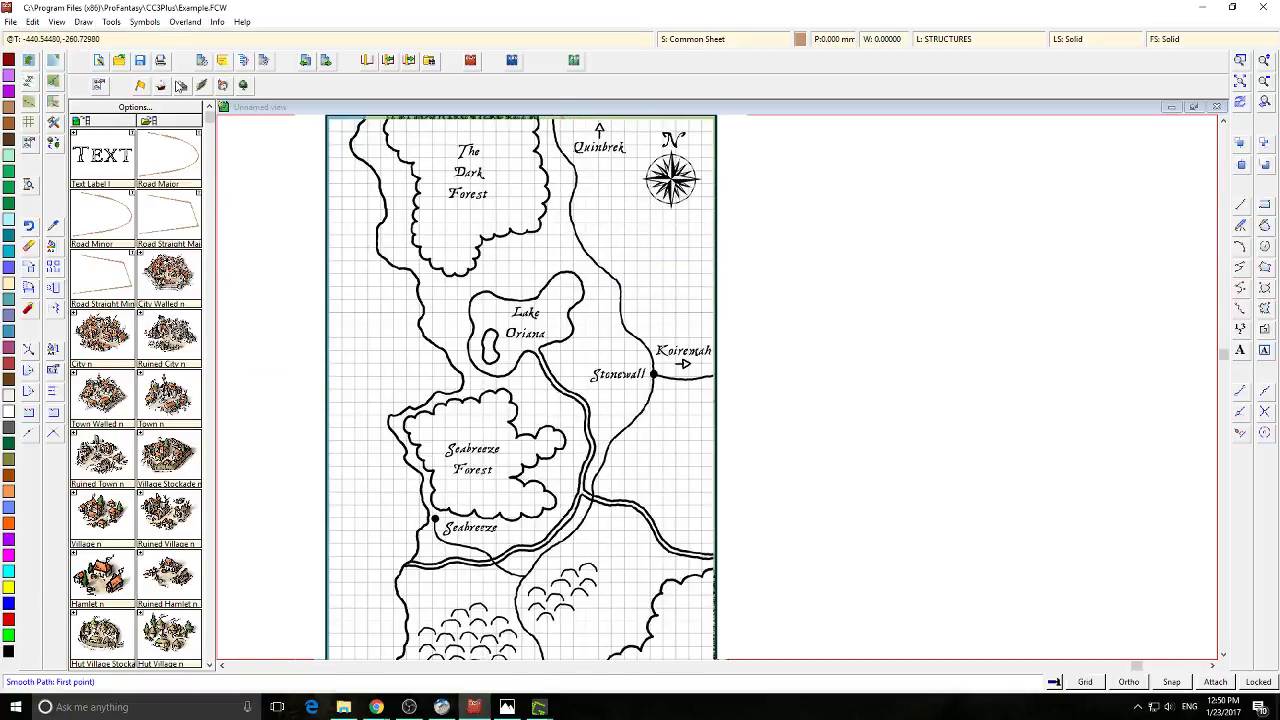
# Load the CC3MS Cartouches symbol catalog and place an enlarged Compass Rose 2 over the sketched compass in the map's northeast corner
pyautogui.click(98, 86)
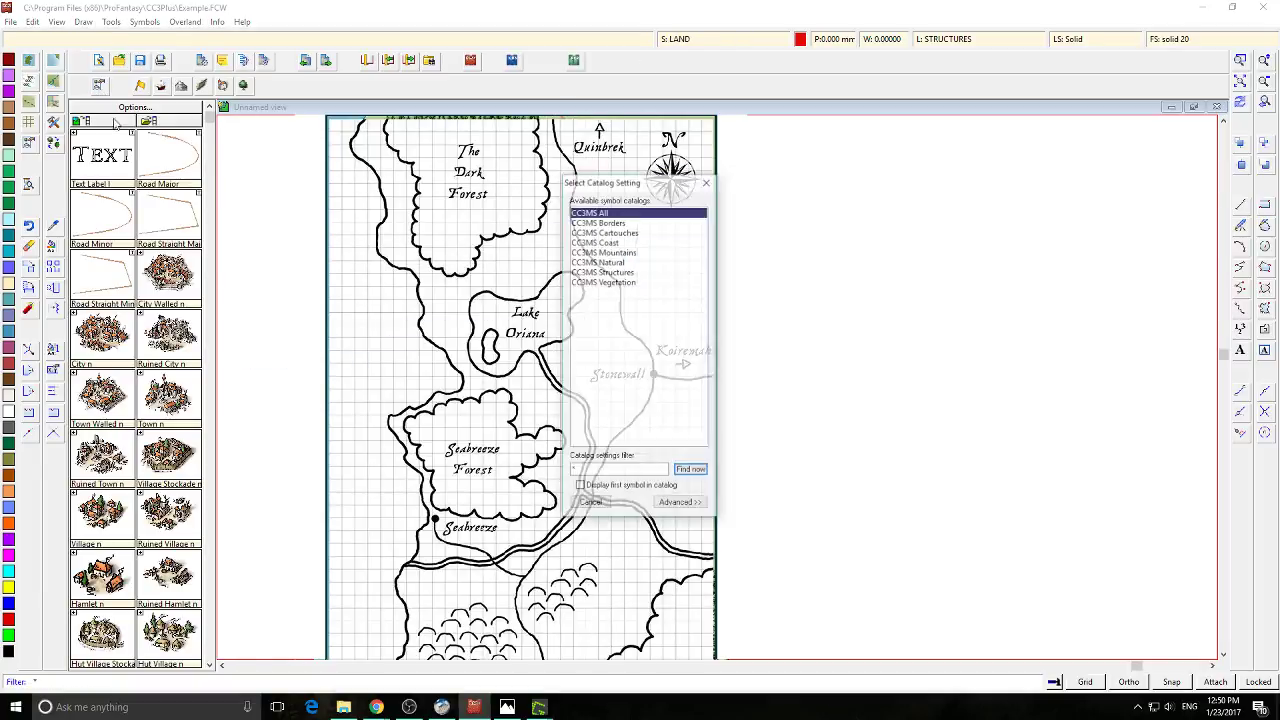
pyautogui.doubleClick(610, 233)
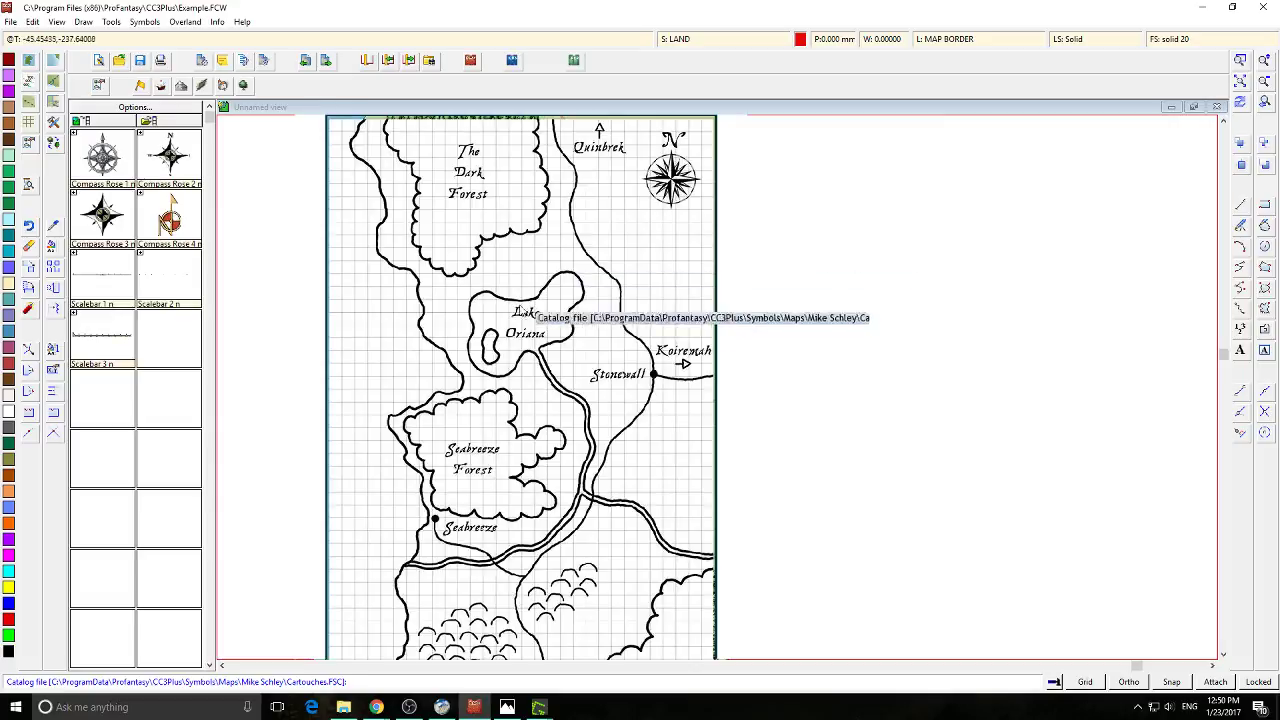
pyautogui.click(704, 38)
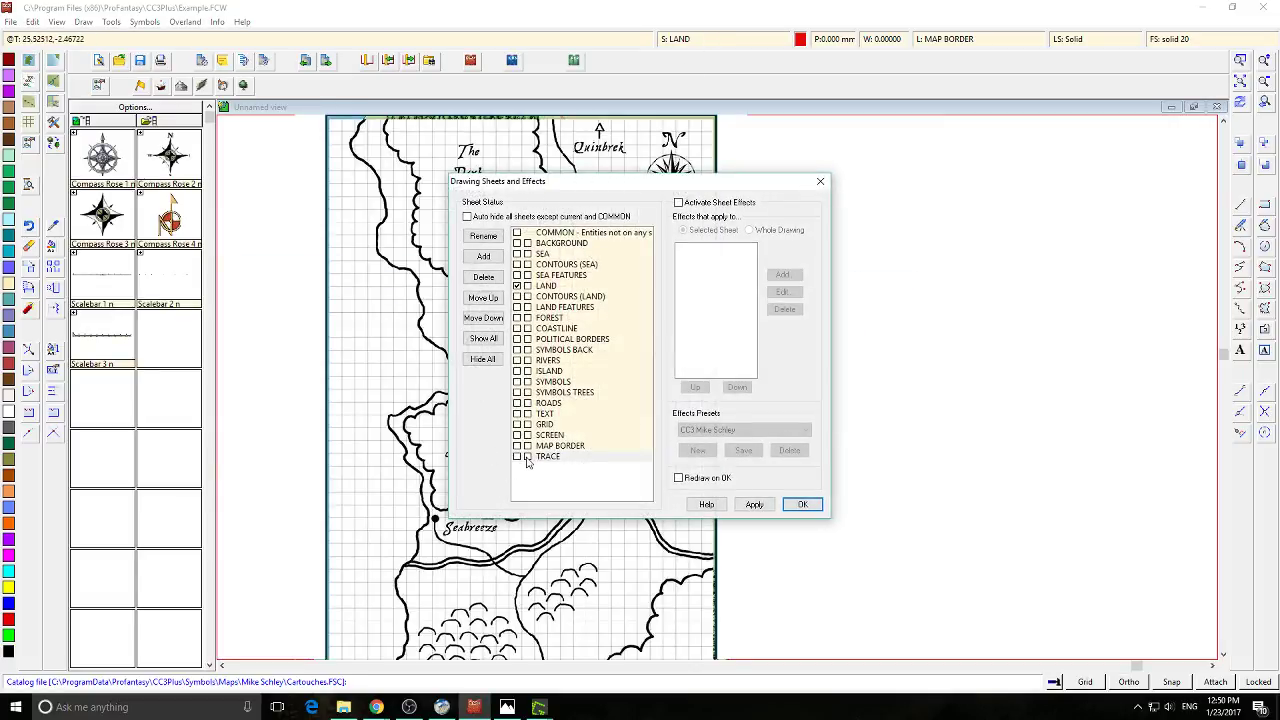
pyautogui.click(806, 504)
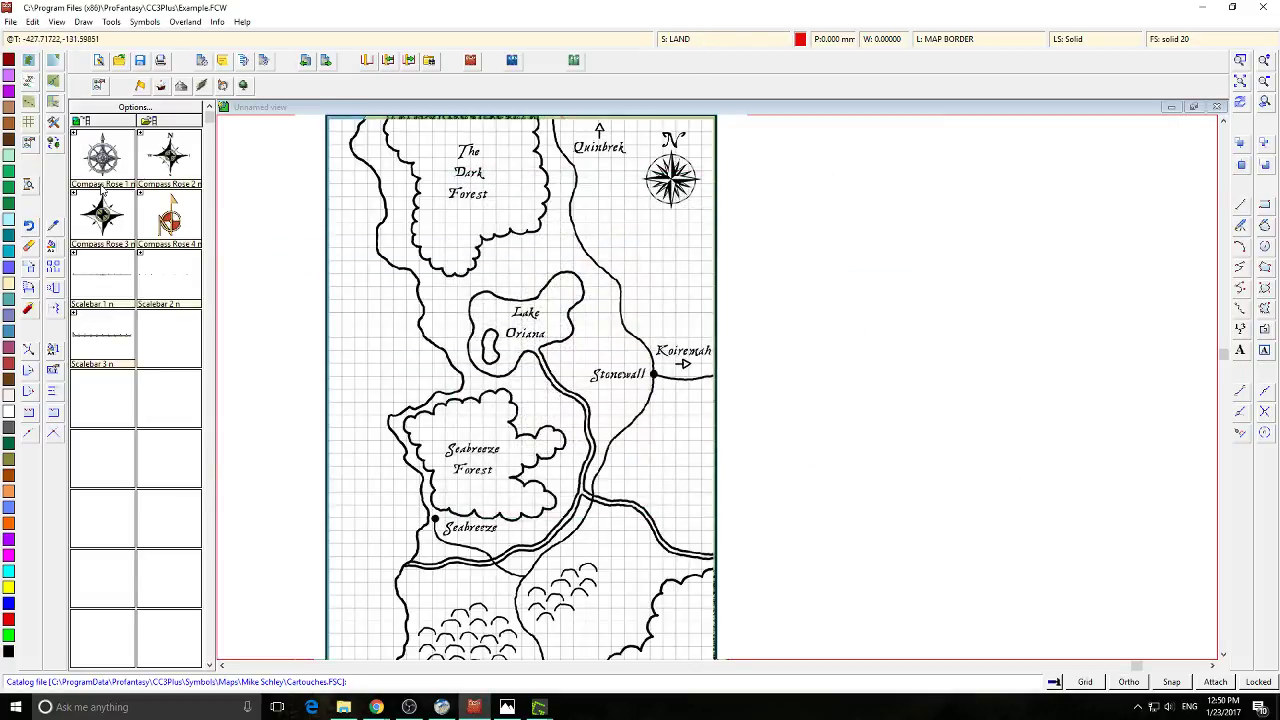
pyautogui.click(172, 168)
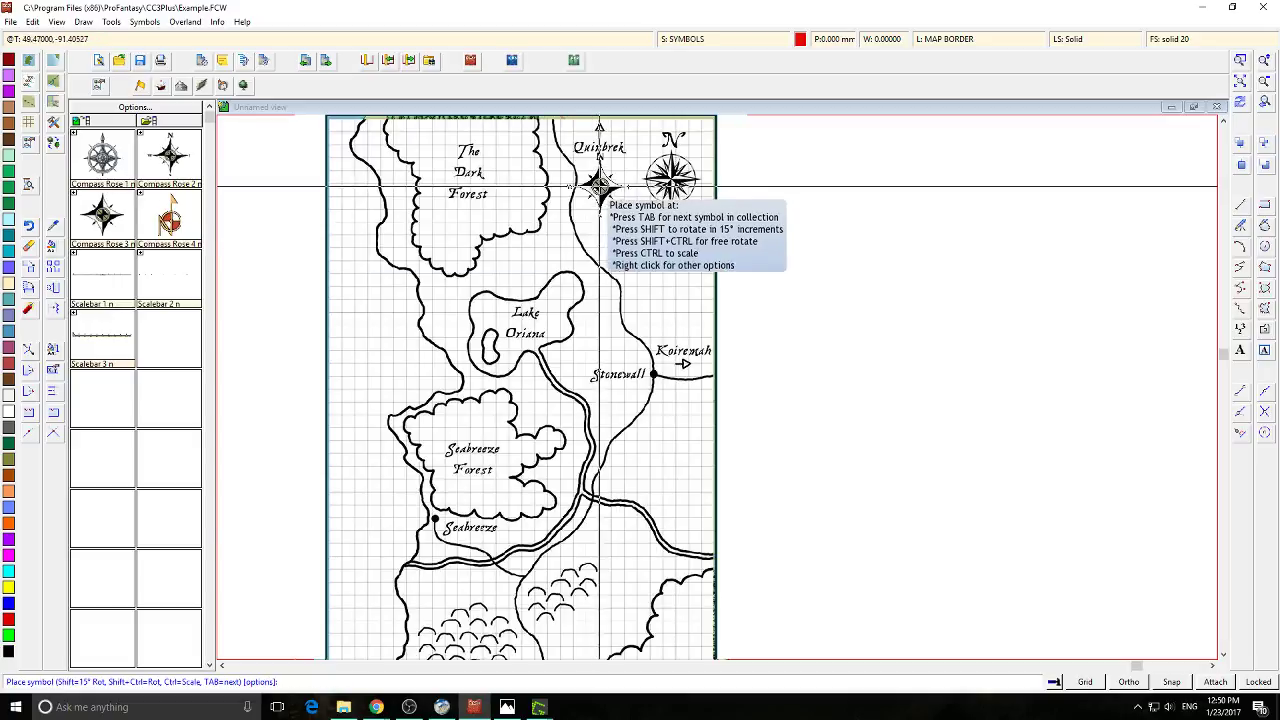
pyautogui.click(661, 177)
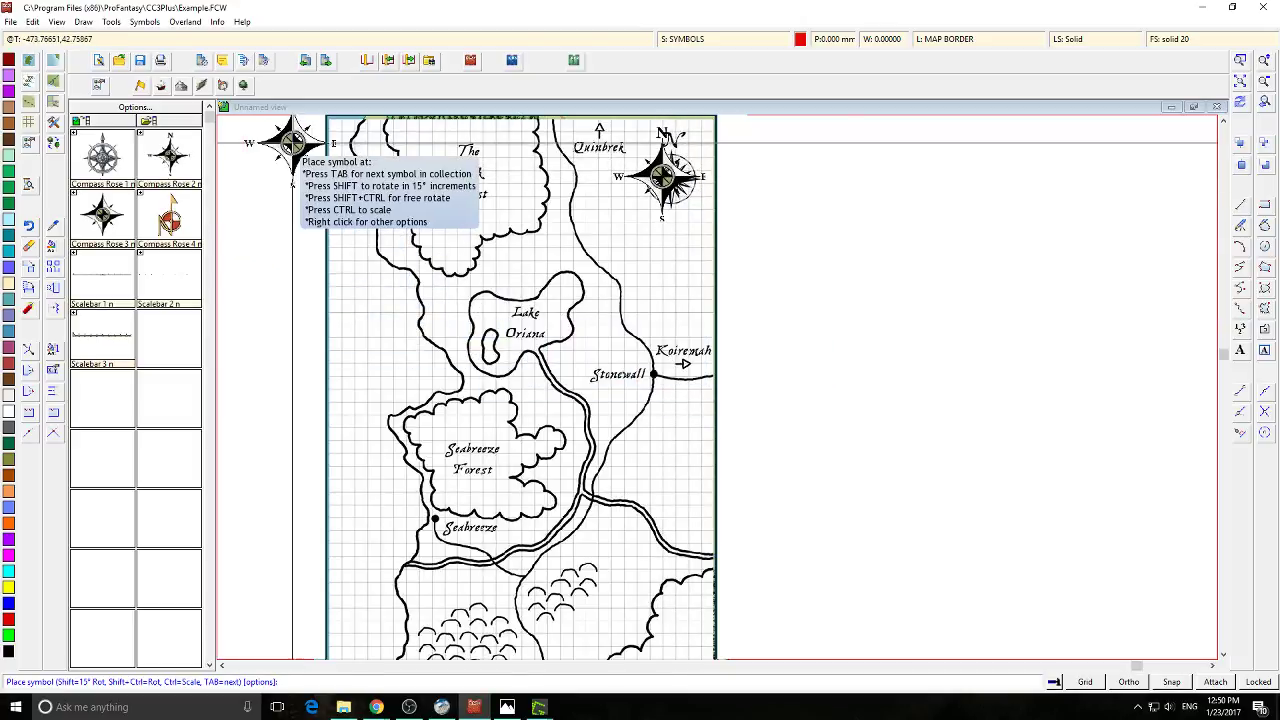
# Try placing a scaled-down red Quinbrek text label near the map's northern edge
pyautogui.click(1240, 350)
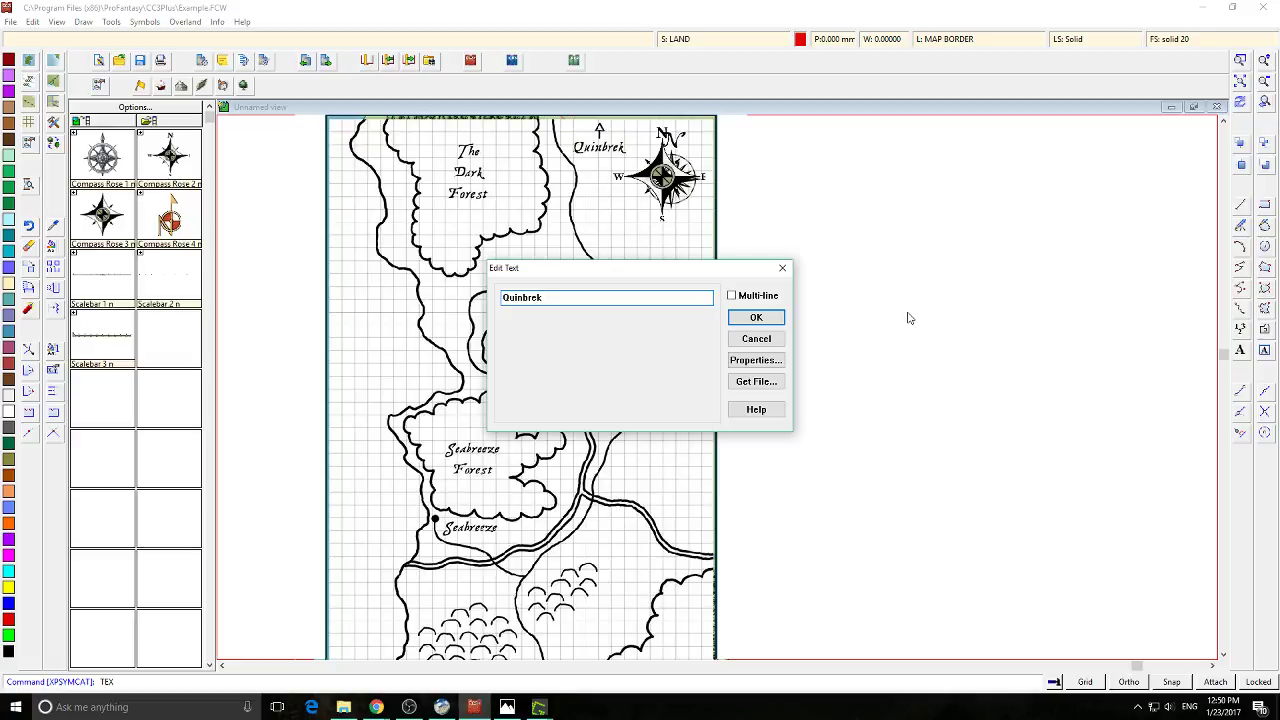
pyautogui.click(755, 360)
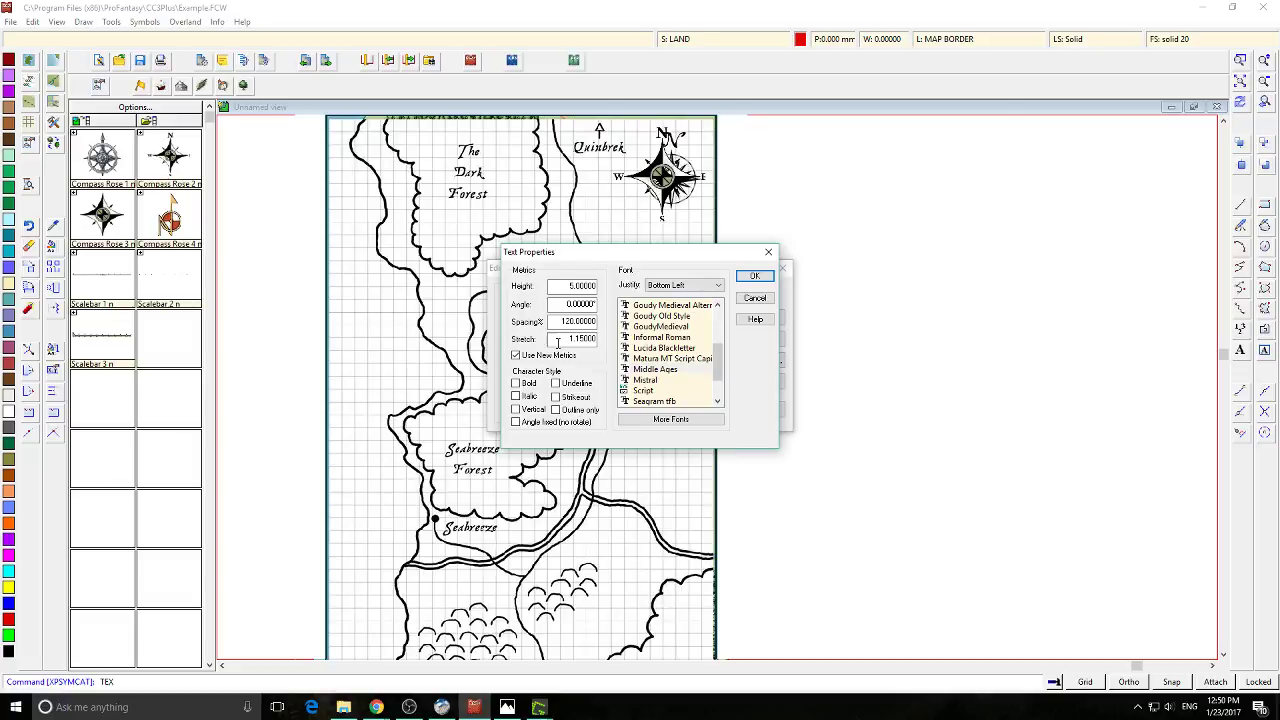
pyautogui.click(754, 276)
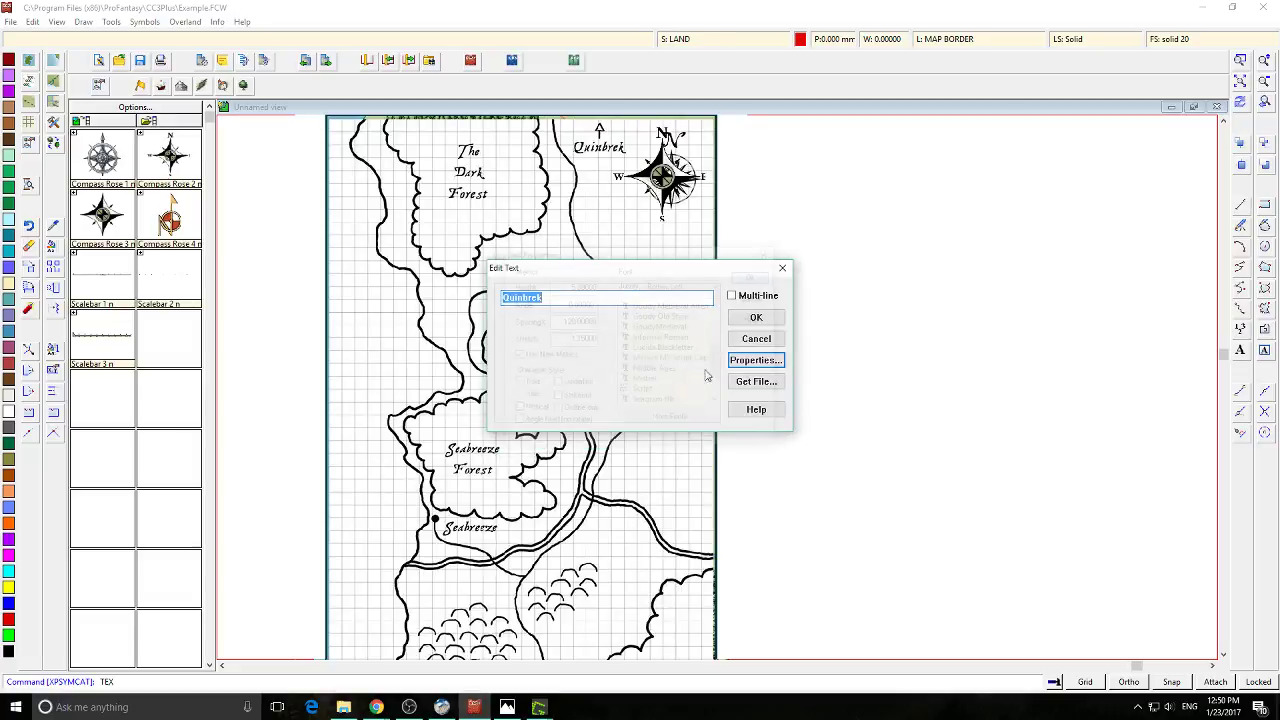
pyautogui.click(757, 318)
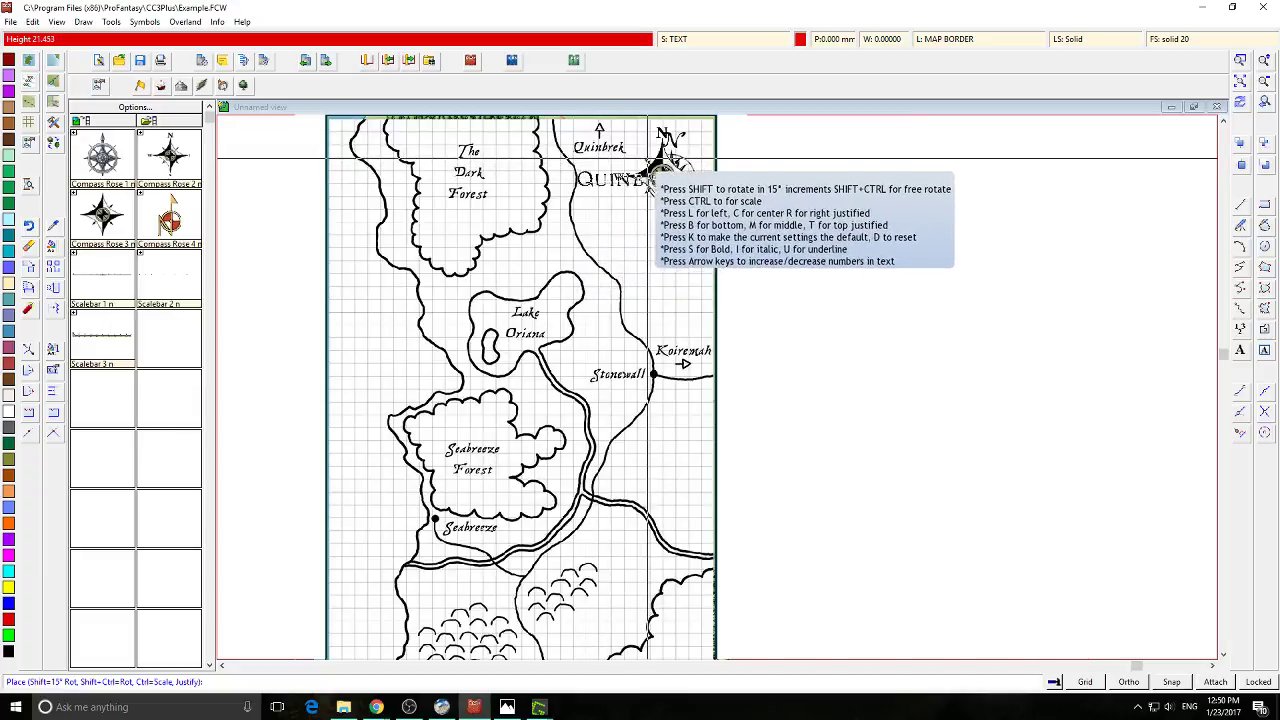
pyautogui.press('ctrl')
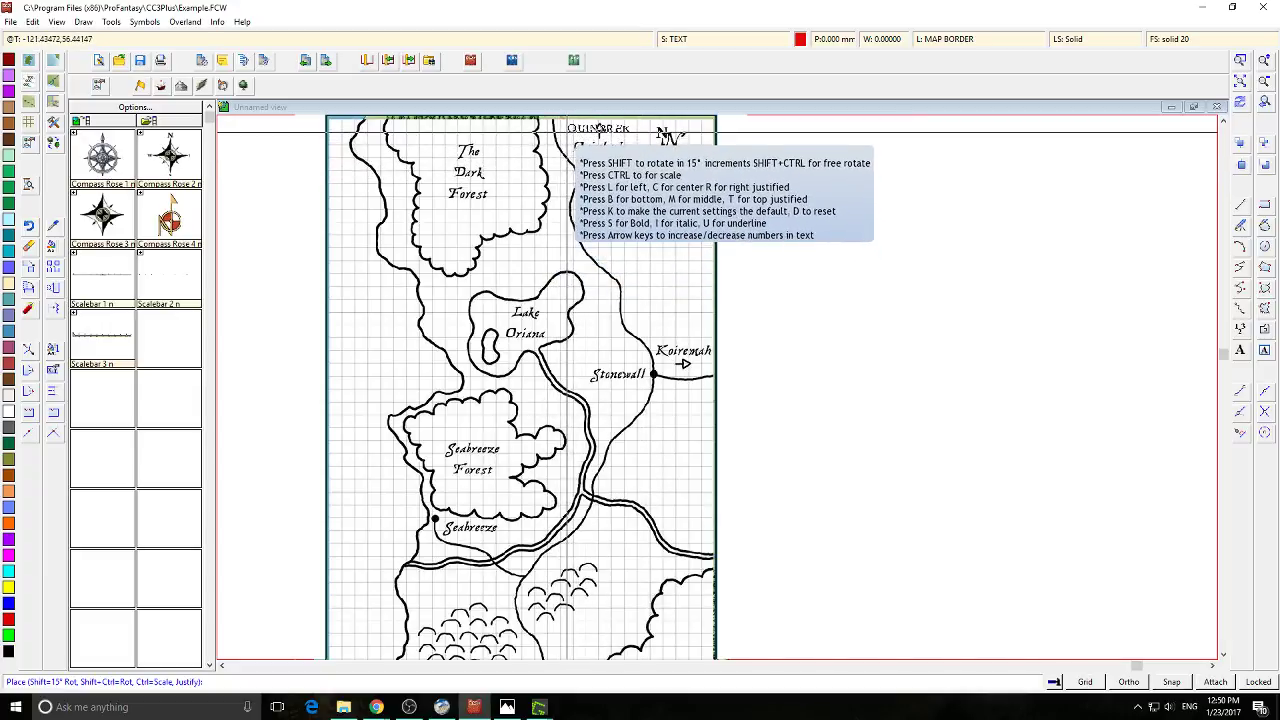
pyautogui.click(561, 132)
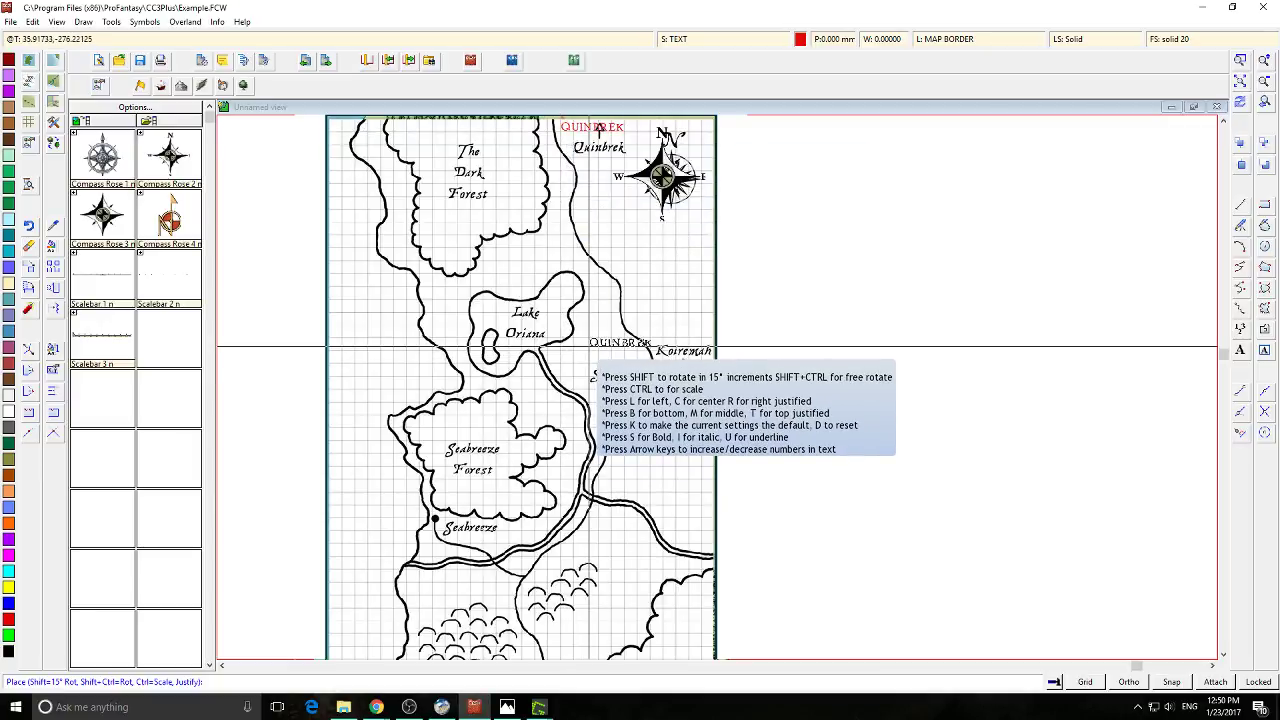
pyautogui.rightClick(421, 297)
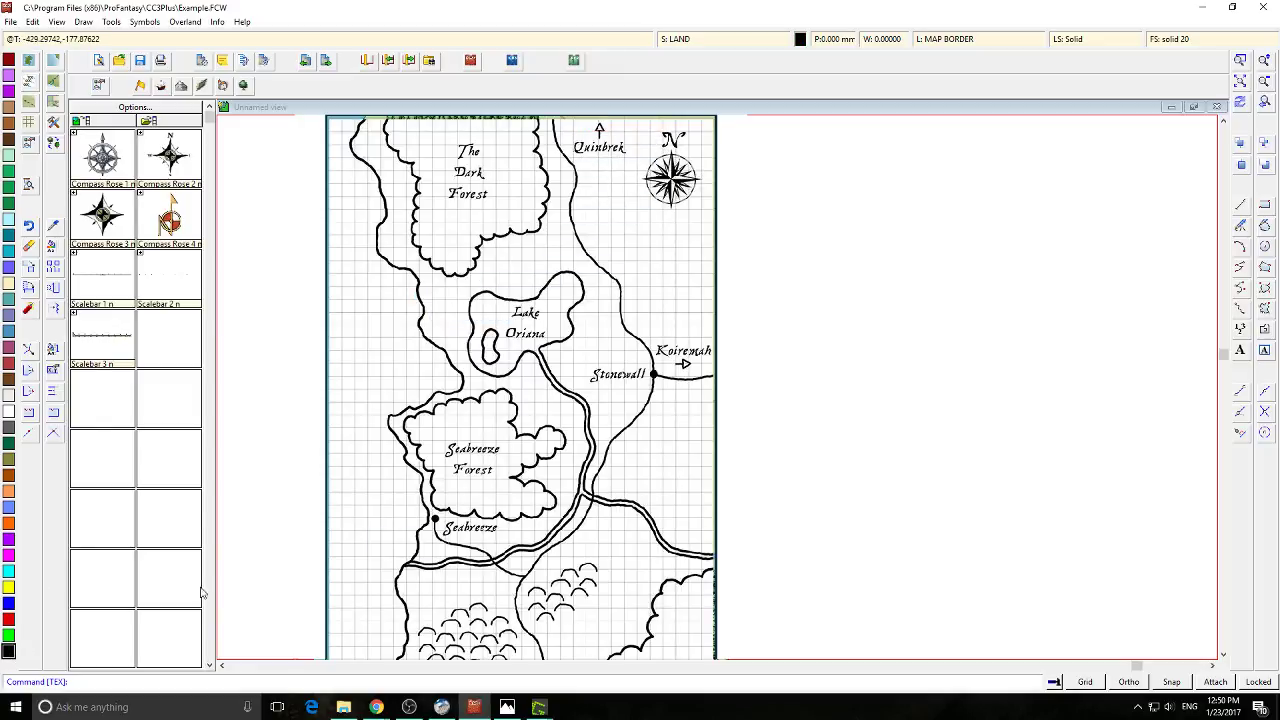
# Place a black Quinbrek text label beside the road exit at the map's northern edge
pyautogui.click(1240, 352)
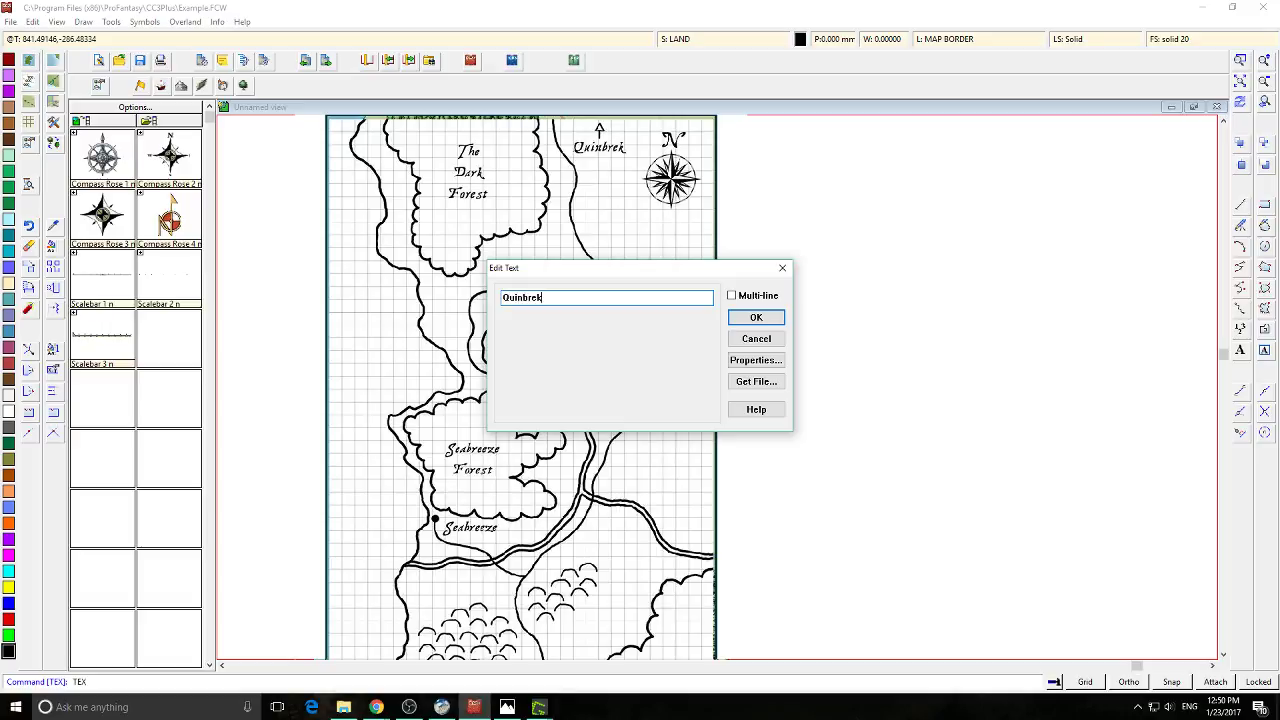
pyautogui.press('Return')
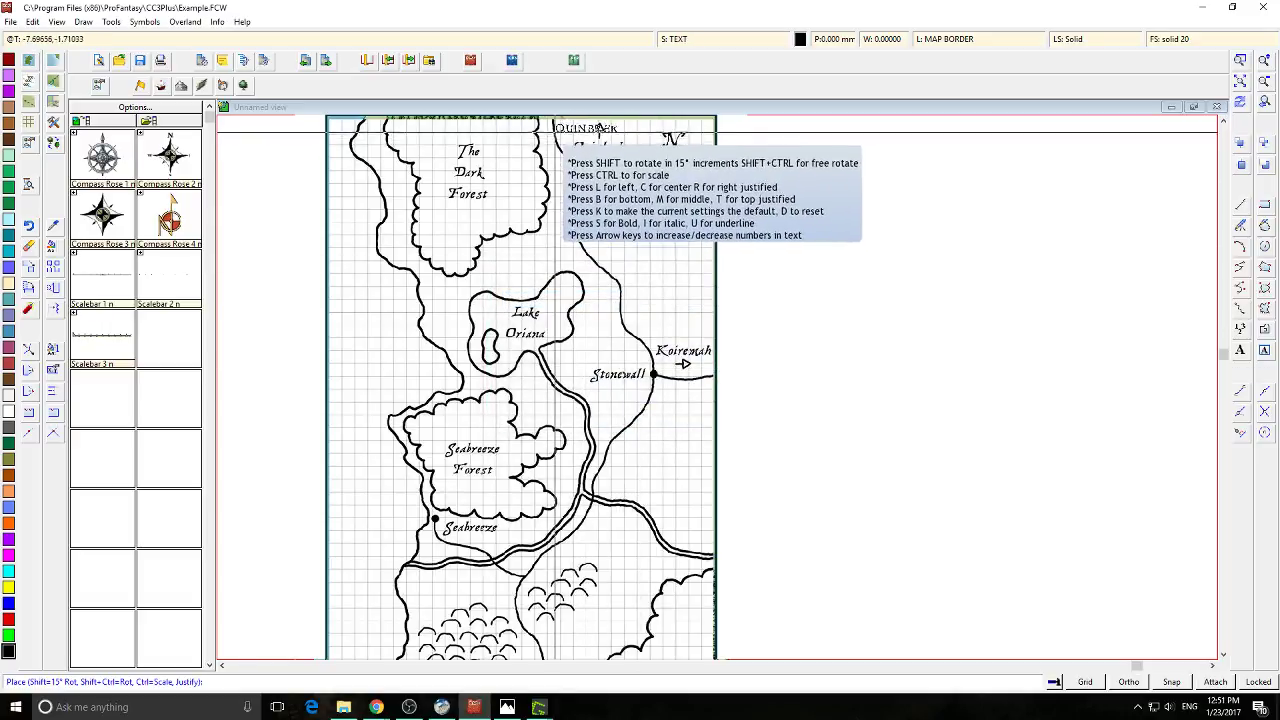
pyautogui.click(573, 147)
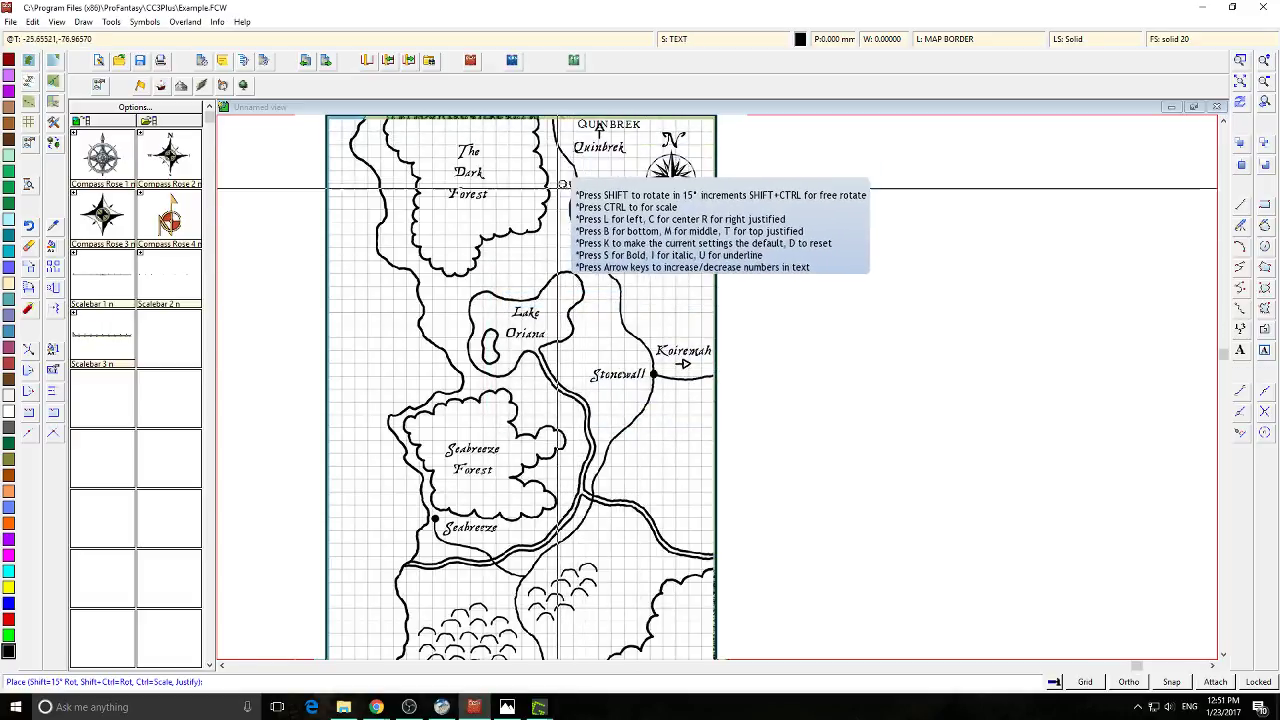
pyautogui.click(1241, 351)
pyautogui.click(732, 296)
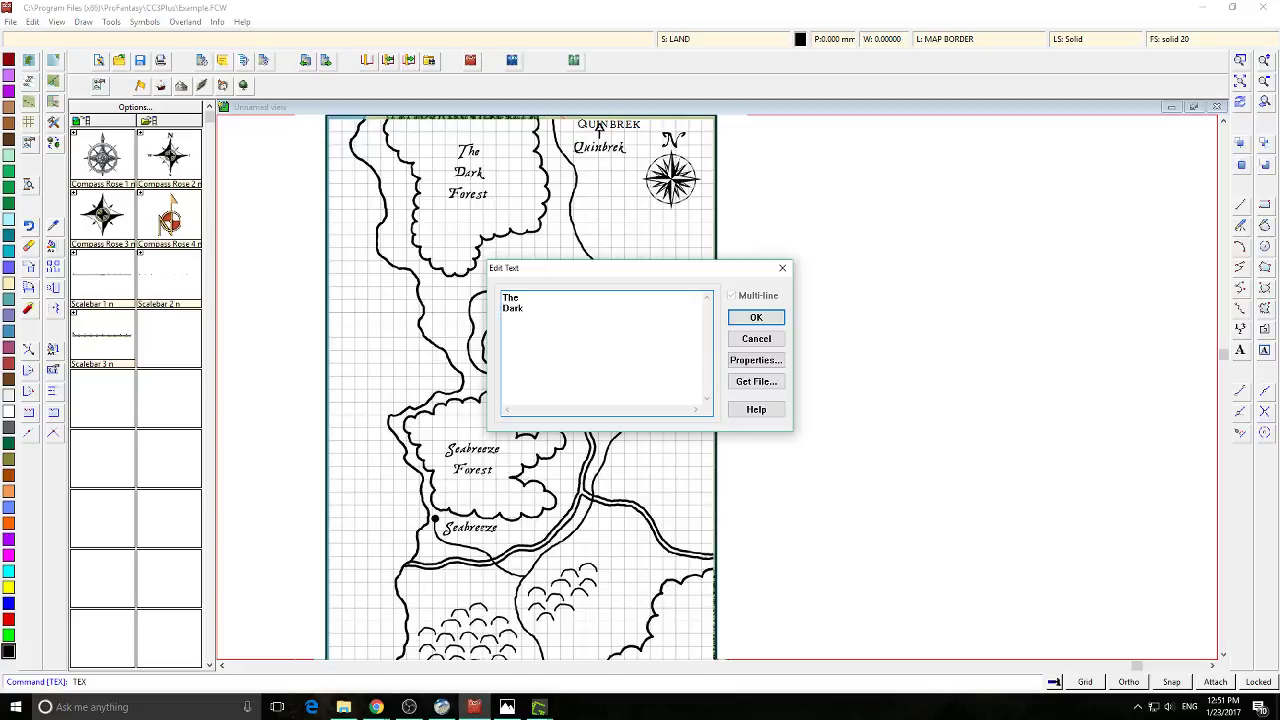
pyautogui.click(756, 318)
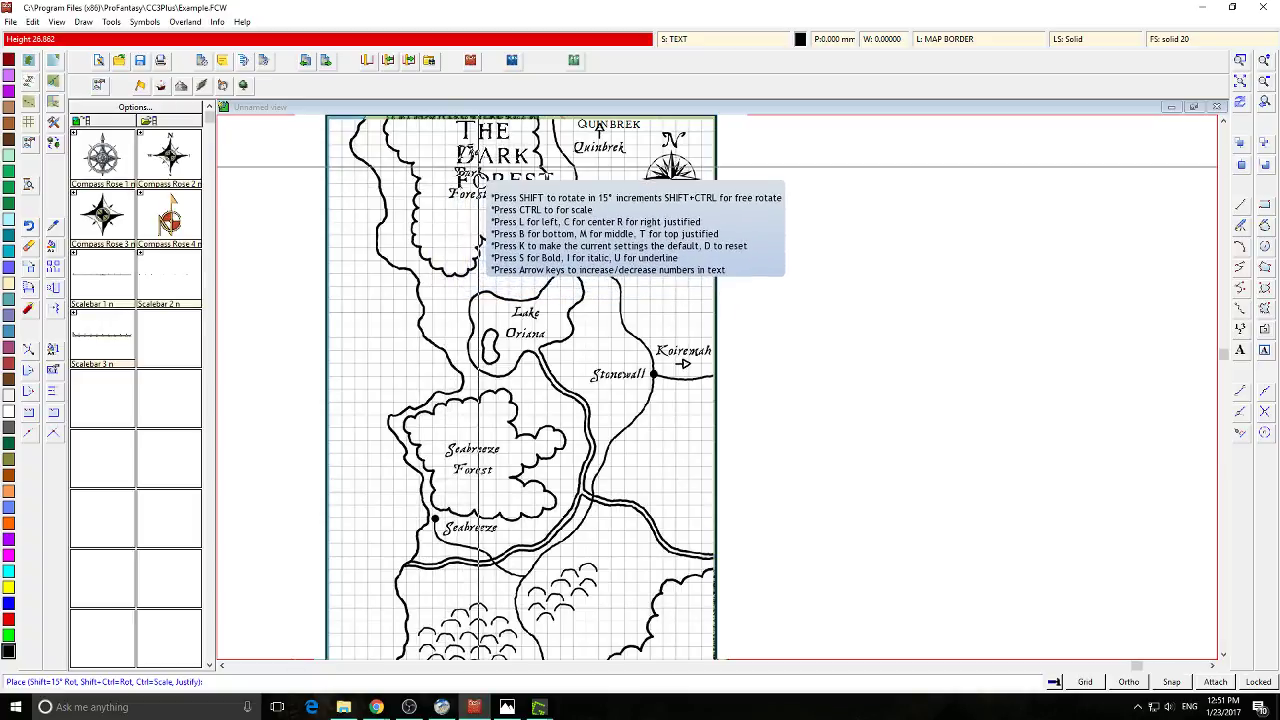
# Start a new text label and set its justification to Bottom Center
pyautogui.click(1240, 352)
pyautogui.click(745, 361)
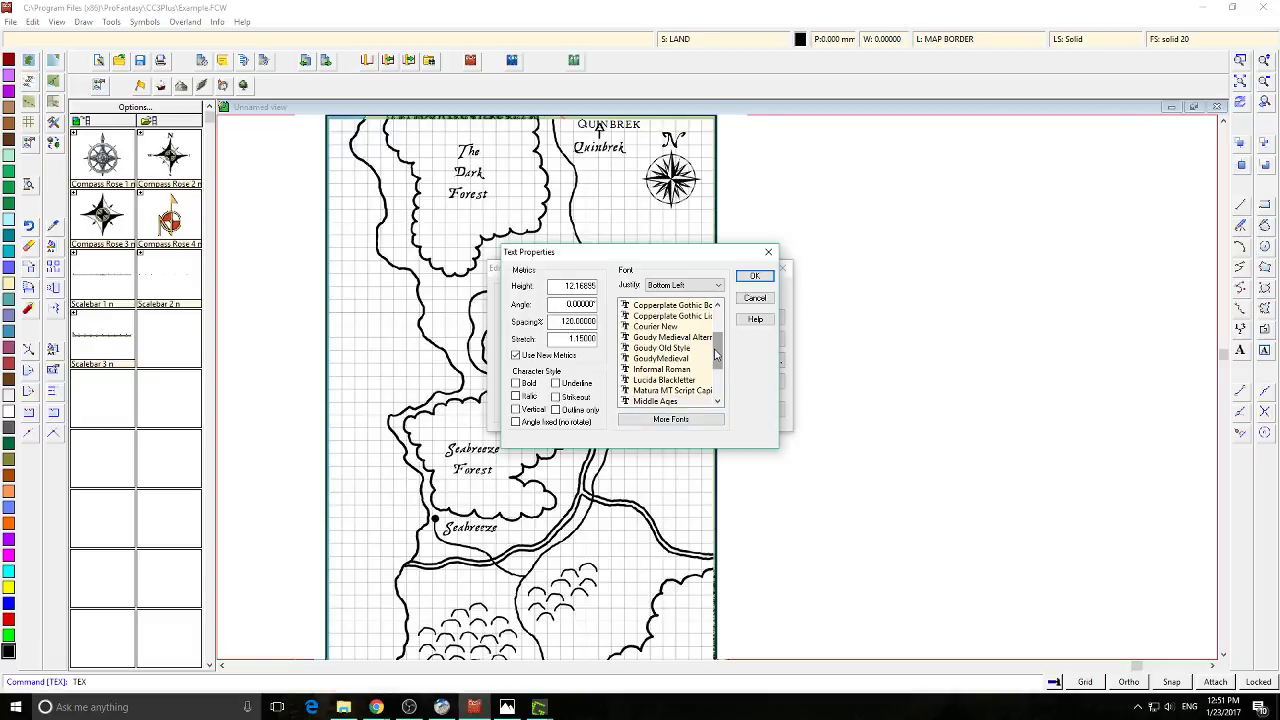
pyautogui.click(690, 288)
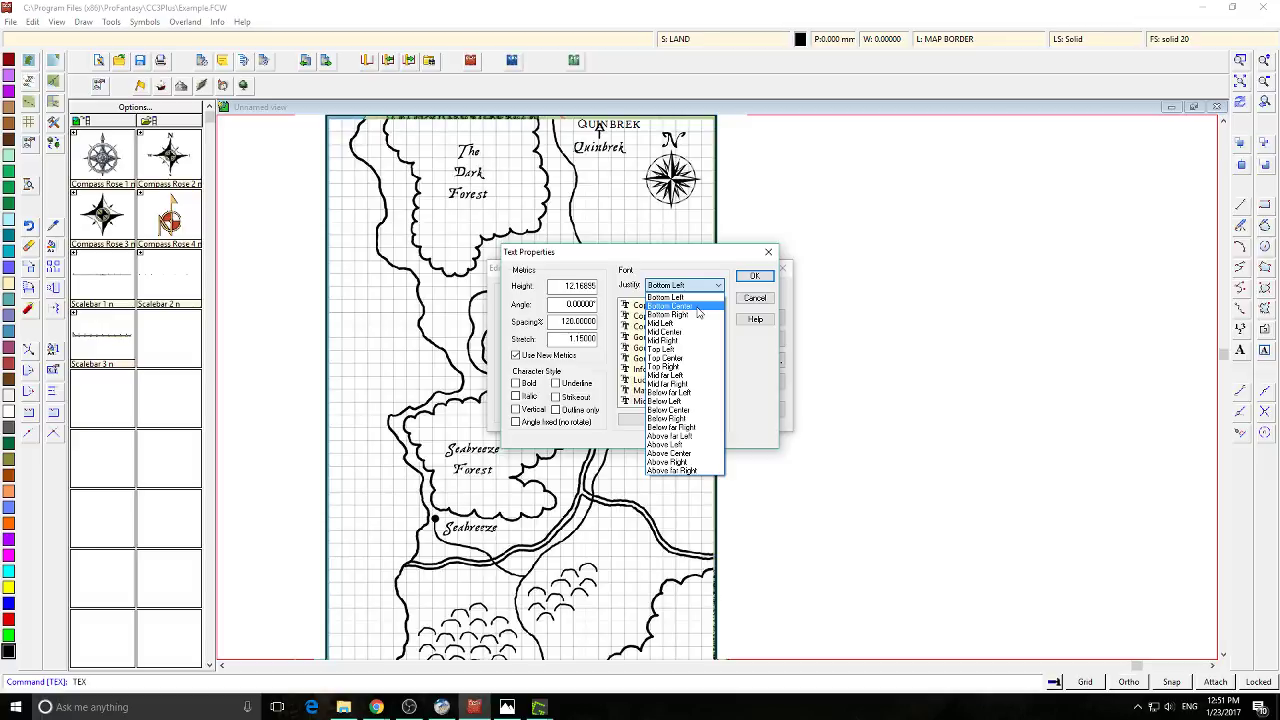
pyautogui.click(698, 307)
pyautogui.click(753, 276)
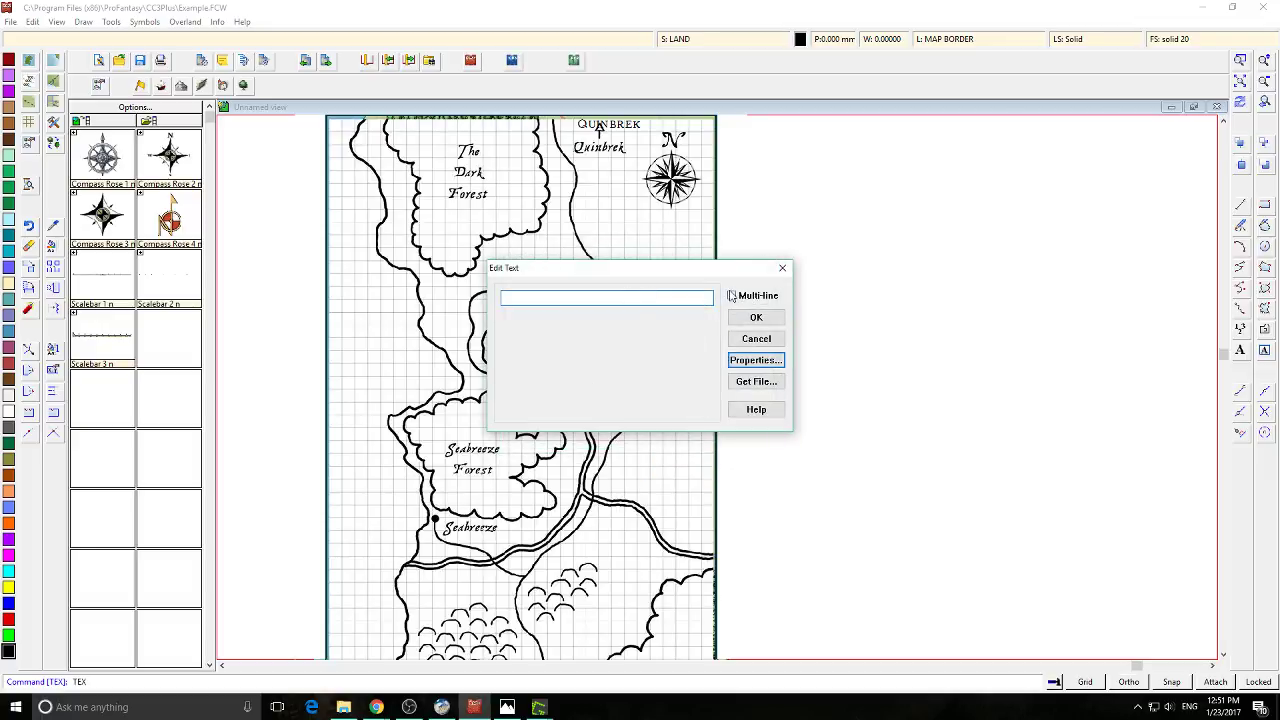
# Place the label The Dark Forest on three centred lines over the northern forest
pyautogui.click(731, 296)
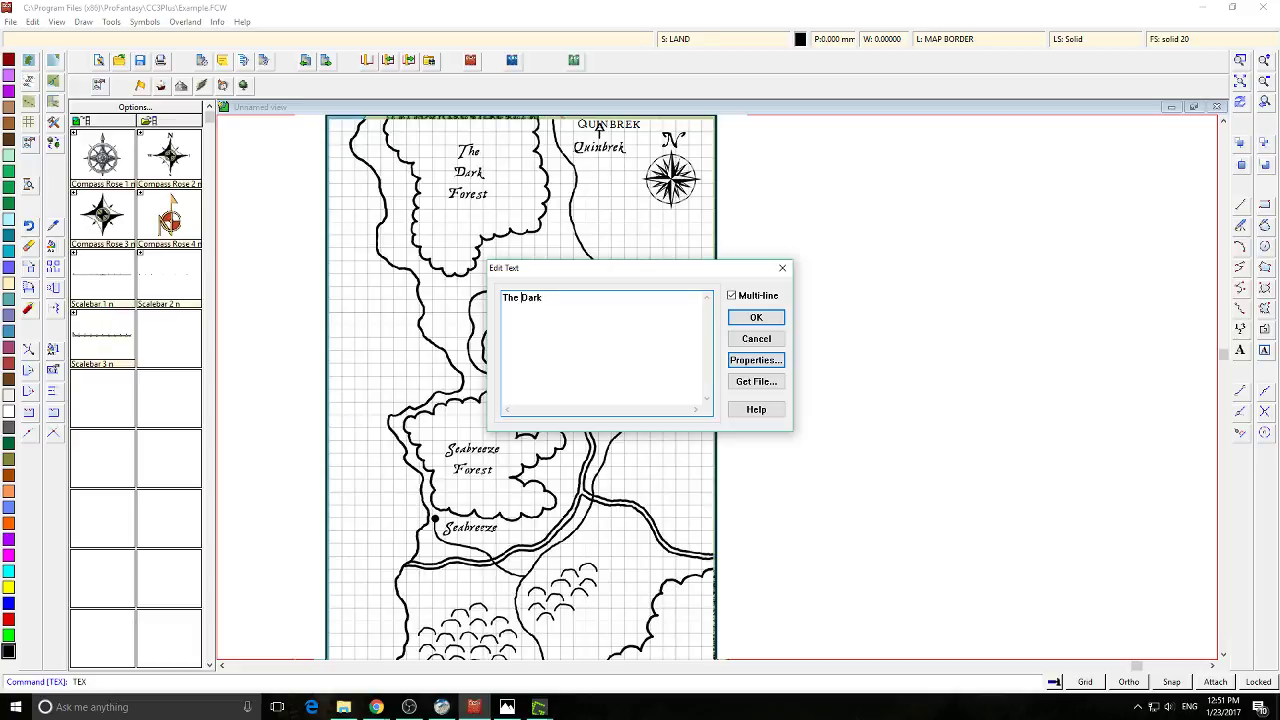
pyautogui.press('Return')
pyautogui.write('Forest')
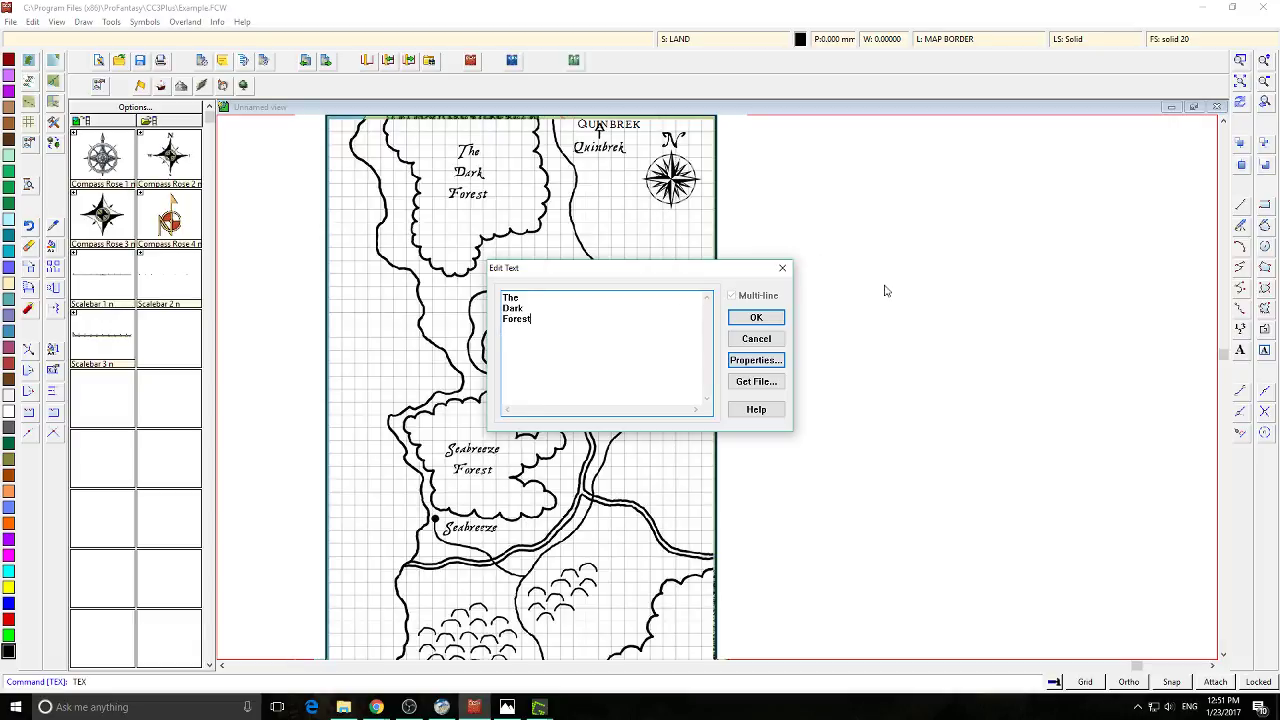
pyautogui.click(756, 317)
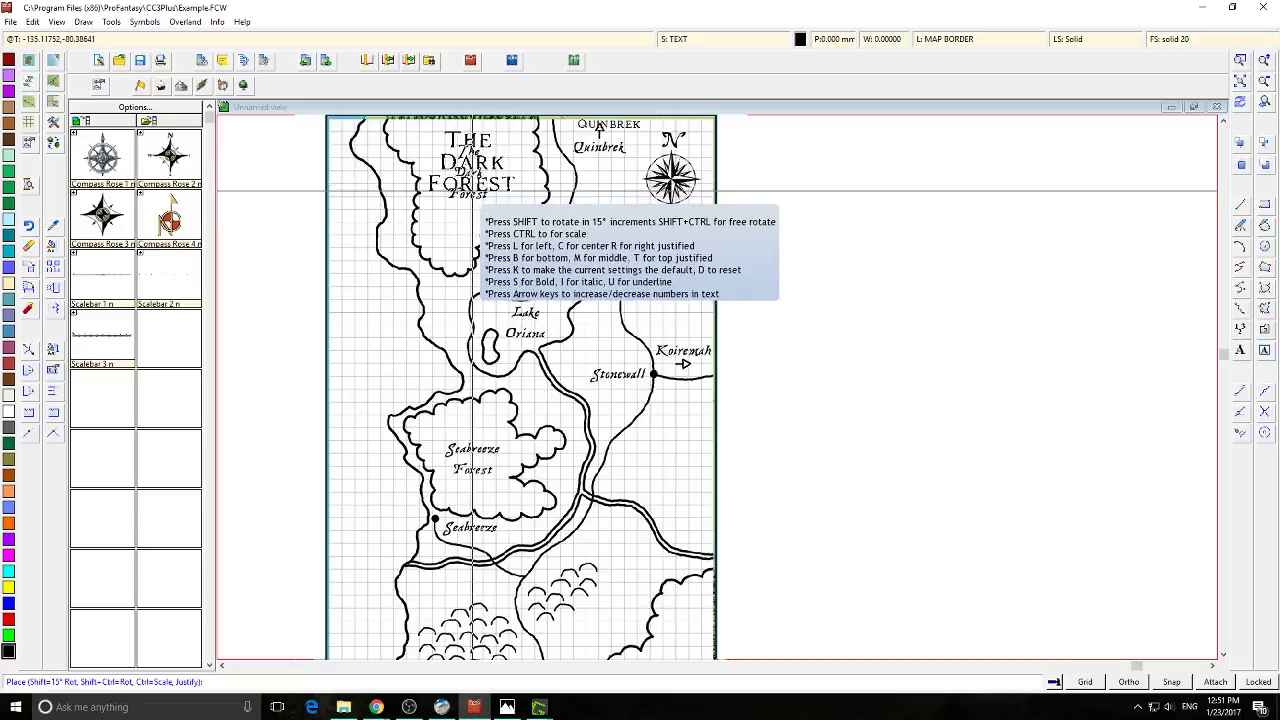
pyautogui.click(472, 190)
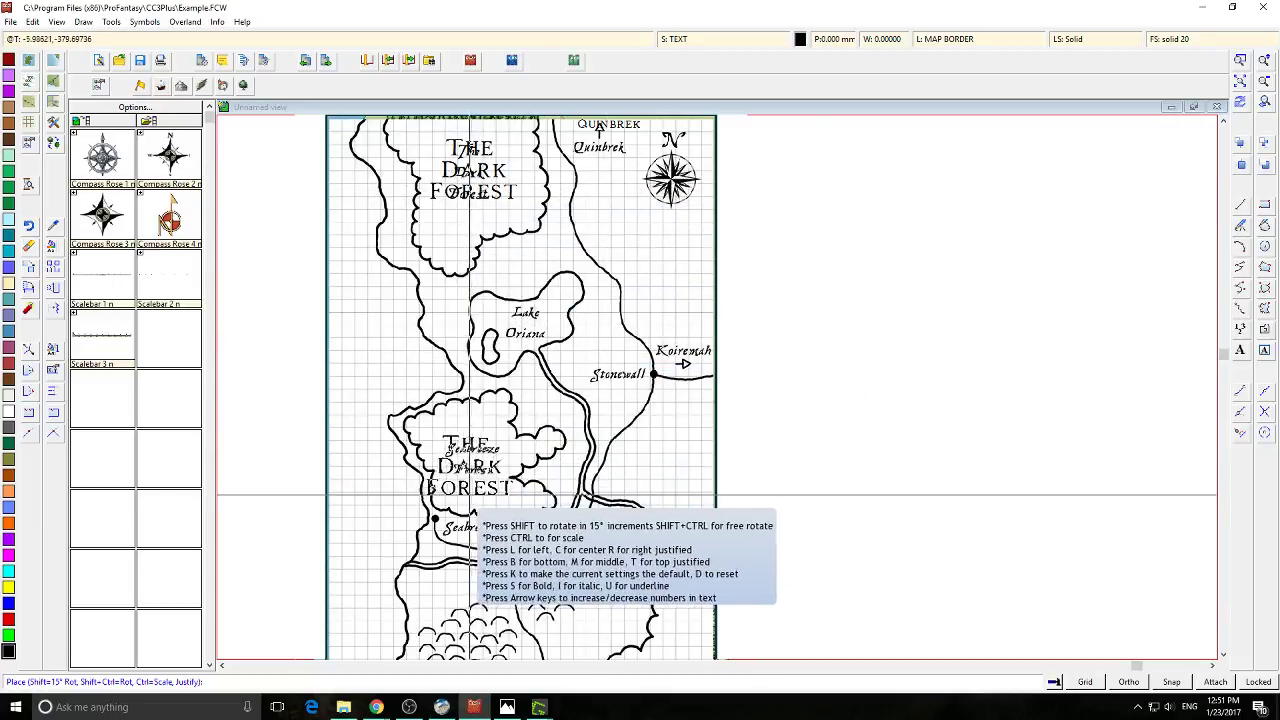
# Create a smaller two-line Seabreeze Forest label and position it over the forest south of Lake Oriana
pyautogui.click(1241, 350)
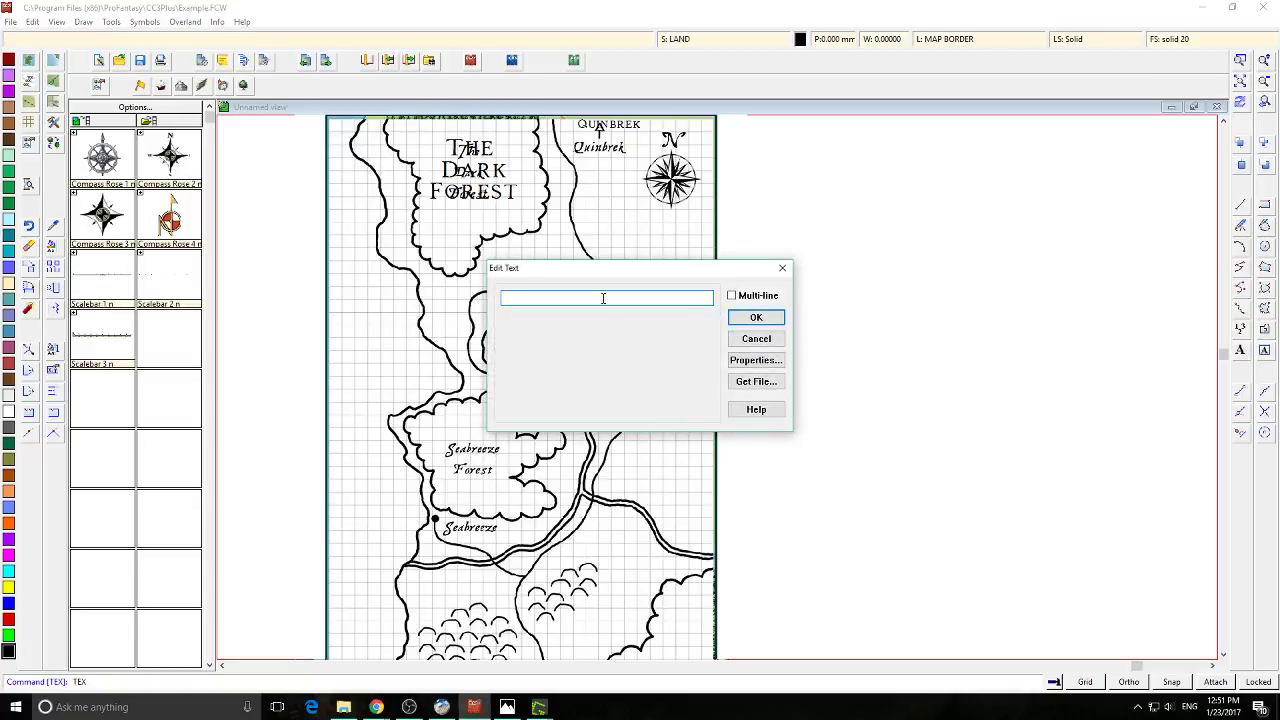
pyautogui.click(732, 296)
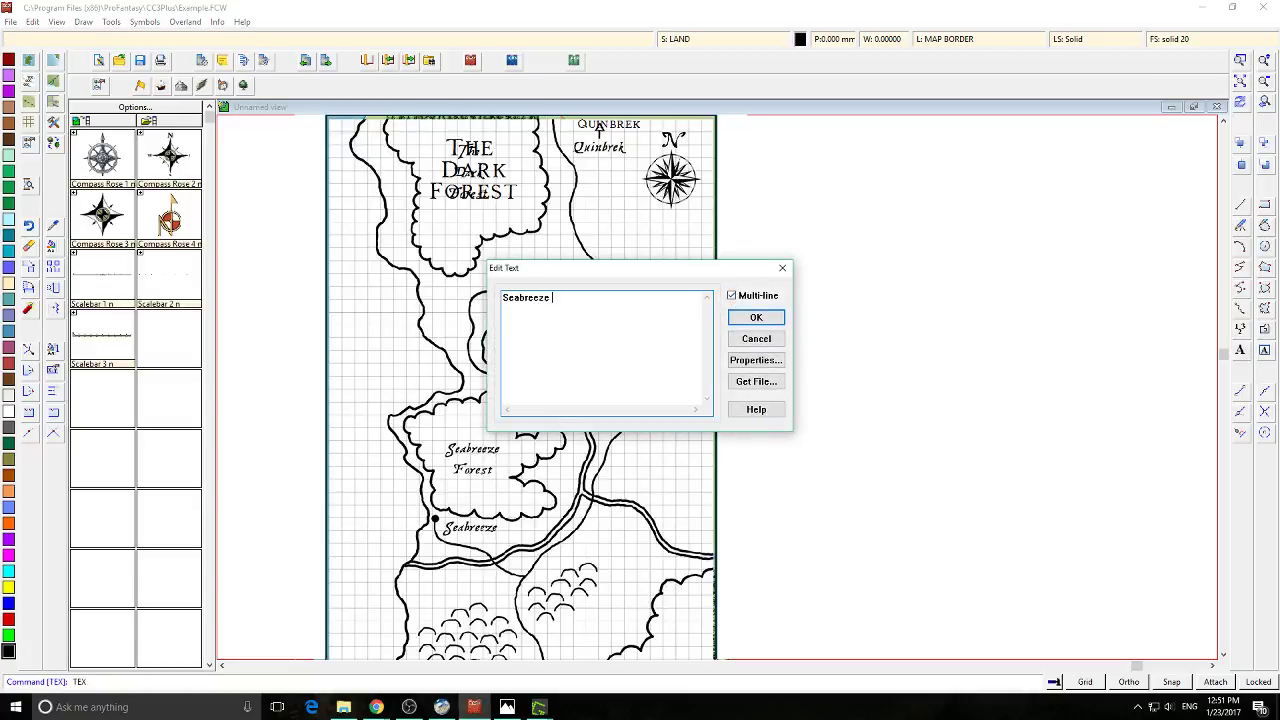
pyautogui.write('Seabreeze')
pyautogui.press('Return')
pyautogui.click(755, 318)
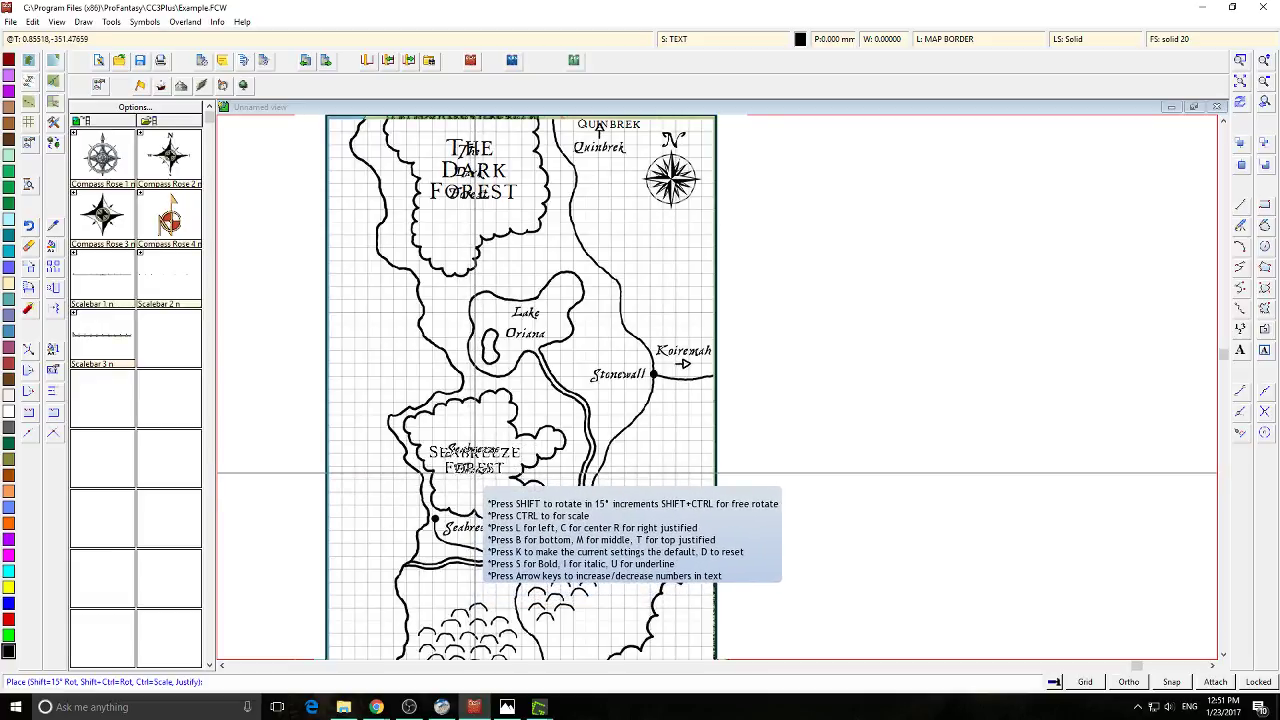
# Create a two-line Viernesh Woods label and place it over the forest in the map's southeastern corner
pyautogui.scroll(-3, 755, 453)
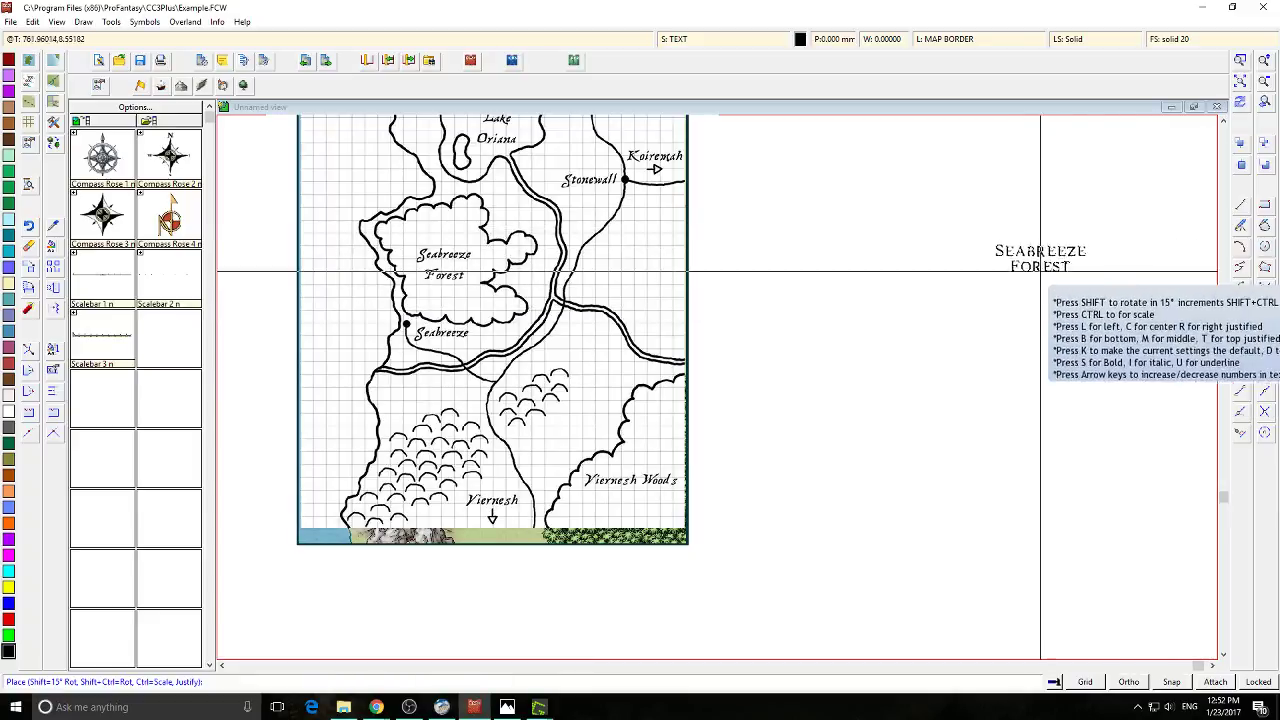
pyautogui.click(1241, 351)
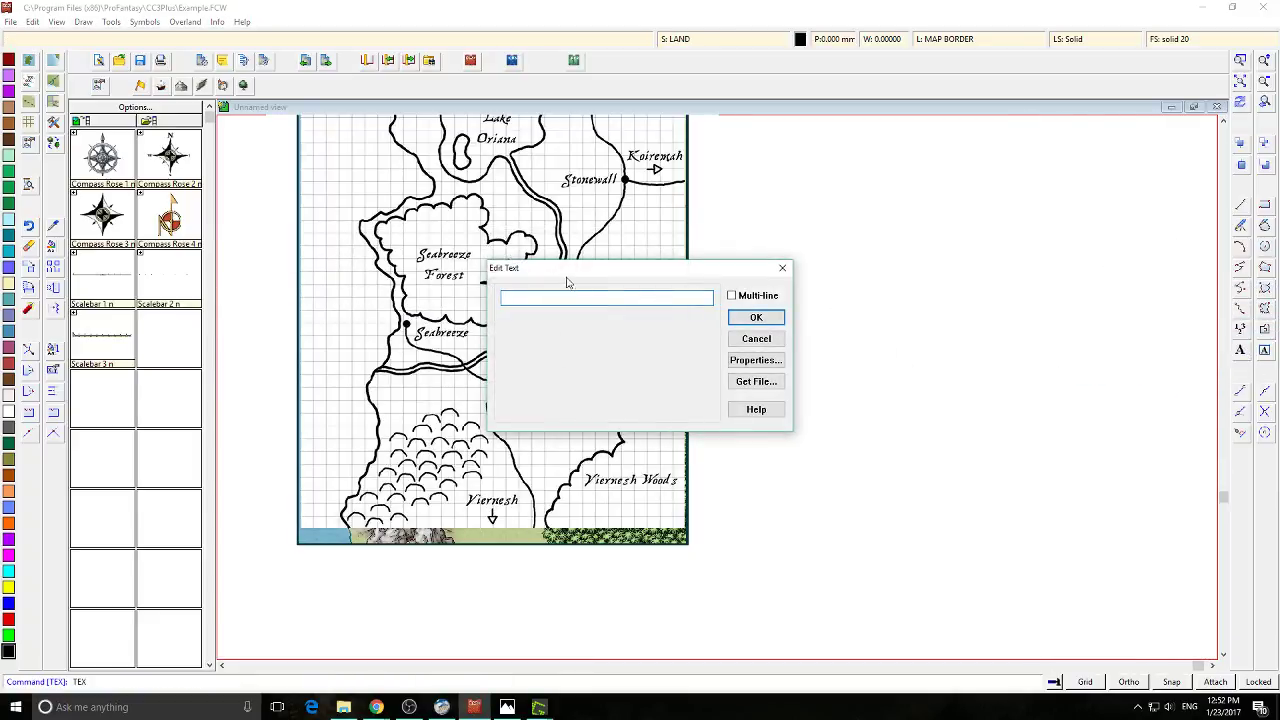
pyautogui.click(757, 295)
pyautogui.click(757, 296)
pyautogui.click(757, 296)
pyautogui.click(626, 300)
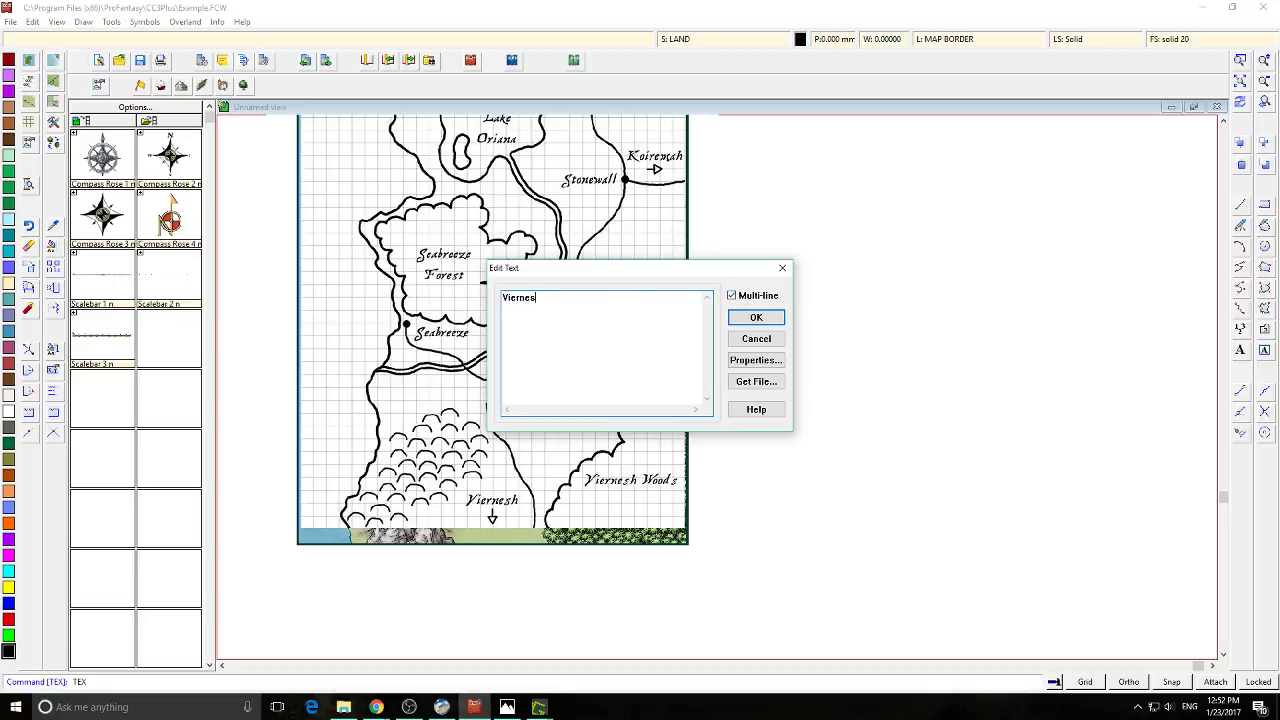
pyautogui.write('Viernesh')
pyautogui.press('Return')
pyautogui.write('Woods')
pyautogui.click(752, 317)
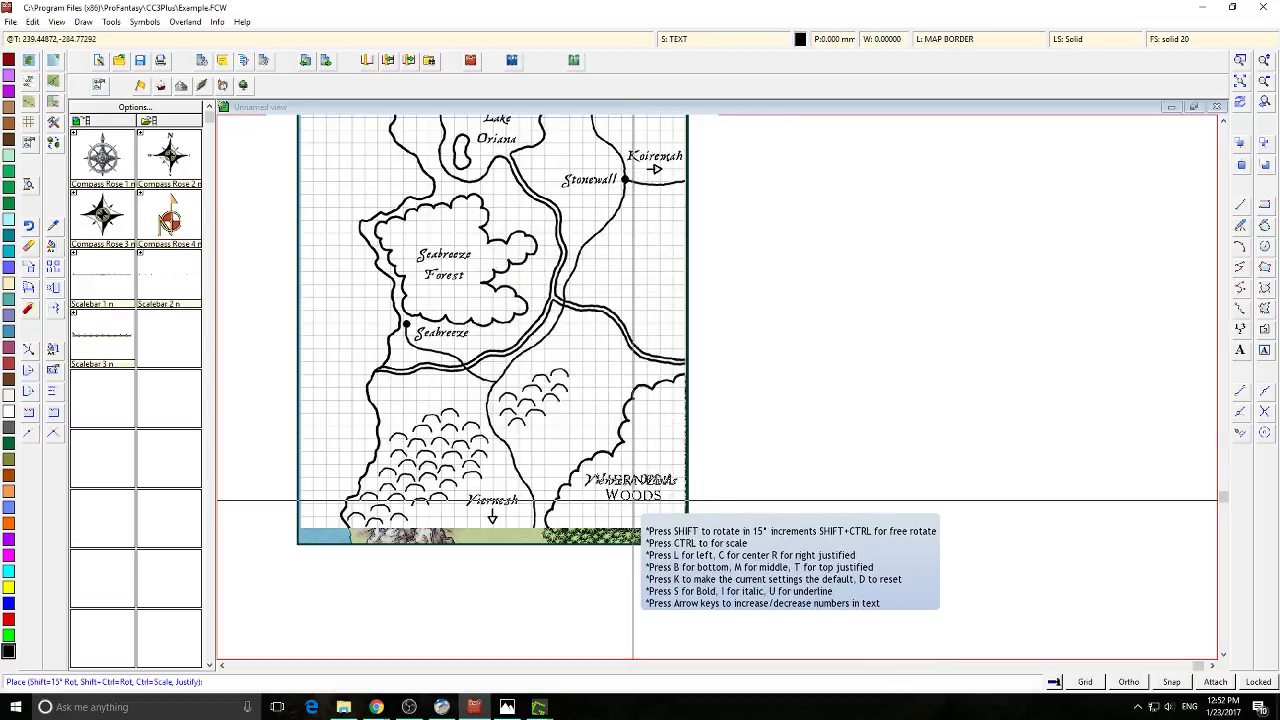
pyautogui.click(633, 500)
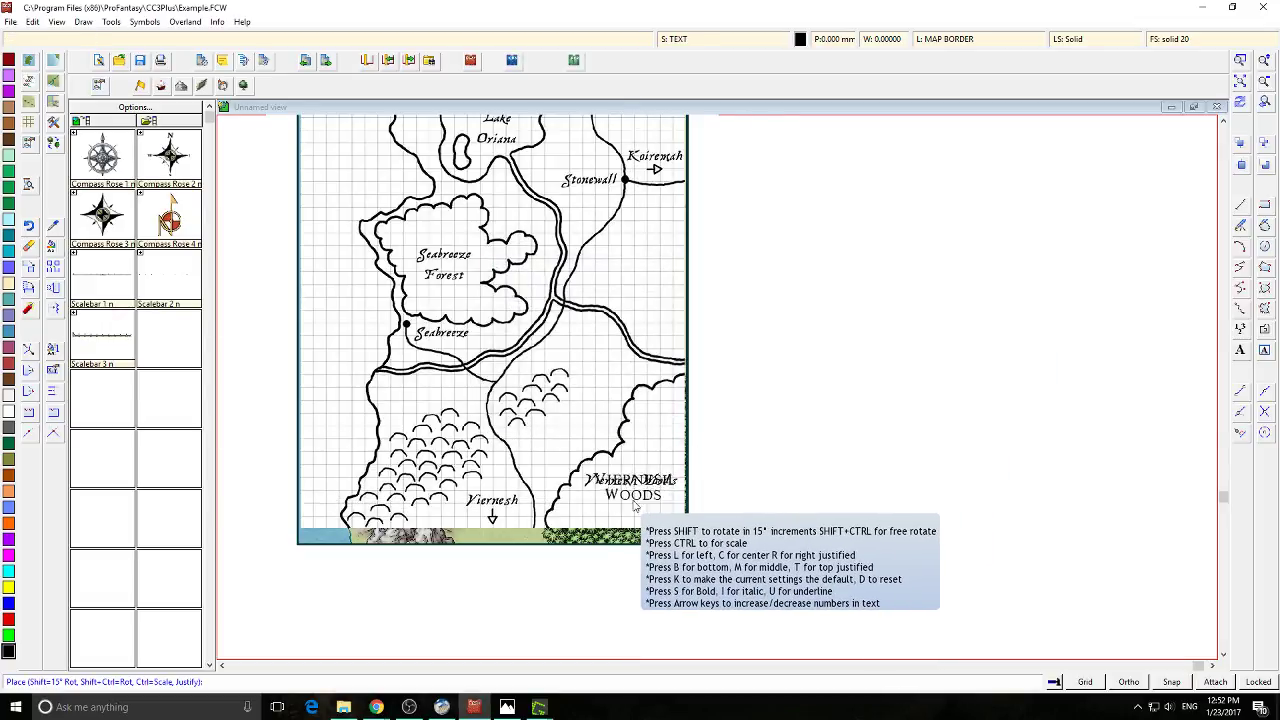
# Place a single-line Viernesh label beside the road exit at the map's southern edge
pyautogui.click(1240, 351)
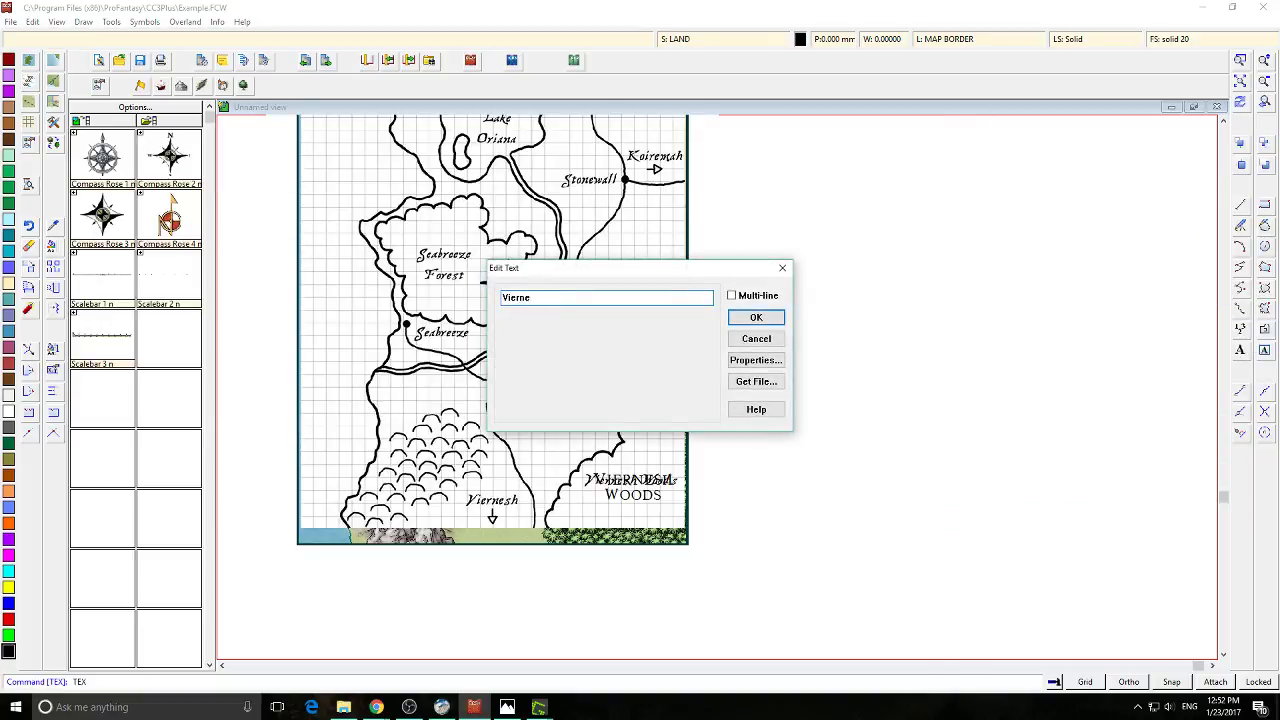
pyautogui.write('Vierne')
pyautogui.press('BackSpace')
pyautogui.write('esh')
pyautogui.click(756, 317)
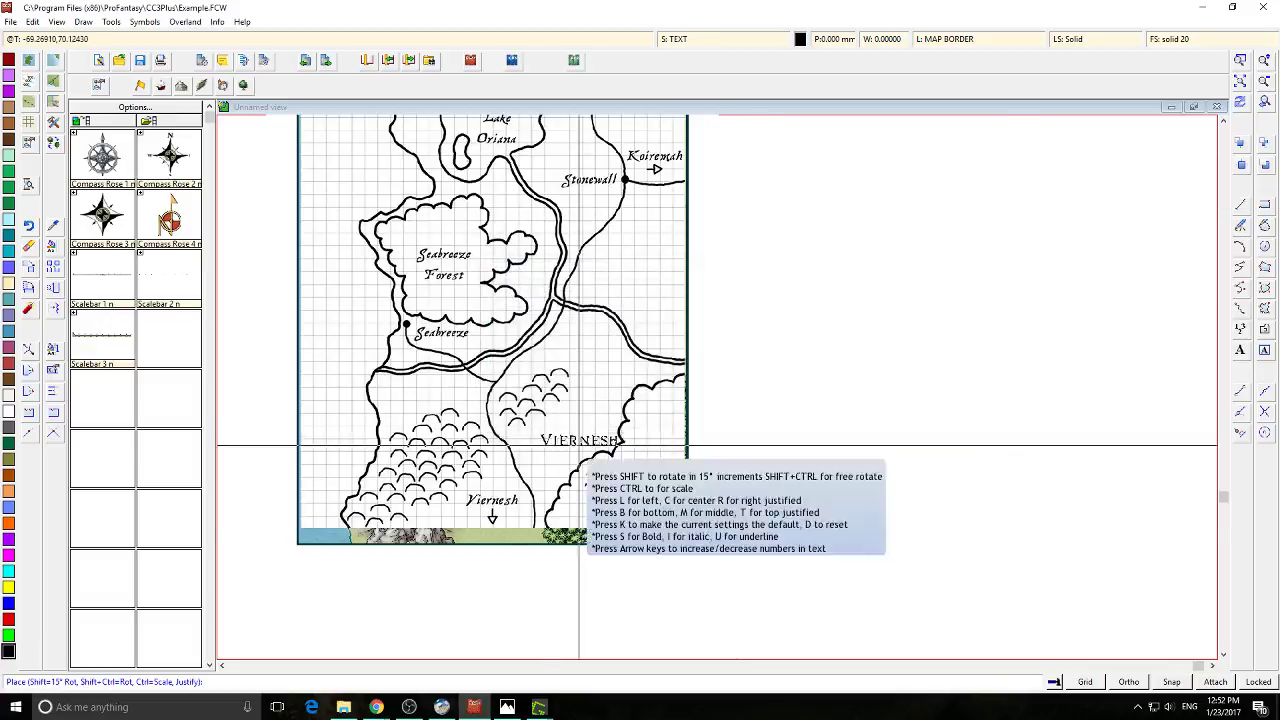
pyautogui.click(488, 520)
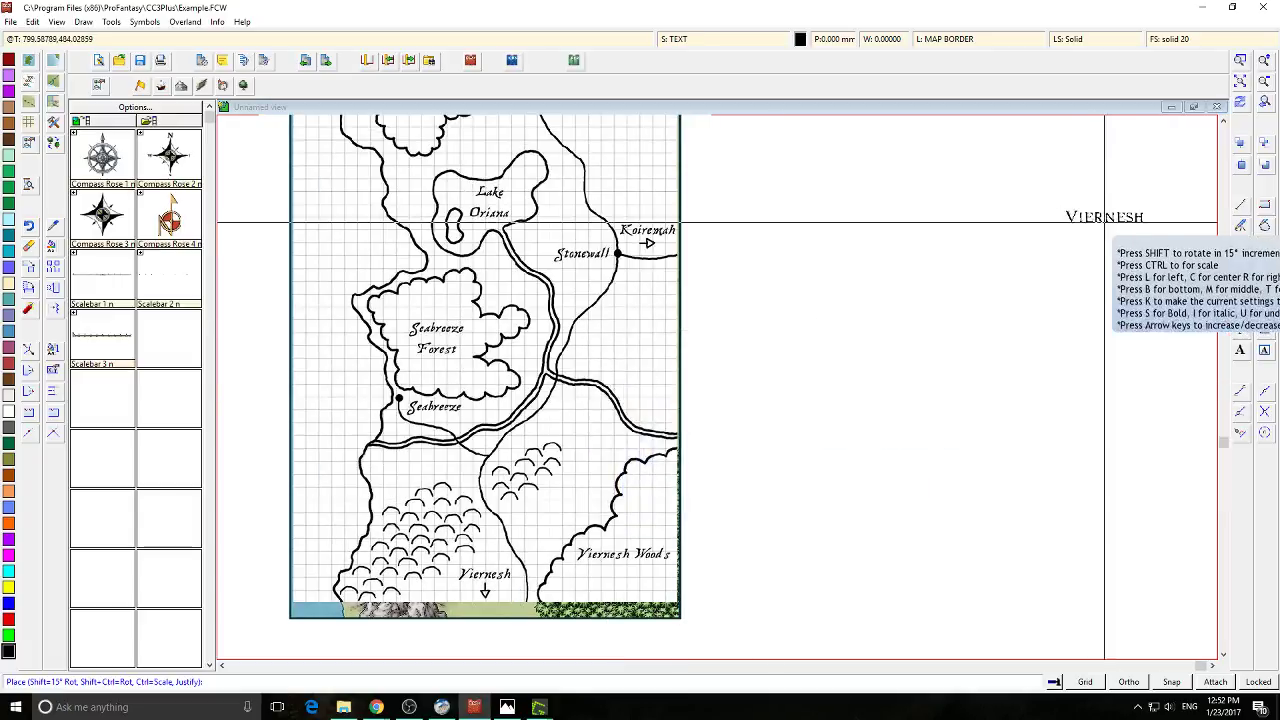
# Create a smaller Seabreeze label and, with the TRACE sheet hidden, place it just east of the coastal town
pyautogui.click(1240, 350)
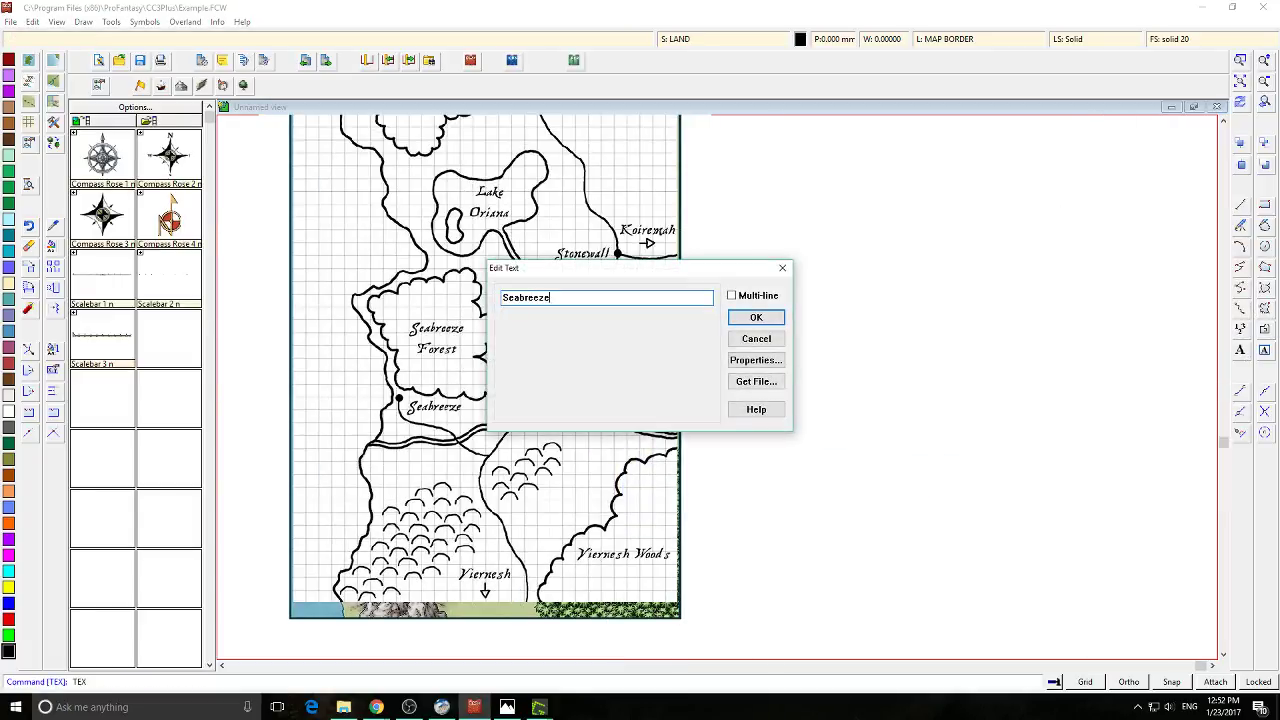
pyautogui.click(754, 316)
pyautogui.press('ctrl')
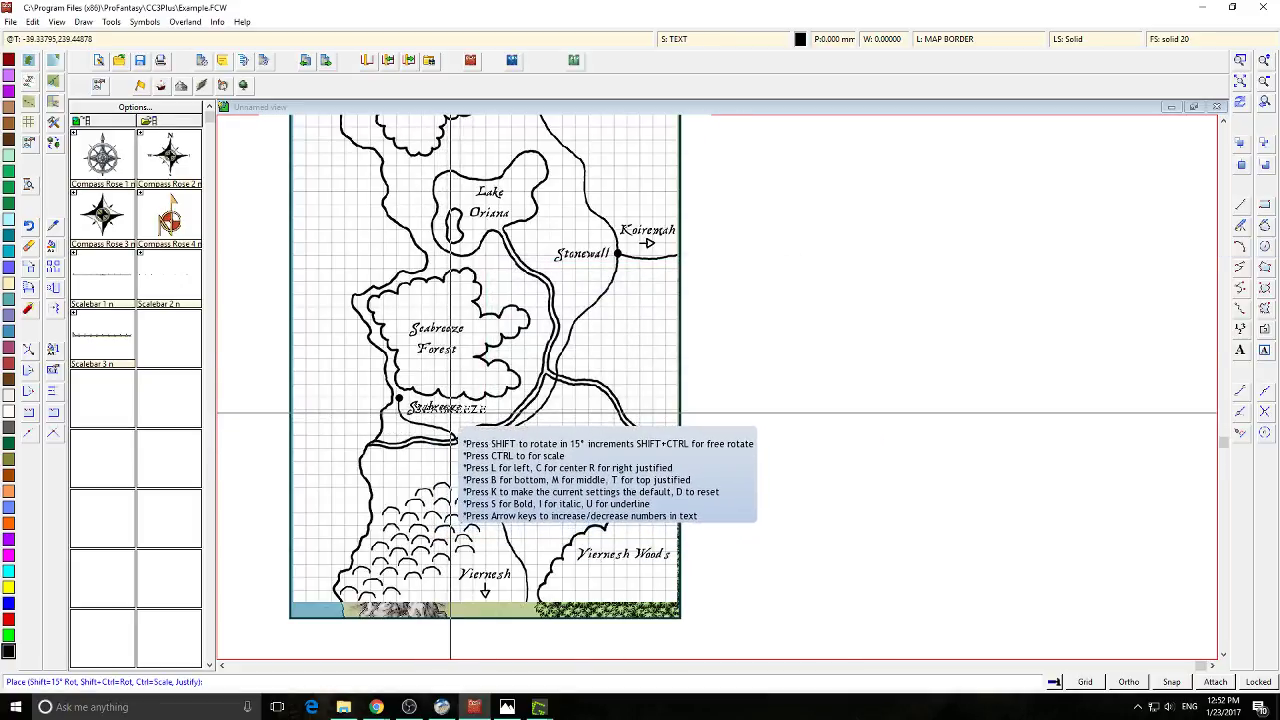
pyautogui.click(455, 413)
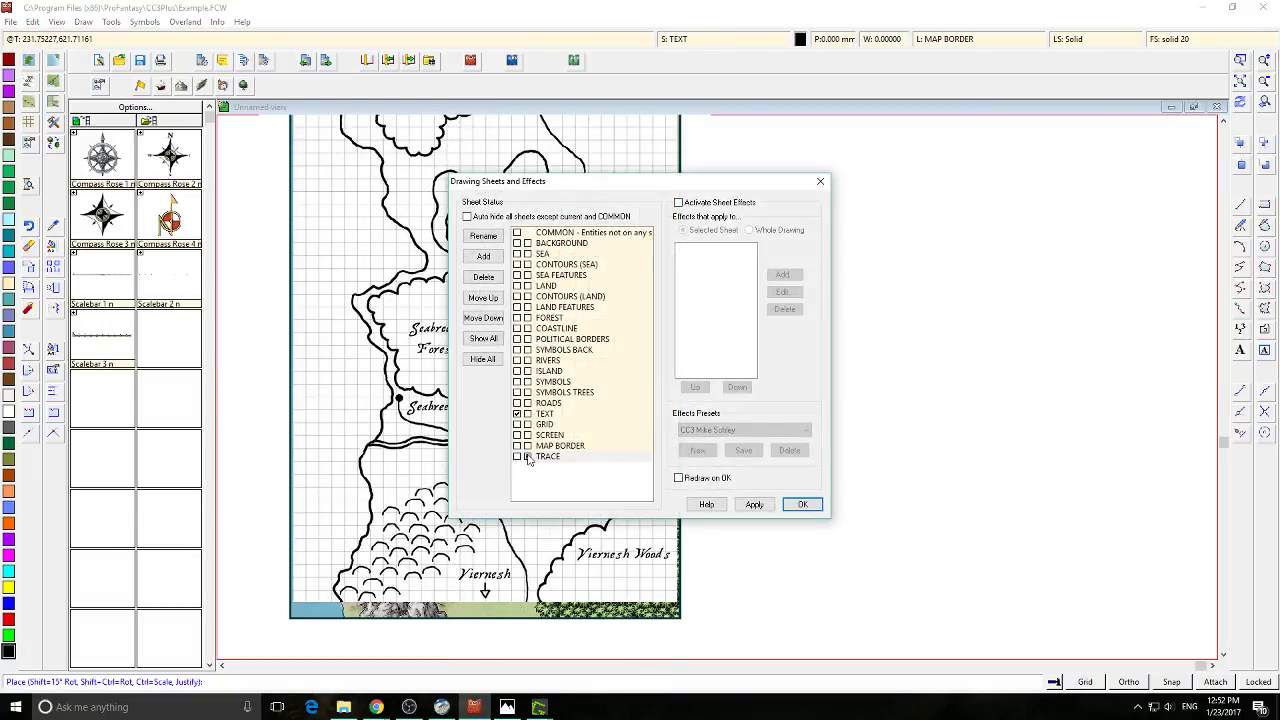
pyautogui.click(754, 504)
pyautogui.click(802, 504)
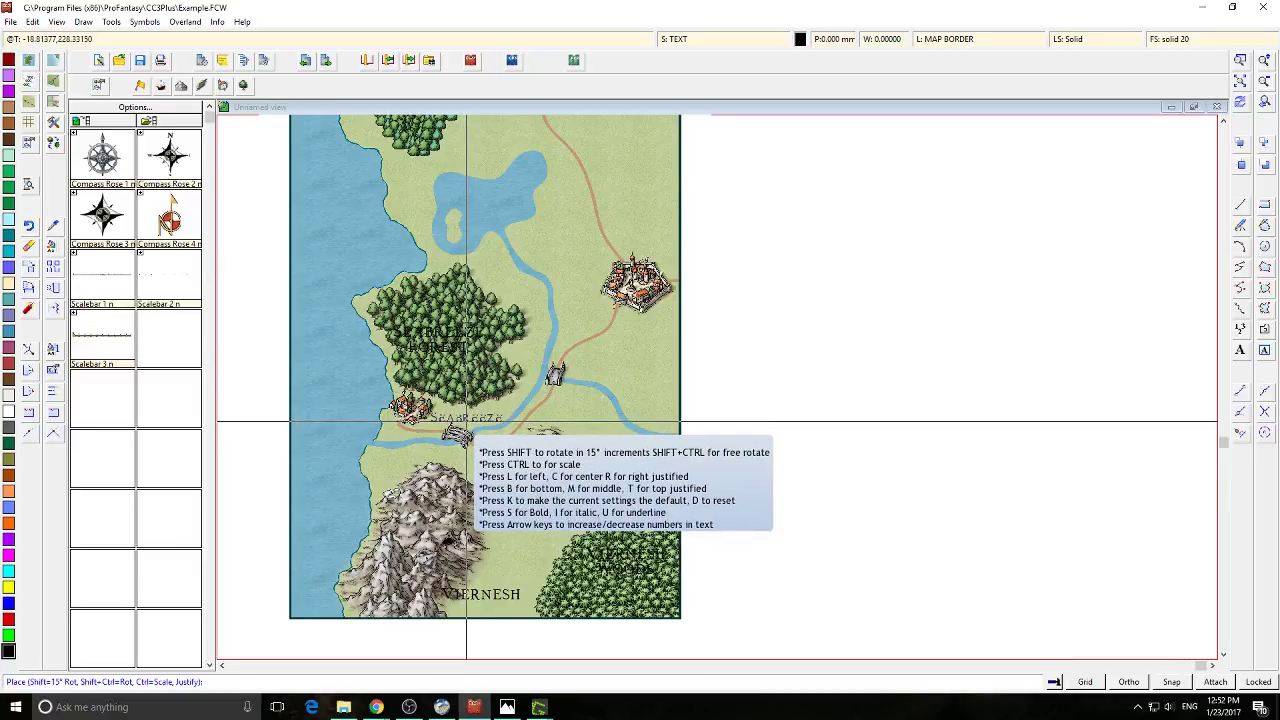
pyautogui.click(465, 421)
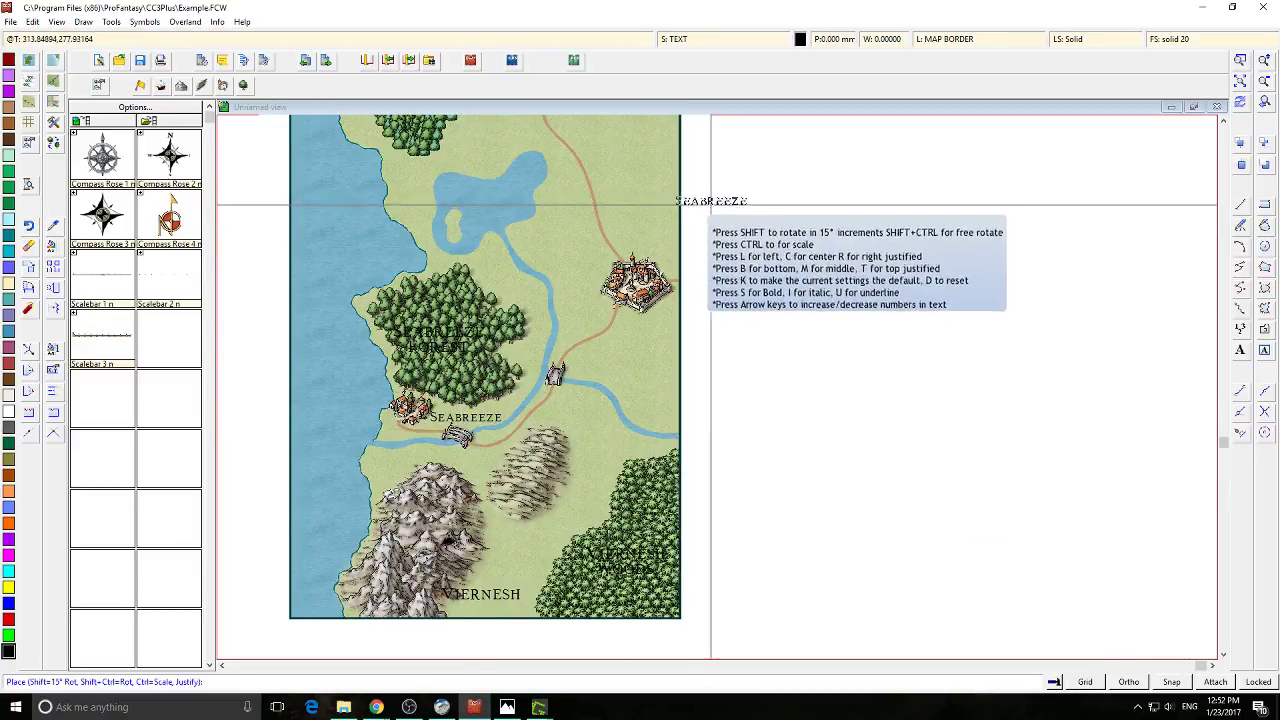
# Unhide the TRACE sheet and create a single-line Stonewall text label
pyautogui.click(745, 43)
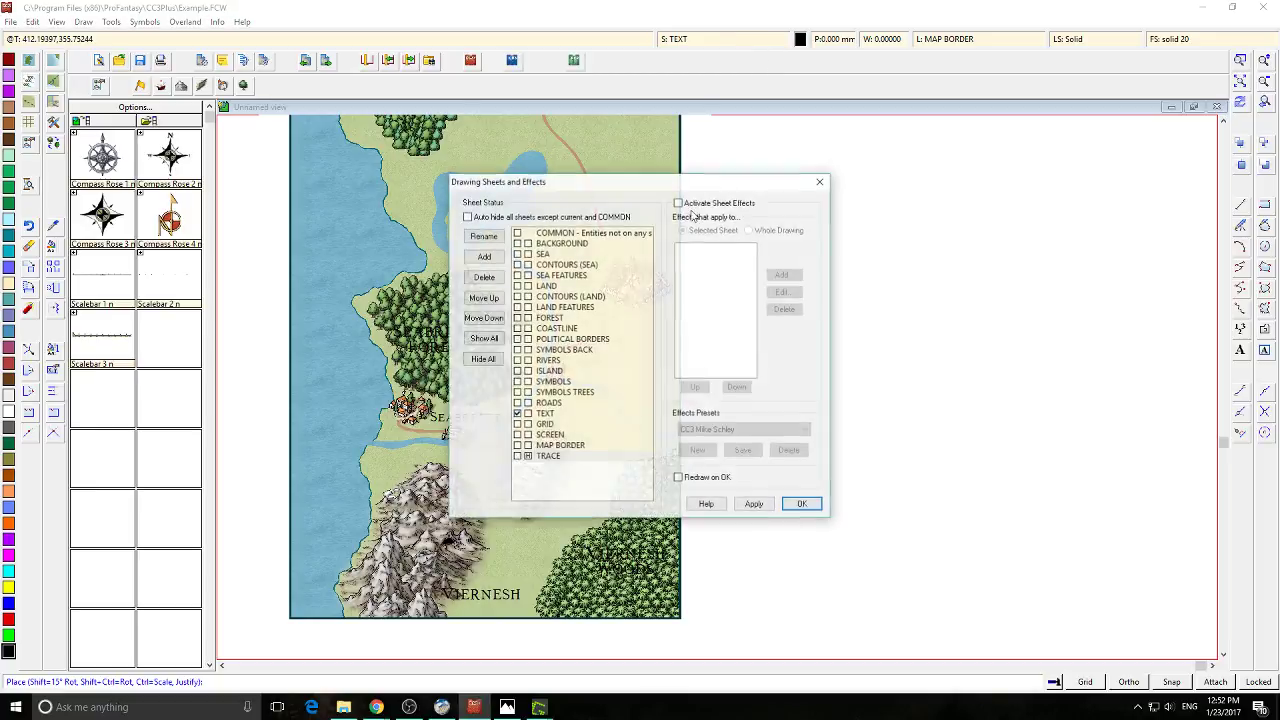
pyautogui.click(754, 504)
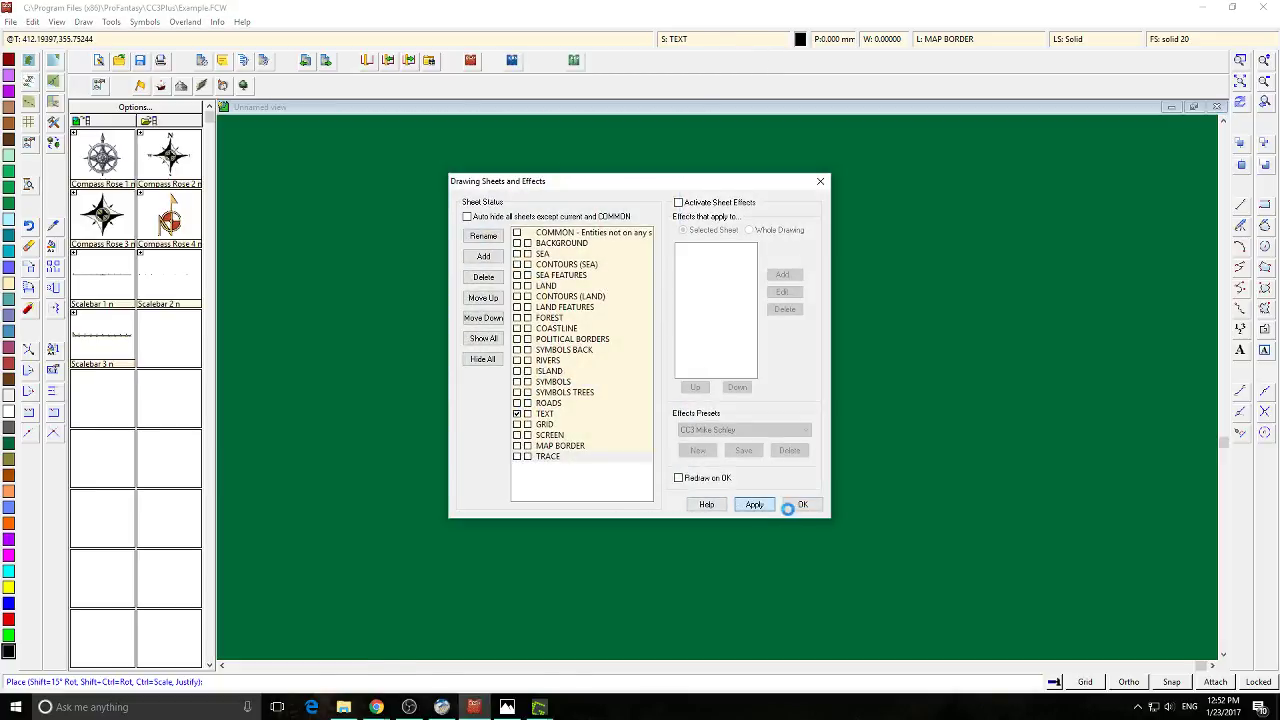
pyautogui.click(802, 504)
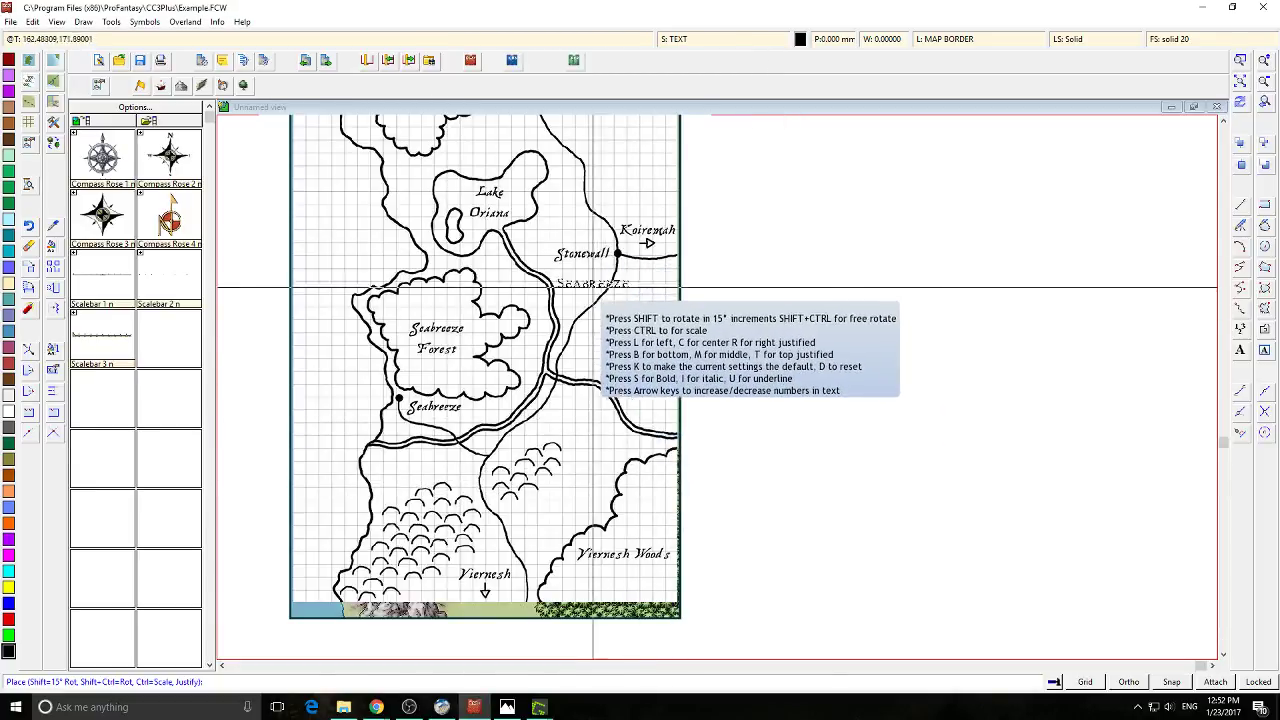
pyautogui.click(1241, 349)
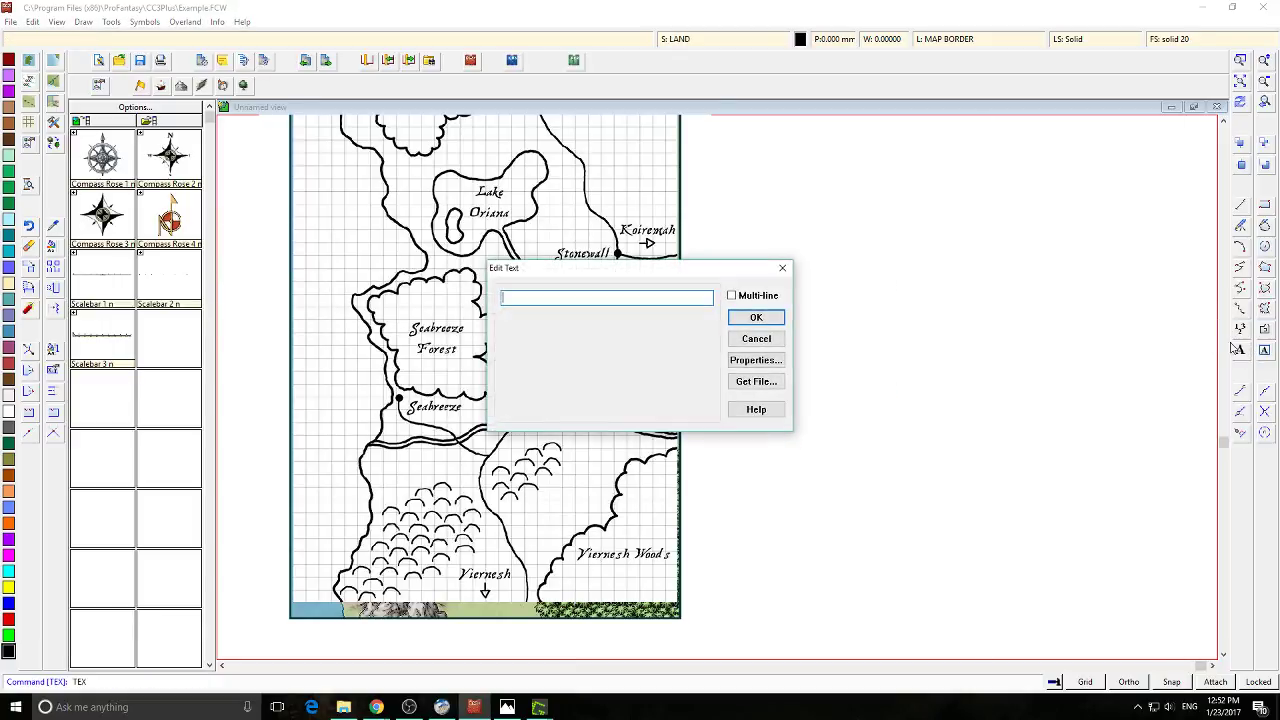
pyautogui.write('Stonewall')
pyautogui.press('Return')
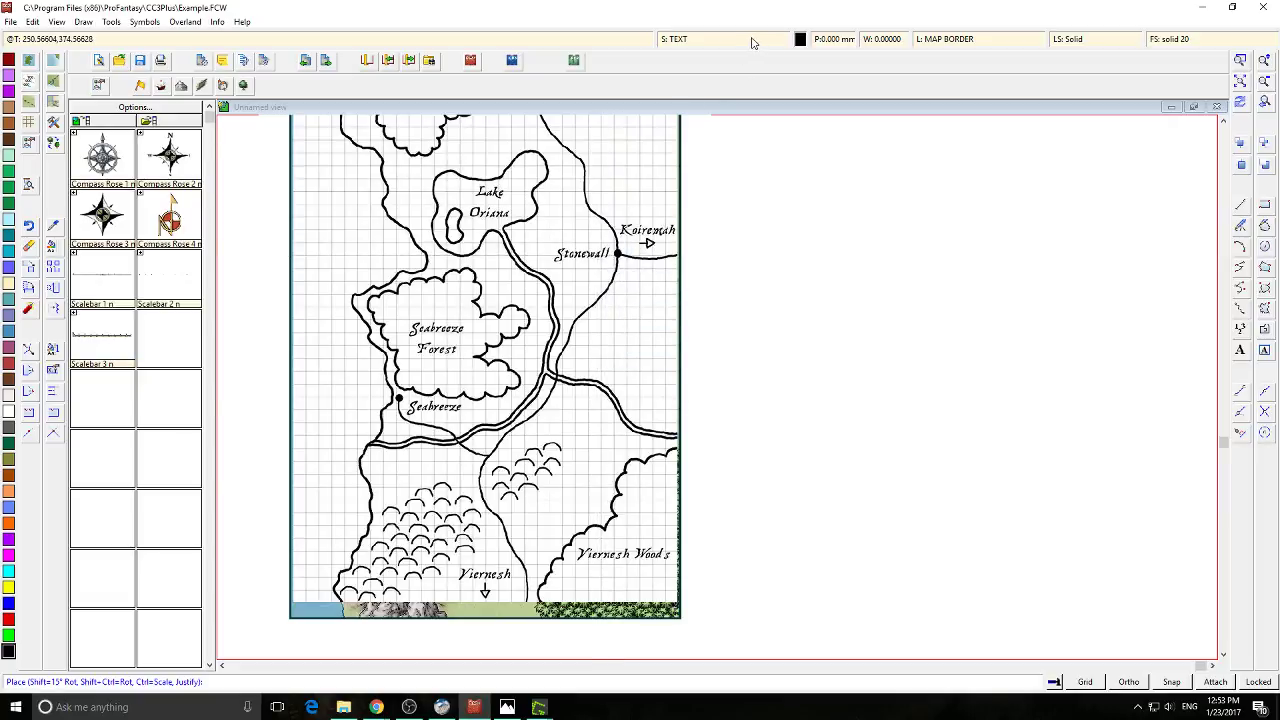
# Hide the TRACE sheet and place the Stonewall label directly below the walled city on the eastern road
pyautogui.click(753, 42)
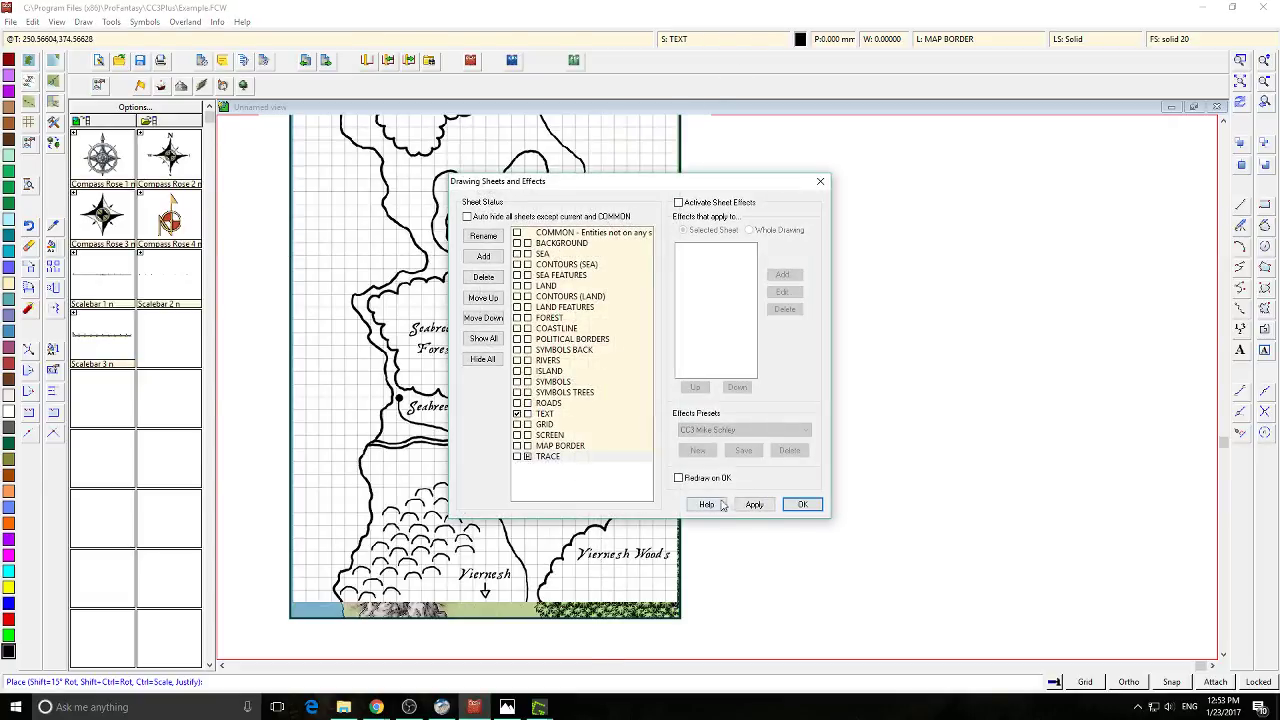
pyautogui.click(754, 504)
pyautogui.click(802, 504)
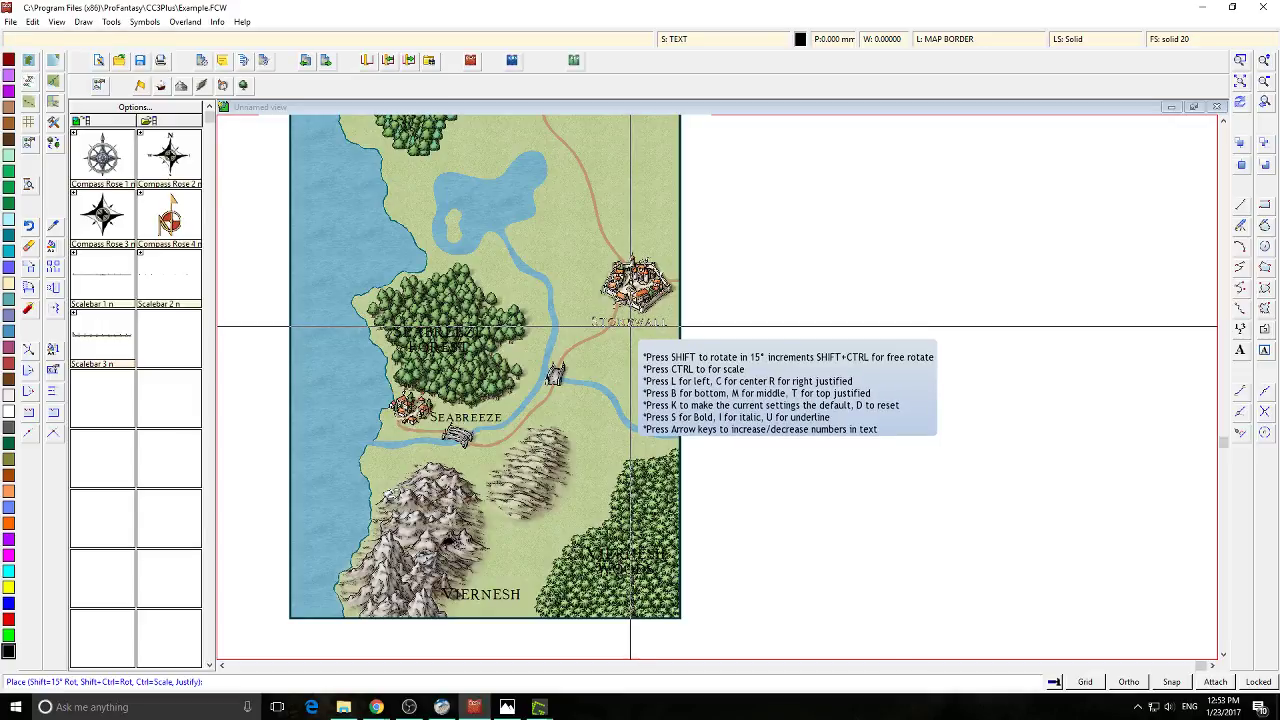
pyautogui.click(630, 327)
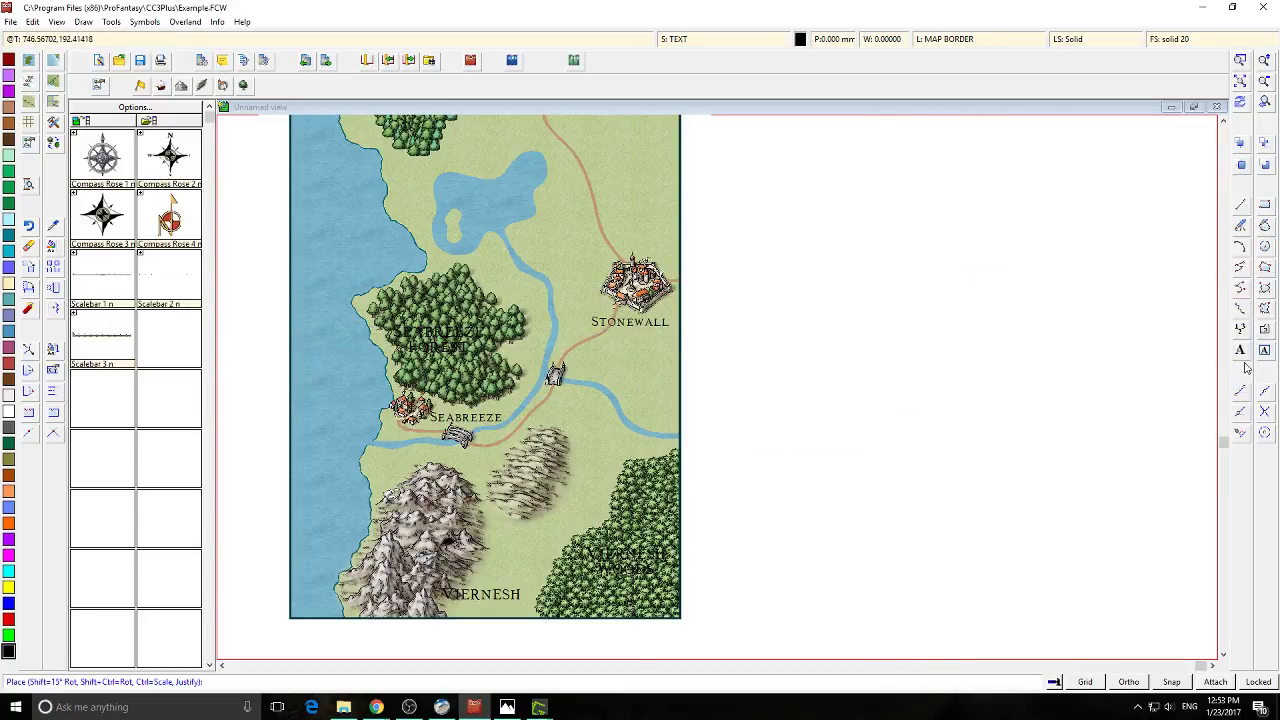
# Unhide the TRACE sheet and place a two-line Lake Oriana label over the lake
pyautogui.click(700, 43)
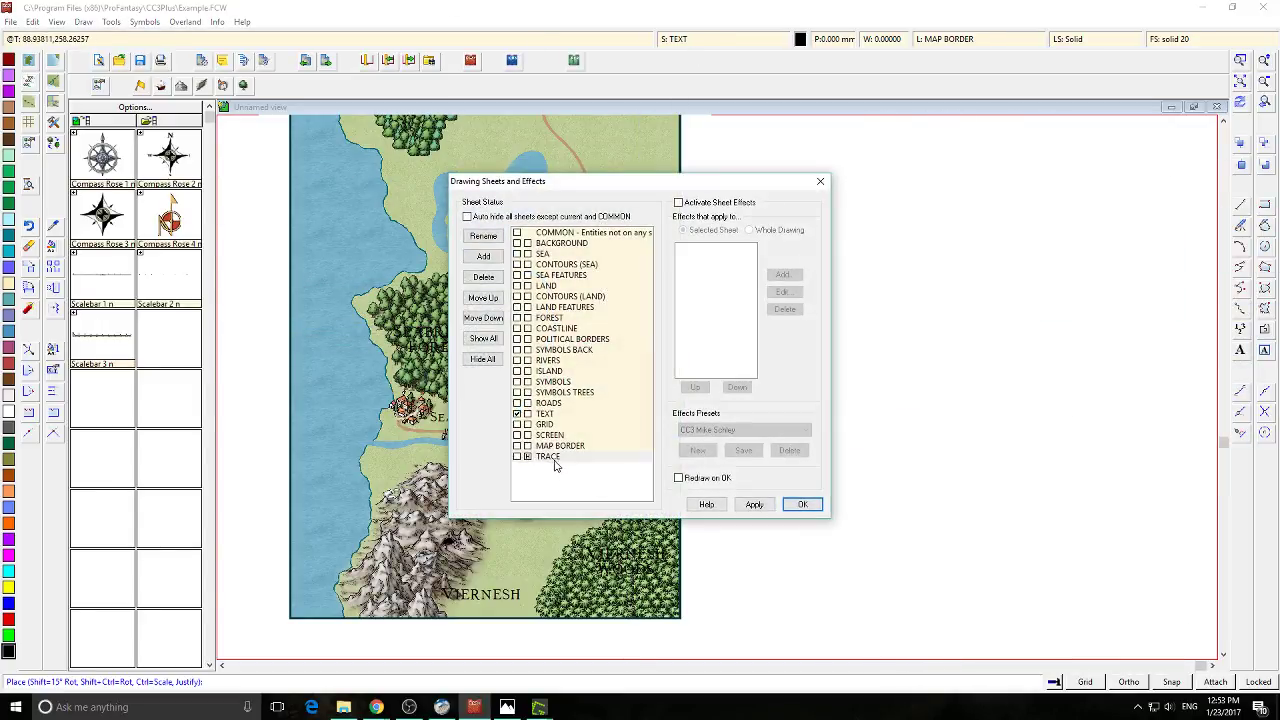
pyautogui.click(754, 504)
pyautogui.click(802, 504)
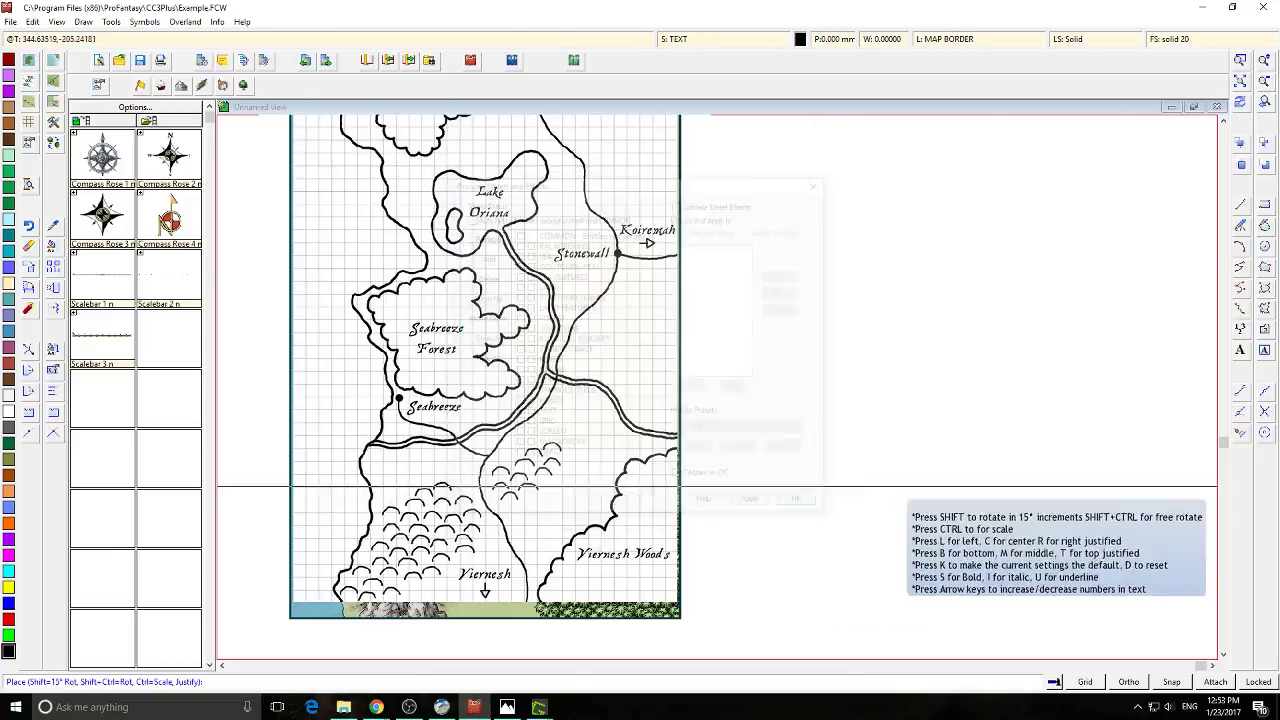
pyautogui.click(1240, 352)
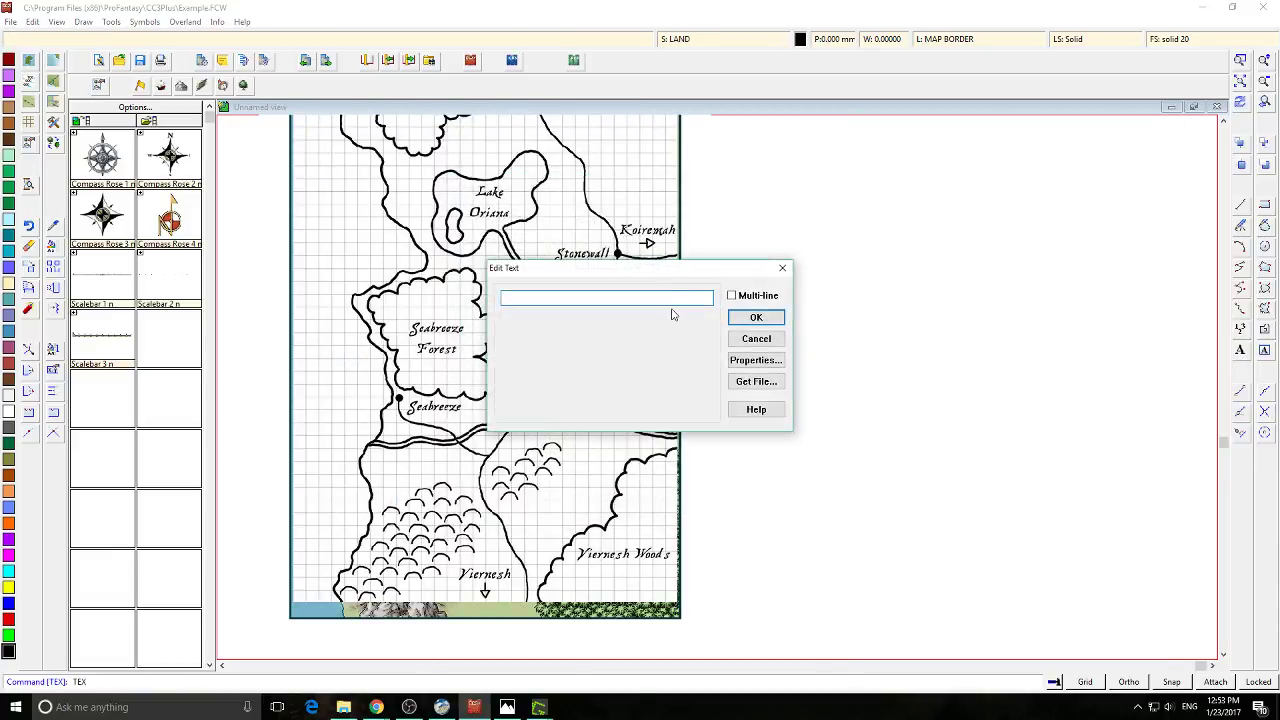
pyautogui.click(731, 295)
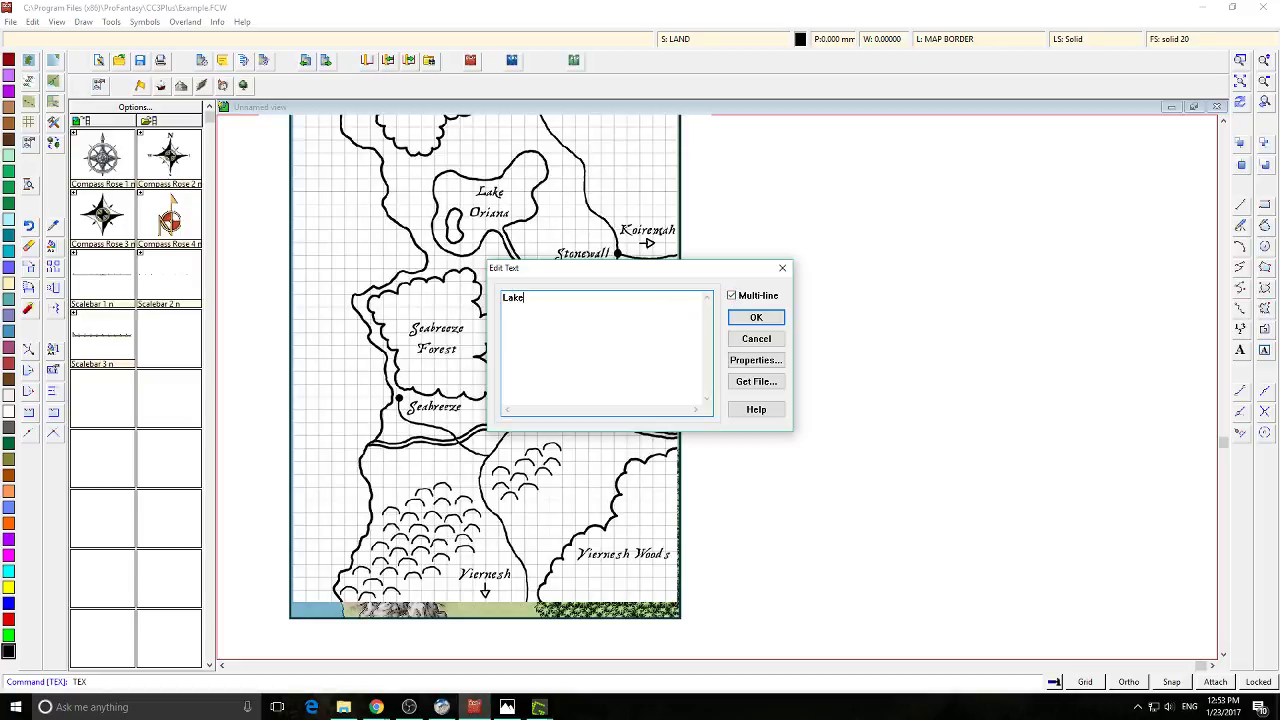
pyautogui.write('Lake')
pyautogui.press('Return')
pyautogui.click(757, 317)
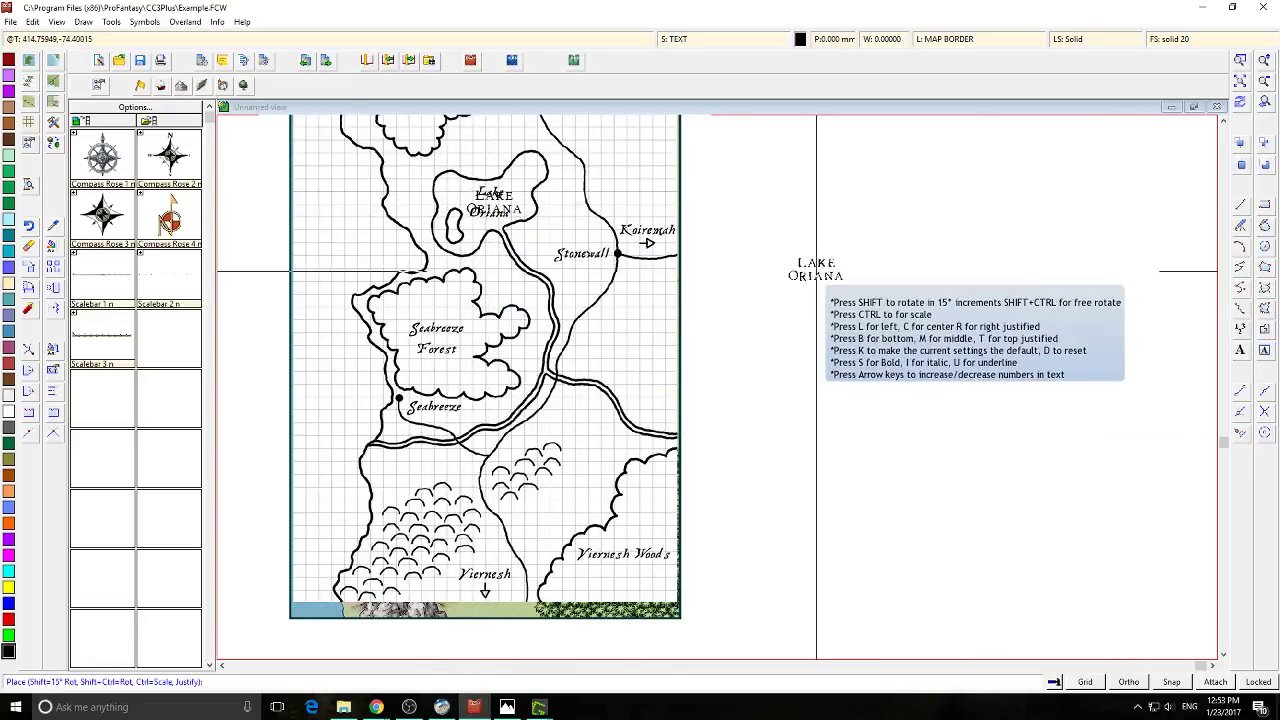
# Create a single-line Koiremah text label for the road exit at the eastern edge
pyautogui.scroll(2, 816, 270)
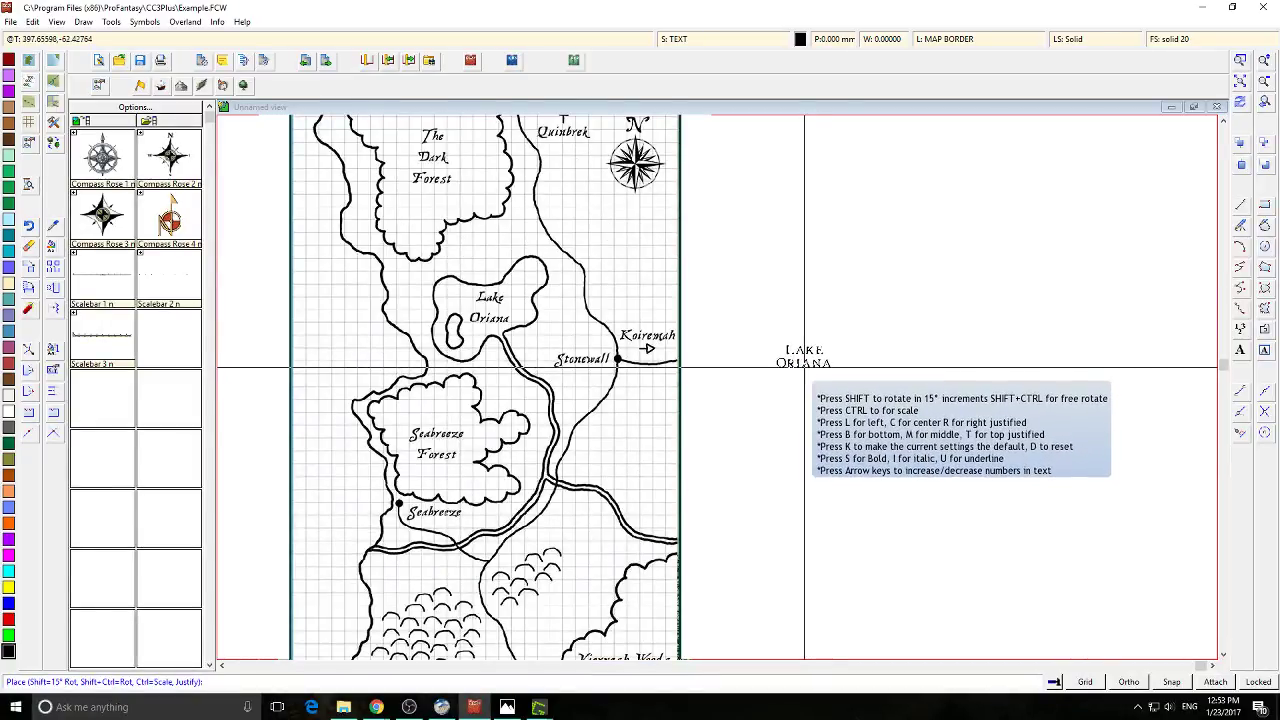
pyautogui.click(1240, 350)
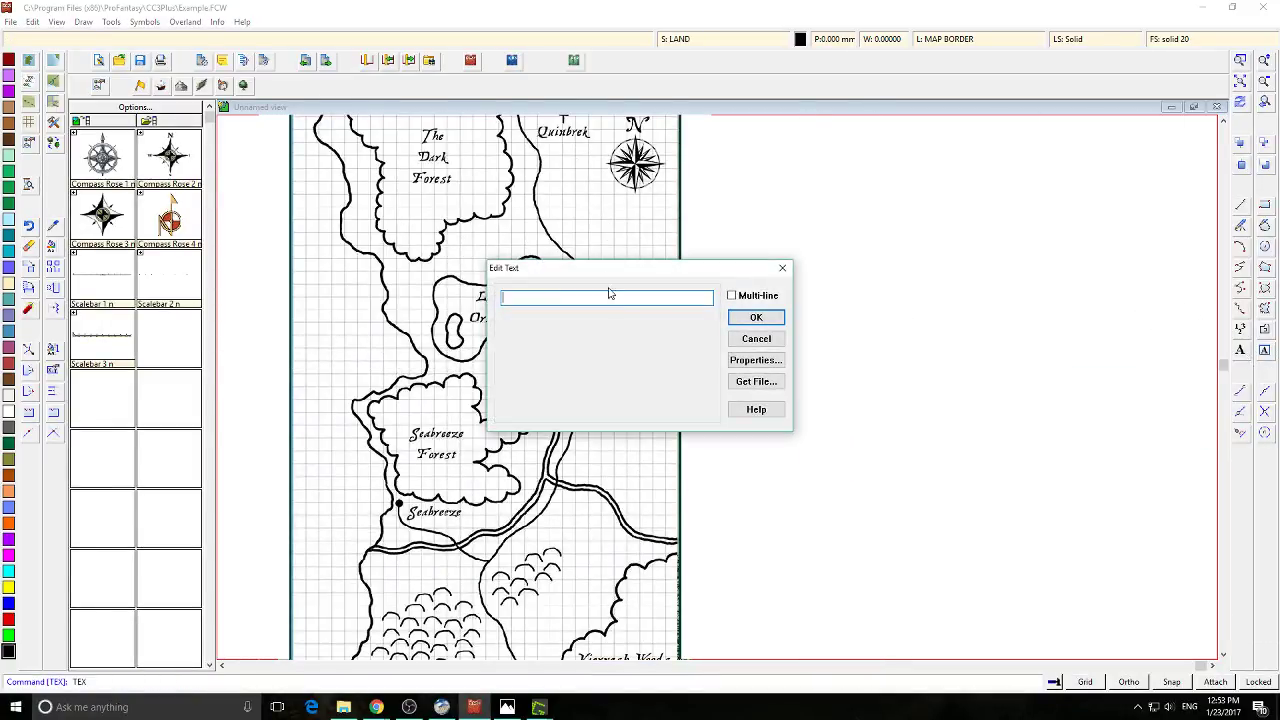
pyautogui.write('Koiremah')
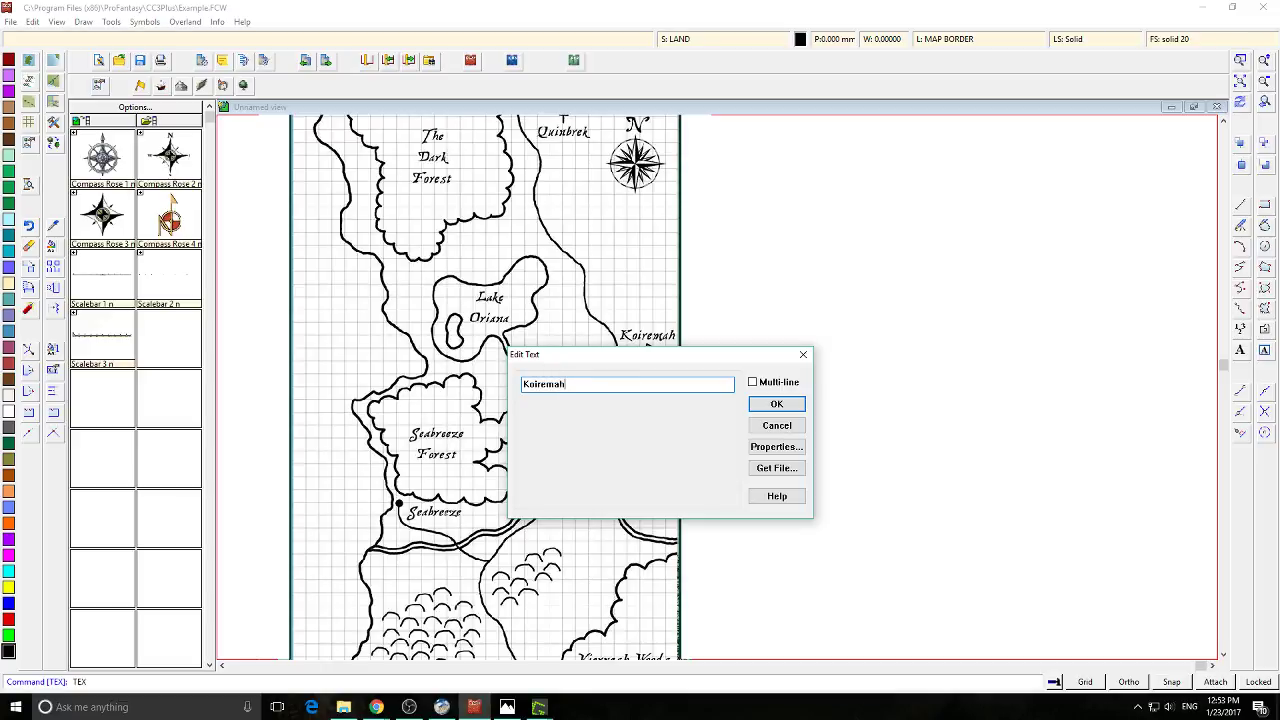
pyautogui.click(776, 404)
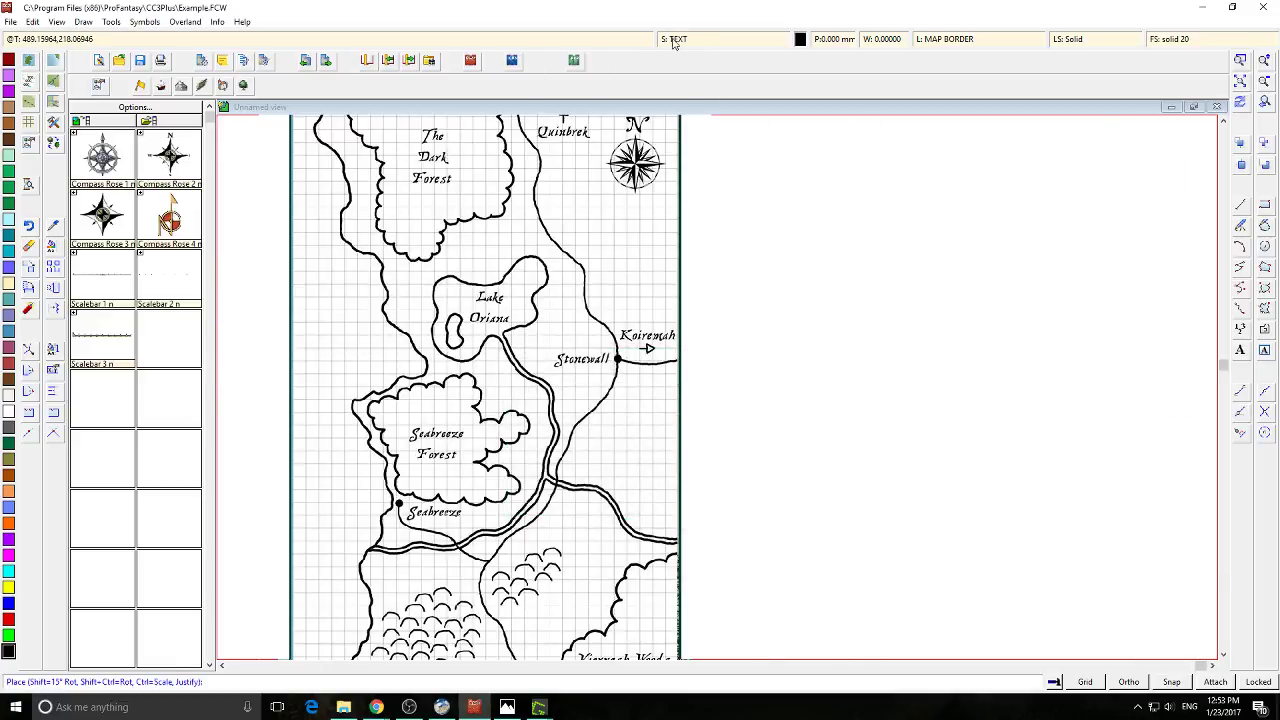
# Hide the TRACE sheet and place the Koiremah label, scaled down, above the walled city near the eastern edge
pyautogui.click(674, 42)
pyautogui.click(754, 504)
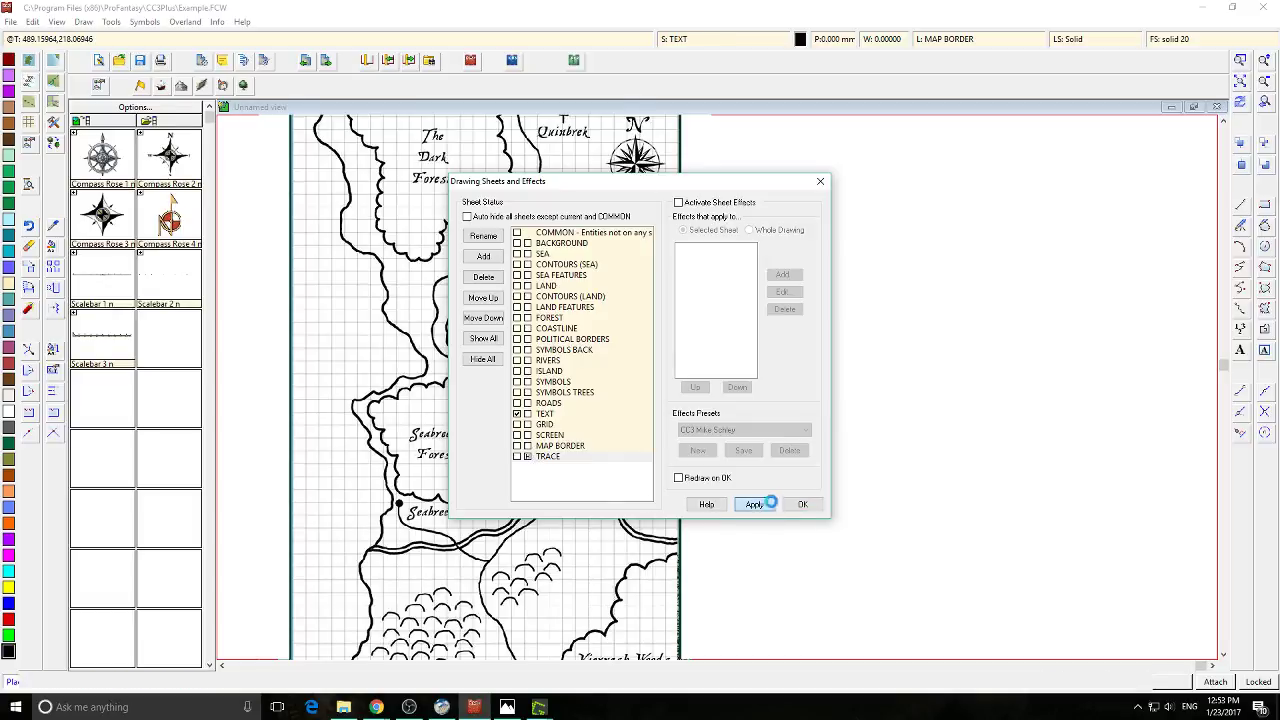
pyautogui.click(802, 504)
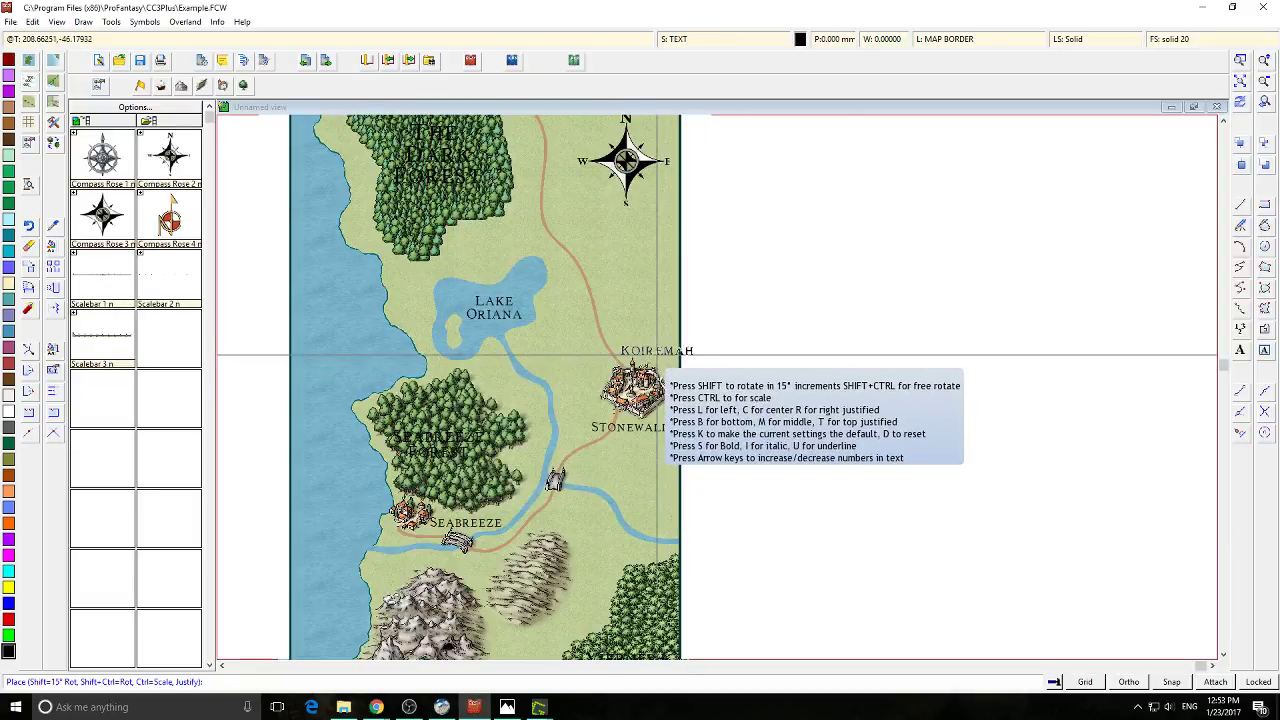
pyautogui.press('ctrl')
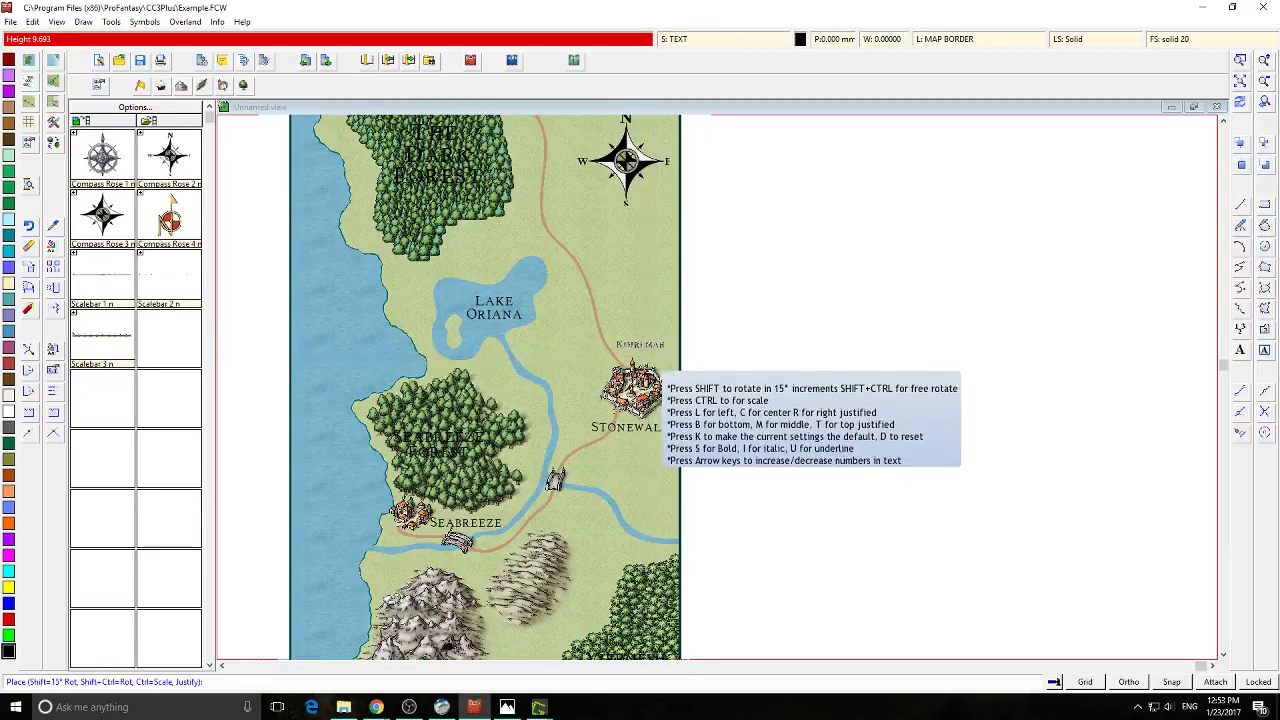
pyautogui.click(652, 352)
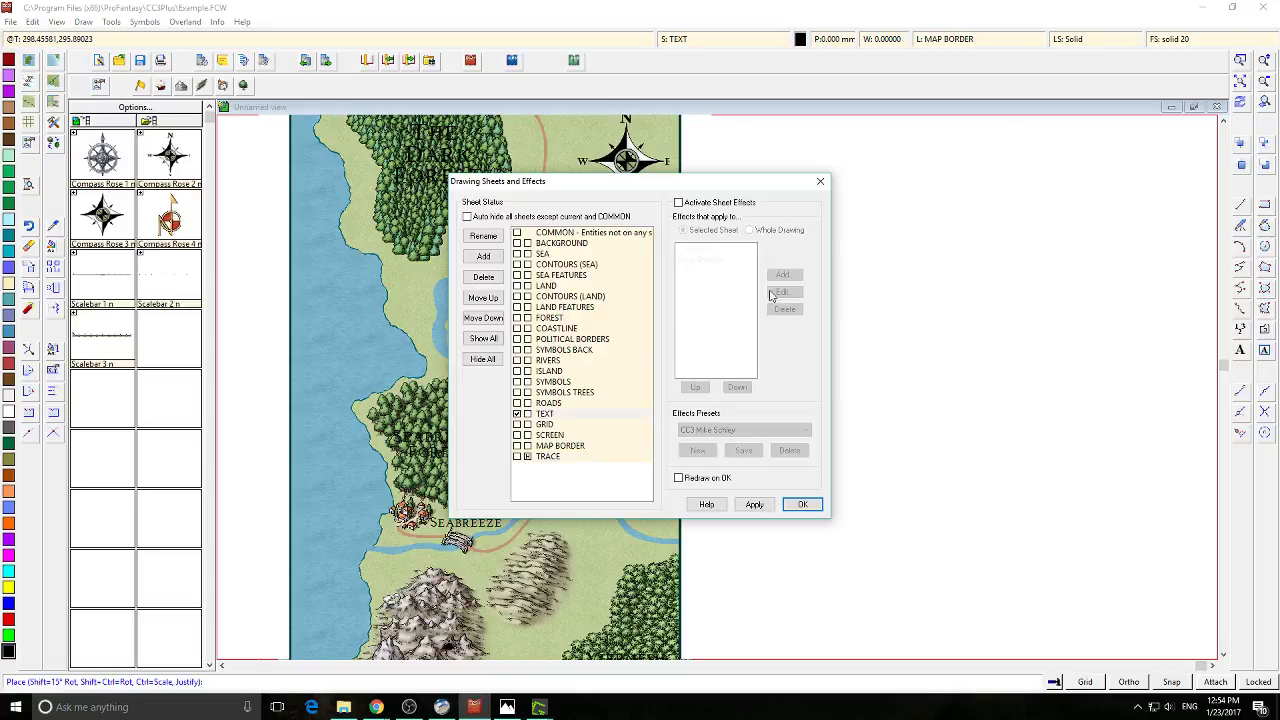
# Activate the sheet effects, check the TEXT sheet's Outer Glow settings and glow color, and apply the effects to the map
pyautogui.click(690, 207)
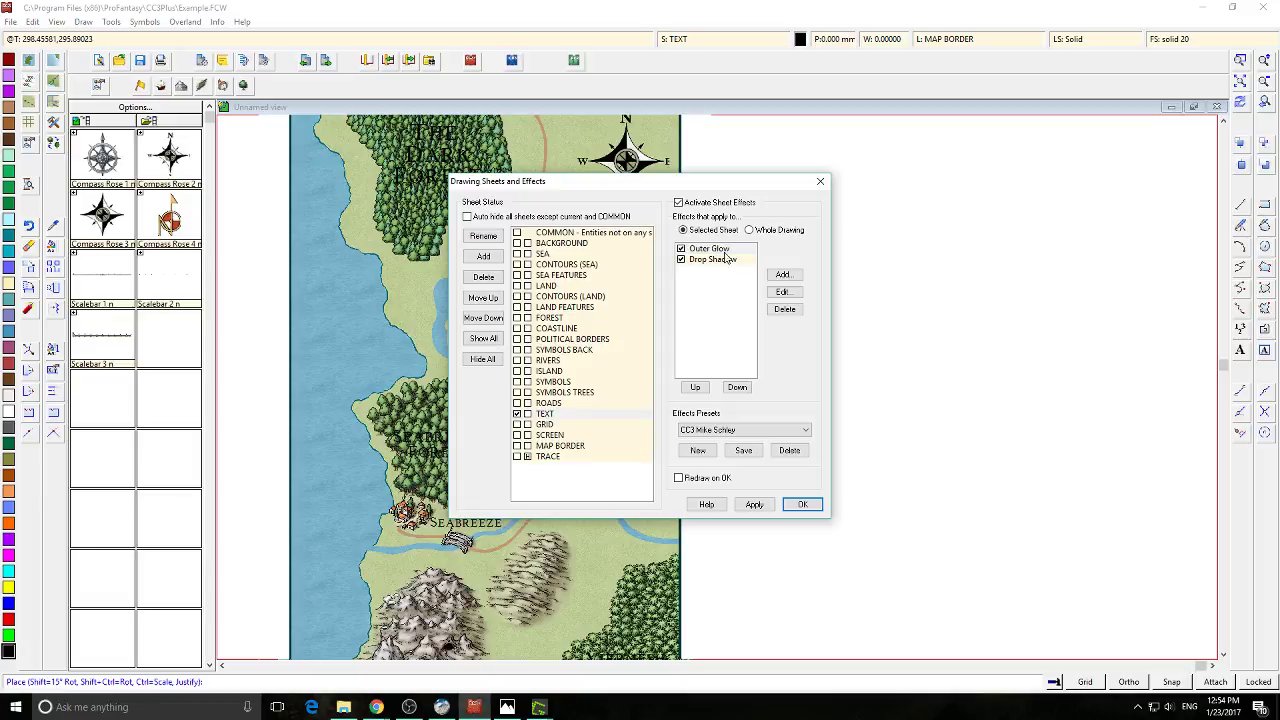
pyautogui.hotkey('alt', 'Tab')
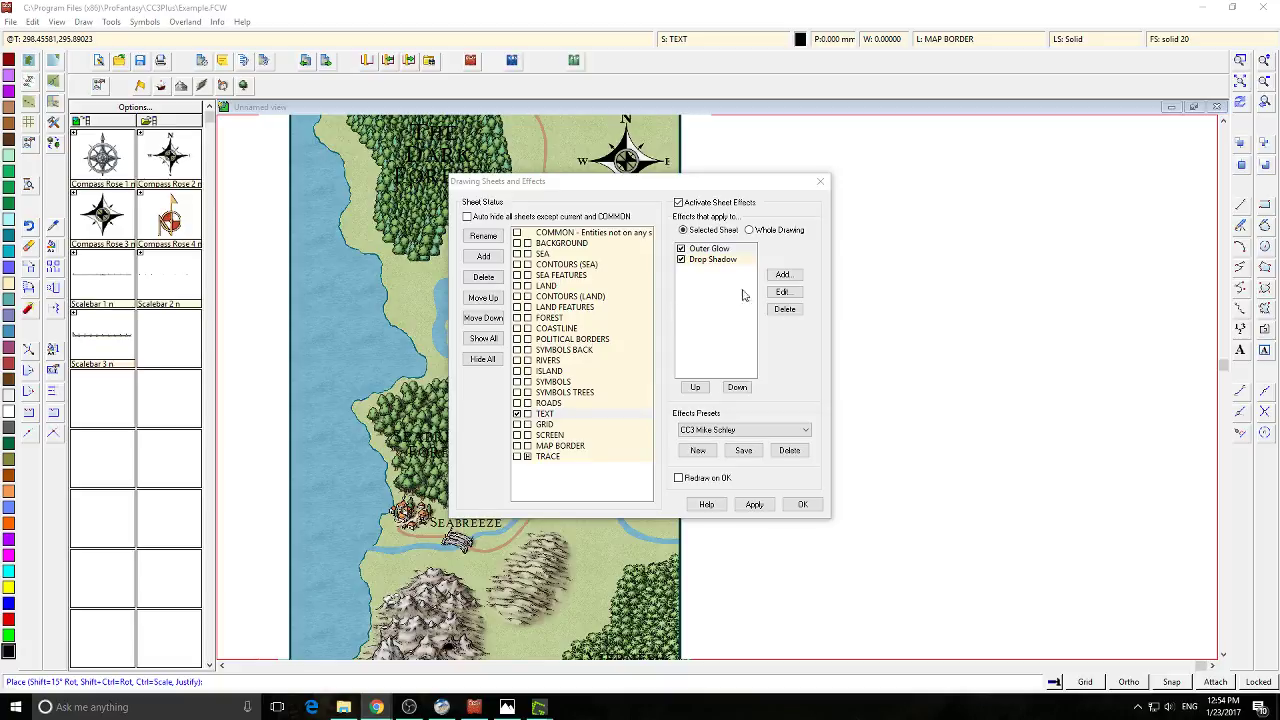
pyautogui.click(722, 249)
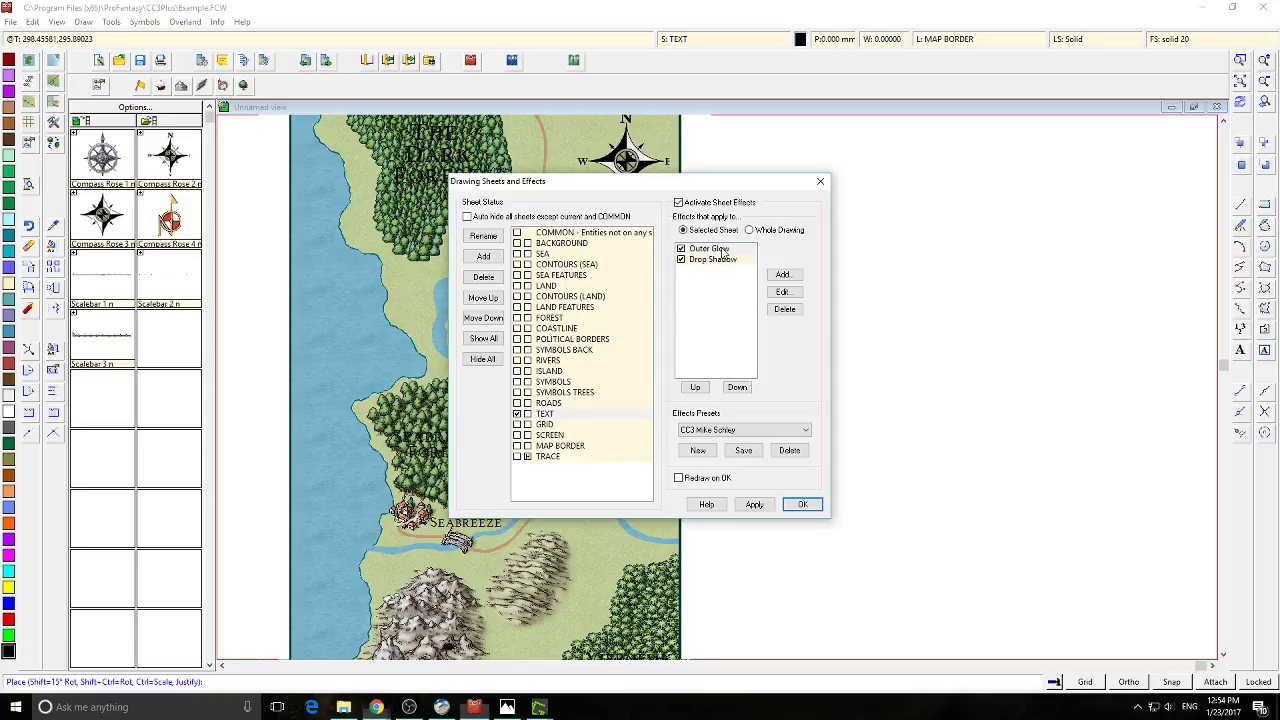
pyautogui.click(783, 291)
pyautogui.click(679, 312)
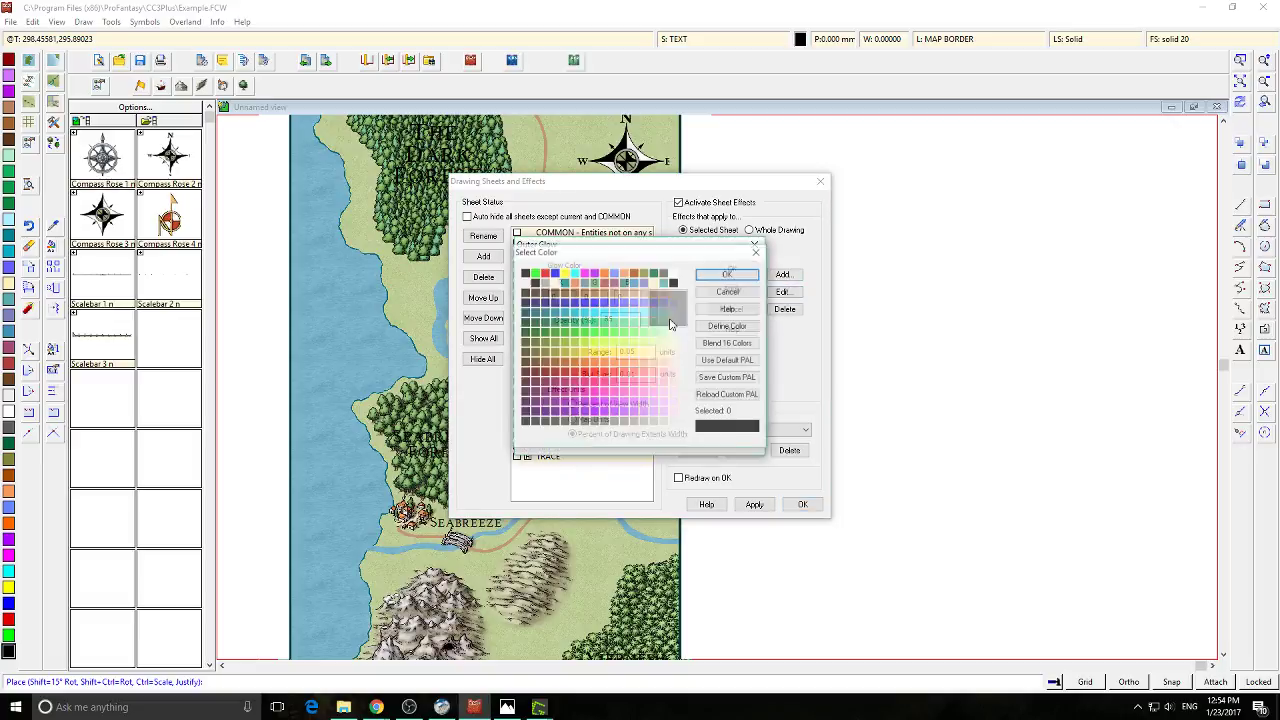
pyautogui.click(722, 274)
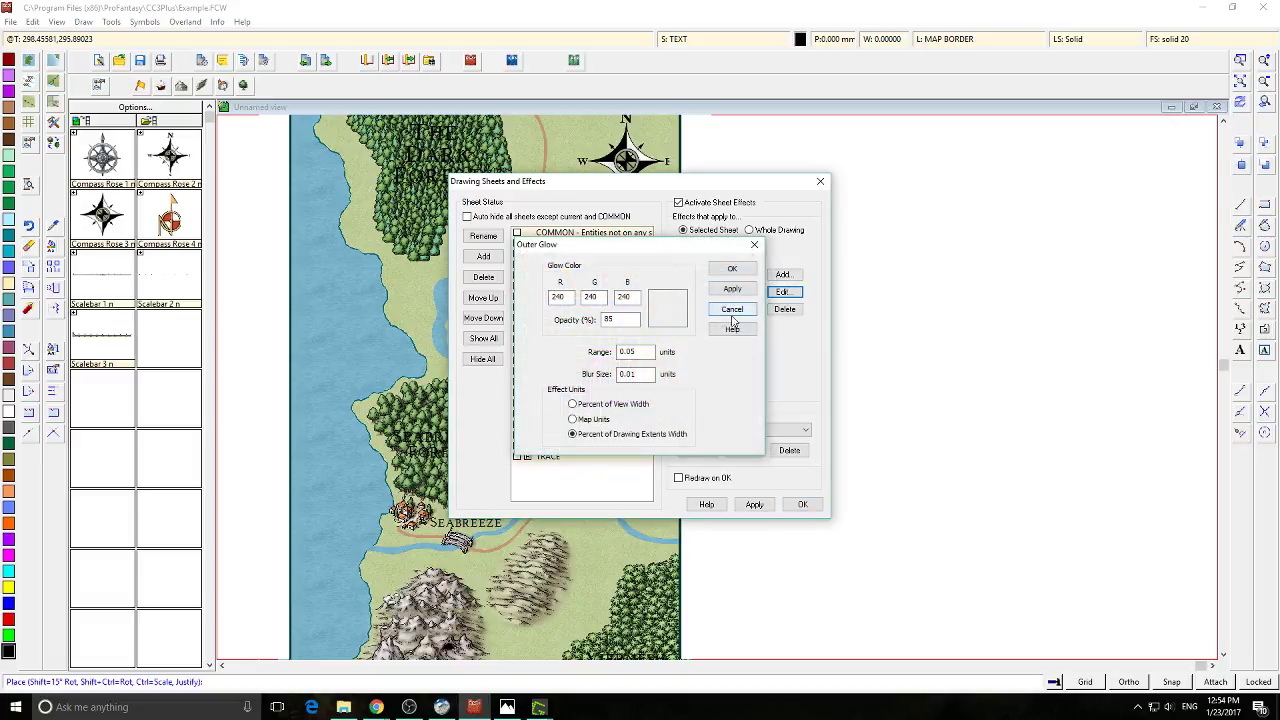
pyautogui.click(730, 276)
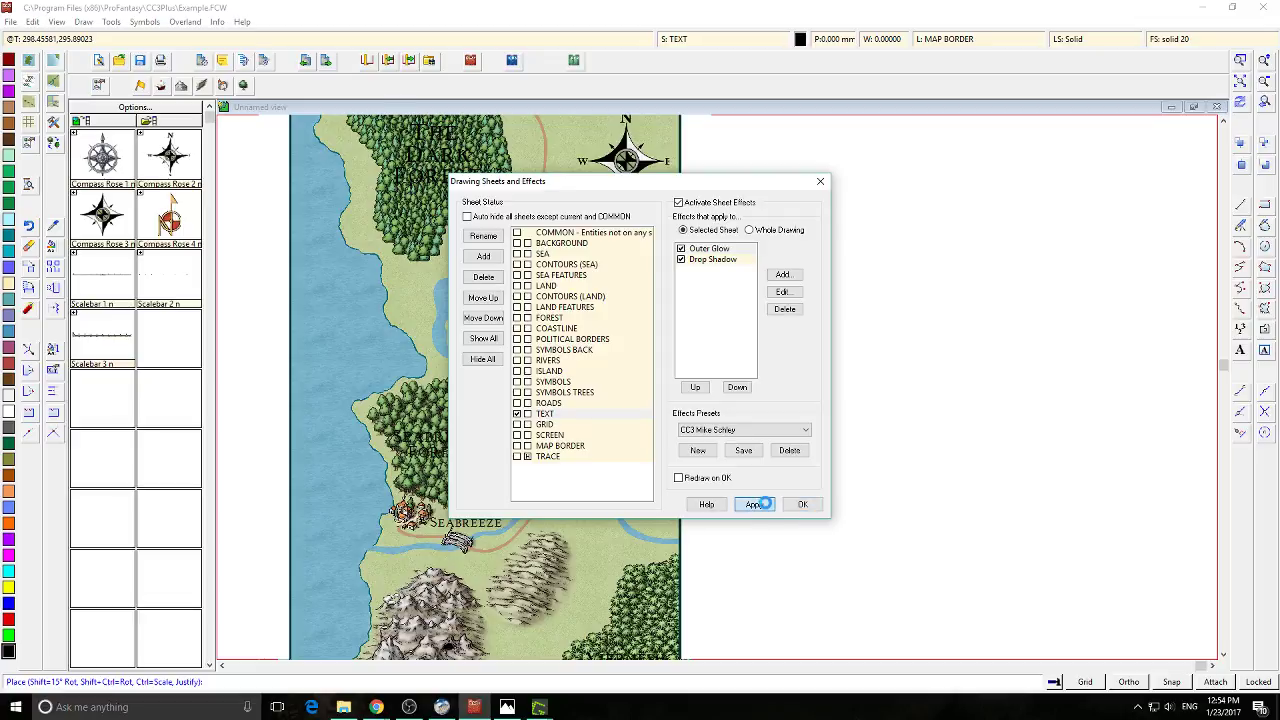
pyautogui.click(755, 504)
# Set the TEXT sheet's Outer Glow range and blur size to 0.25 units each and apply the effect
pyautogui.click(712, 250)
pyautogui.click(783, 291)
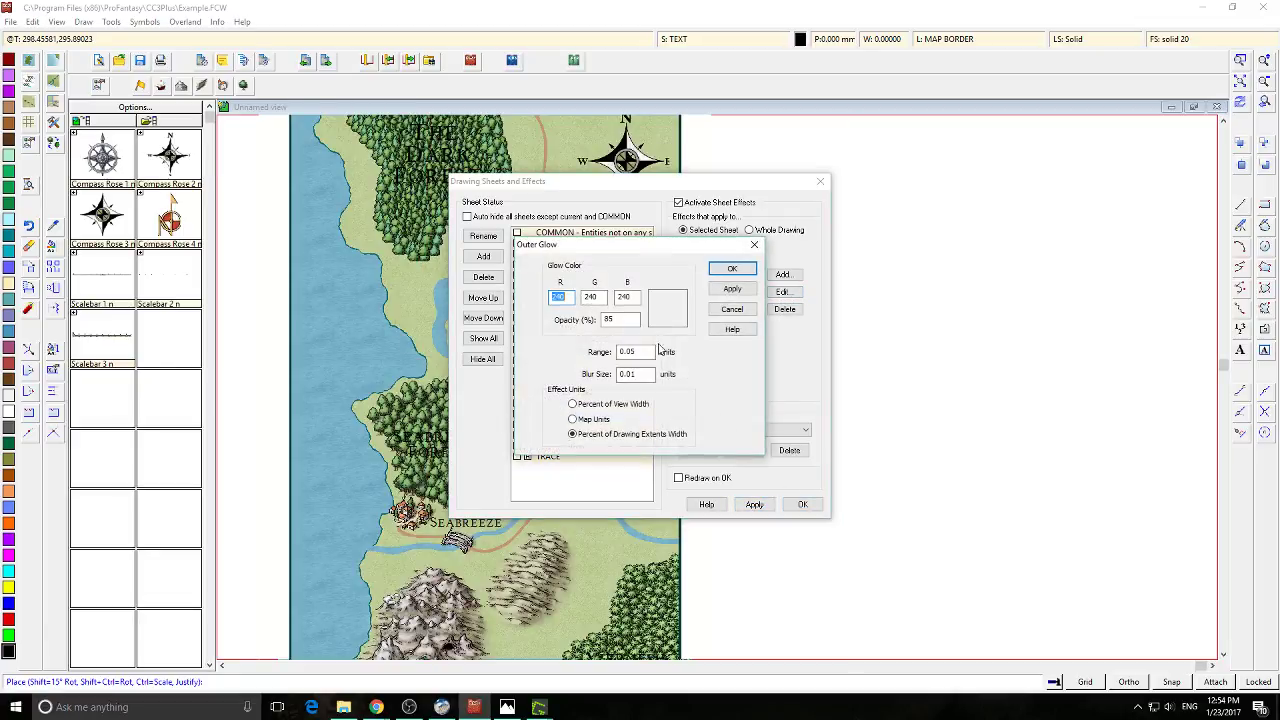
pyautogui.press('Tab')
pyautogui.press('Tab')
pyautogui.press('Tab')
pyautogui.press('Tab')
pyautogui.write('0.25')
pyautogui.moveTo(651, 376); pyautogui.dragTo(609, 378)
pyautogui.click(732, 268)
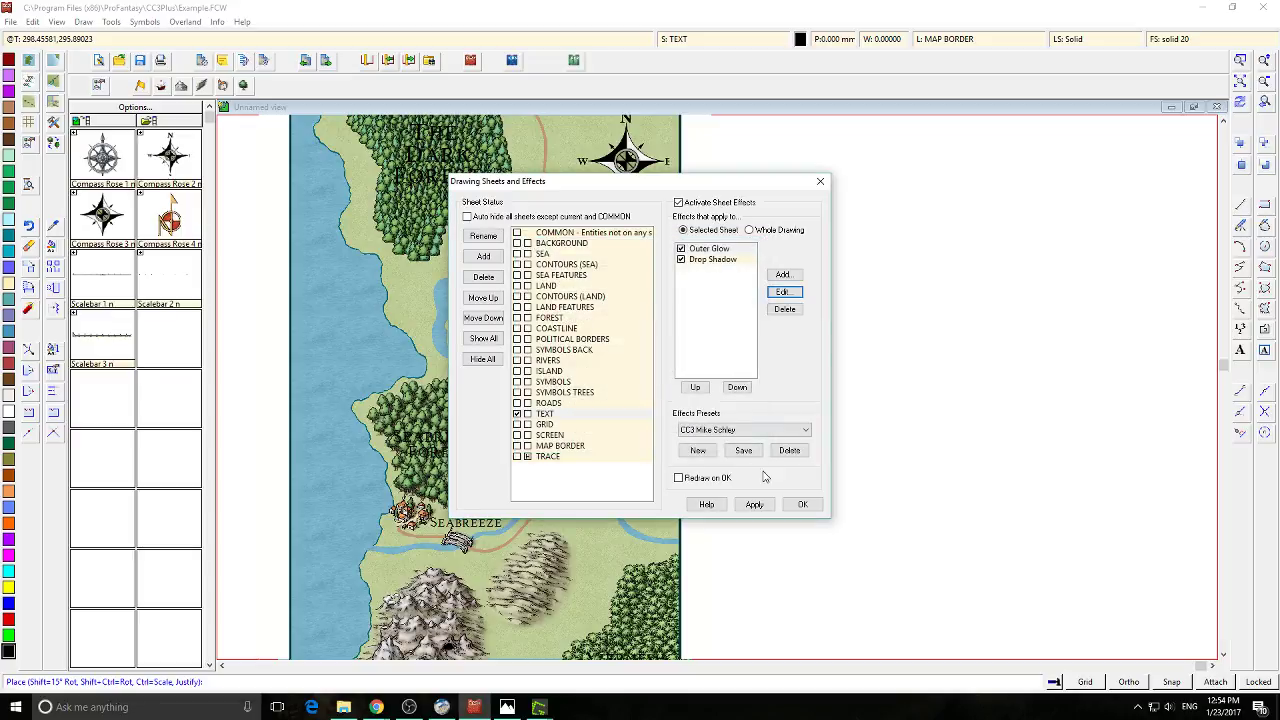
pyautogui.click(760, 502)
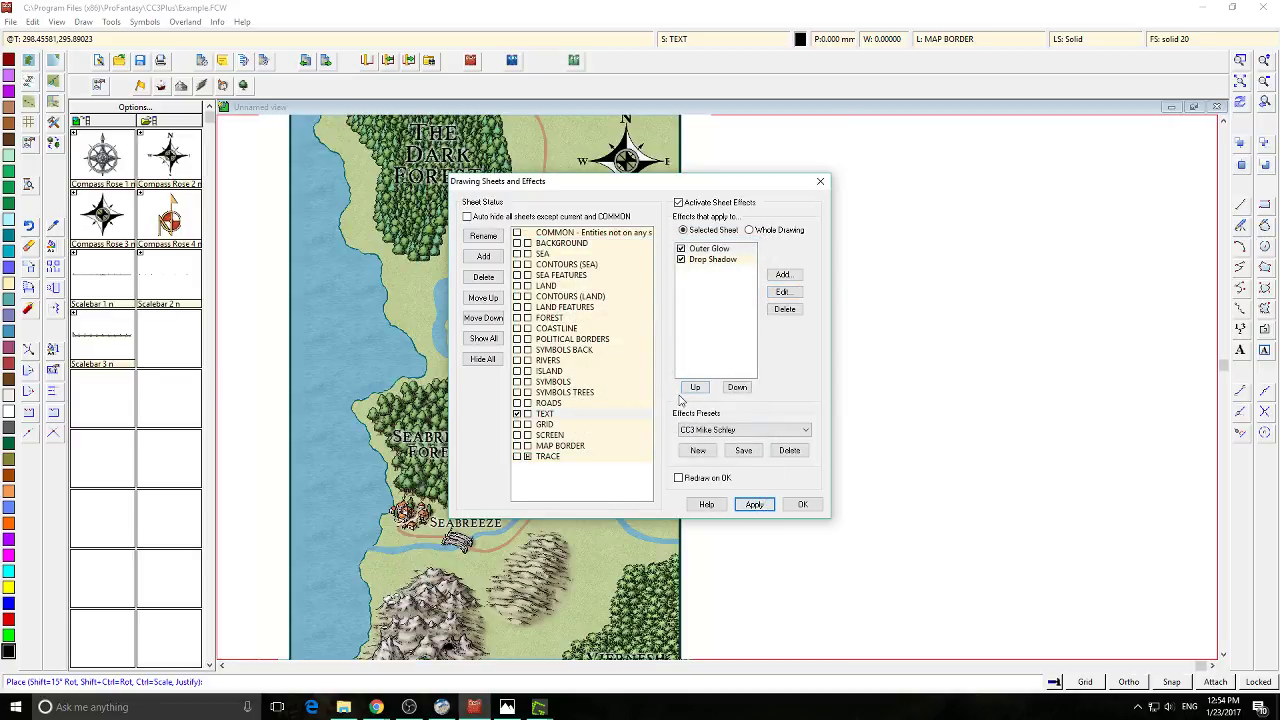
# Set the TEXT sheet's Outer Glow range to 1 unit and apply it to the map
pyautogui.click(783, 291)
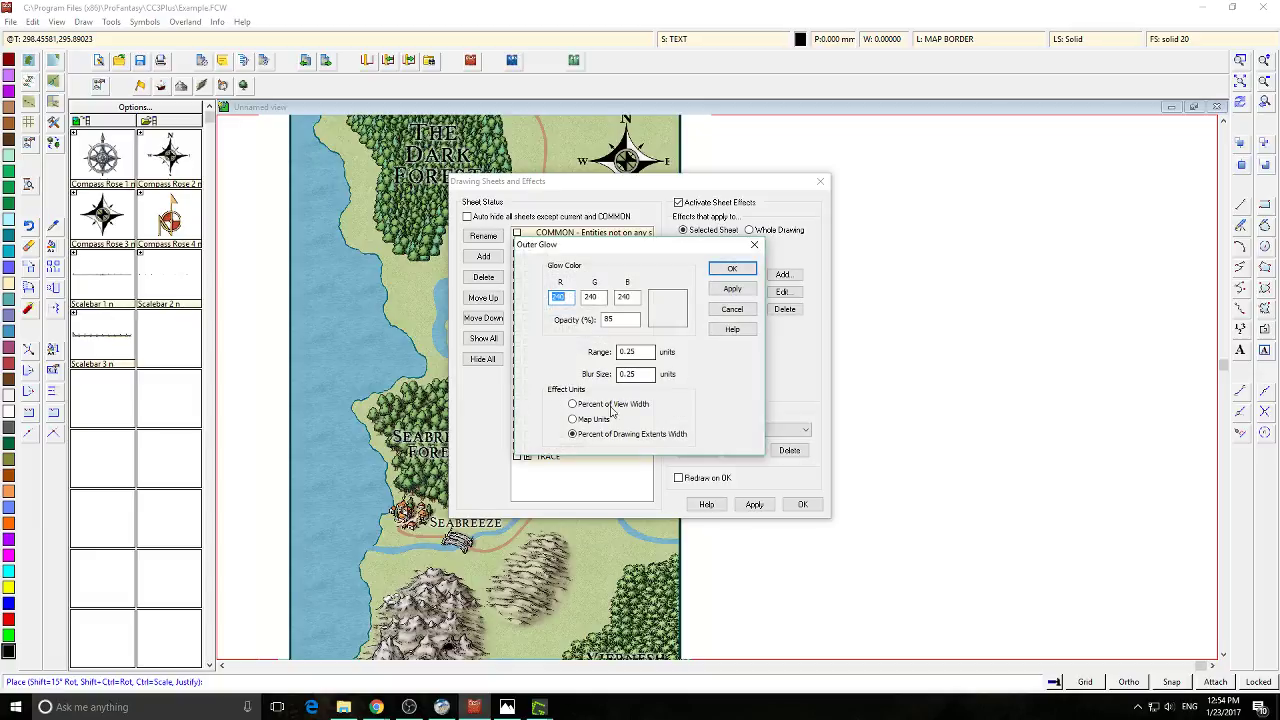
pyautogui.doubleClick(628, 351)
pyautogui.write('1')
pyautogui.click(732, 268)
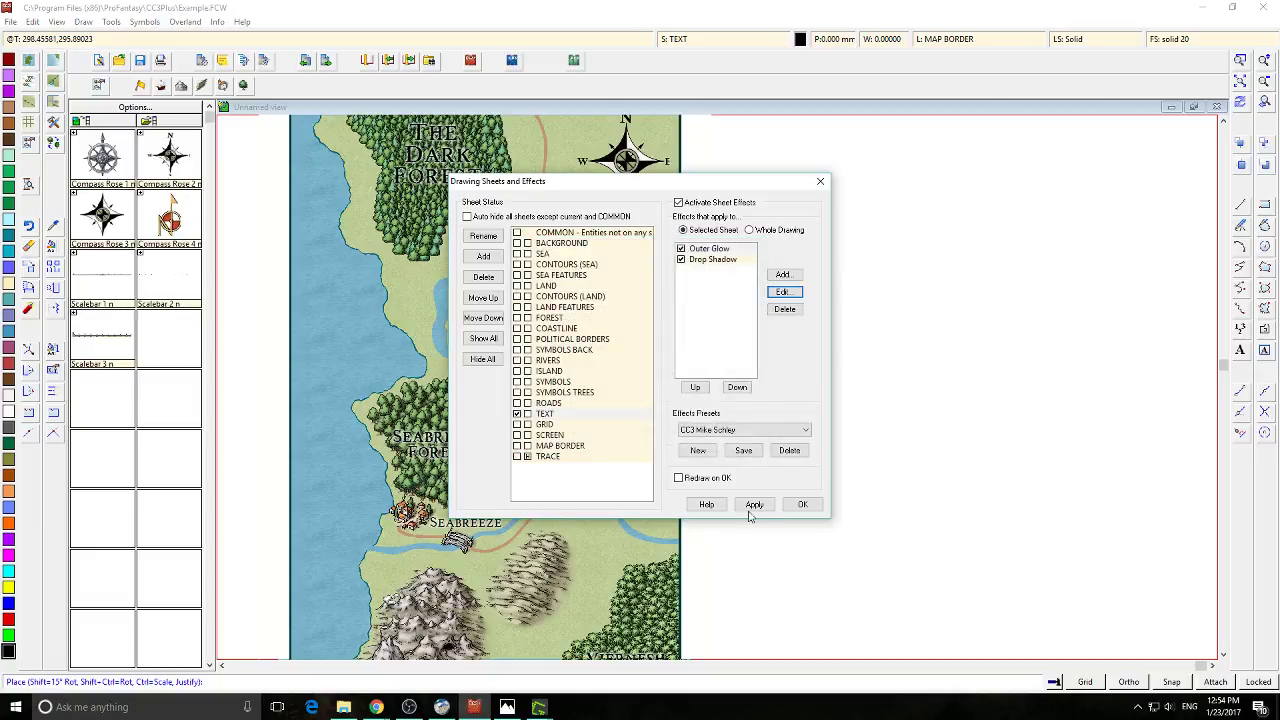
pyautogui.click(753, 504)
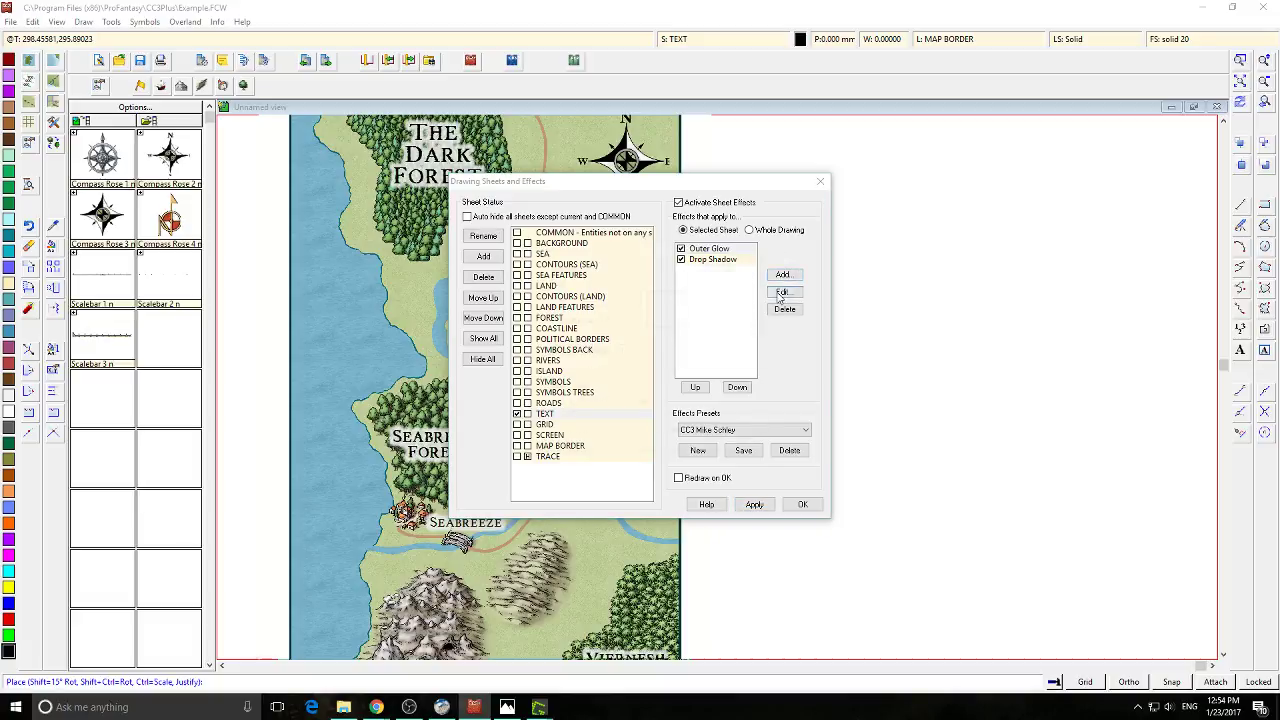
# Set the TEXT sheet's Outer Glow range to 0.75 units and accept the sheet effects
pyautogui.click(783, 291)
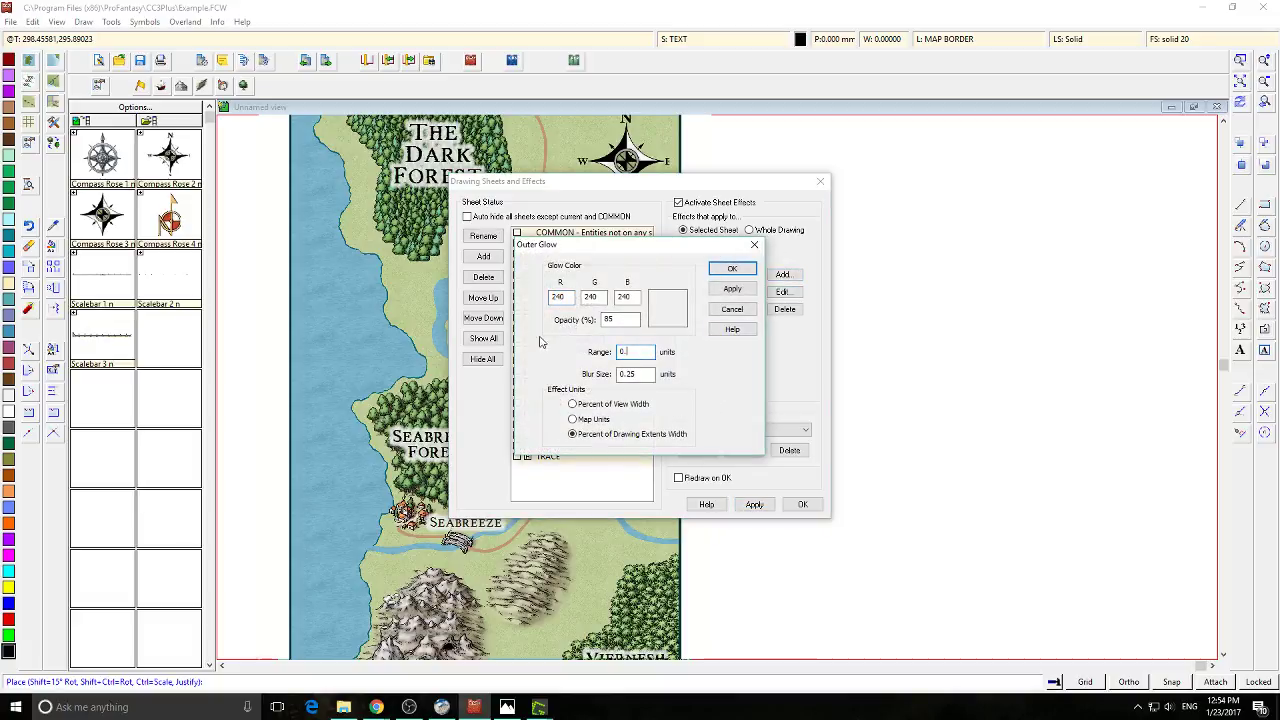
pyautogui.click(728, 289)
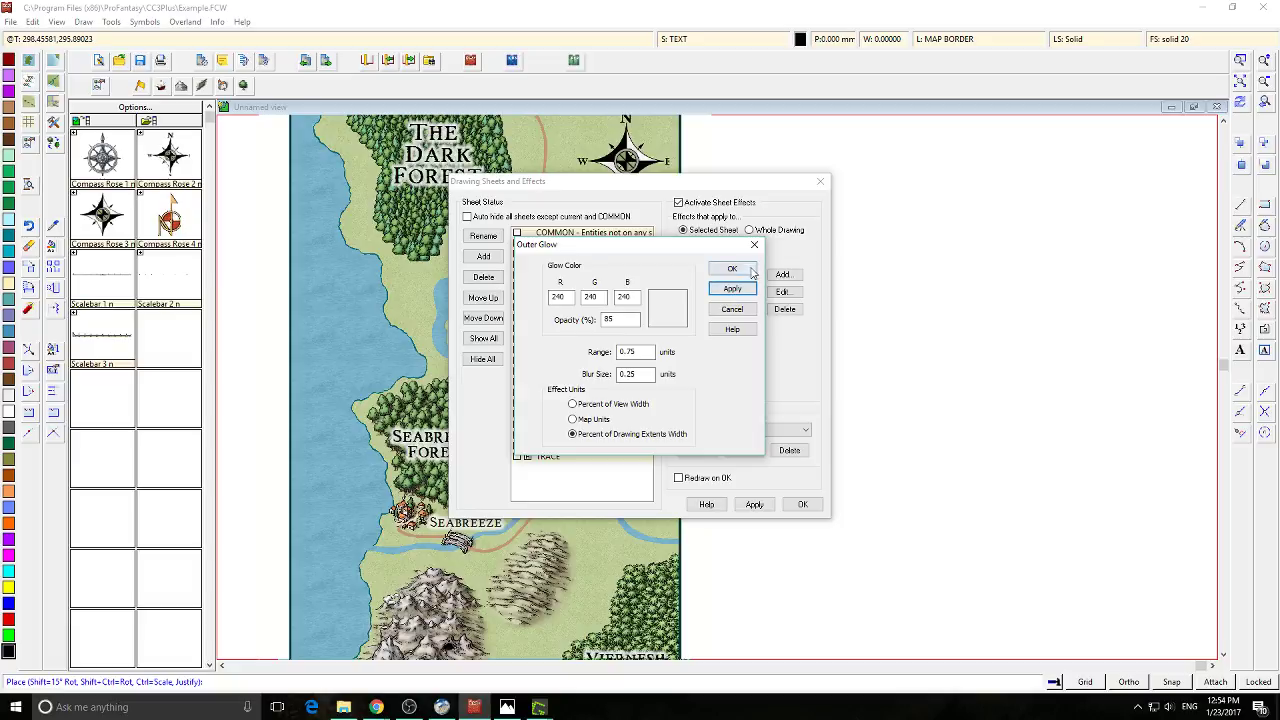
pyautogui.click(734, 269)
pyautogui.click(803, 505)
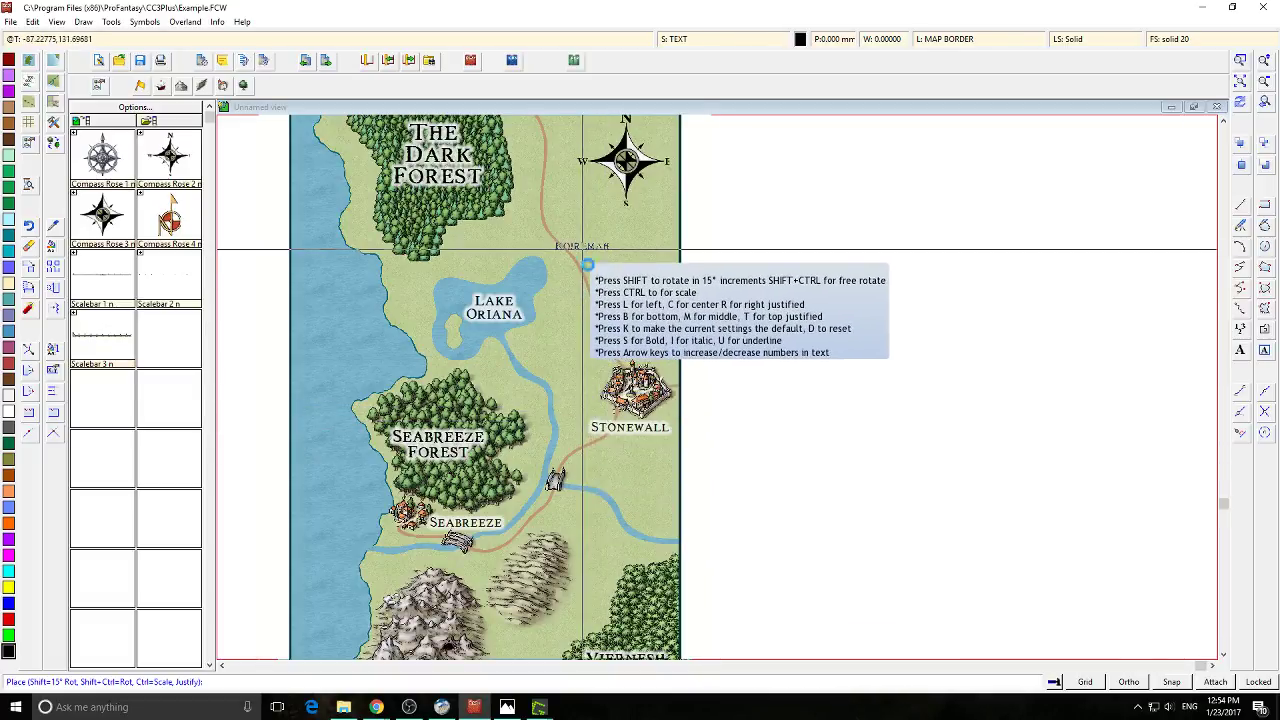
# Draw a Road, Major path from the road bend by the Seabreeze bridge, between the mountains and hills, past Viernesh to the southern map edge
pyautogui.scroll(-5, 730, 341)
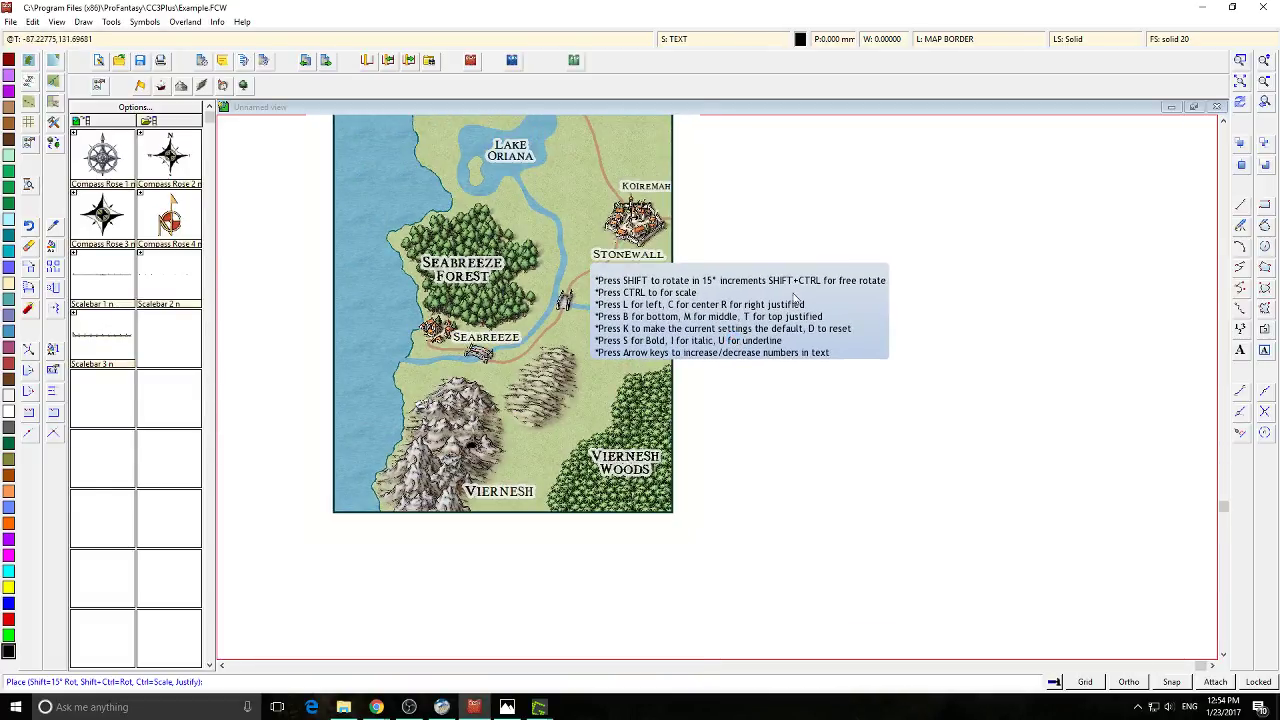
pyautogui.scroll(2, 826, 290)
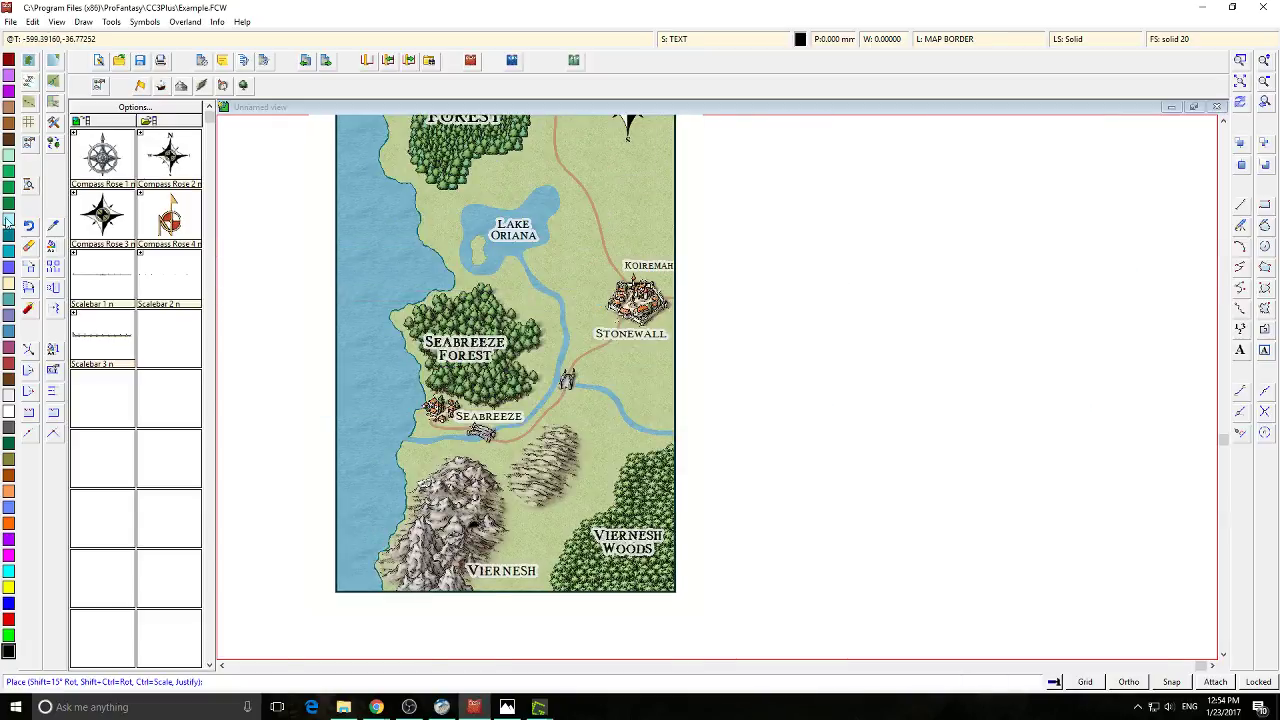
pyautogui.click(29, 108)
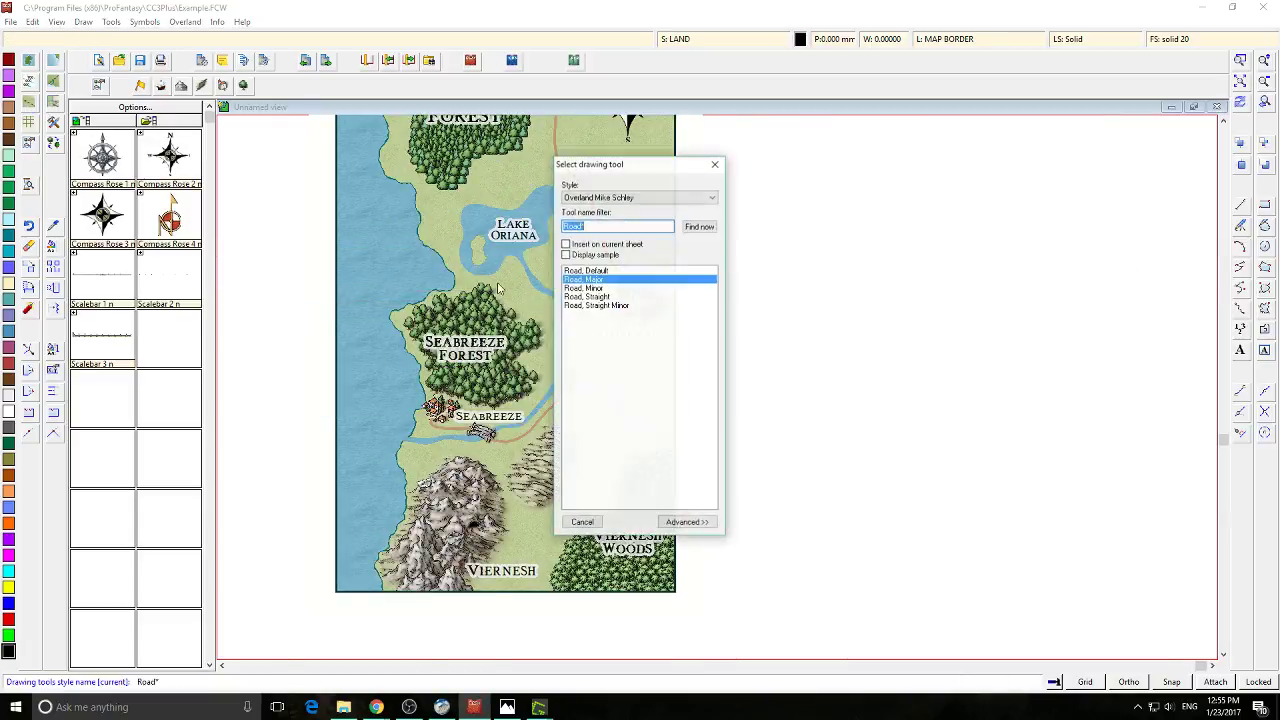
pyautogui.doubleClick(641, 280)
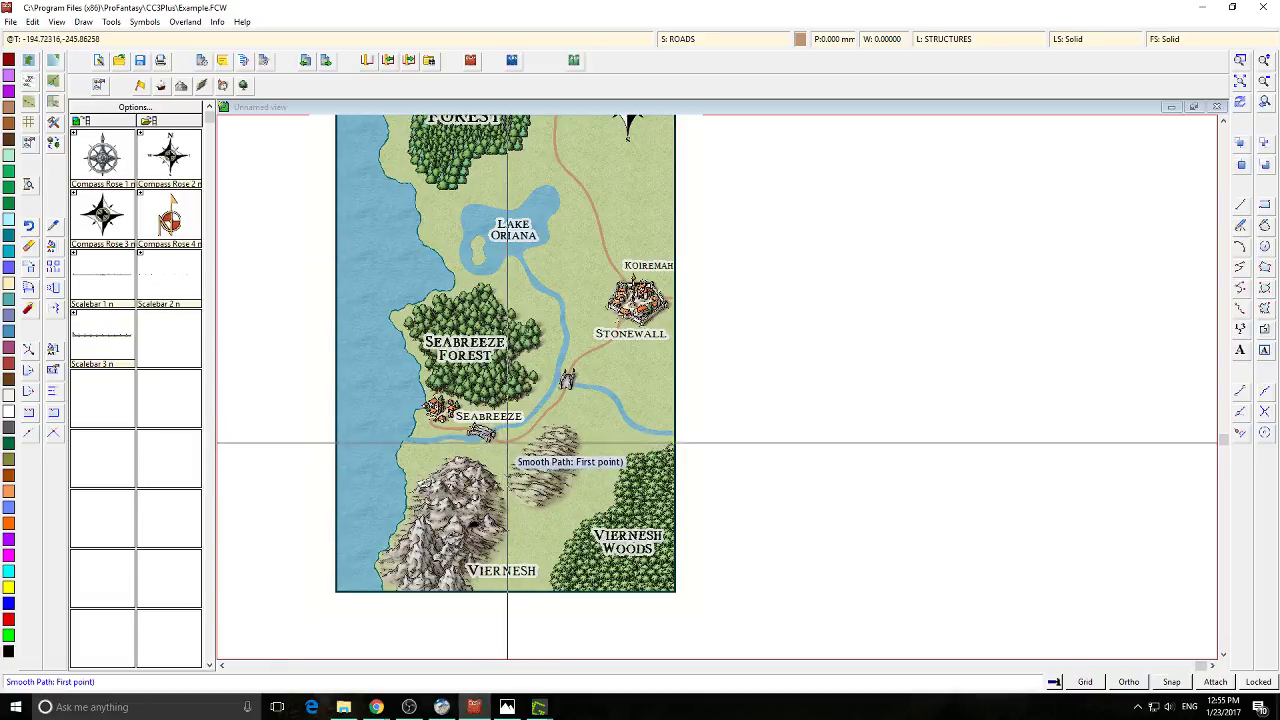
pyautogui.click(500, 441)
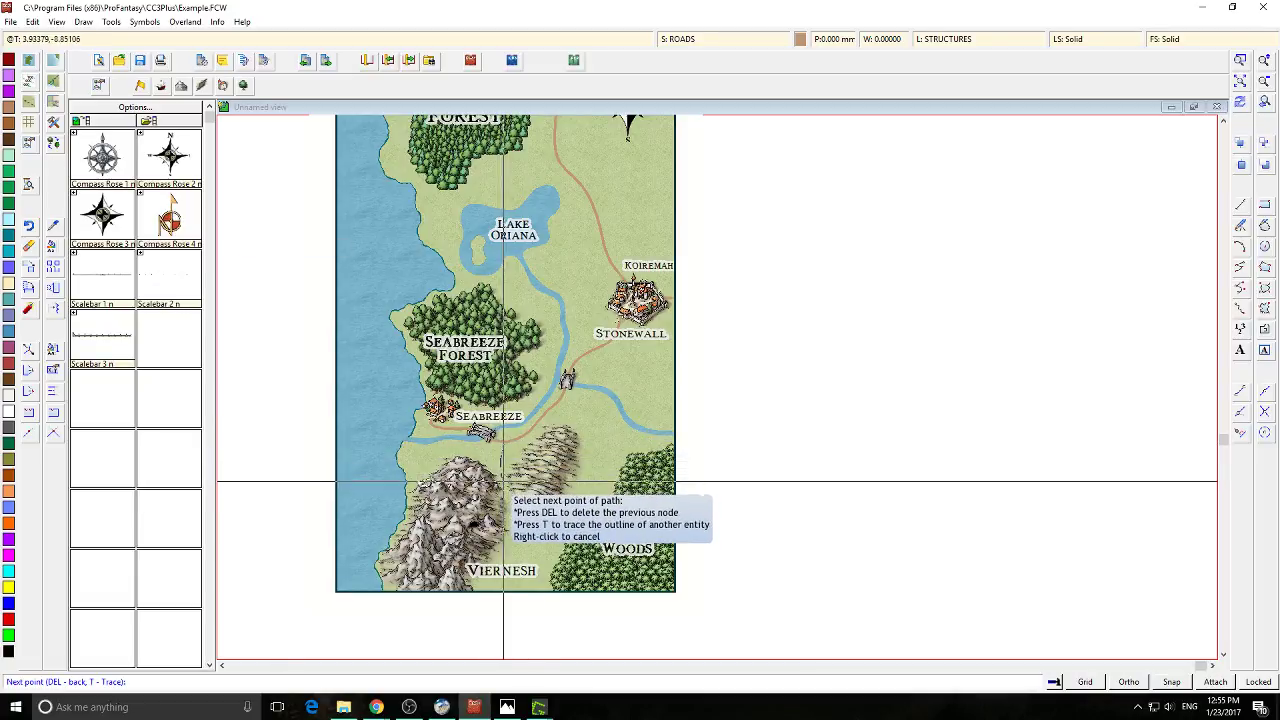
pyautogui.rightClick(519, 575)
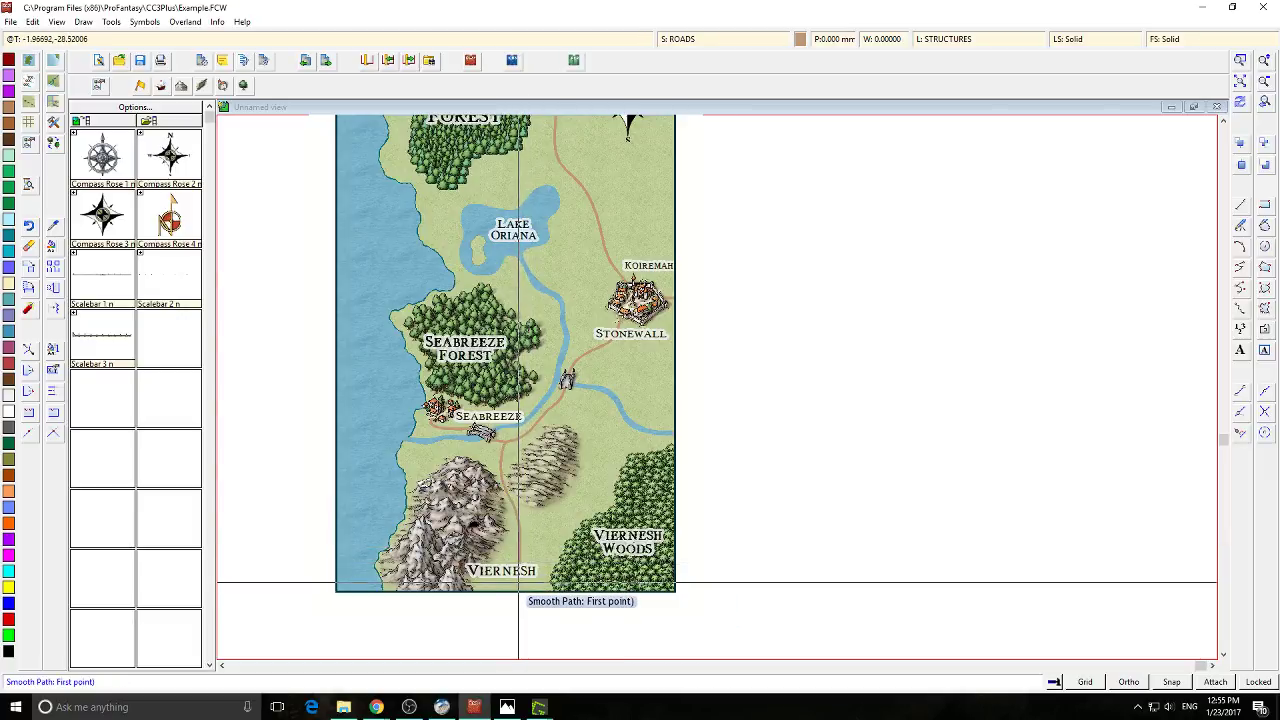
pyautogui.click(517, 585)
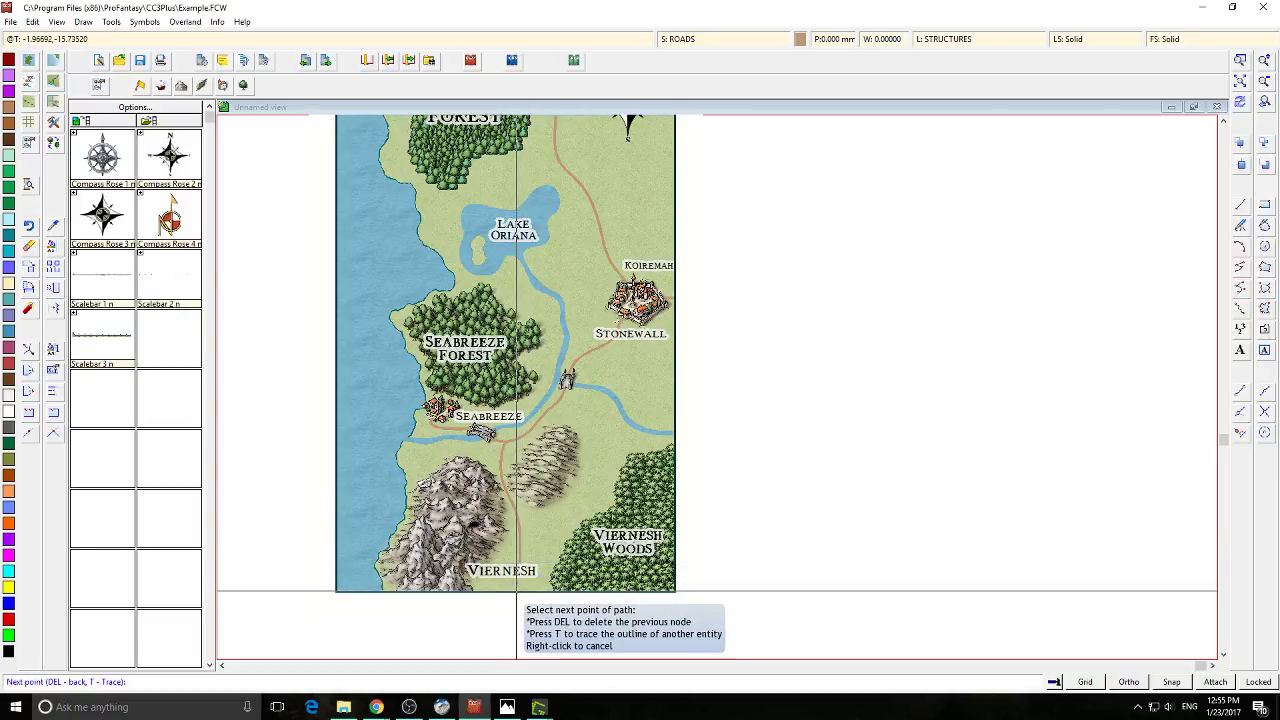
pyautogui.rightClick(559, 574)
# Load the coast and sea symbol catalog, and temporarily show the TRACE sheet to compare the map with the sketch
pyautogui.moveTo(871, 373); pyautogui.dragTo(829, 455)
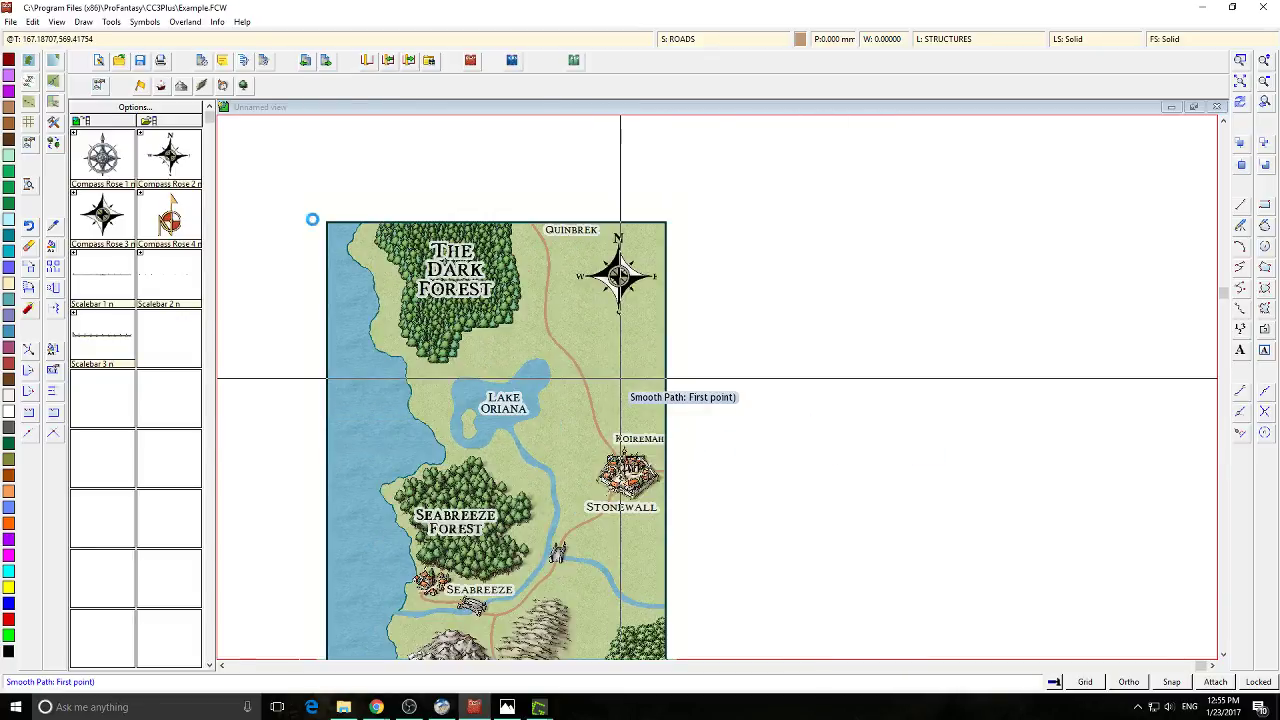
pyautogui.click(161, 87)
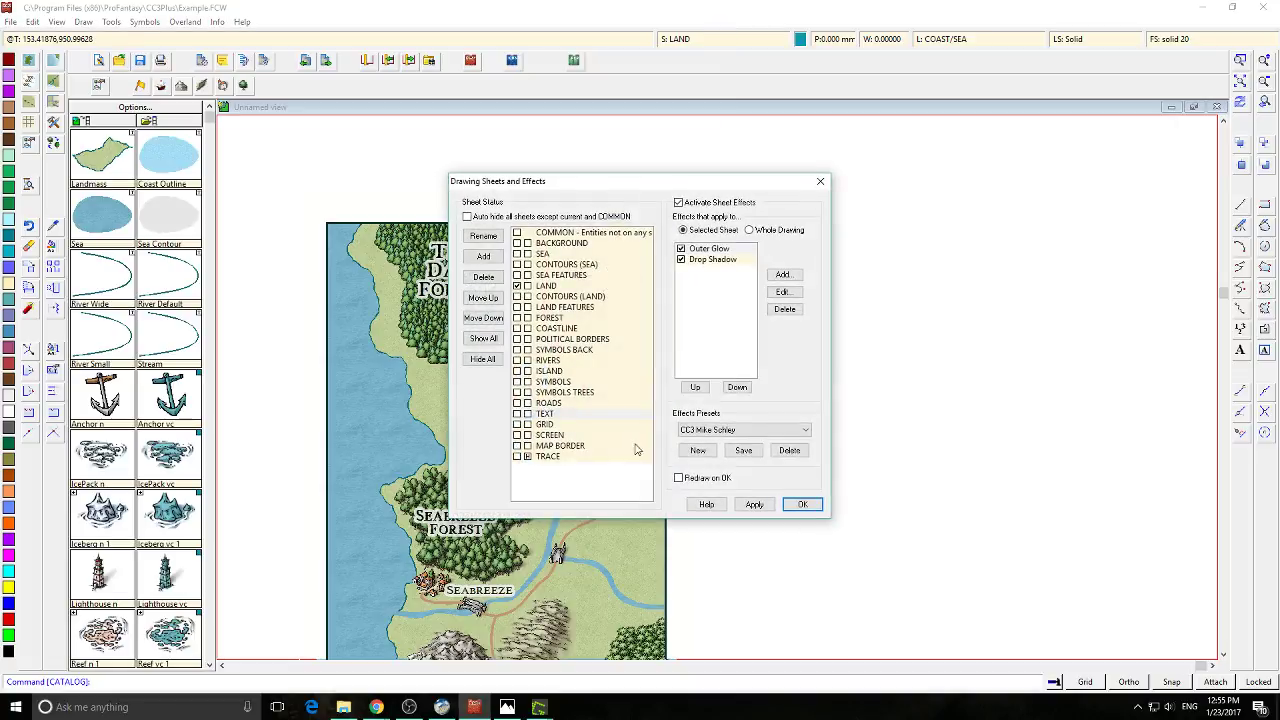
pyautogui.click(754, 504)
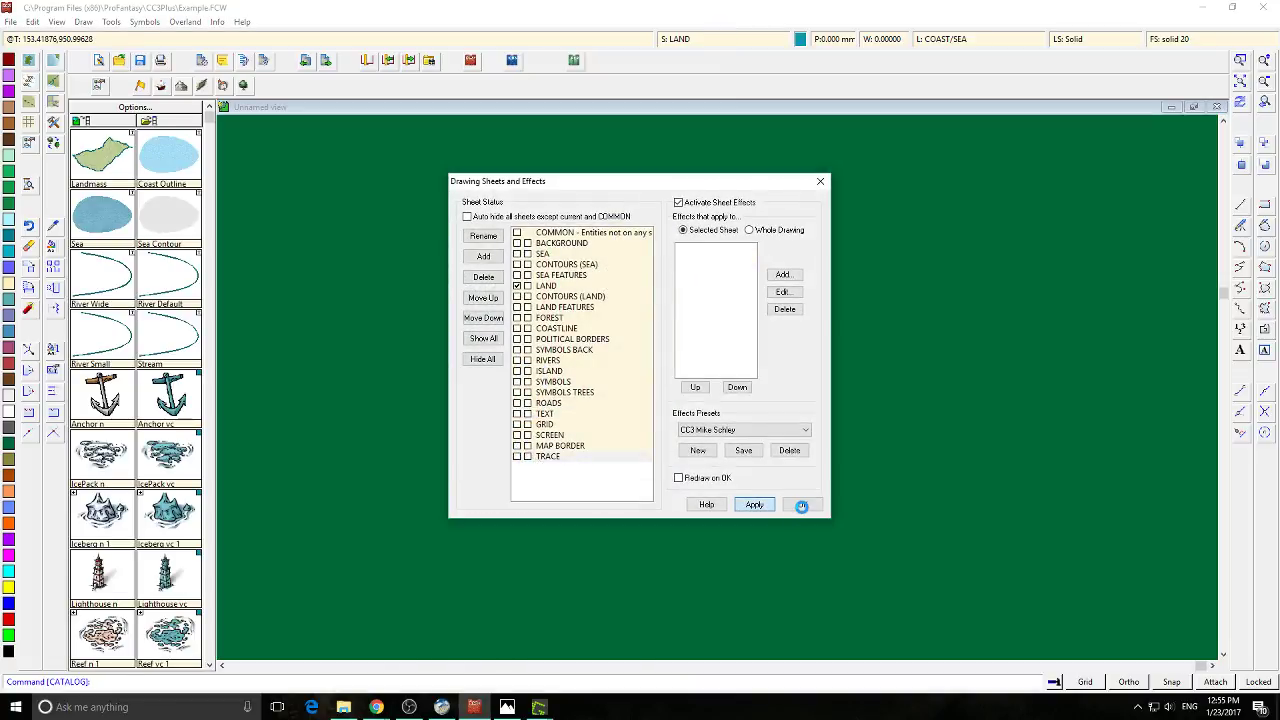
pyautogui.click(802, 504)
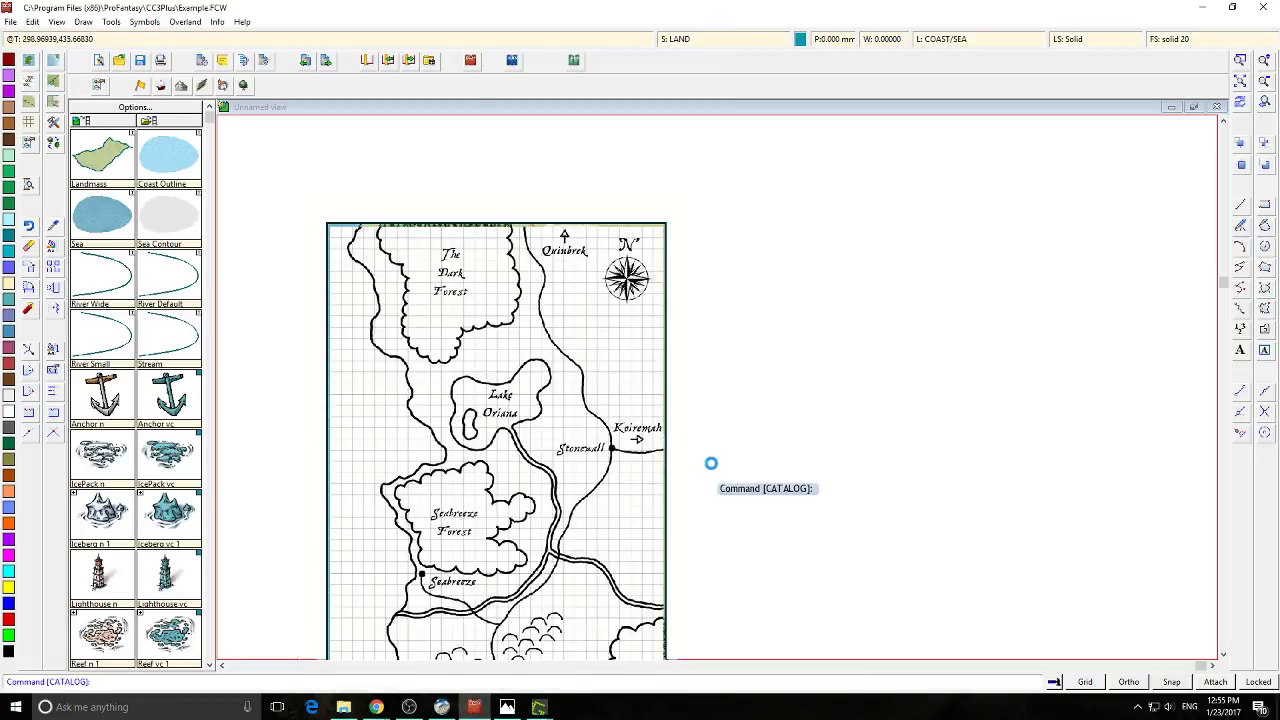
pyautogui.click(675, 38)
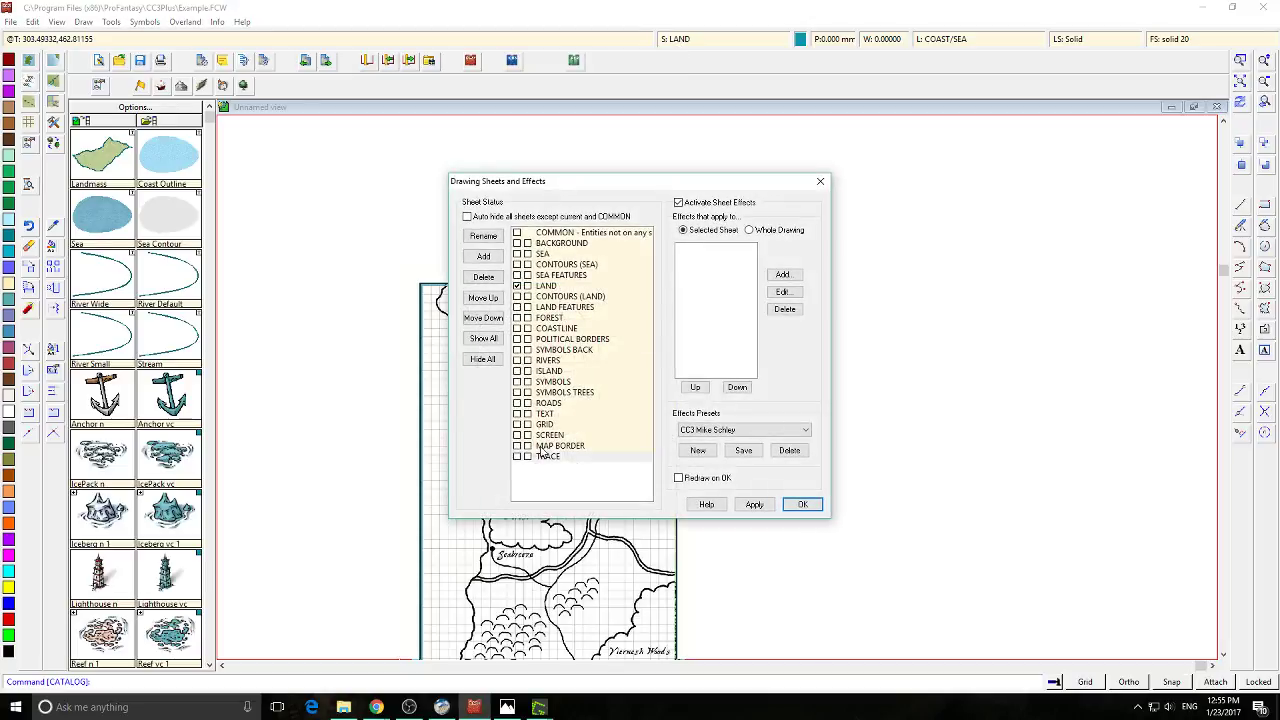
pyautogui.click(756, 504)
pyautogui.click(802, 504)
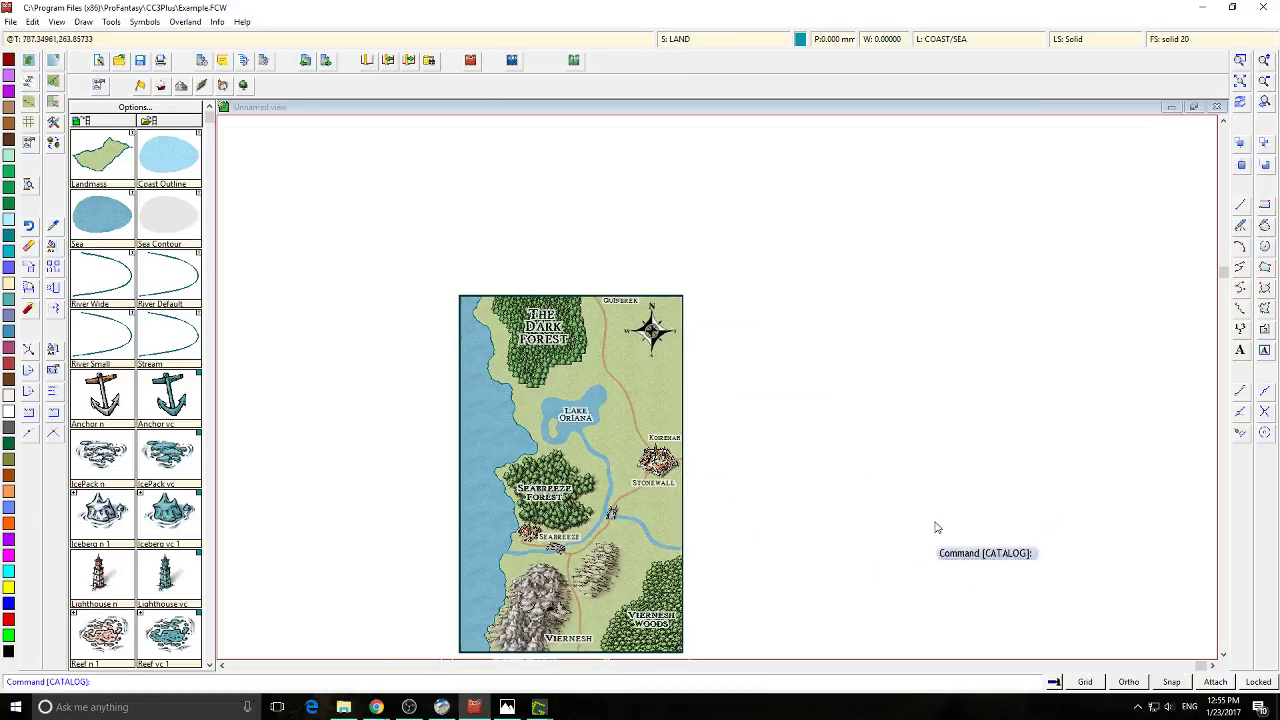
# Open the original sketch in Photos beside the finished map, compare the two, and put the sketch away
pyautogui.scroll(-1, 719, 441)
pyautogui.moveTo(719, 441); pyautogui.dragTo(538, 270)
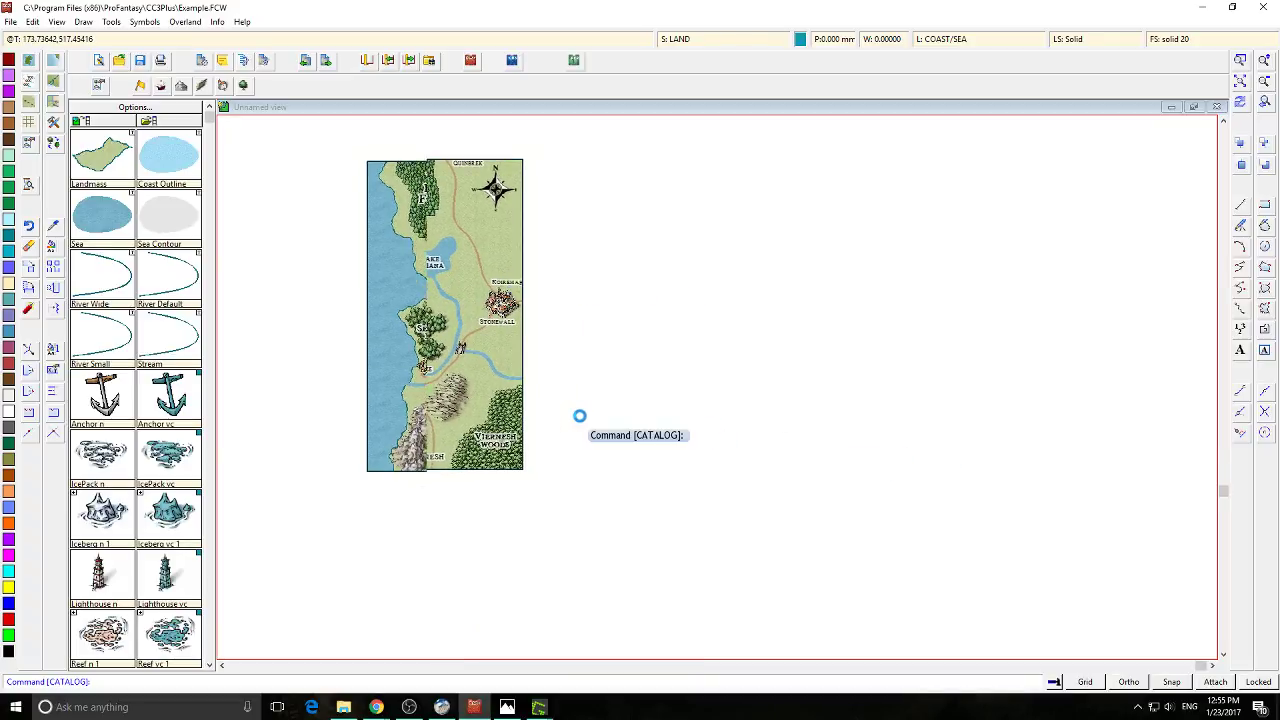
pyautogui.scroll(2, 580, 421)
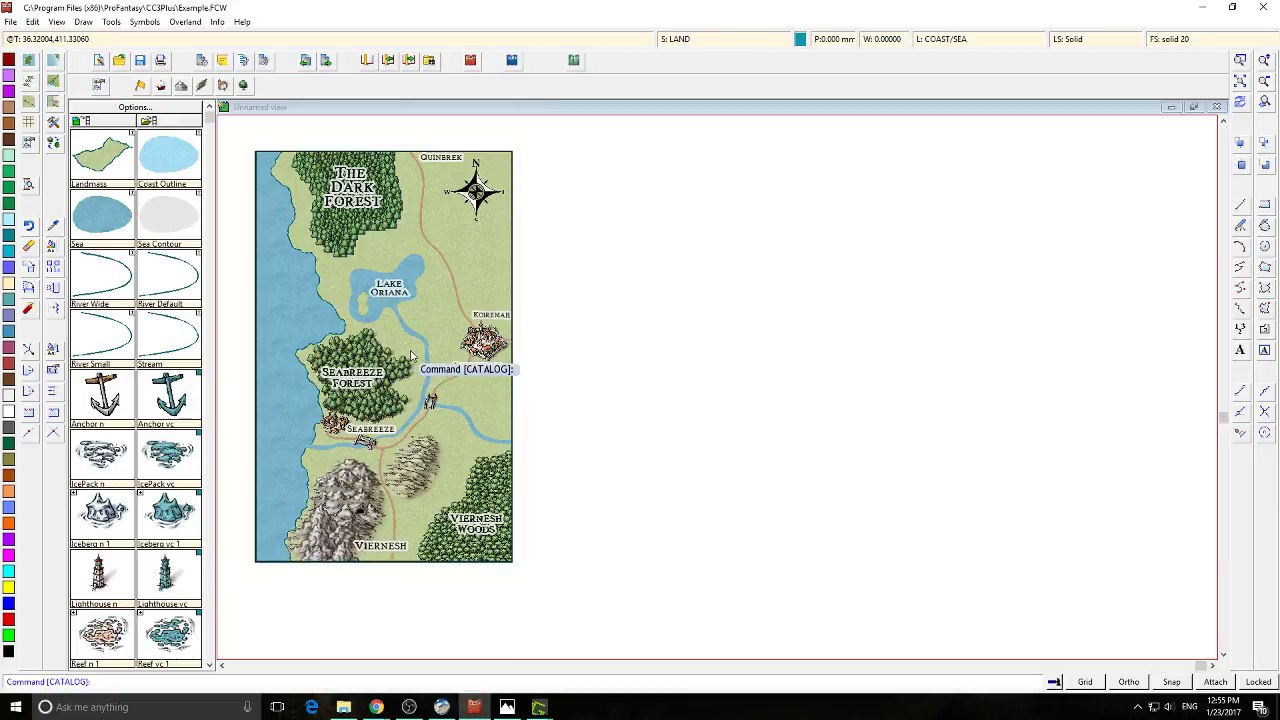
pyautogui.click(507, 707)
pyautogui.moveTo(670, 8)
pyautogui.mouseDown()
pyautogui.moveTo(661, 147)
pyautogui.moveTo(922, 60)
pyautogui.moveTo(932, 35)
pyautogui.mouseUp()
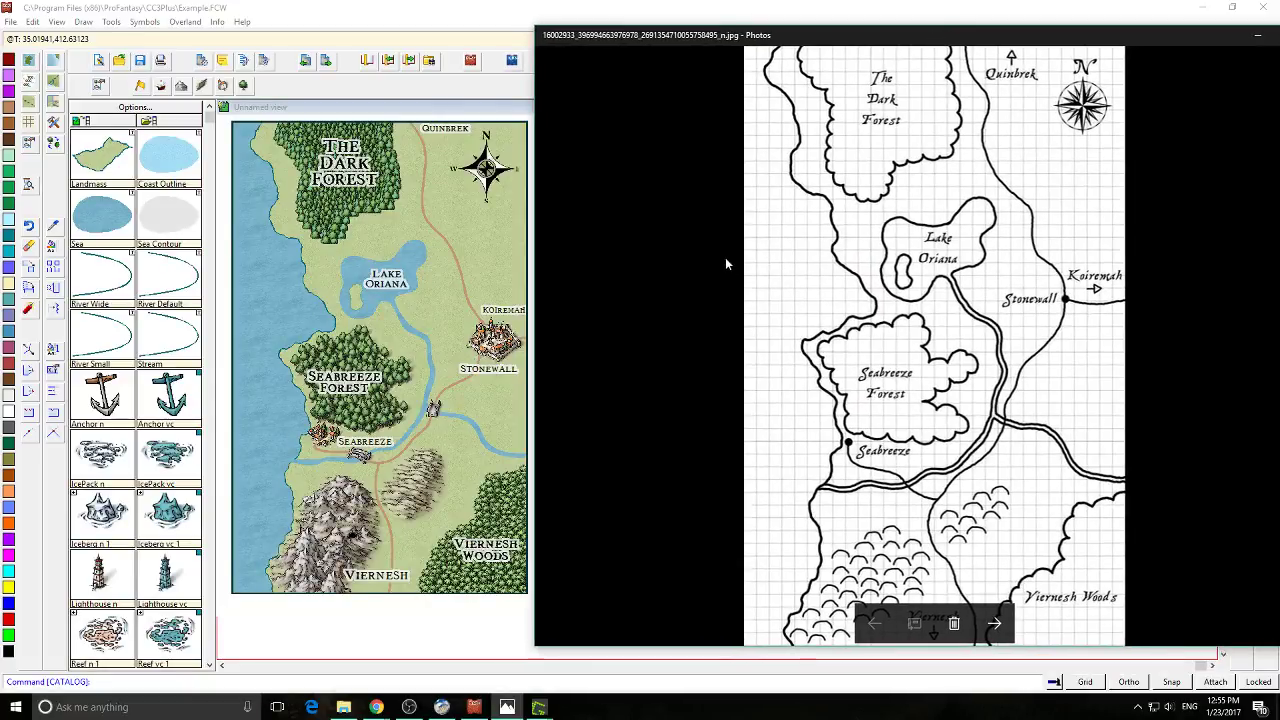
pyautogui.click(1259, 38)
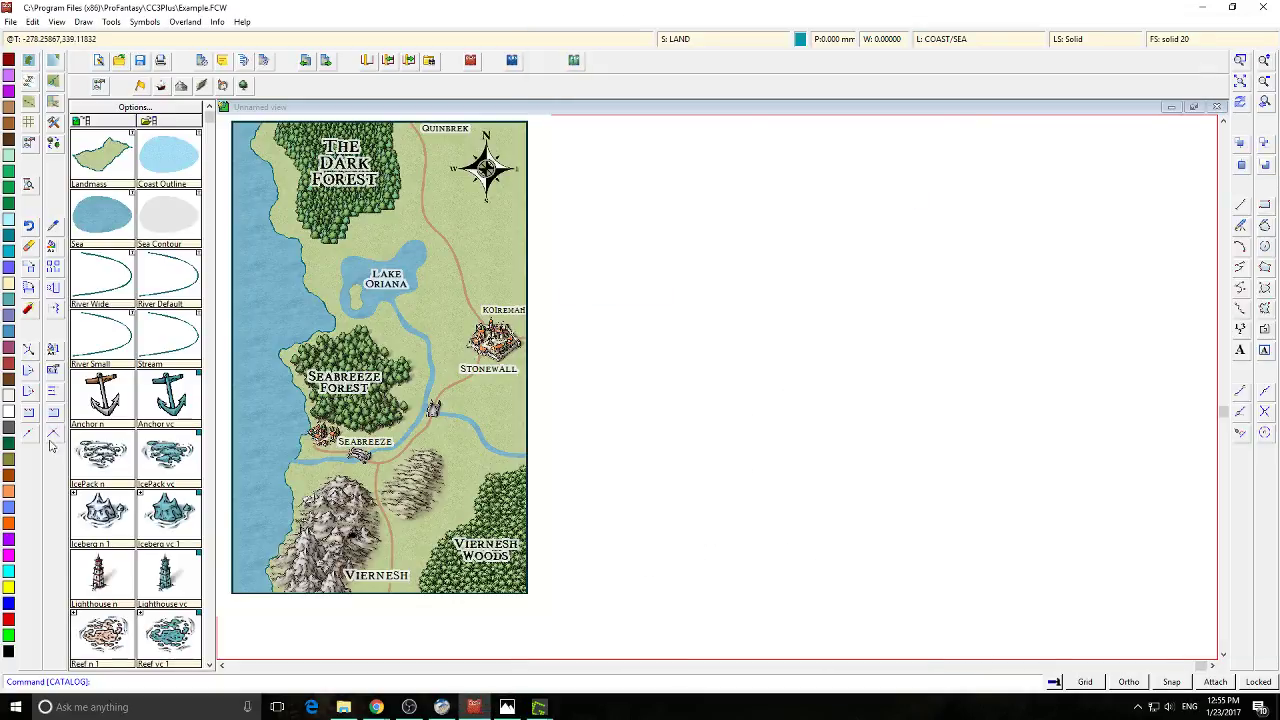
# Place a ship symbol from the sea catalog in the water just west of Seabreeze
pyautogui.click(211, 655)
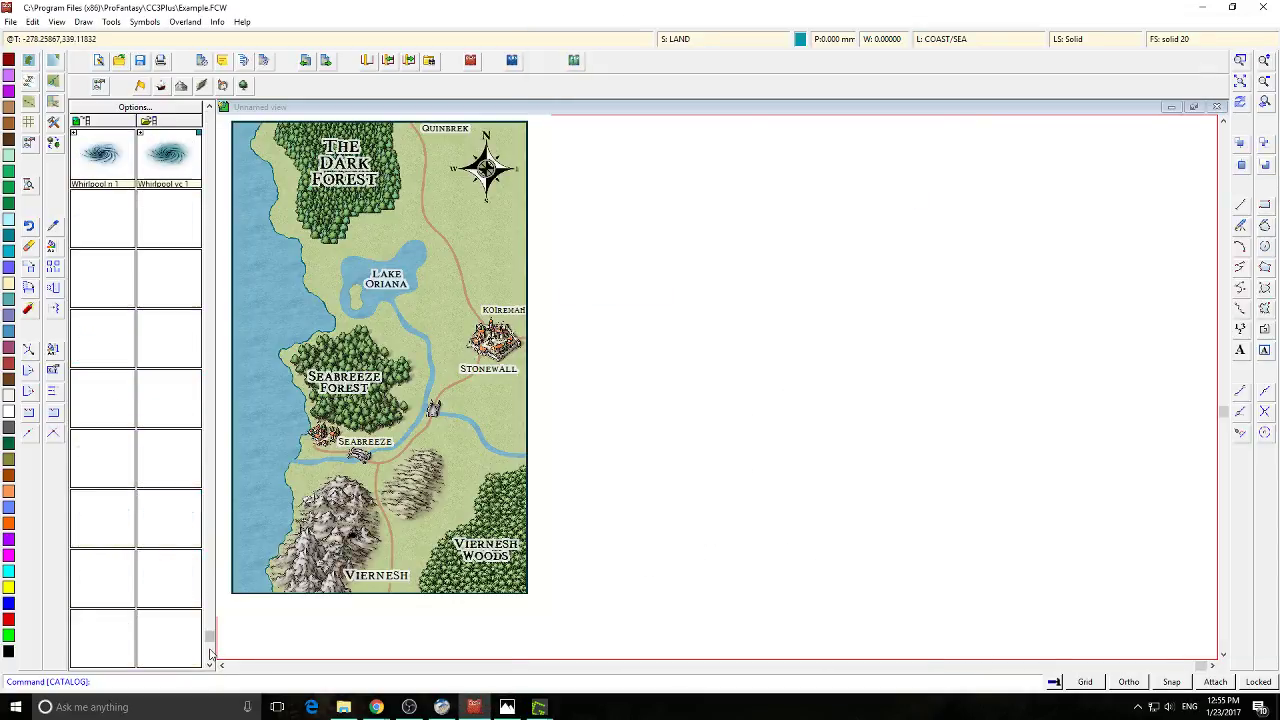
pyautogui.click(210, 122)
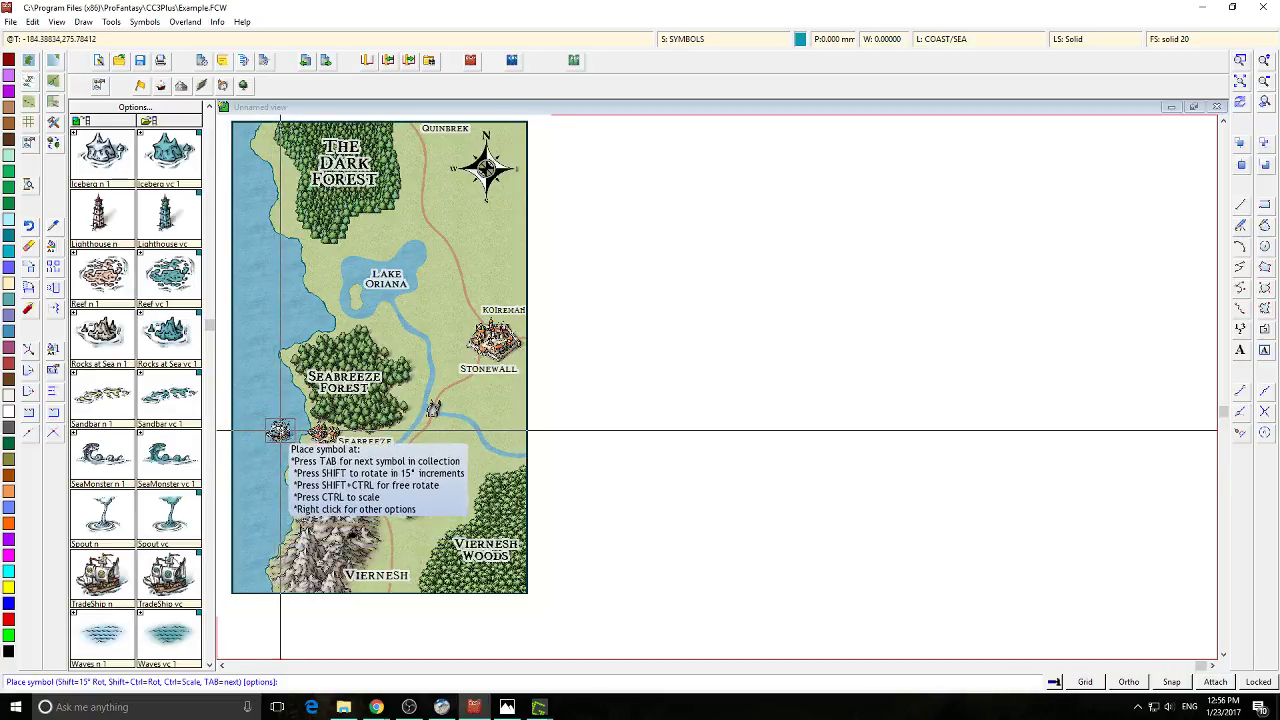
pyautogui.click(273, 428)
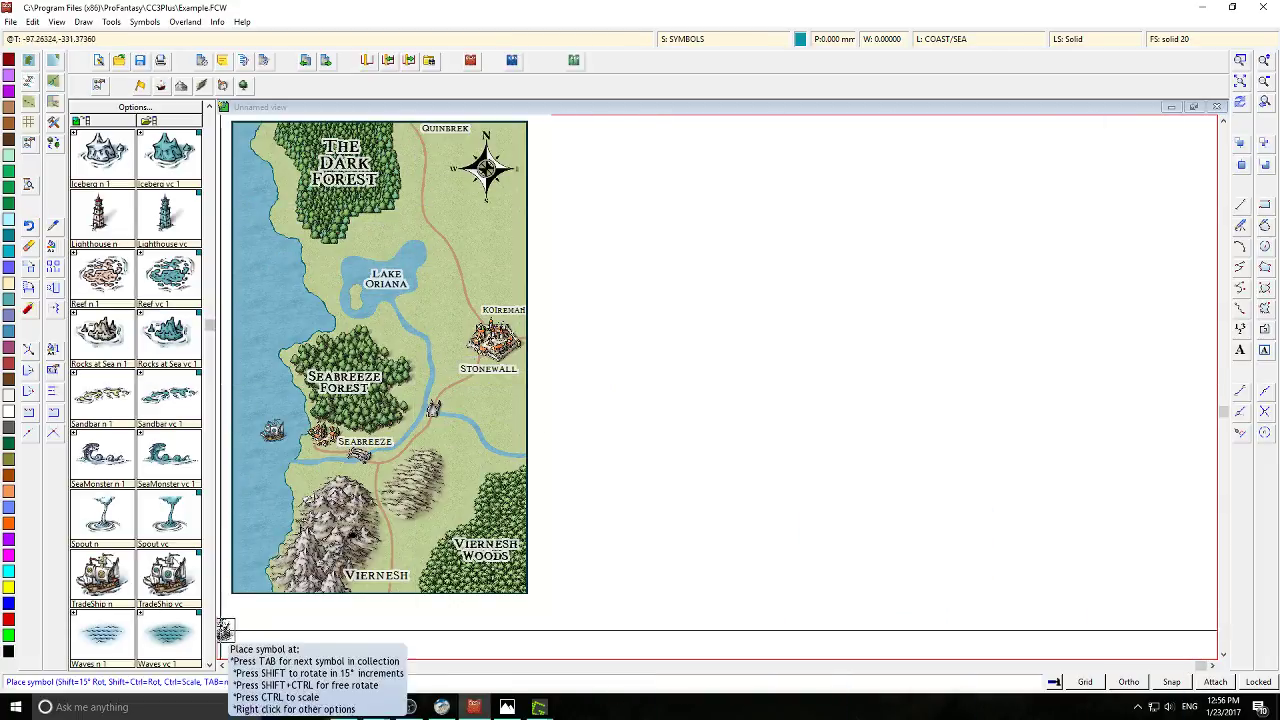
# Try to draw a Coast Outline polygon offshore along the western coast, from the northern to the southern map edge
pyautogui.click(222, 665)
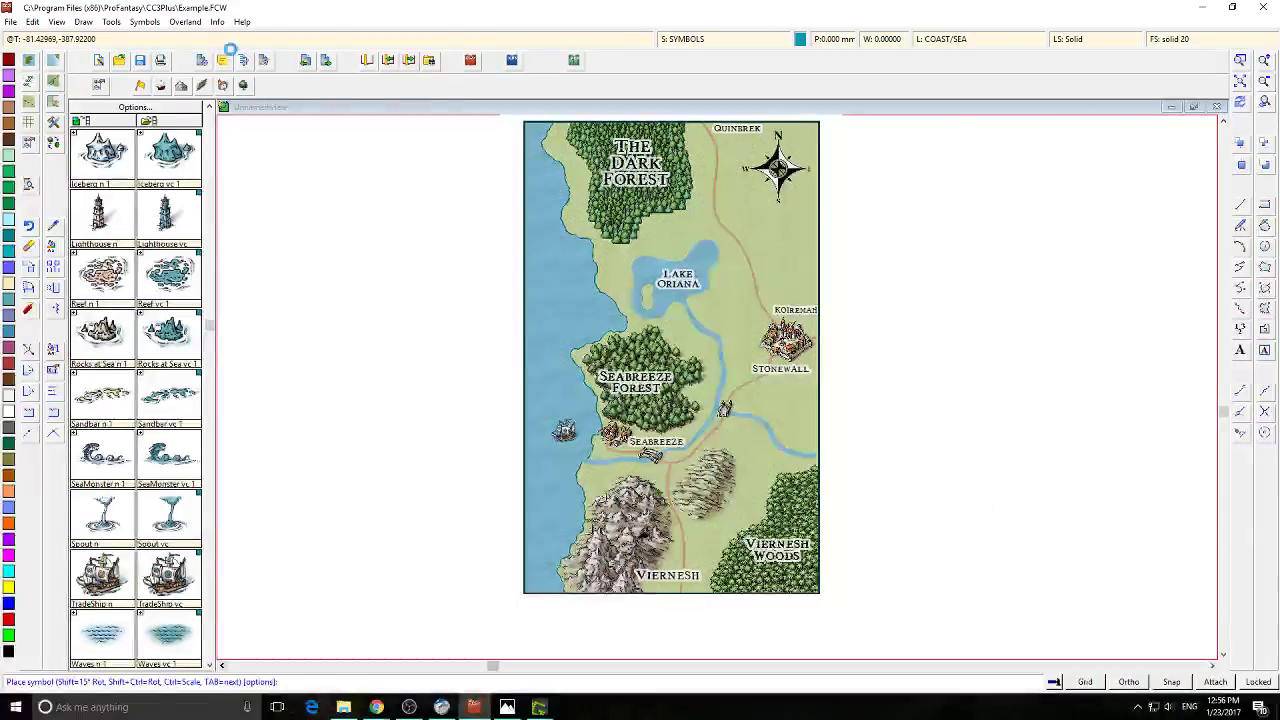
pyautogui.click(222, 665)
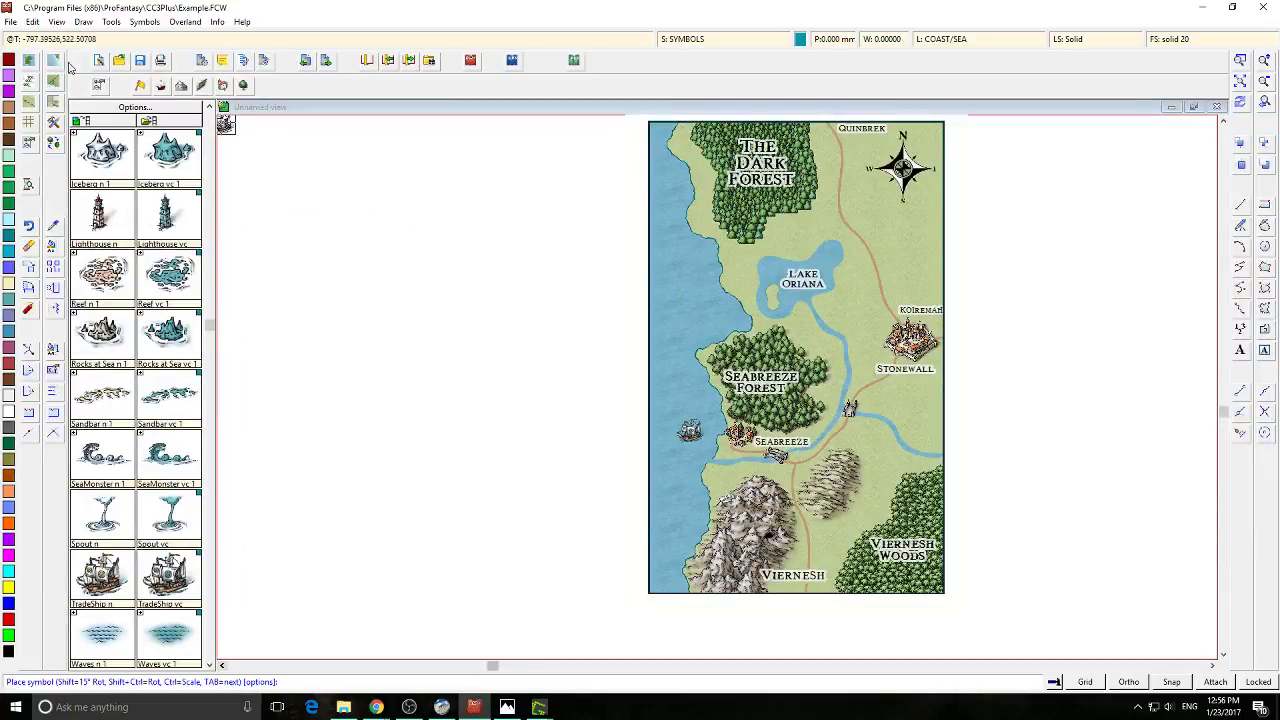
pyautogui.click(178, 86)
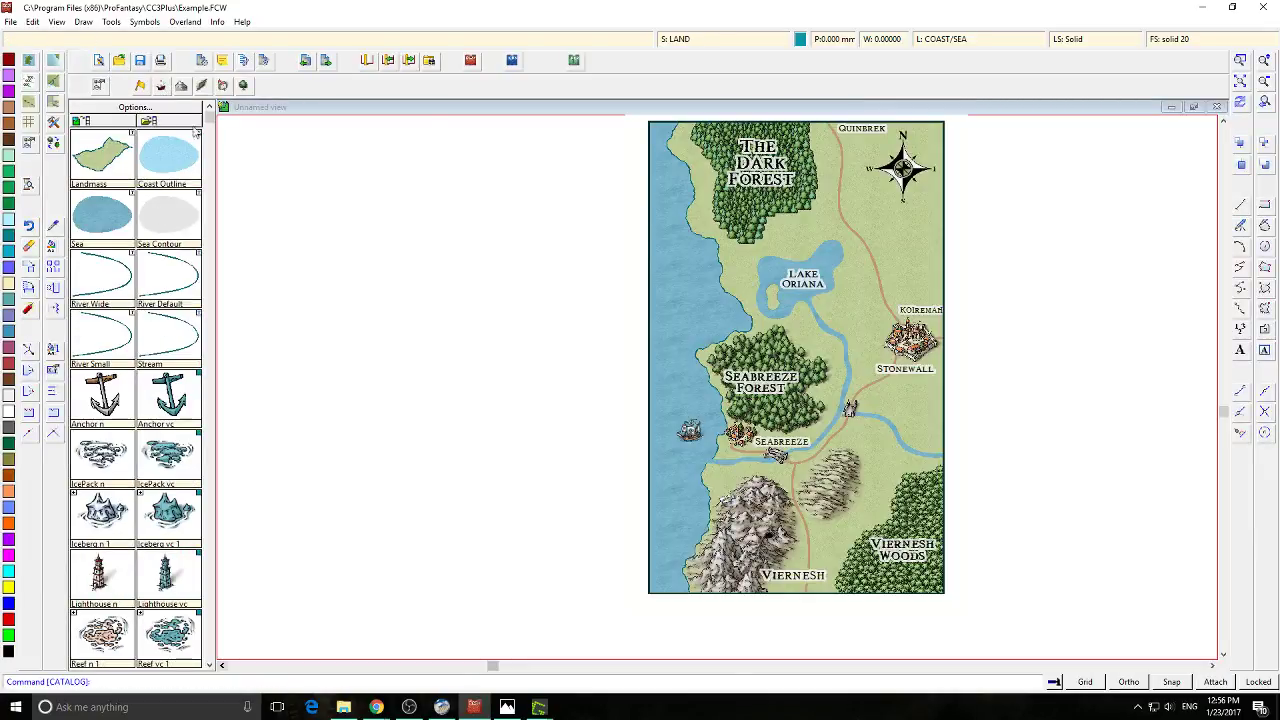
pyautogui.click(183, 162)
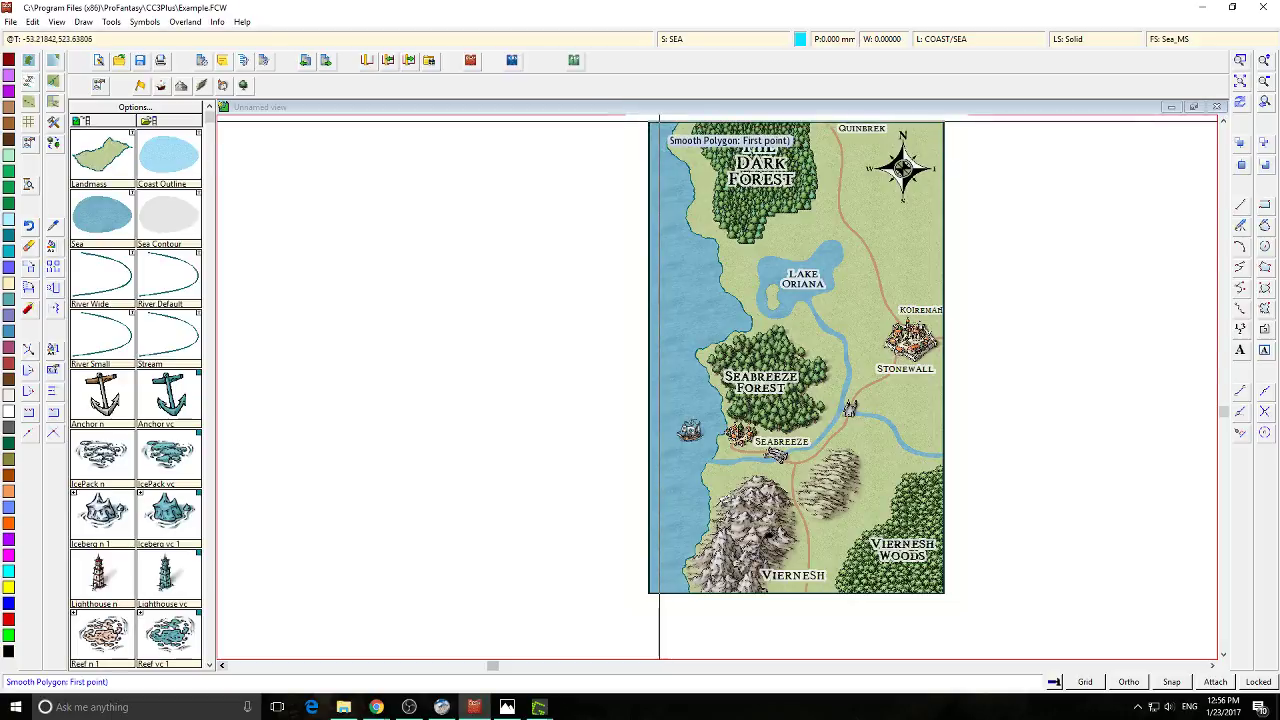
pyautogui.click(660, 125)
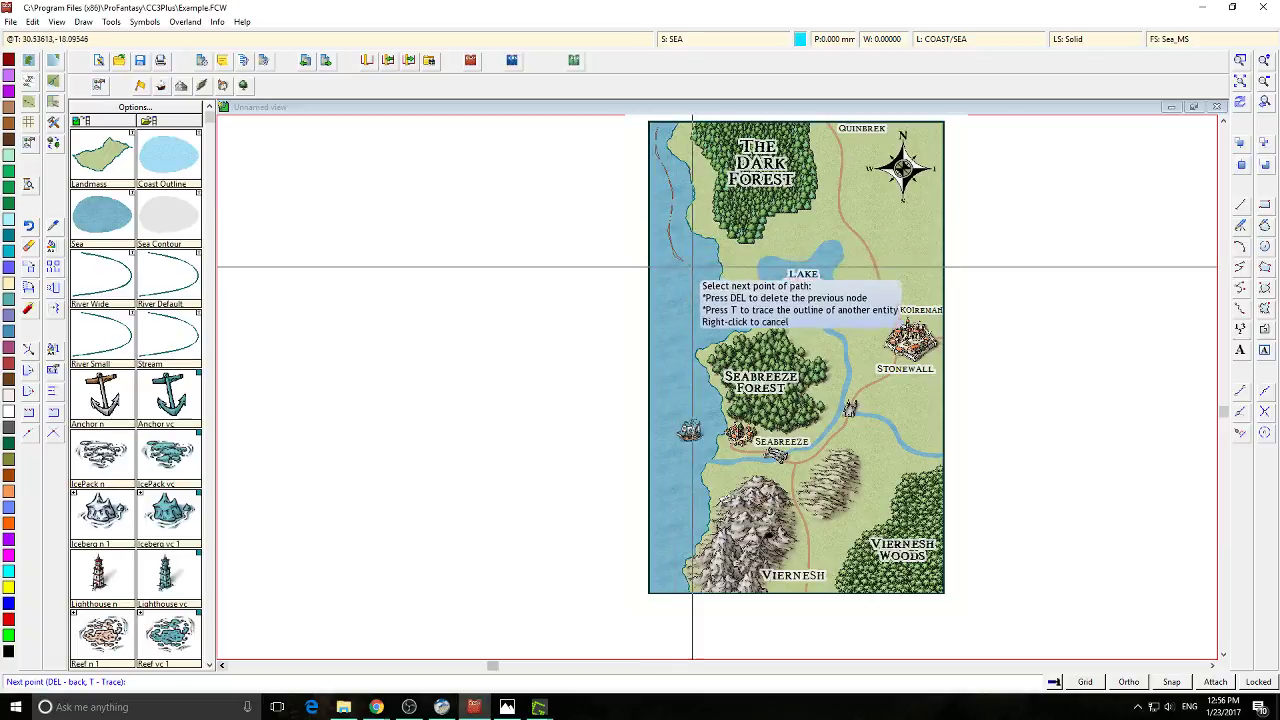
pyautogui.click(709, 304)
pyautogui.click(716, 317)
pyautogui.click(711, 329)
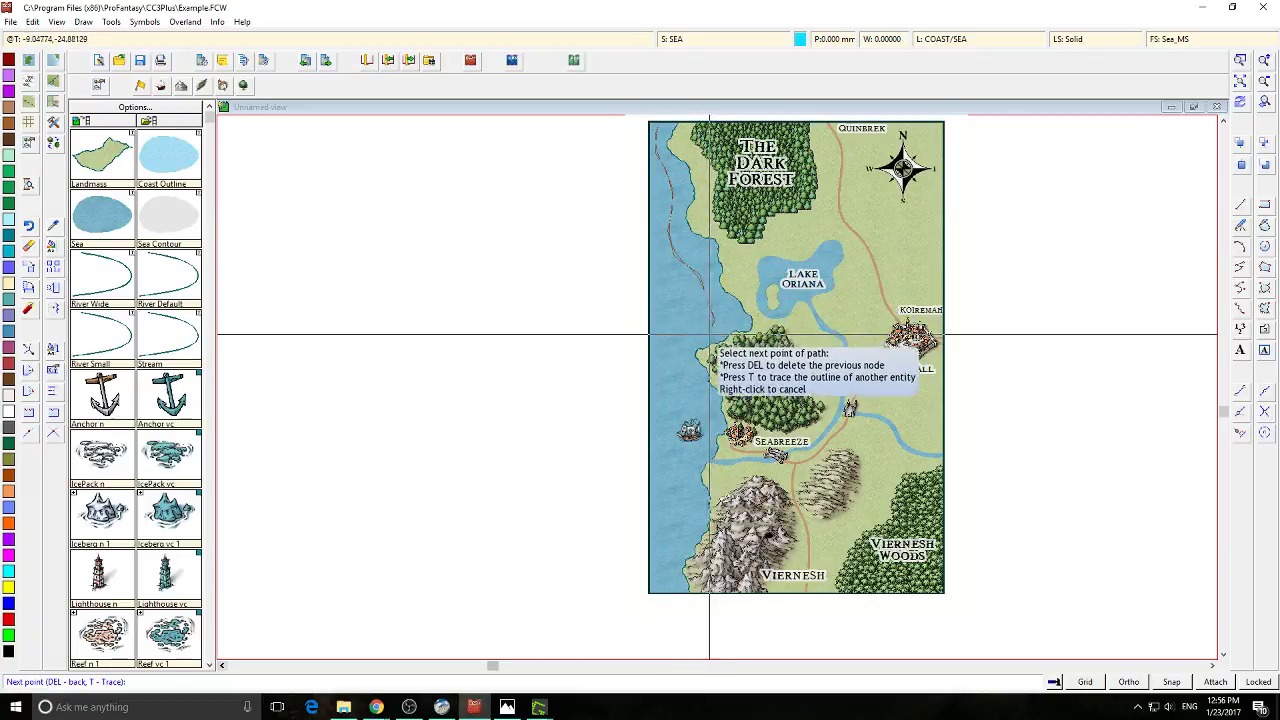
pyautogui.click(687, 364)
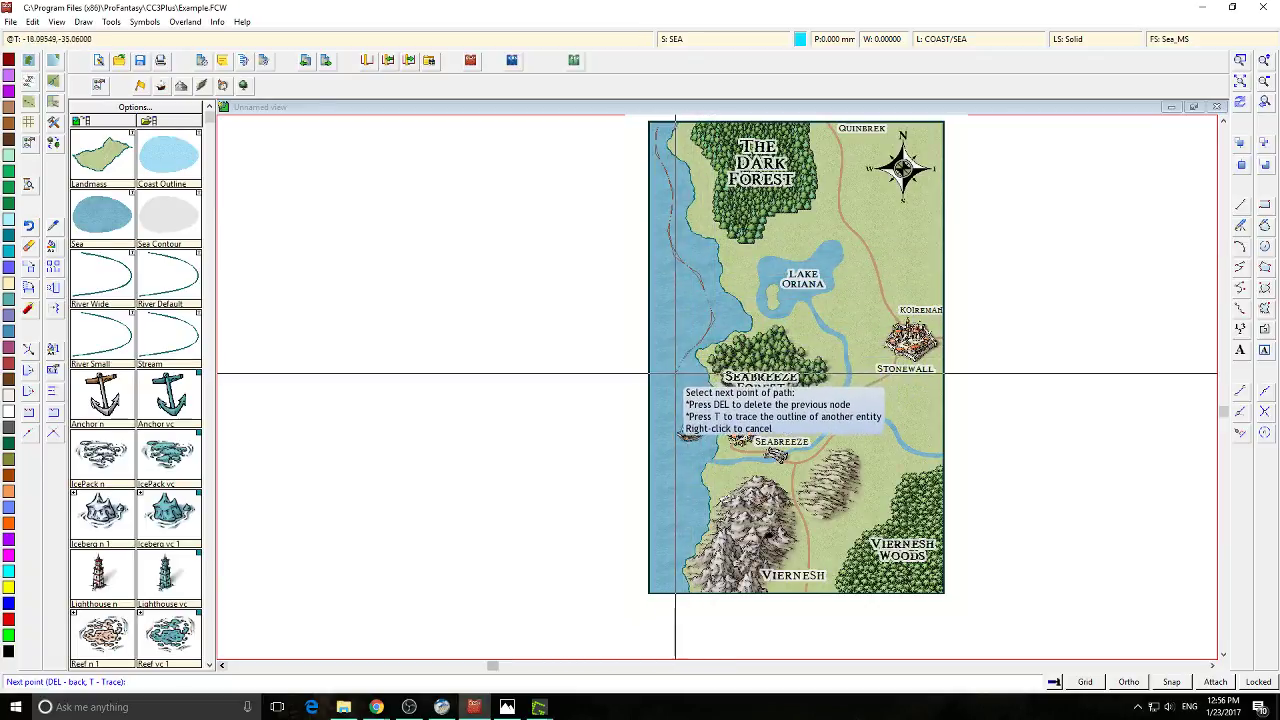
pyautogui.click(693, 460)
pyautogui.click(686, 524)
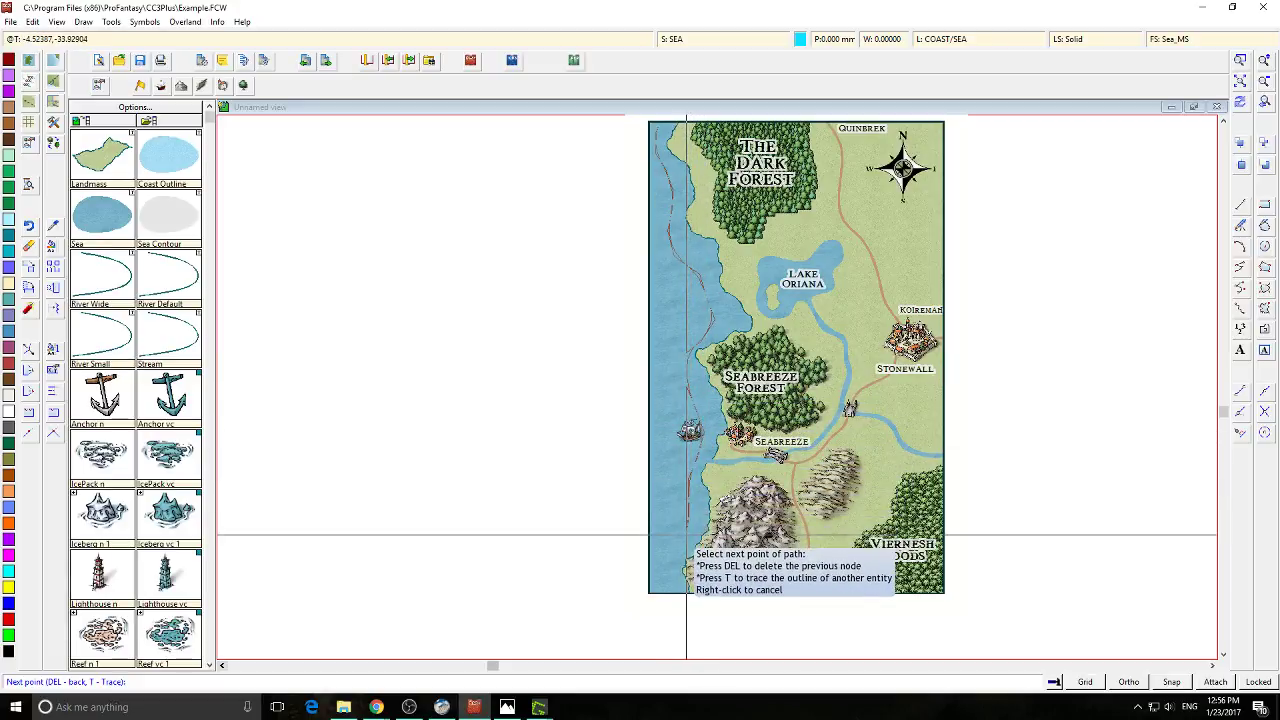
pyautogui.click(674, 567)
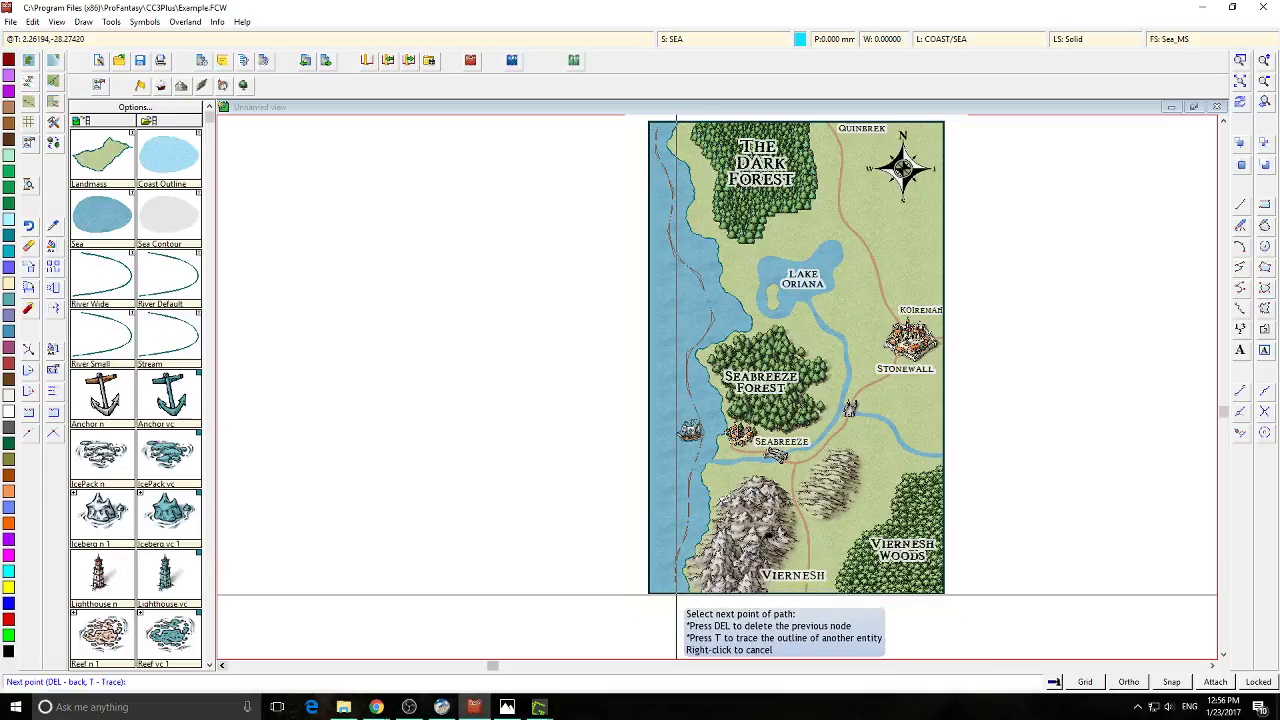
pyautogui.click(677, 593)
pyautogui.rightClick(677, 593)
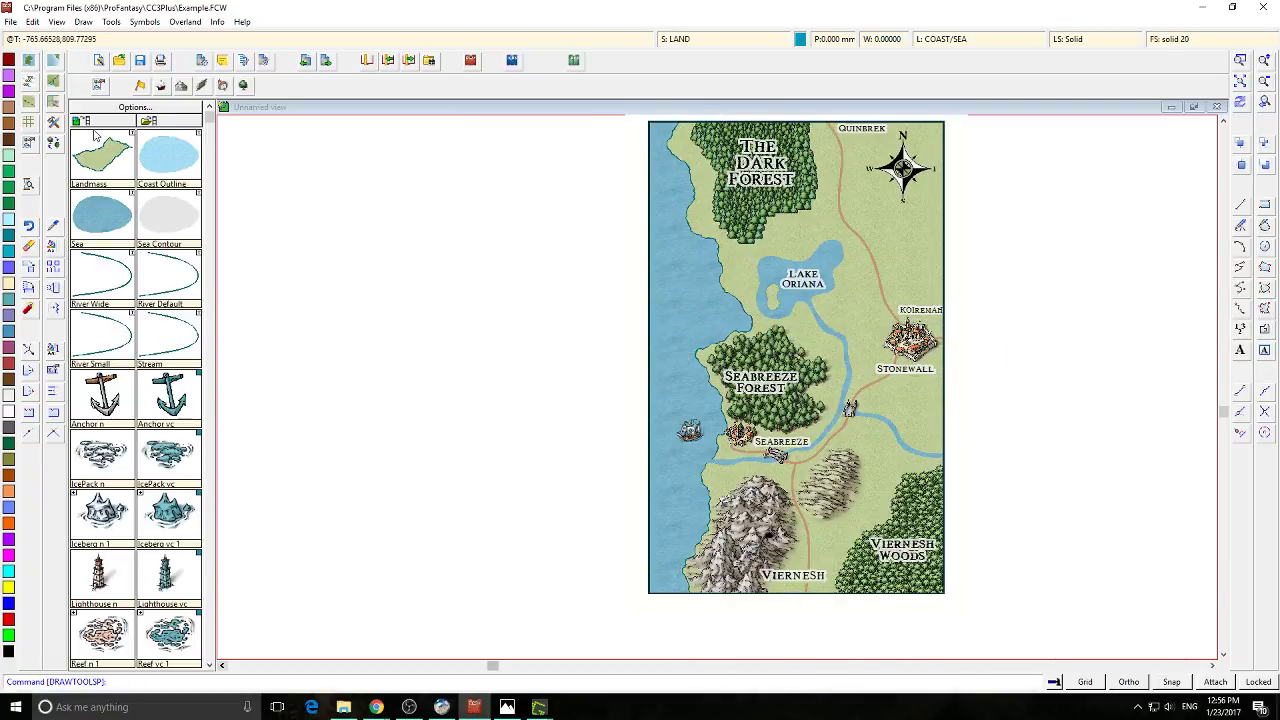
# Draw a Coast Outline polygon that follows the western coast a short way offshore and closes across the land between both map edges
pyautogui.click(147, 170)
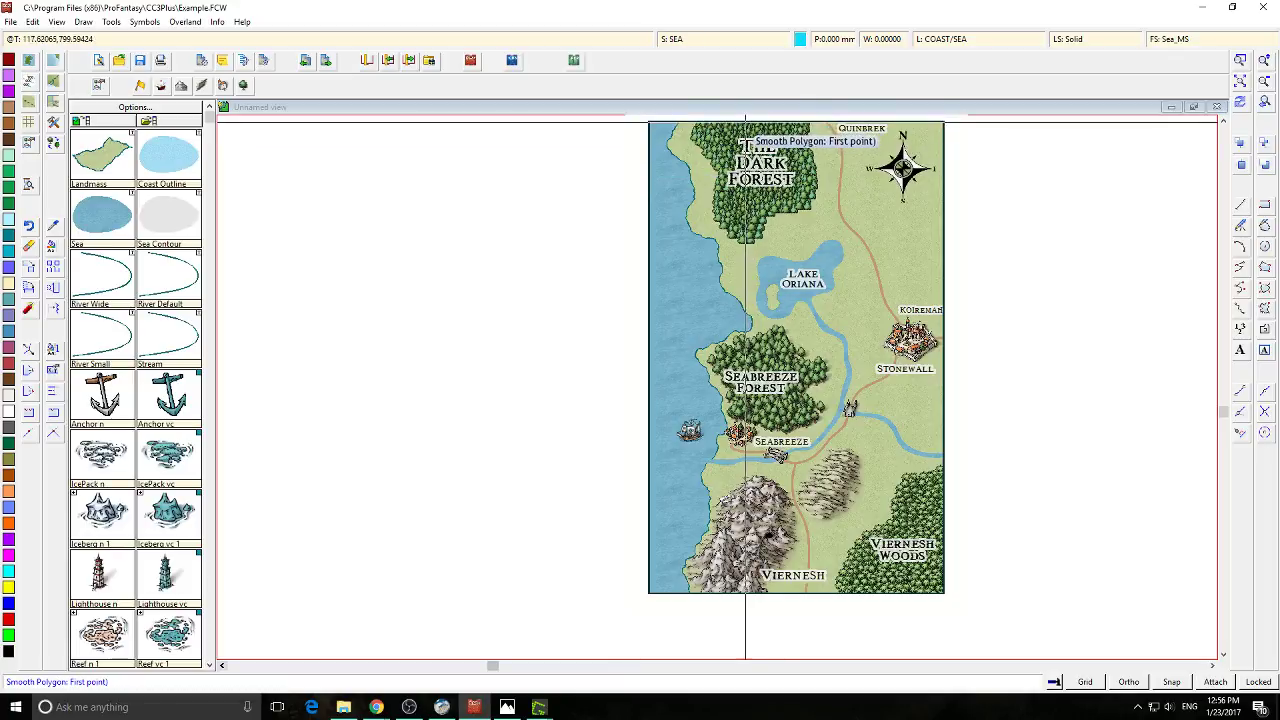
pyautogui.click(684, 121)
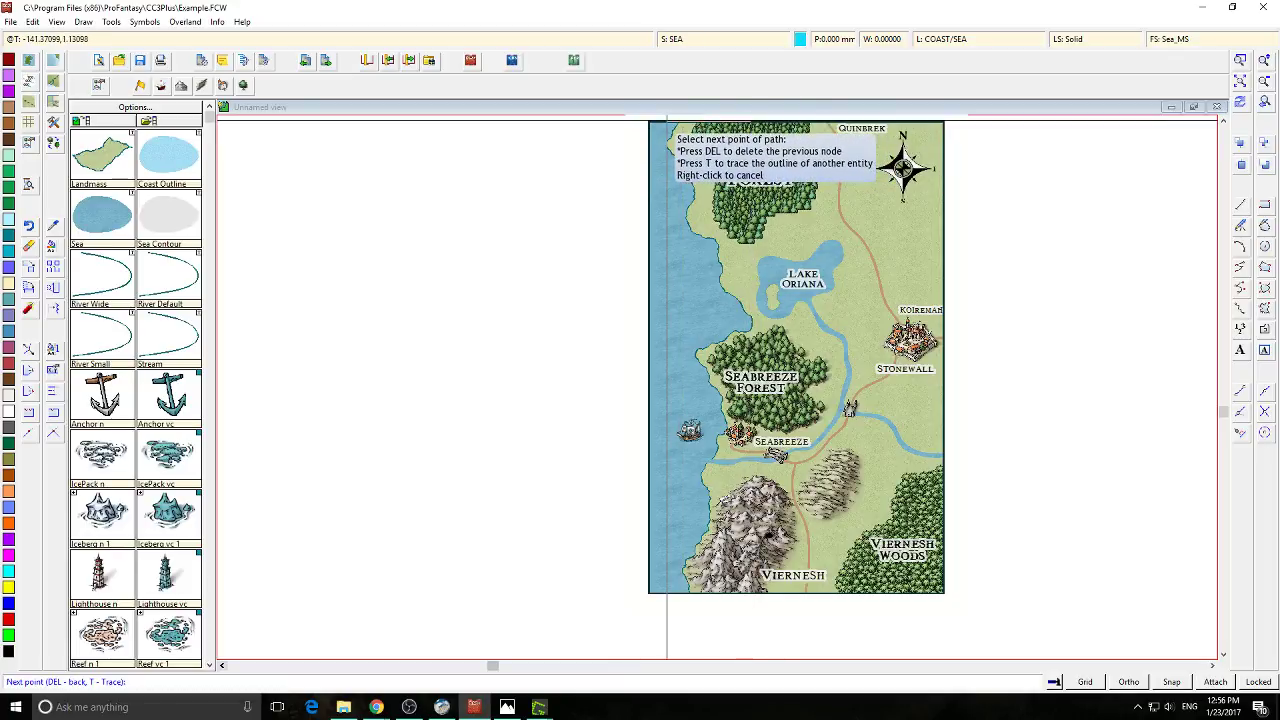
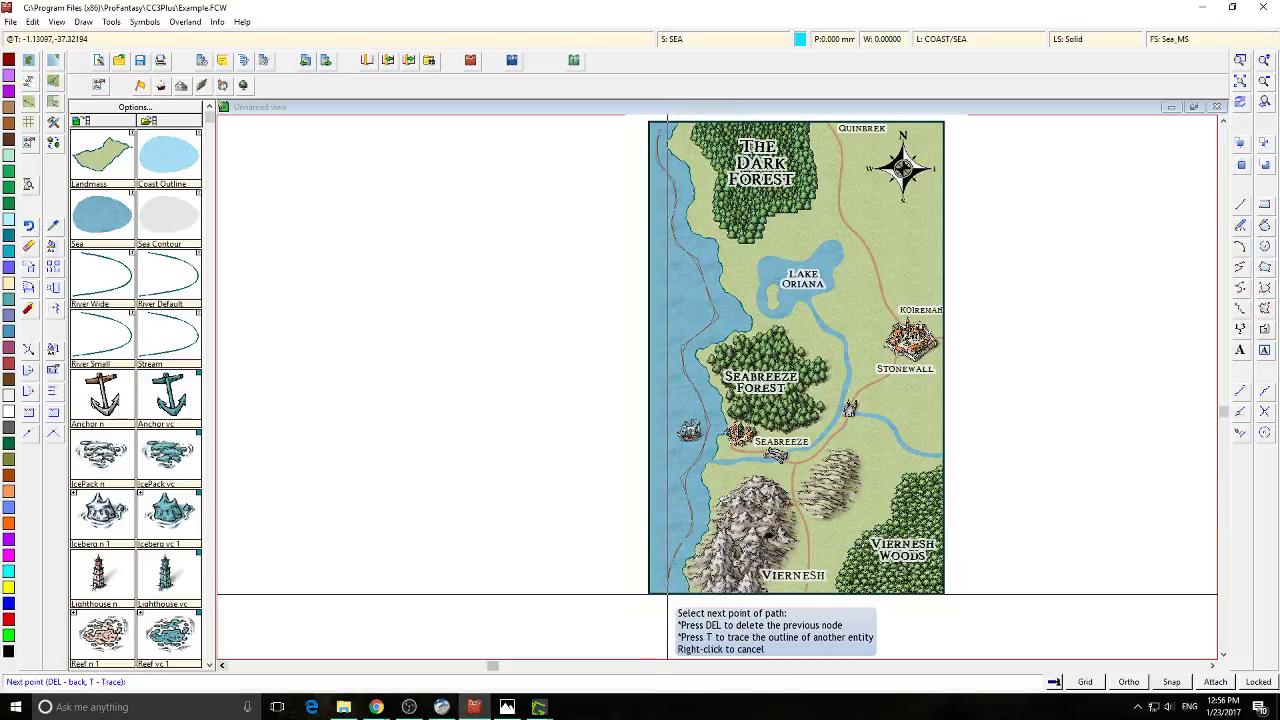
pyautogui.click(820, 593)
pyautogui.click(803, 122)
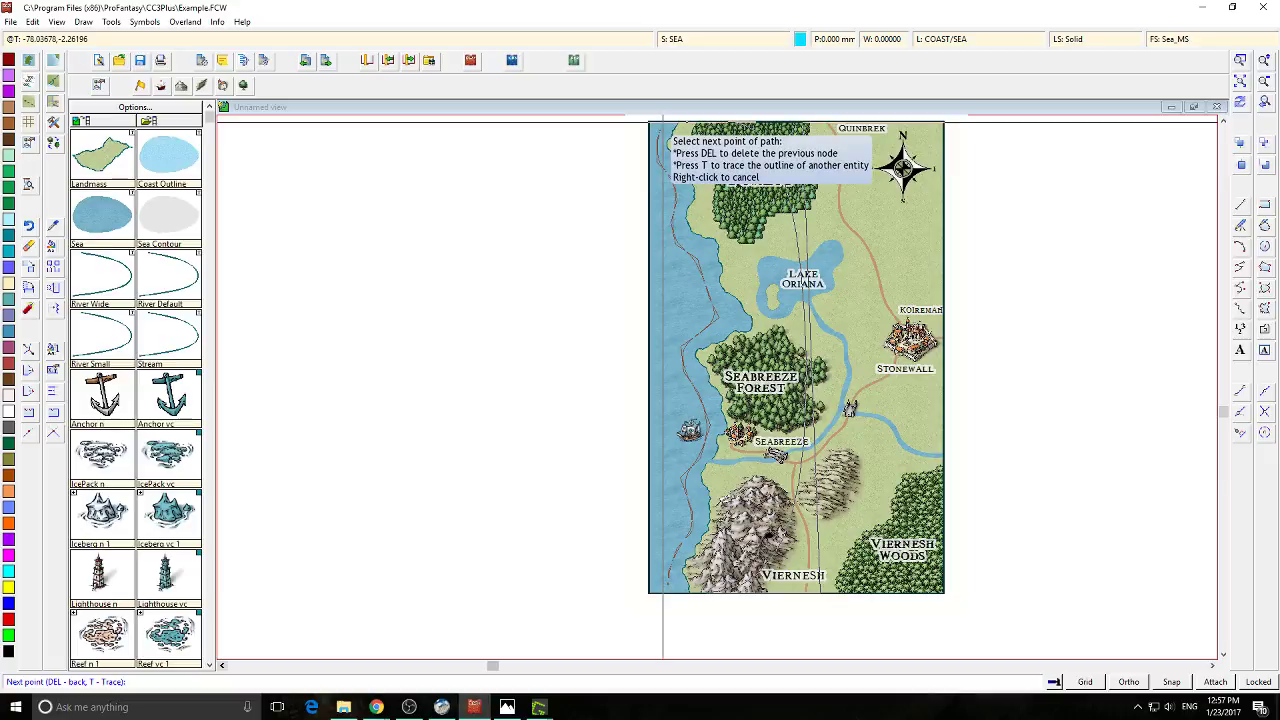
pyautogui.rightClick(662, 120)
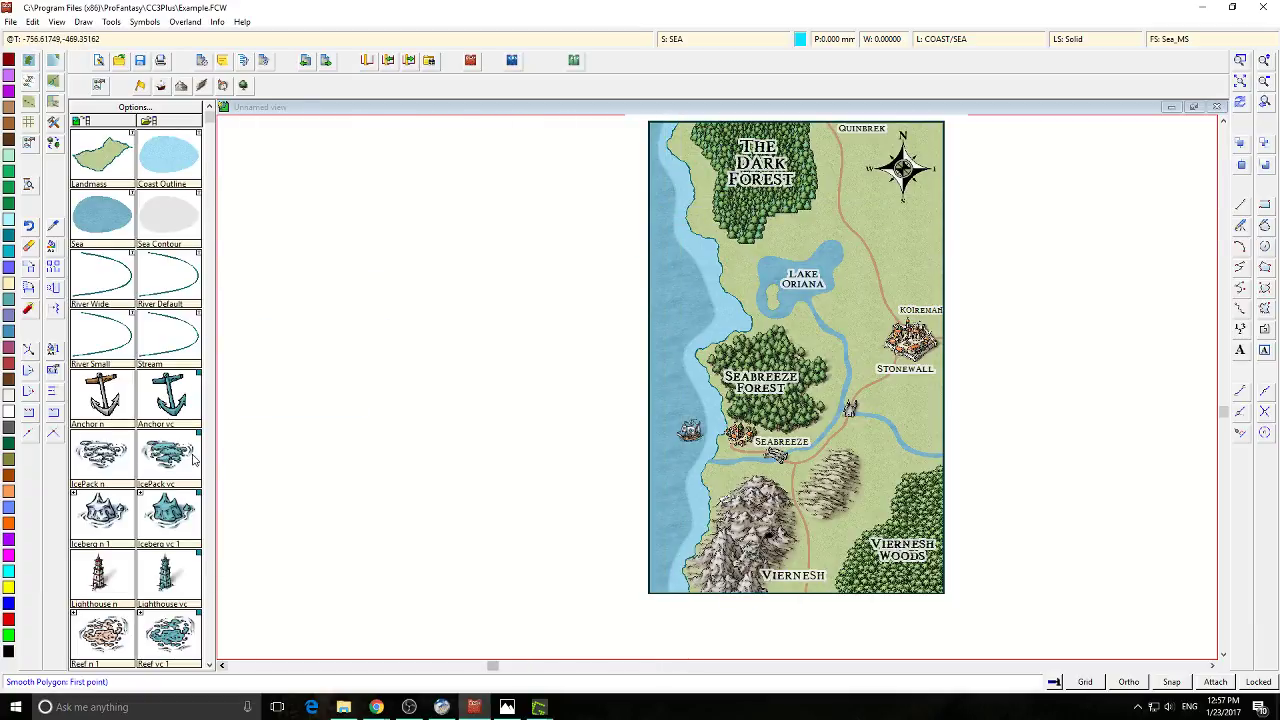
# Place a sea monster in the water west of Lake Oriana and a trade ship west of The Dark Forest
pyautogui.click(210, 633)
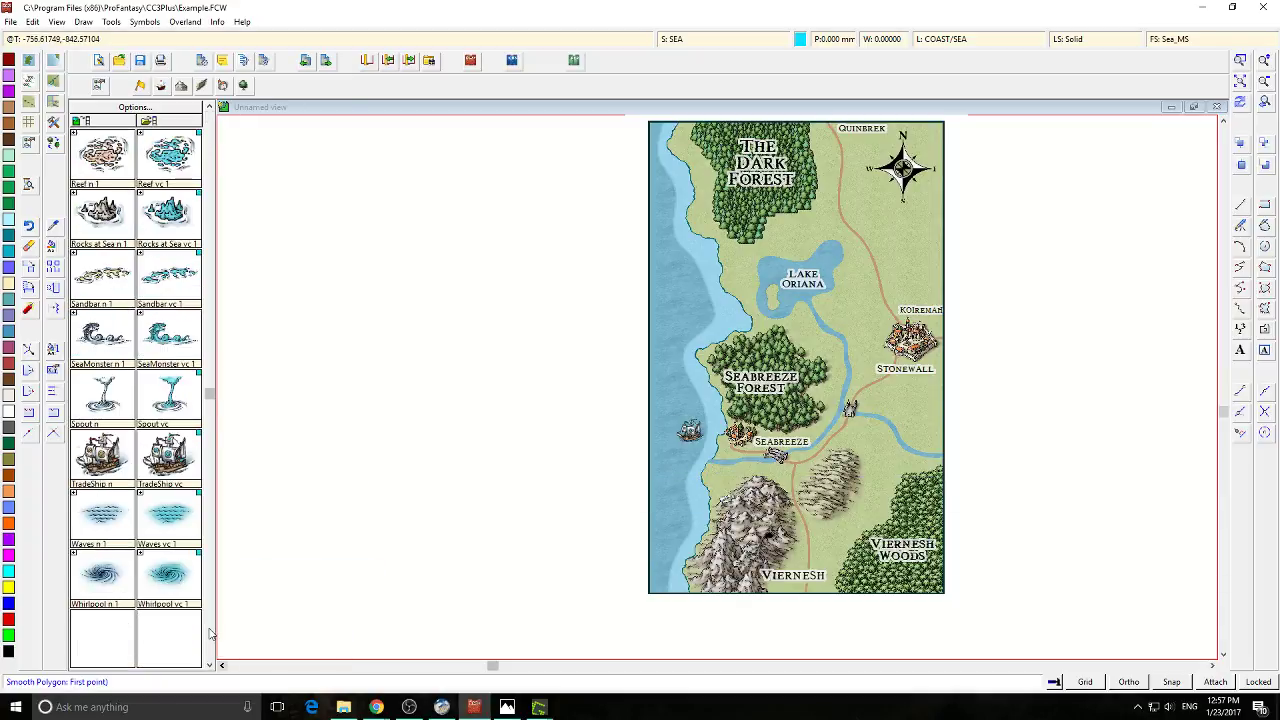
pyautogui.click(102, 335)
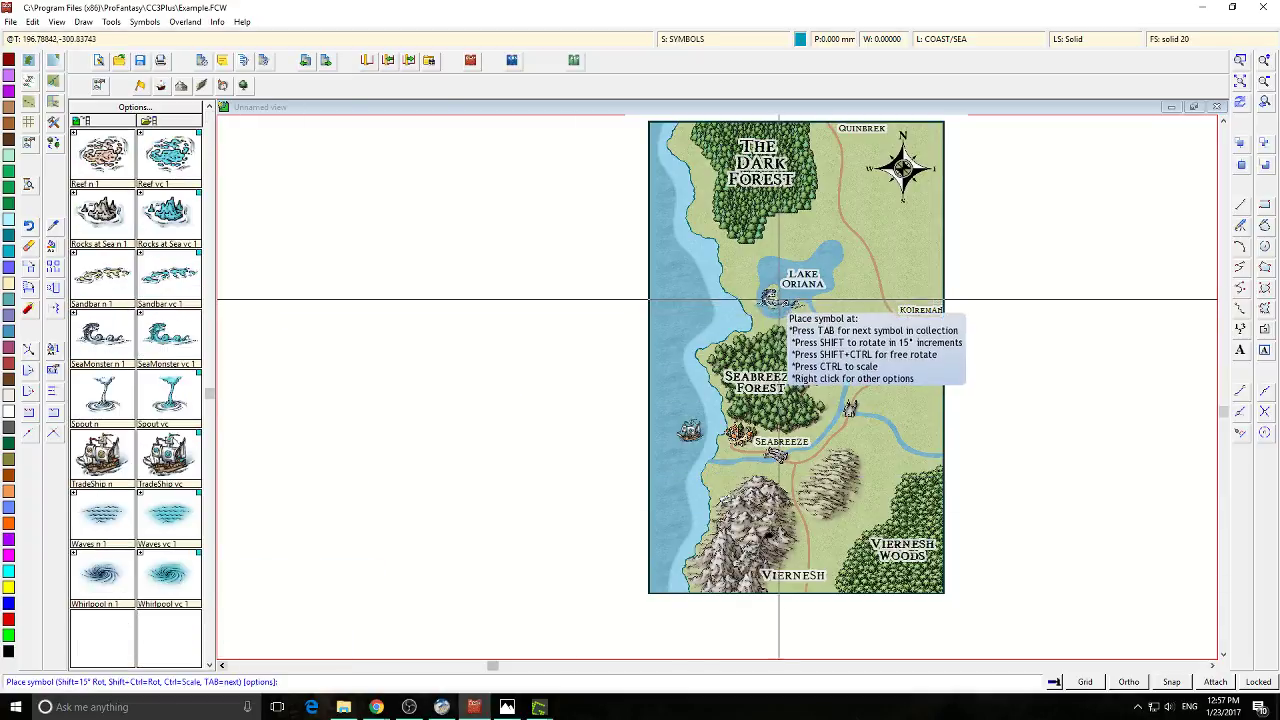
pyautogui.click(677, 297)
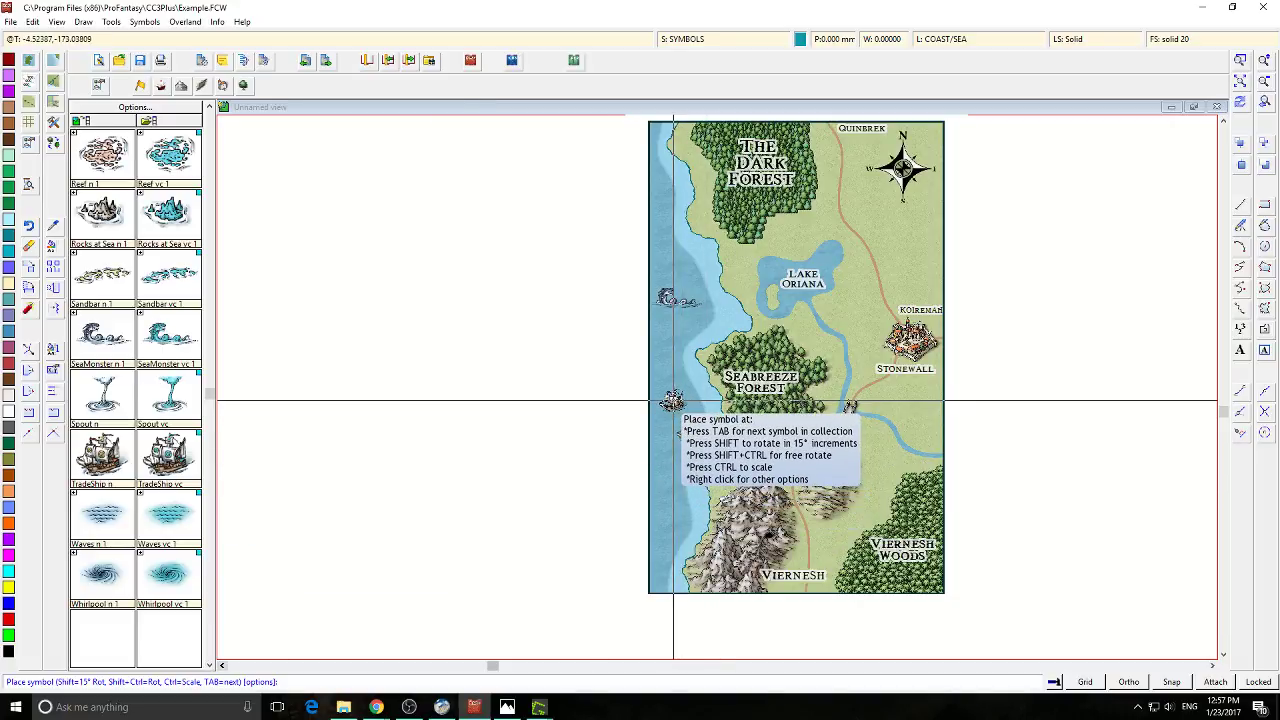
pyautogui.click(668, 181)
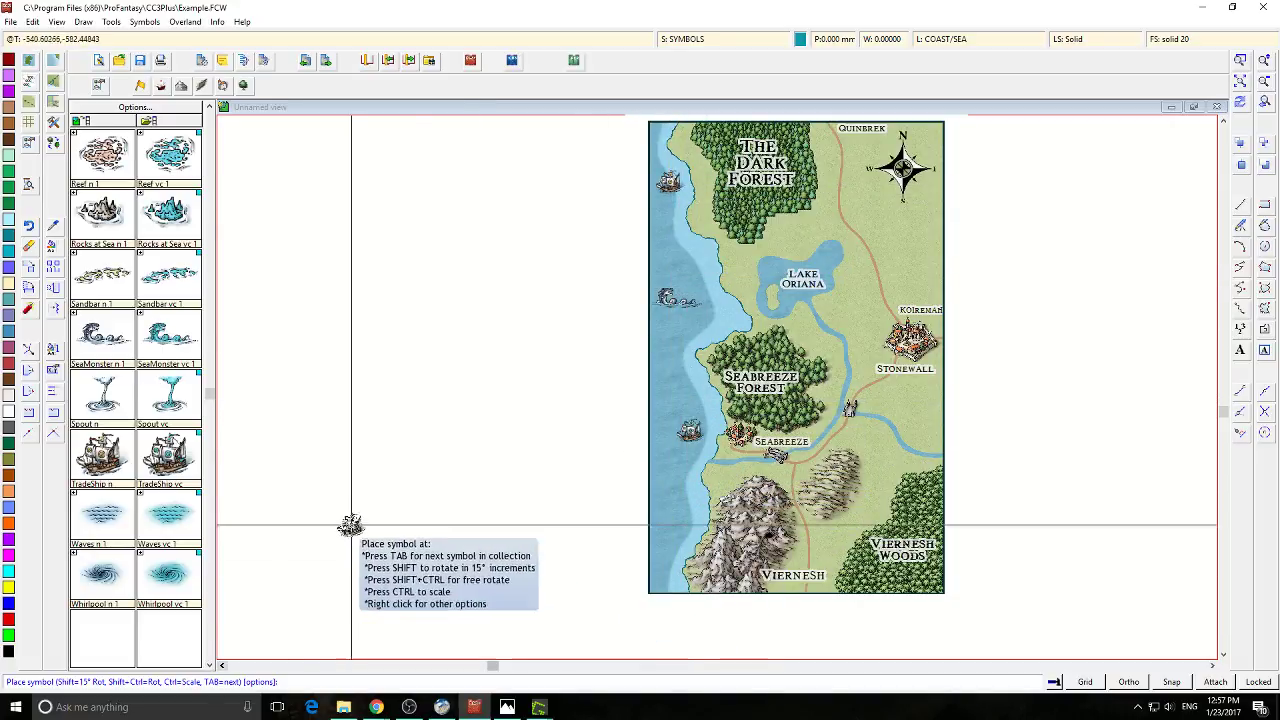
# Place a water spout west of the mountains and three Rocks at Sea symbols spread along the coast down to the southwestern corner
pyautogui.click(112, 395)
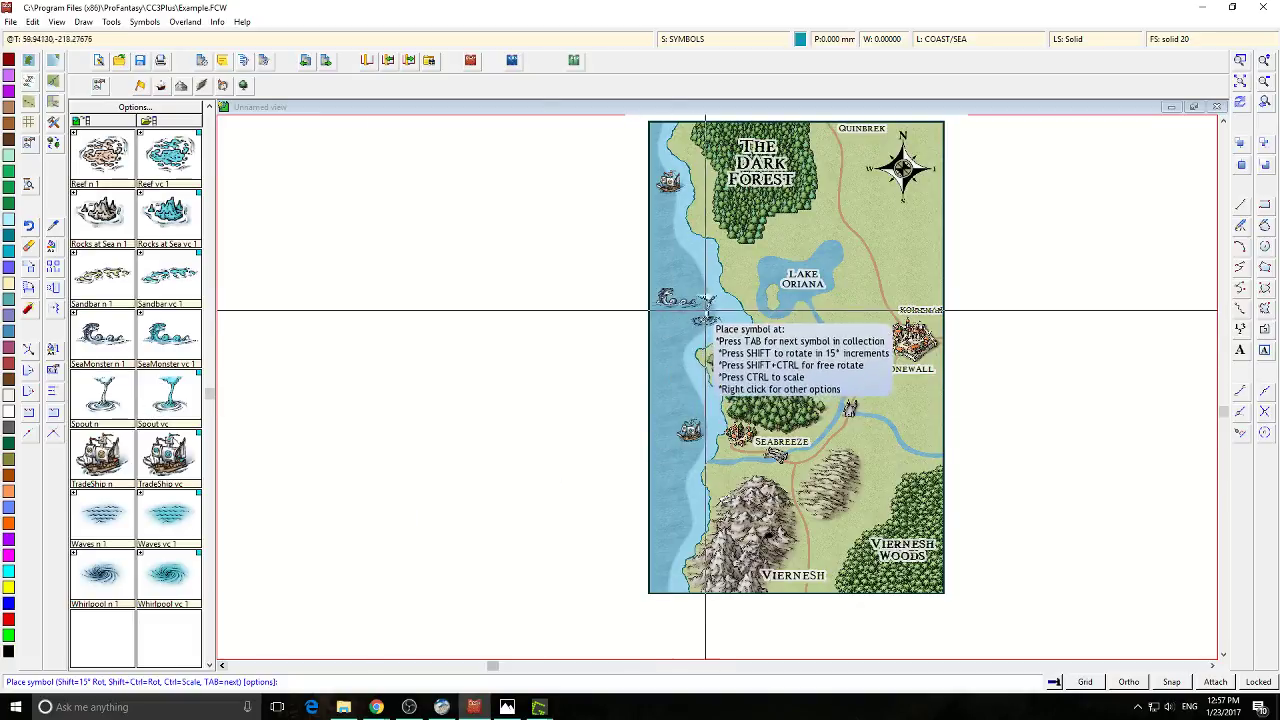
pyautogui.click(667, 519)
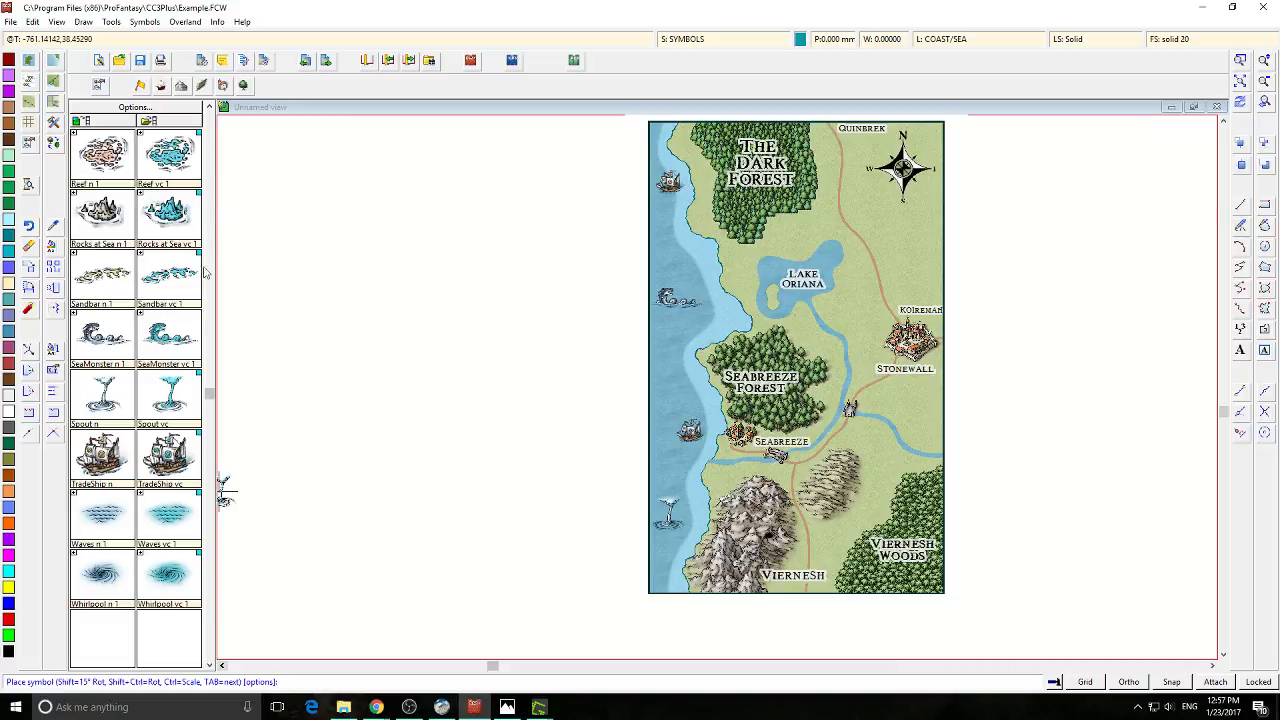
pyautogui.scroll(2, 211, 510)
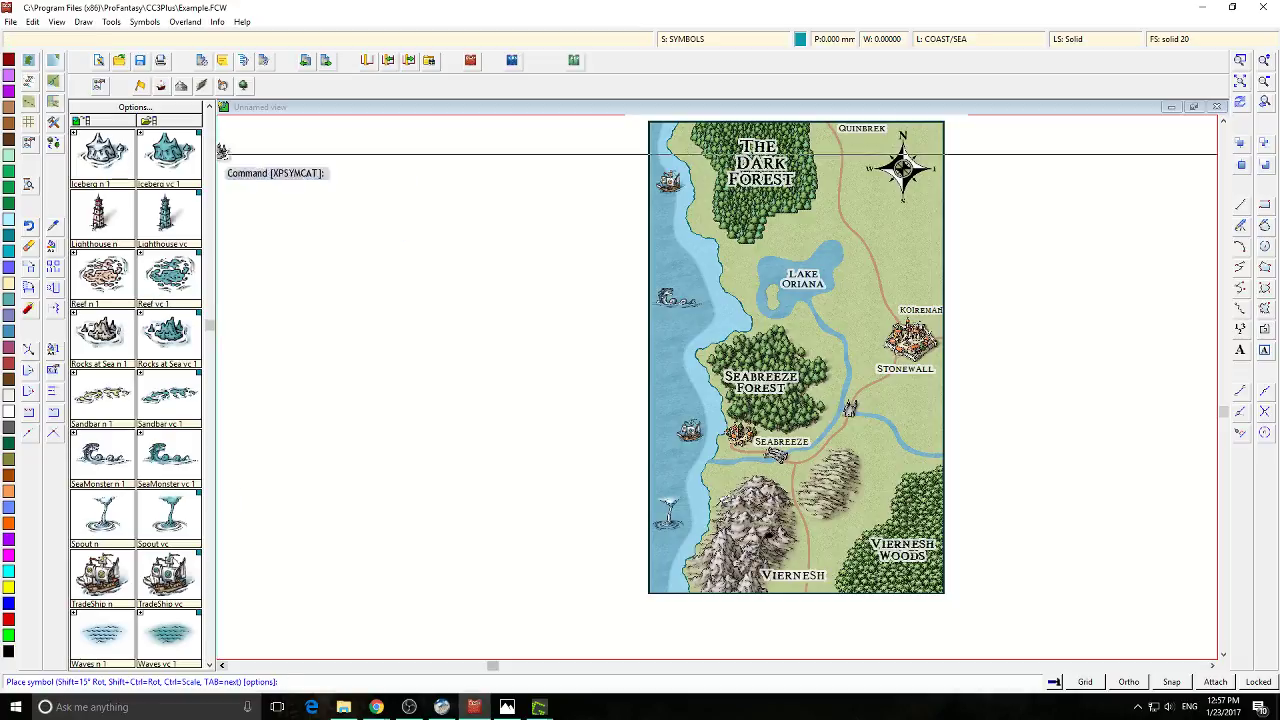
pyautogui.click(692, 336)
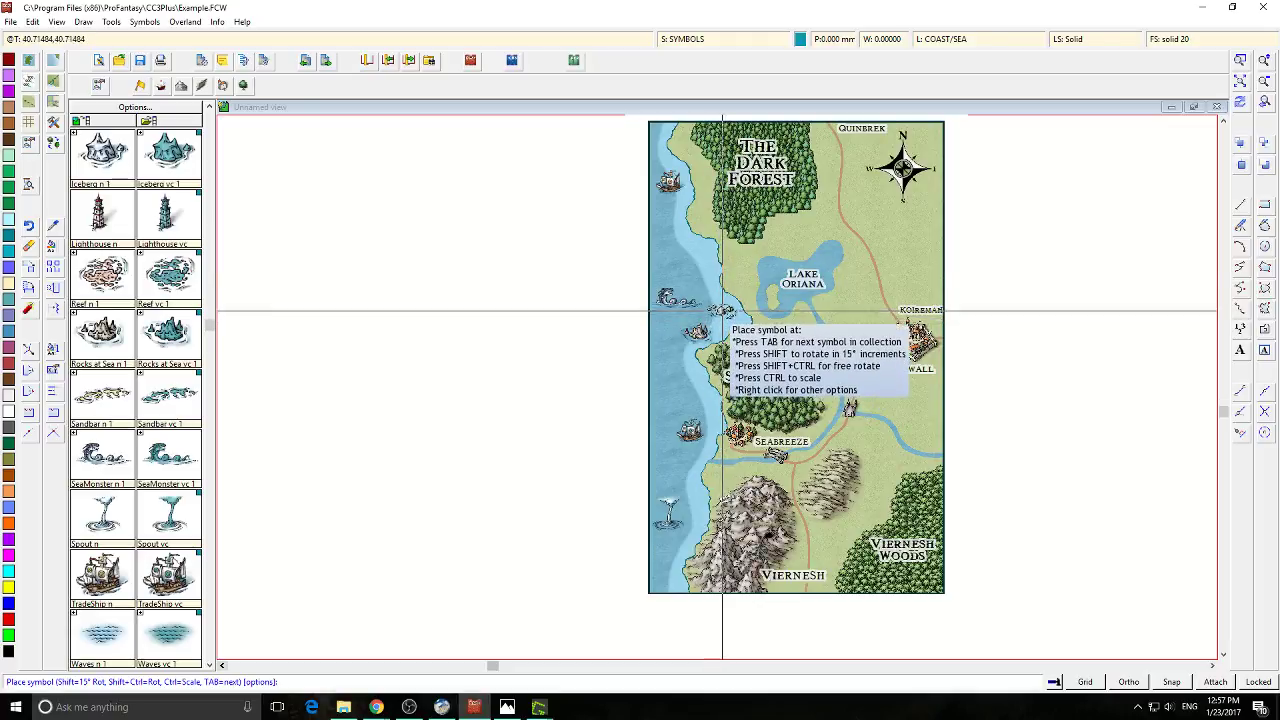
pyautogui.click(698, 252)
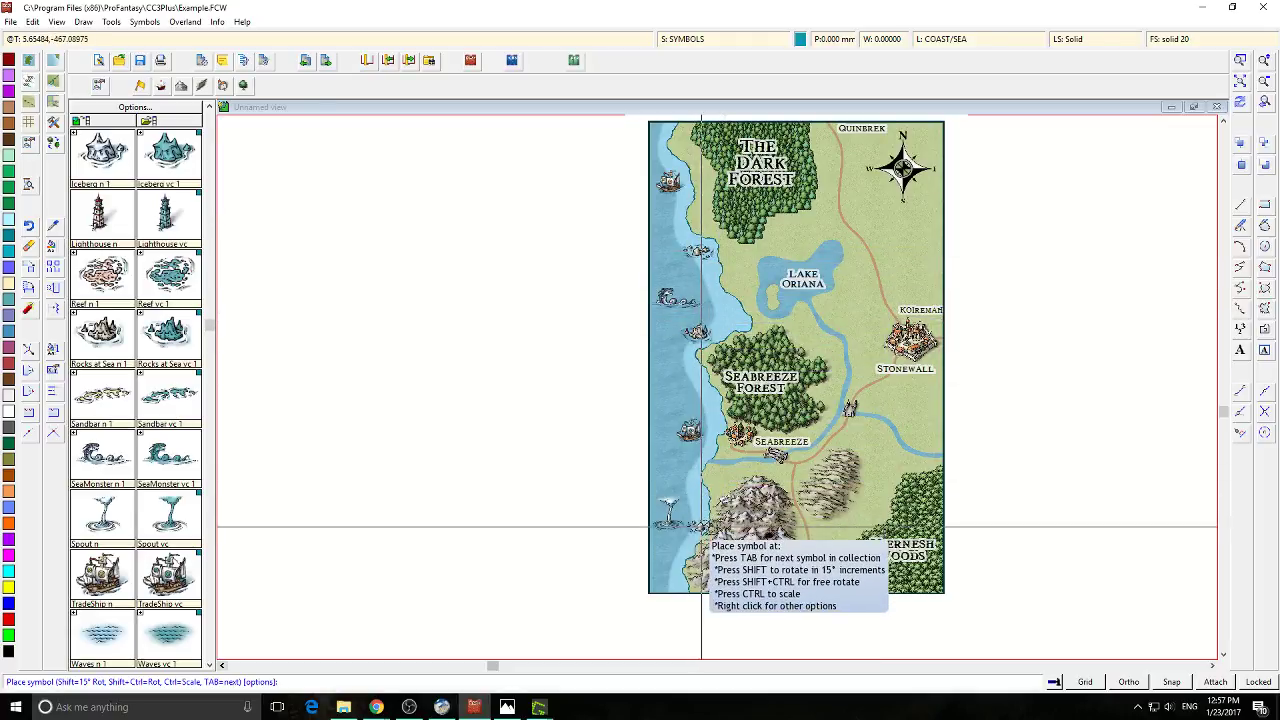
pyautogui.click(666, 580)
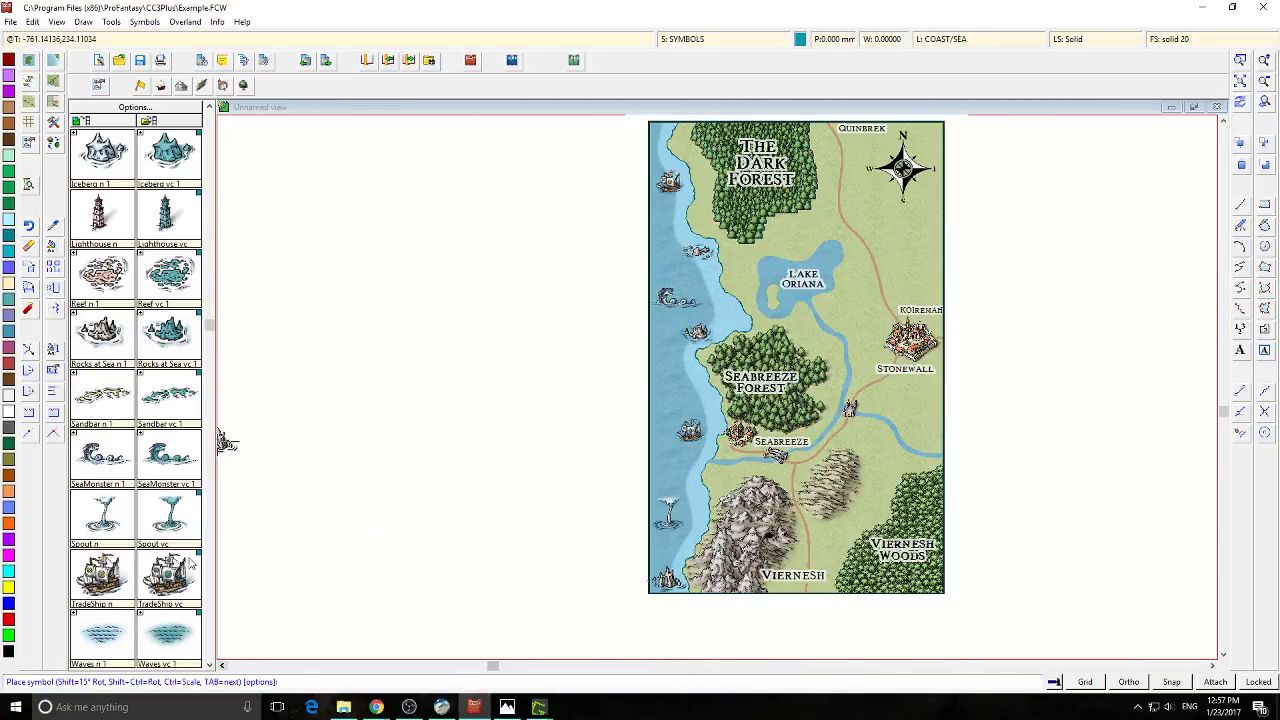
# Look through the structures and coast/sea symbol catalogs and the hex/square grid command for further map features
pyautogui.scroll(-4, 218, 668)
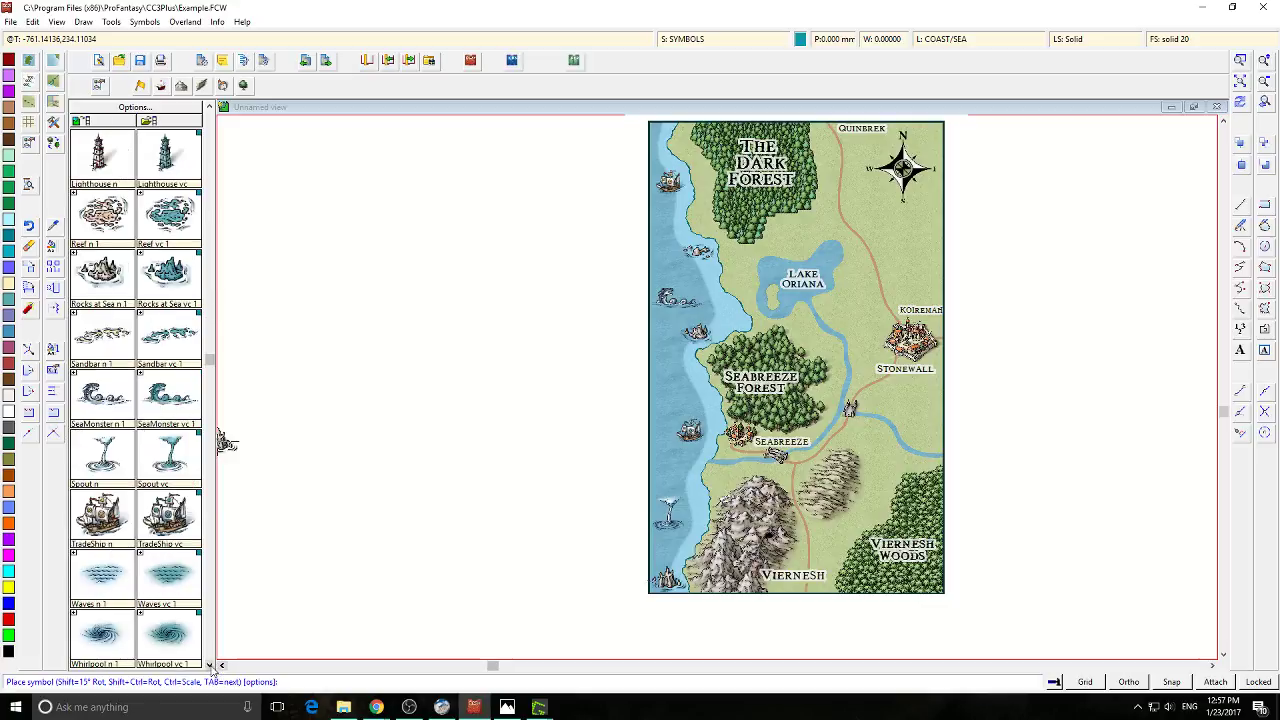
pyautogui.scroll(8, 210, 110)
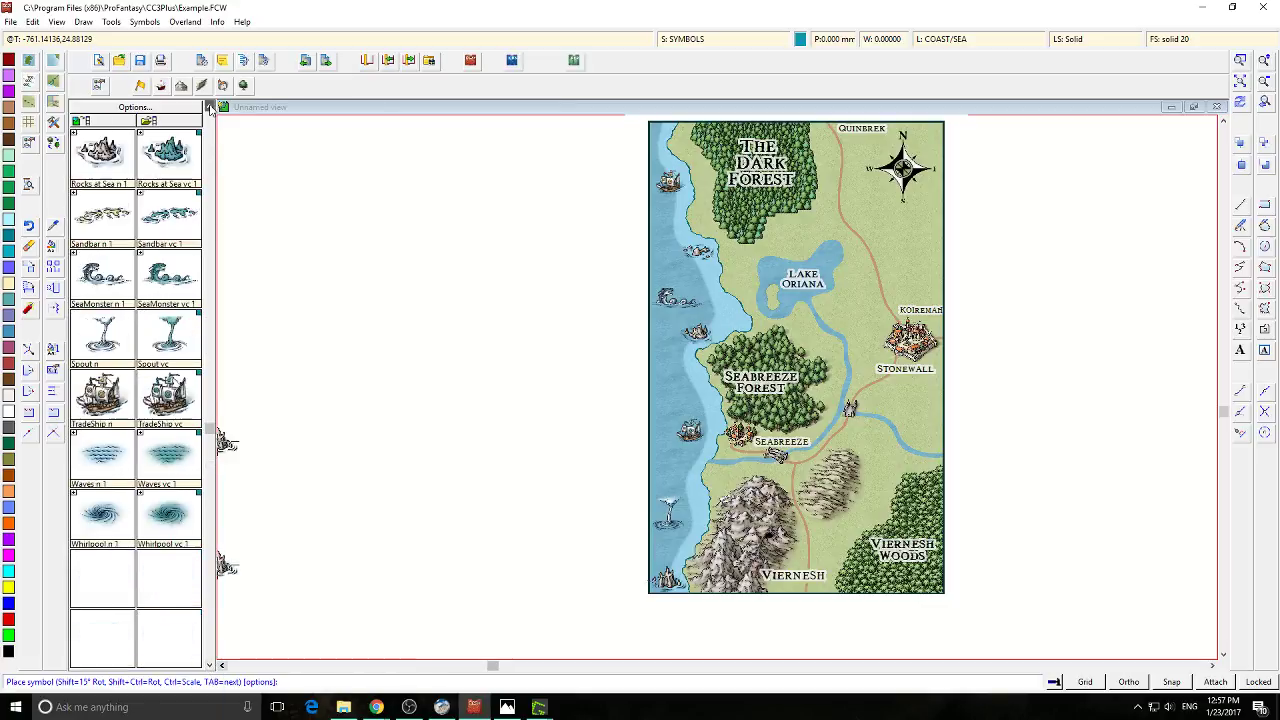
pyautogui.click(210, 108)
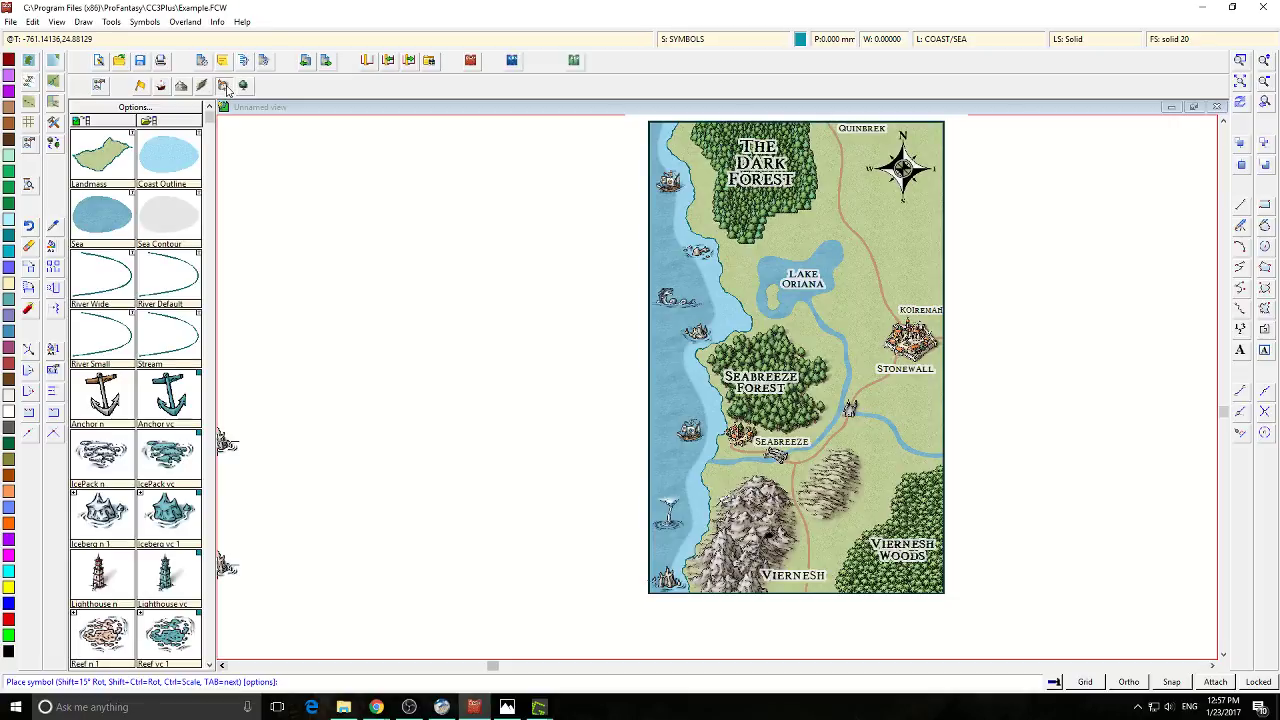
pyautogui.click(224, 87)
pyautogui.click(99, 88)
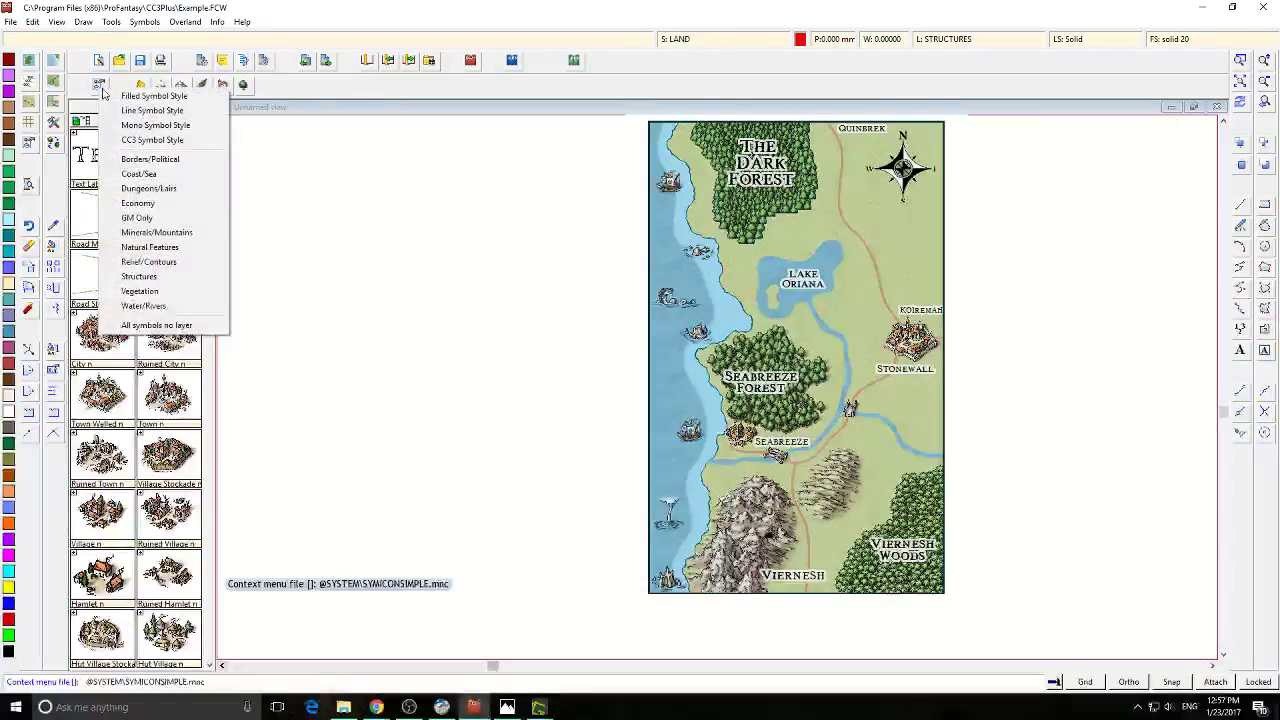
pyautogui.click(140, 174)
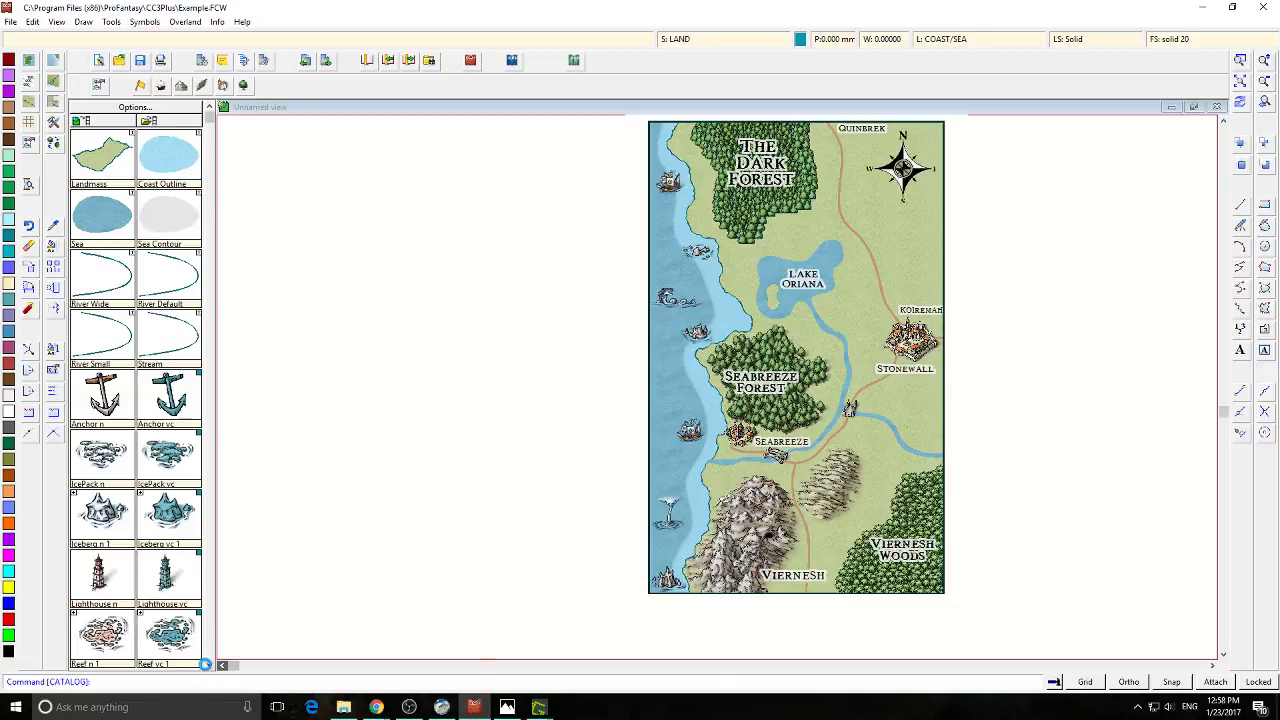
pyautogui.click(209, 664)
pyautogui.click(209, 664)
pyautogui.click(209, 664)
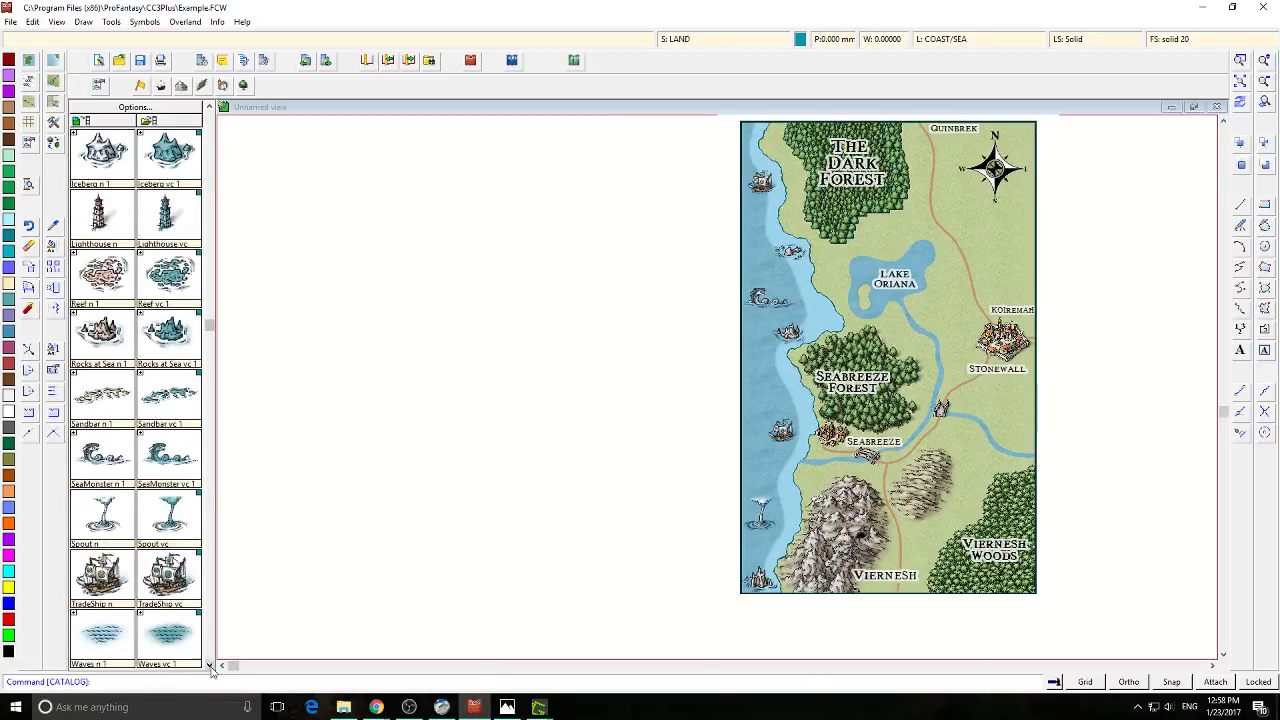
pyautogui.click(209, 664)
pyautogui.click(209, 664)
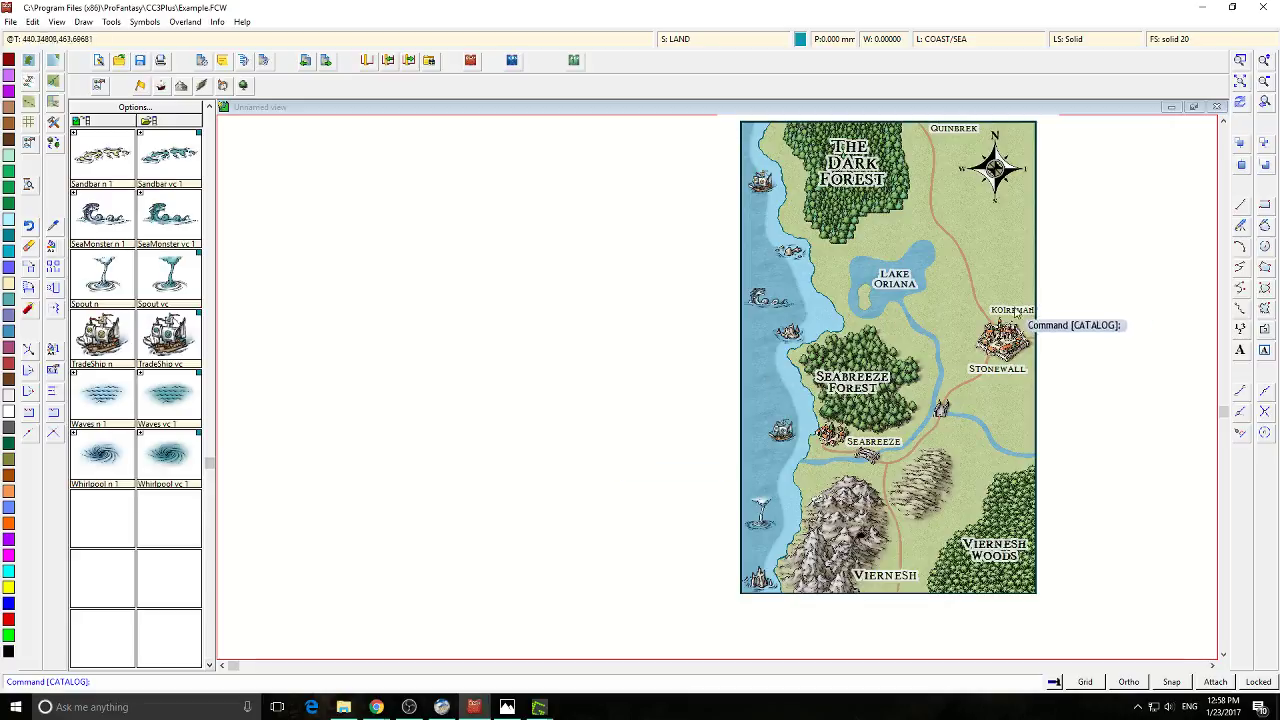
pyautogui.click(29, 122)
pyautogui.click(718, 244)
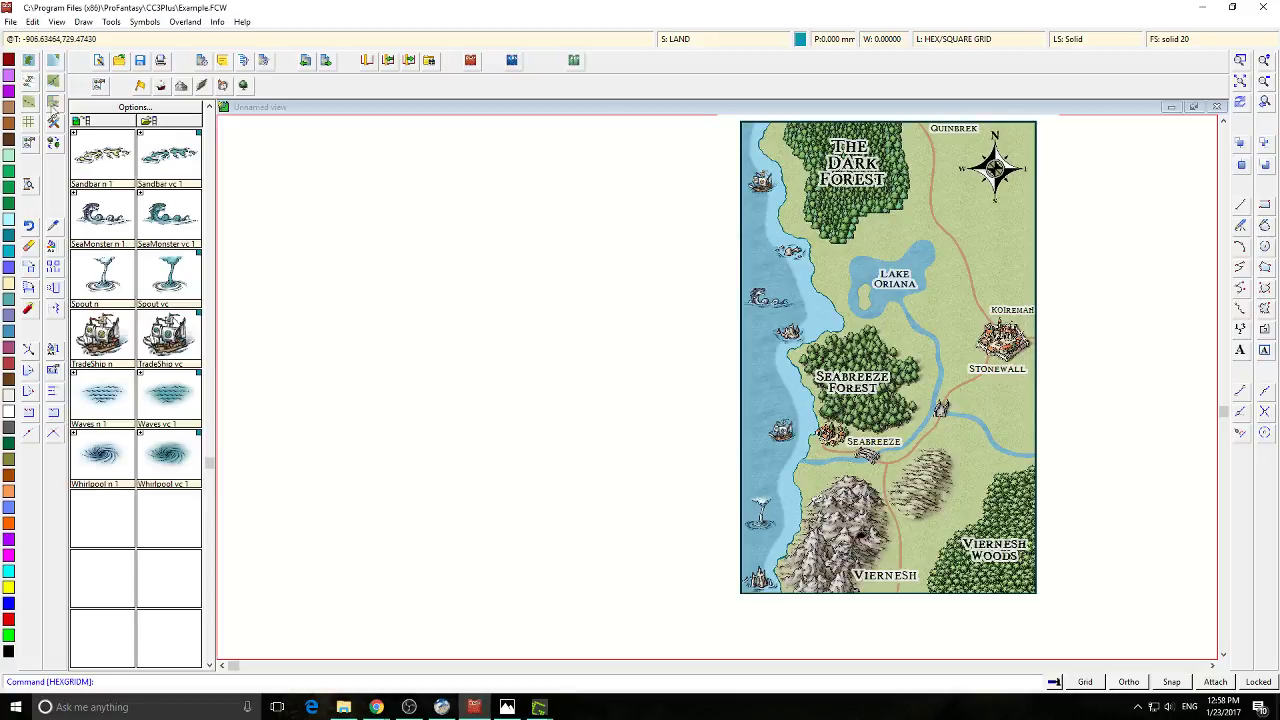
# Draw a Farmland terrain polygon around Seabreeze, filling the land between Seabreeze Forest and the river and reaching the coast
pyautogui.click(53, 102)
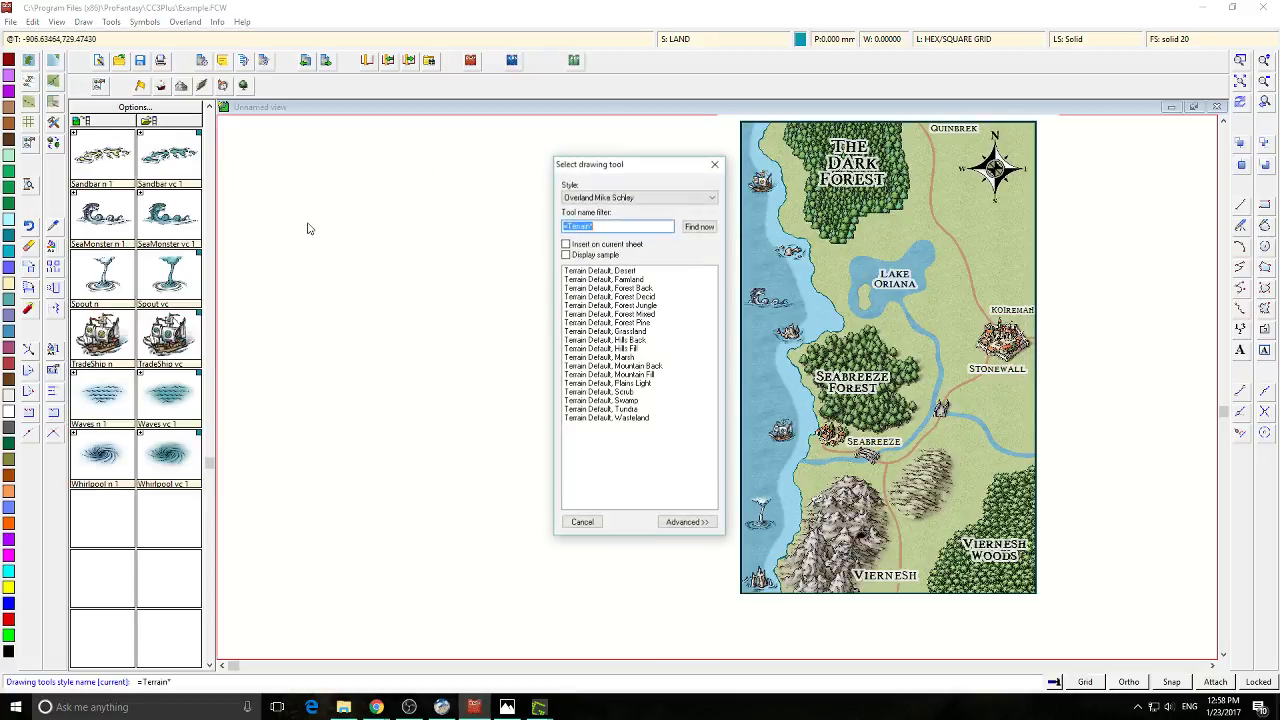
pyautogui.doubleClick(640, 279)
pyautogui.scroll(2, 883, 427)
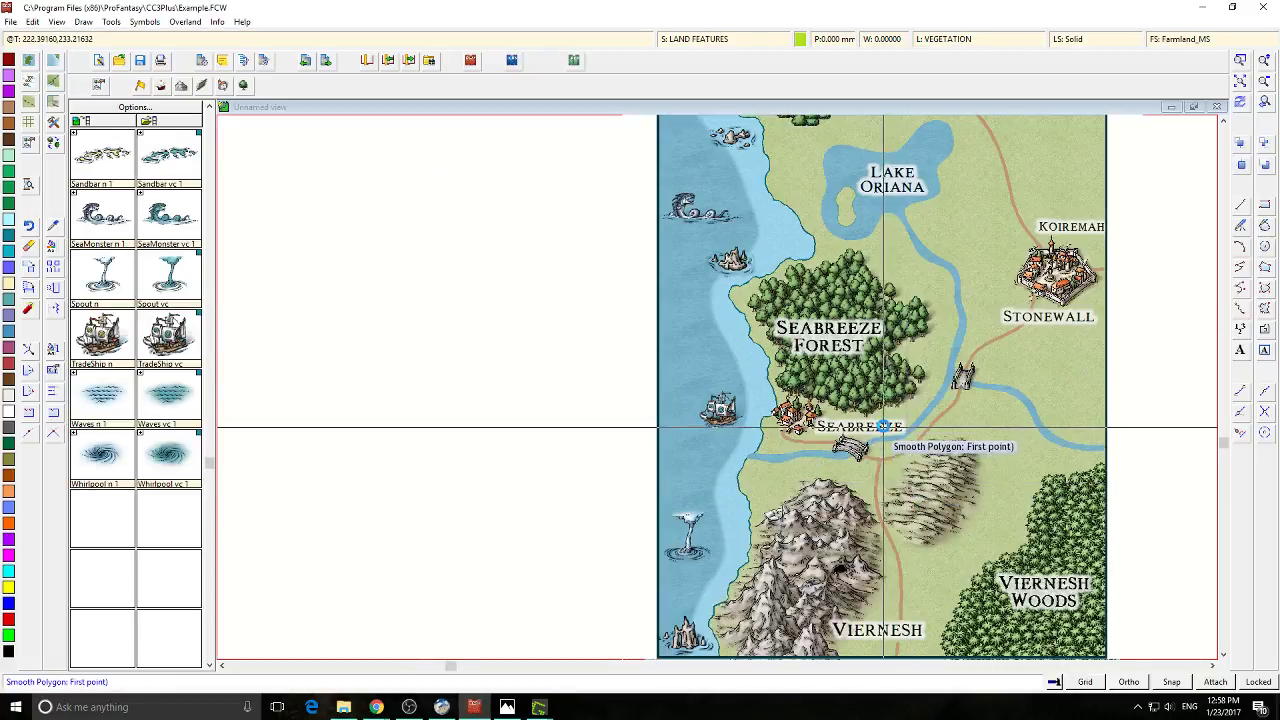
pyautogui.scroll(2, 883, 427)
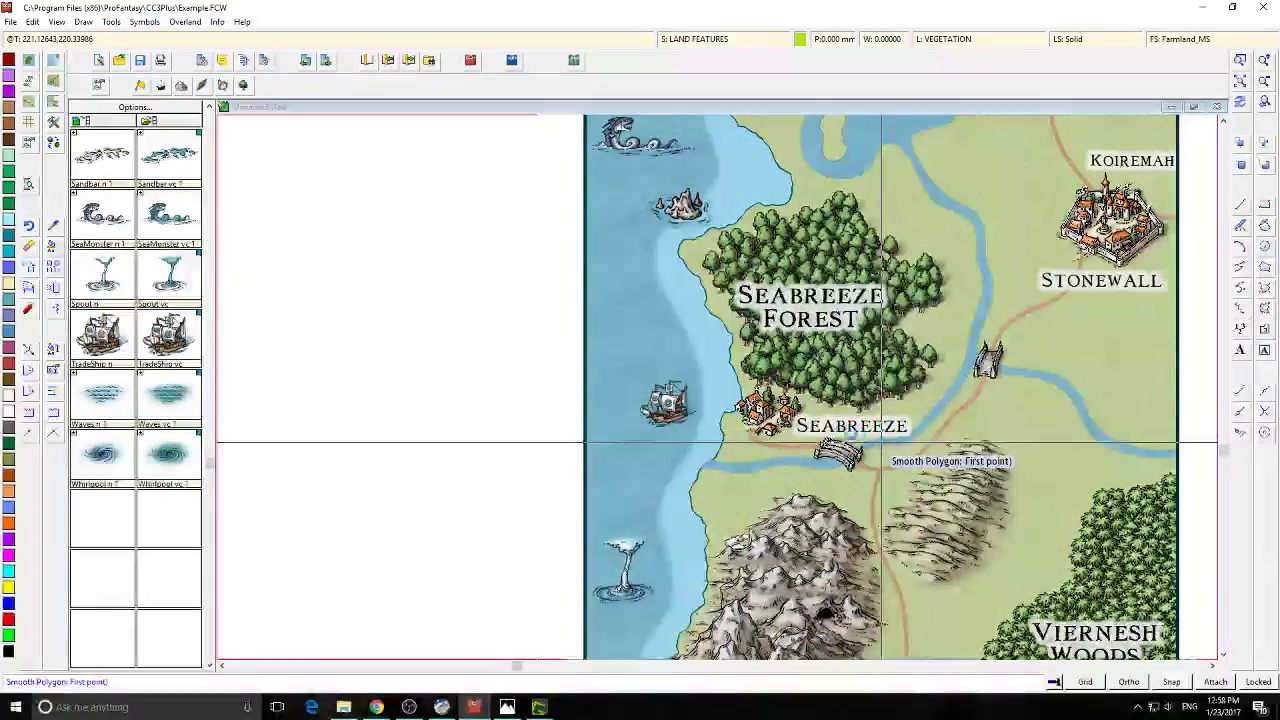
pyautogui.scroll(1, 881, 442)
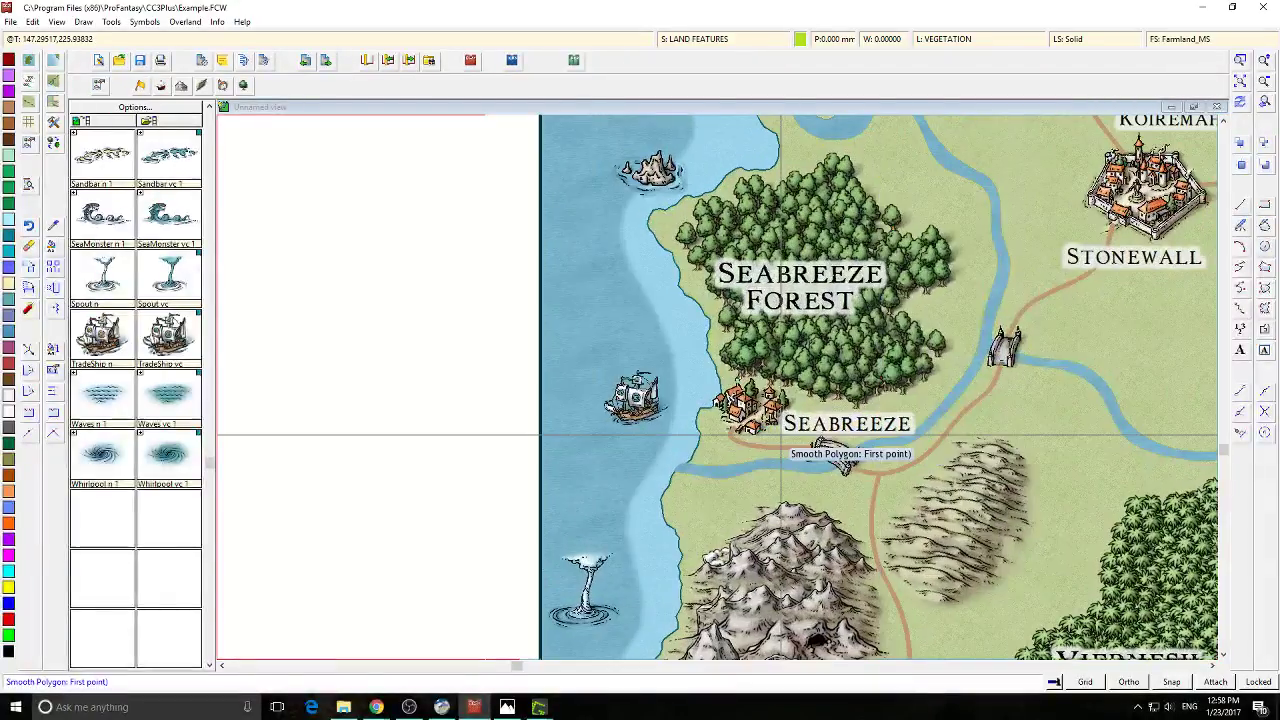
pyautogui.click(688, 464)
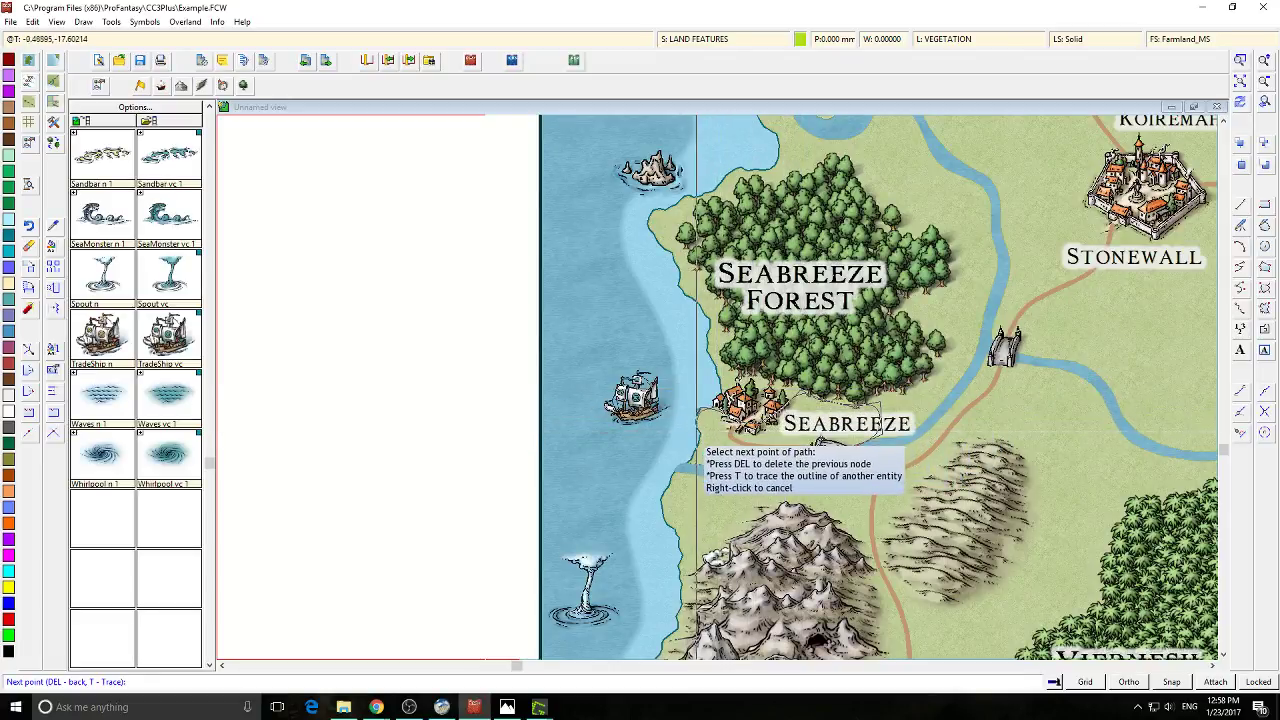
pyautogui.click(695, 466)
pyautogui.rightClick(695, 466)
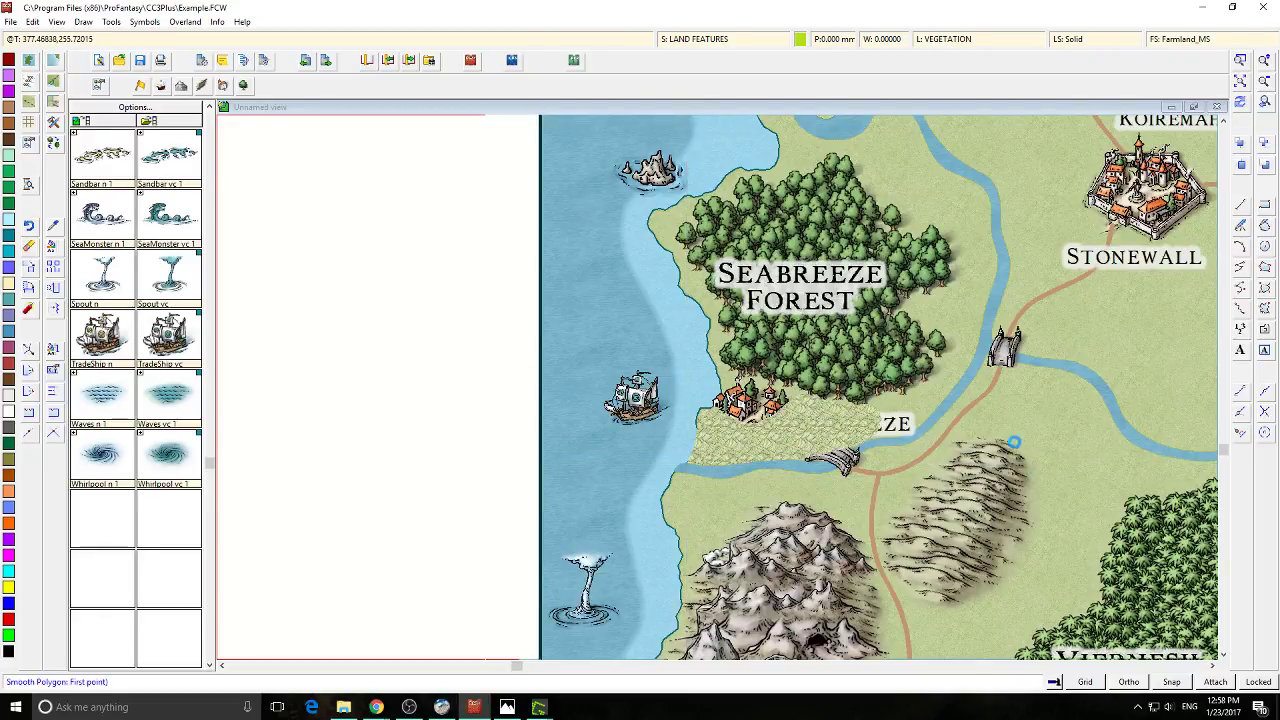
# Draw a Farmland terrain polygon around Stonewall and Koiremah that extends to the eastern map edge
pyautogui.scroll(-1, 942, 300)
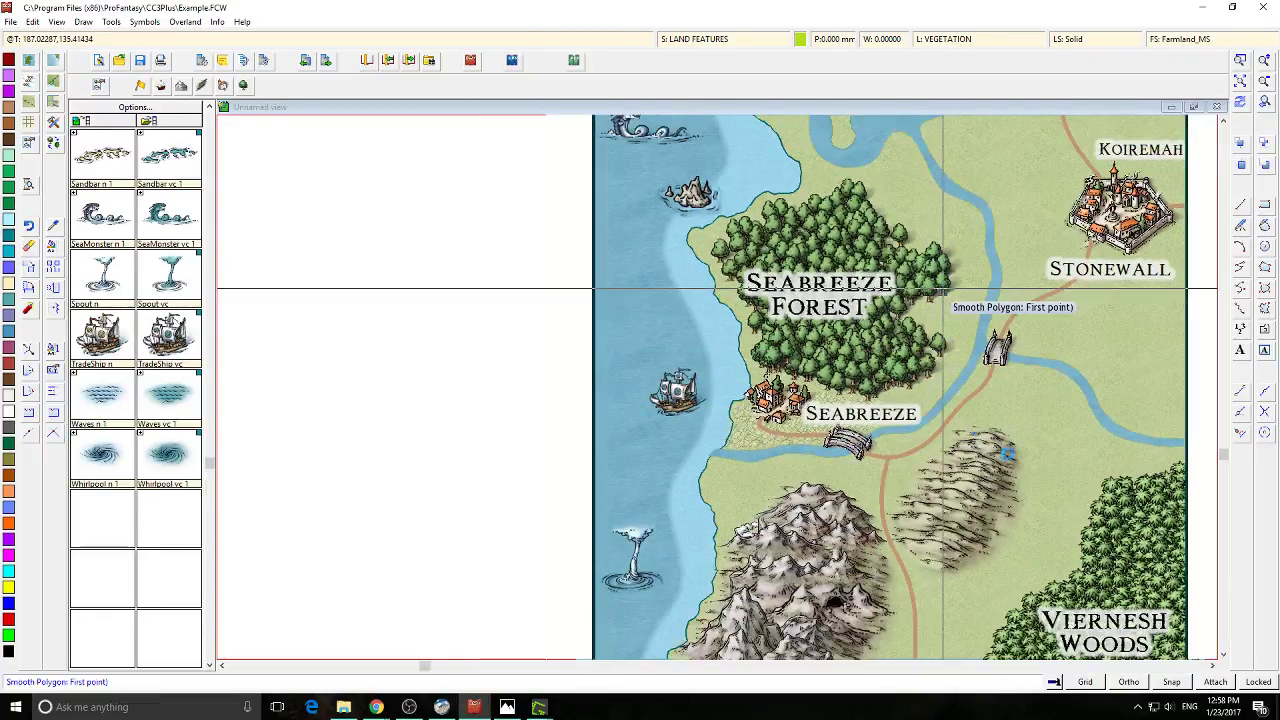
pyautogui.scroll(-1, 942, 290)
pyautogui.scroll(-1, 838, 300)
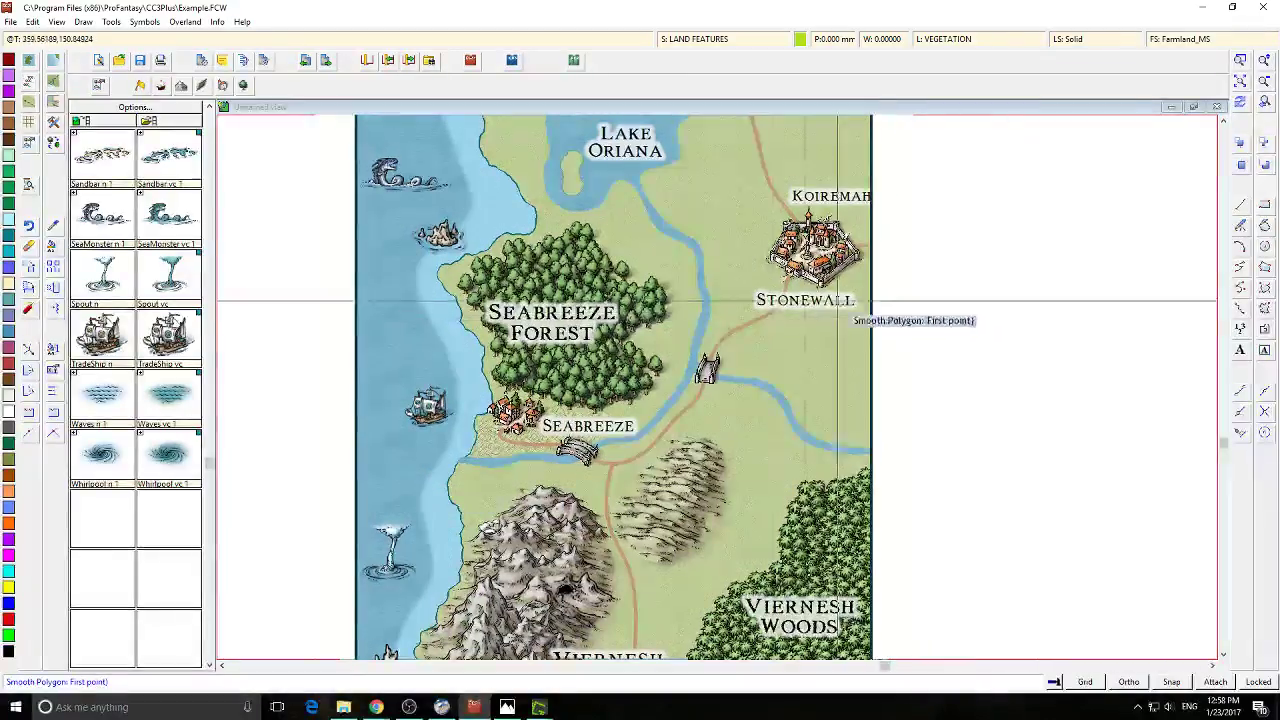
pyautogui.click(28, 123)
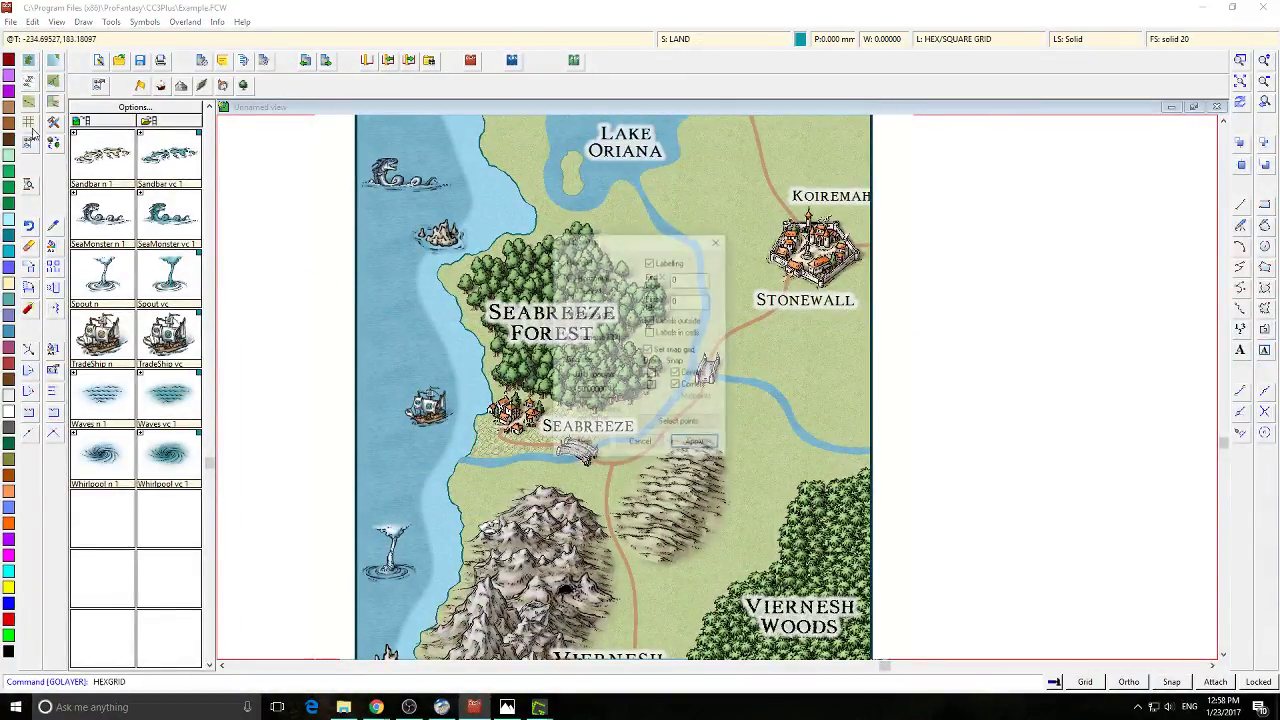
pyautogui.click(719, 243)
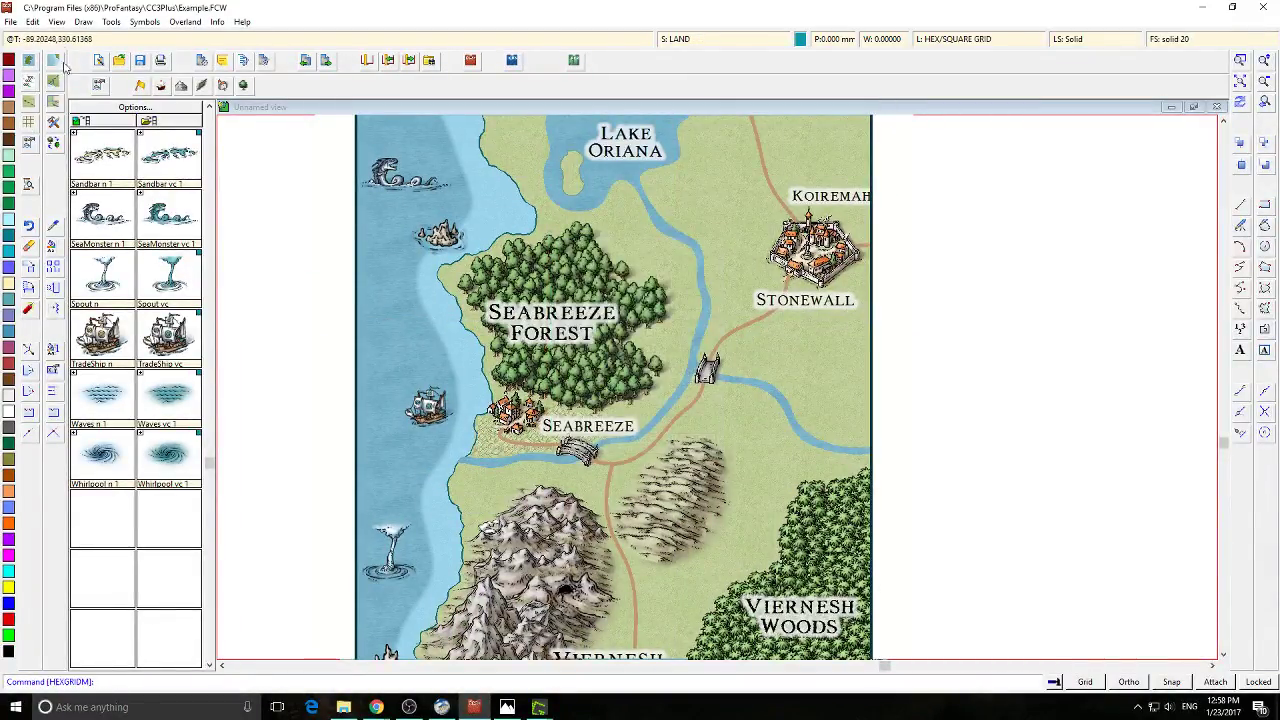
pyautogui.click(54, 103)
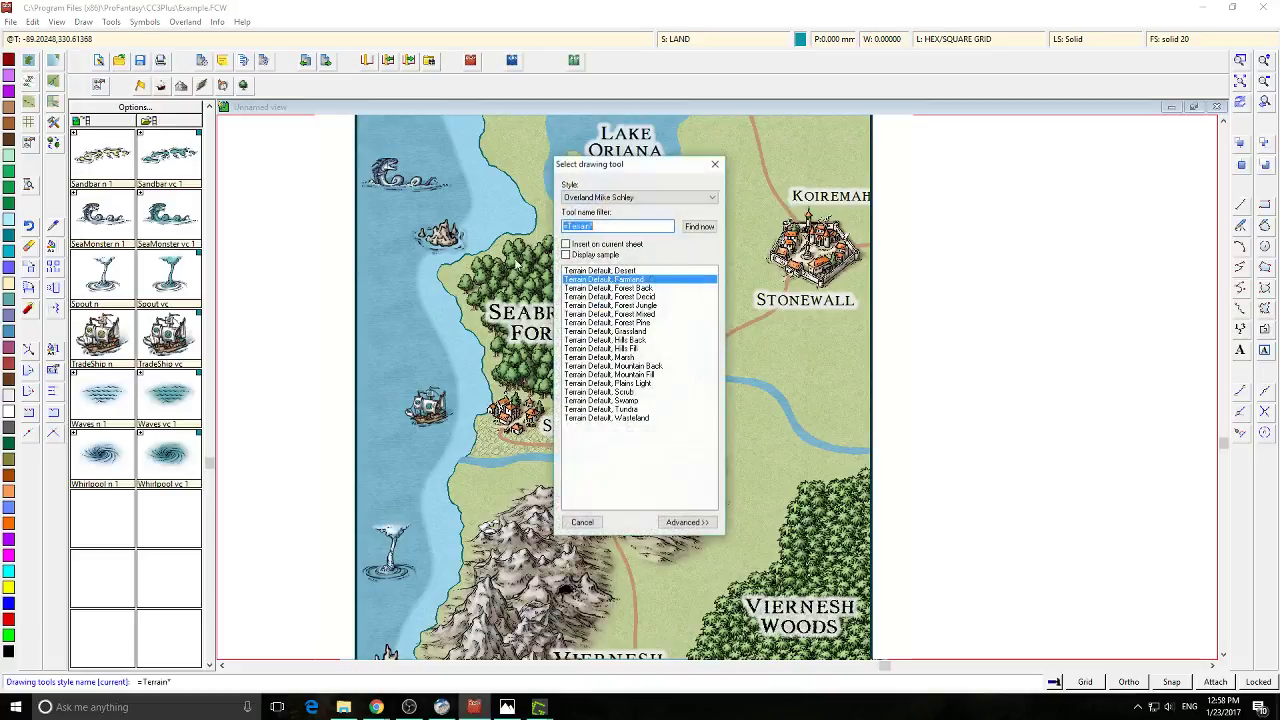
pyautogui.doubleClick(641, 279)
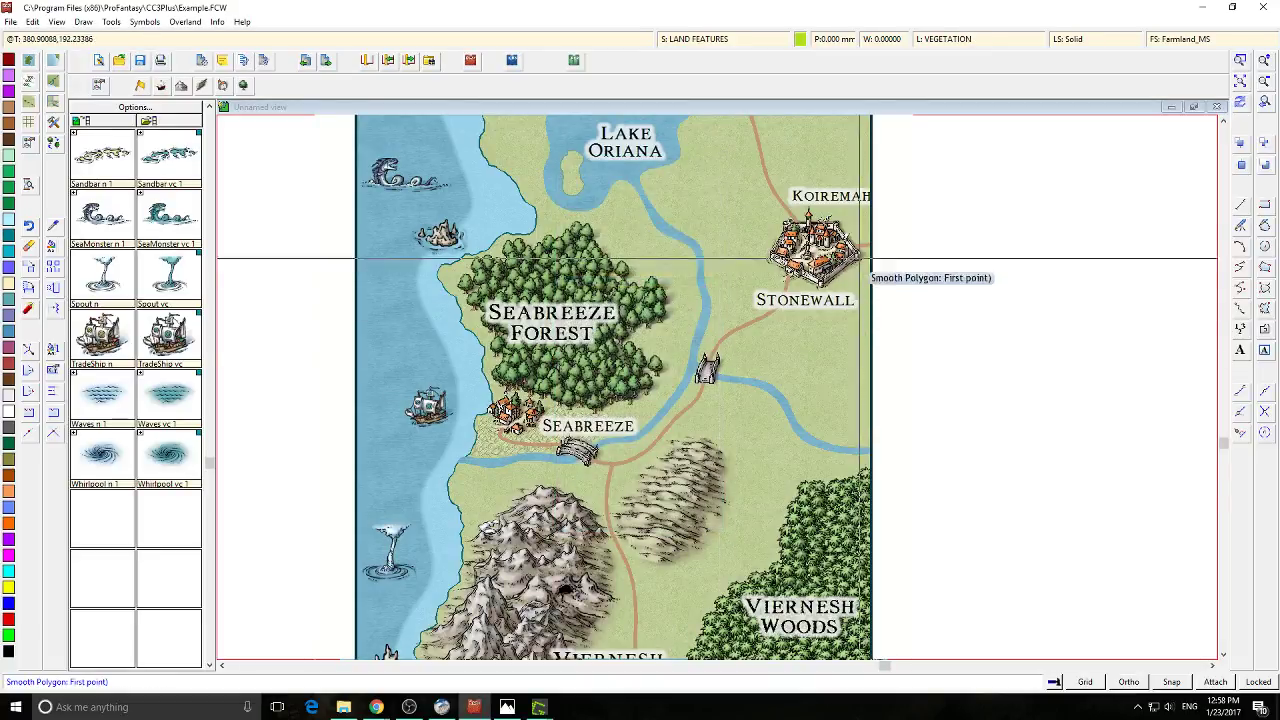
pyautogui.click(890, 320)
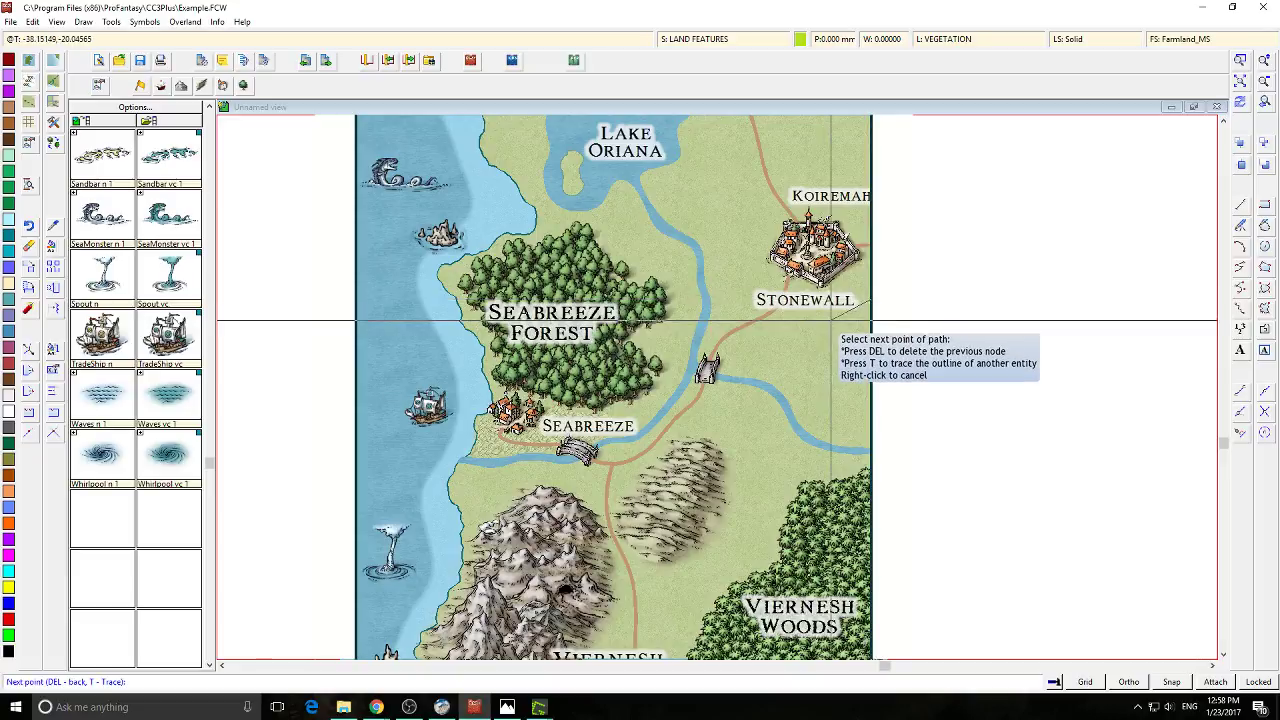
pyautogui.click(719, 263)
pyautogui.click(724, 209)
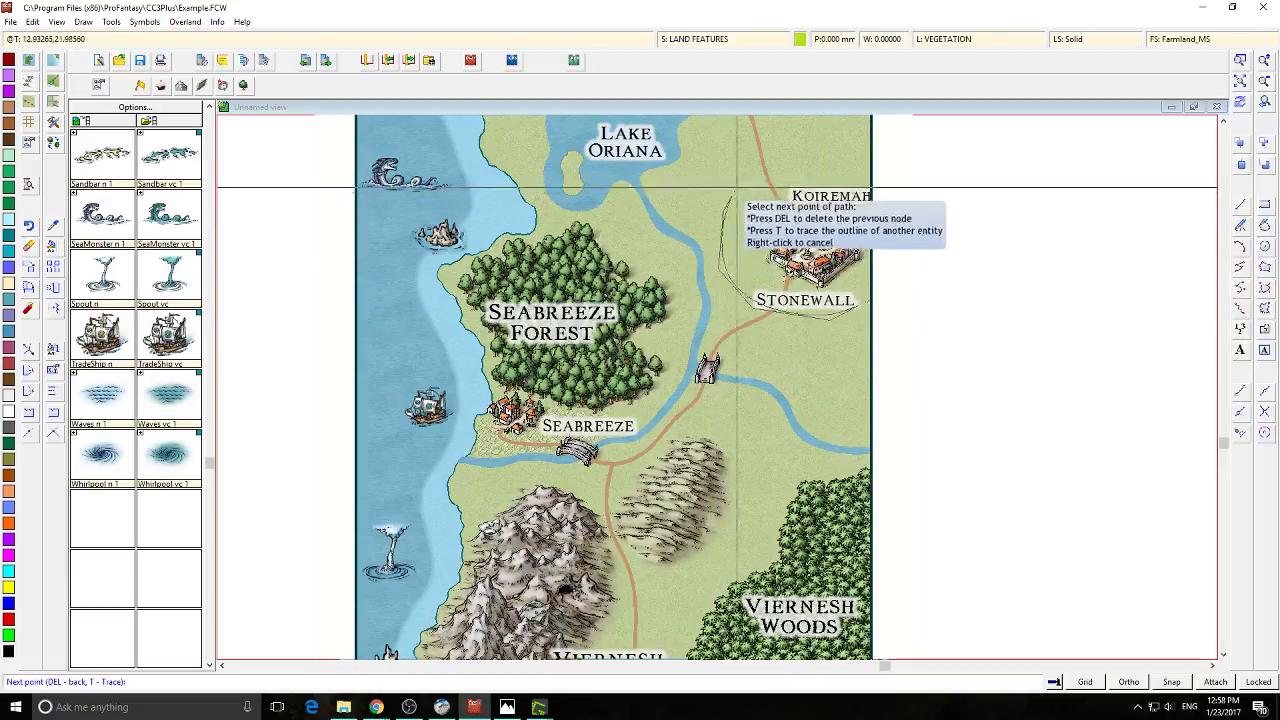
pyautogui.click(767, 174)
pyautogui.click(832, 167)
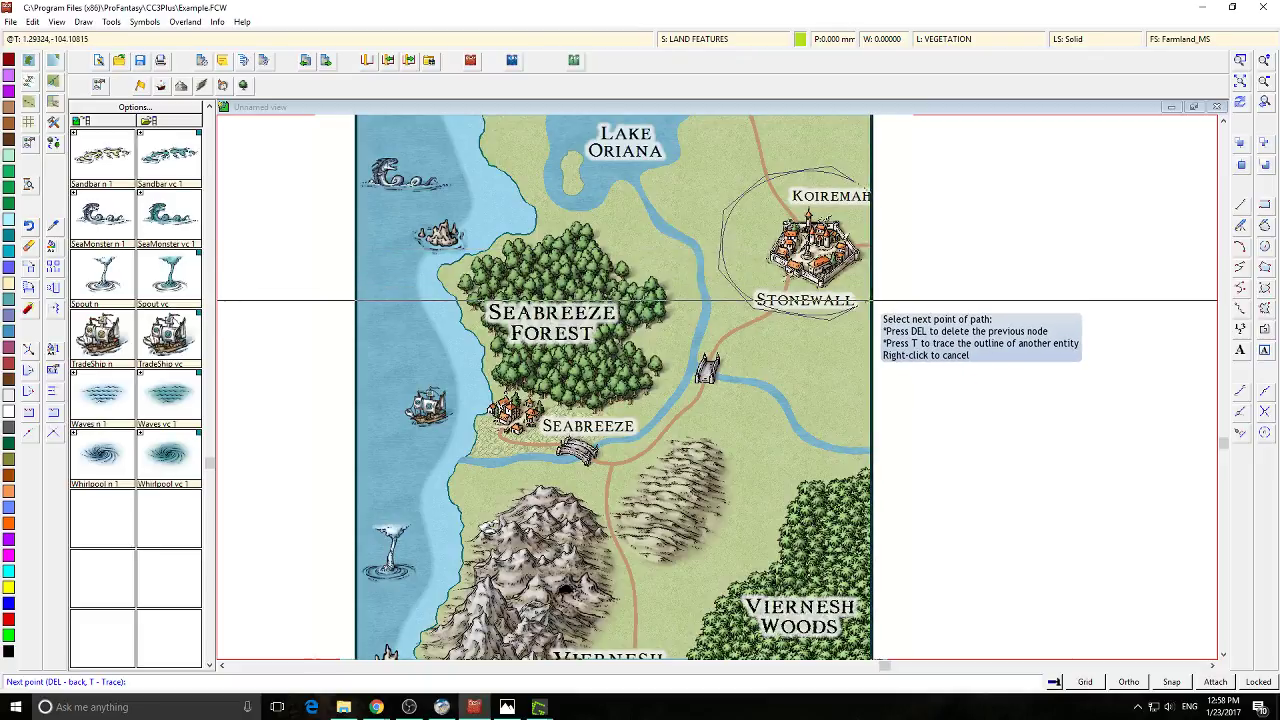
pyautogui.rightClick(895, 305)
pyautogui.click(1240, 103)
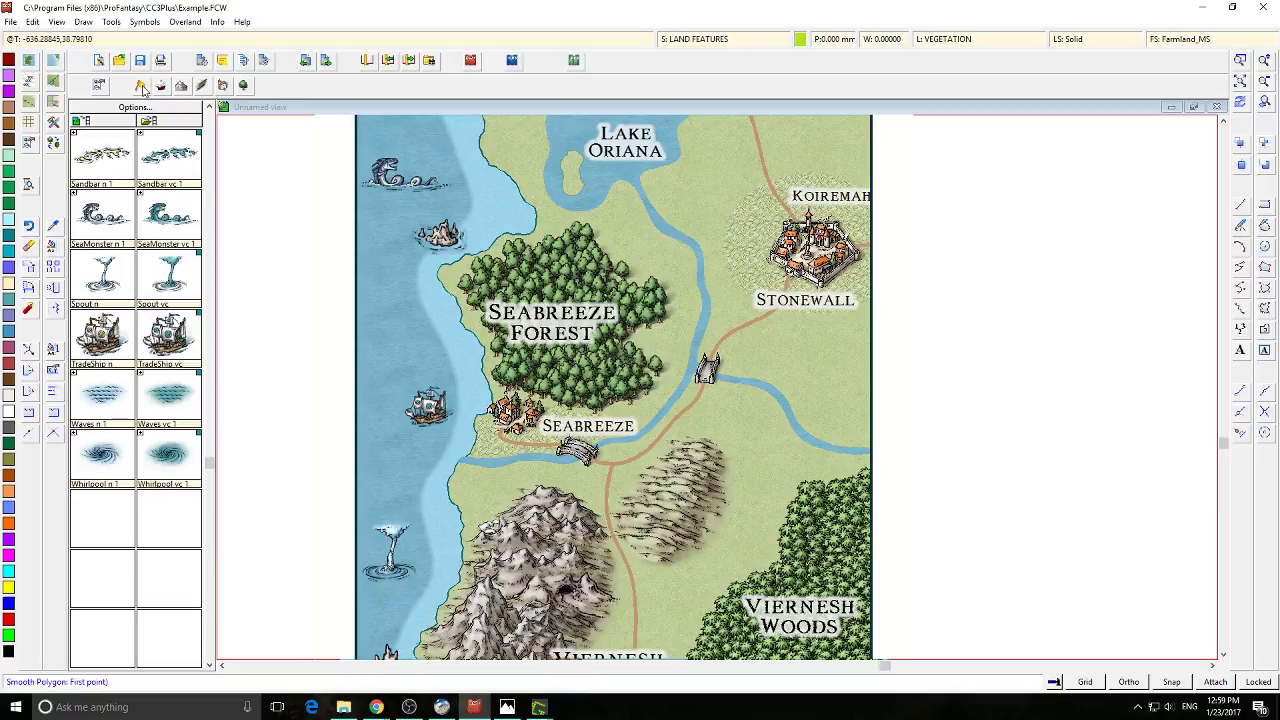
# Place a Cattle symbol northwest of Stonewall and a Crops symbol just west of the city
pyautogui.click(140, 86)
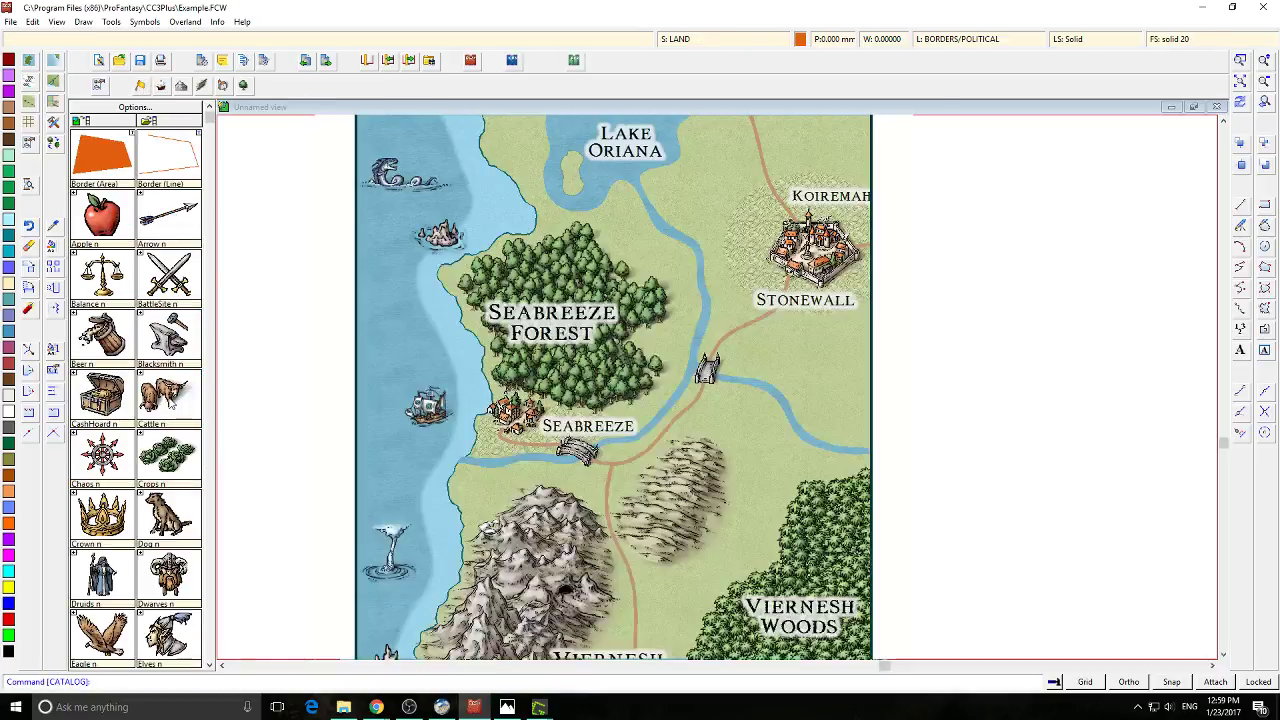
pyautogui.click(168, 395)
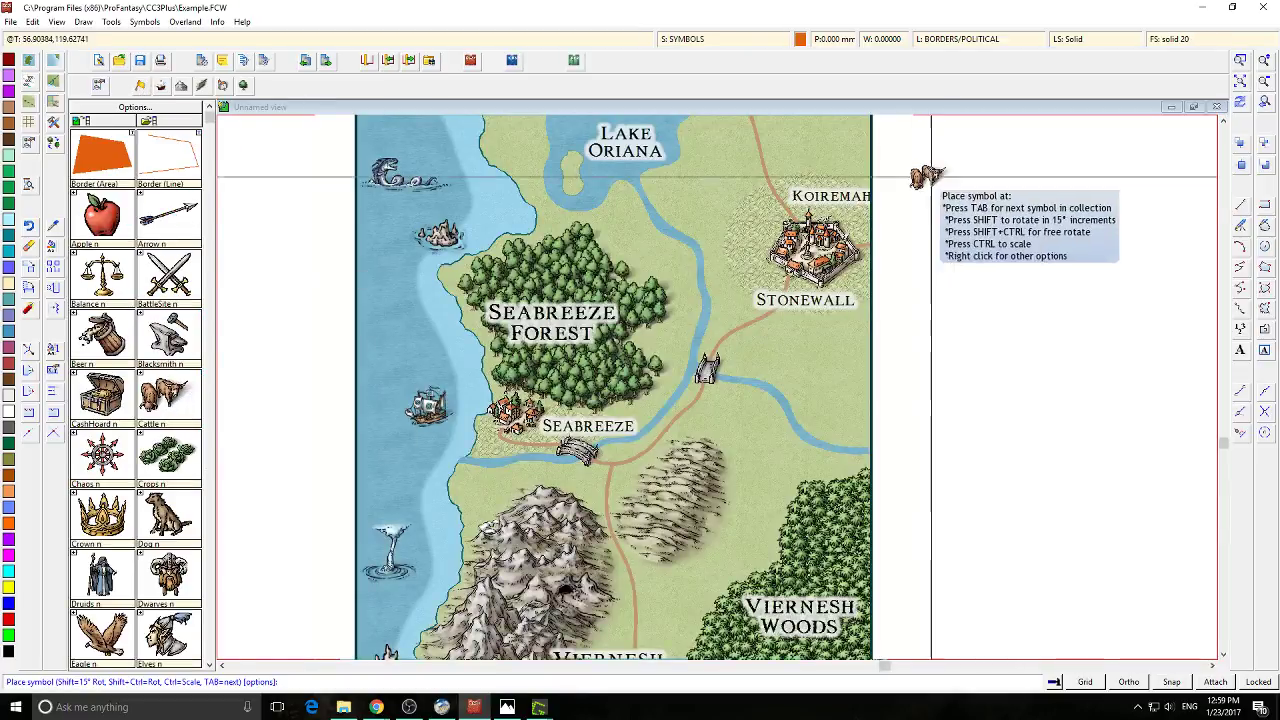
pyautogui.click(760, 213)
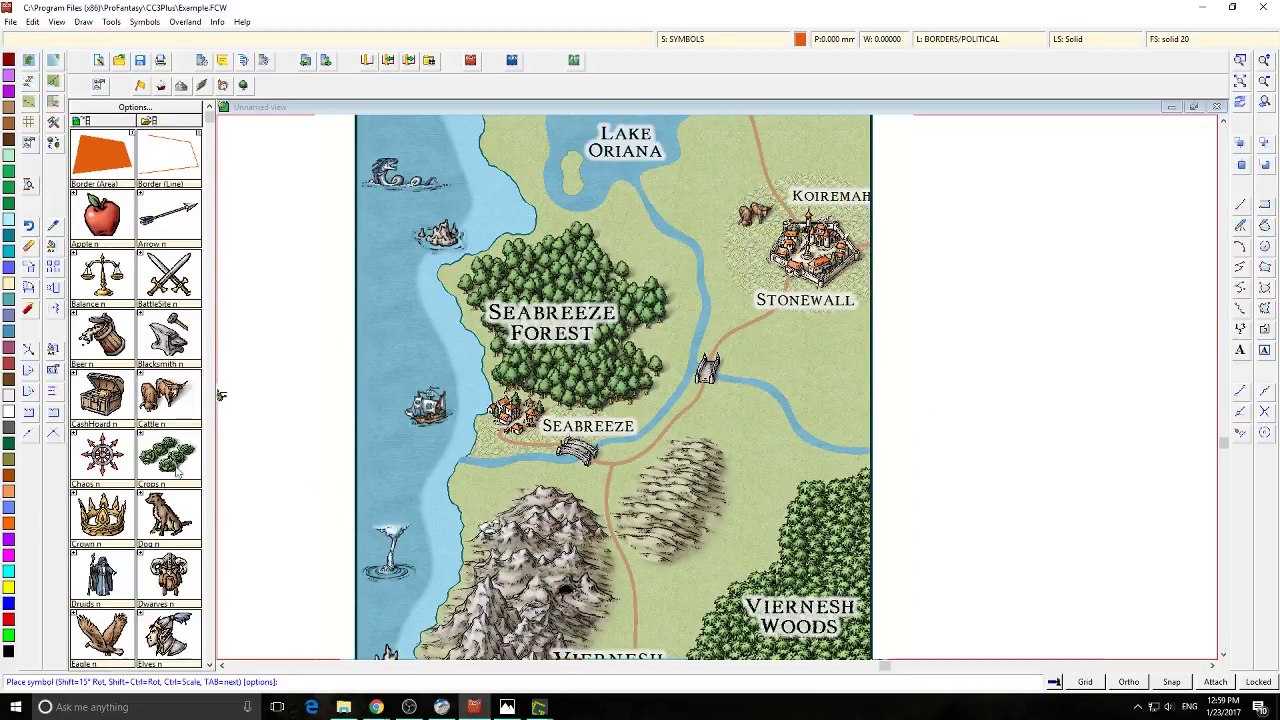
pyautogui.click(746, 258)
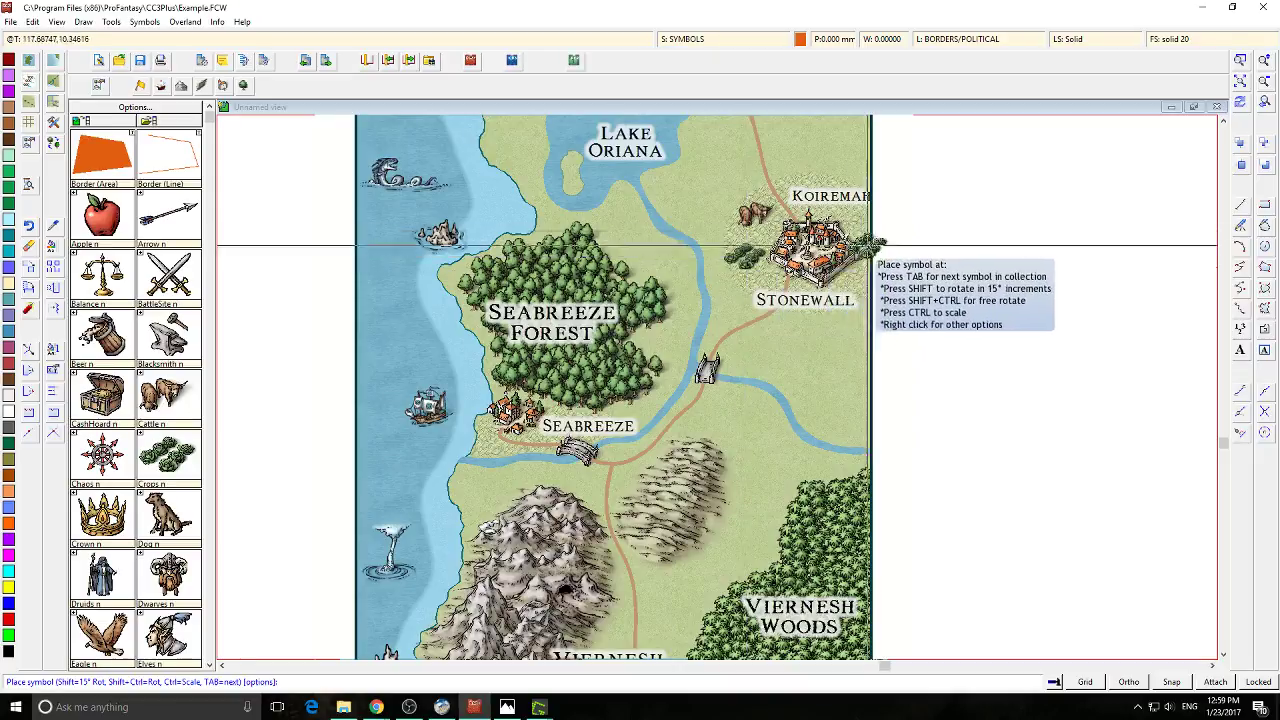
# Place a Fish Freshwater symbol east of the sea monster and Fish Saltwater symbols south of the northern trade ship and north of the water spout
pyautogui.click(210, 622)
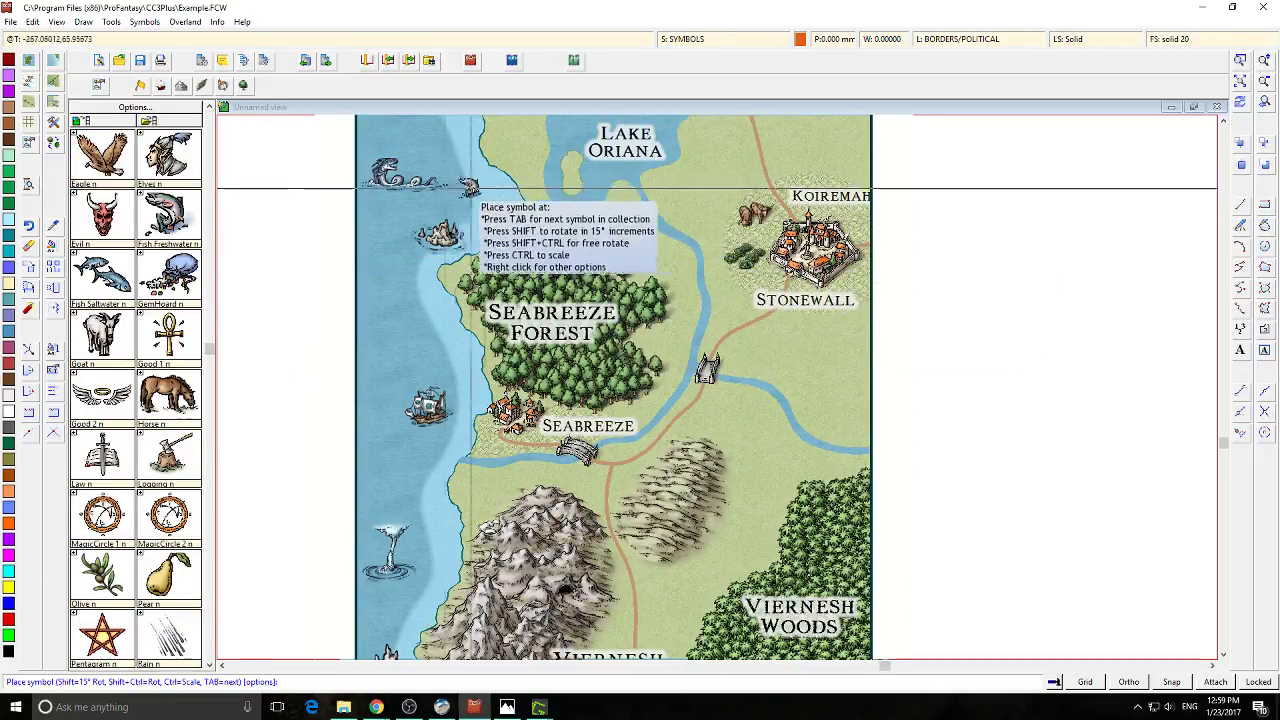
pyautogui.scroll(3, 334, 209)
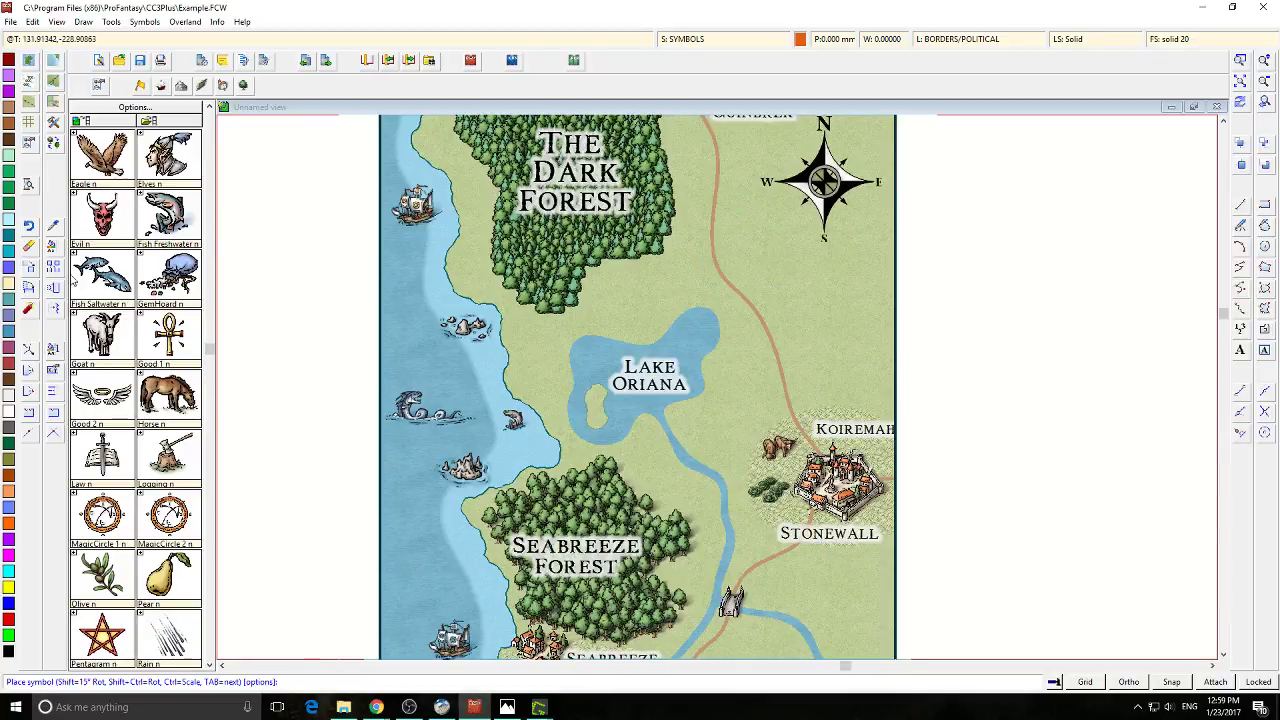
pyautogui.click(418, 270)
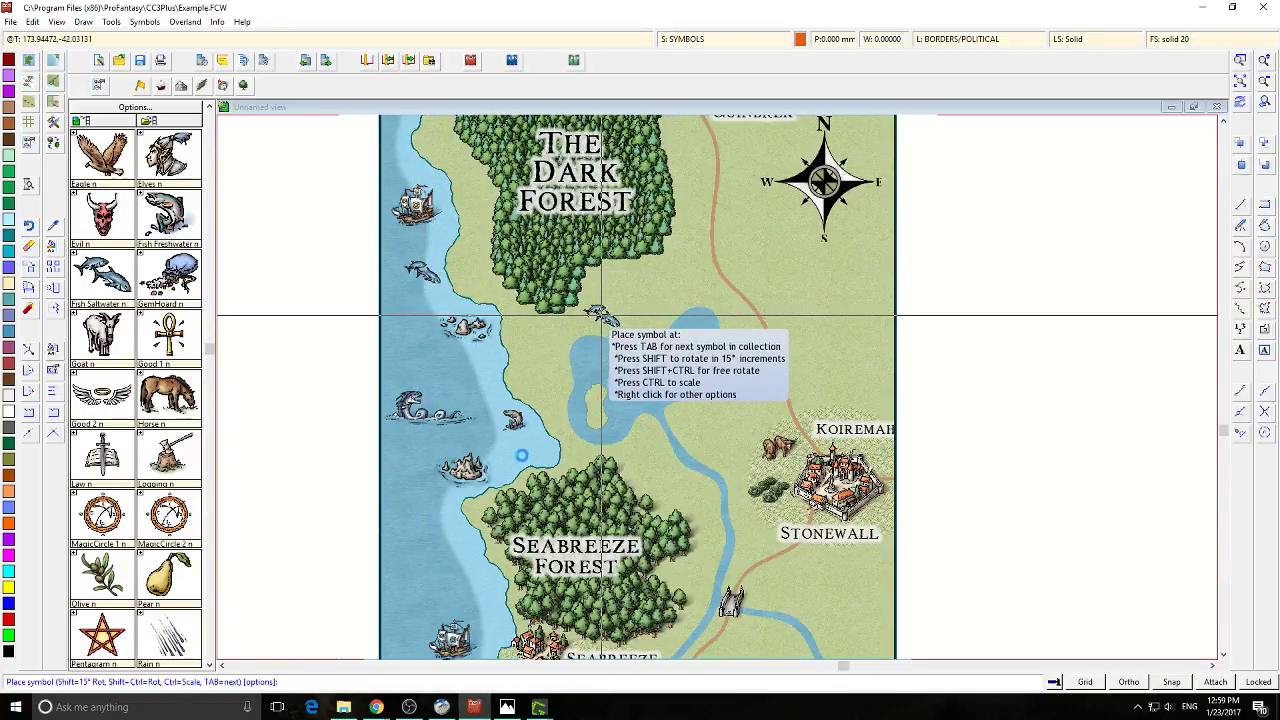
pyautogui.scroll(-3, 605, 320)
pyautogui.click(445, 512)
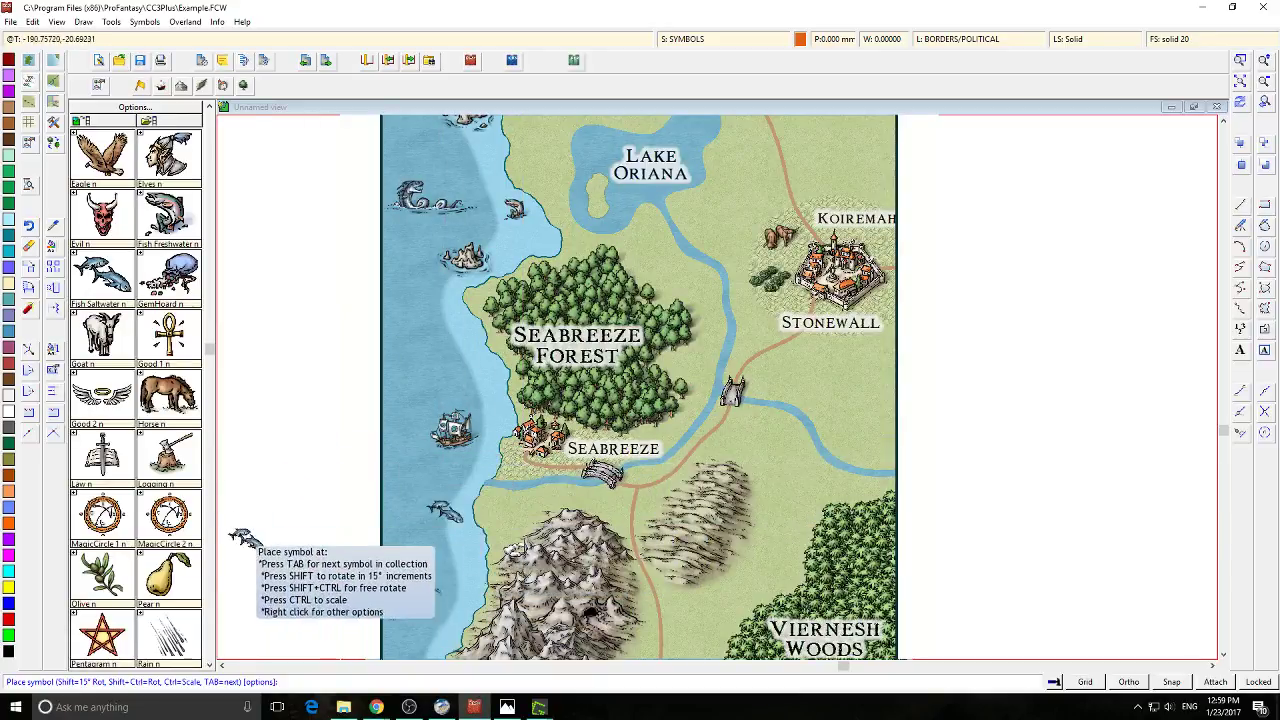
# Place a Pear symbol in the farmland southwest of Seabreeze and a Logging symbol at the eastern edge of Seabreeze Forest
pyautogui.click(509, 463)
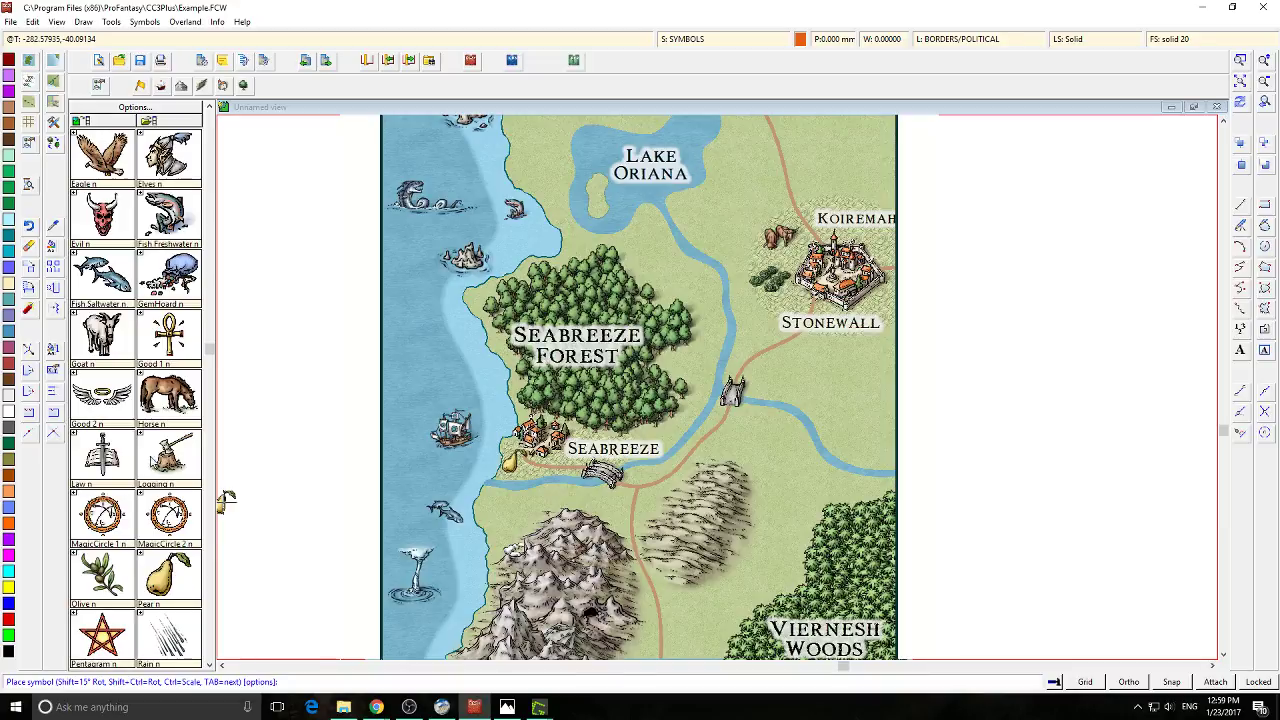
pyautogui.click(678, 355)
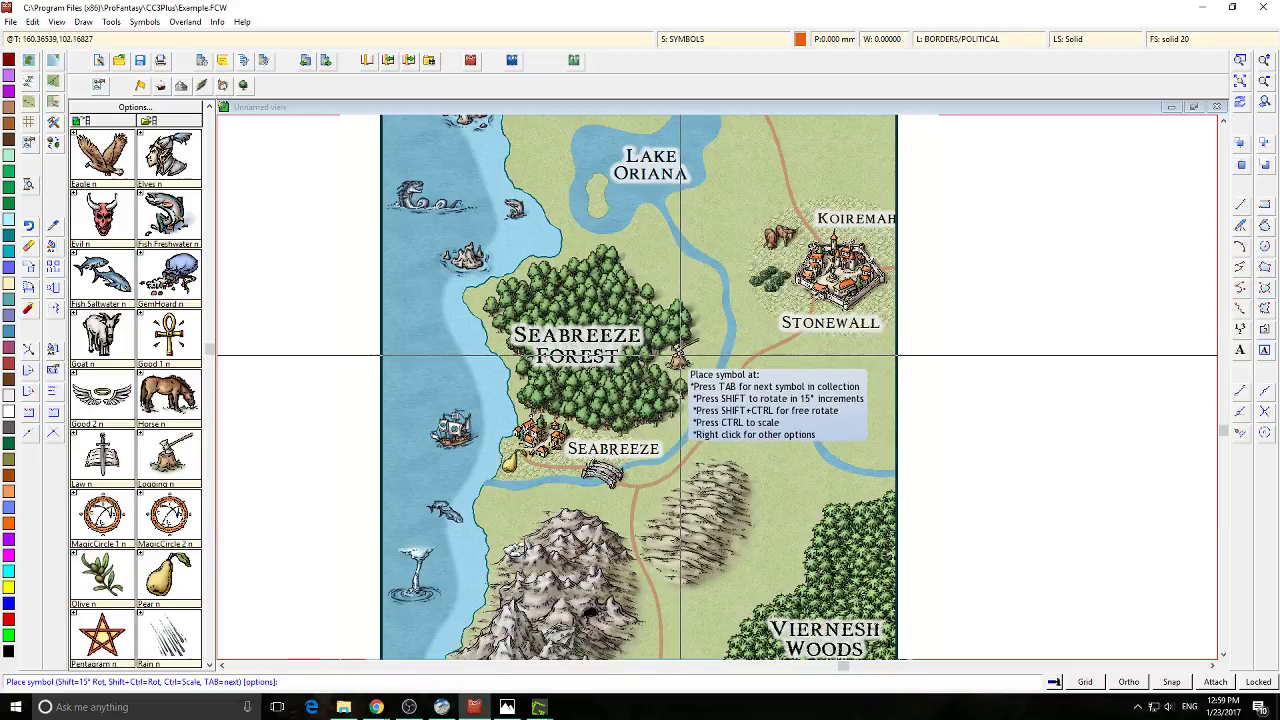
# Place a Pentagram symbol between The Dark Forest and Lake Oriana, and a Goat symbol northeast of Stonewall
pyautogui.scroll(3, 320, 475)
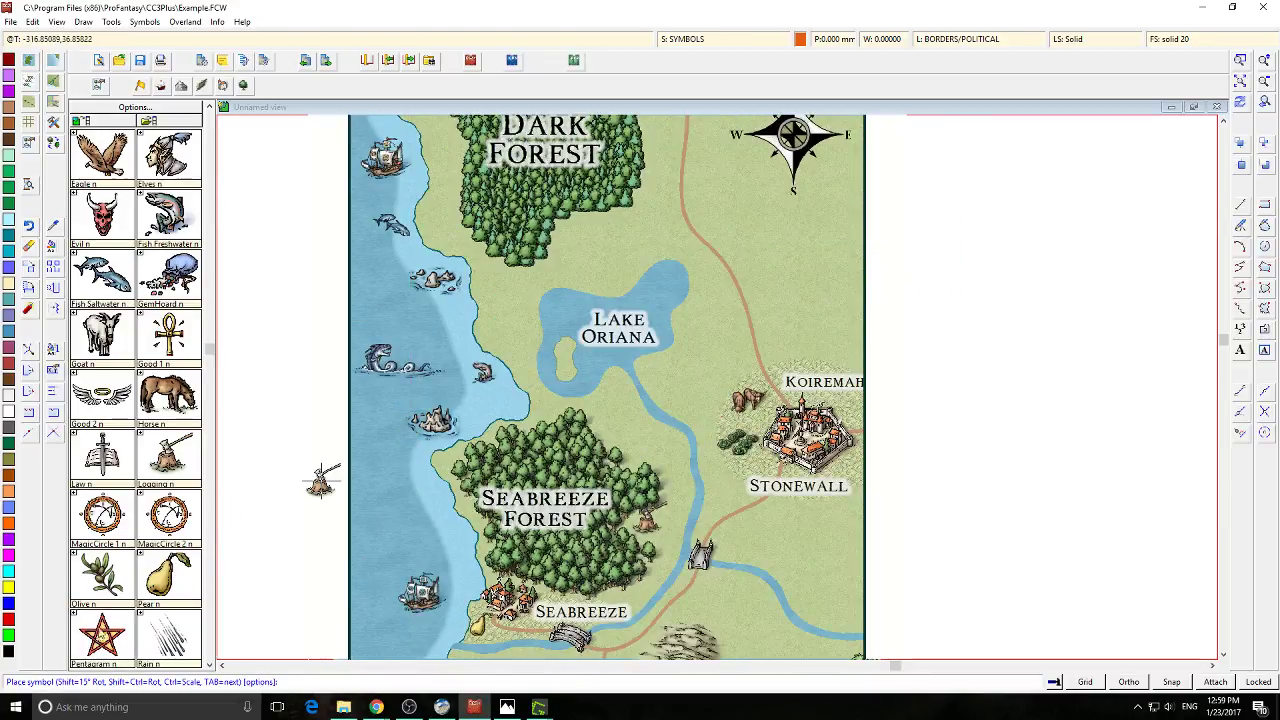
pyautogui.click(112, 658)
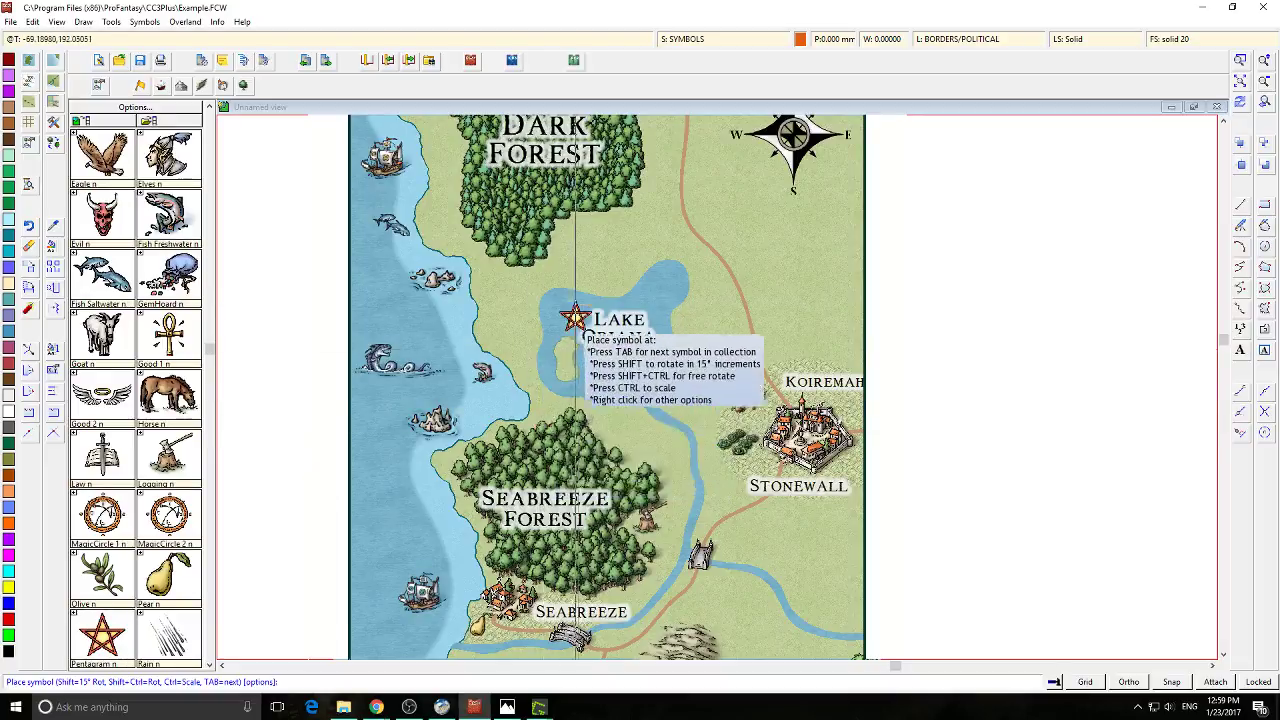
pyautogui.click(586, 240)
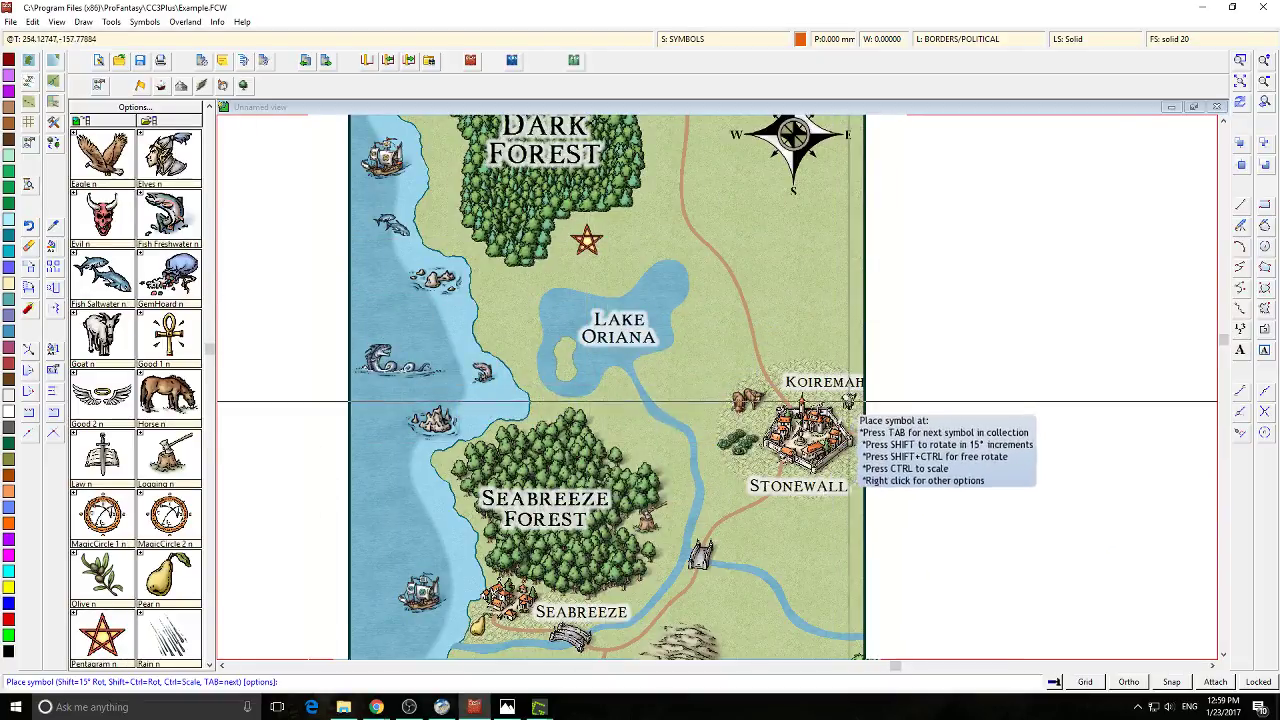
pyautogui.click(845, 404)
pyautogui.scroll(-2, 680, 300)
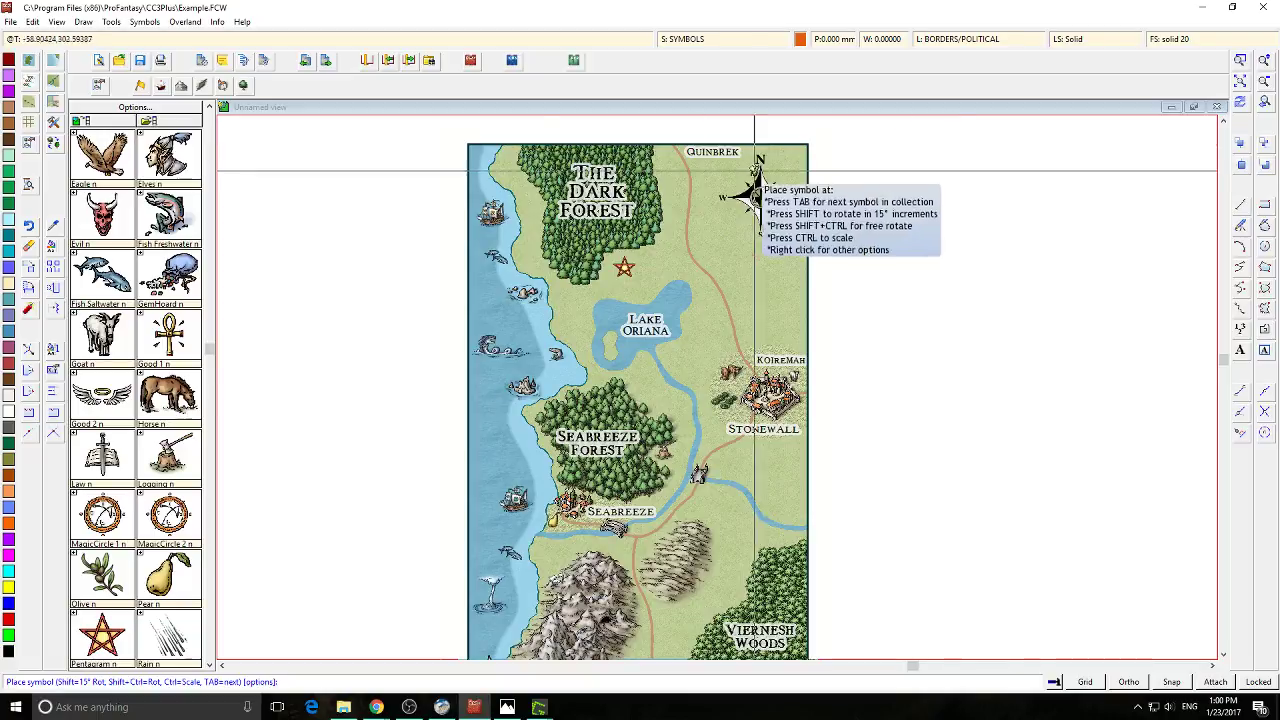
pyautogui.click(378, 707)
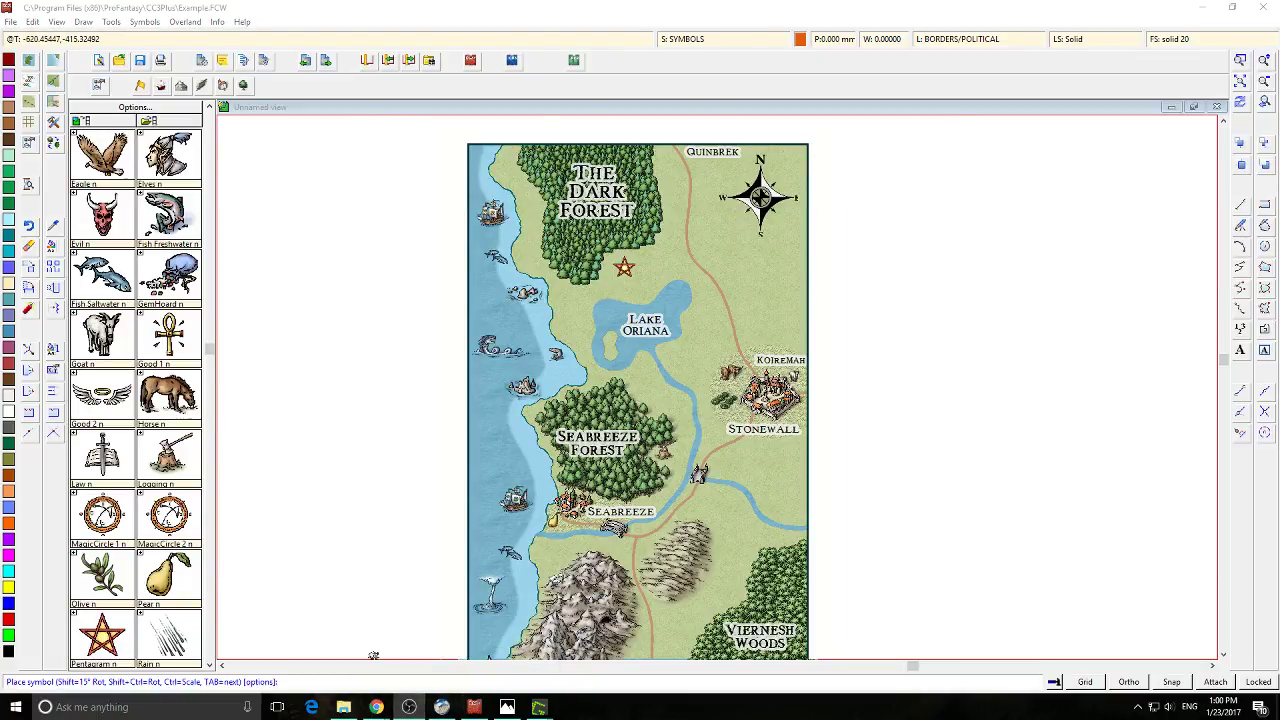